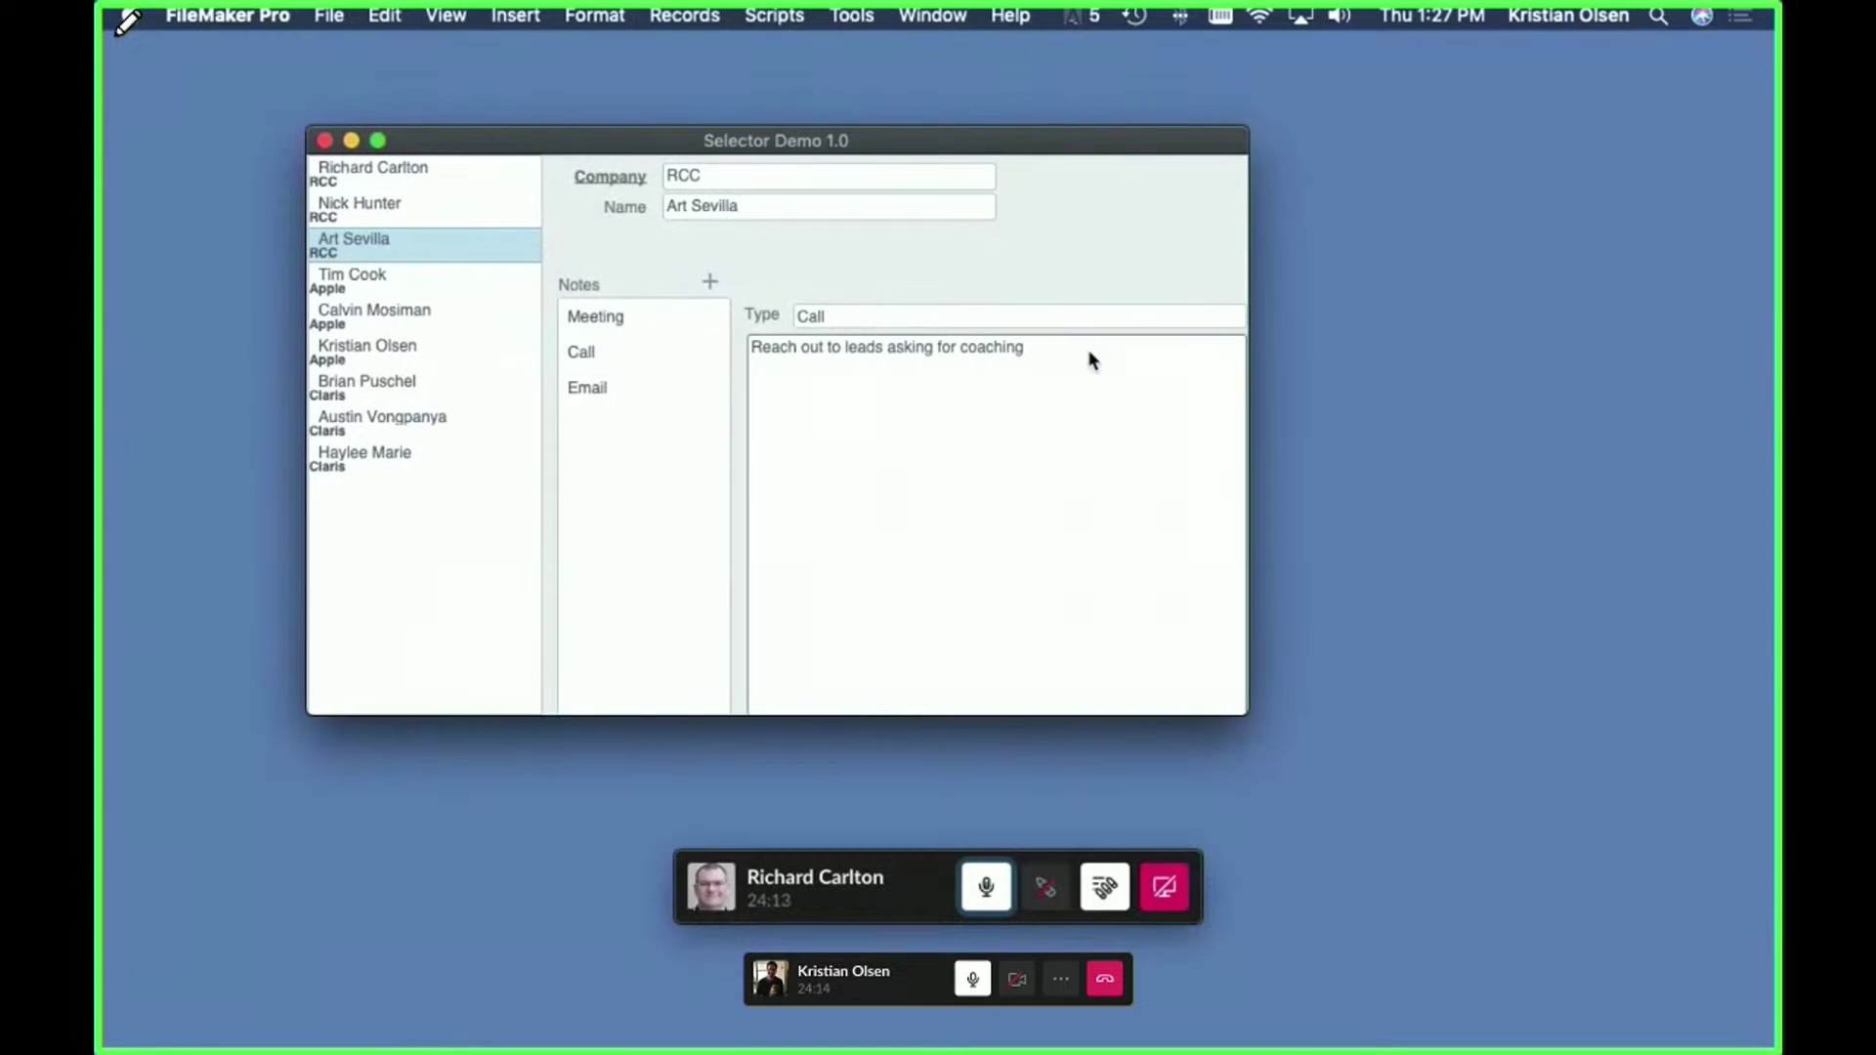
- Move the Selector Demo 1.0 window aside and switch to the FM_Starting_Point dashboard via Mission Control
drag(961, 143, 1045, 188)
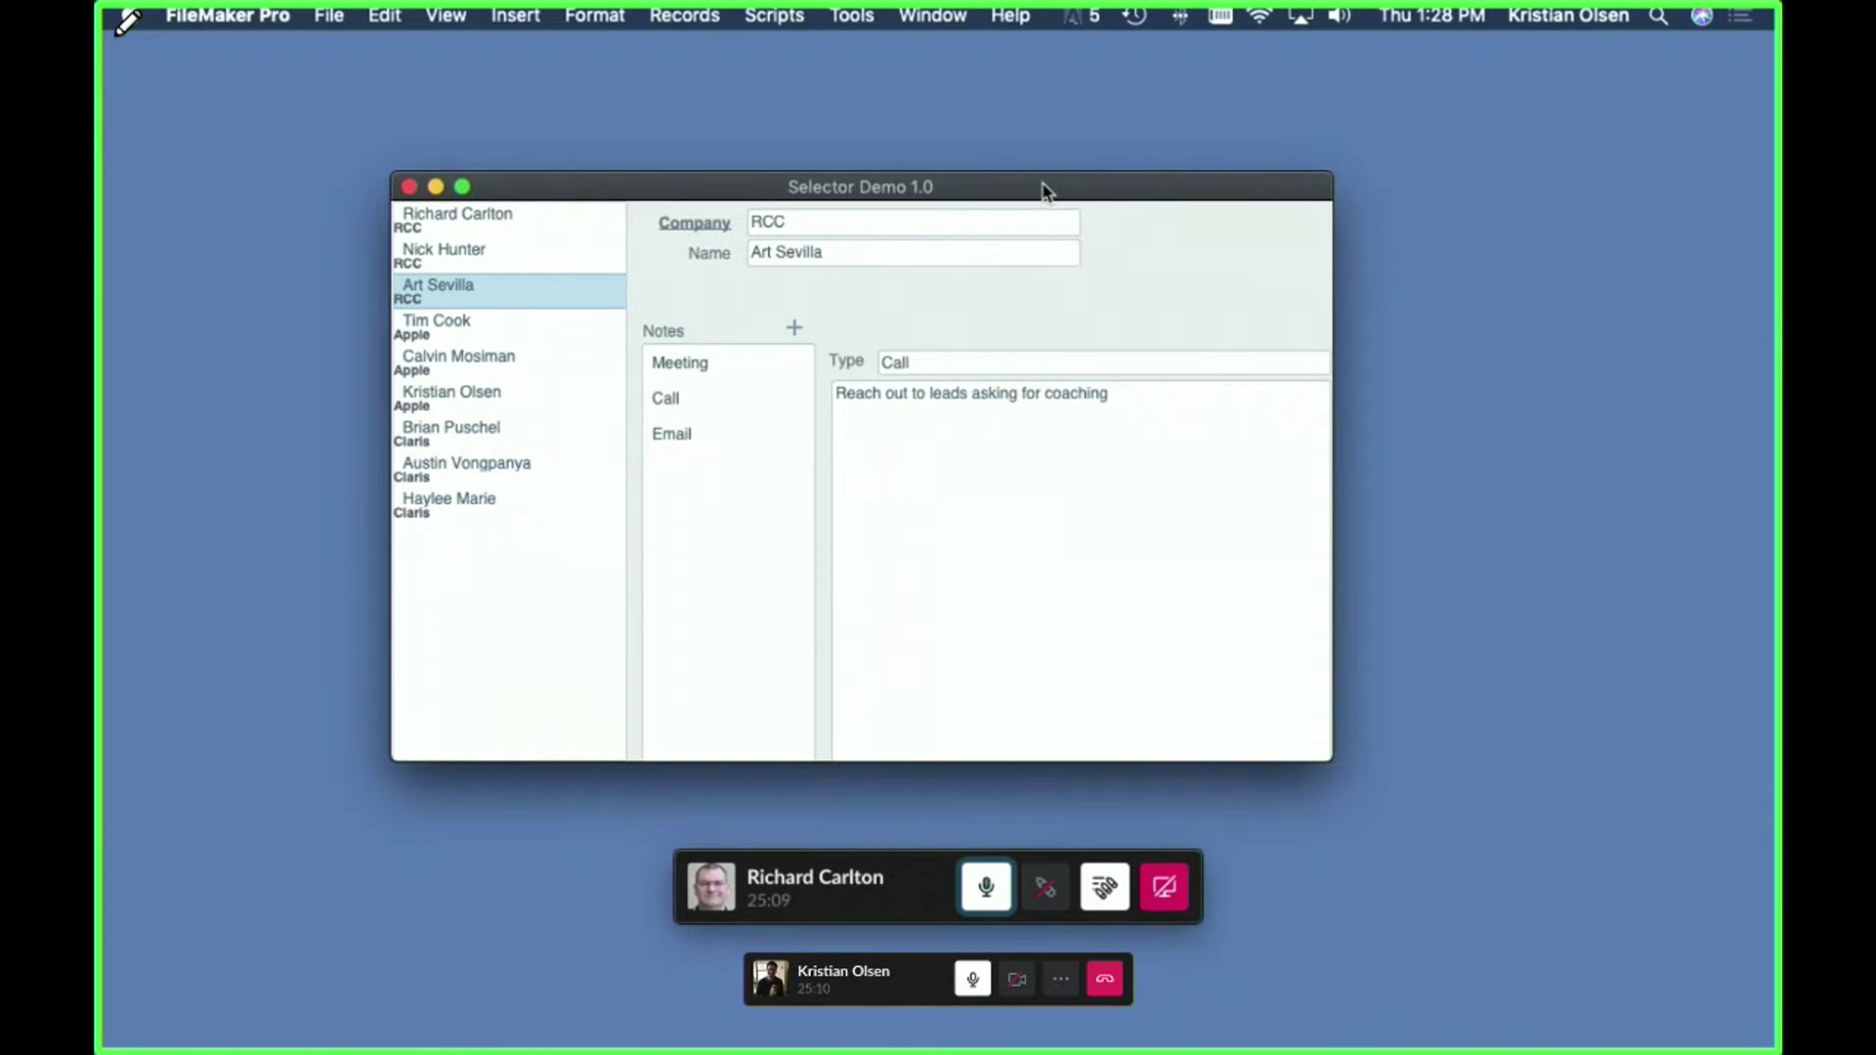
mouse_move(1046, 189)
mouse_down()
mouse_move(1022, 215)
mouse_move(1055, 217)
mouse_up()
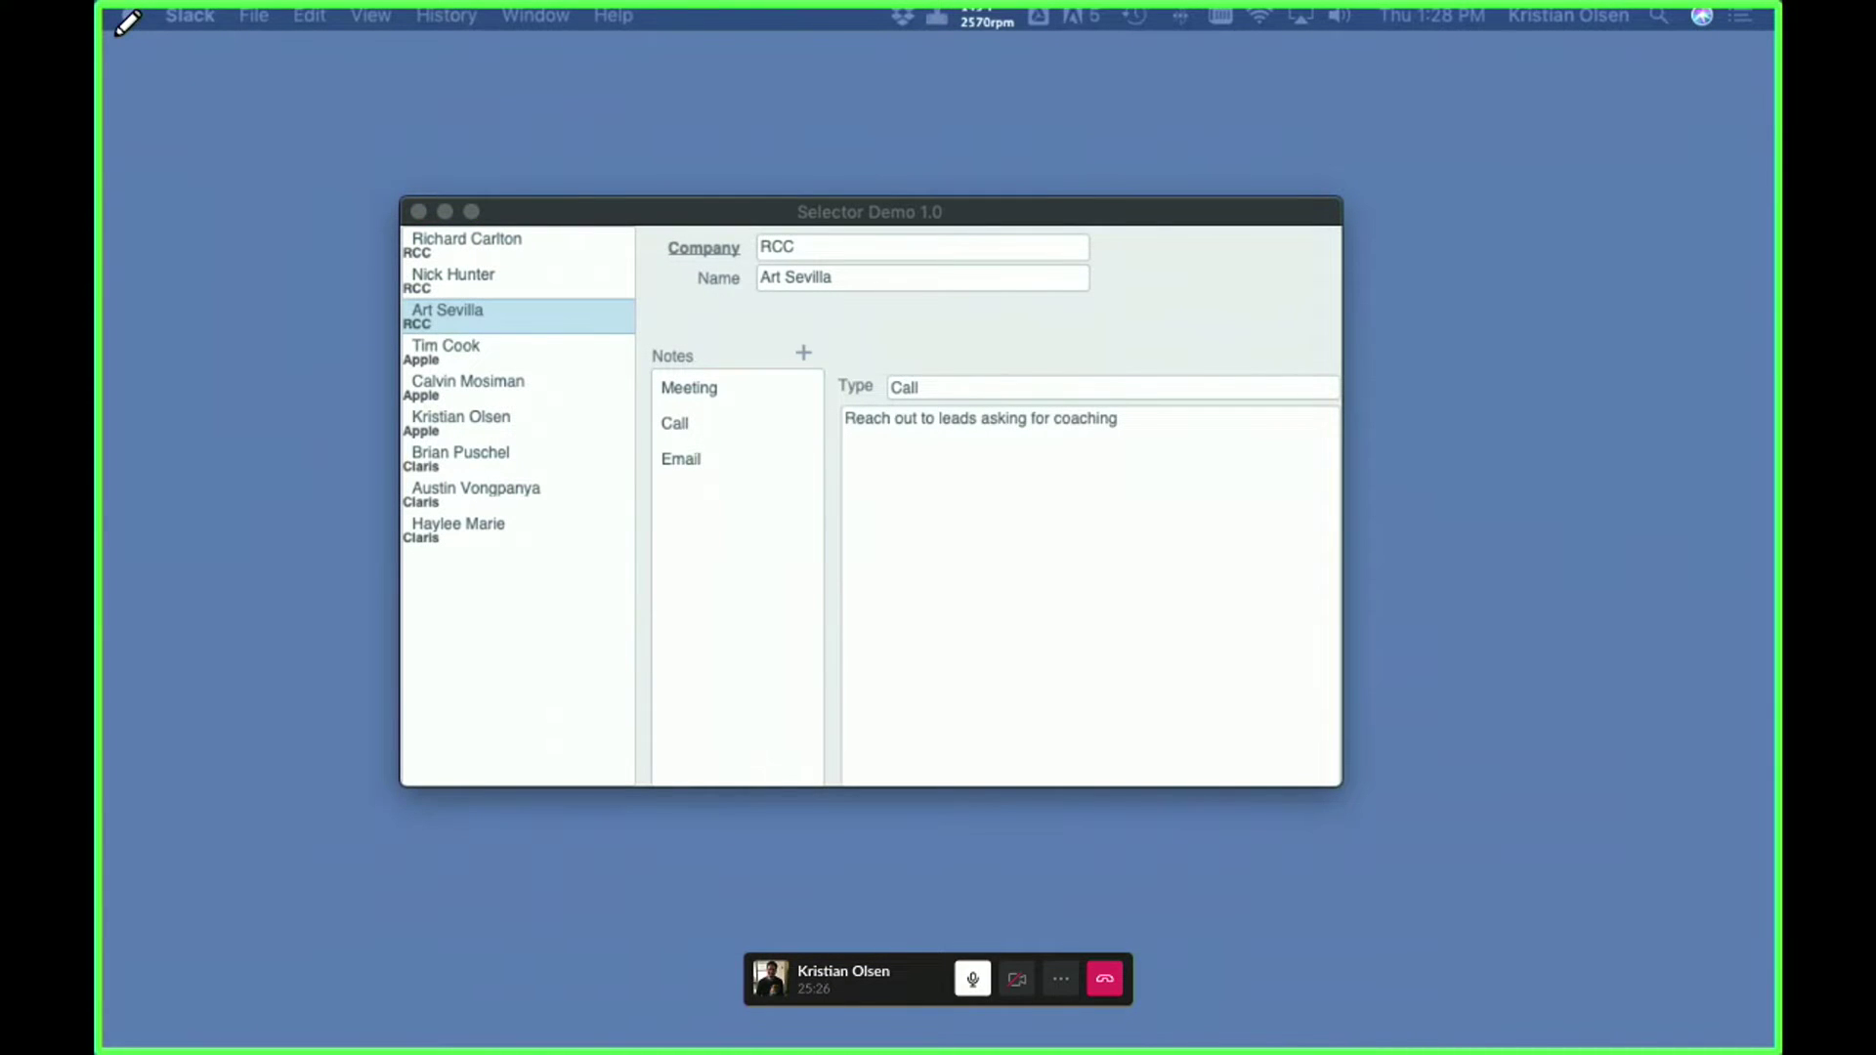
key(ctrl+Up)
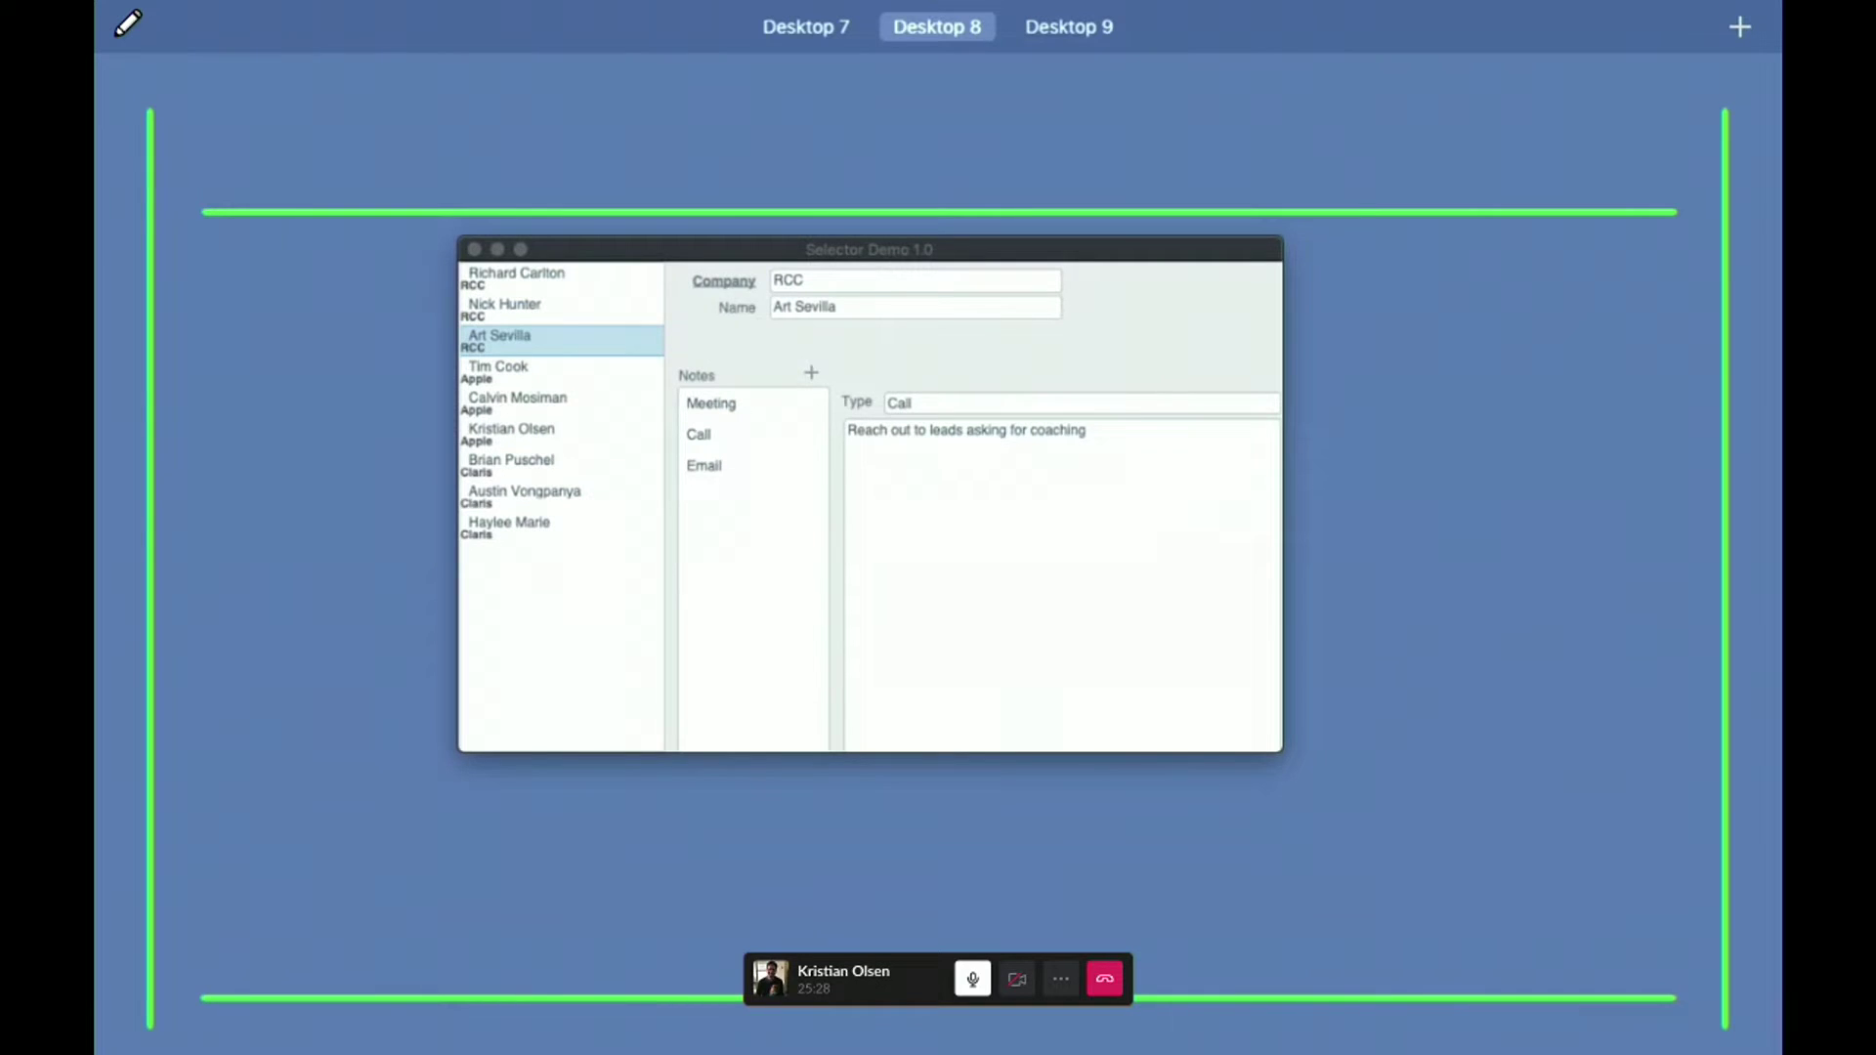
key(ctrl+Up)
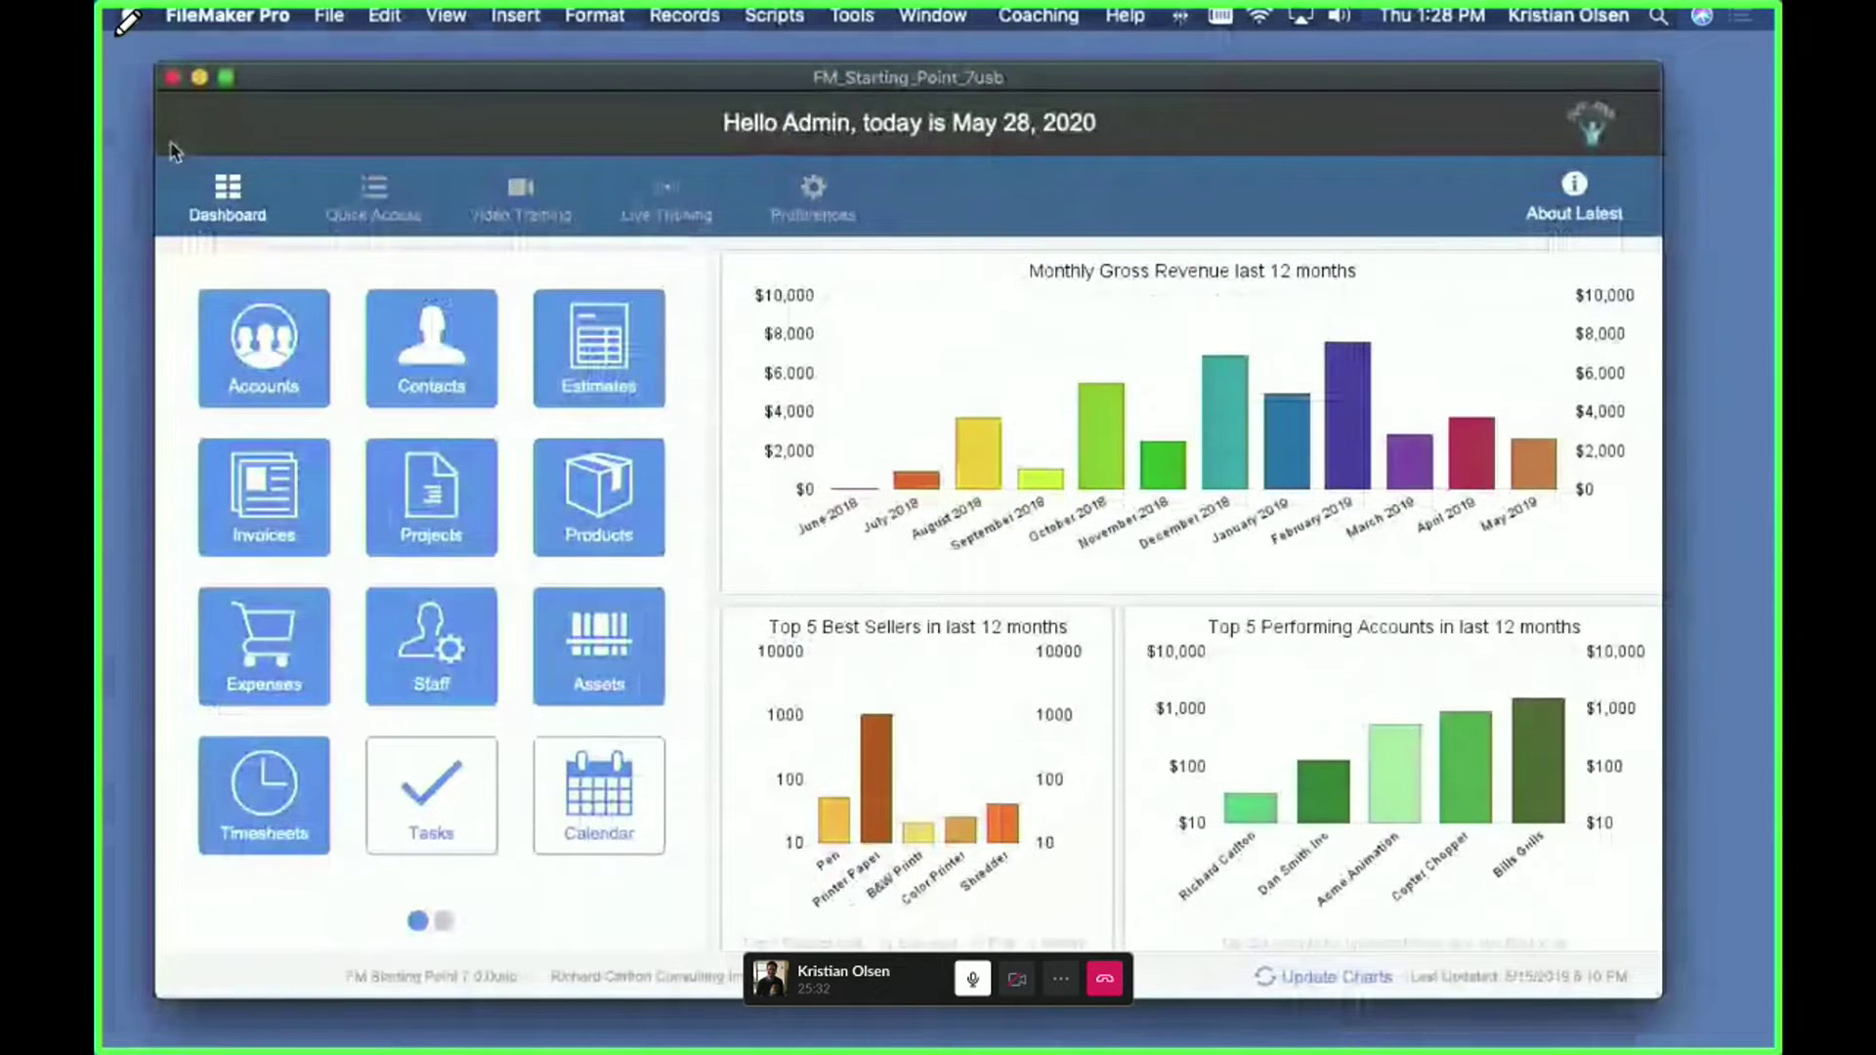
- Shrink and reposition the FM_Starting_Point window, then open Manage Database on the Relationships tab
drag(181, 95, 306, 212)
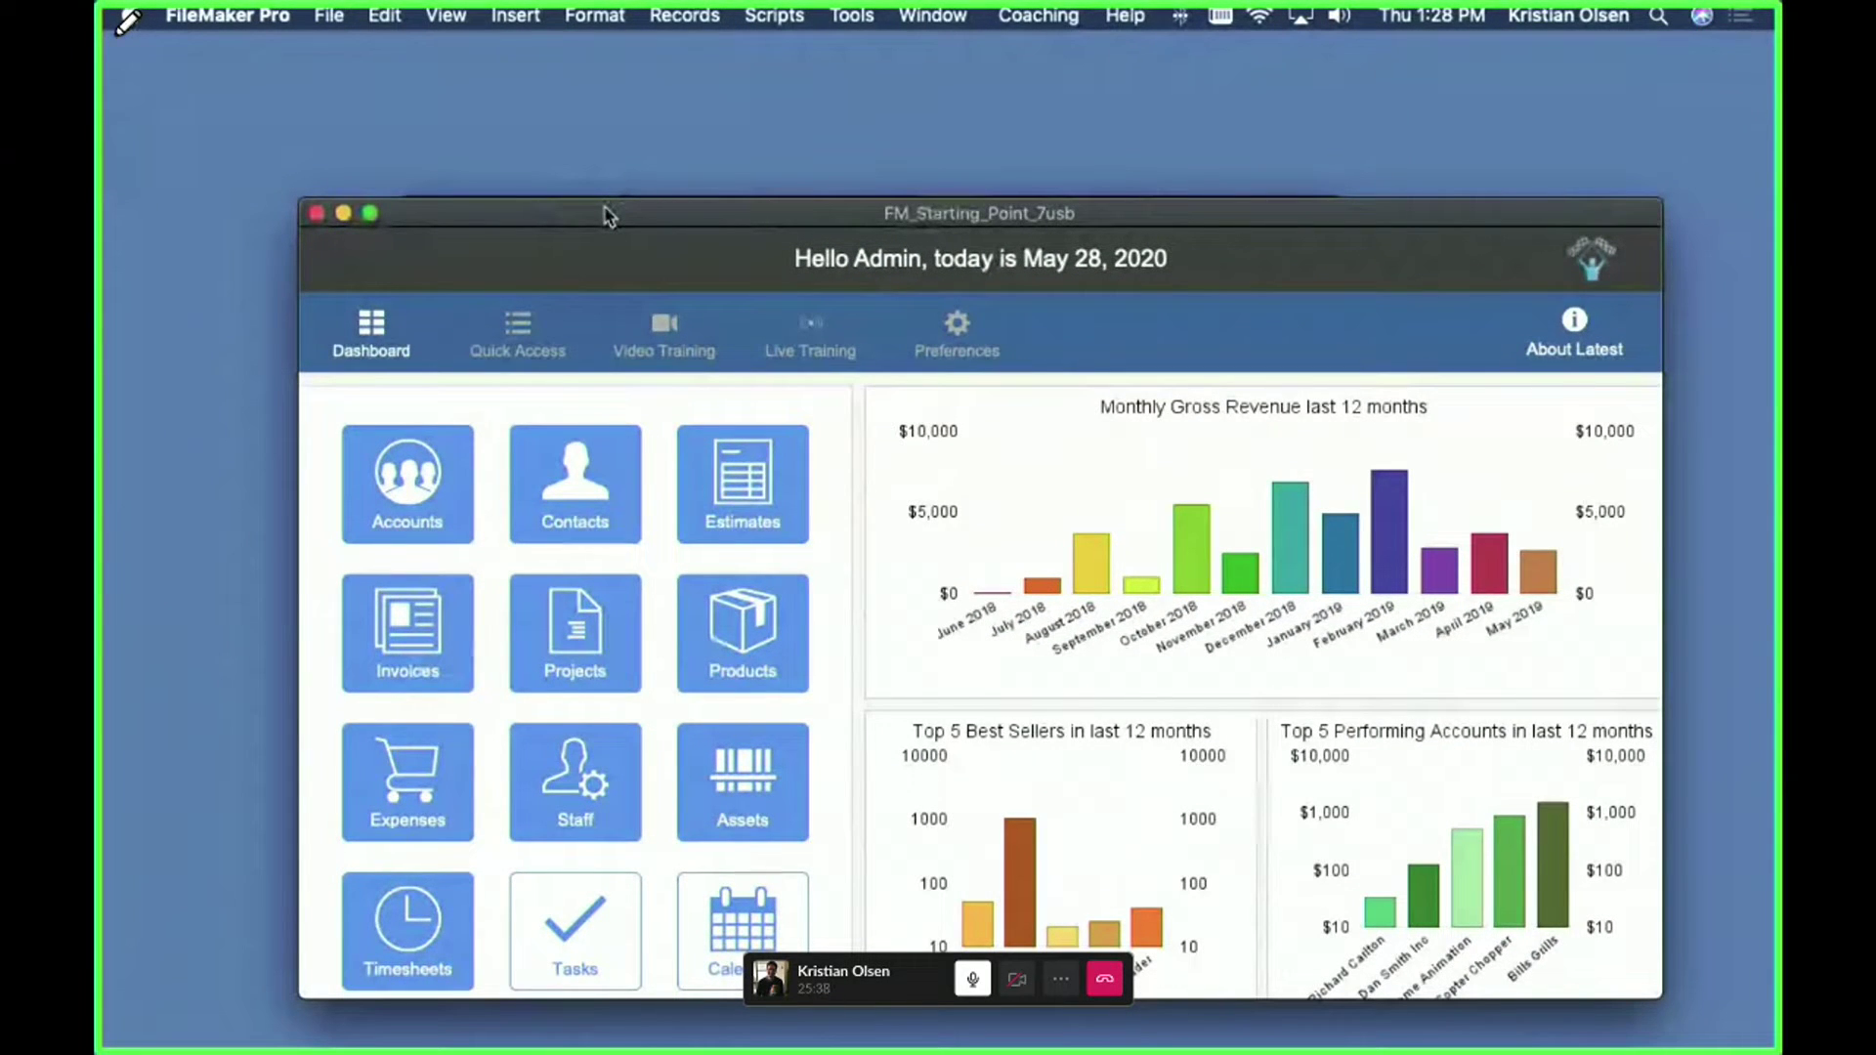
drag(606, 213, 544, 120)
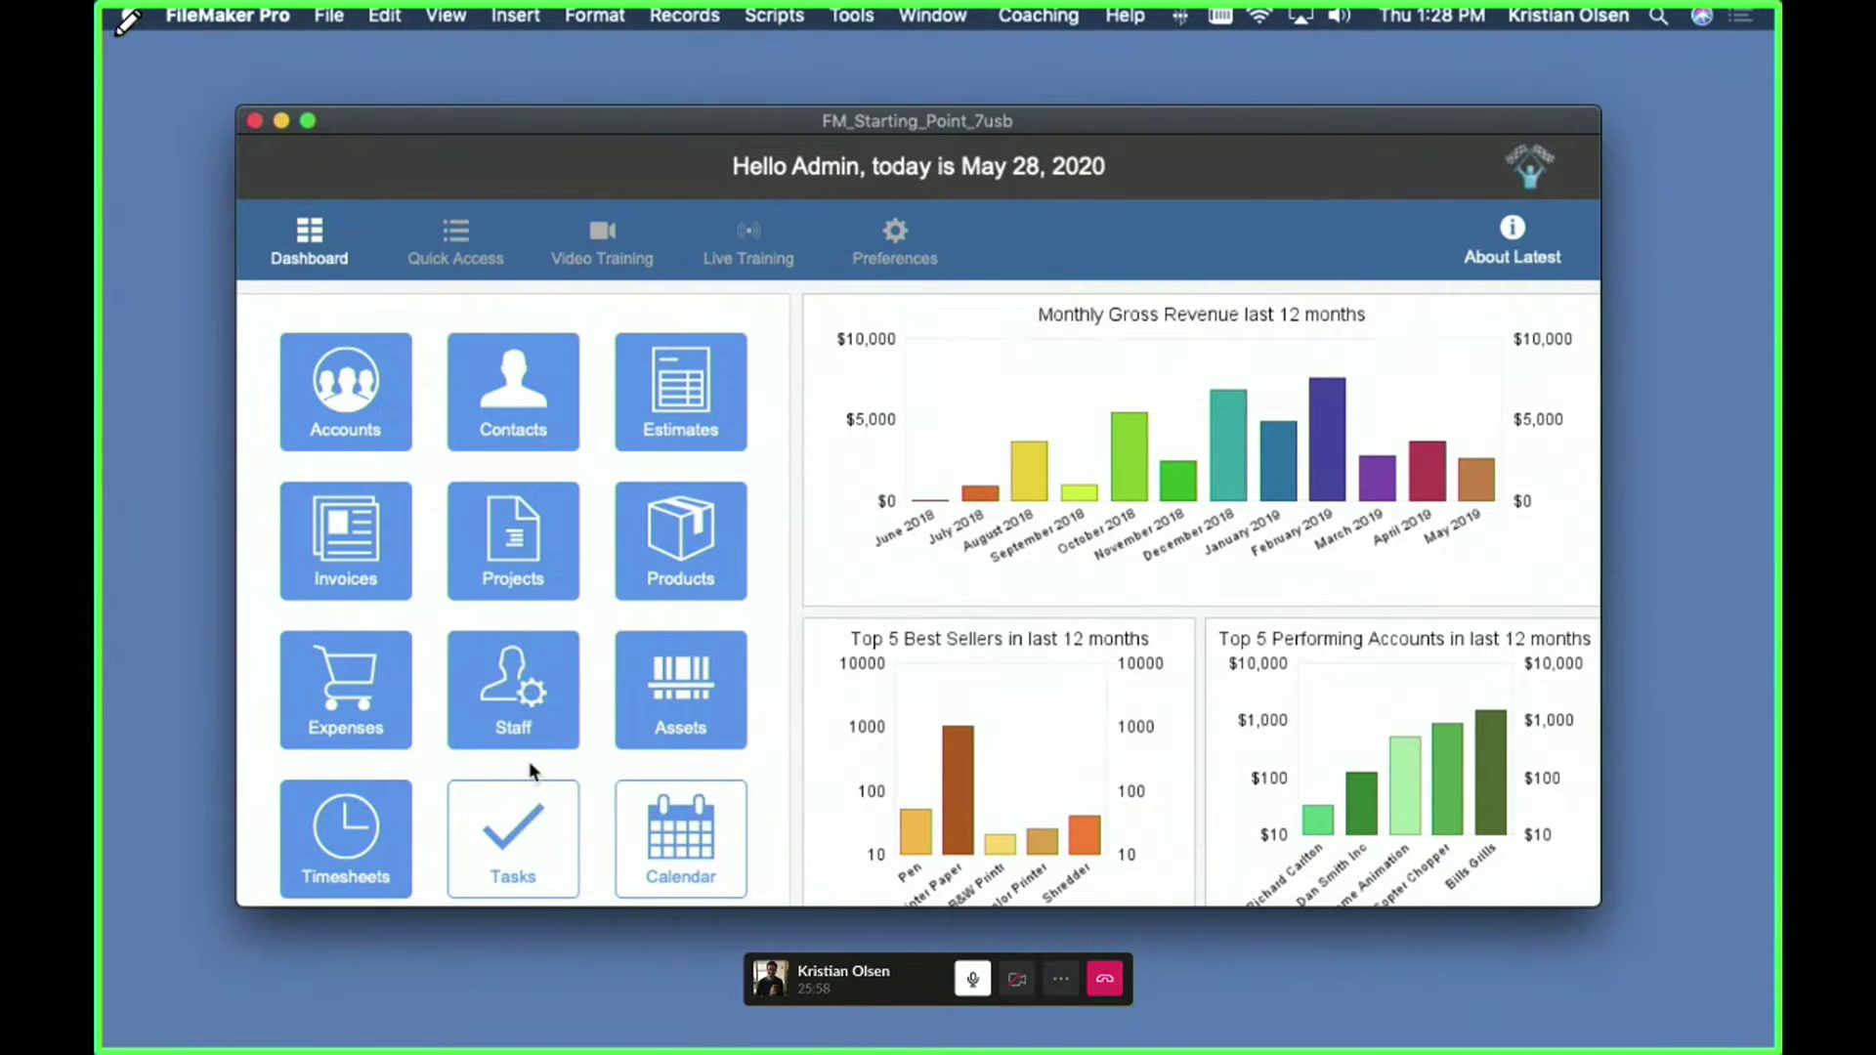
scroll(530, 762, down, 3)
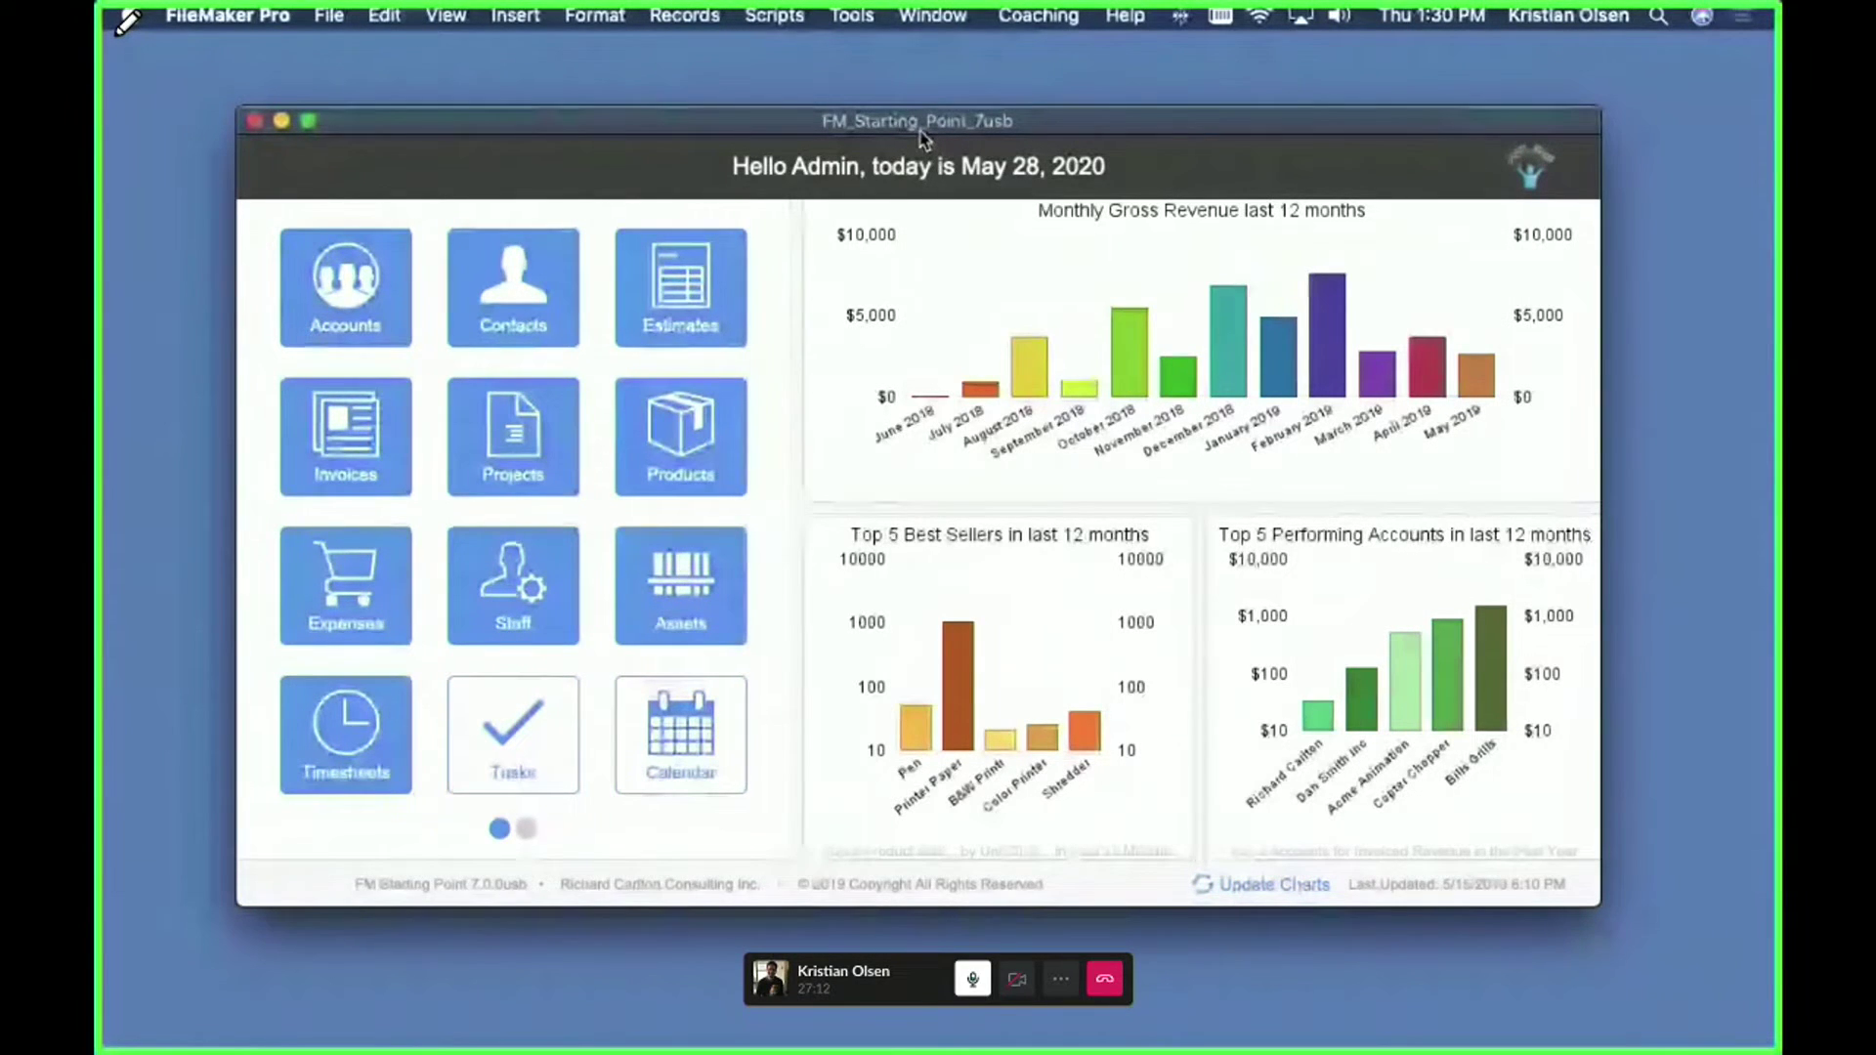
drag(925, 132, 917, 128)
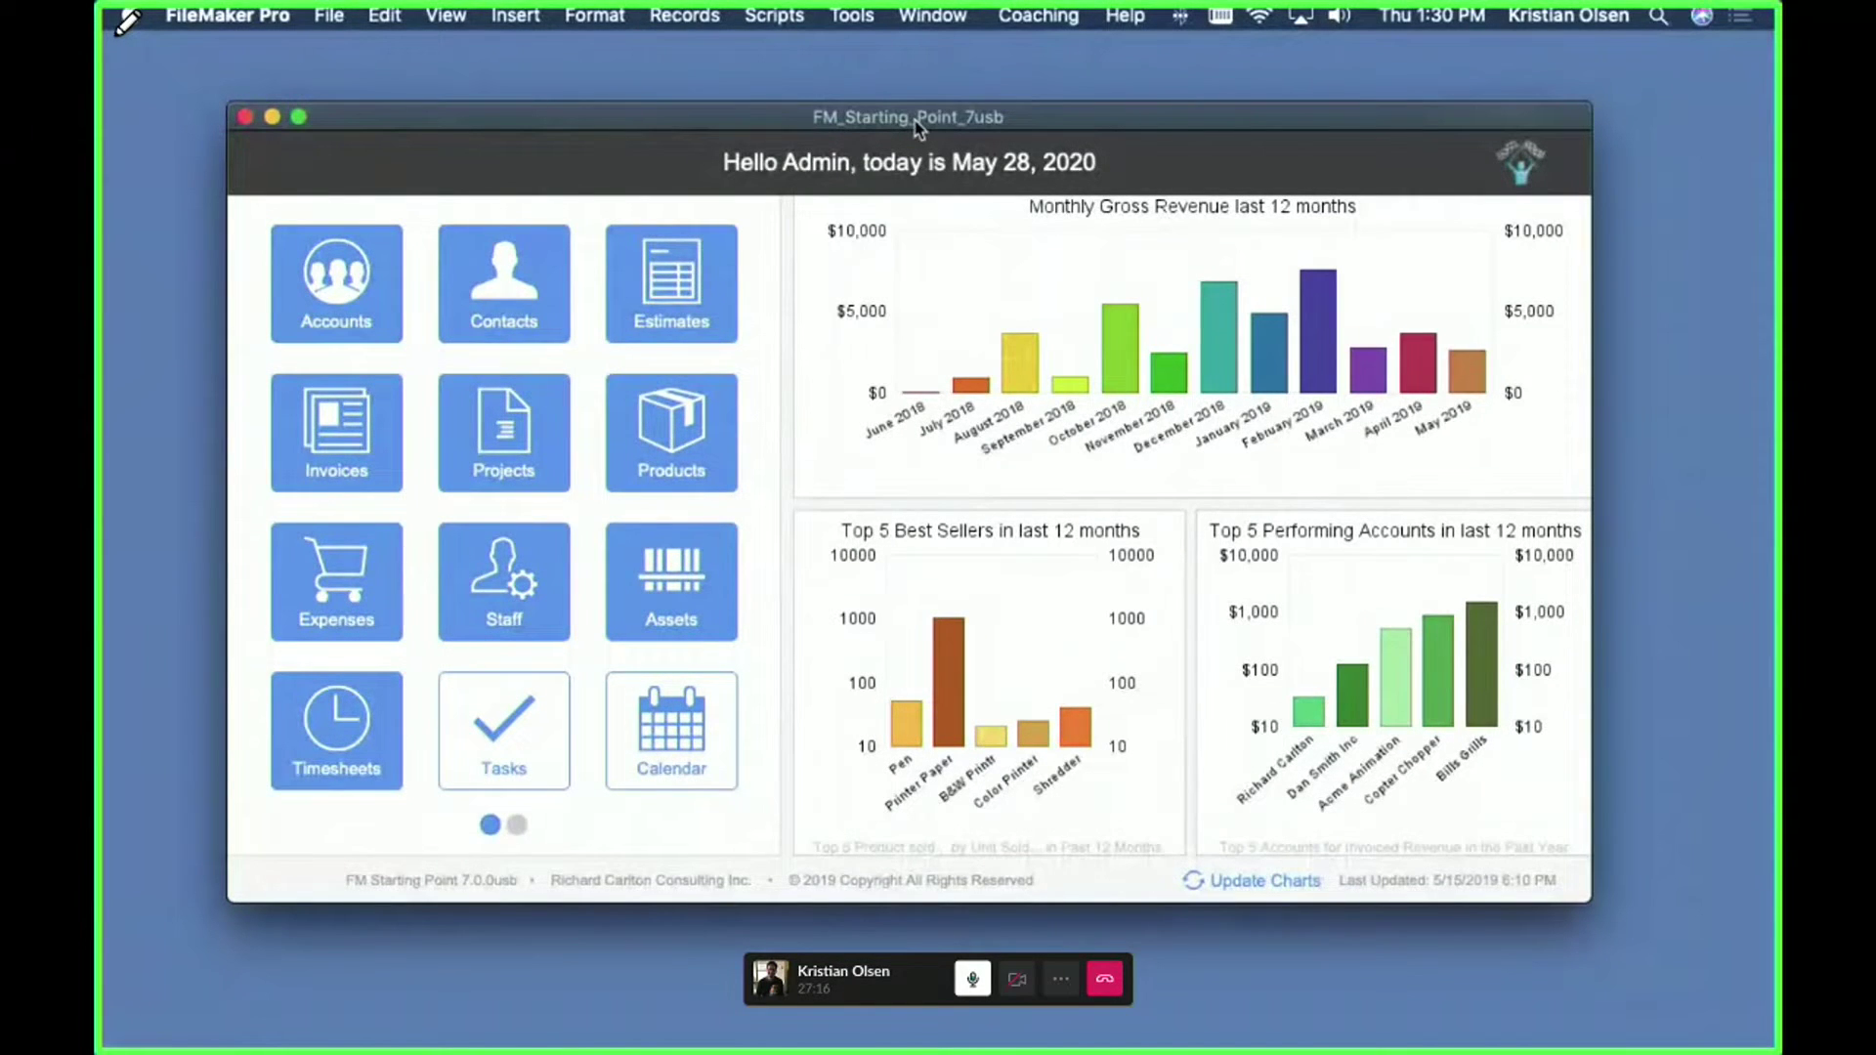
drag(918, 124, 941, 109)
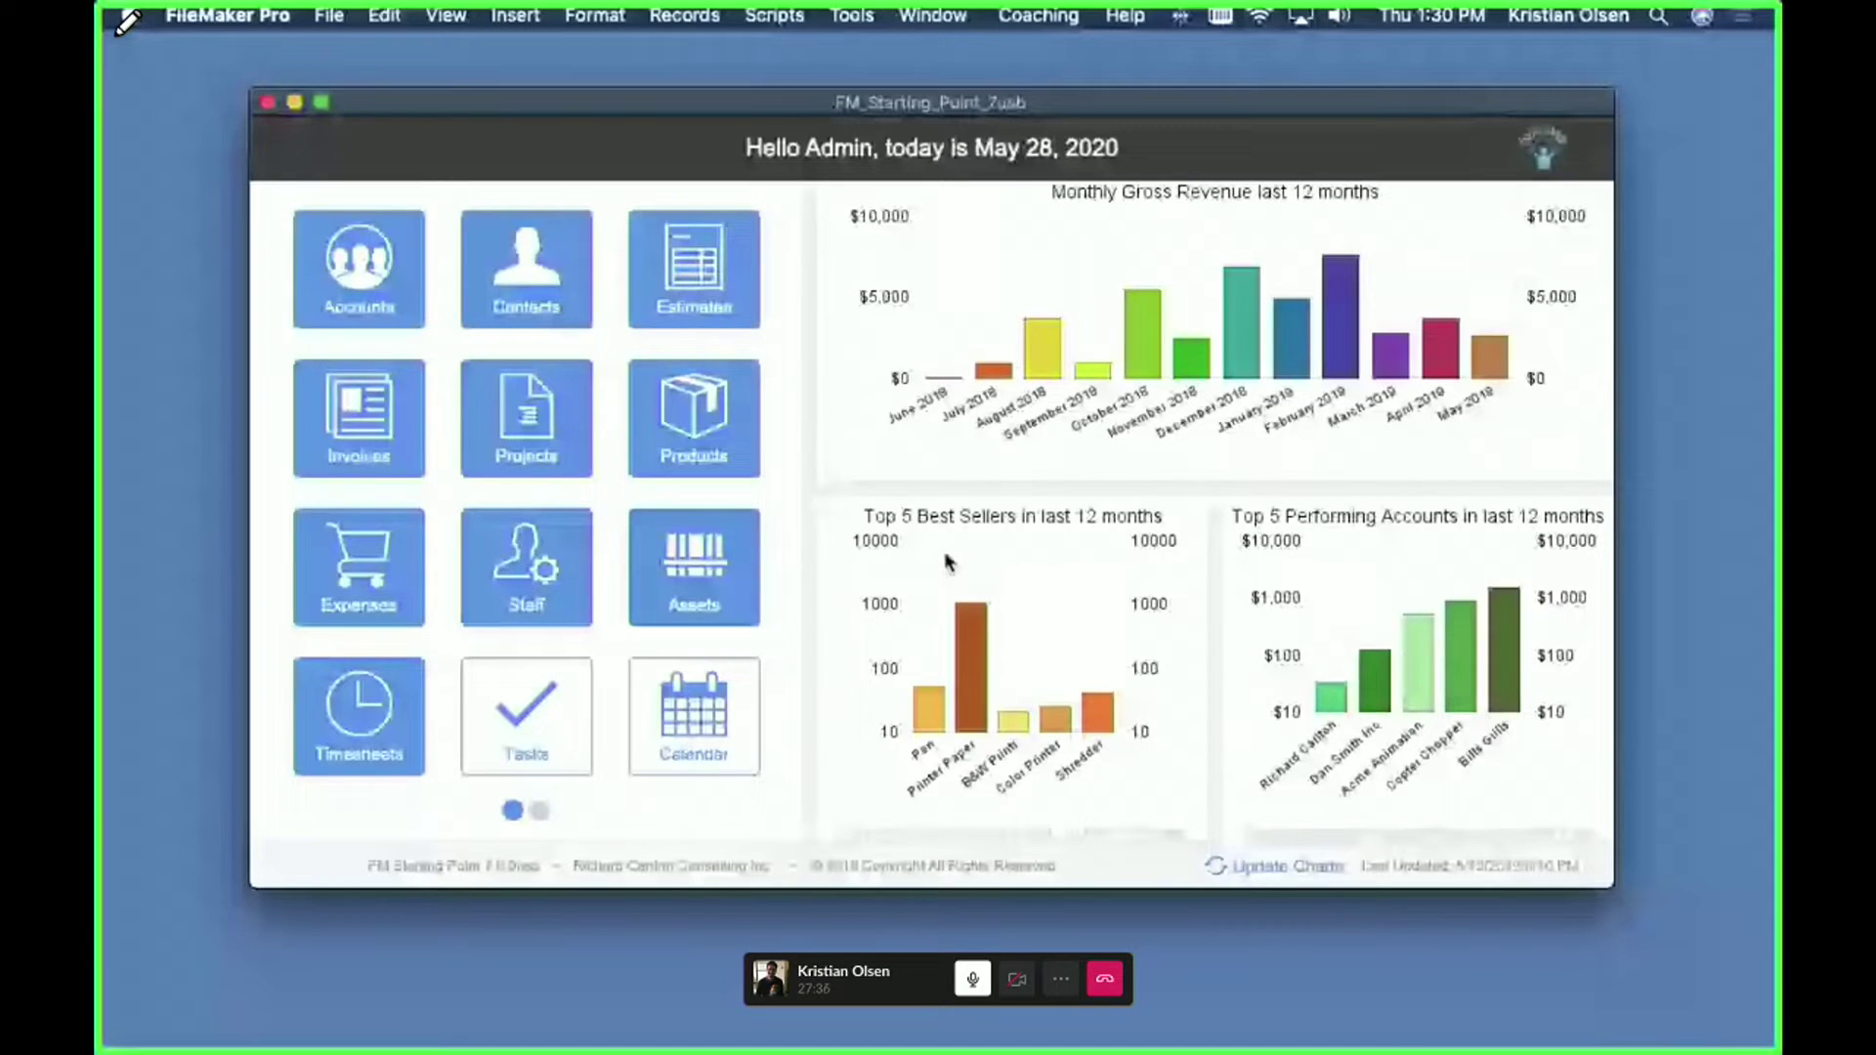
key(super+shift+d)
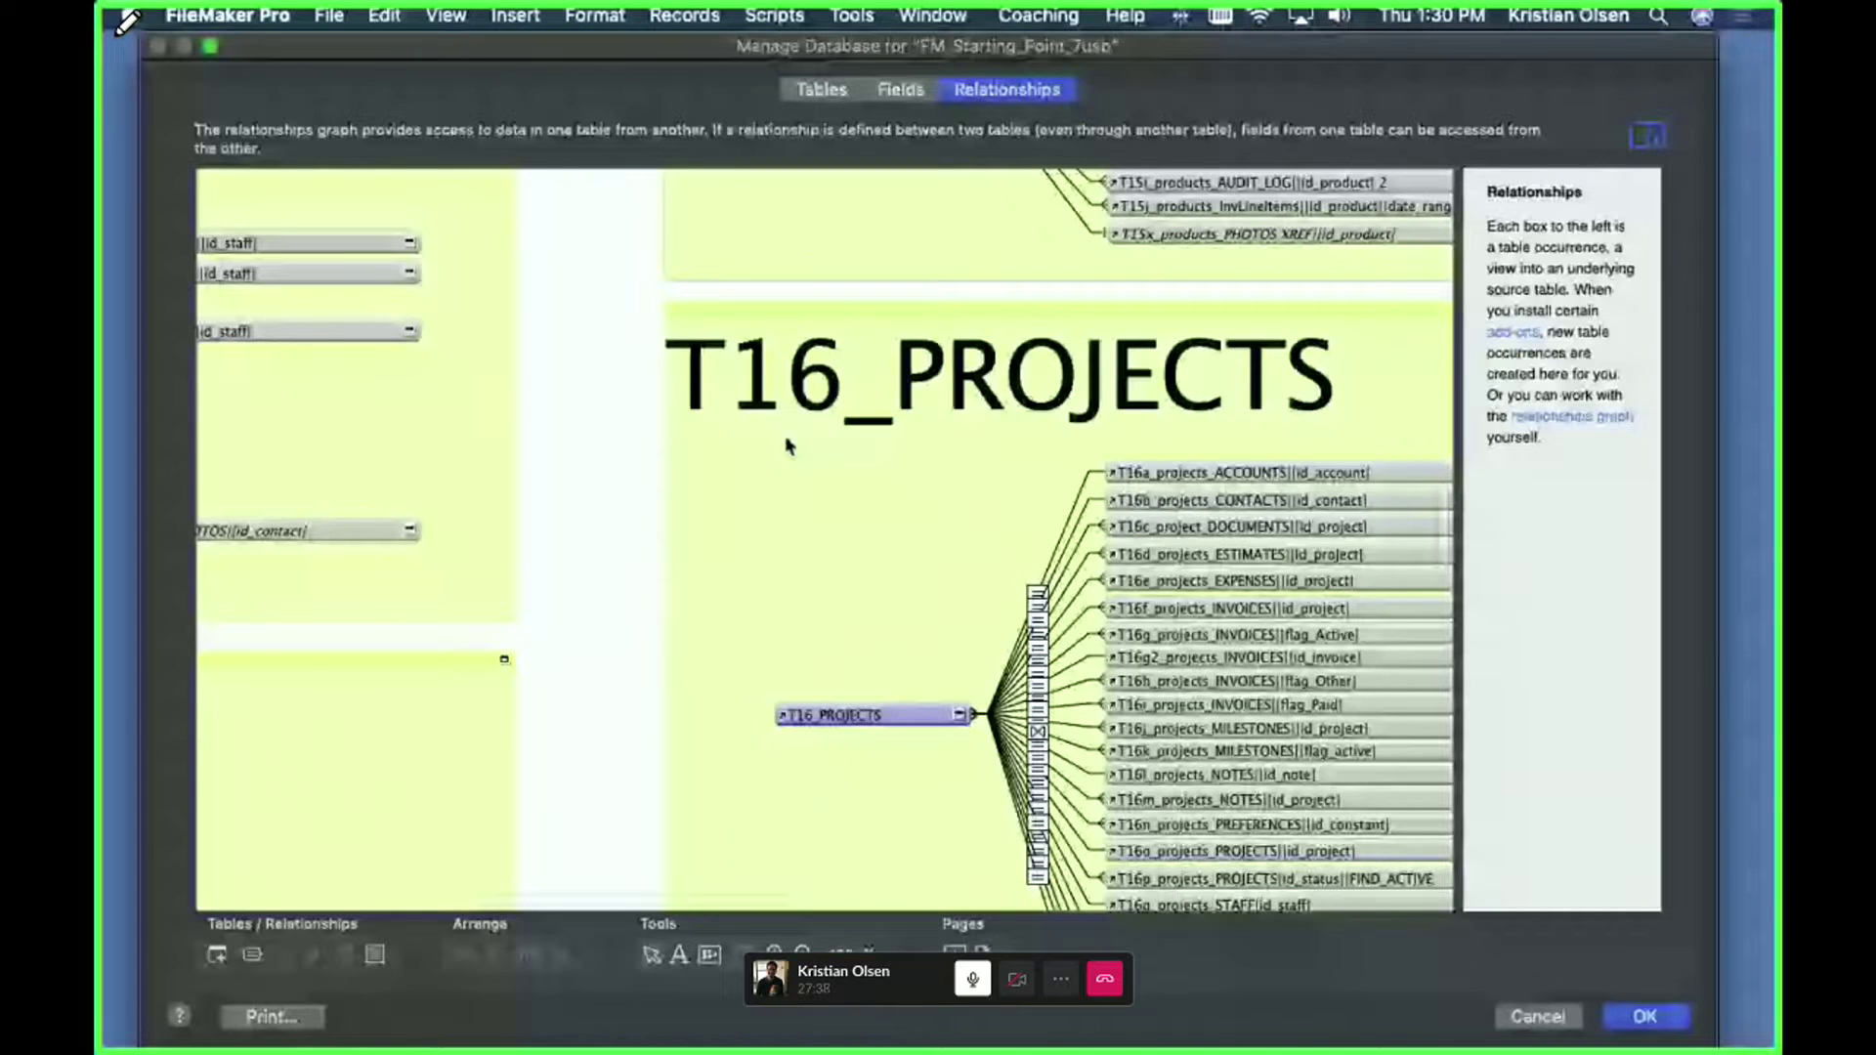
- Scroll through the table groups T01_ACCOUNTS to T32_TASK_CATEGORIES, then cancel Manage Database
scroll(595, 615, down, 5)
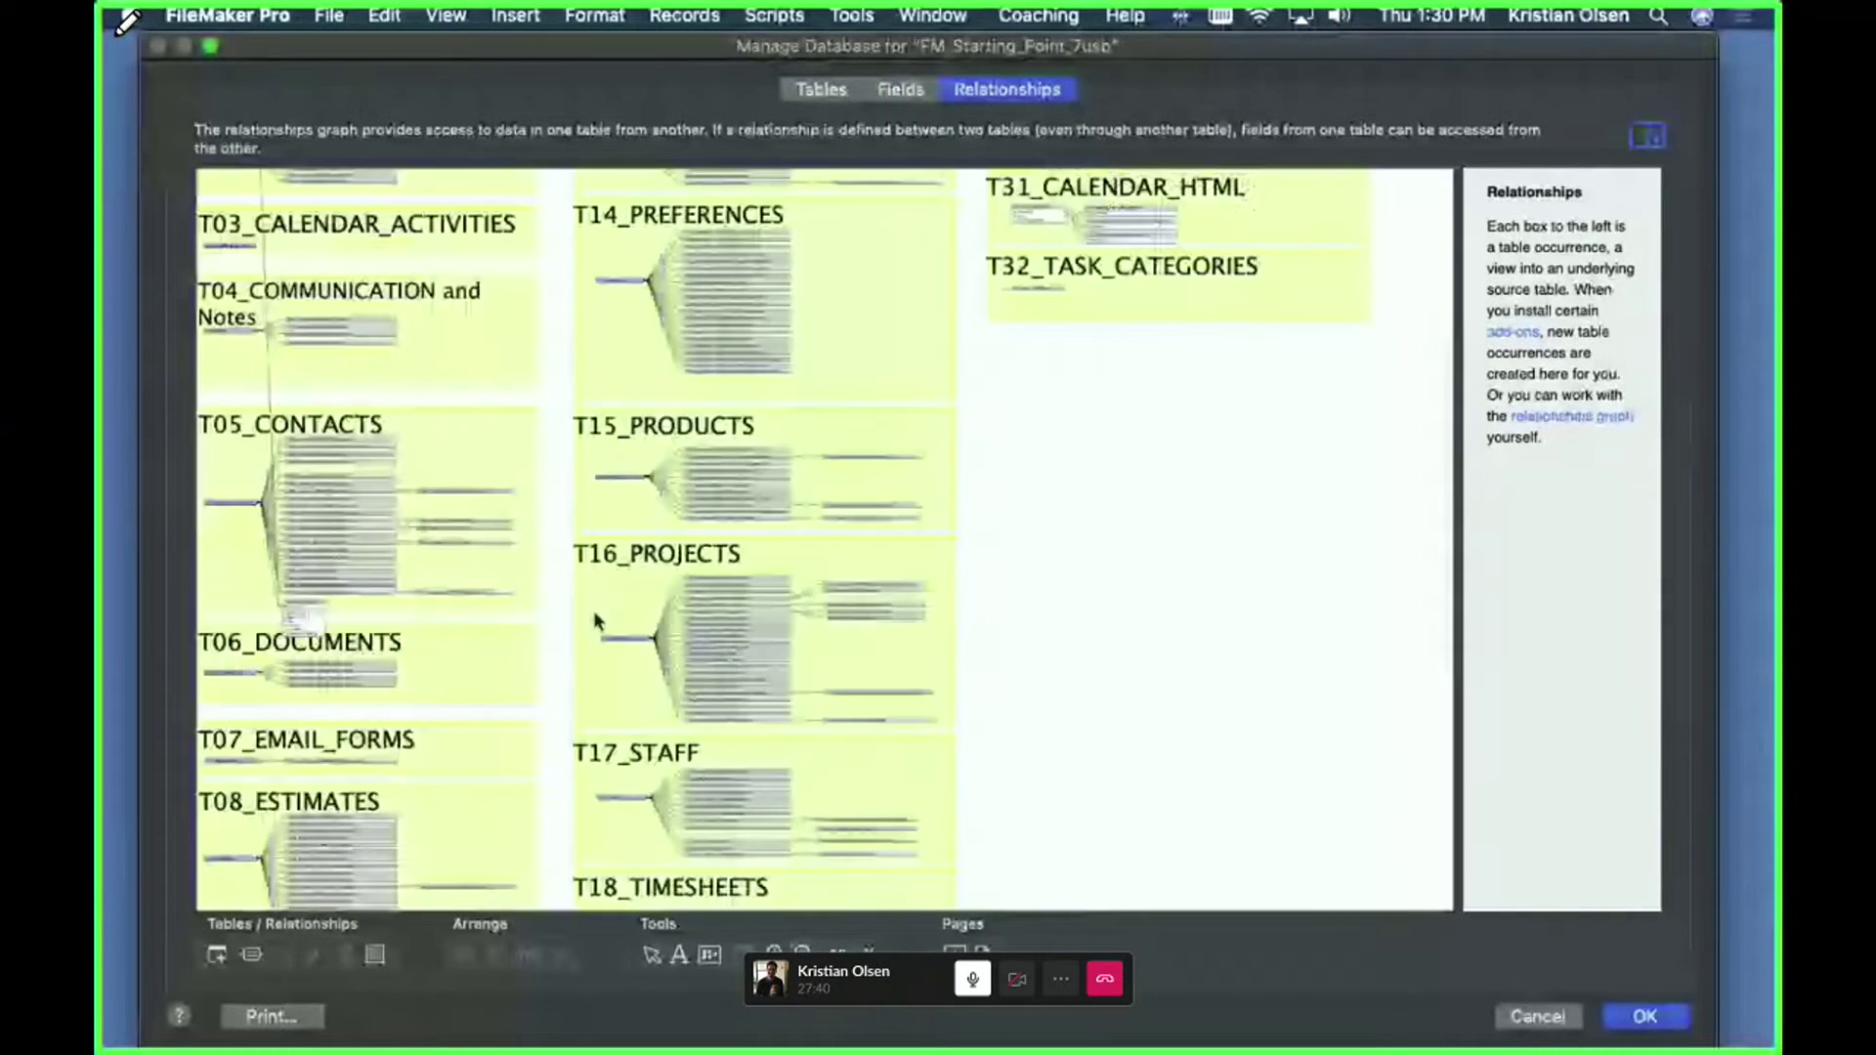
scroll(595, 620, down, 2)
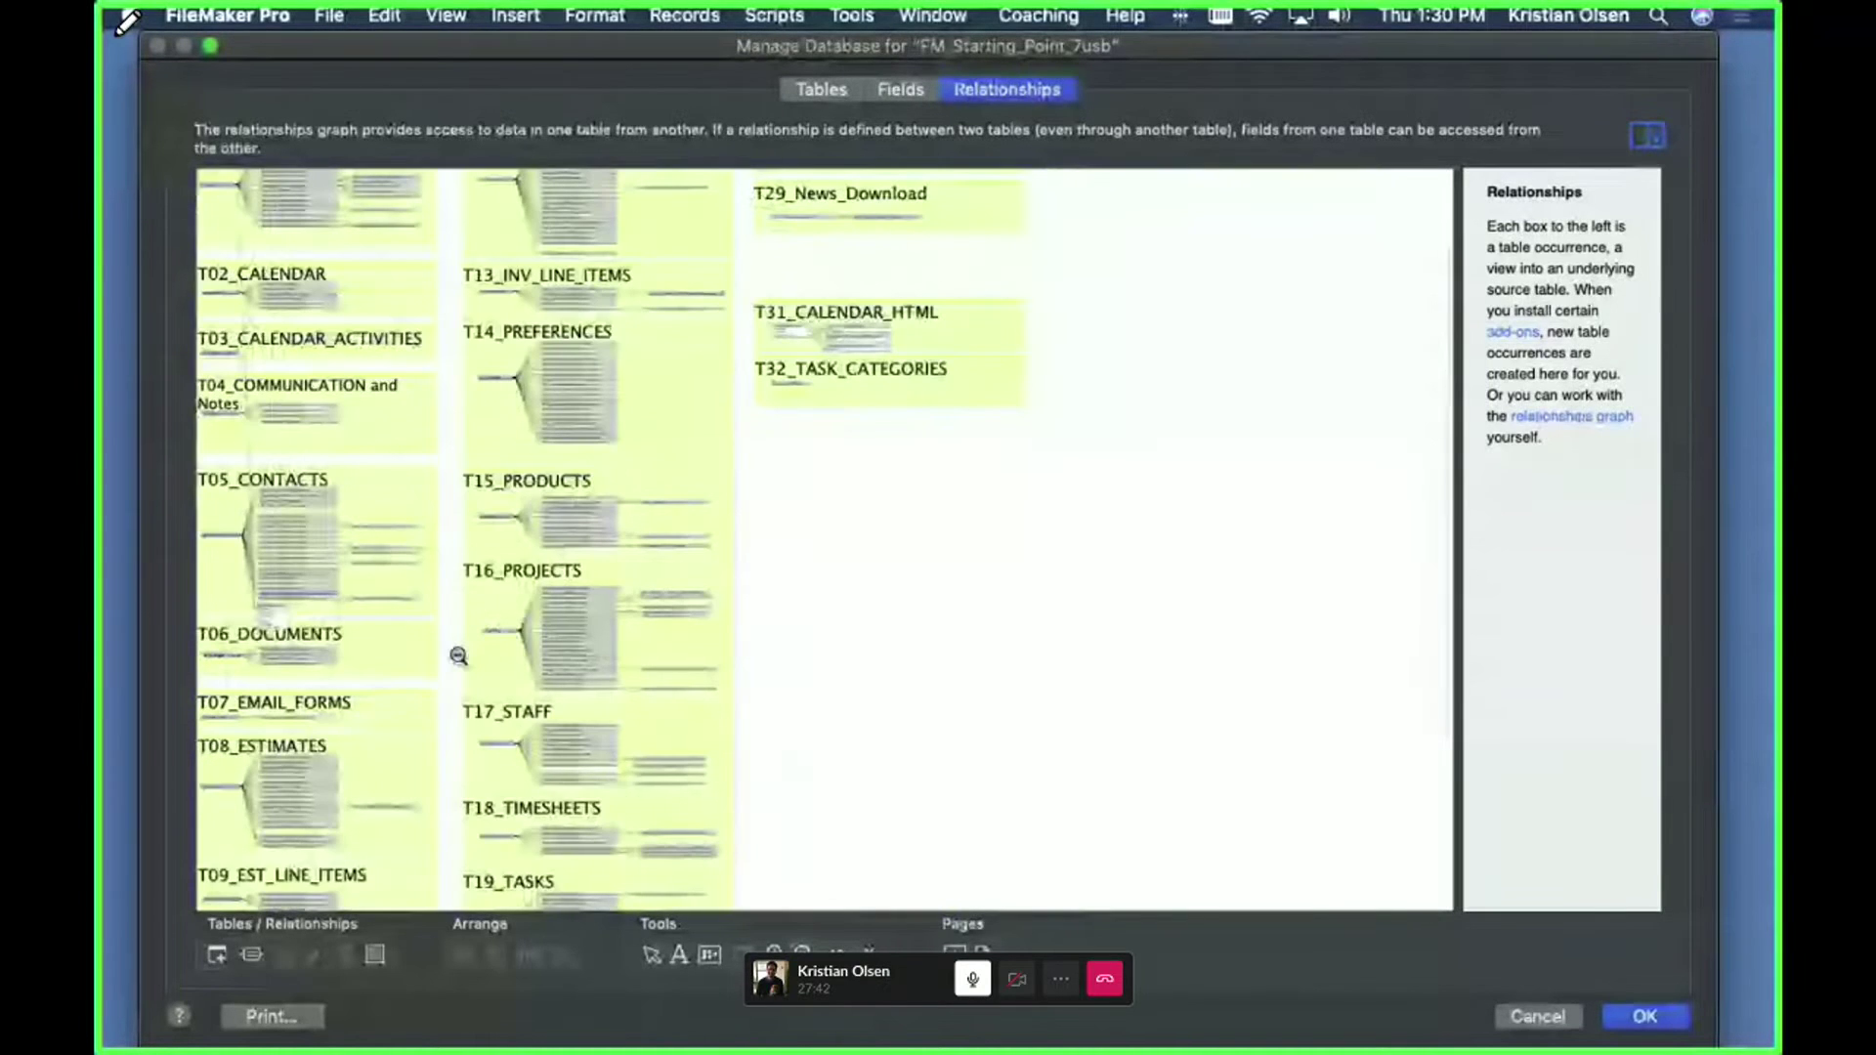
scroll(458, 661, down, 5)
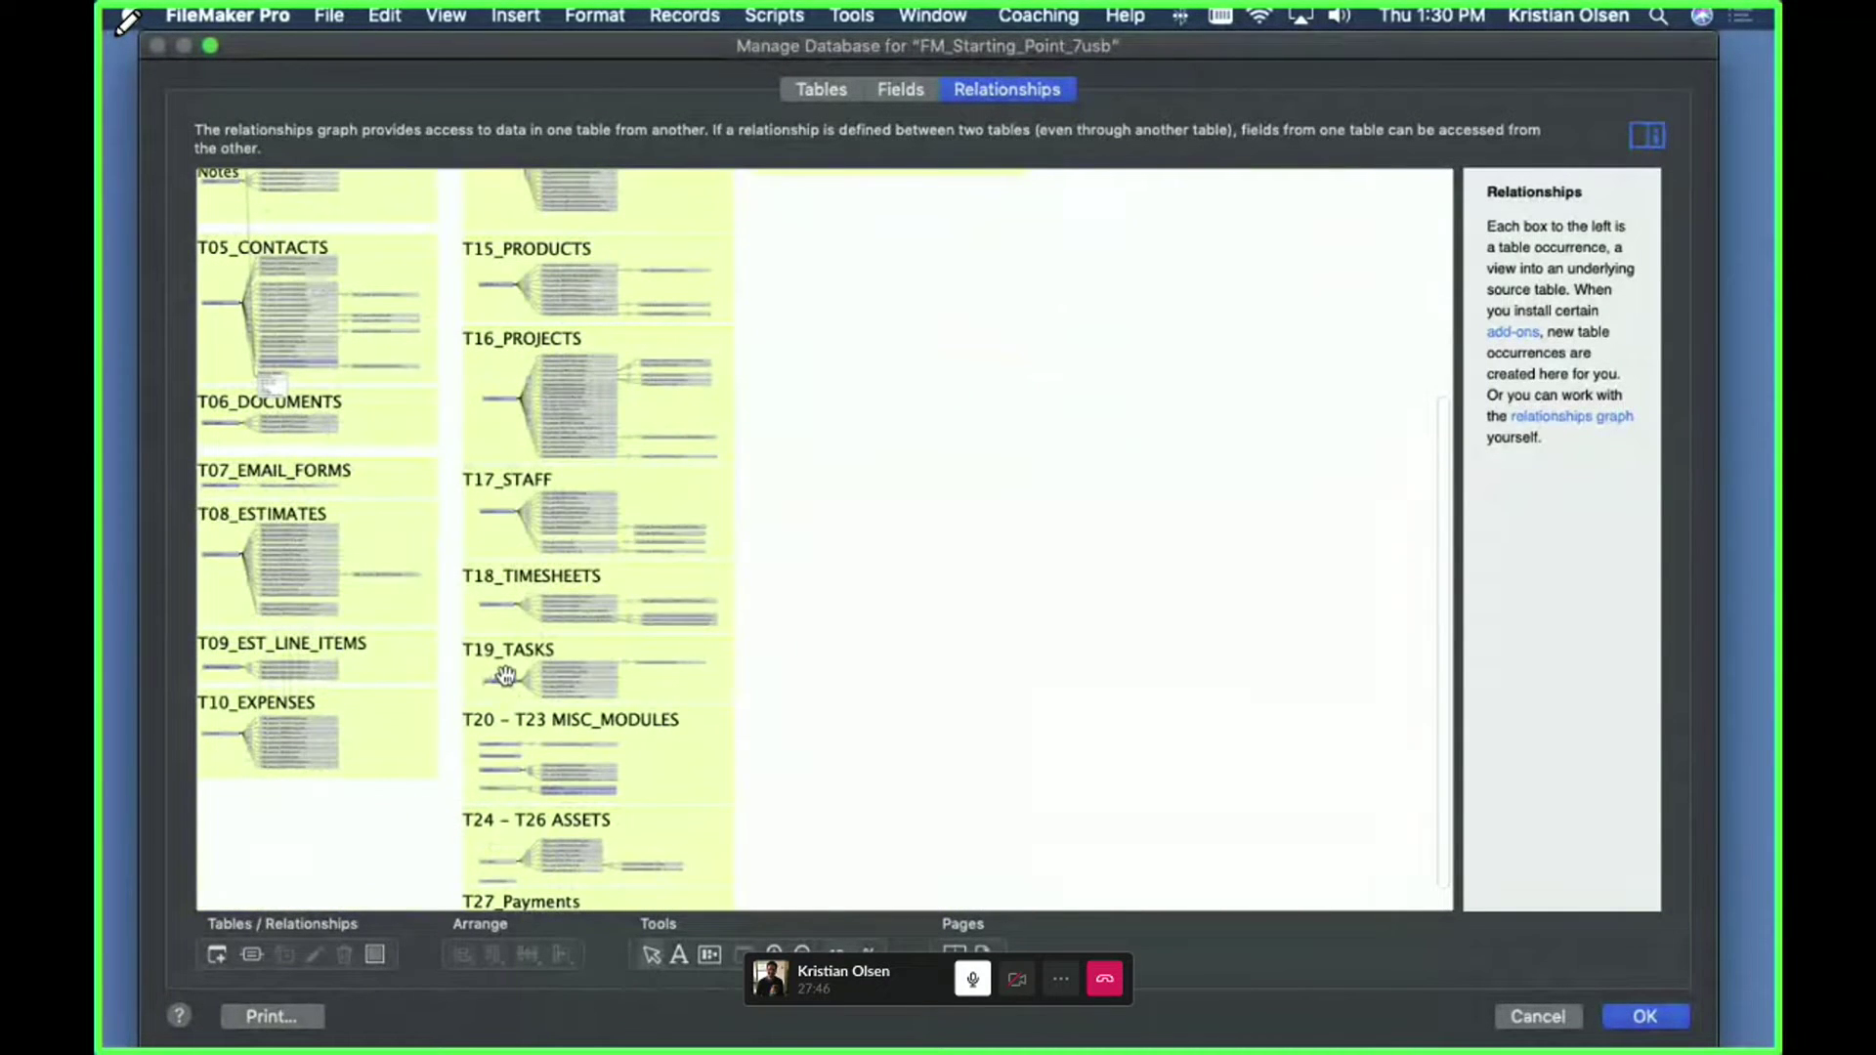
scroll(500, 678, up, 3)
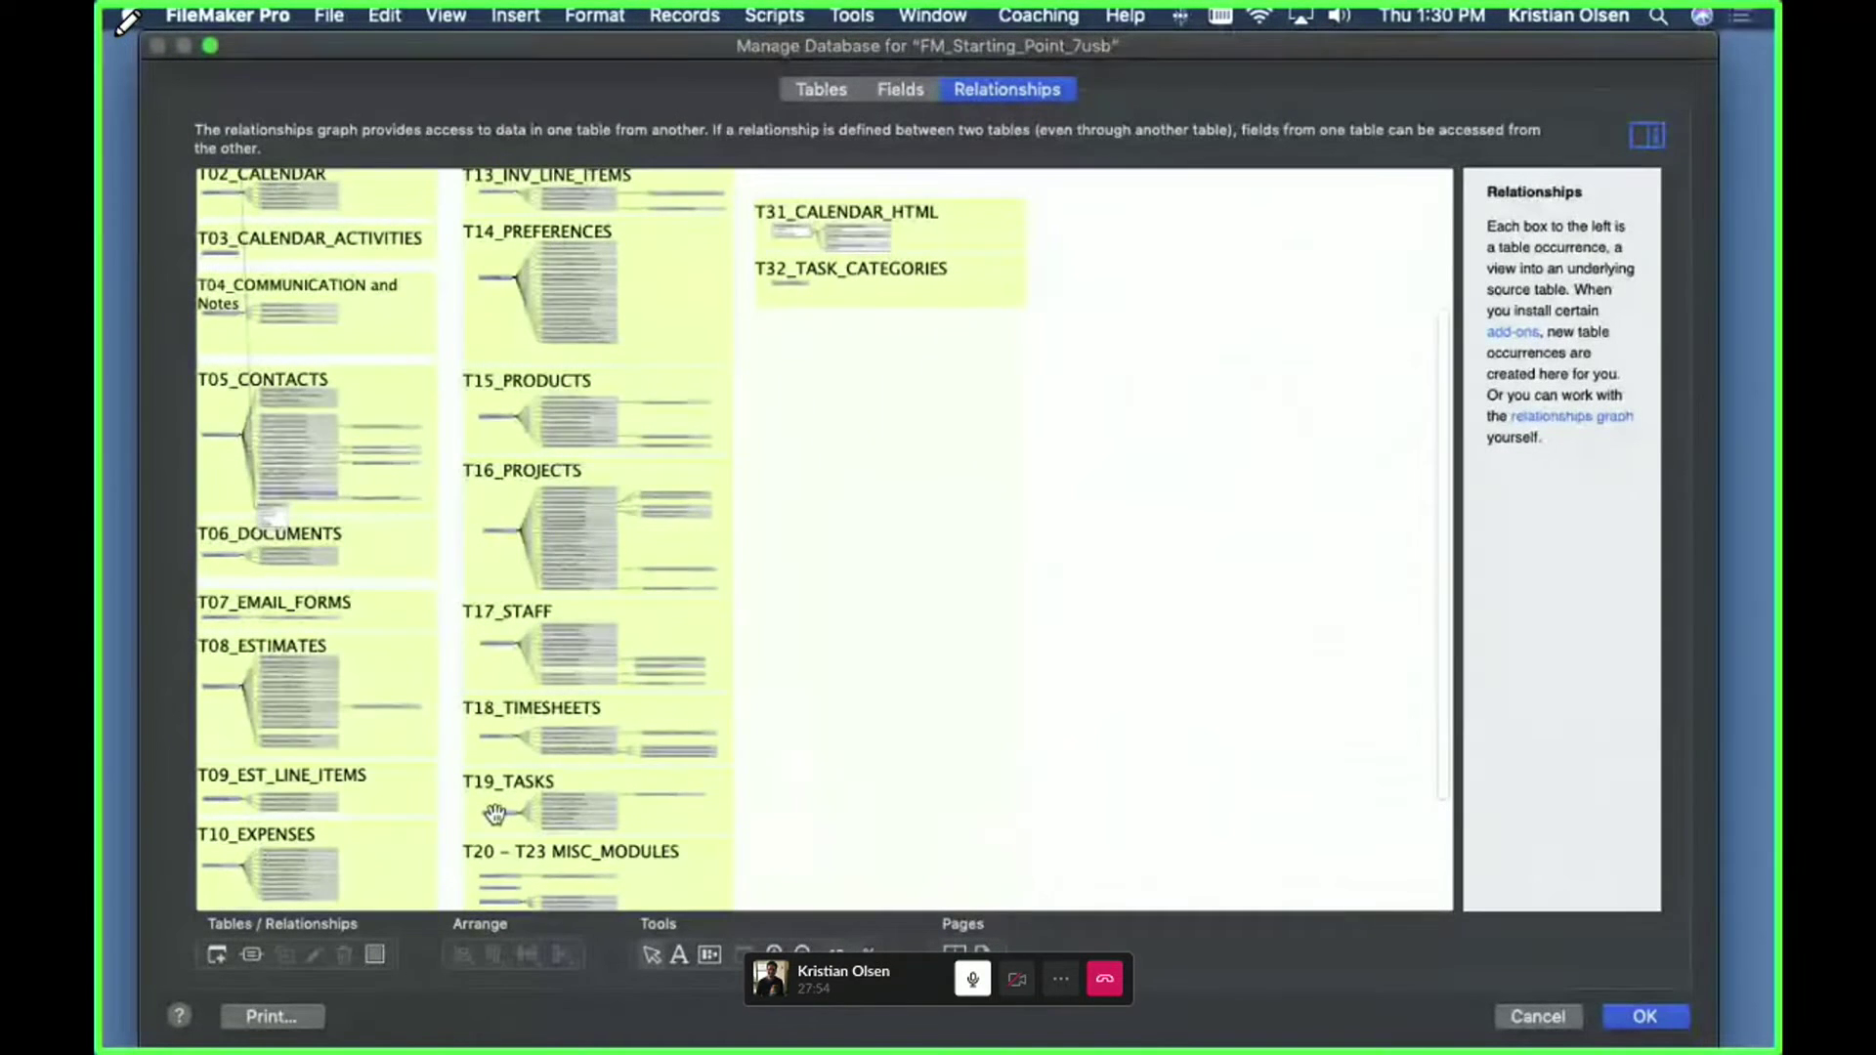
scroll(495, 814, up, 5)
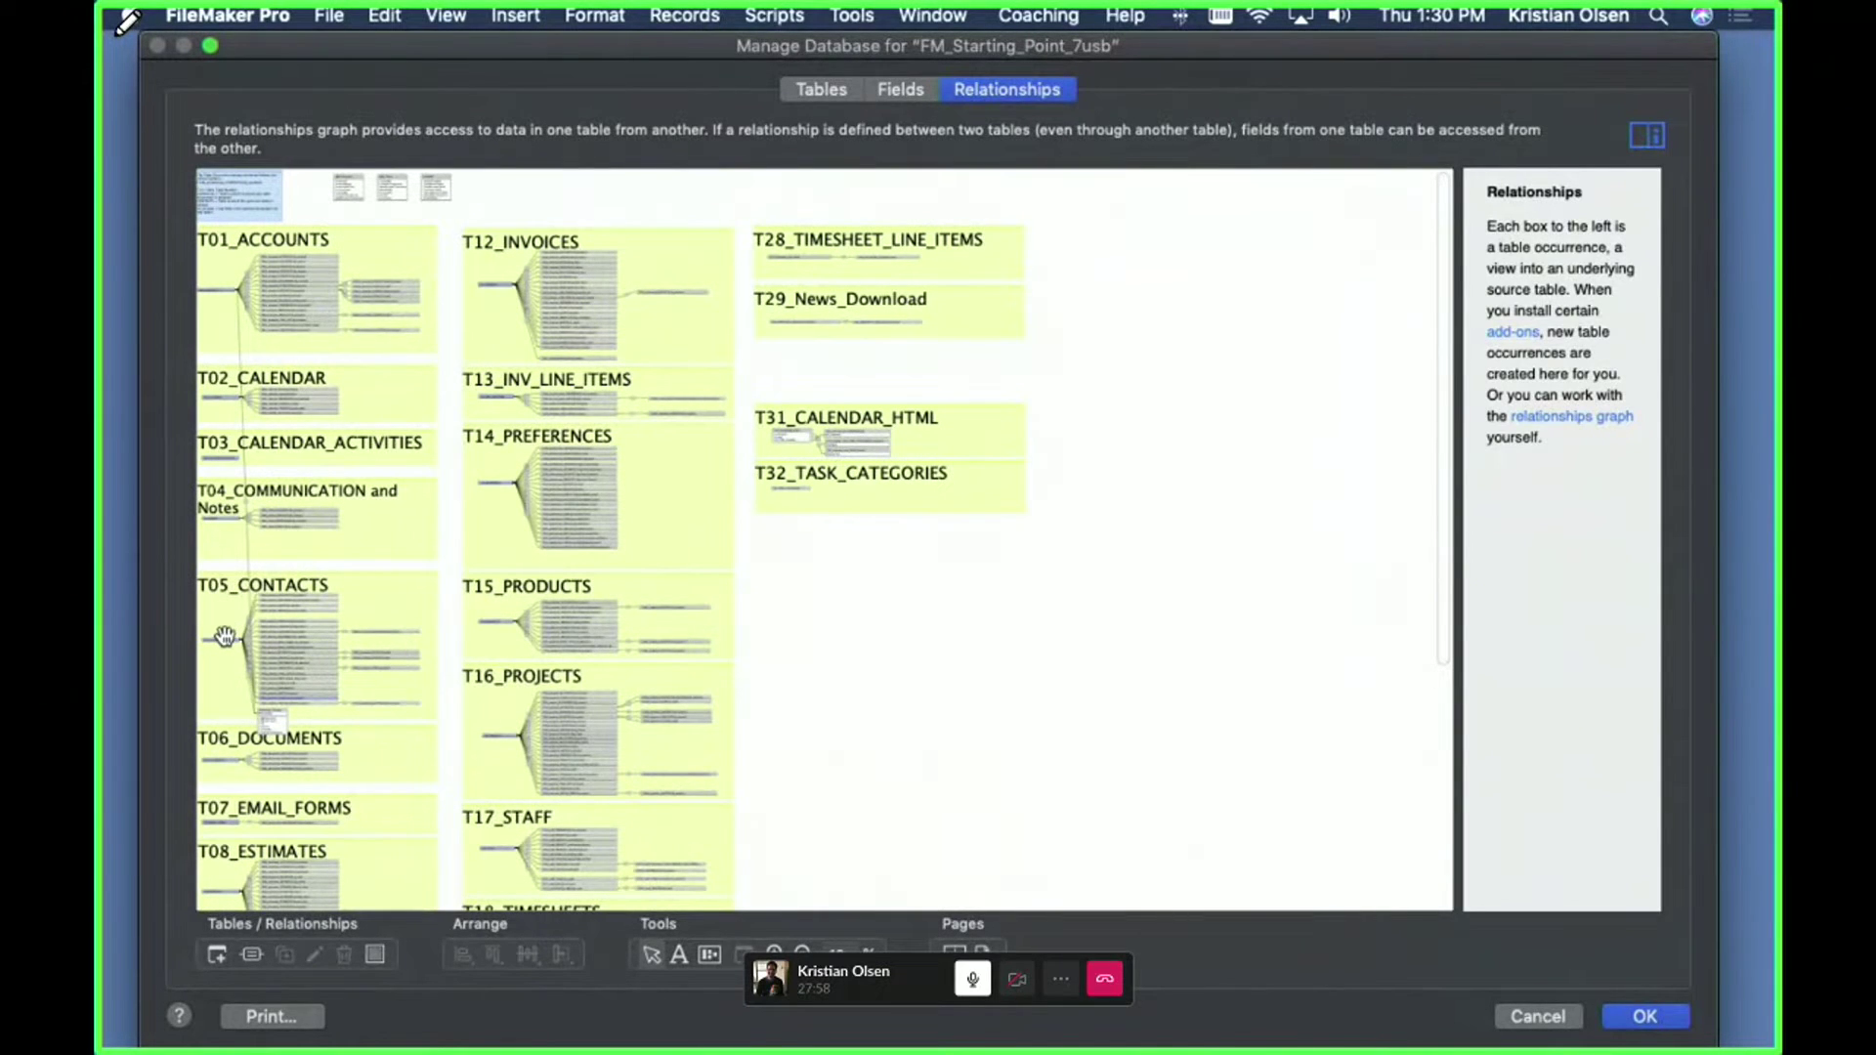
scroll(337, 617, down, 9)
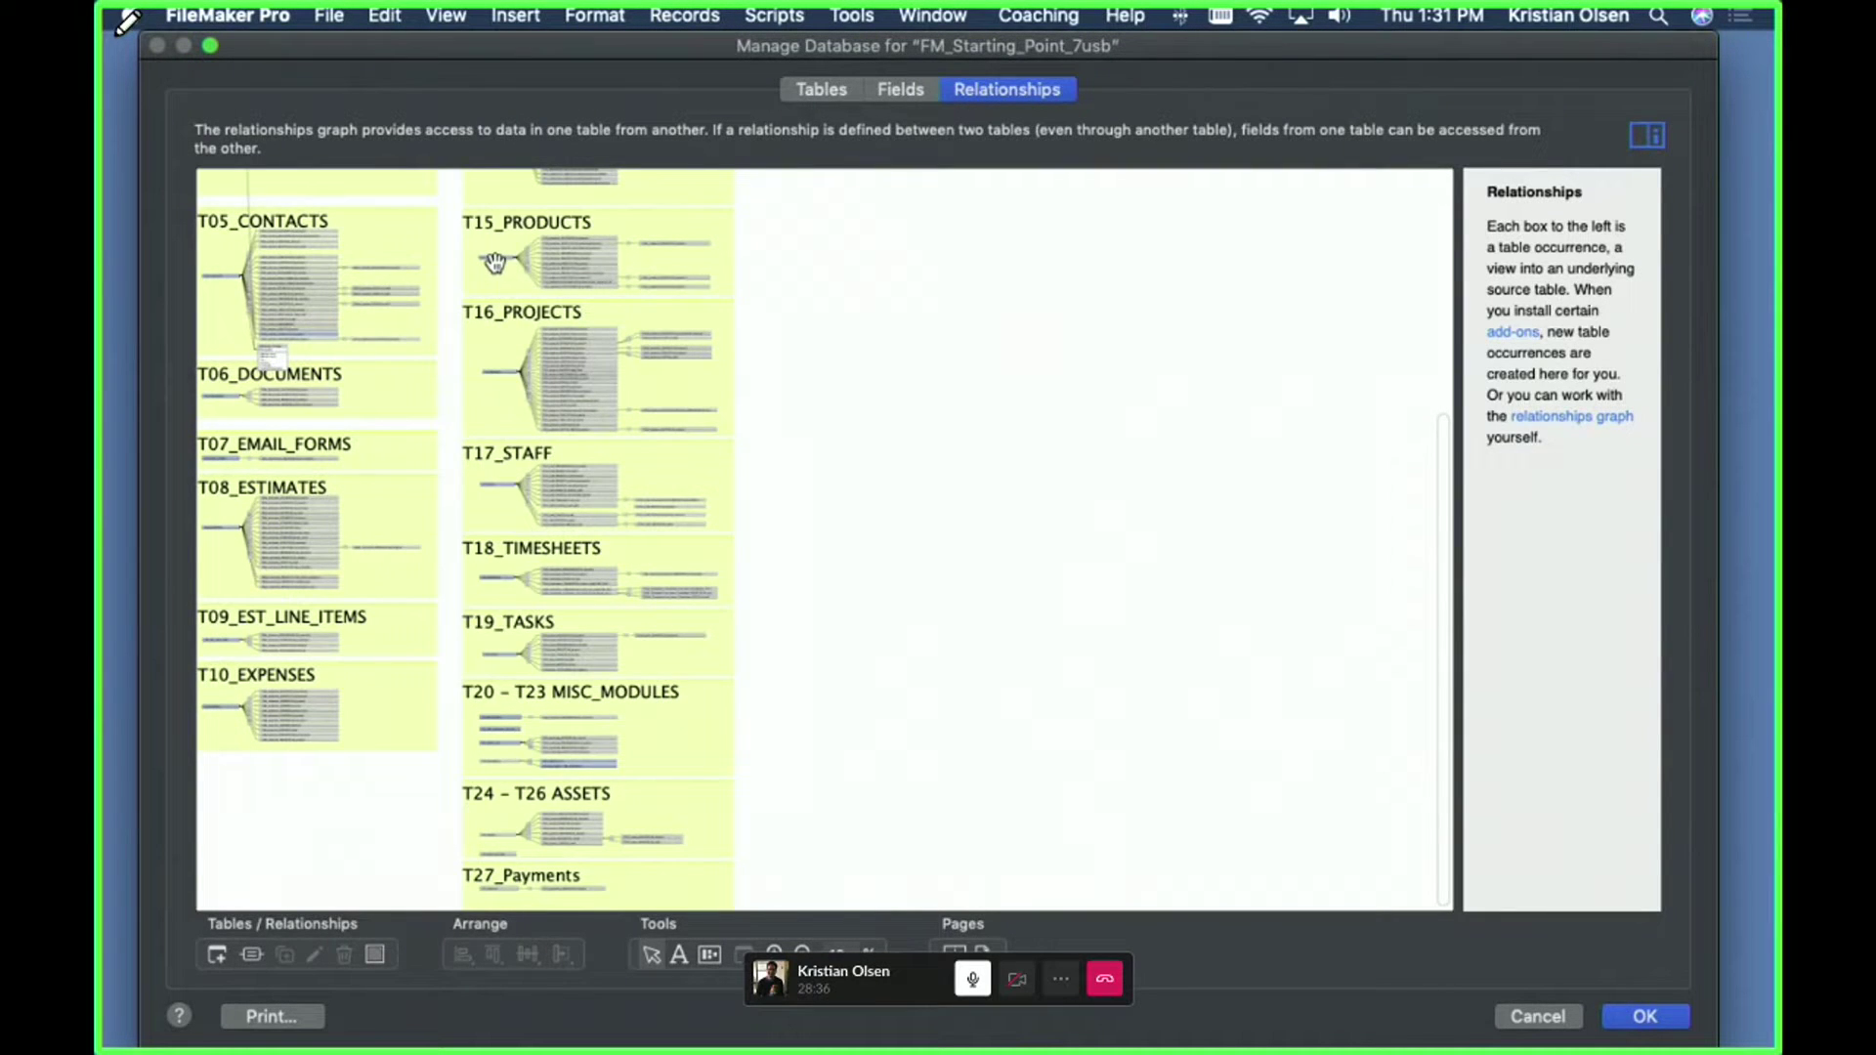
scroll(494, 262, up, 3)
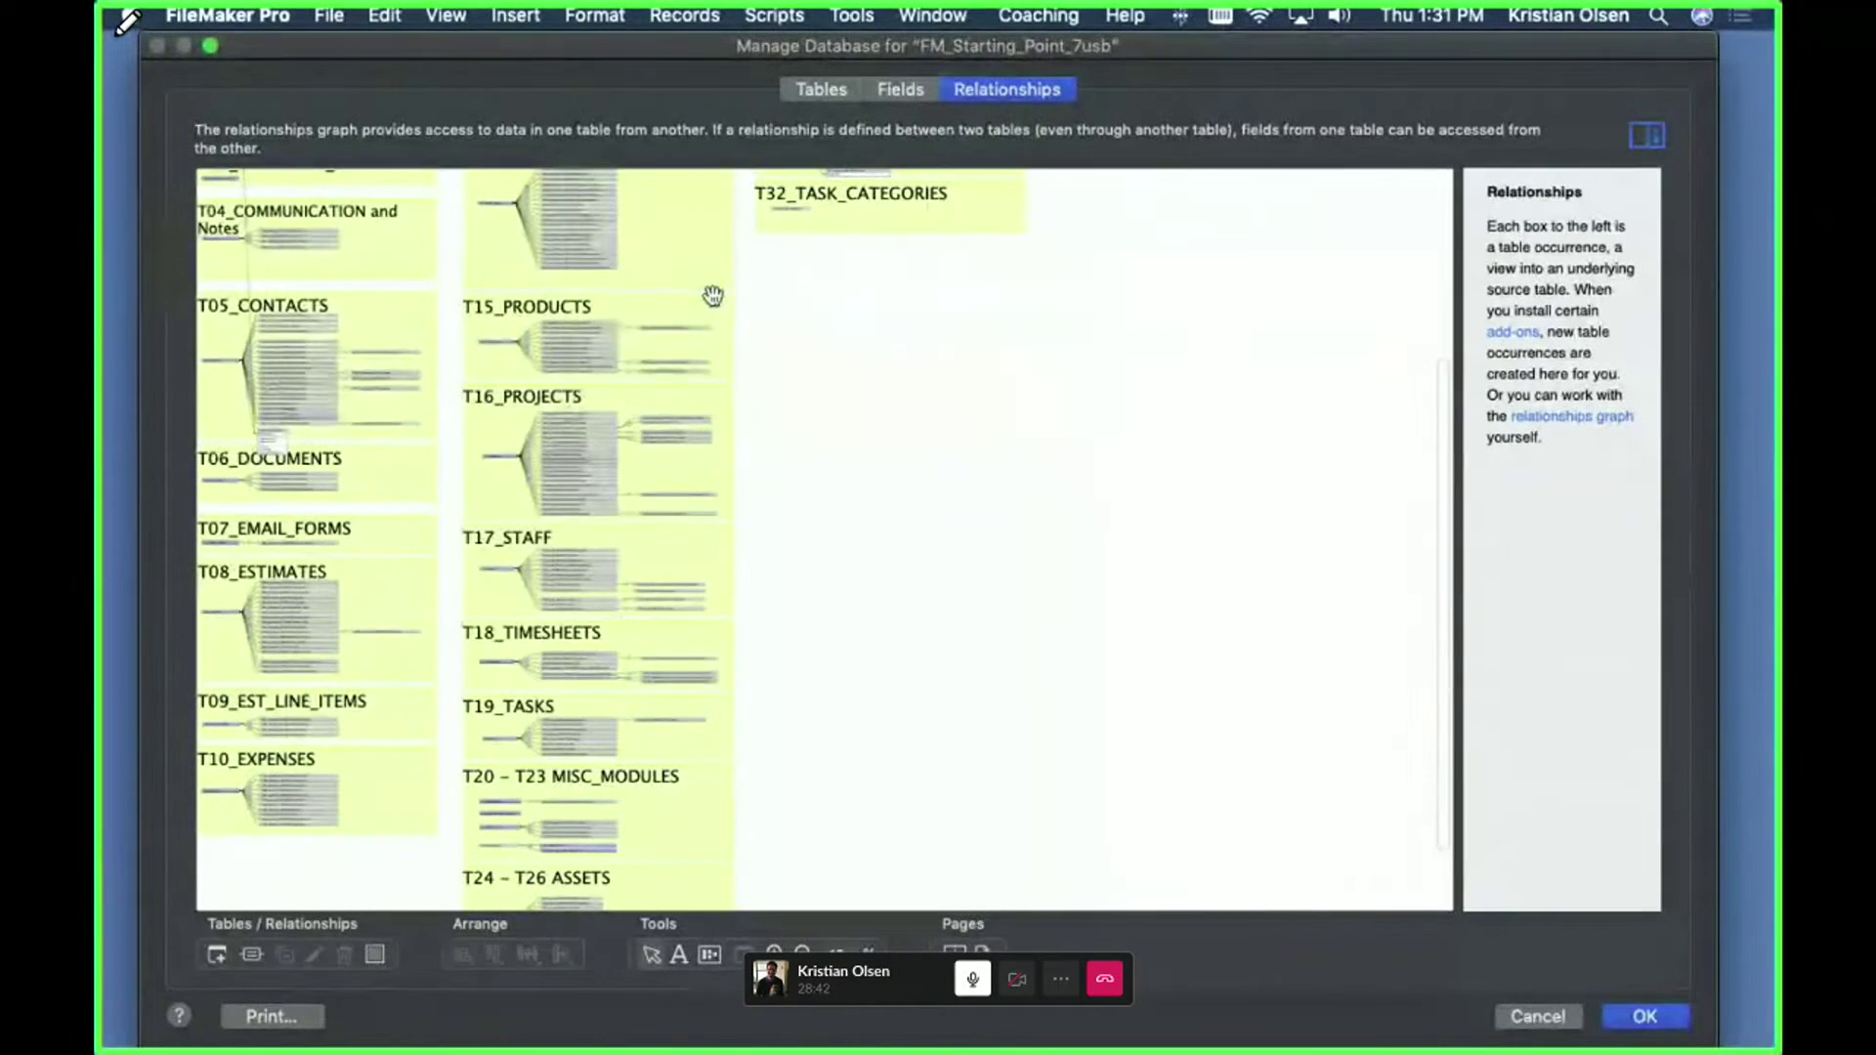
scroll(762, 360, up, 5)
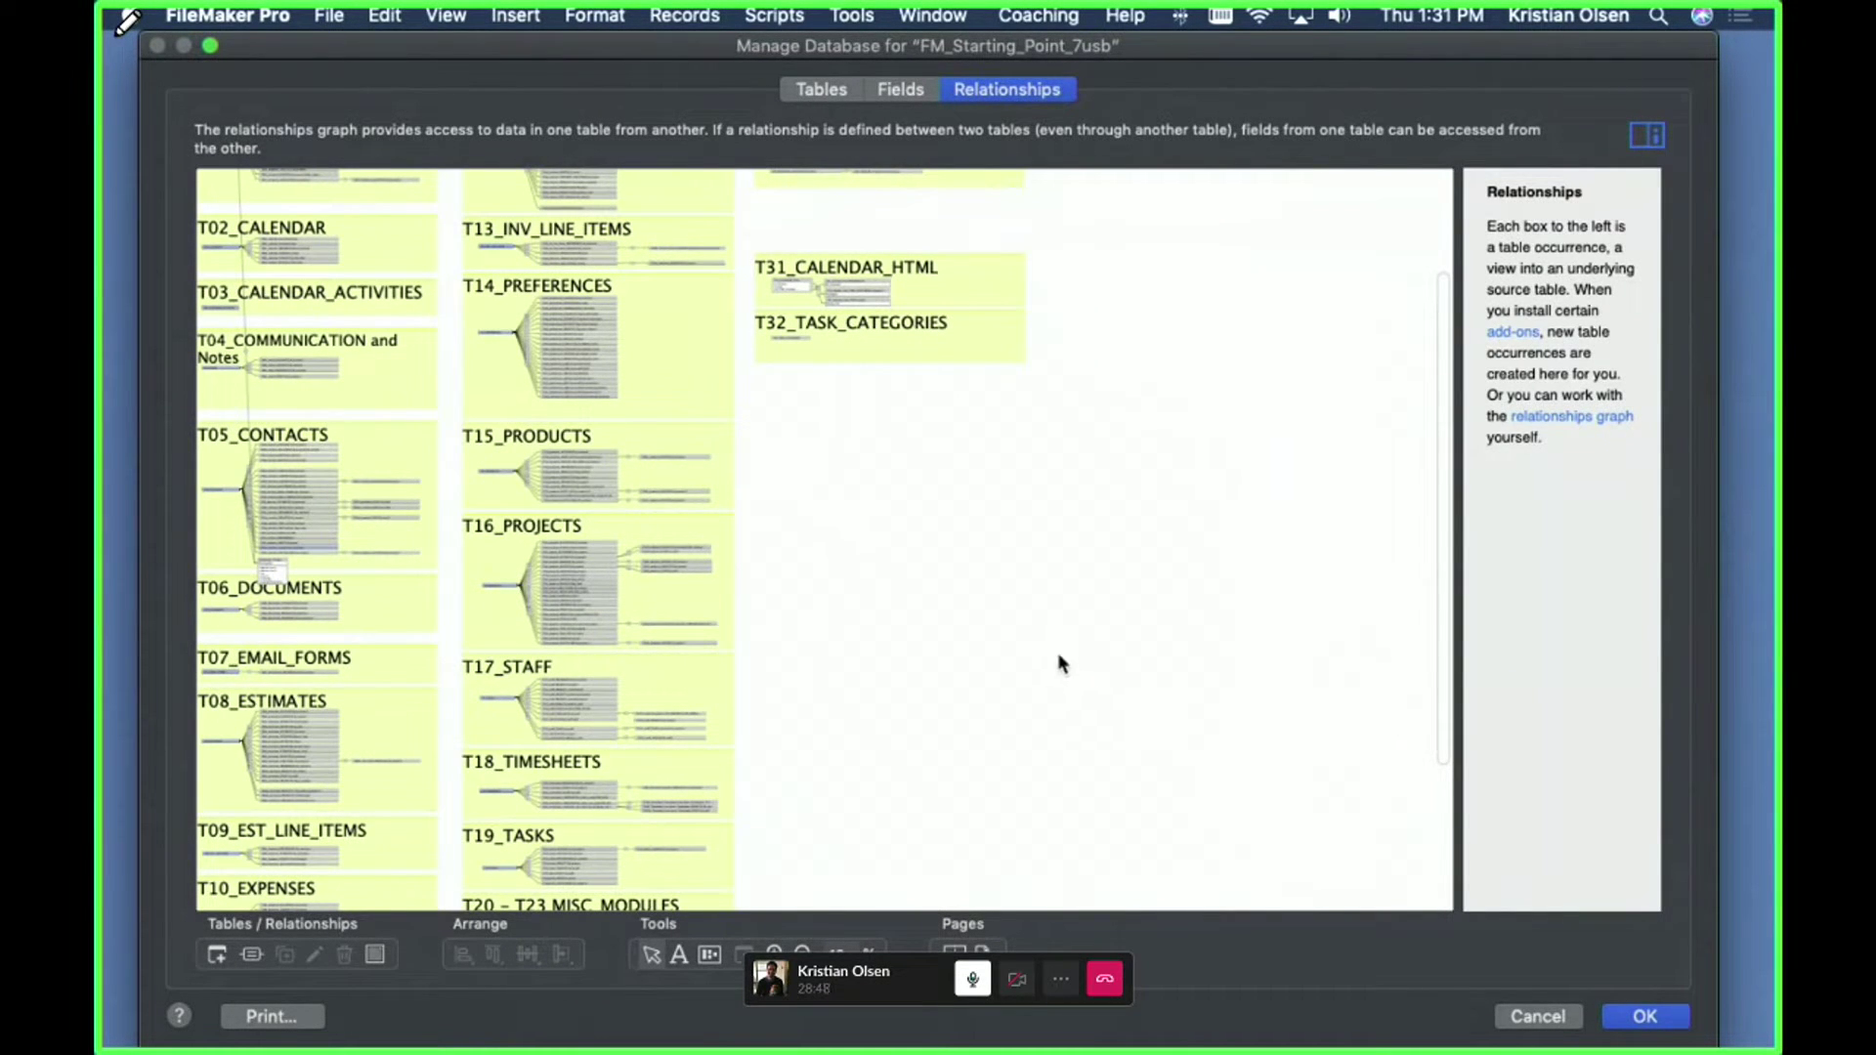
scroll(1122, 726, up, 3)
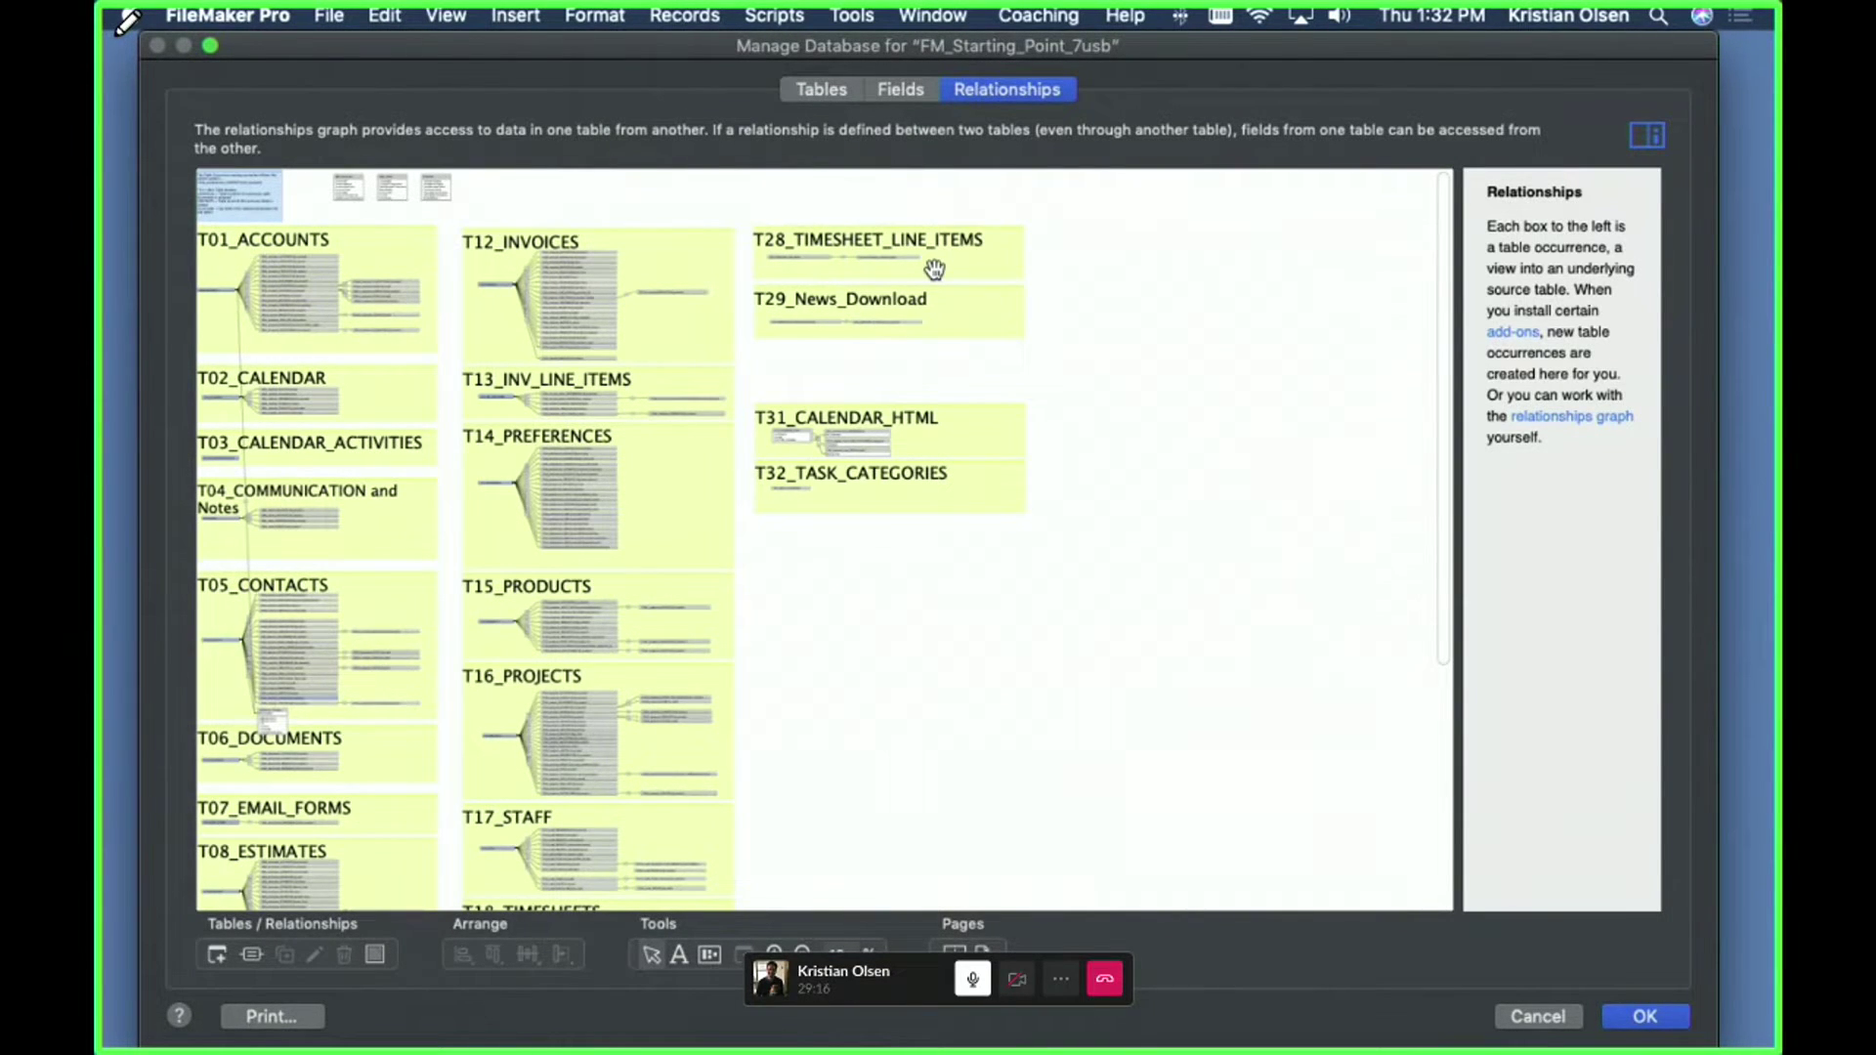
scroll(935, 270, down, 2)
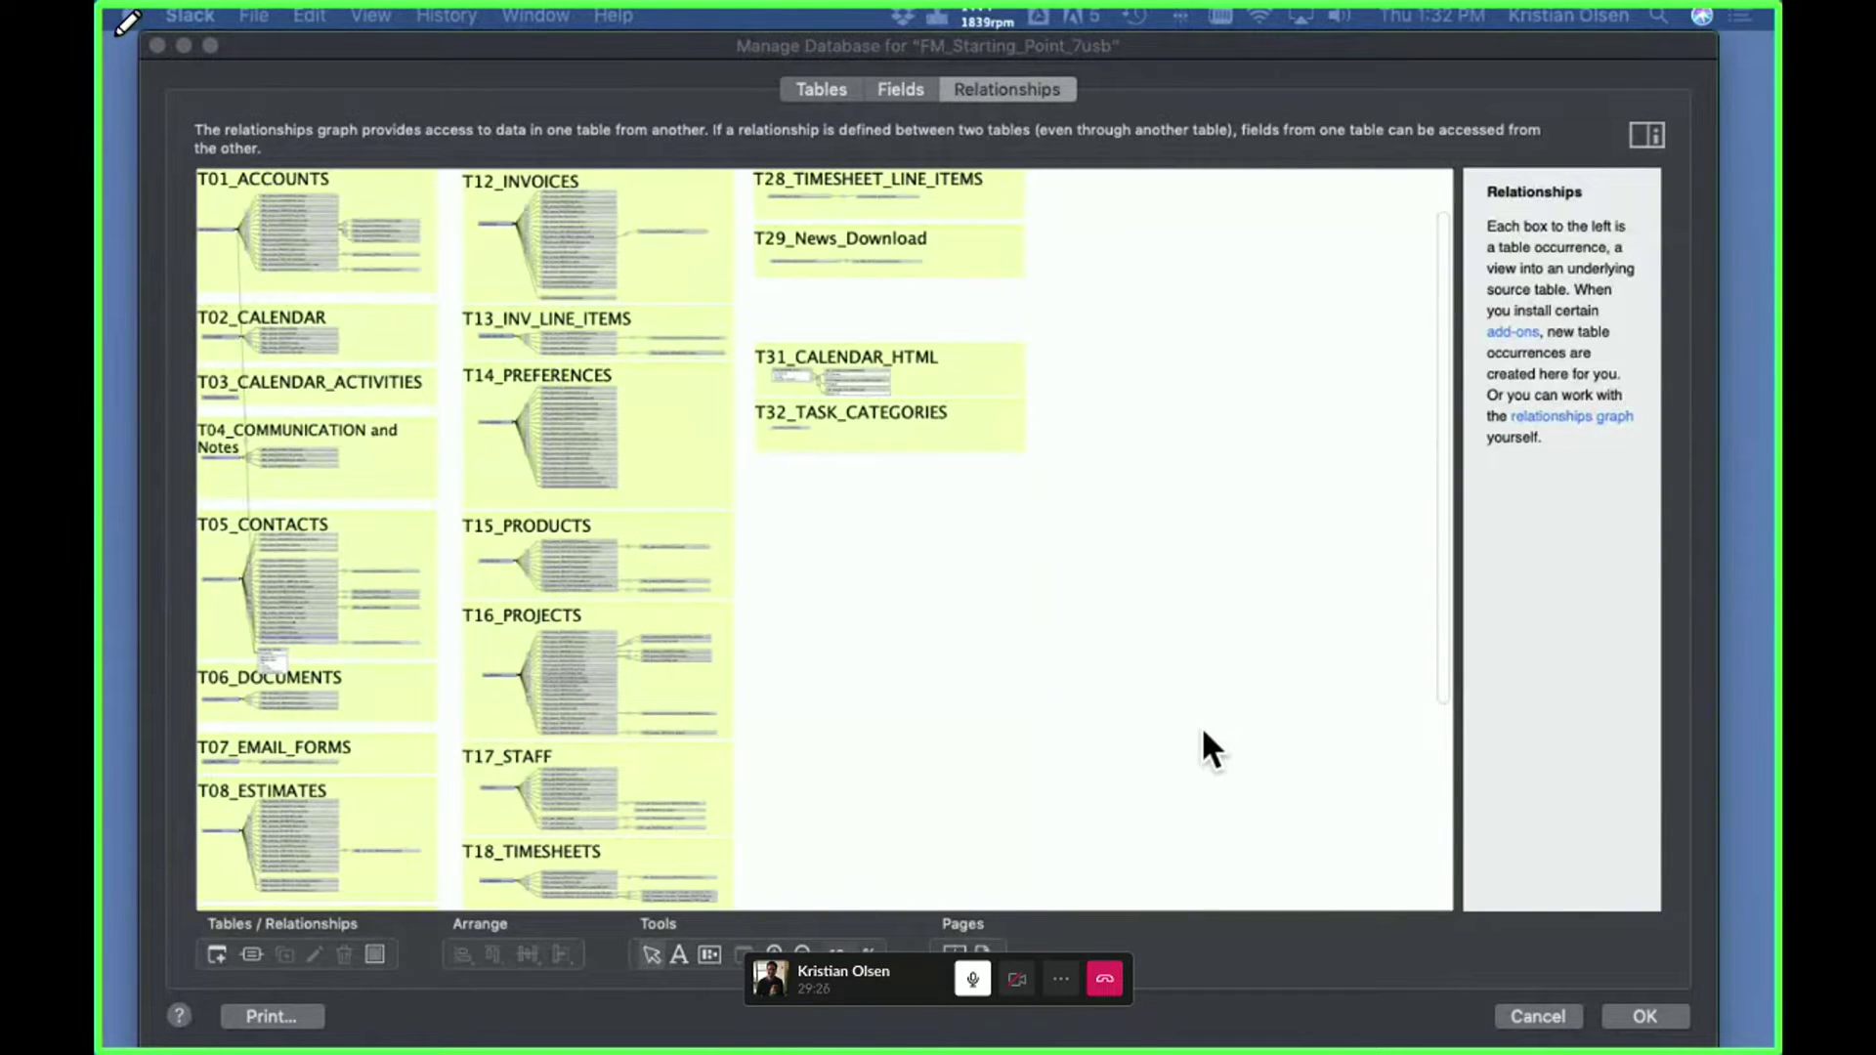
click(1535, 1015)
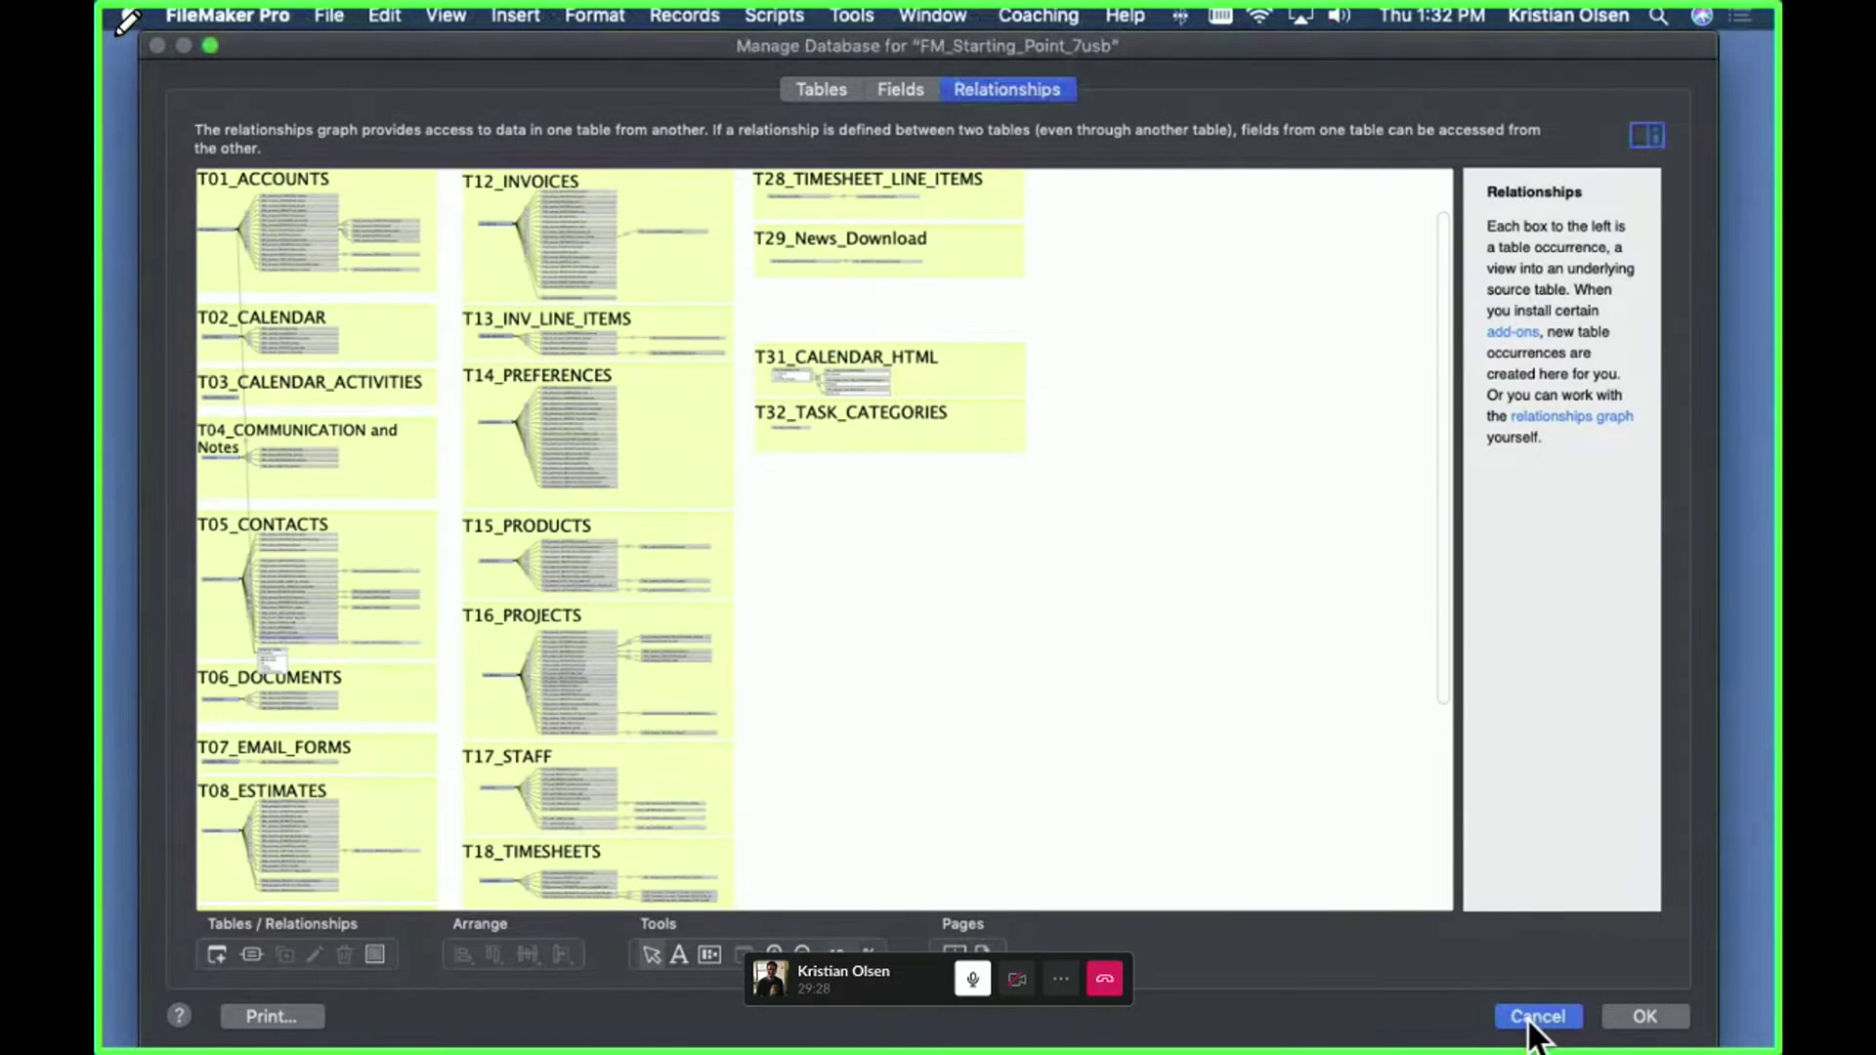
click(1535, 1015)
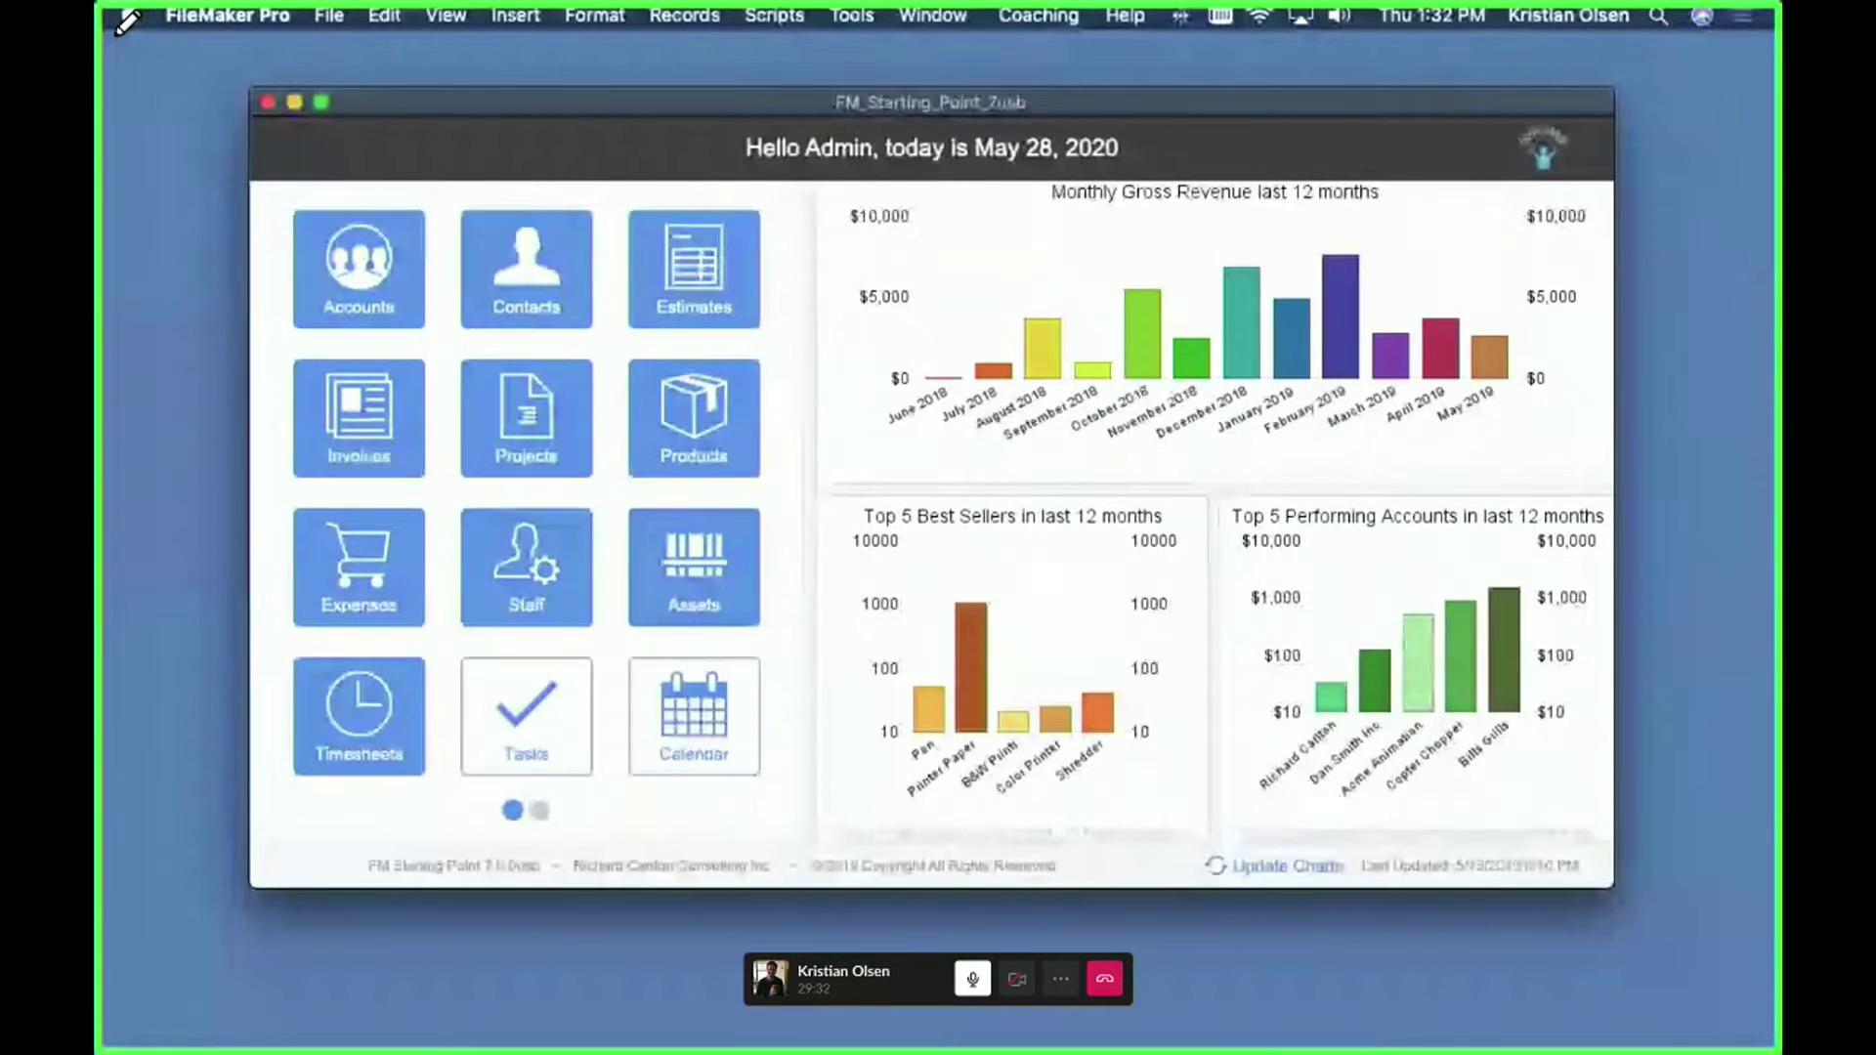
- Cycle through FileMaker's open windows to bring Selector Demo 1.0 to the front
key(ctrl+Down)
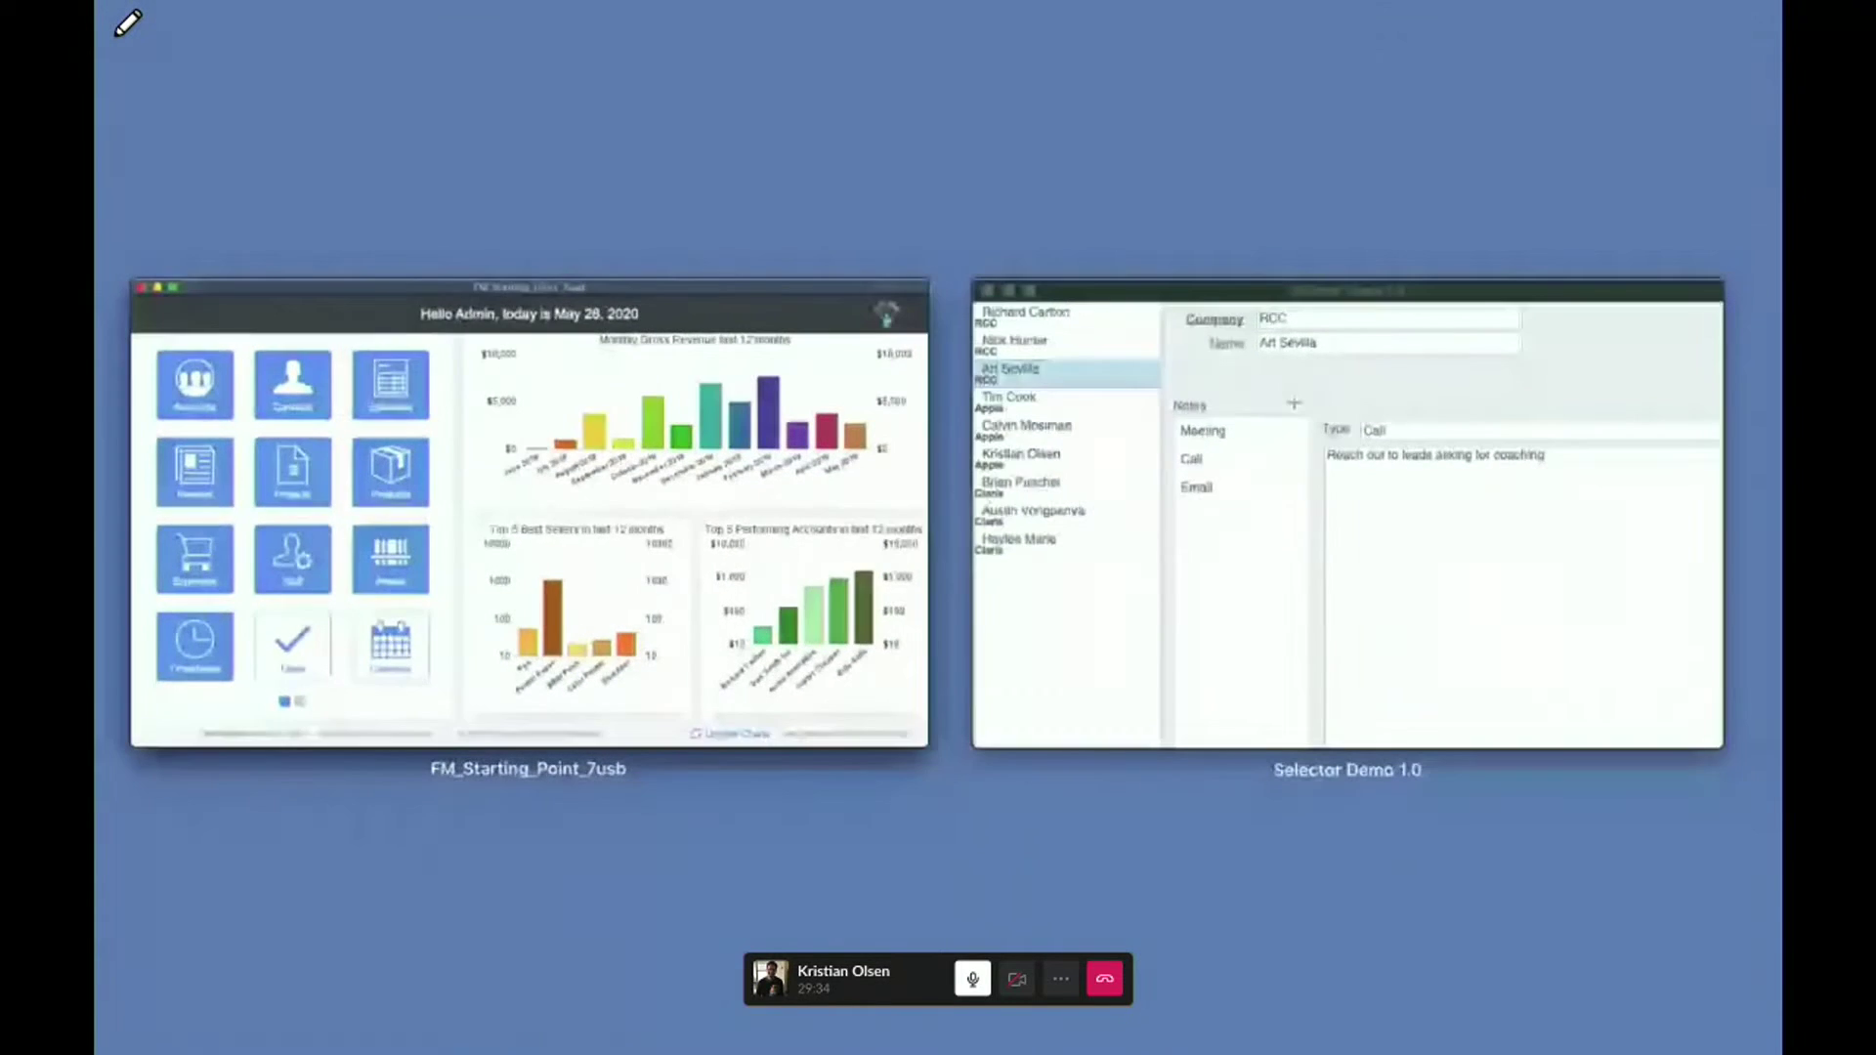
key(Escape)
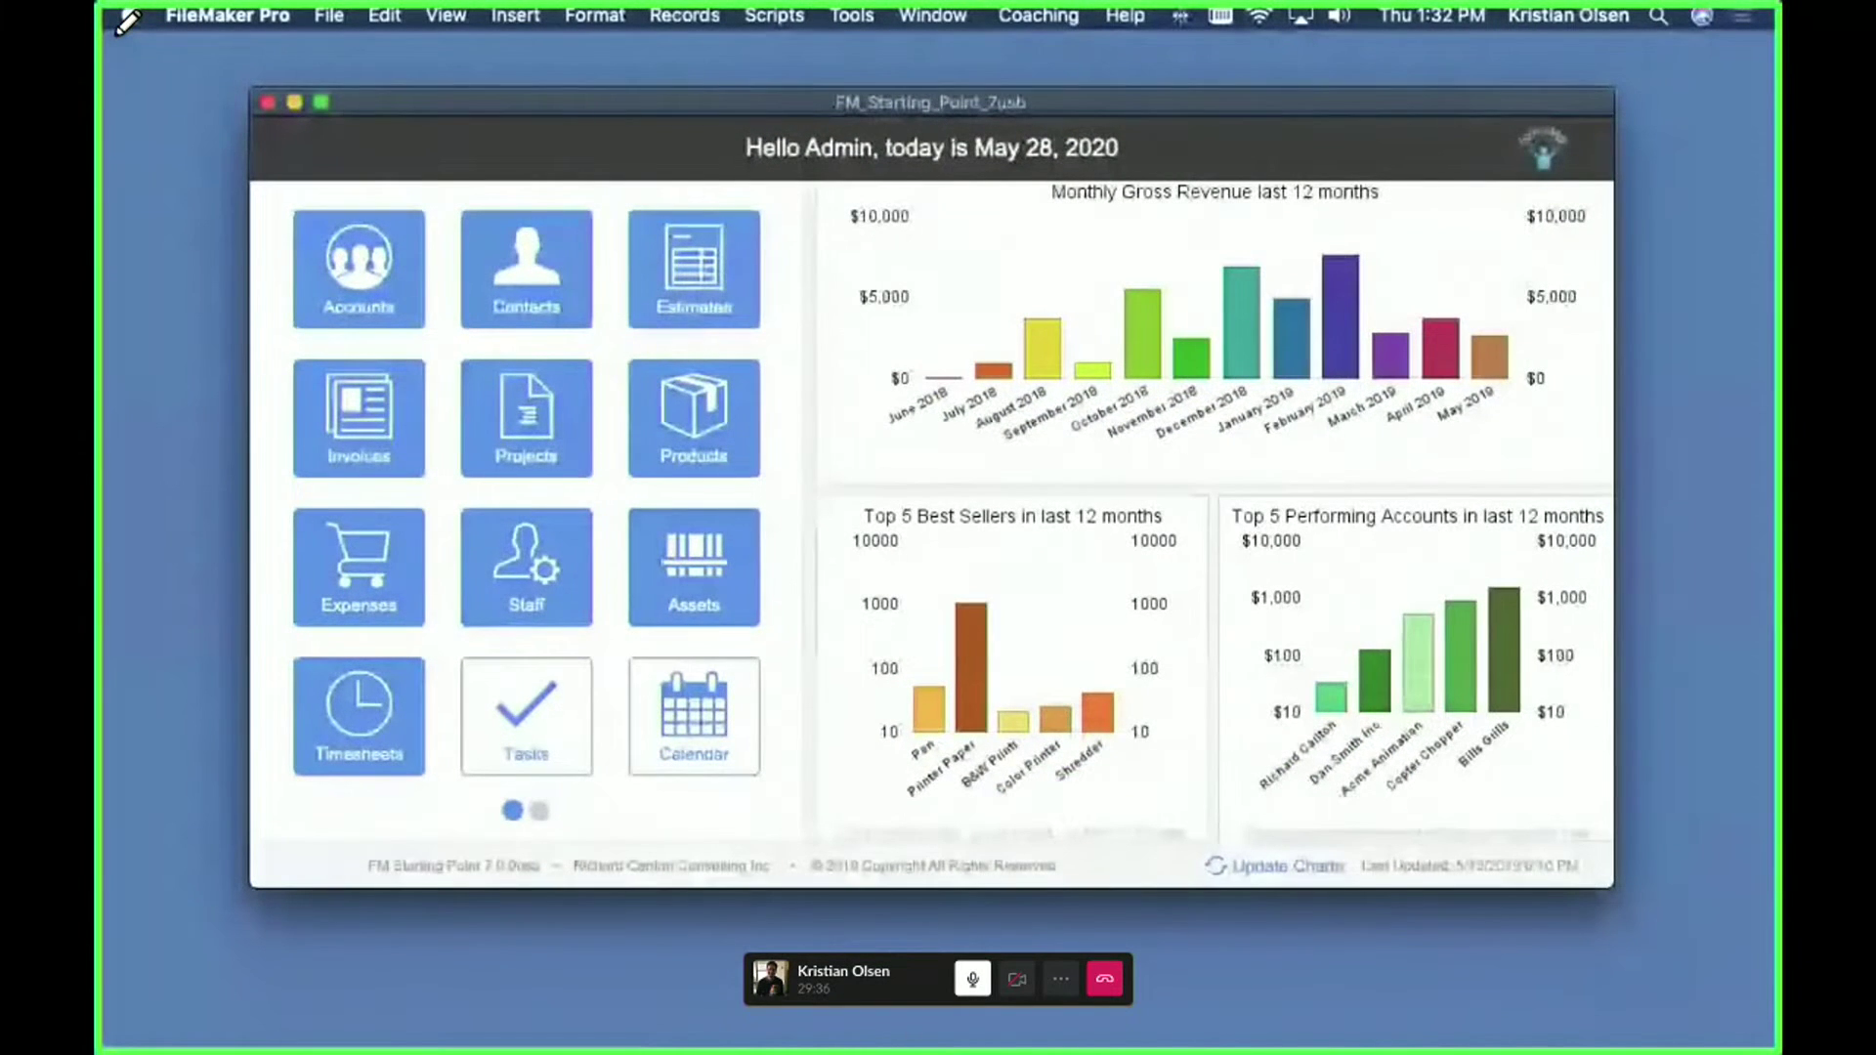
key(super+grave)
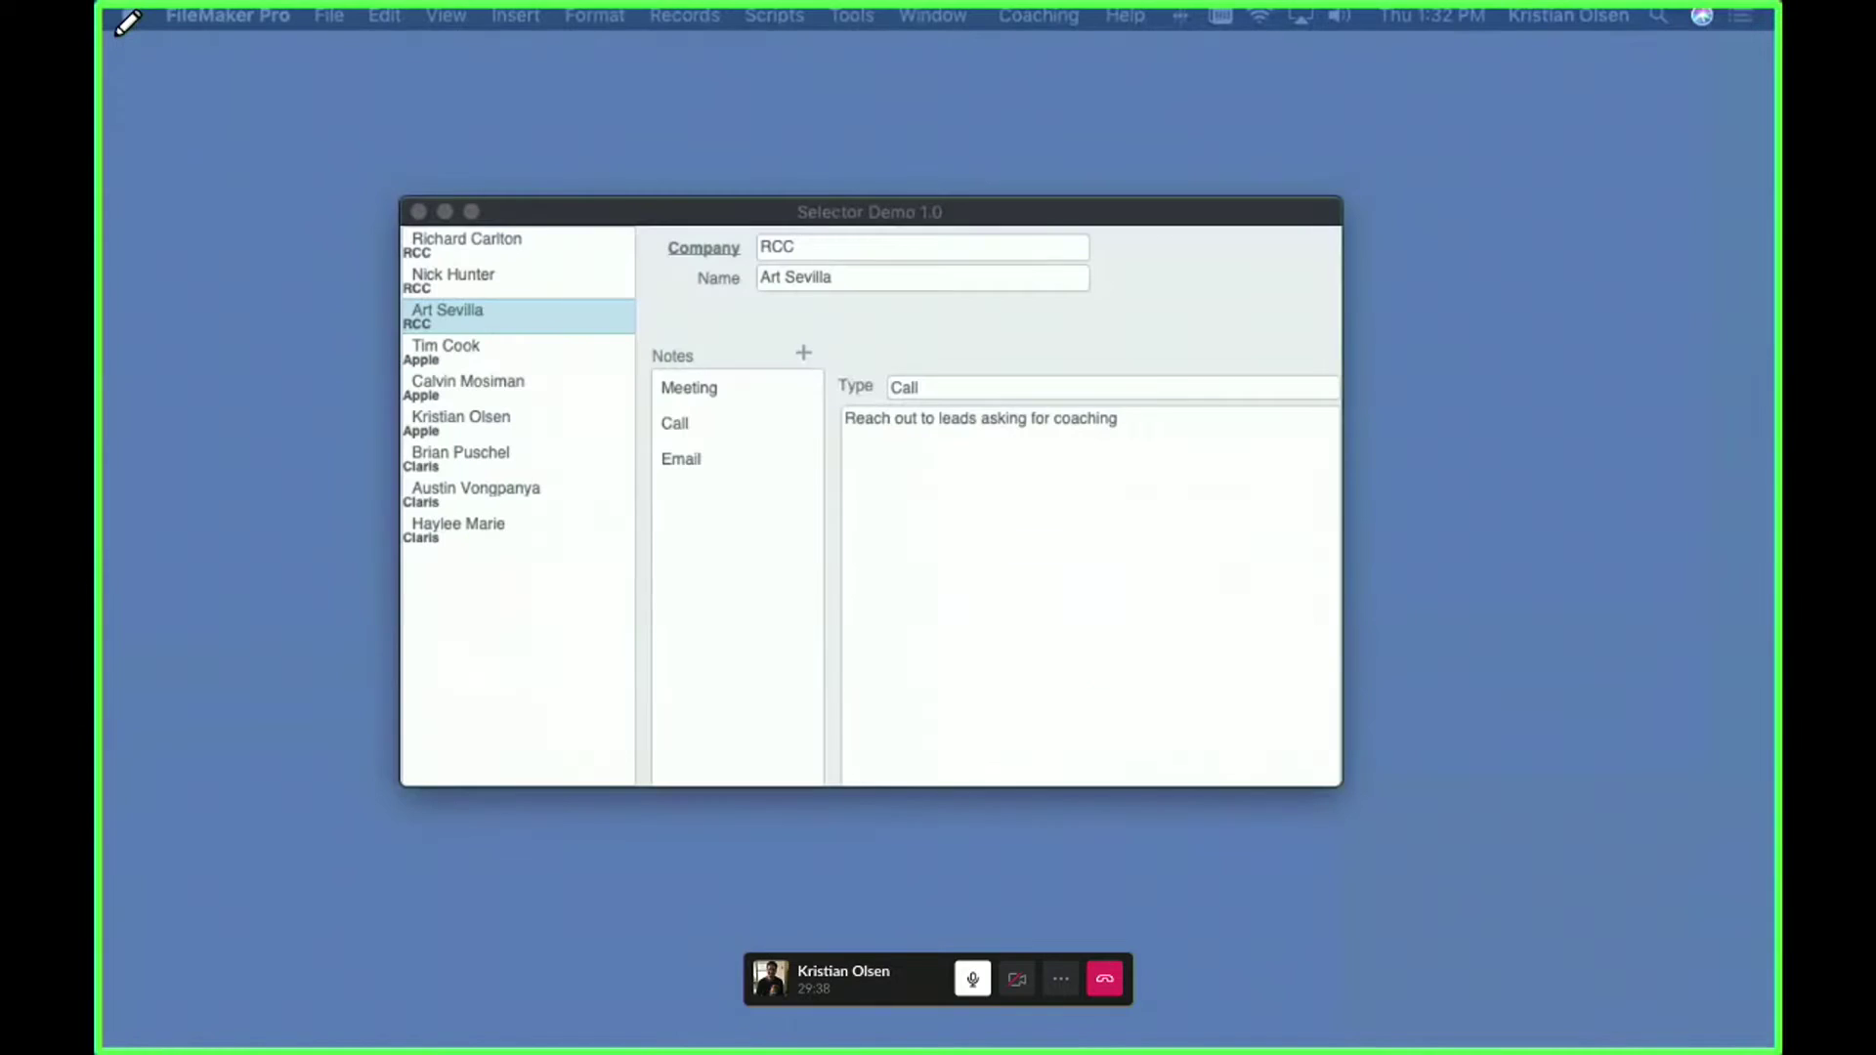
- Move the Selector Demo 1.0 window higher on the screen
drag(1116, 217, 1073, 195)
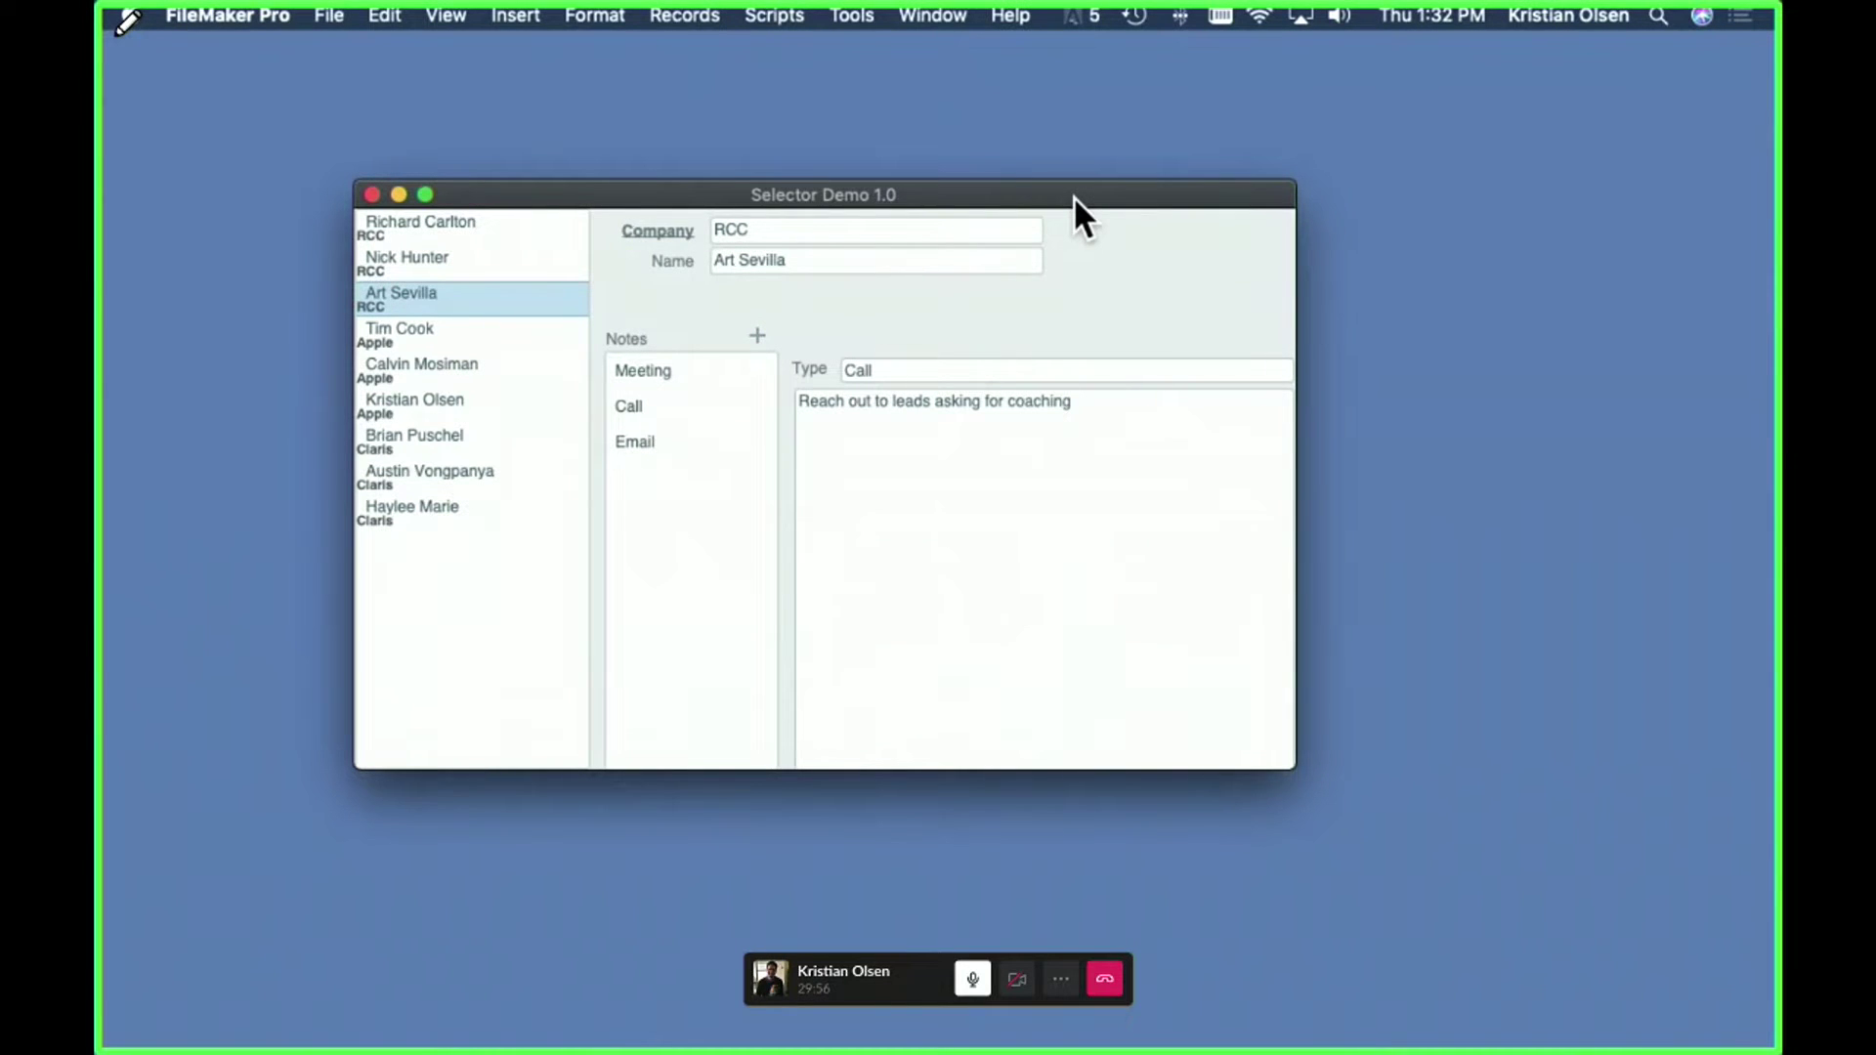
drag(1073, 196, 1100, 225)
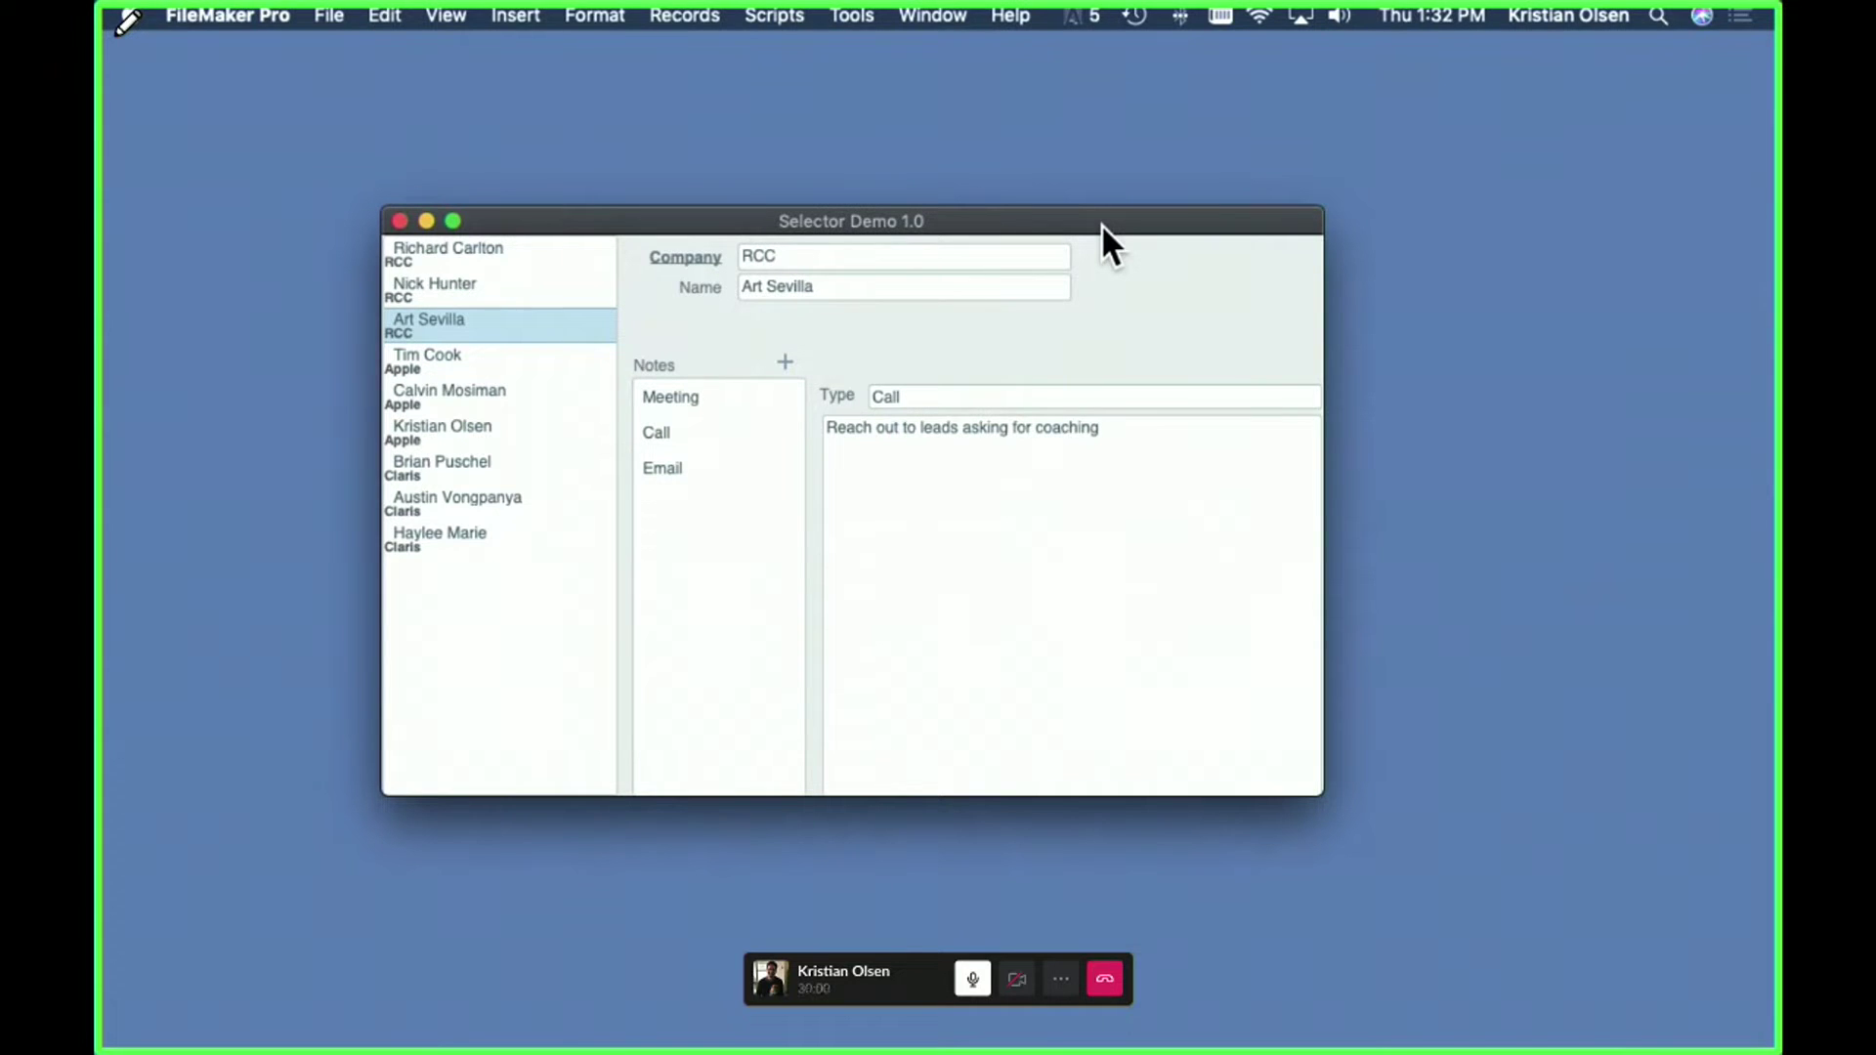
drag(1100, 225, 1122, 180)
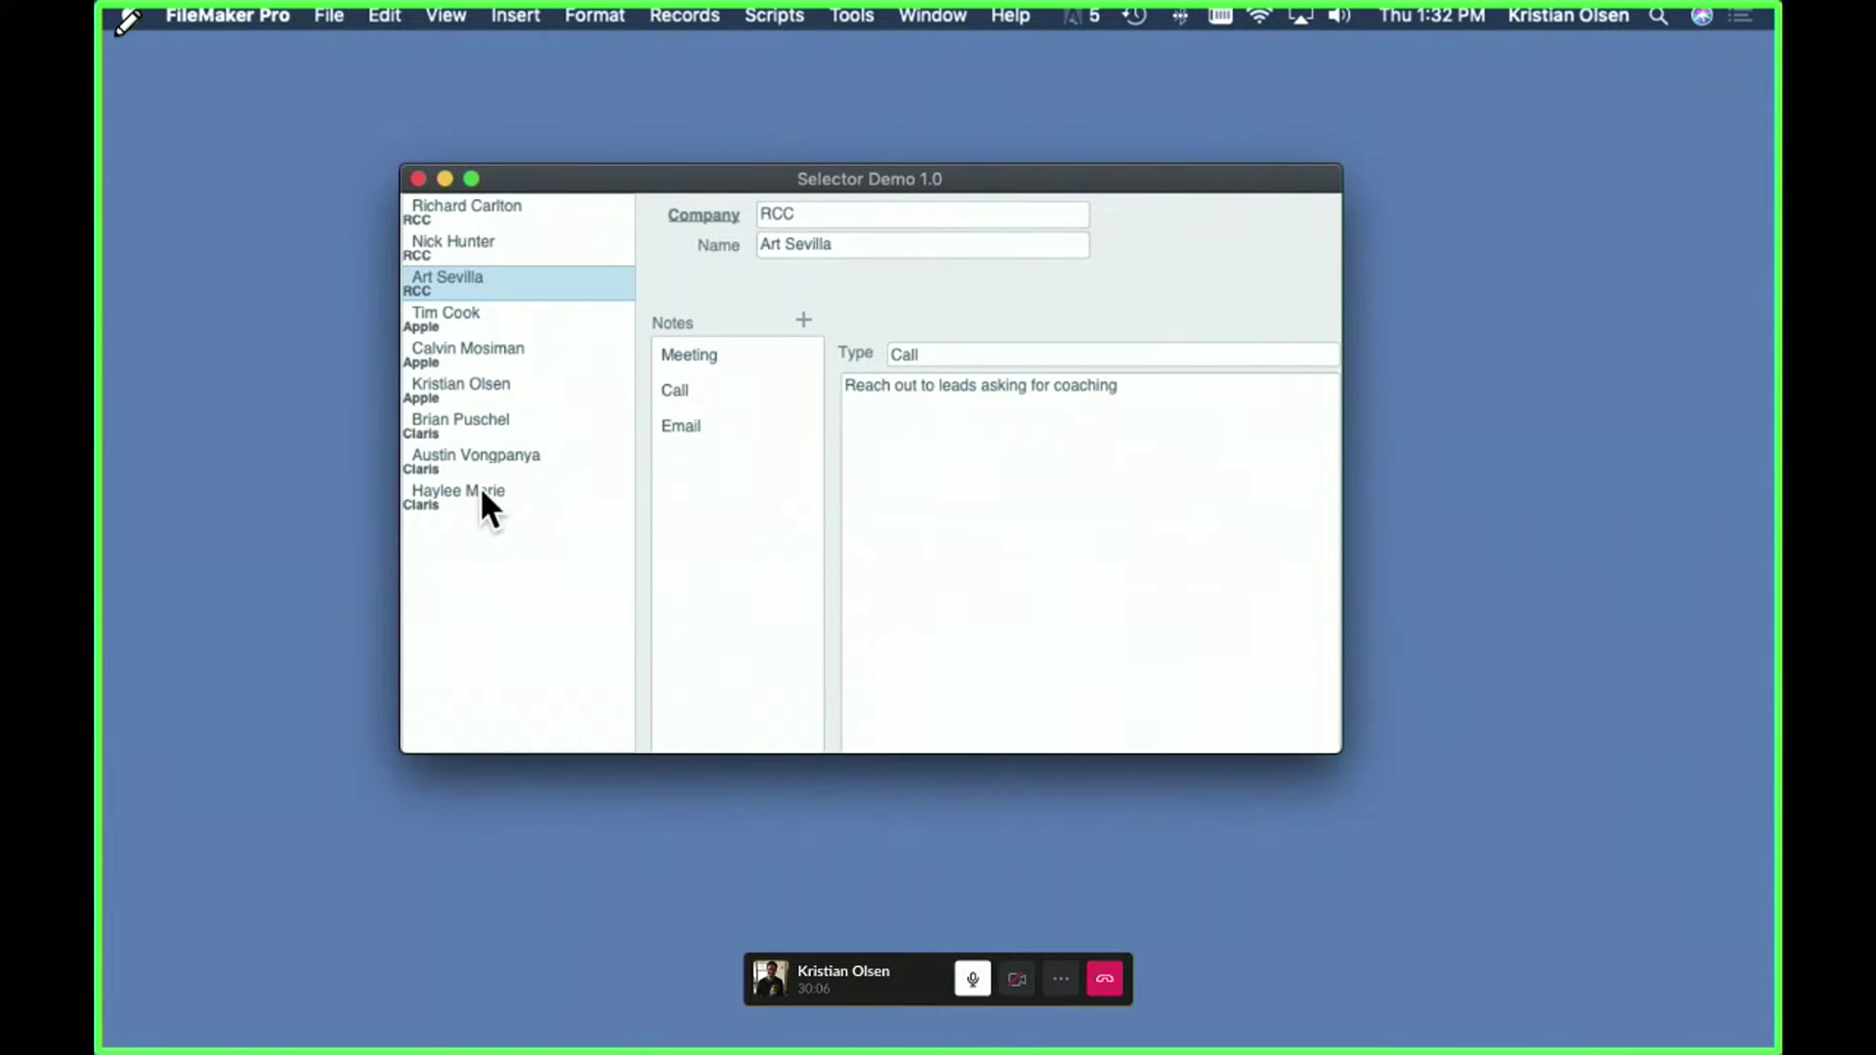
- Browse the contact list, including an Apple contact, ending on the first RCC contact
click(471, 205)
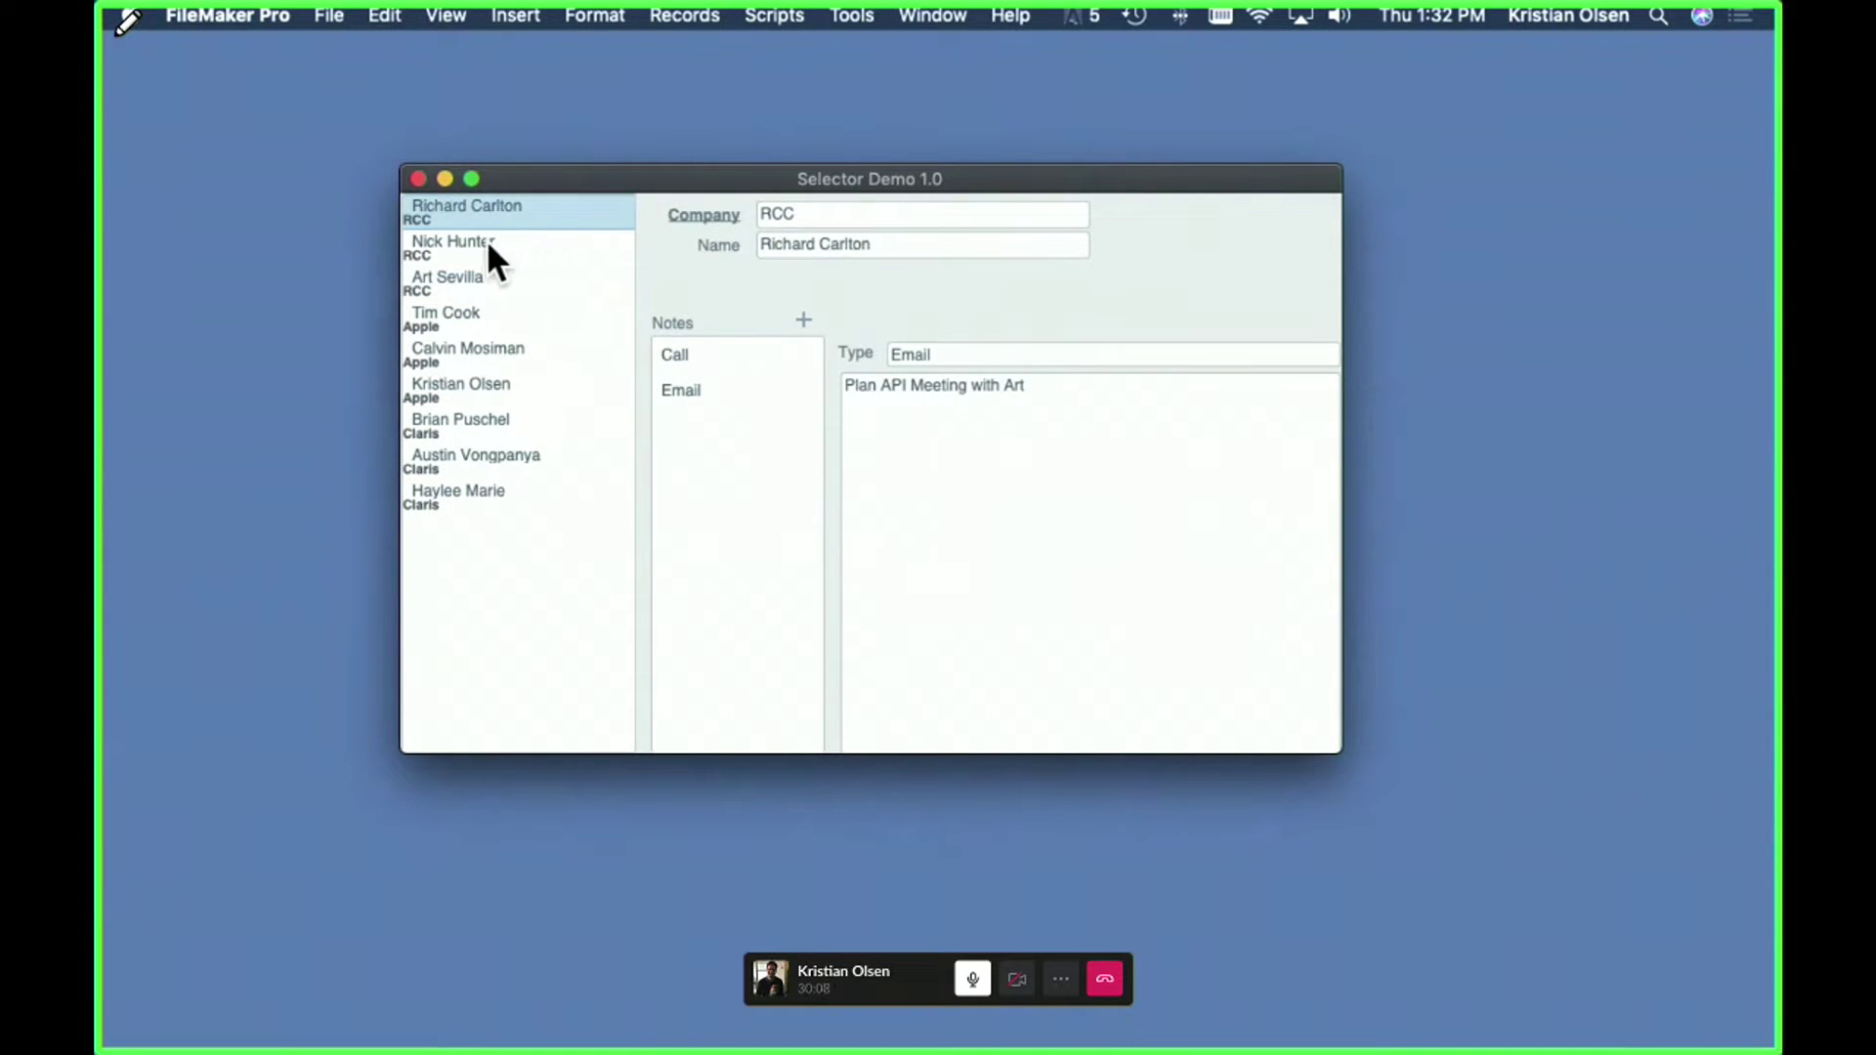
click(487, 240)
click(485, 285)
click(467, 384)
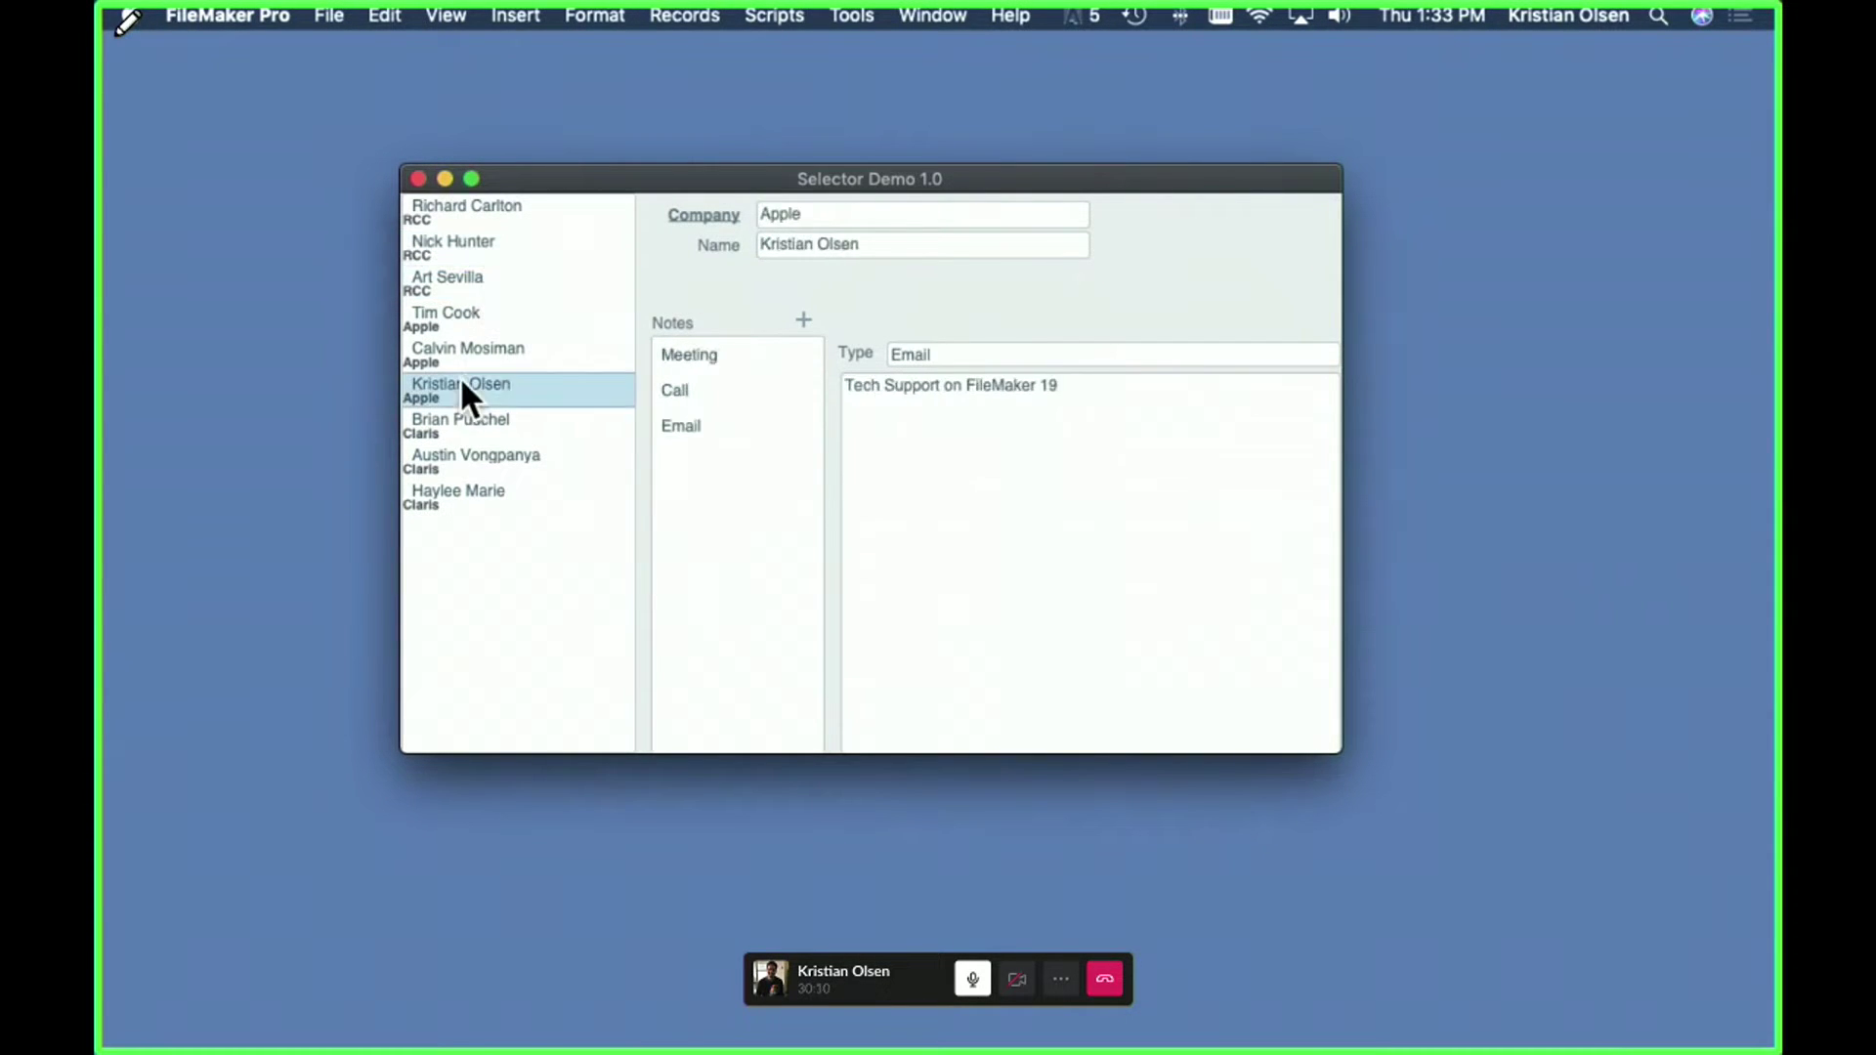
click(487, 320)
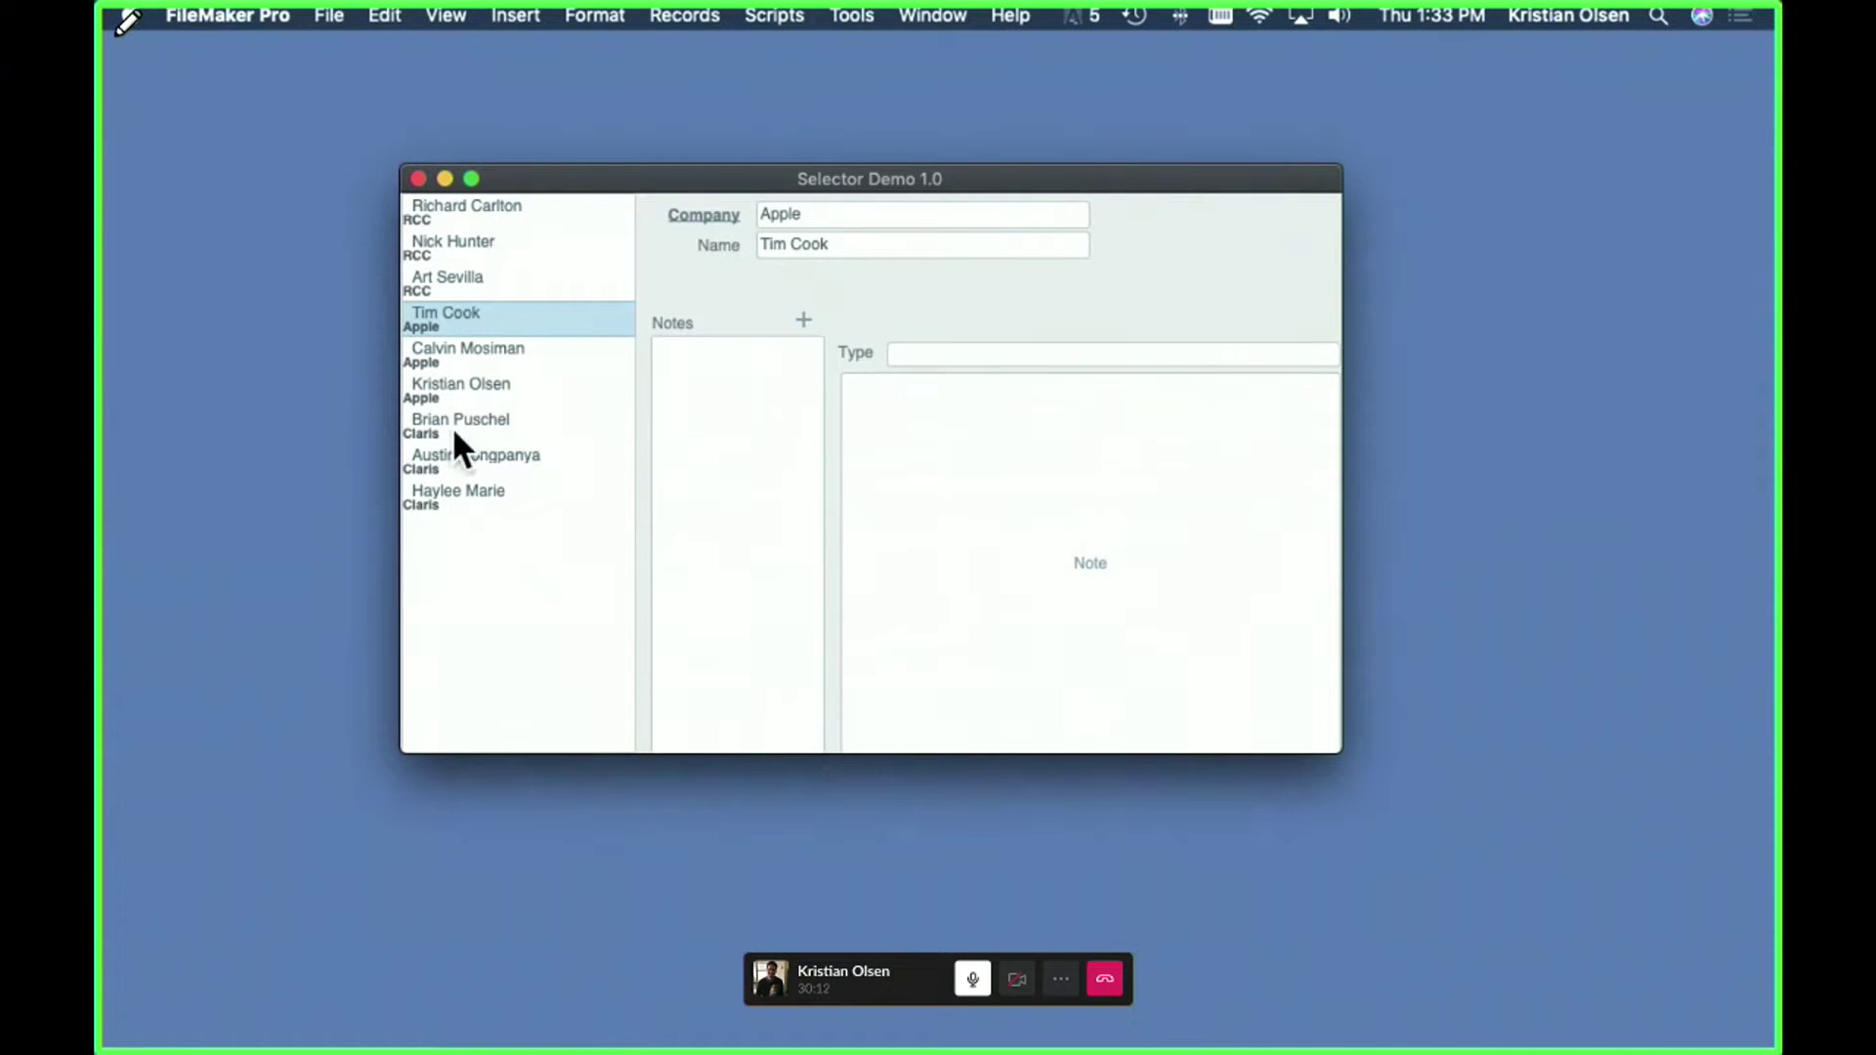
click(459, 242)
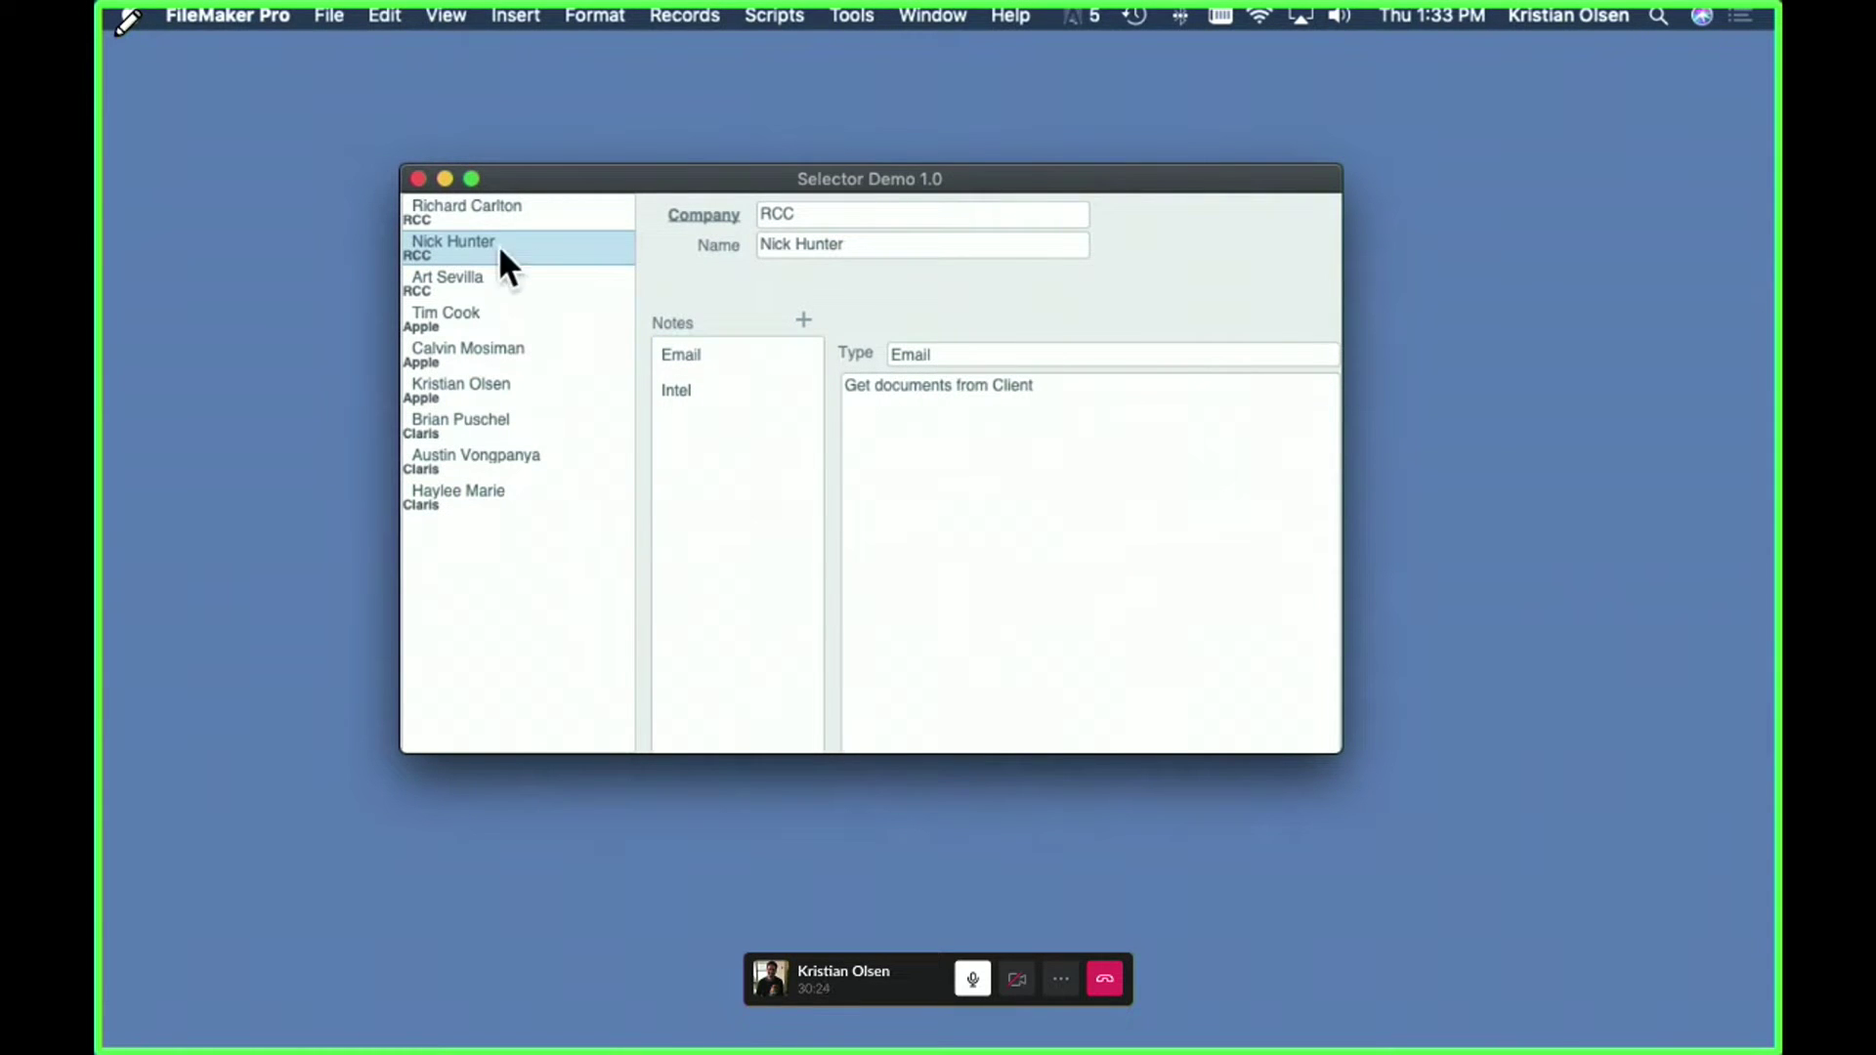
click(484, 210)
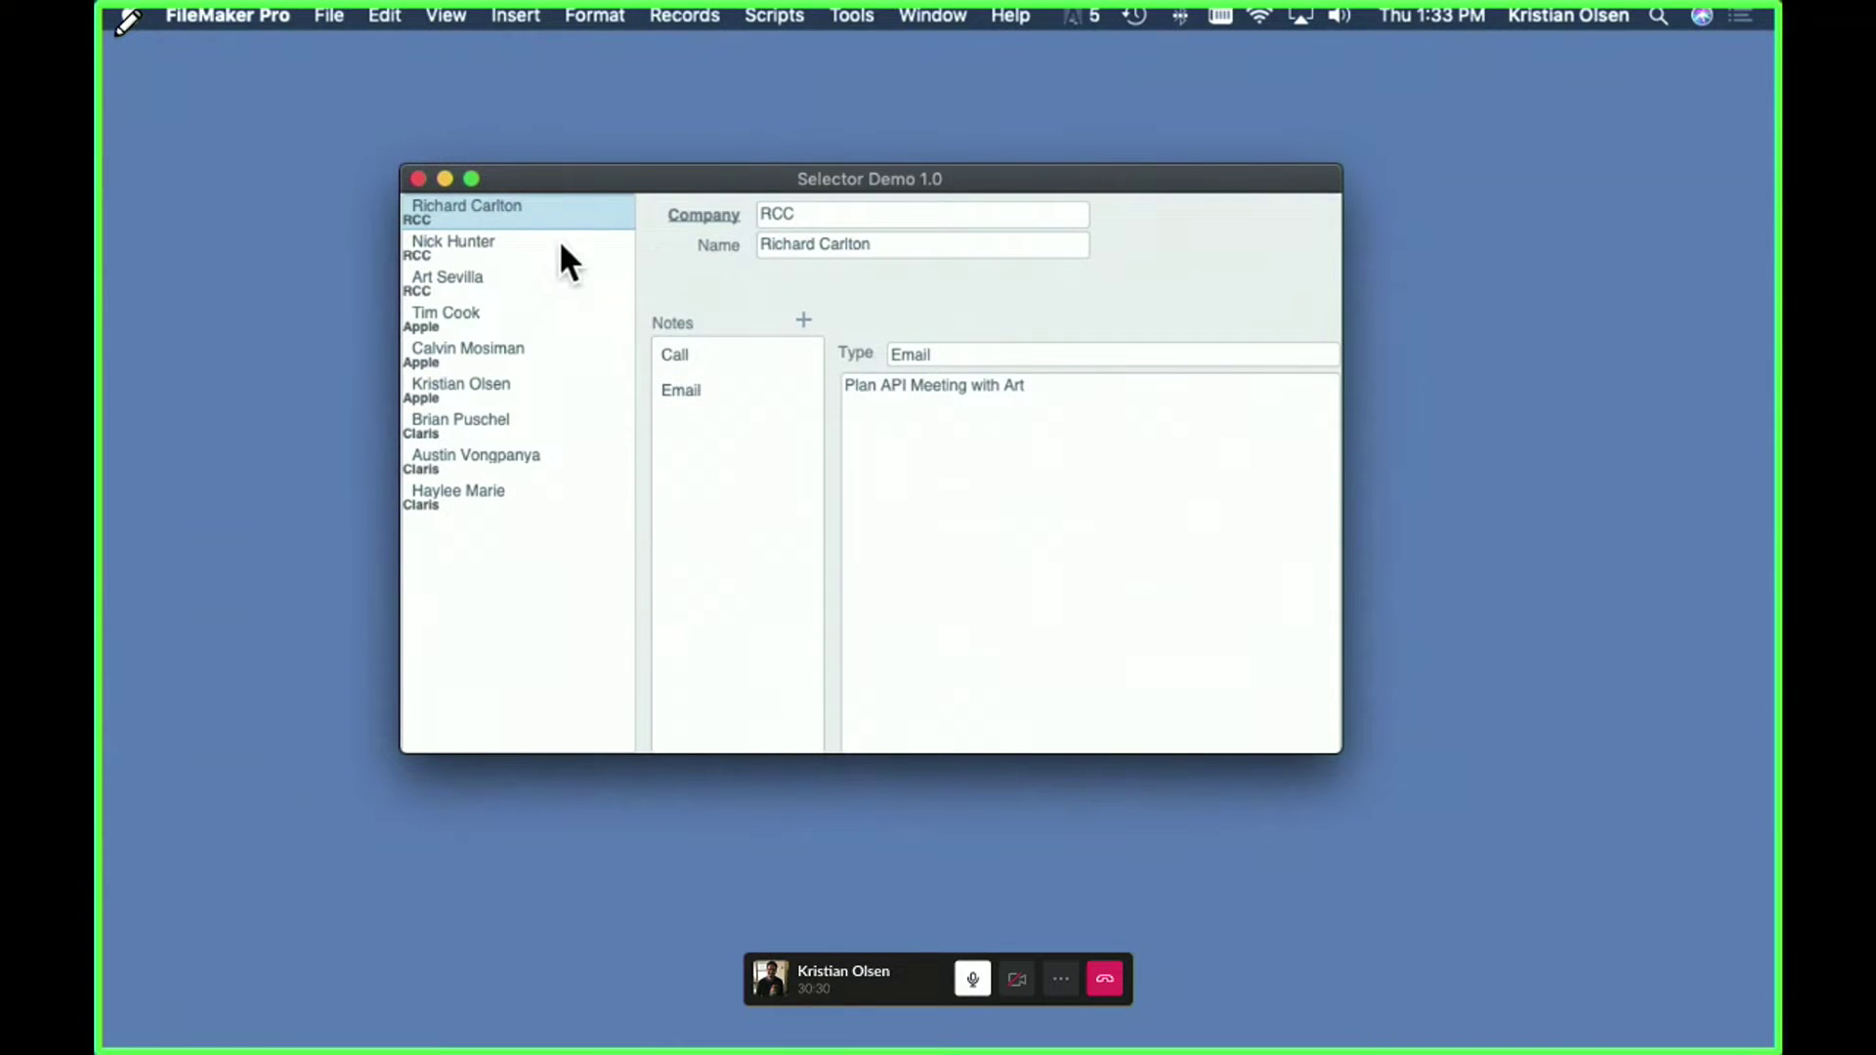
- Add a Meeting-type note reading 'Stream presentation practice' and commit it
click(803, 320)
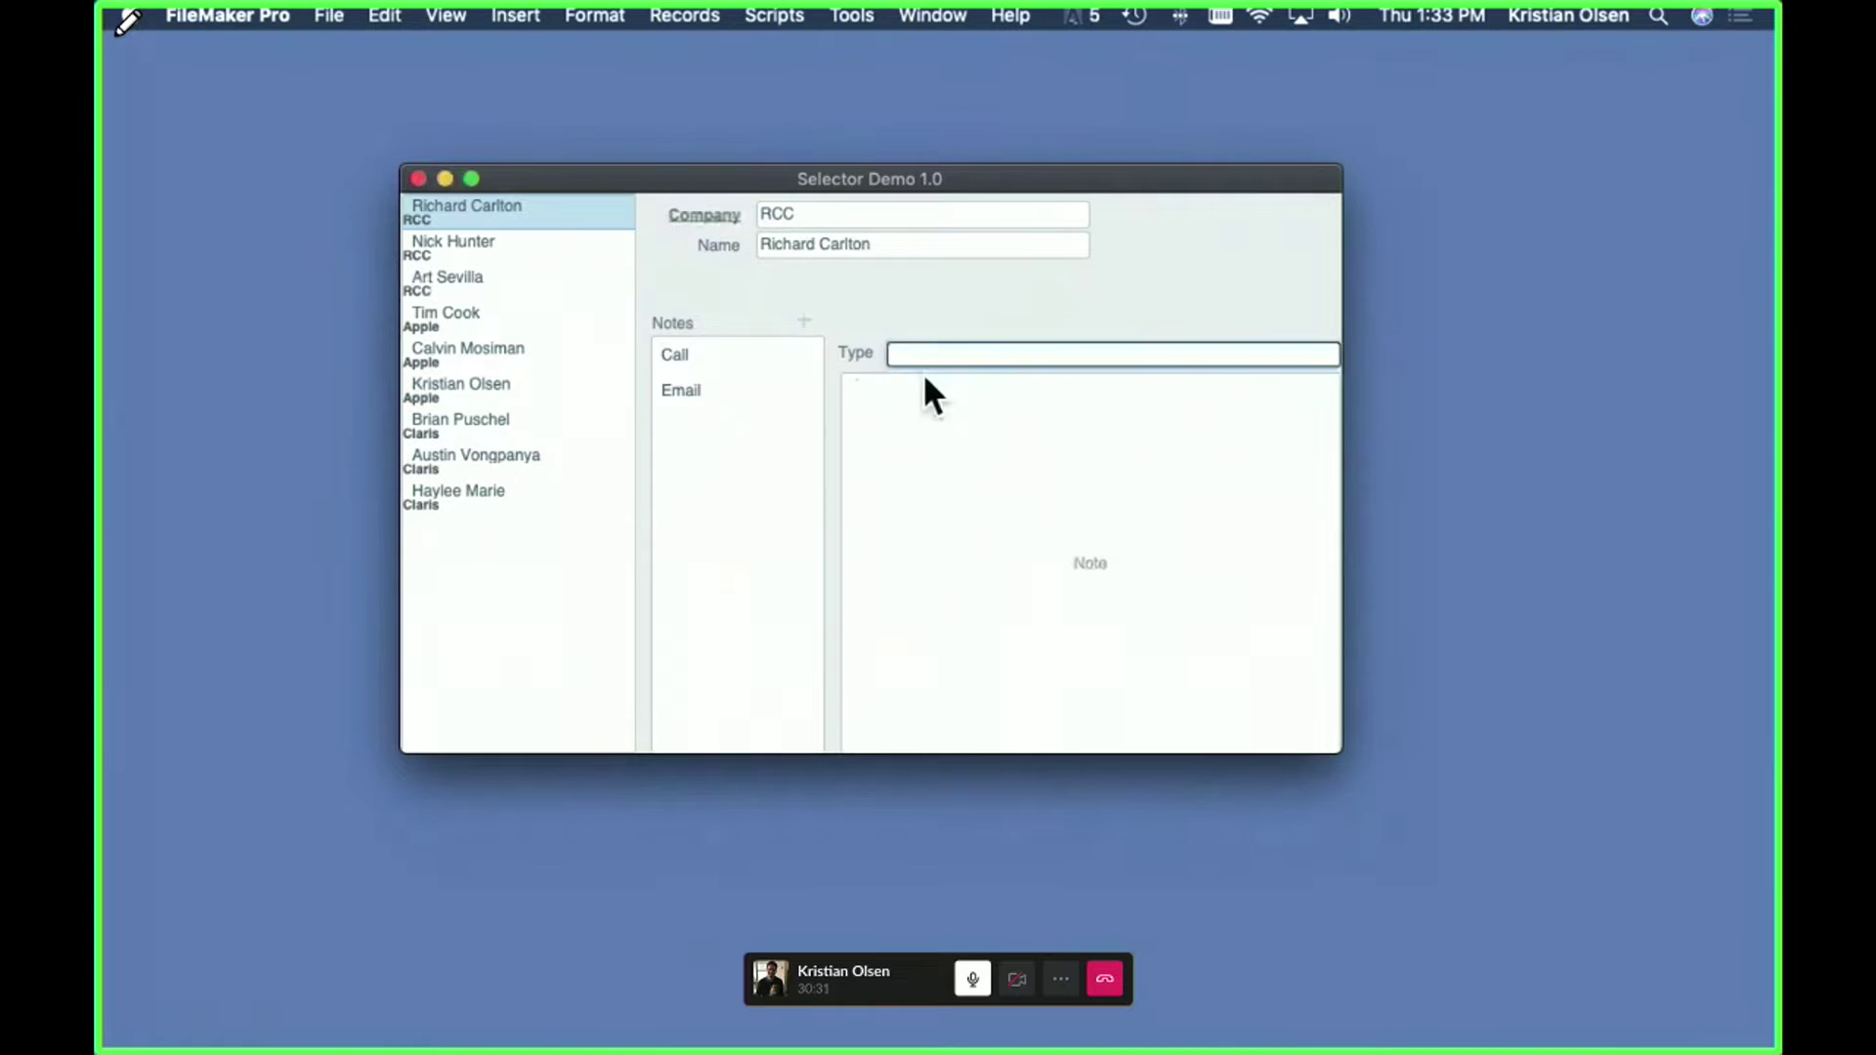
click(925, 425)
click(949, 436)
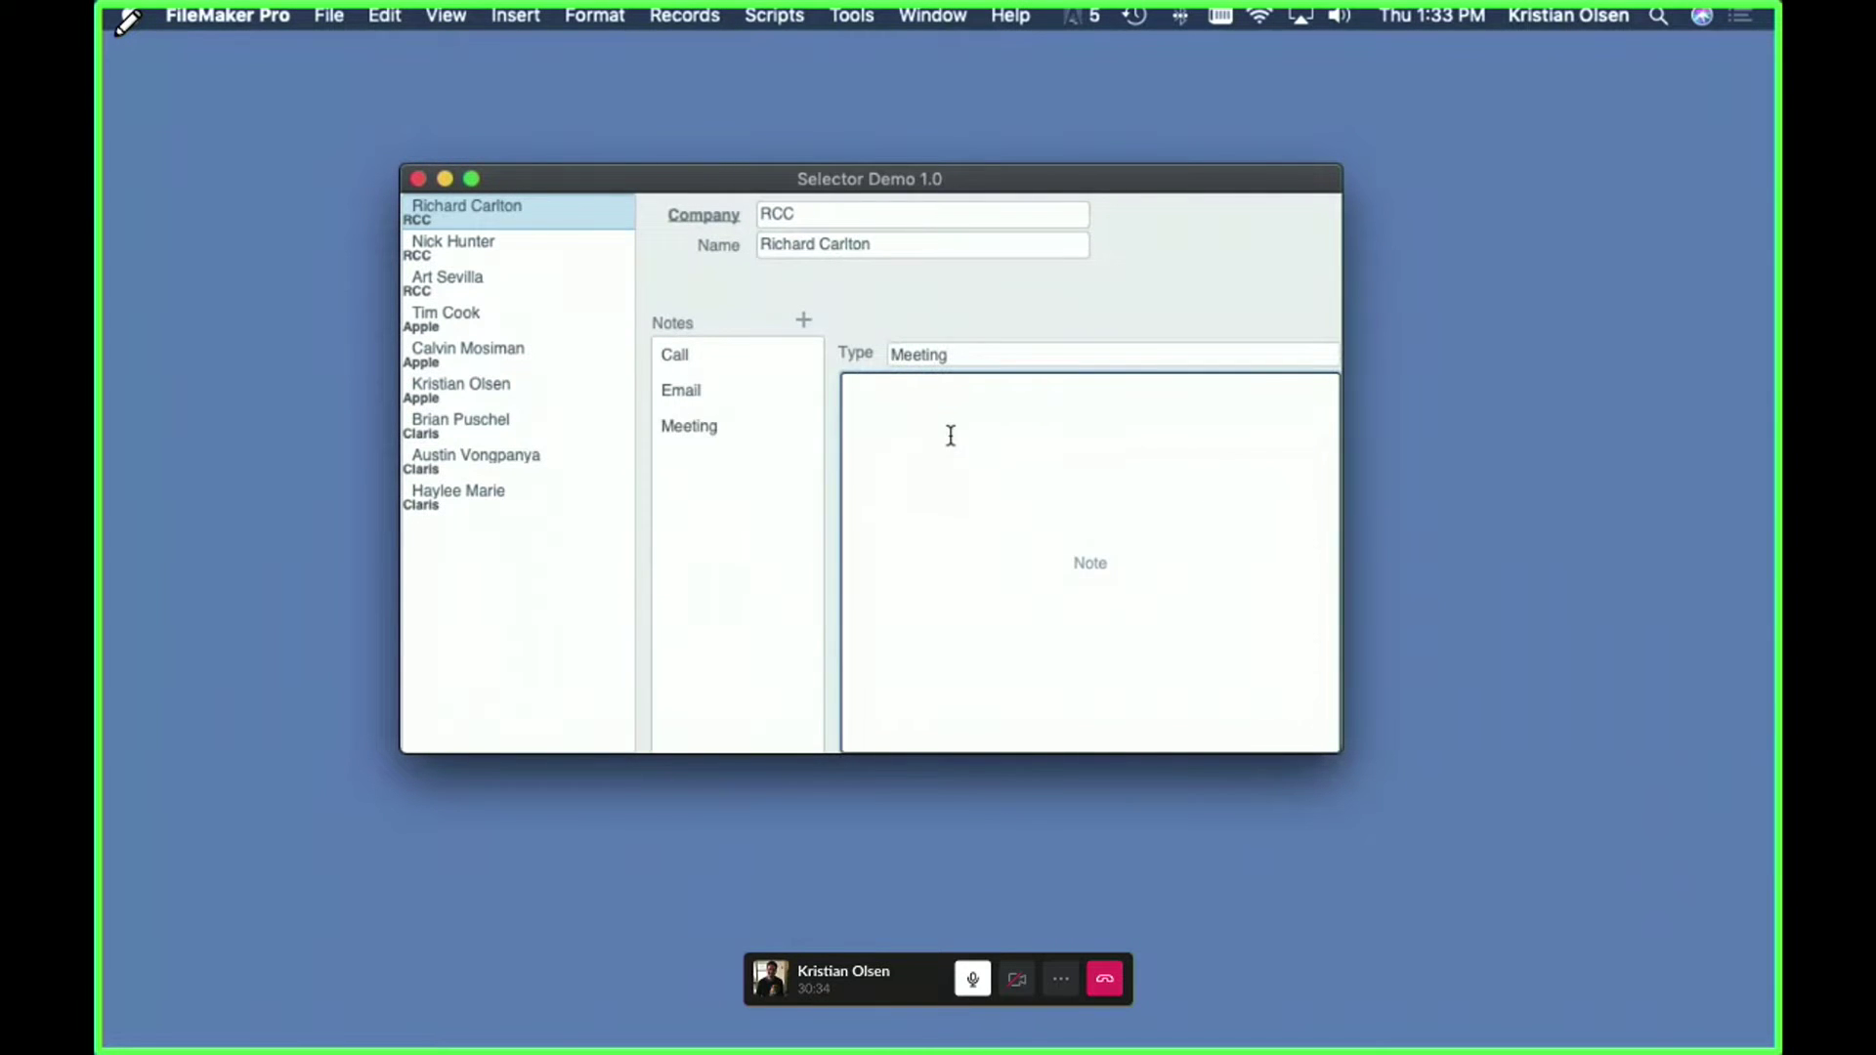
text(Stream presentation practice)
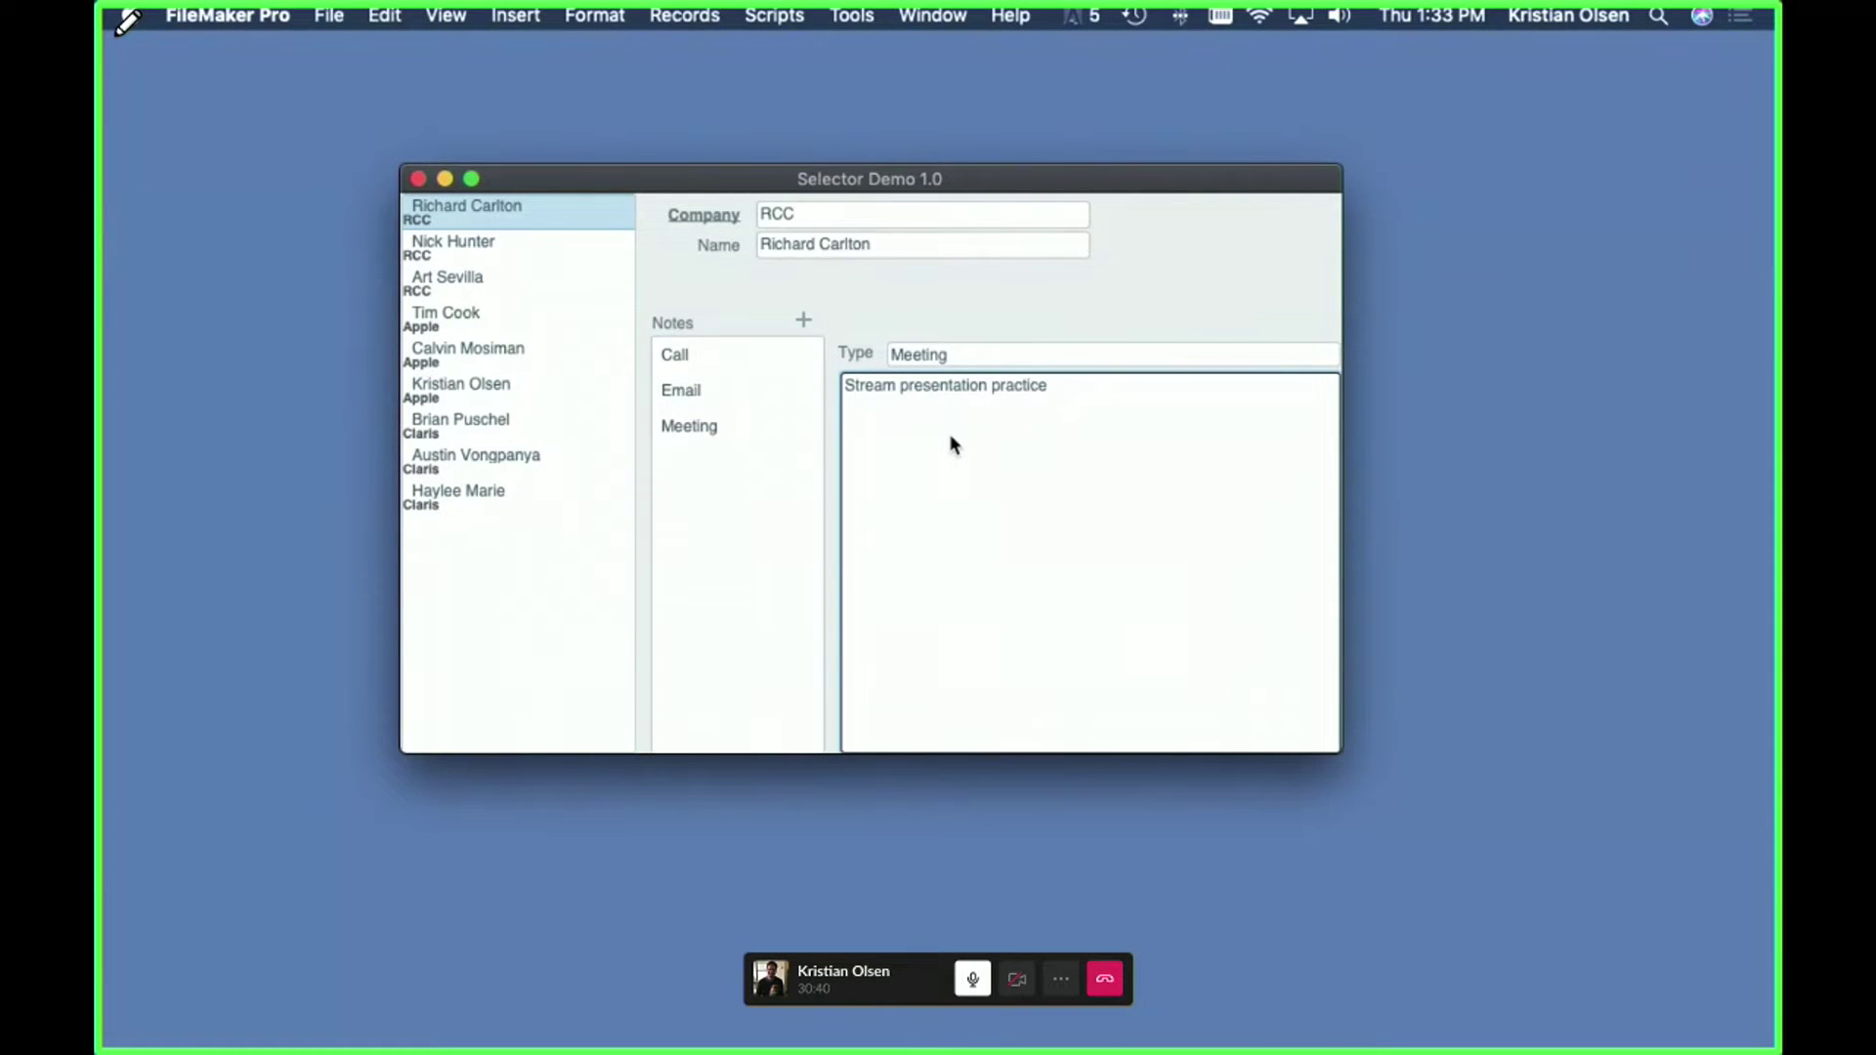
click(1089, 304)
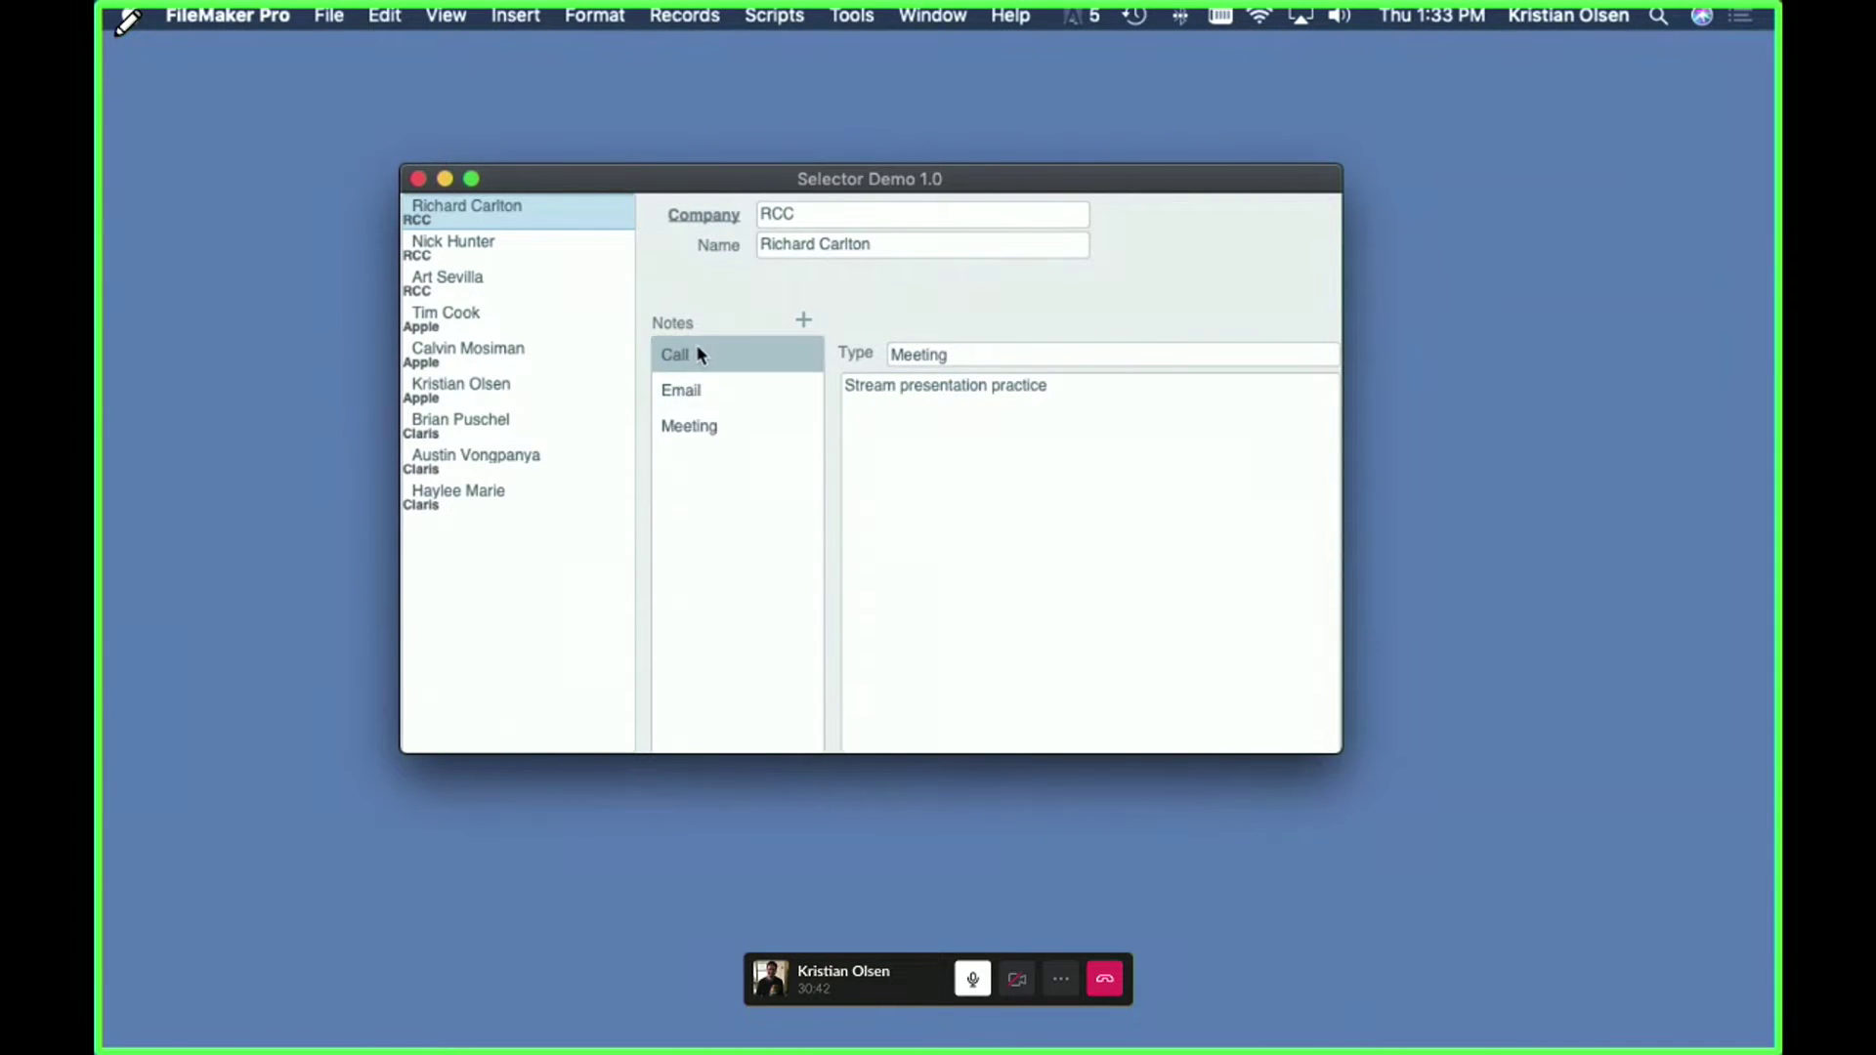
- Select the Meeting, Call and Email notes in turn, then clear the selection
click(697, 428)
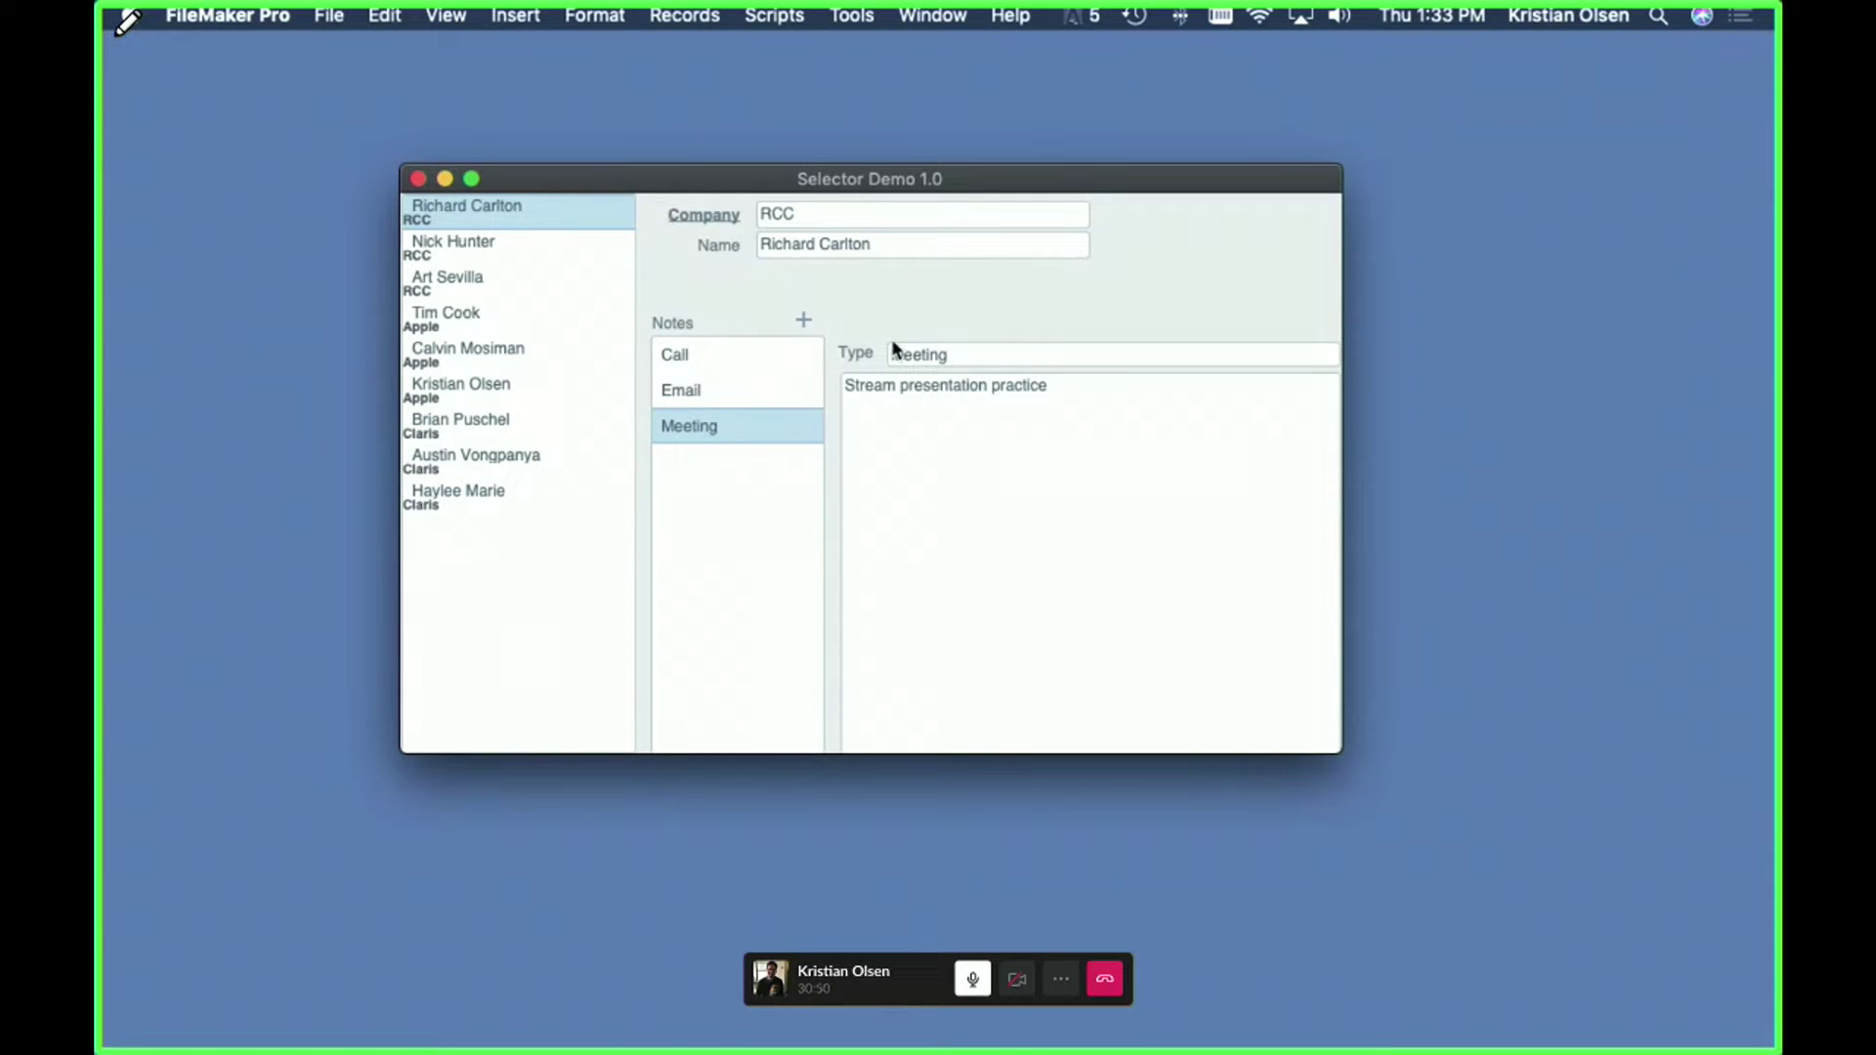
click(700, 360)
click(688, 390)
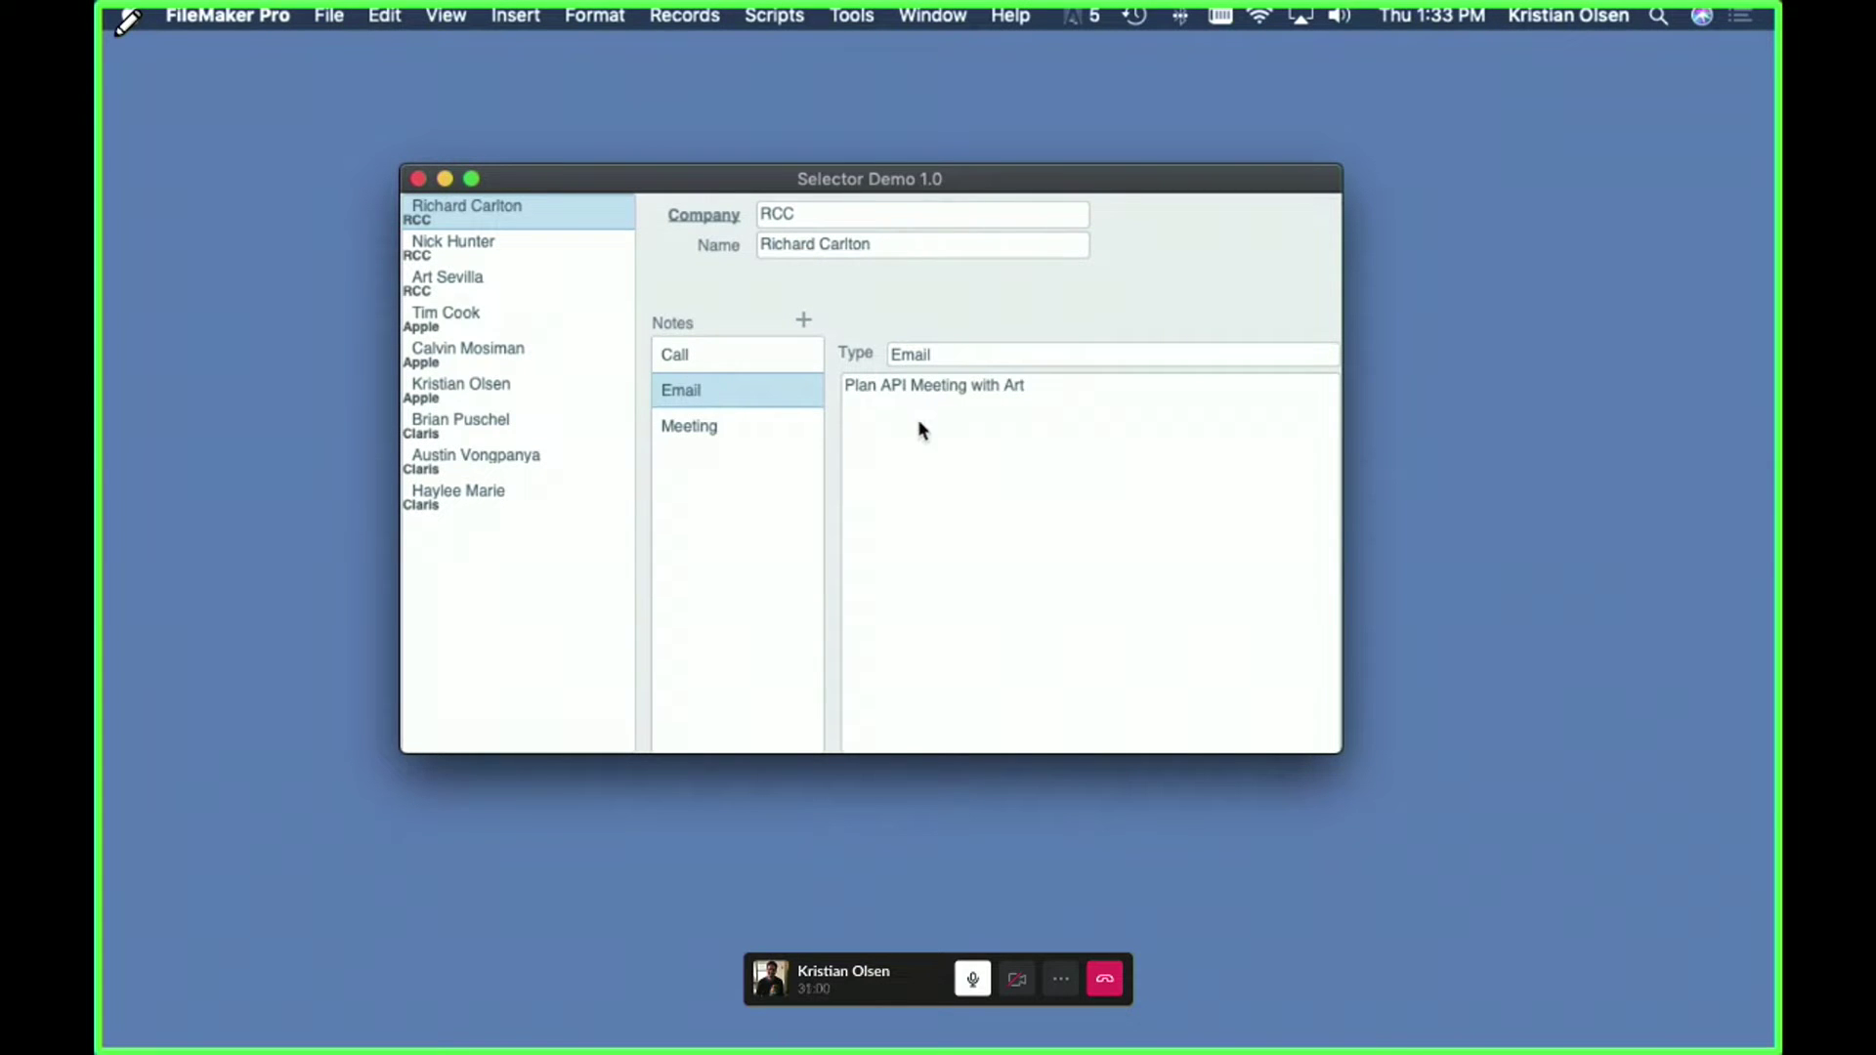
click(674, 352)
click(678, 388)
click(1033, 292)
- Clear 'Hide object when' on the _id_Selected_Note field in Layout mode, then save and return to Browse
key(super+l)
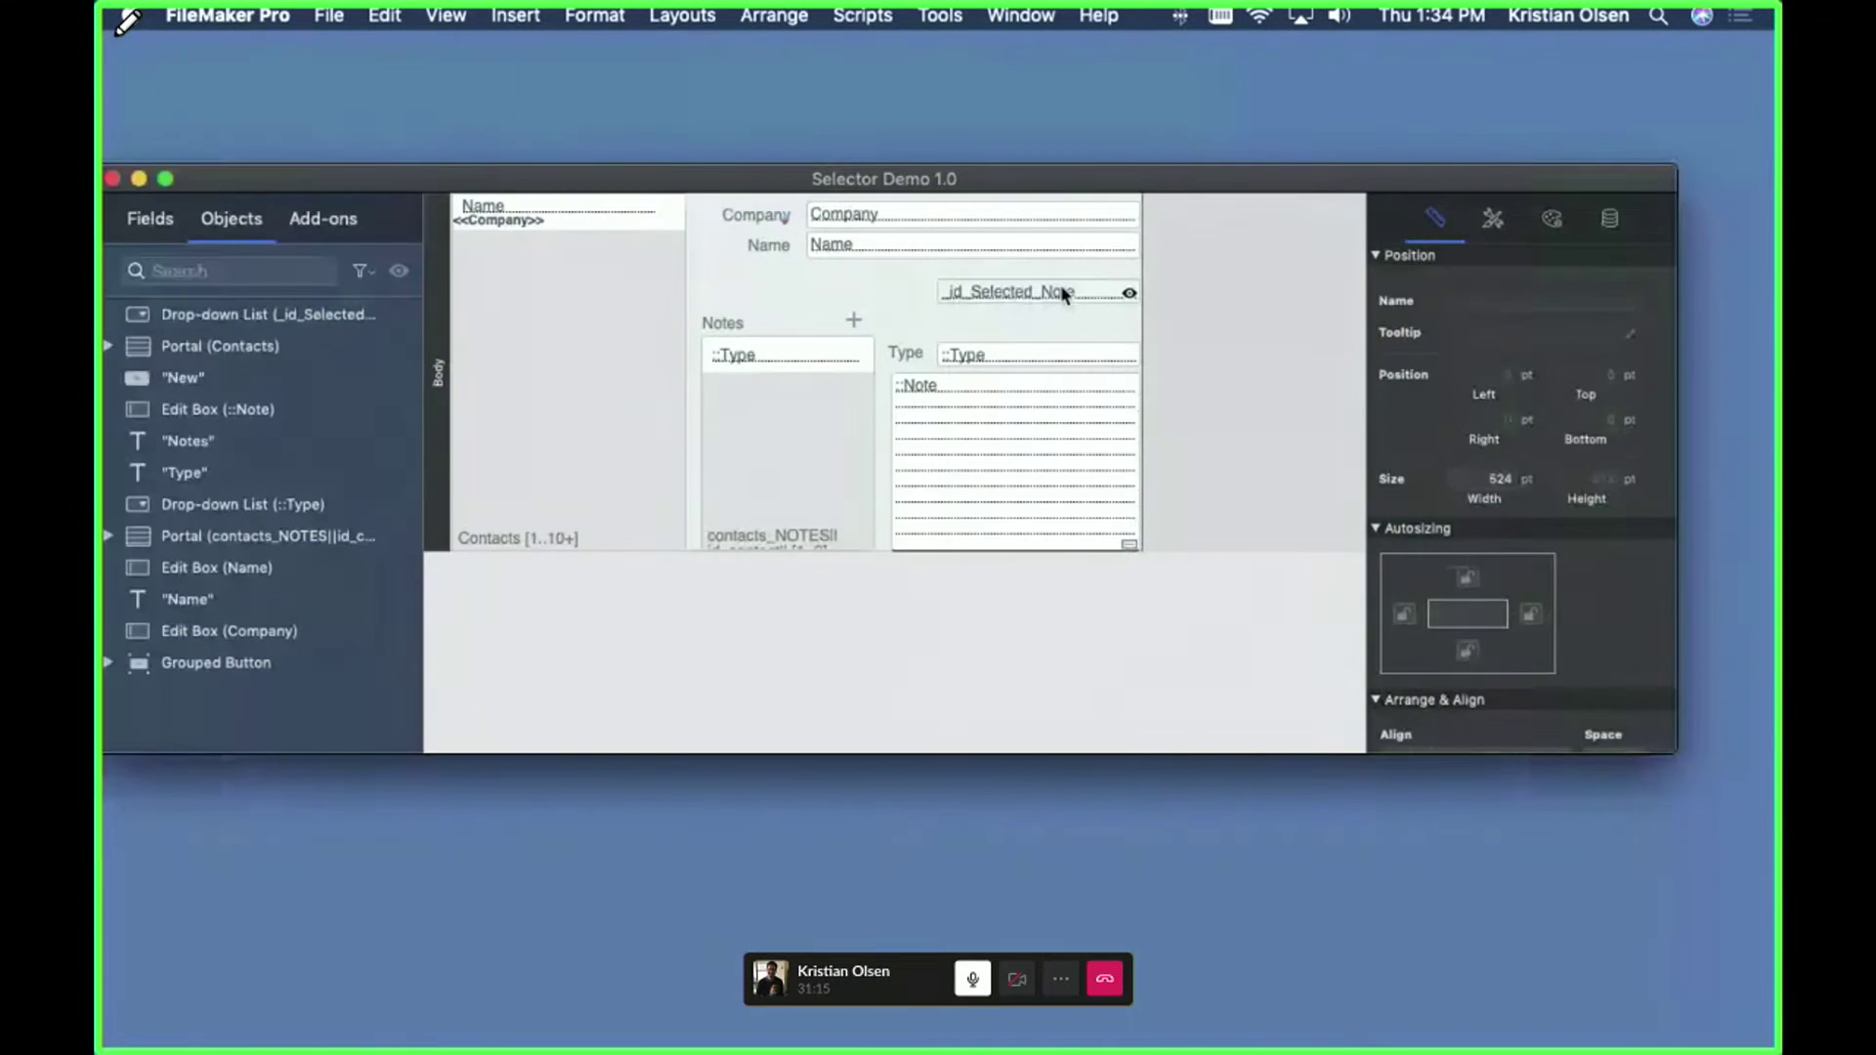
click(1059, 285)
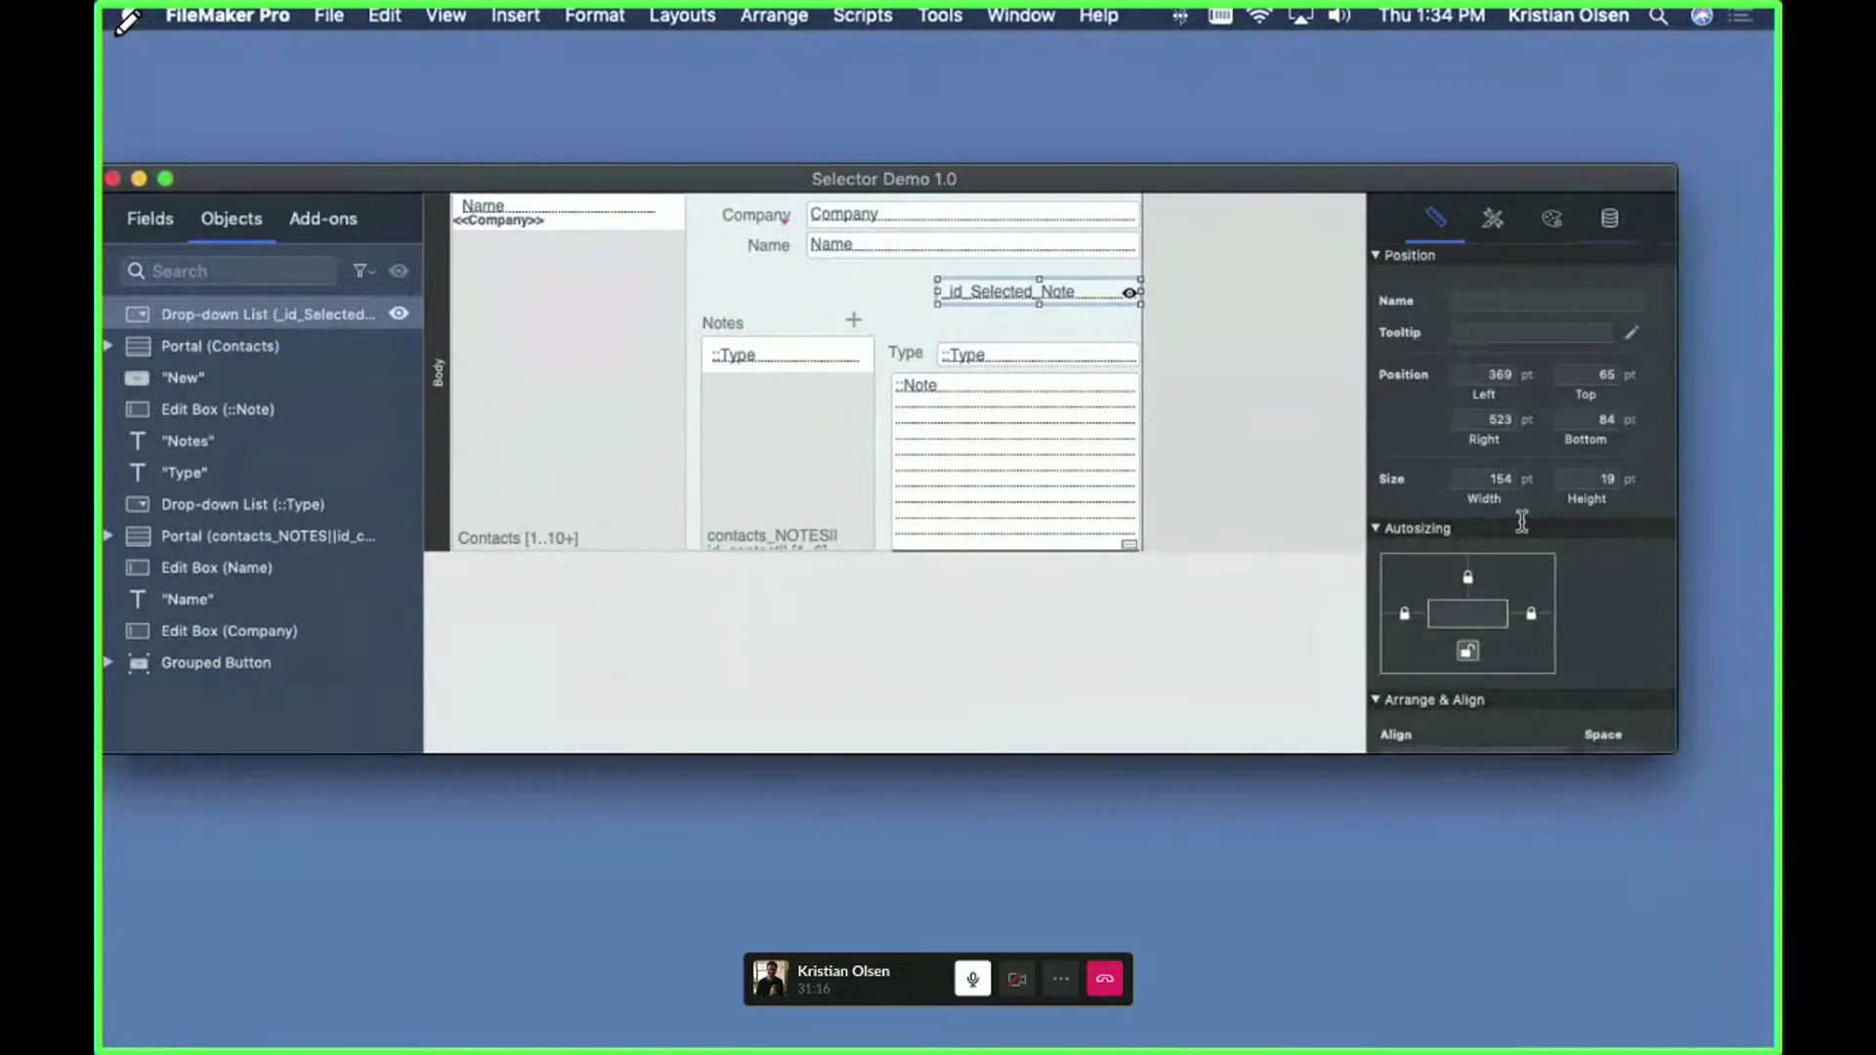
click(1609, 217)
scroll(1517, 538, down, 5)
drag(1426, 491, 1316, 495)
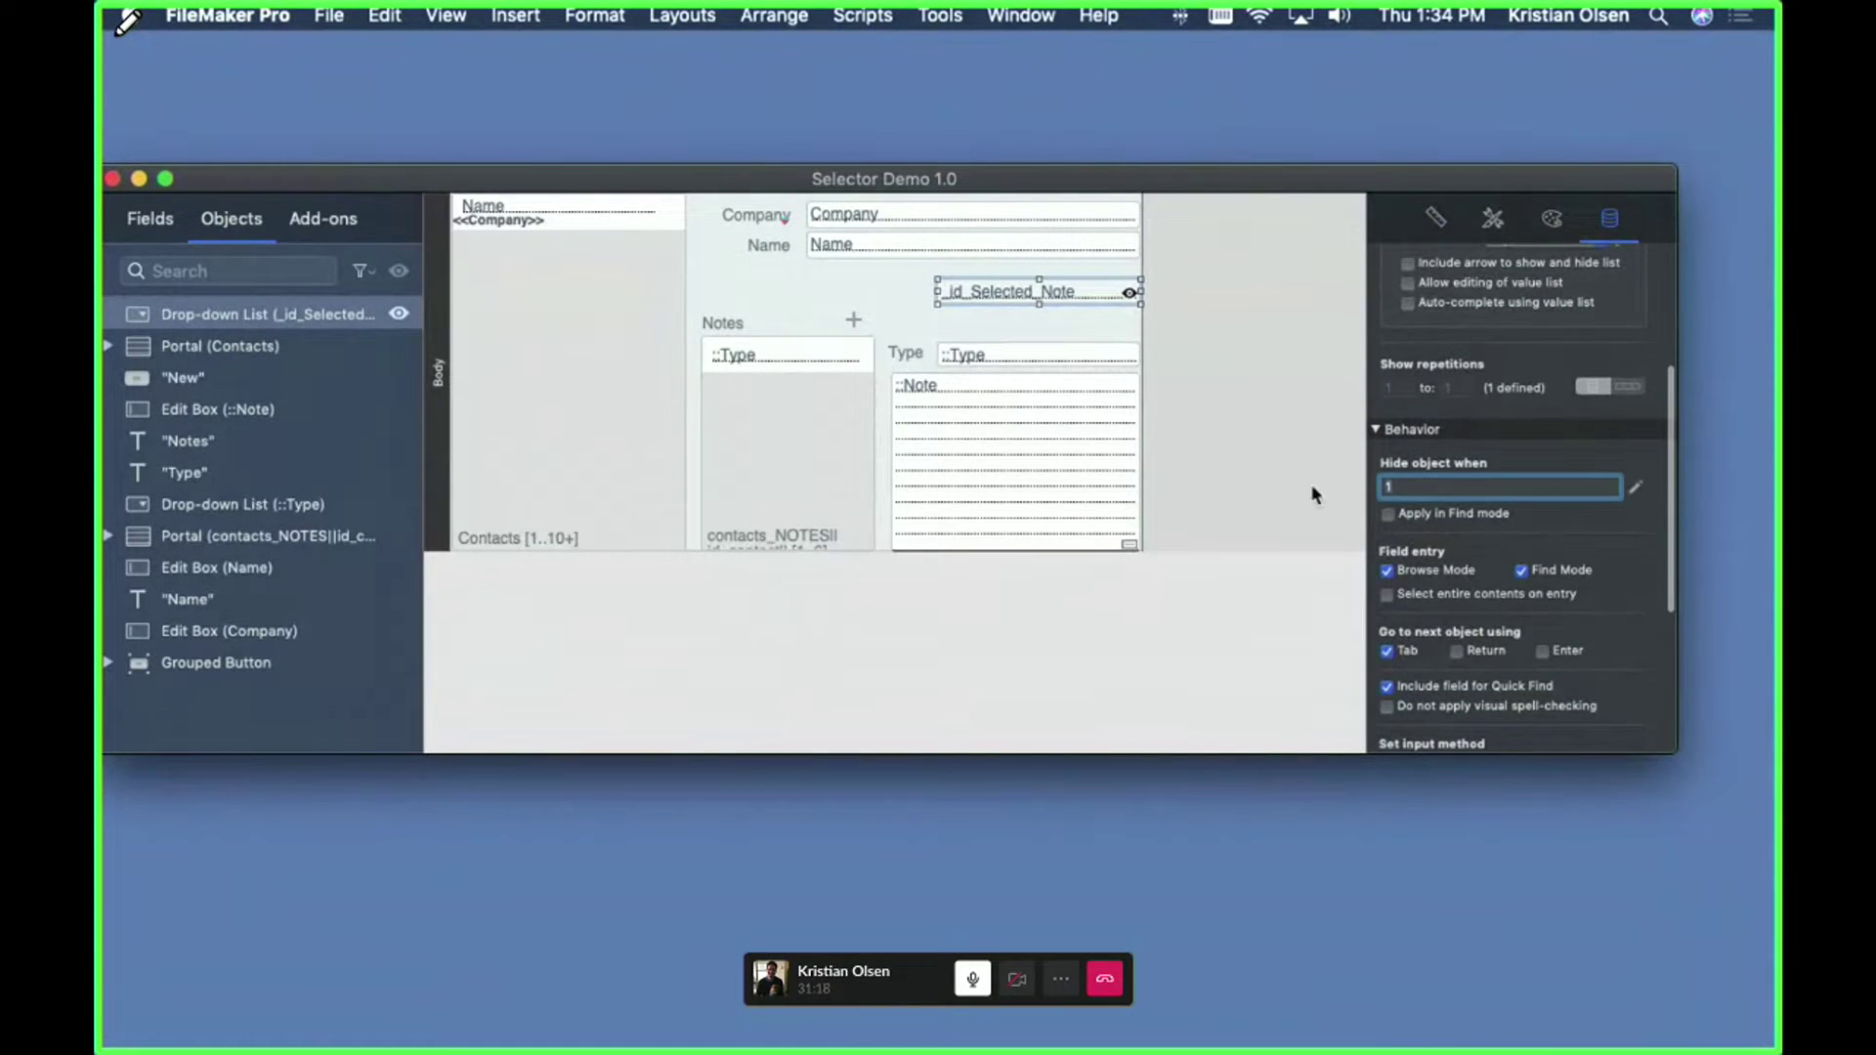
key(super+b)
key(Return)
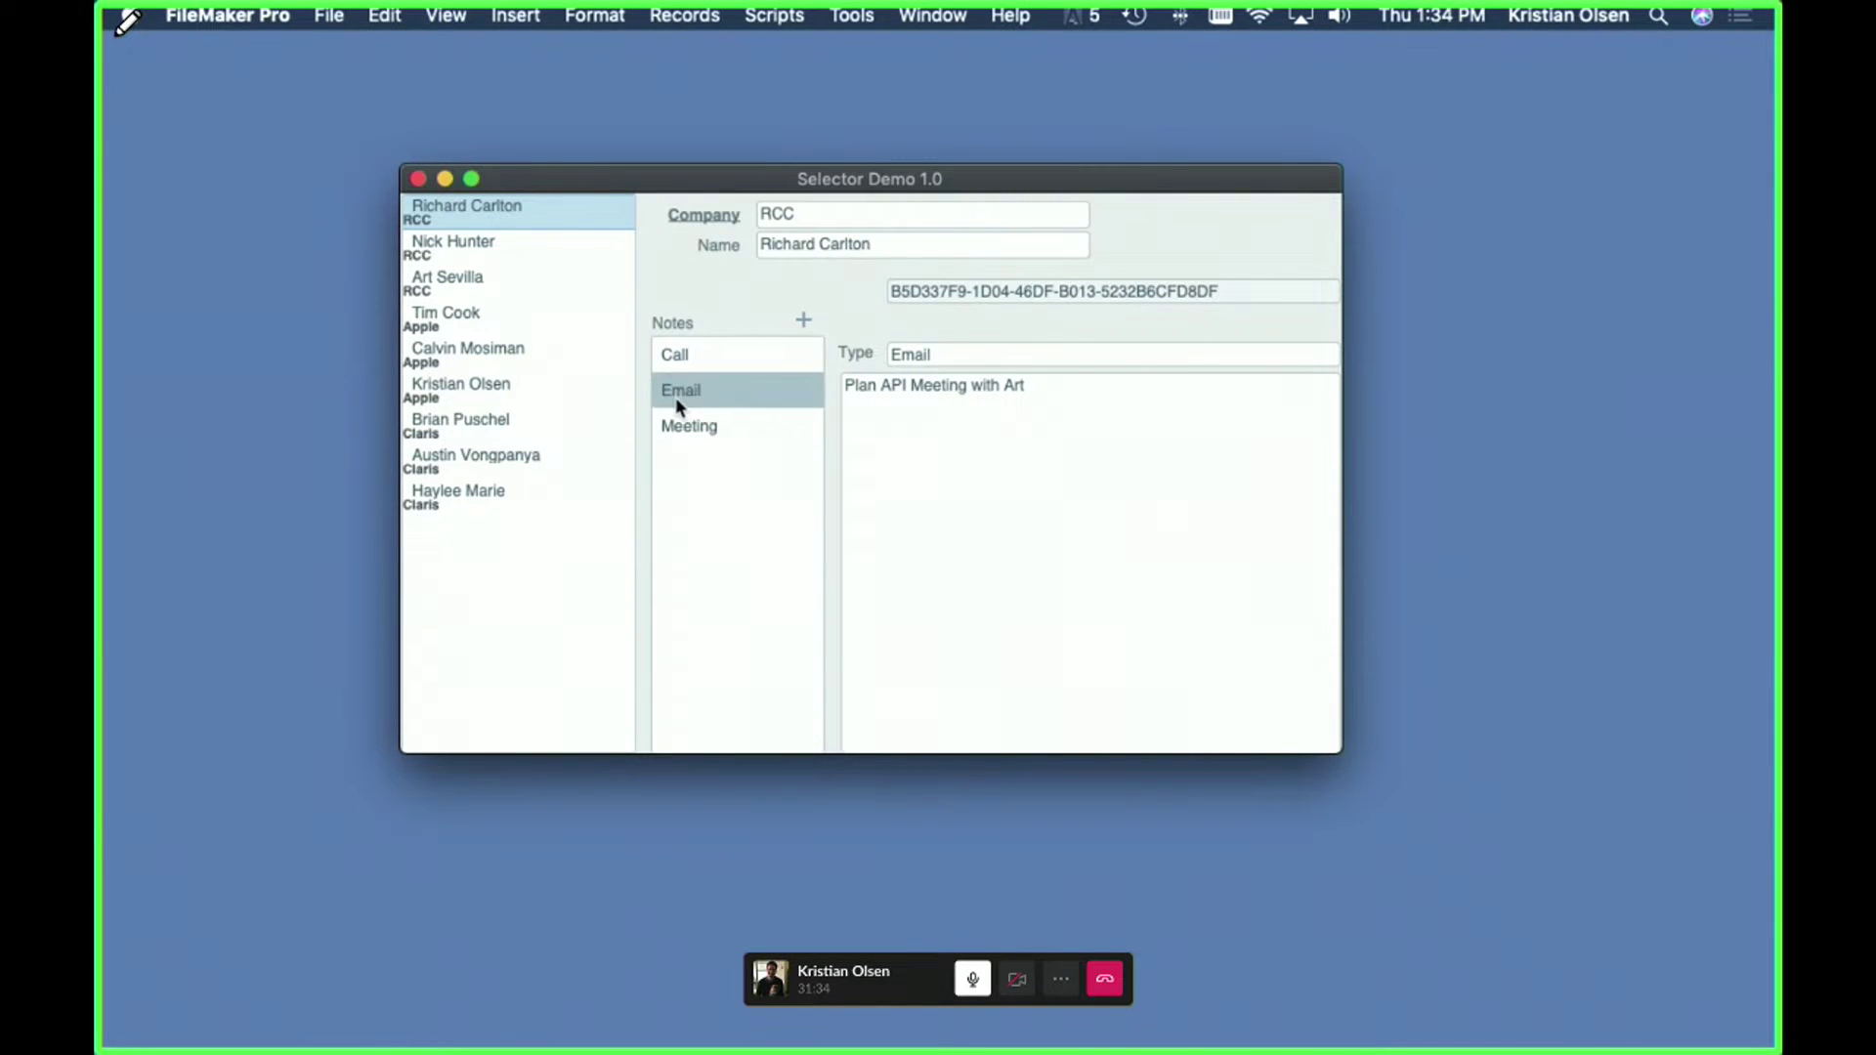
- Select the Email, Meeting and Call notes to watch the note ID change, then open Manage Database
click(709, 388)
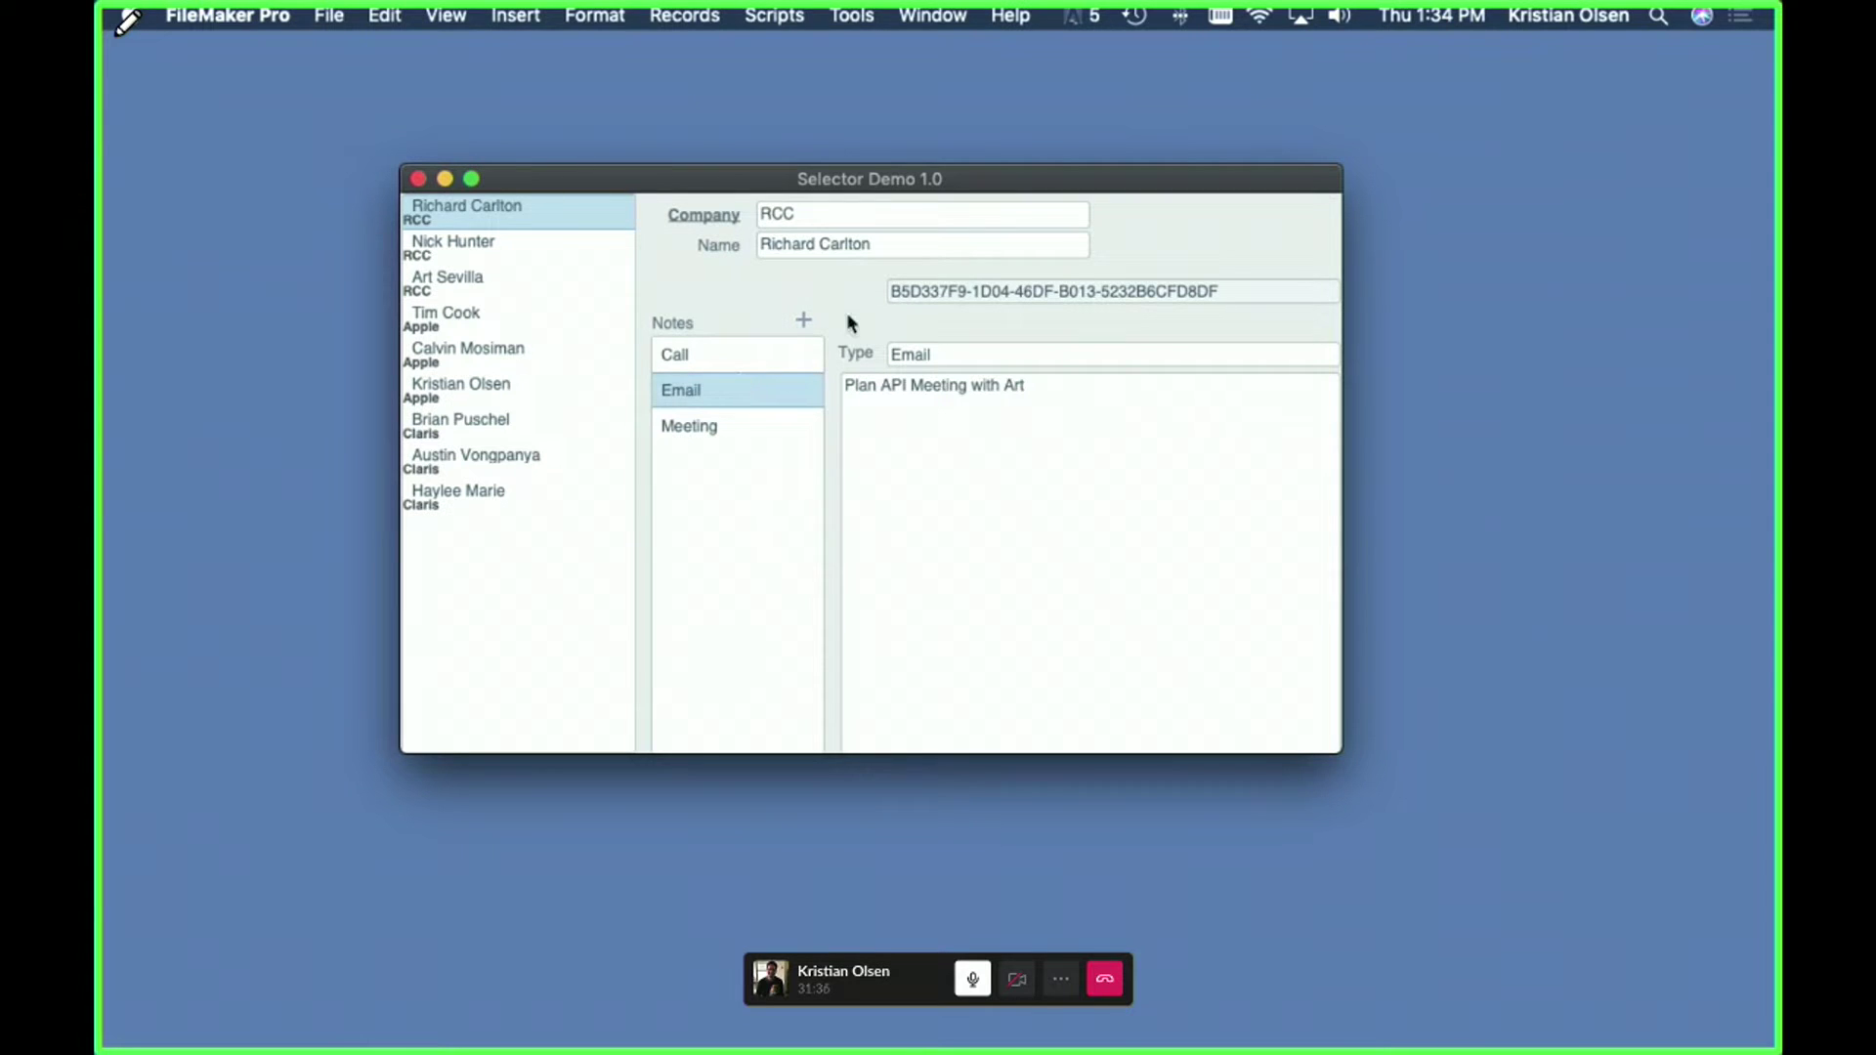
click(722, 427)
click(733, 349)
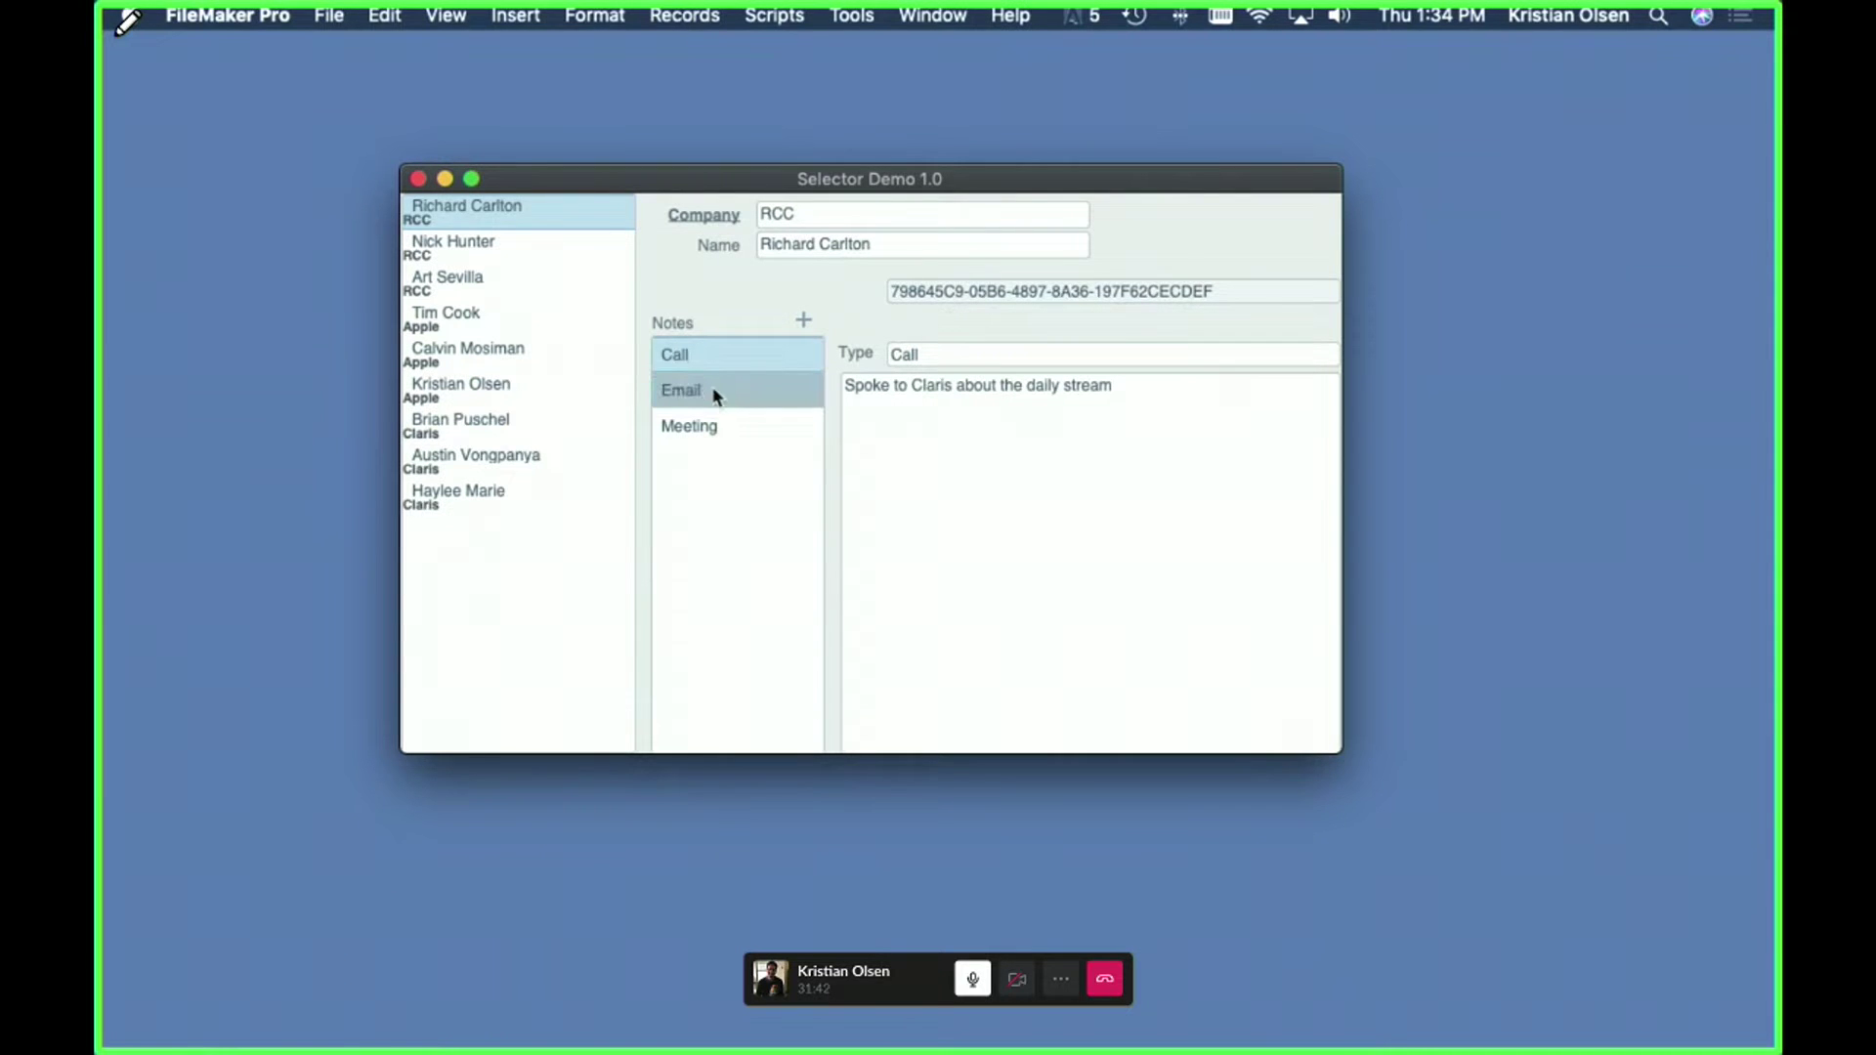
drag(772, 191, 709, 205)
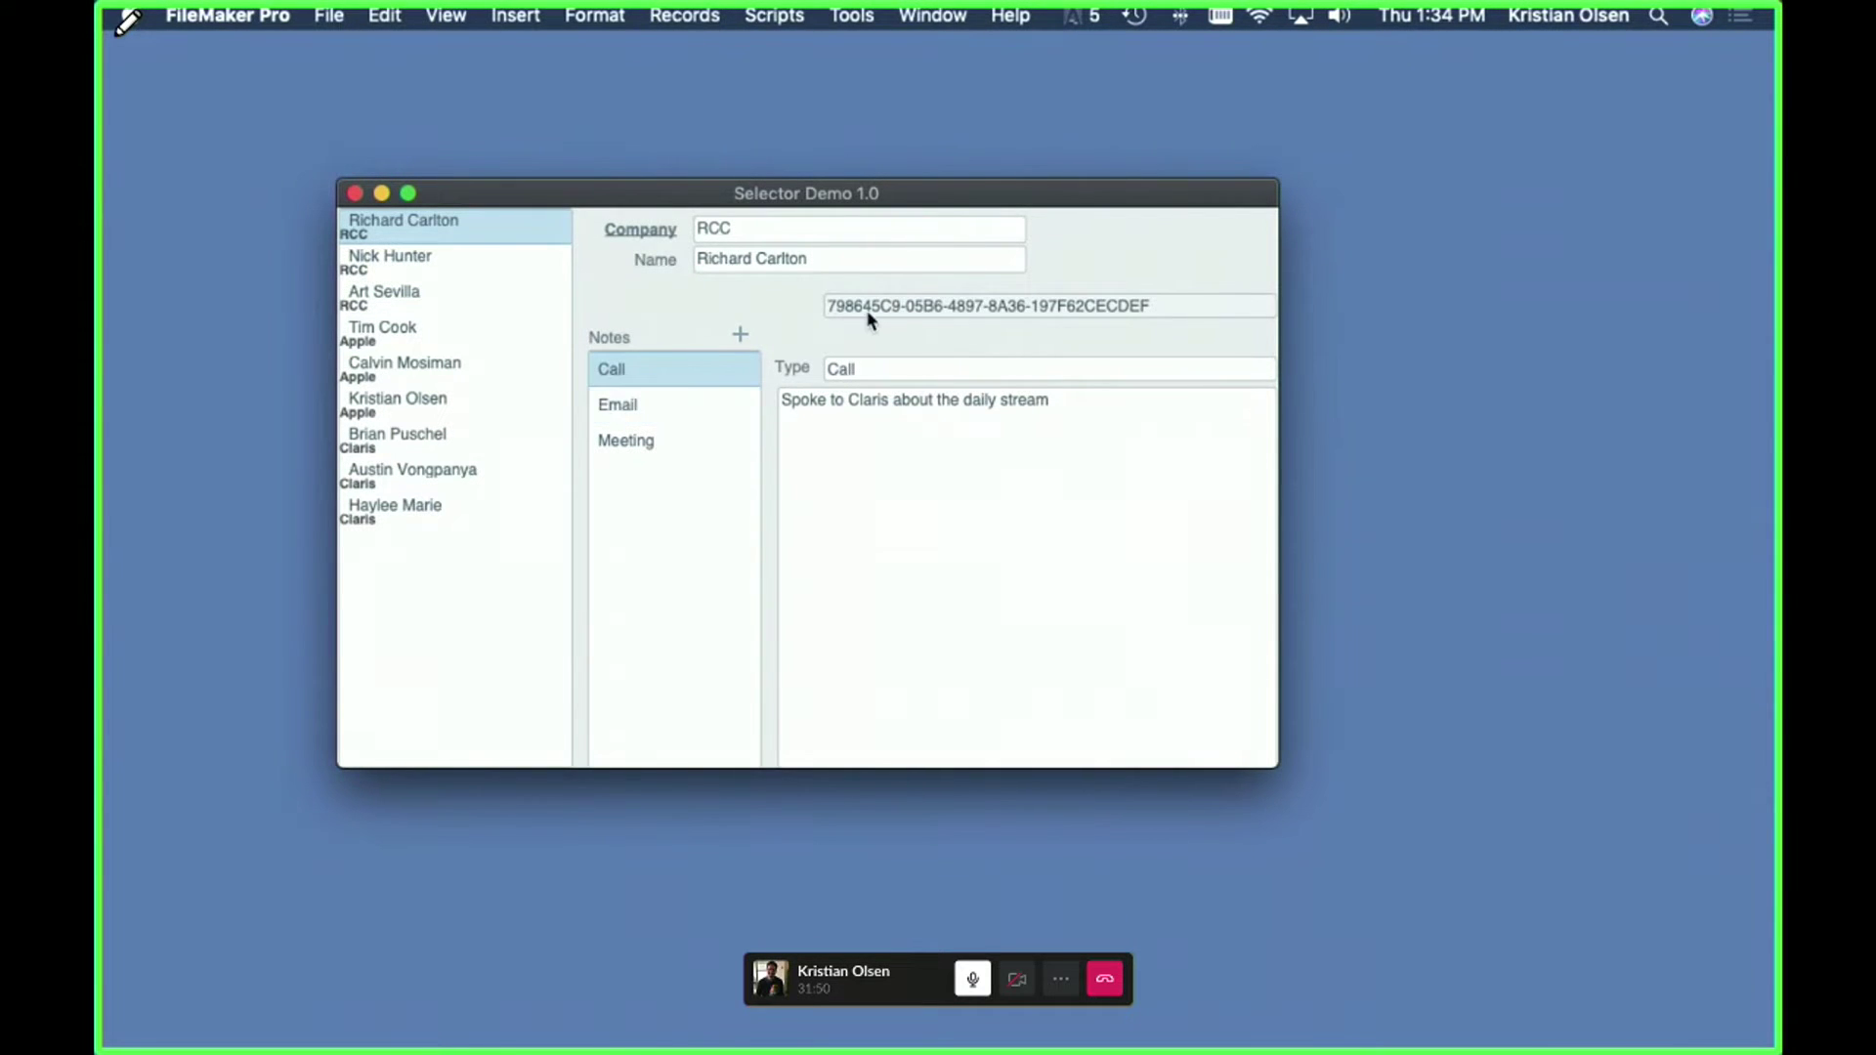
click(653, 410)
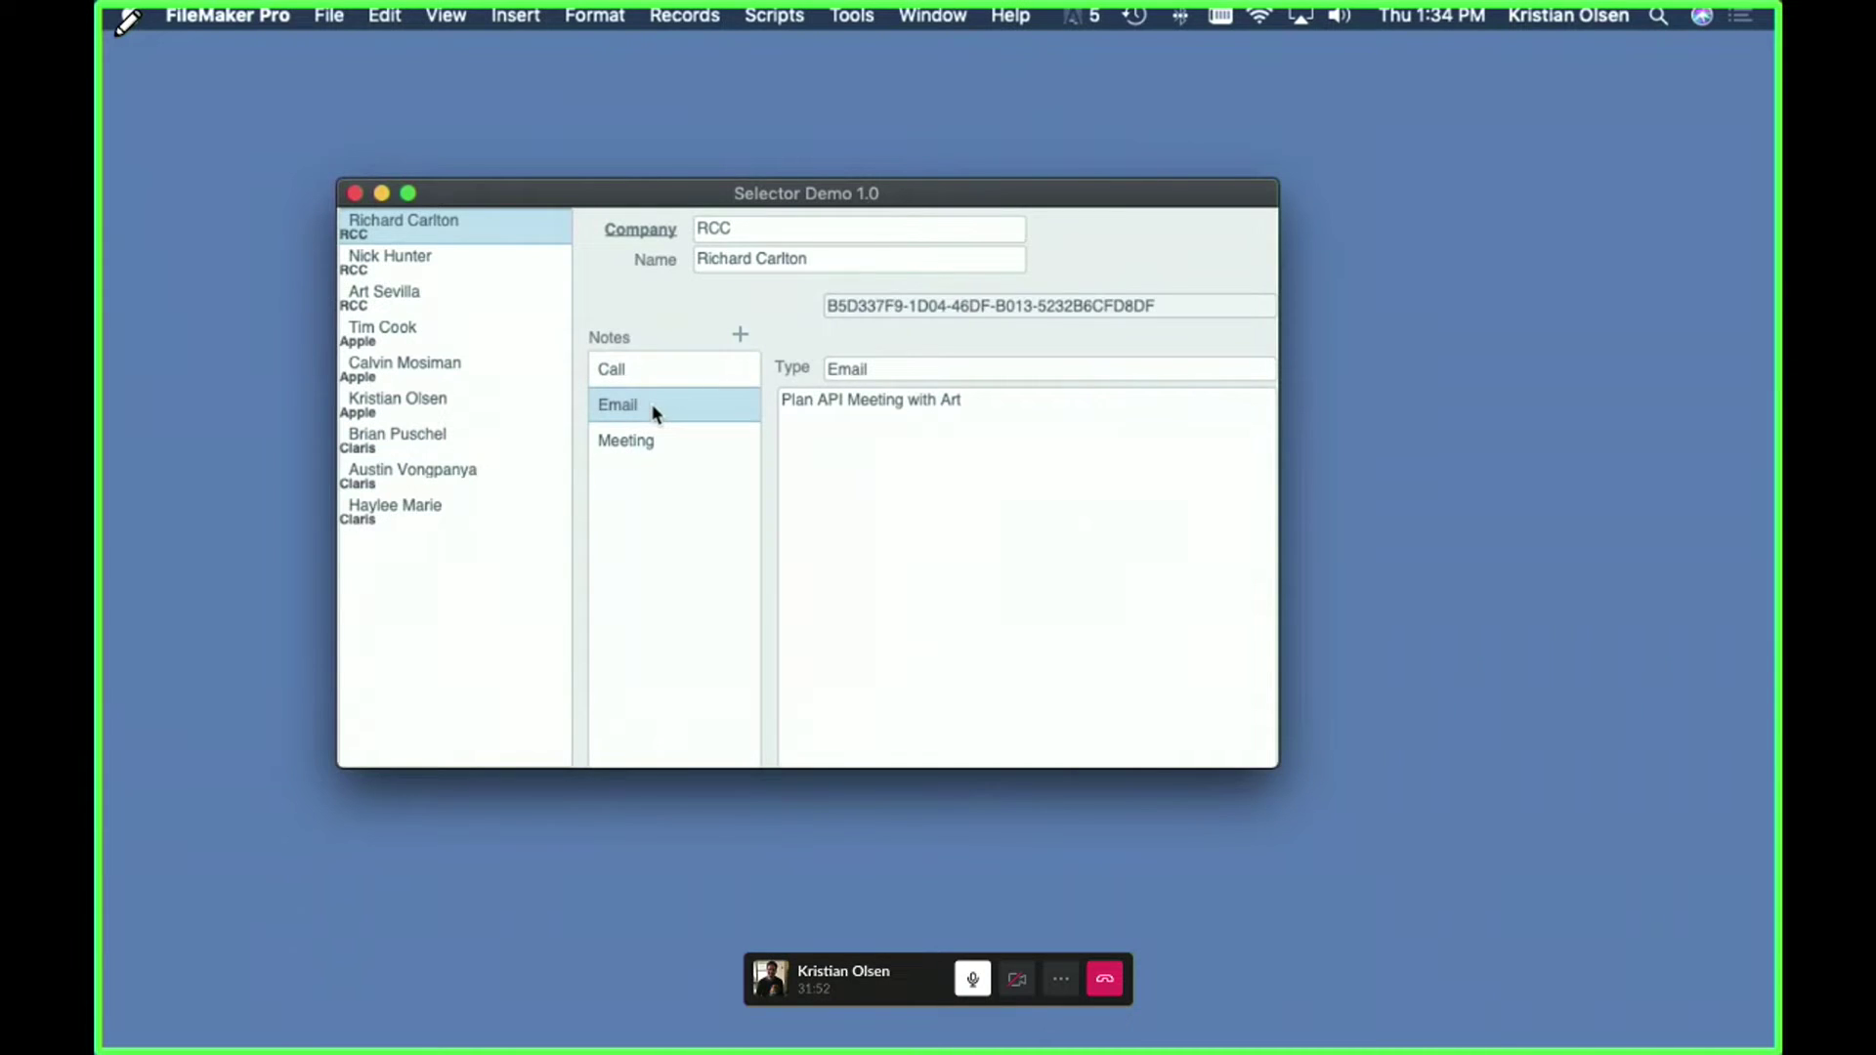
key(super+shift+d)
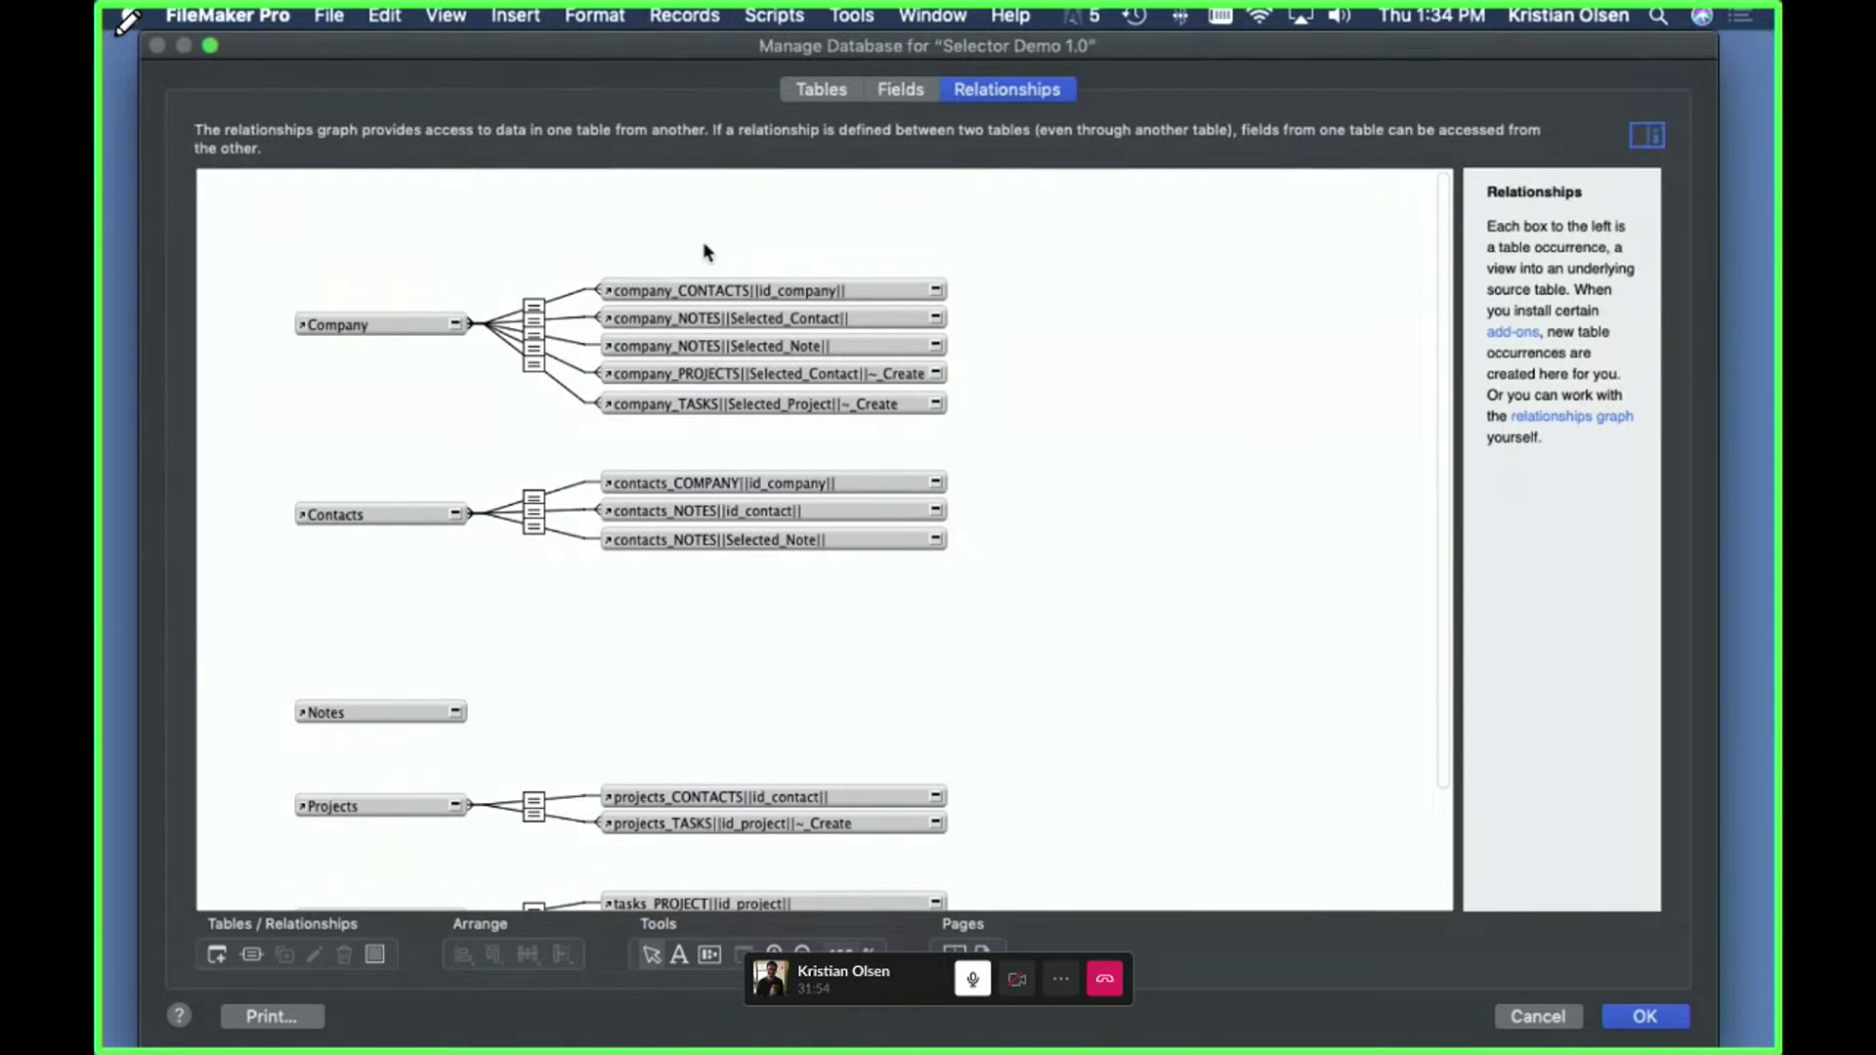
- Inspect the Selected_Note relationship (_id_Selected_Note to _ID_Note), then cancel and discard the graph changes
scroll(703, 250, down, 3)
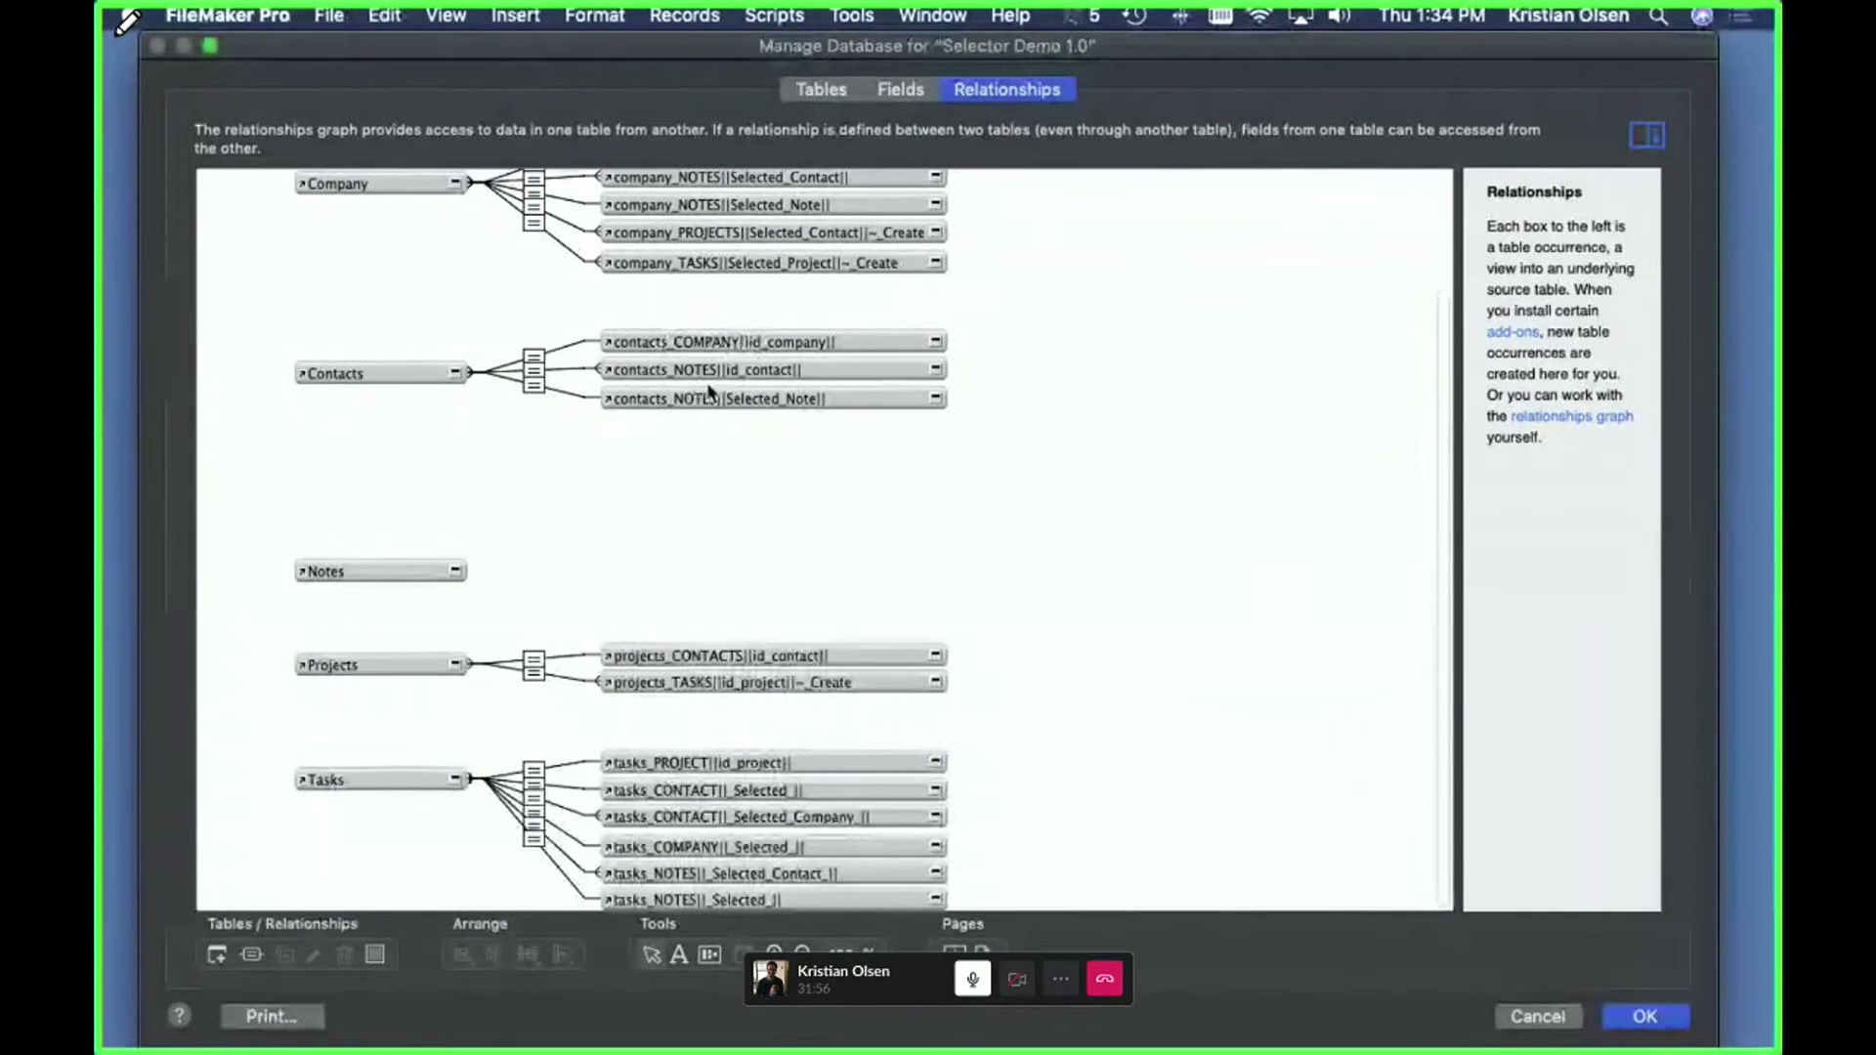
mouse_move(721, 395)
mouse_down()
mouse_move(712, 494)
mouse_move(720, 370)
mouse_move(678, 391)
mouse_move(702, 390)
mouse_up()
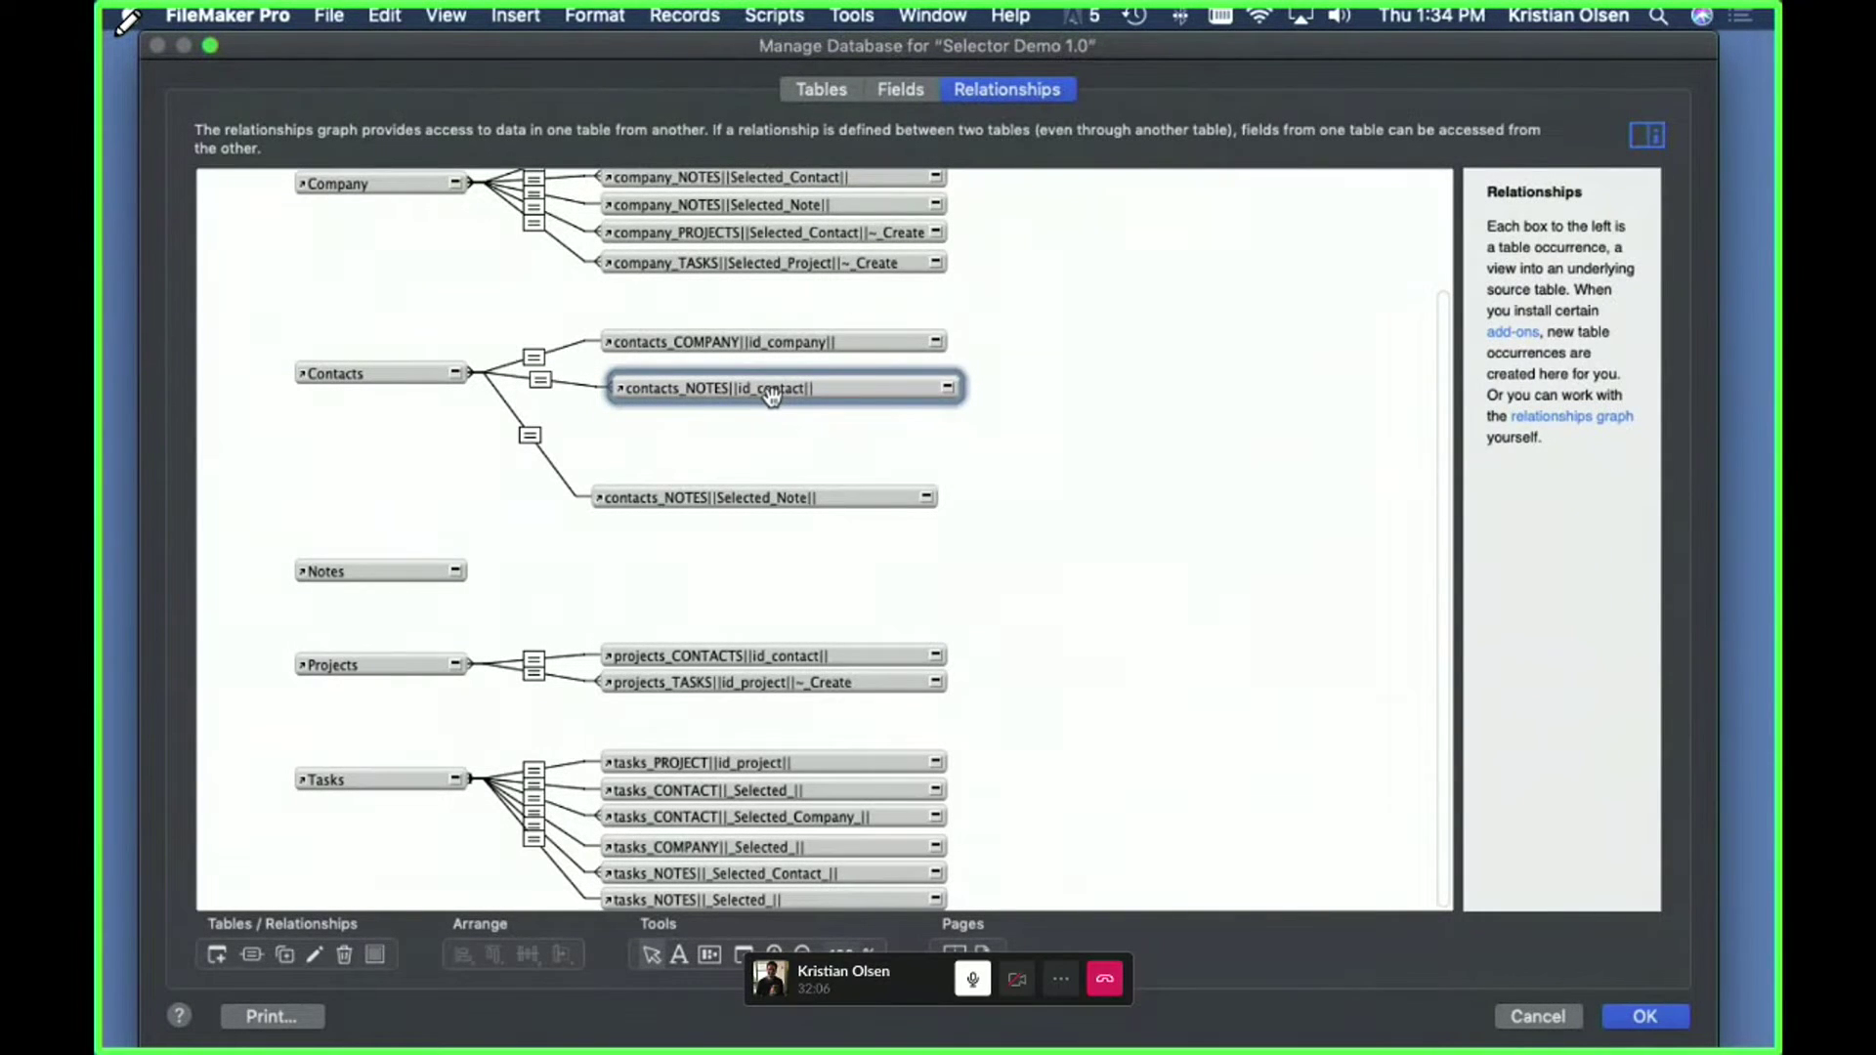
double_click(530, 437)
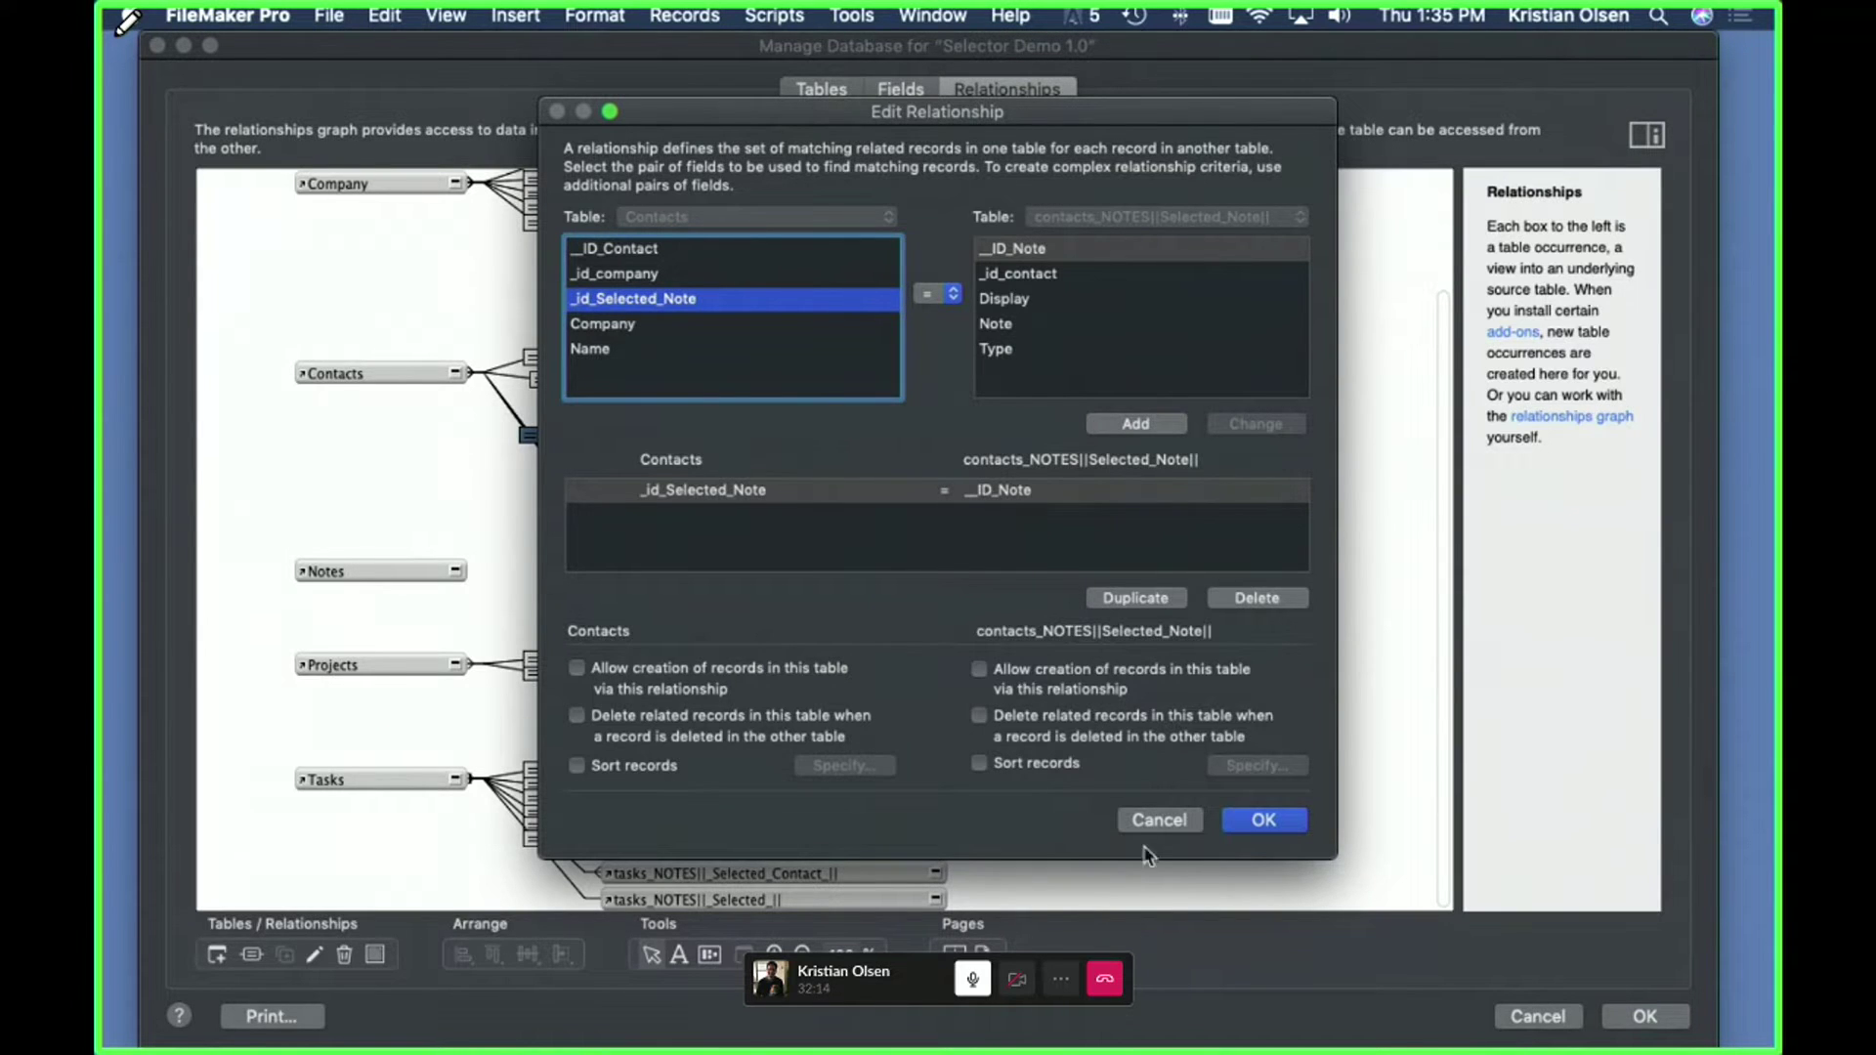
click(1263, 820)
click(1521, 1014)
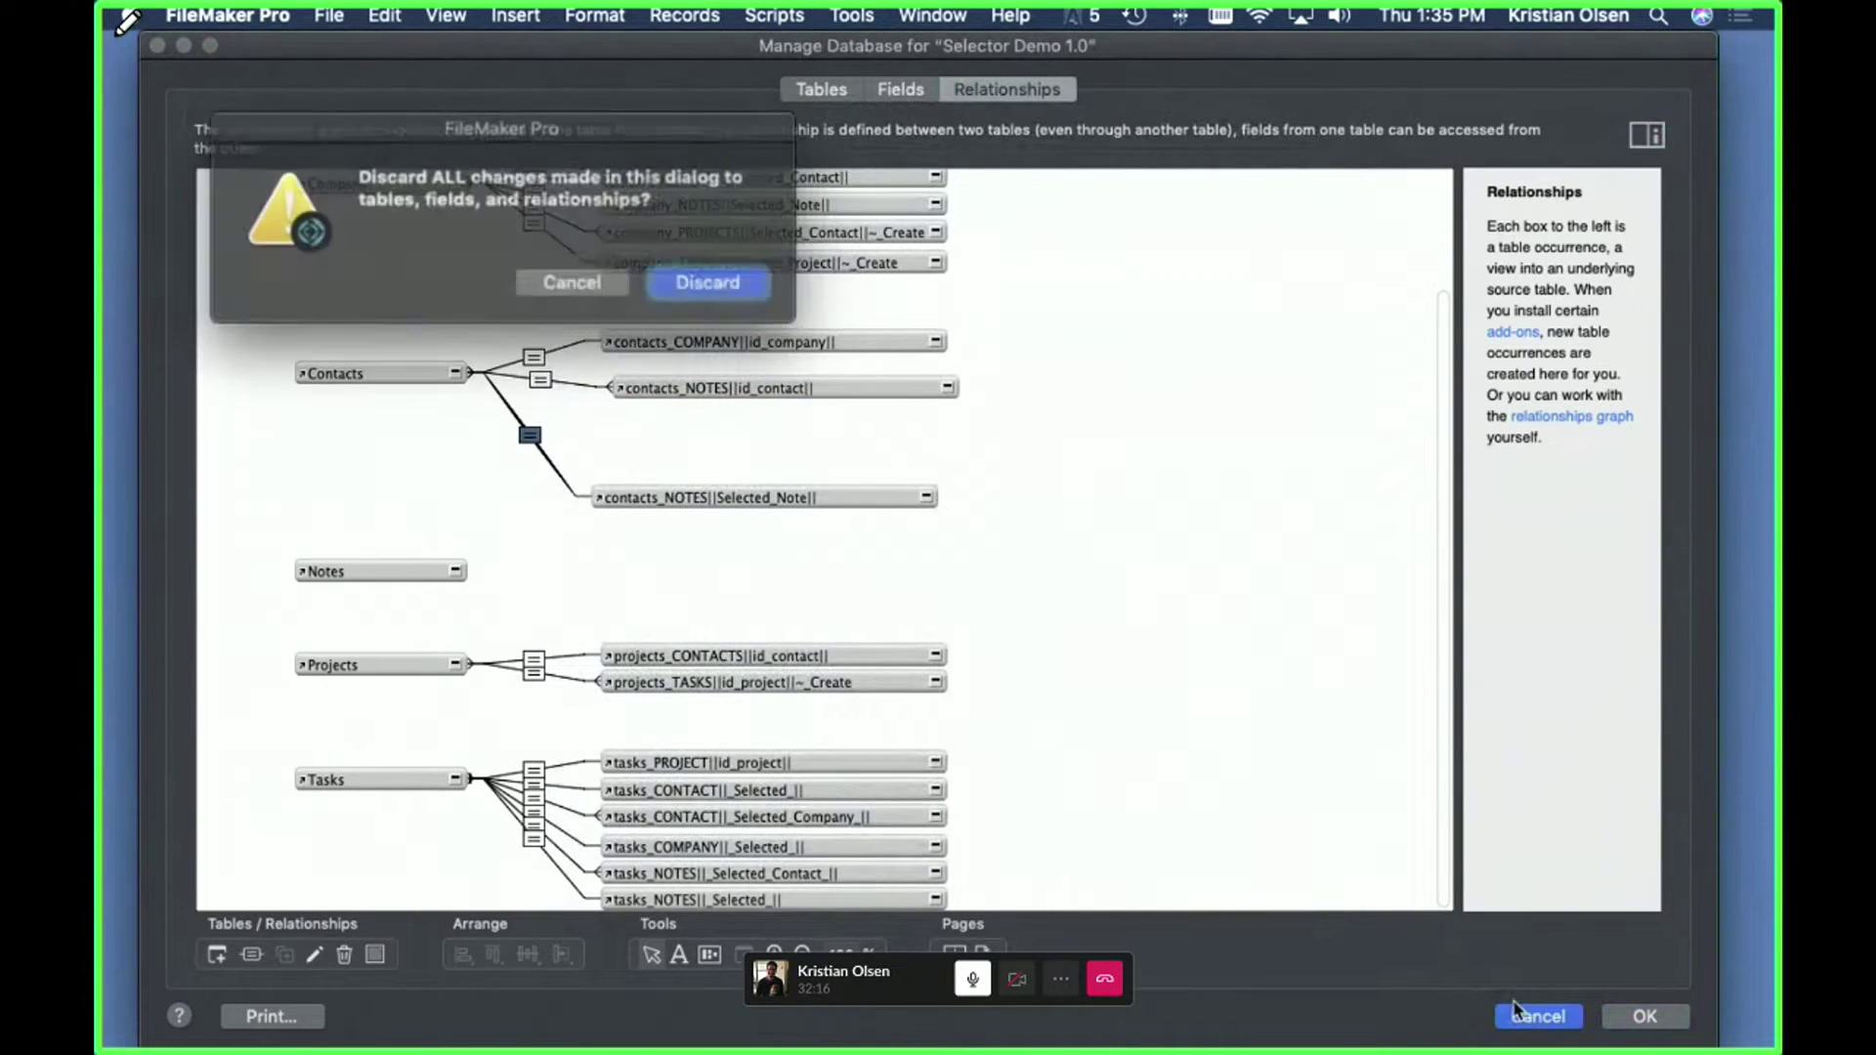
click(723, 283)
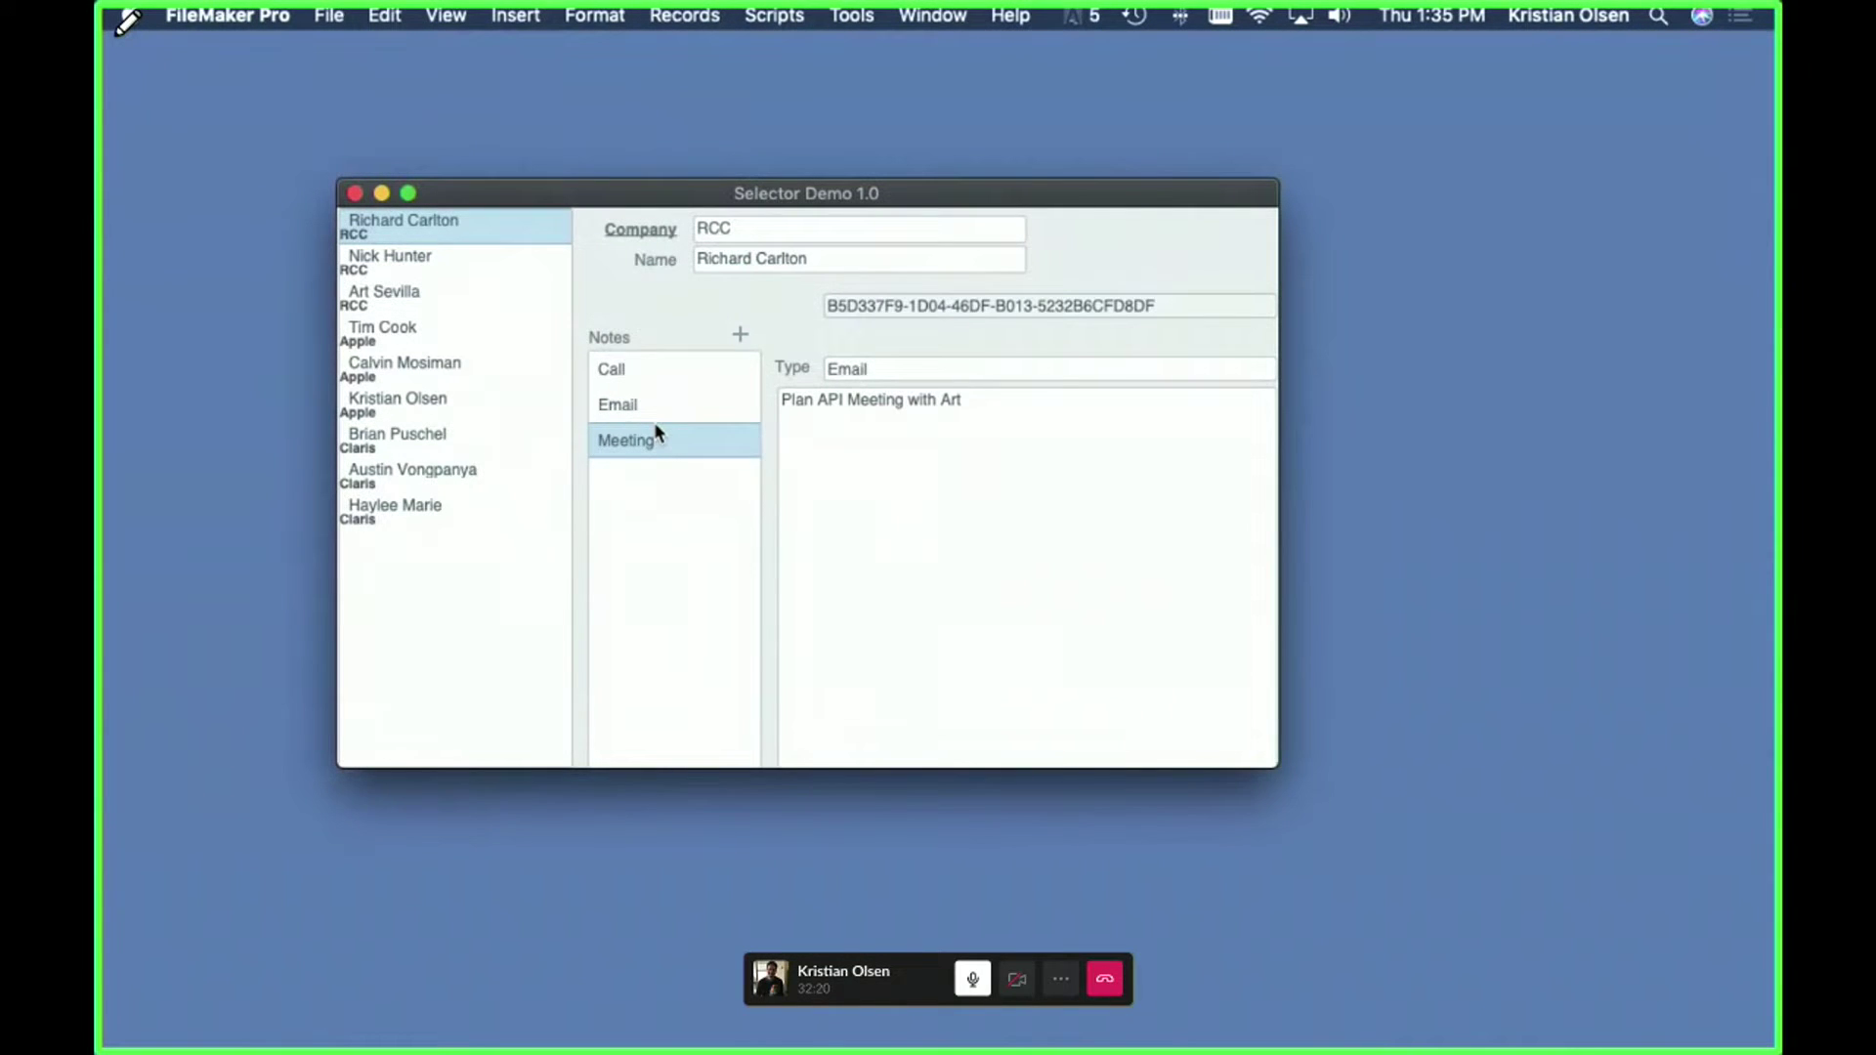
- Restore the 'Hide object when' condition on the _id_Selected_Note field and save the layout
click(645, 368)
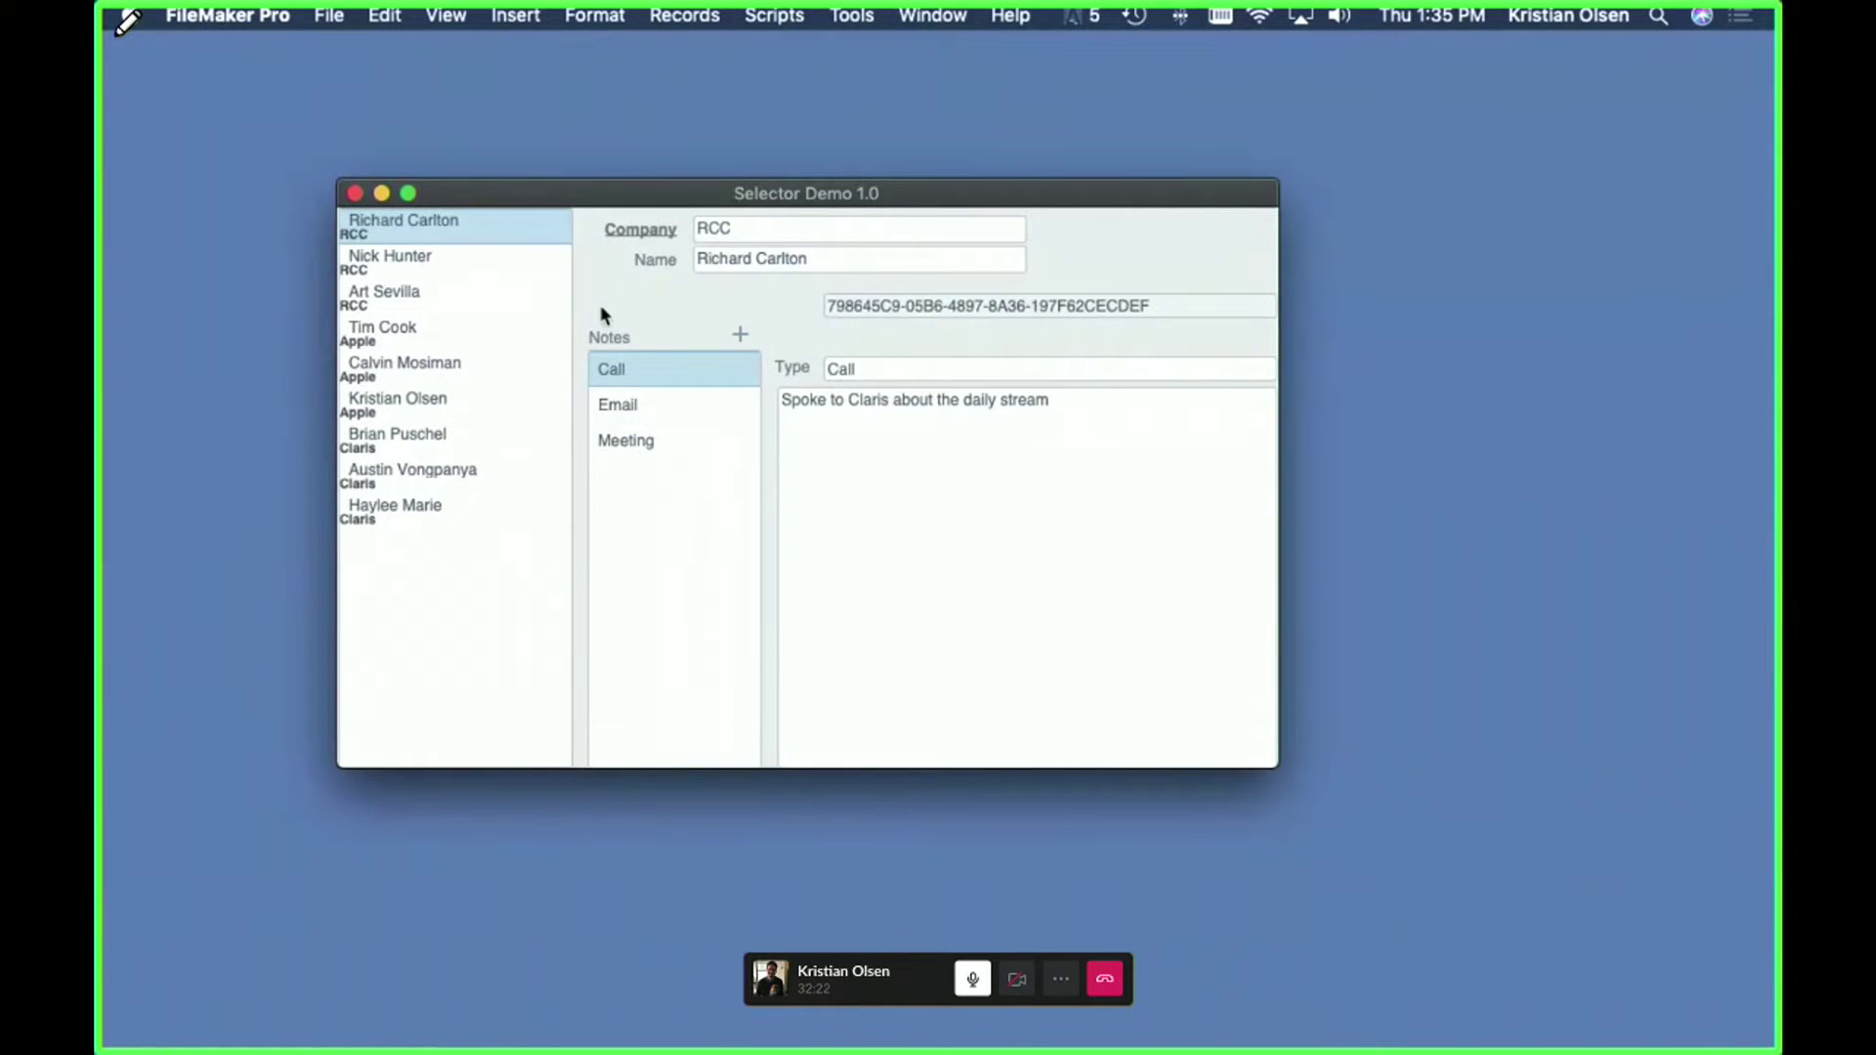
key(super+l)
click(1011, 311)
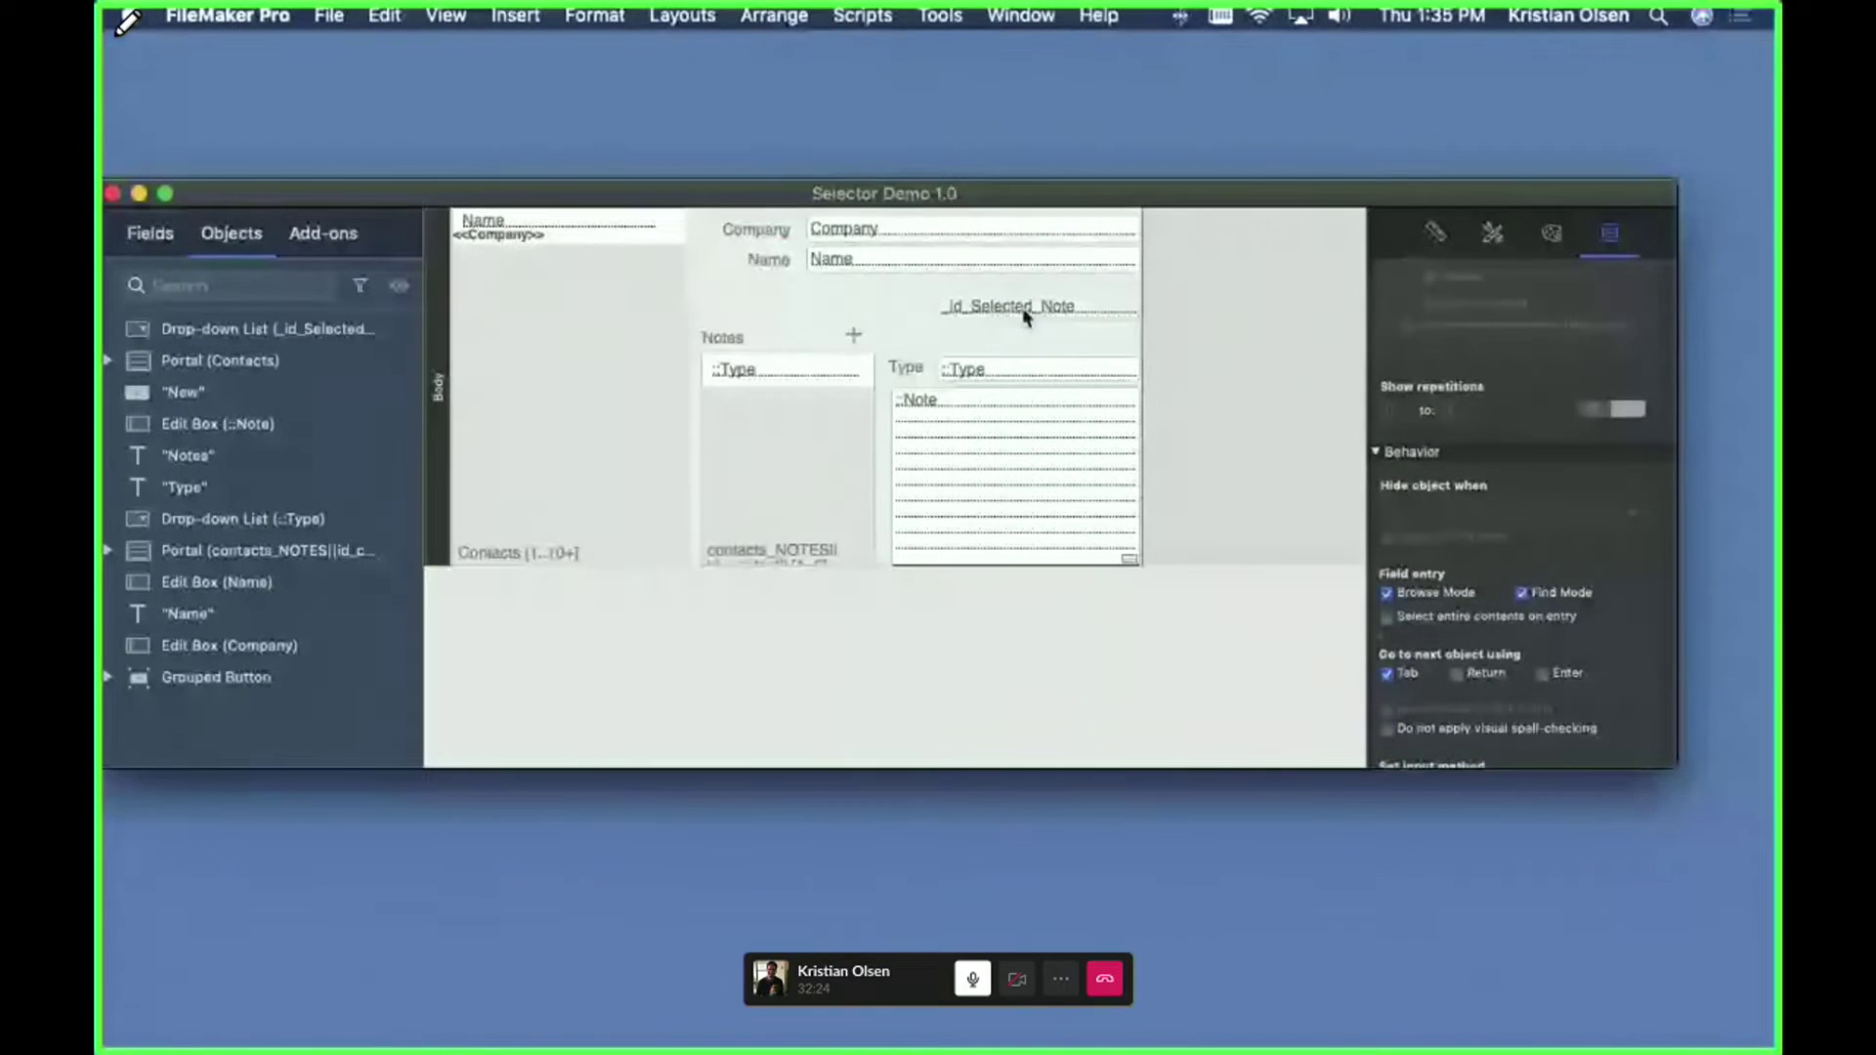
click(1412, 502)
click(1225, 368)
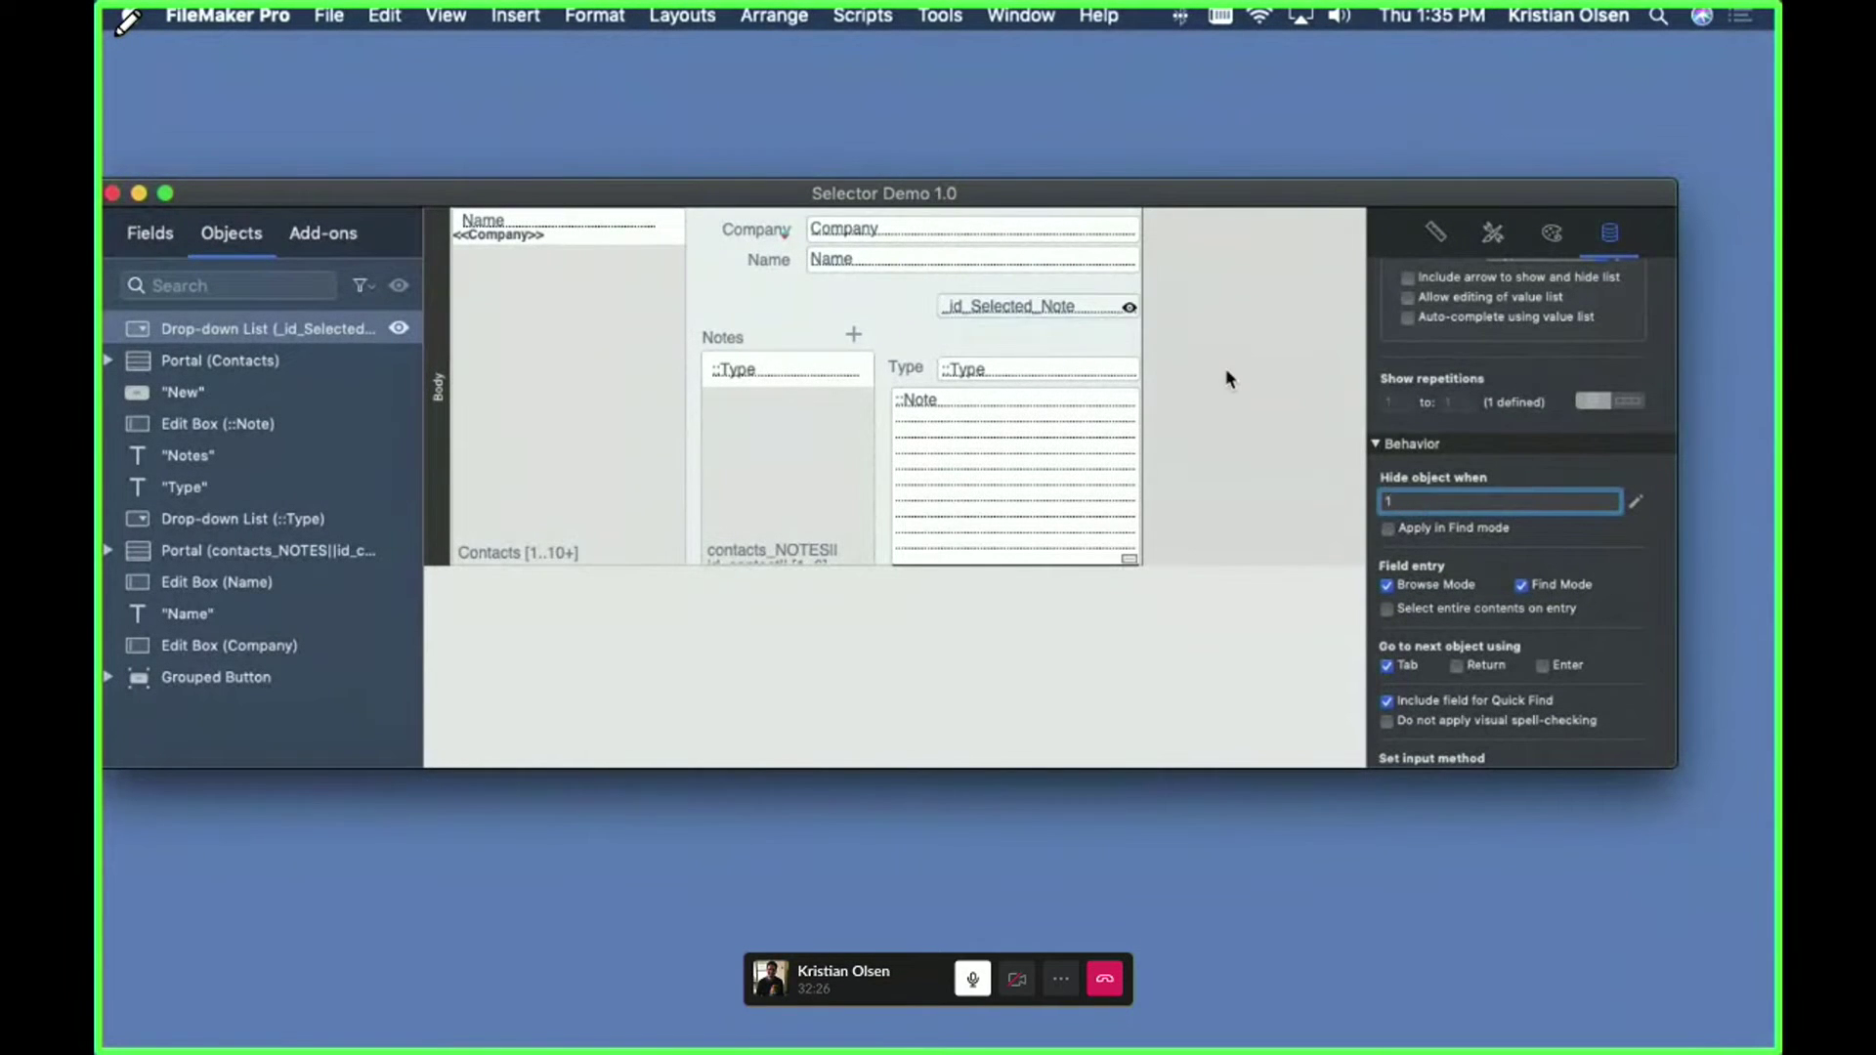
key(super+b)
key(Return)
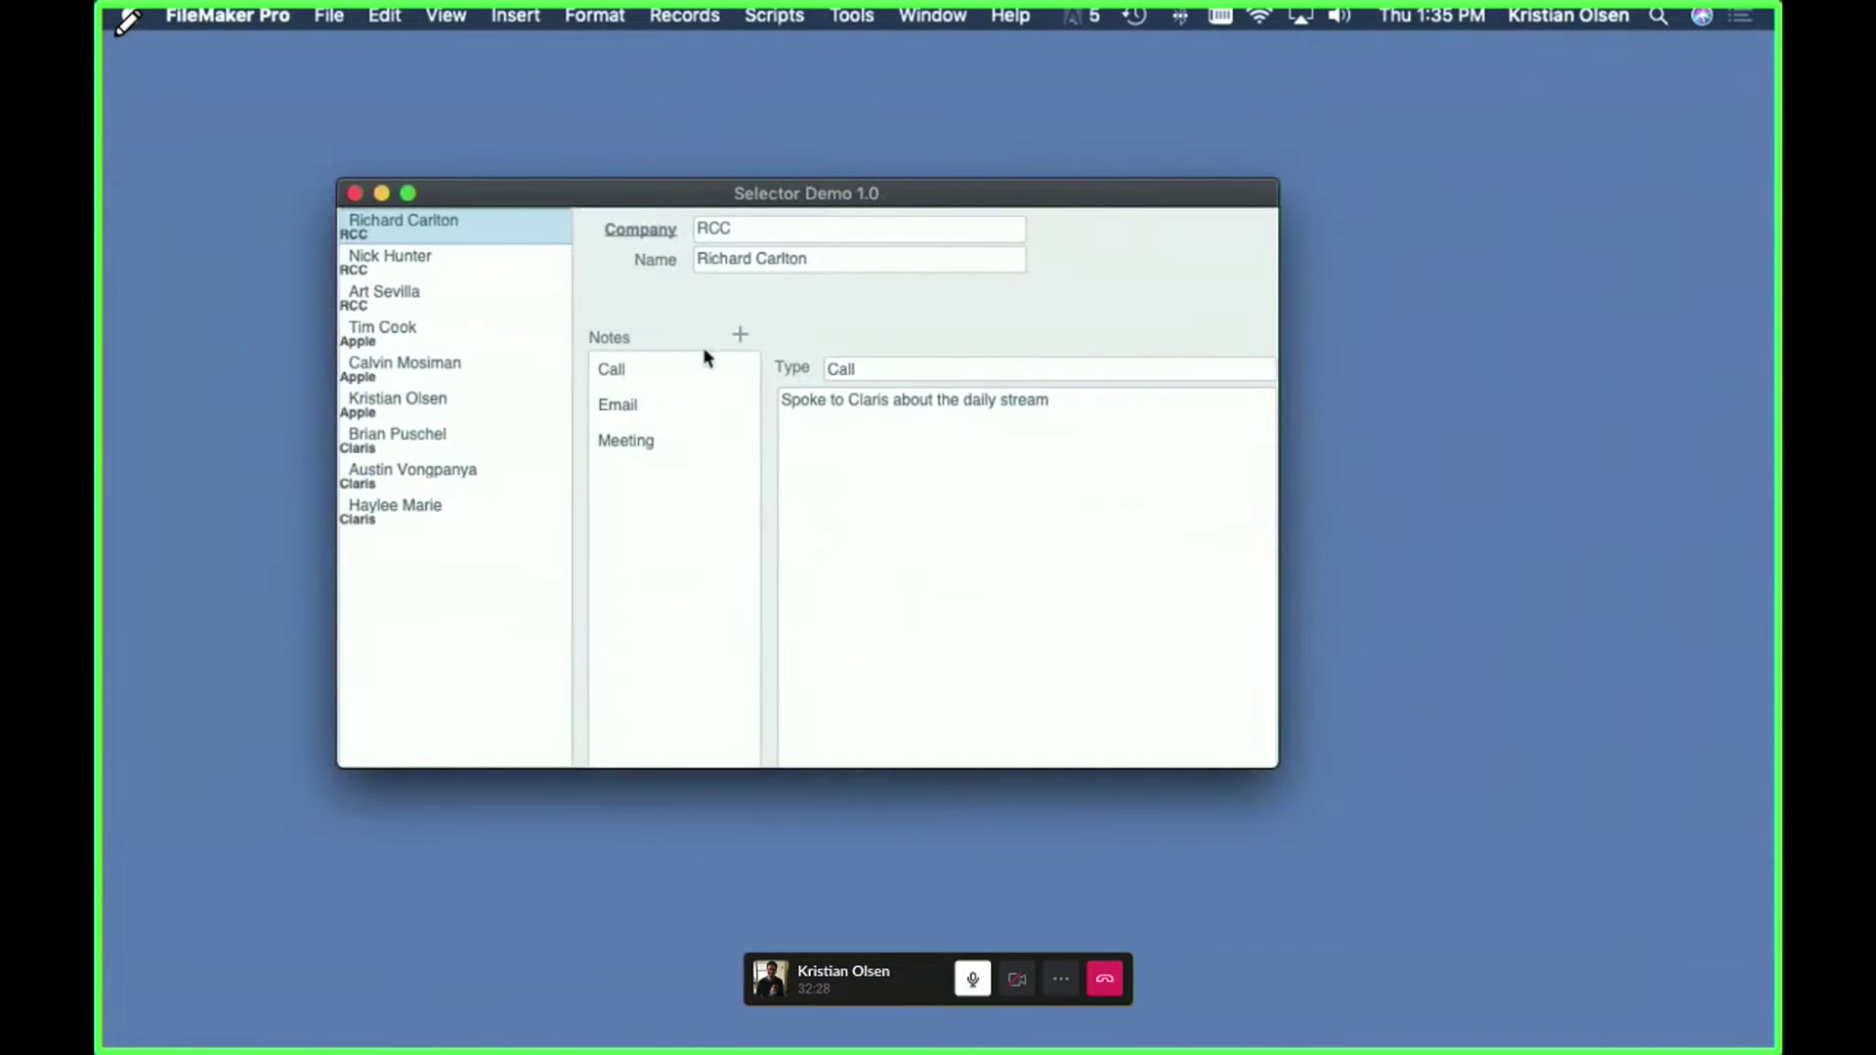
- Select the Email, Meeting and Call notes, then open the RCC company view
click(630, 404)
click(625, 440)
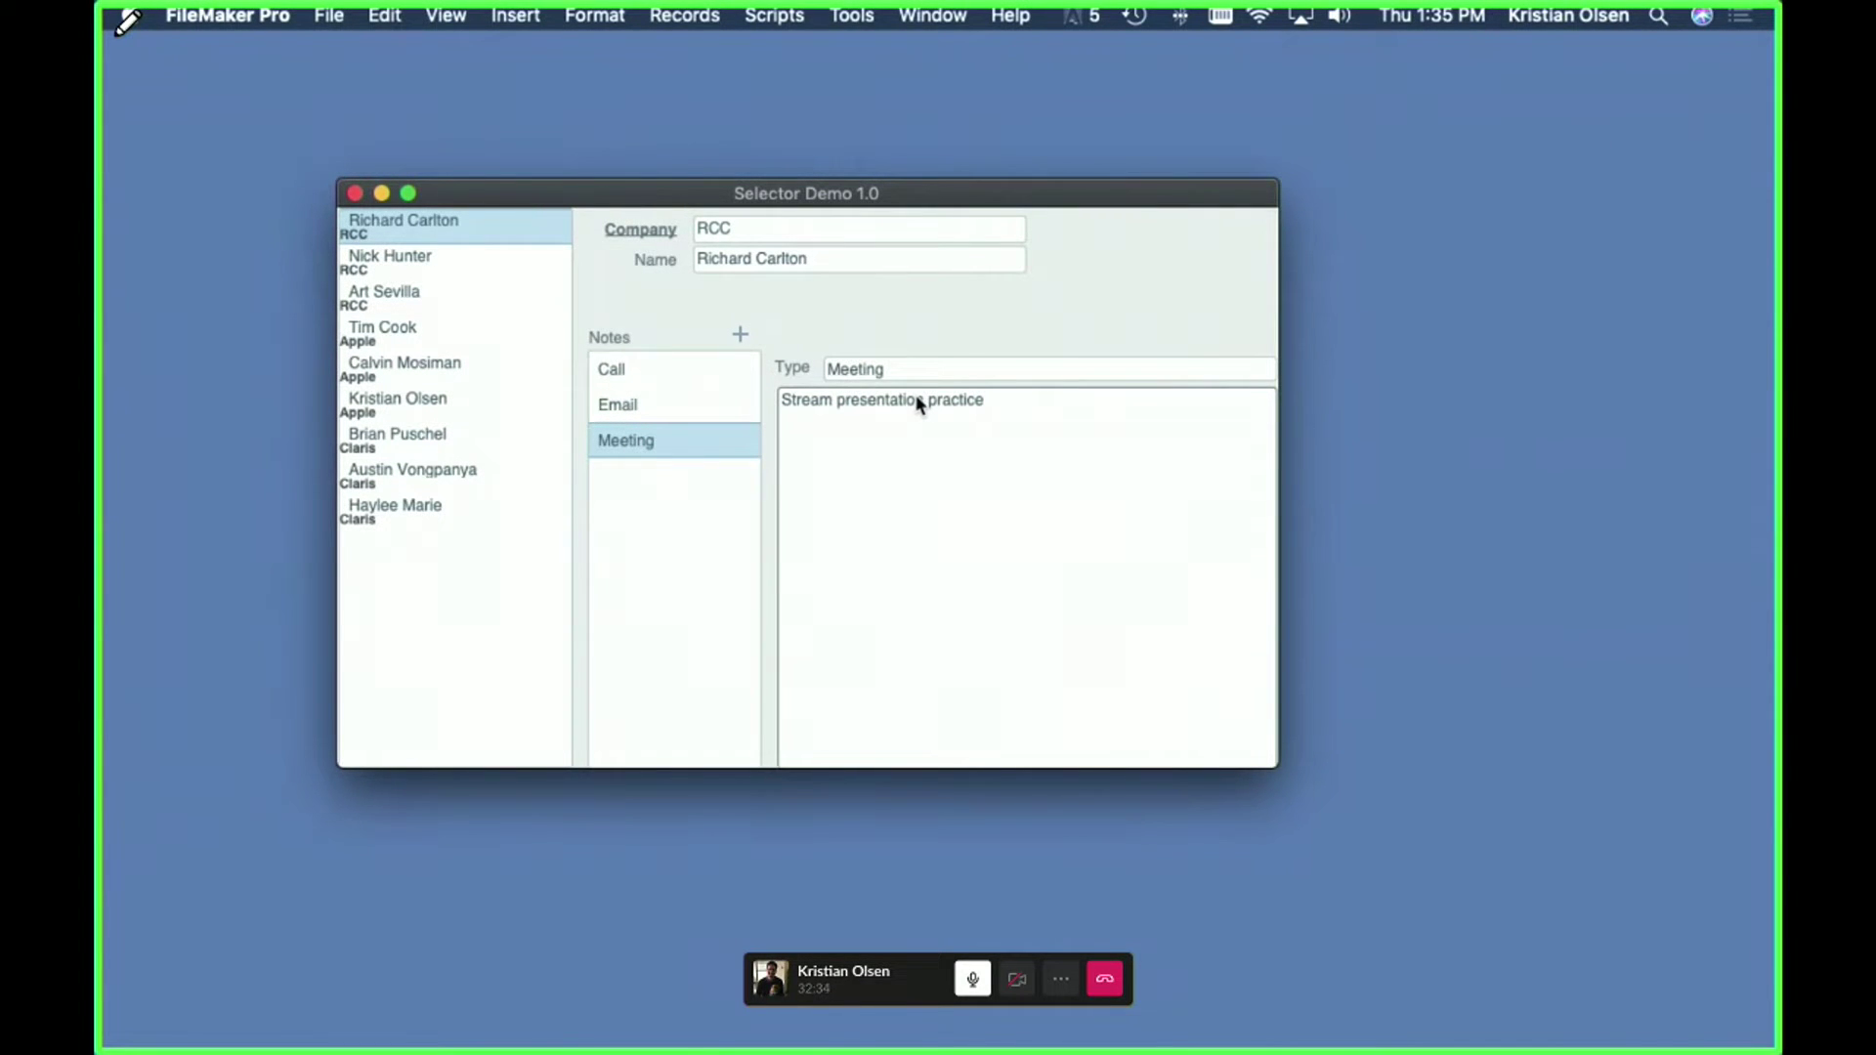
click(630, 377)
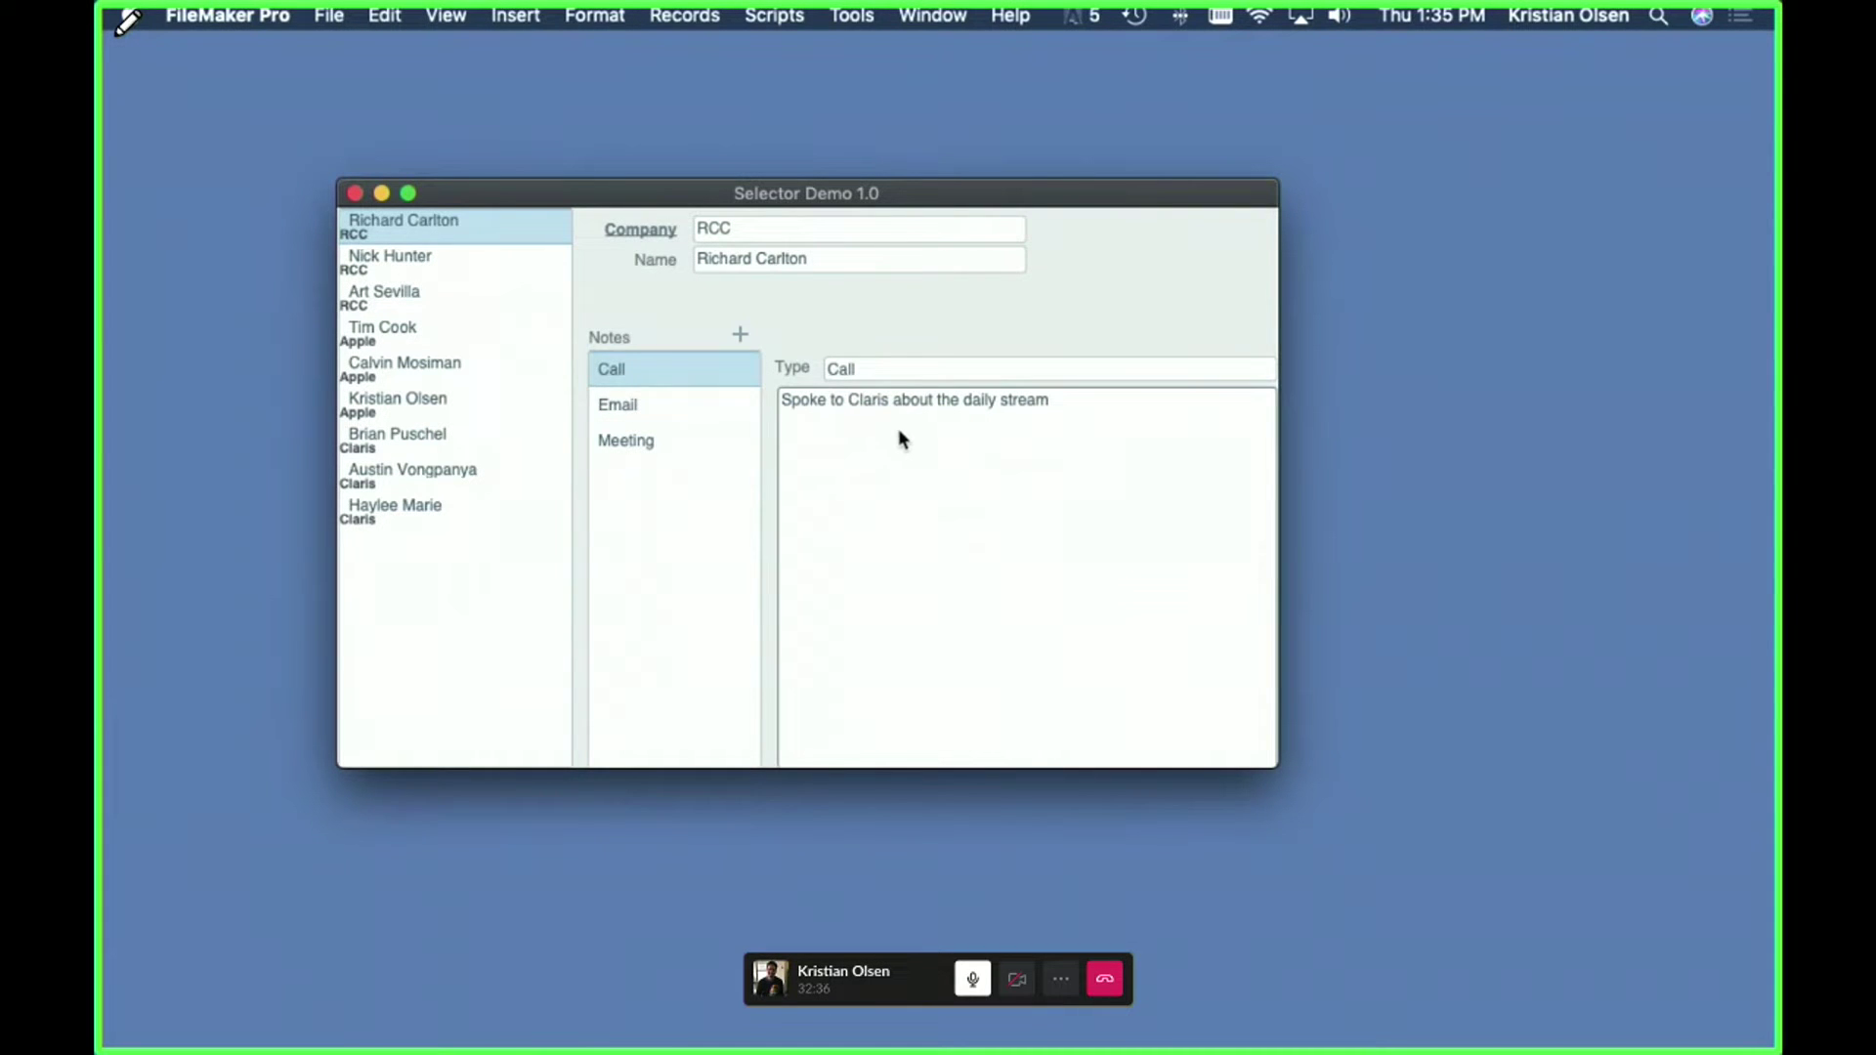
click(640, 230)
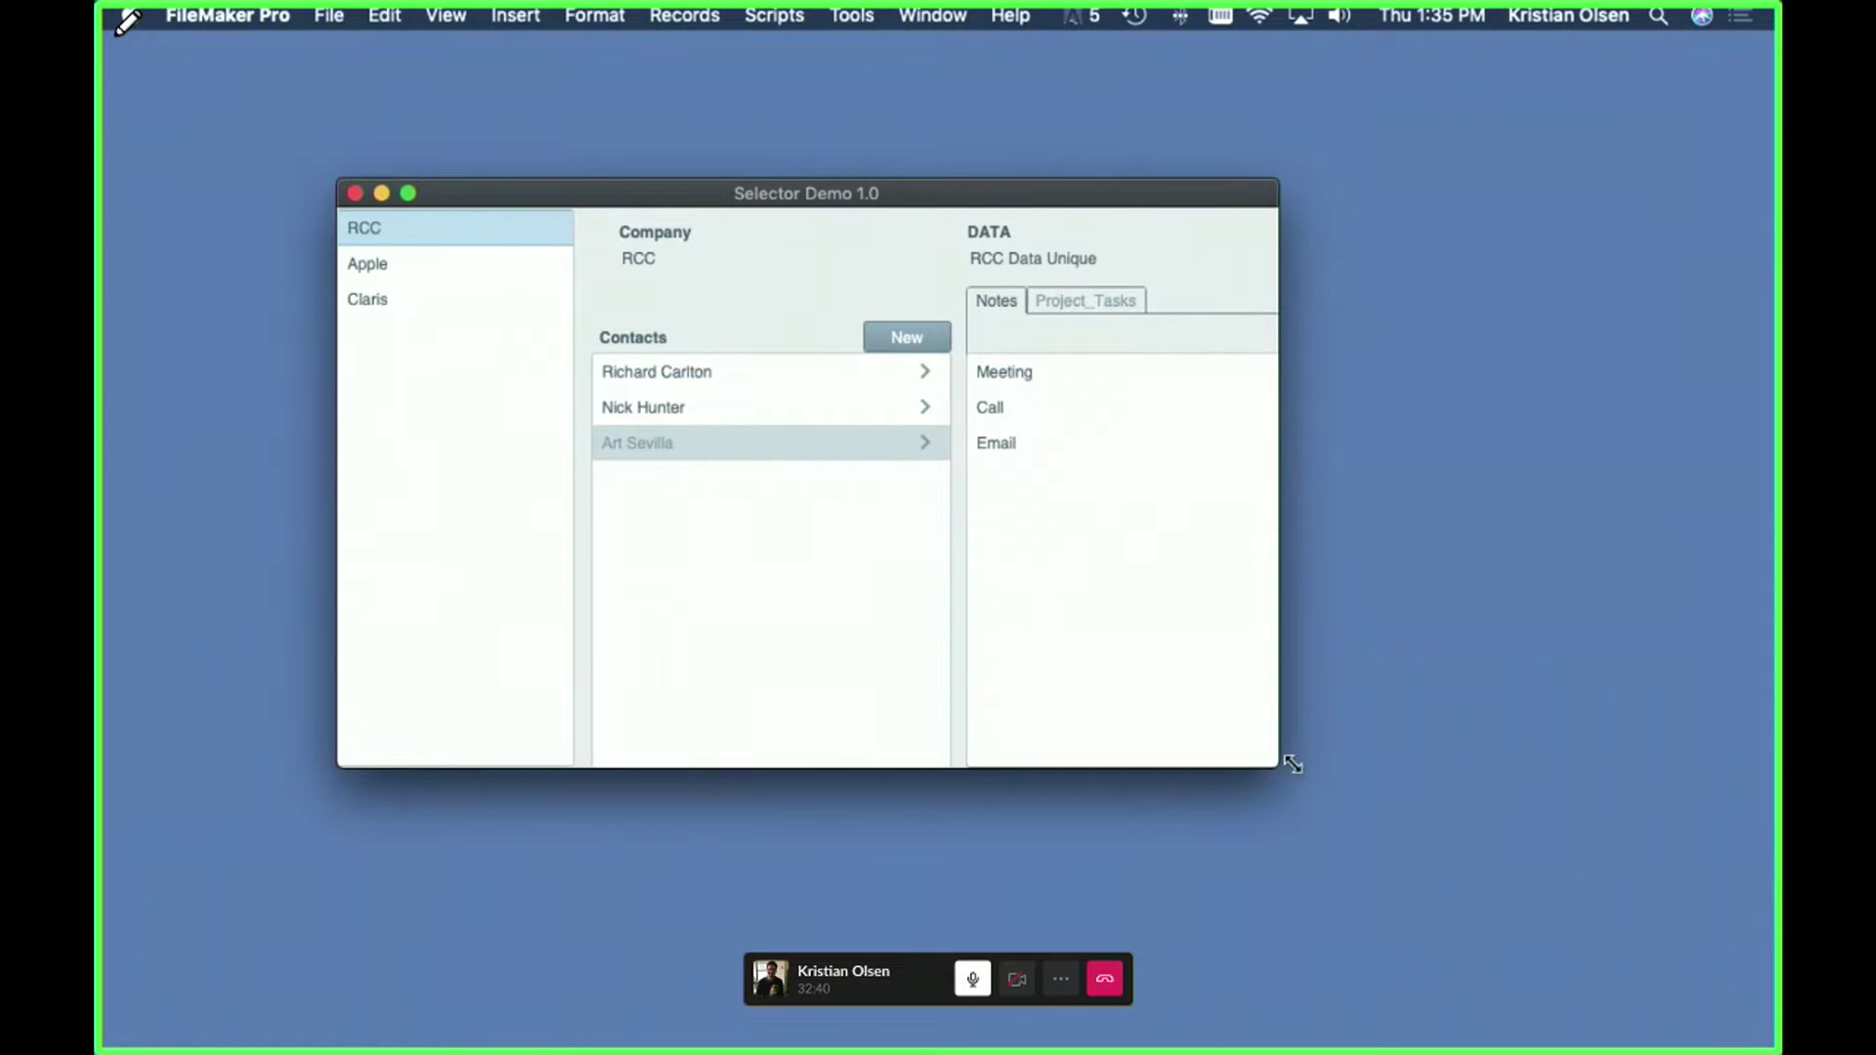
- Enlarge the Selector Demo window and move it up-left so the Notes panel shows beside the notes
drag(1293, 764, 1765, 864)
drag(1101, 188, 958, 140)
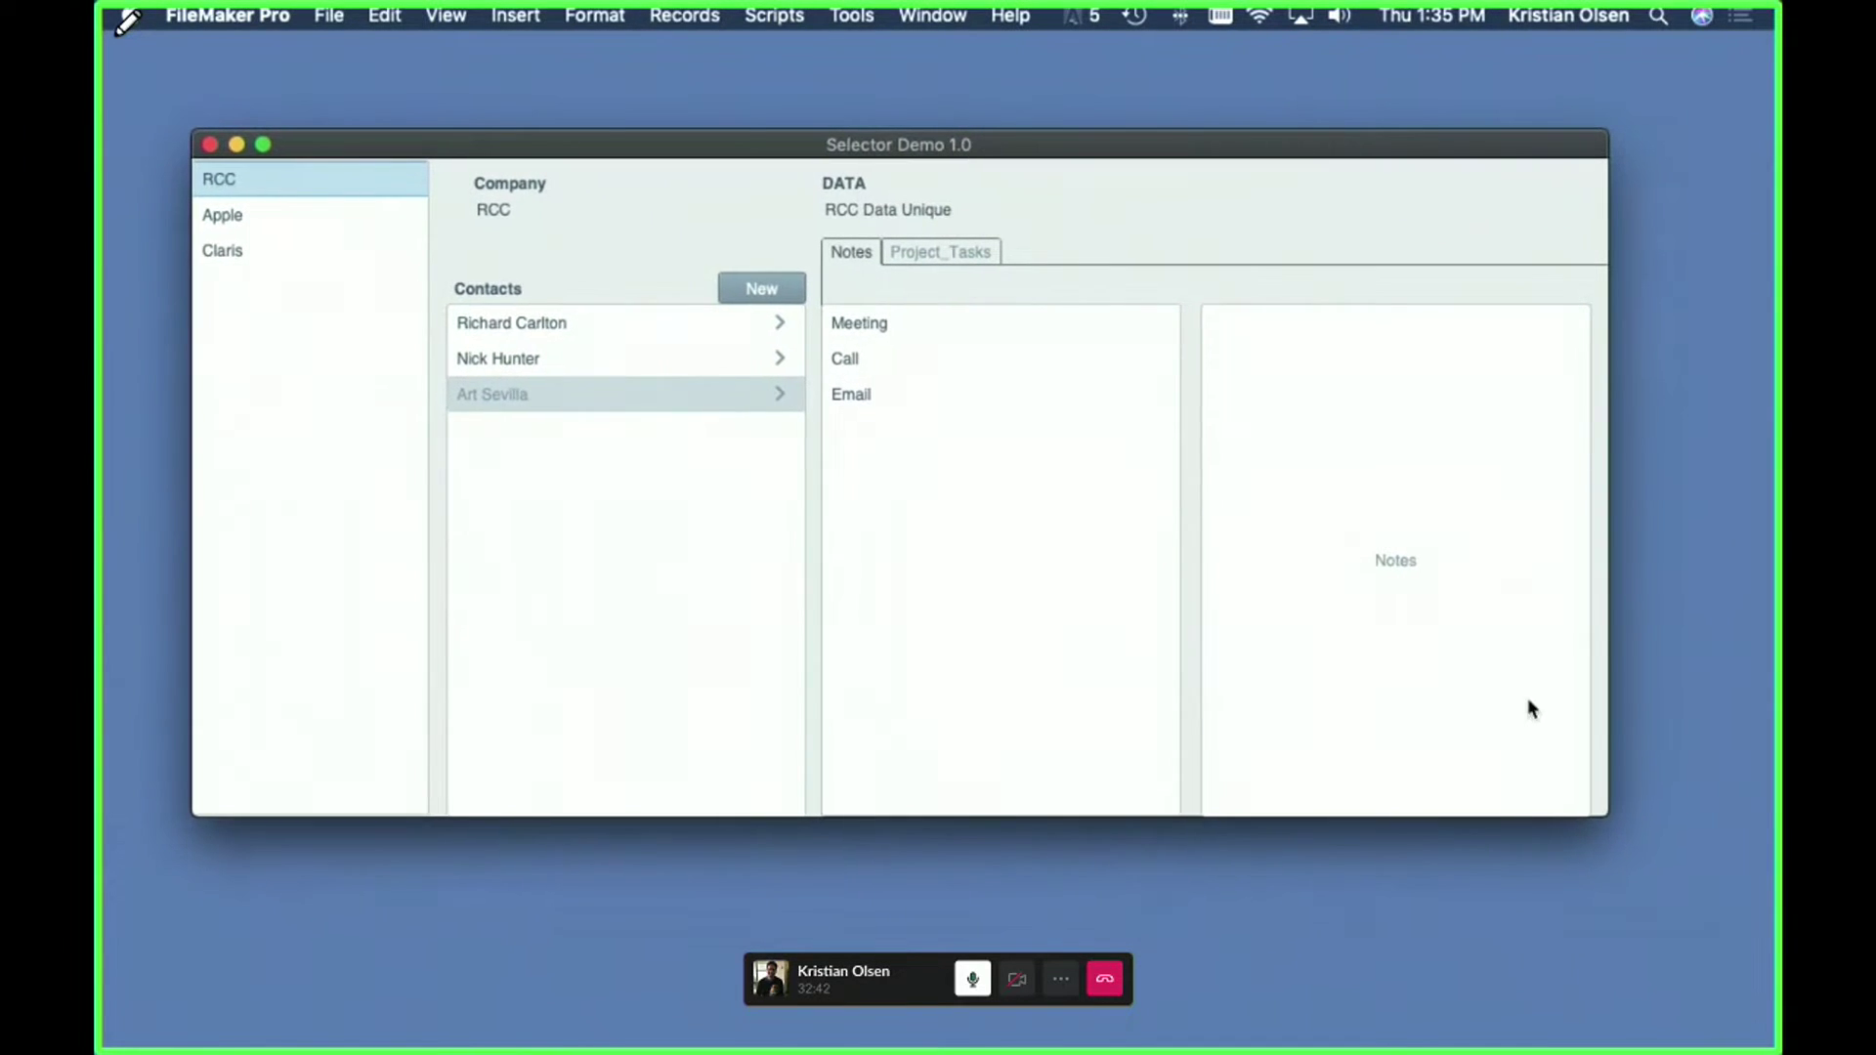
drag(1617, 828, 1604, 868)
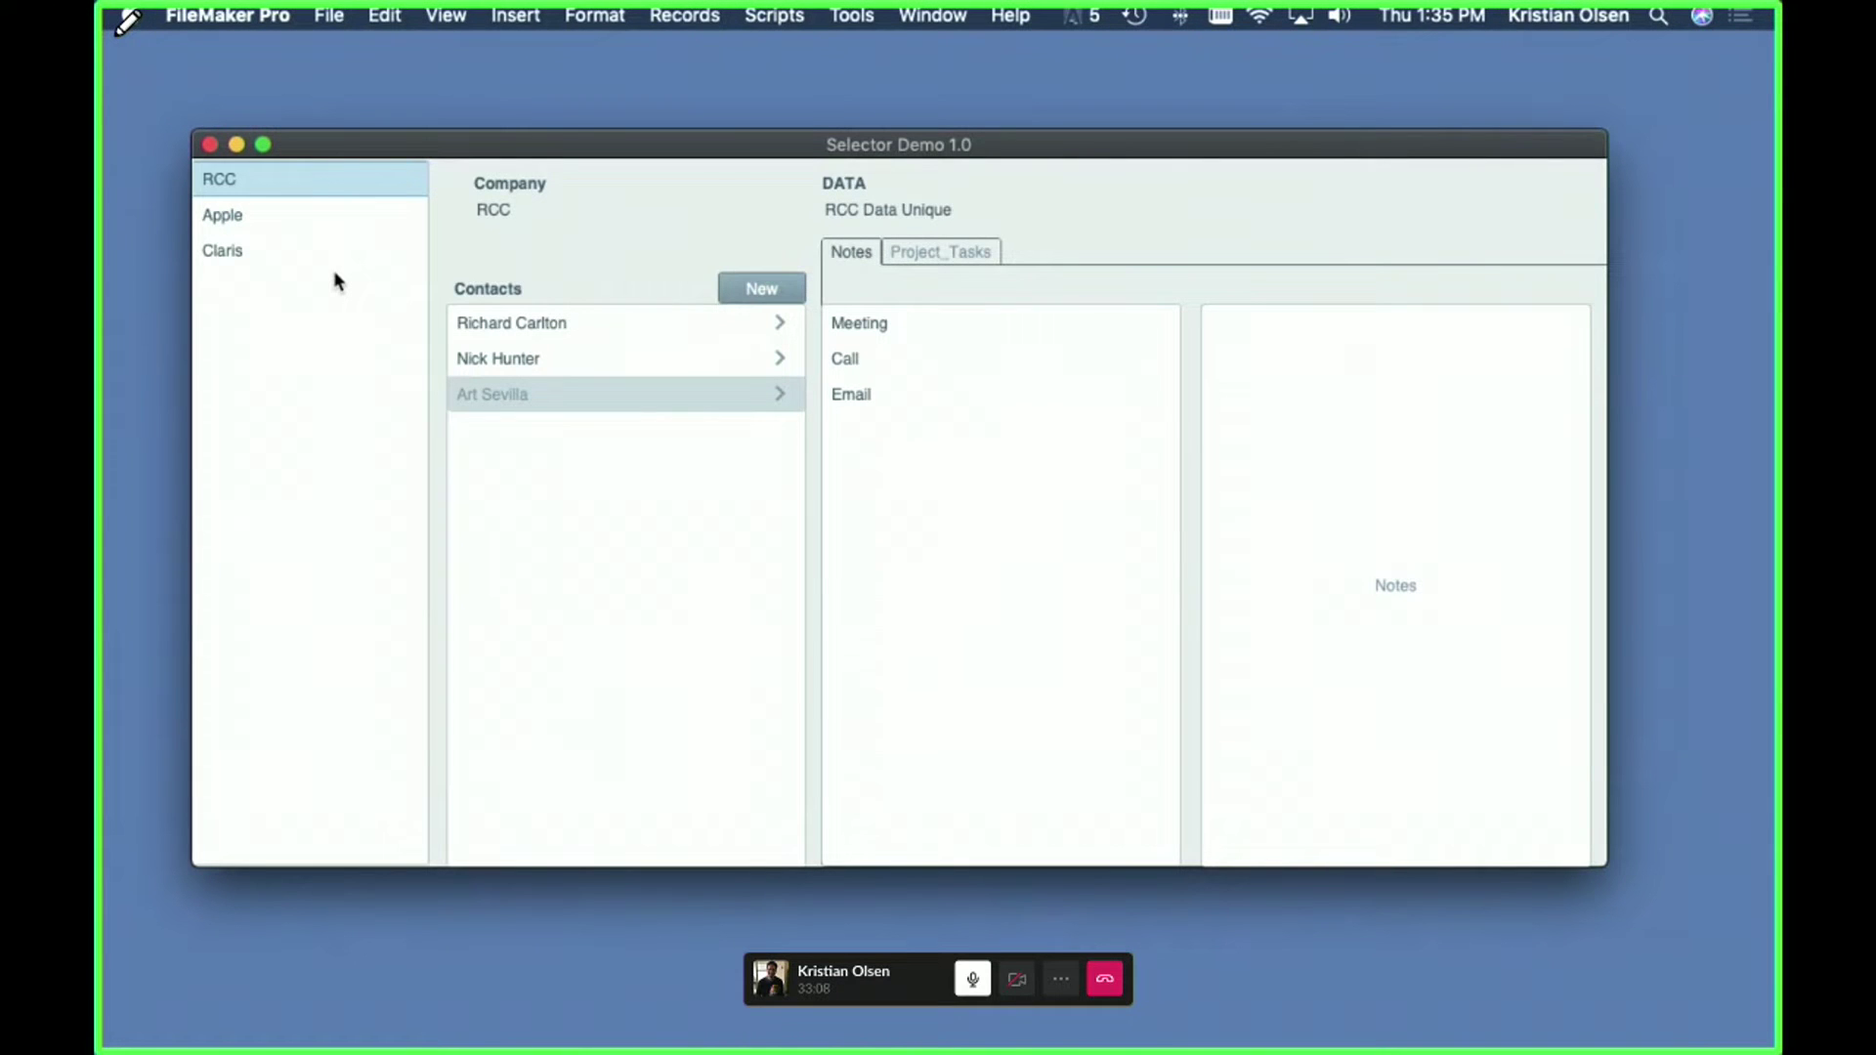
- Switch repeatedly between the RCC, Apple and Claris company records, finishing on RCC's first contact
click(245, 215)
click(238, 184)
click(242, 226)
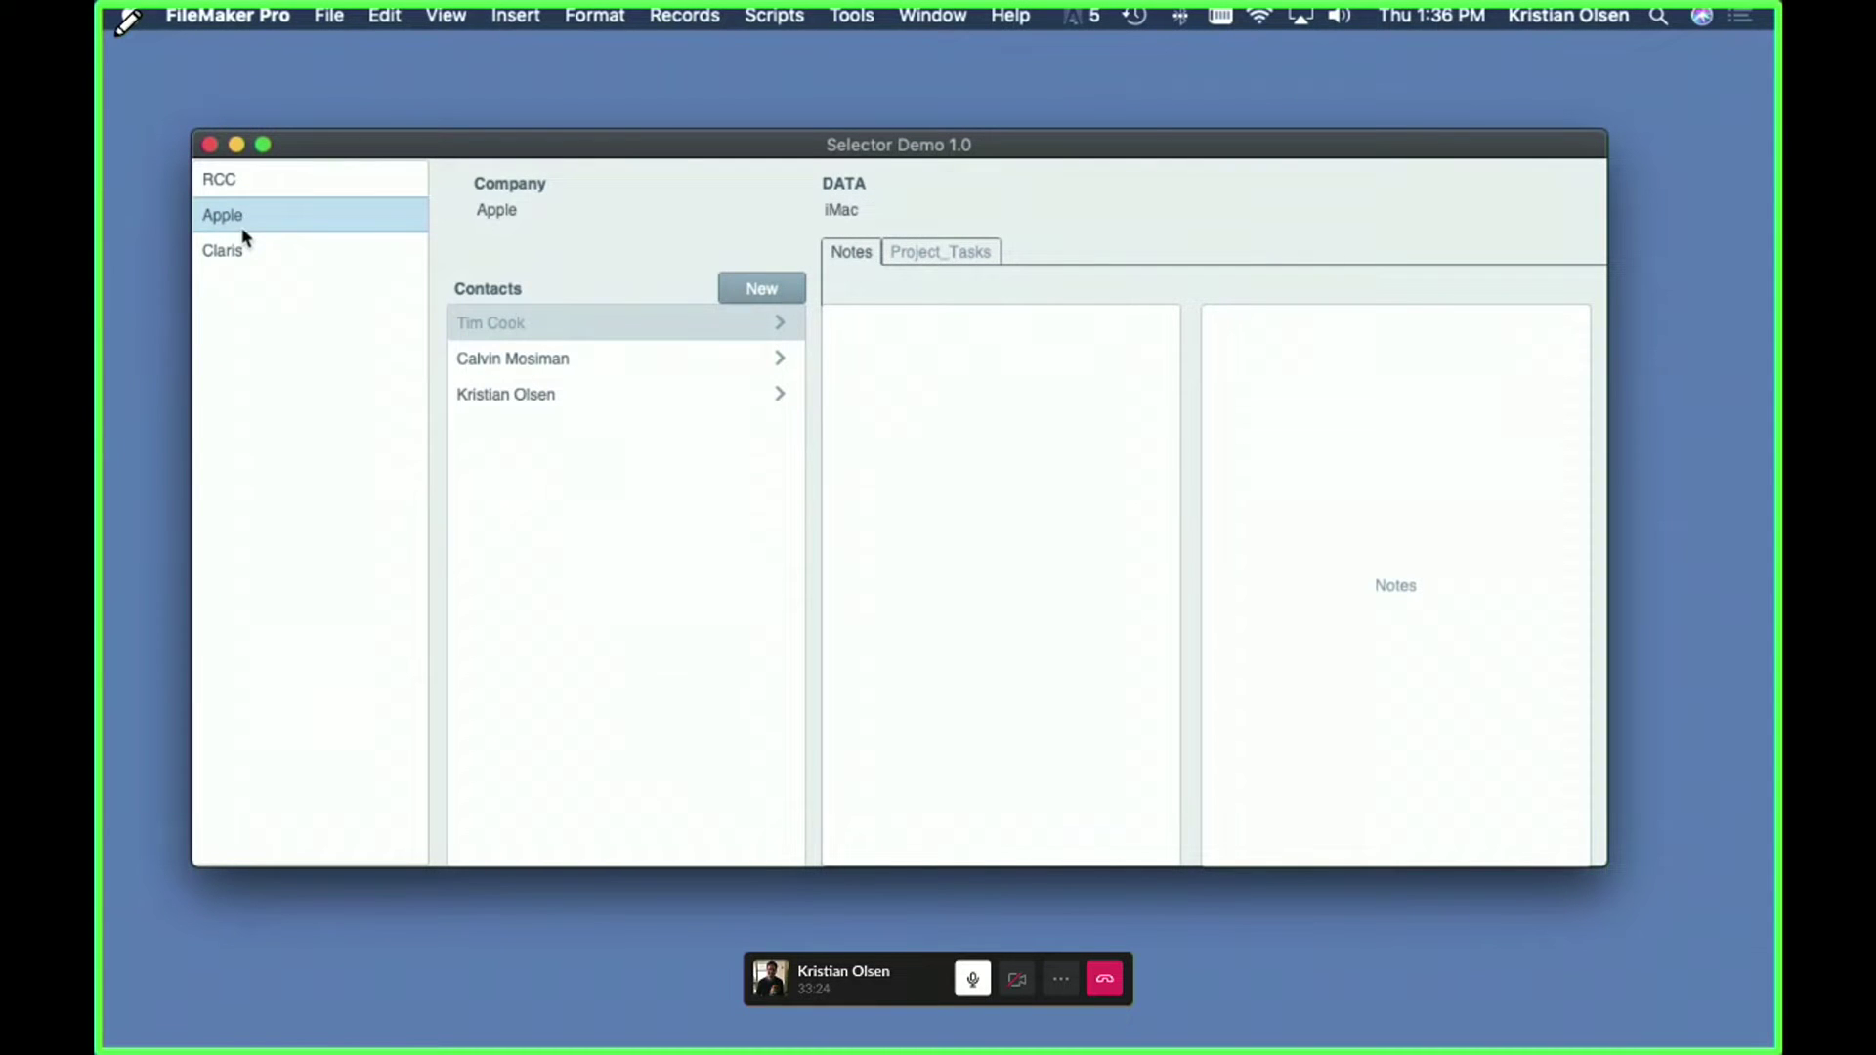
click(240, 251)
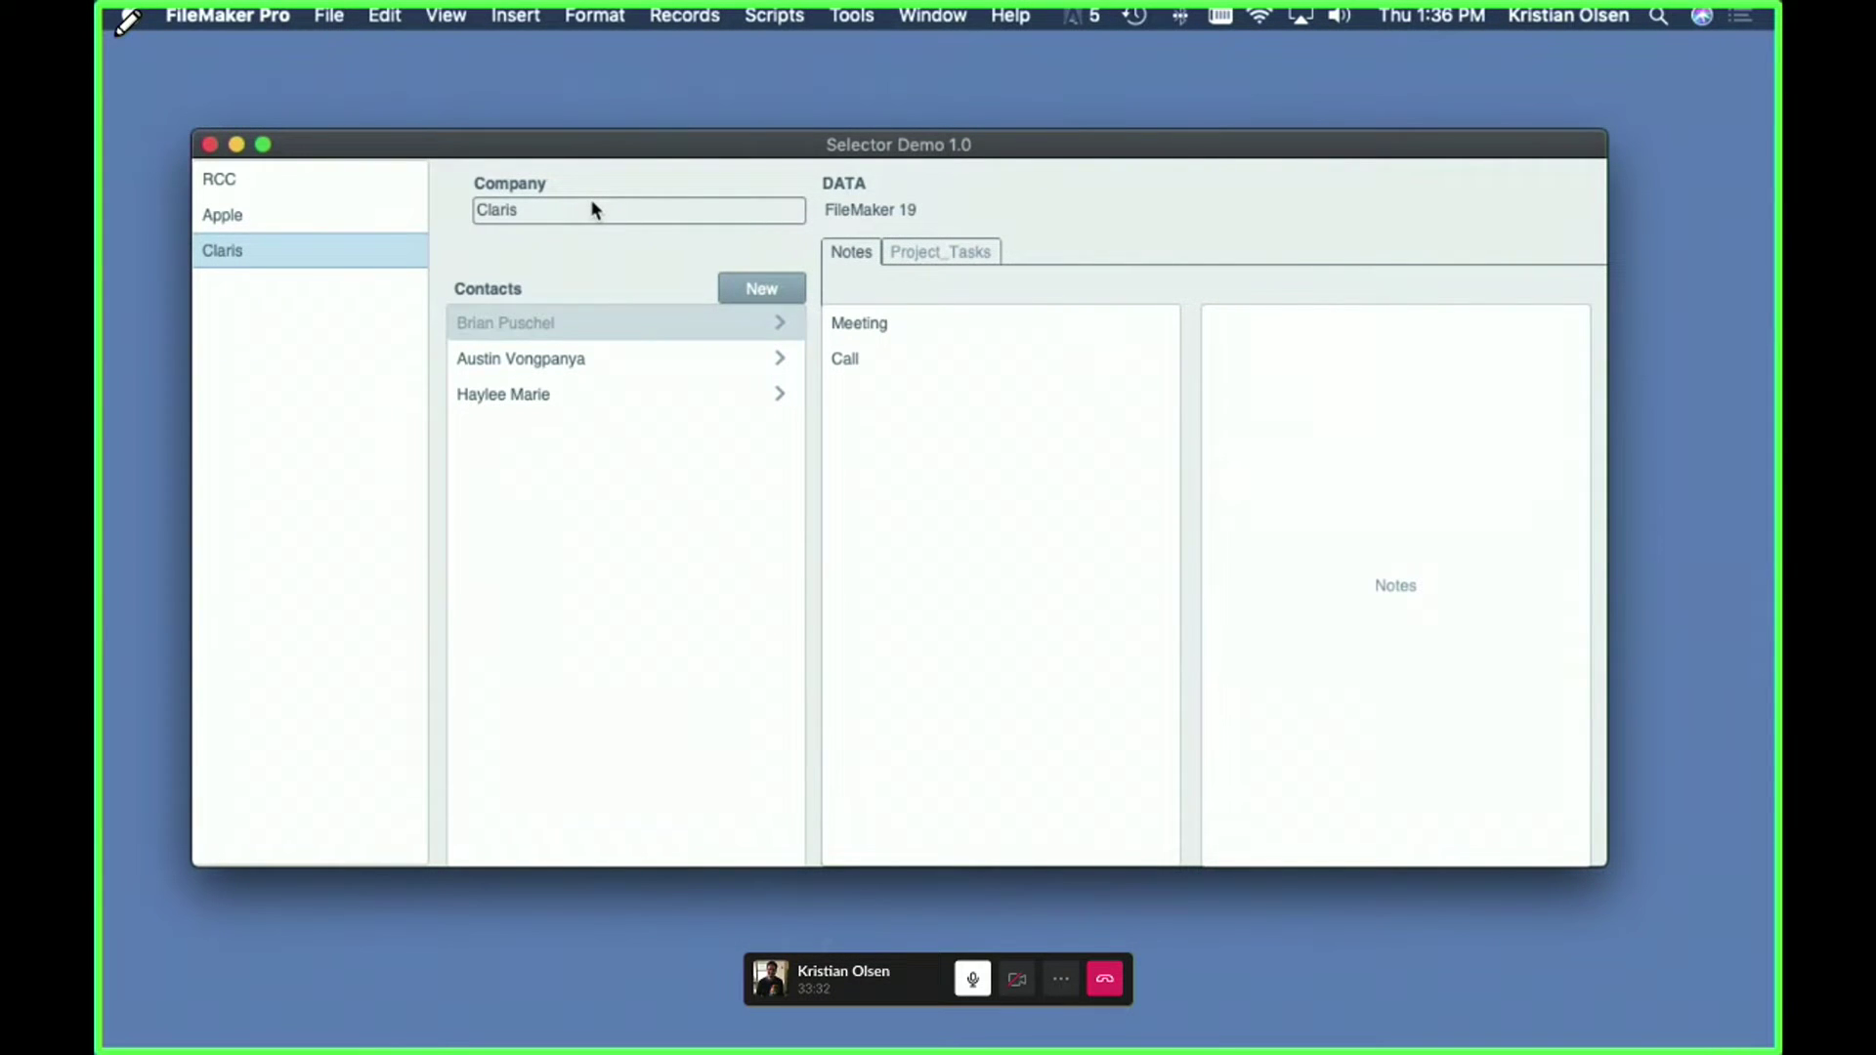
click(219, 186)
click(217, 214)
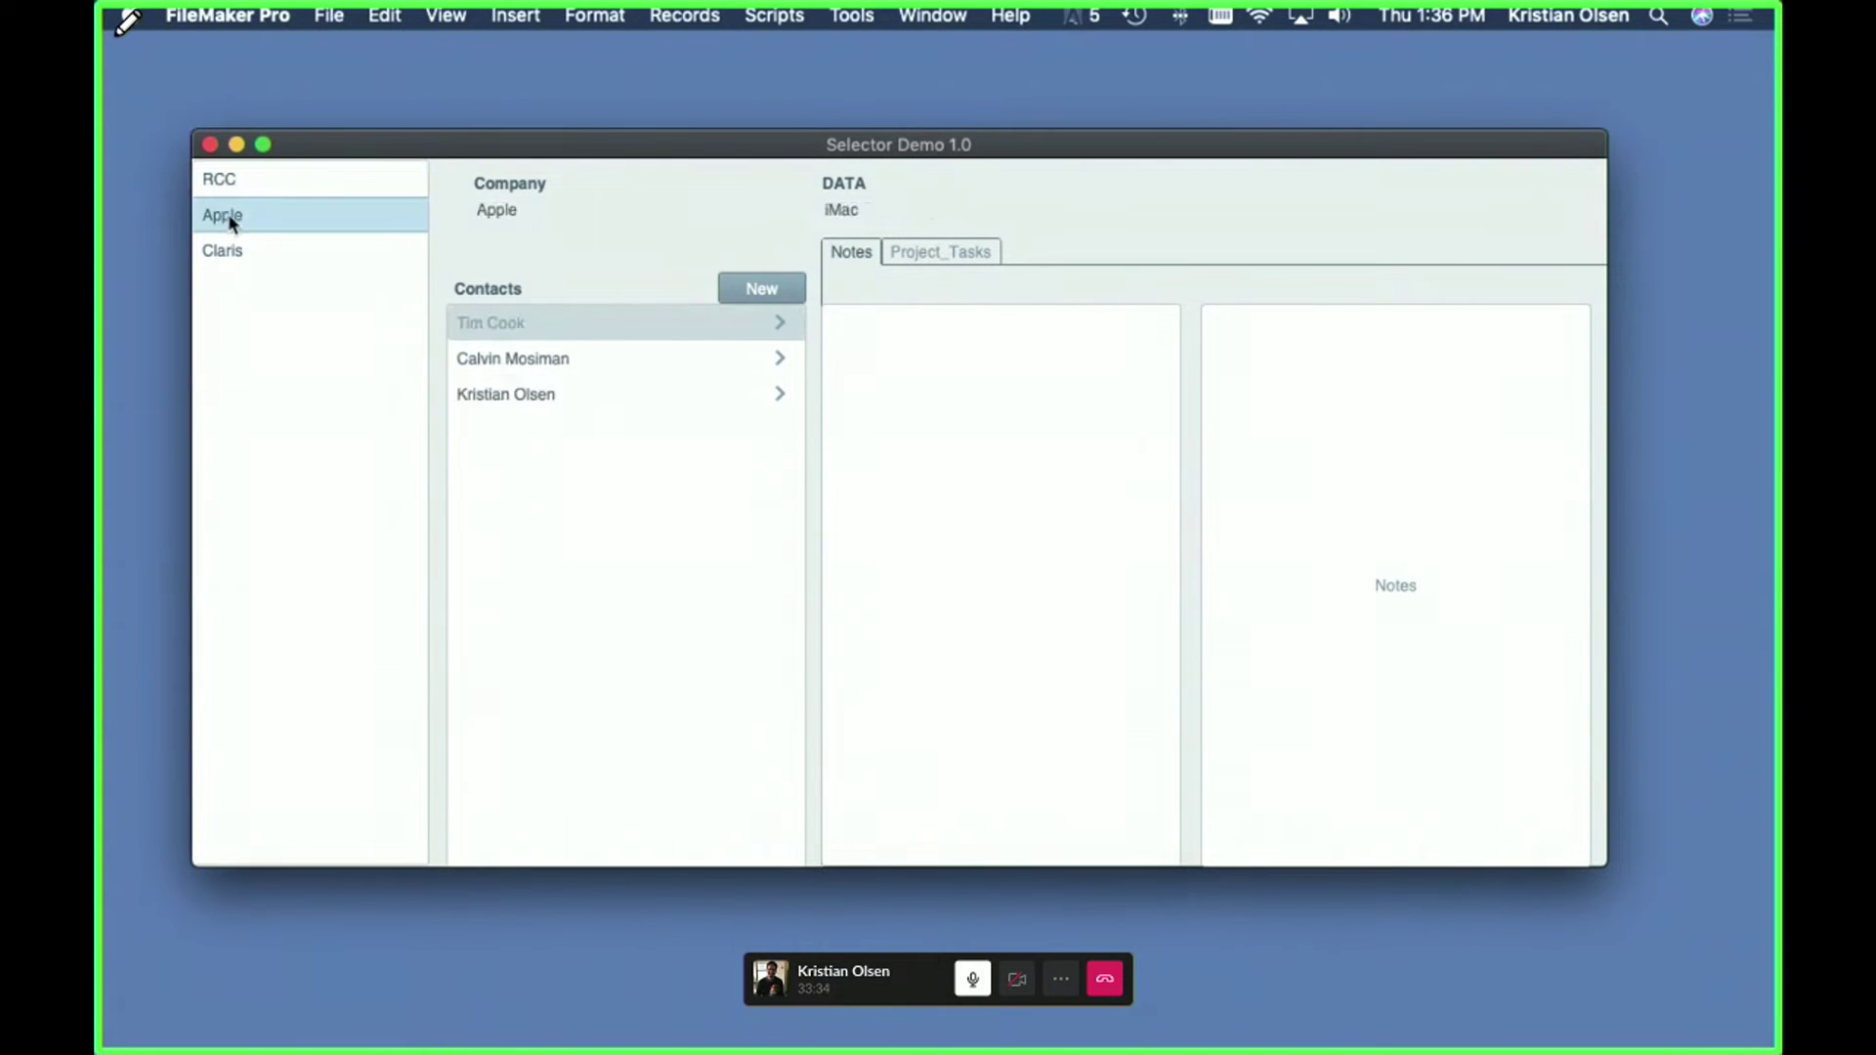
click(215, 252)
click(237, 186)
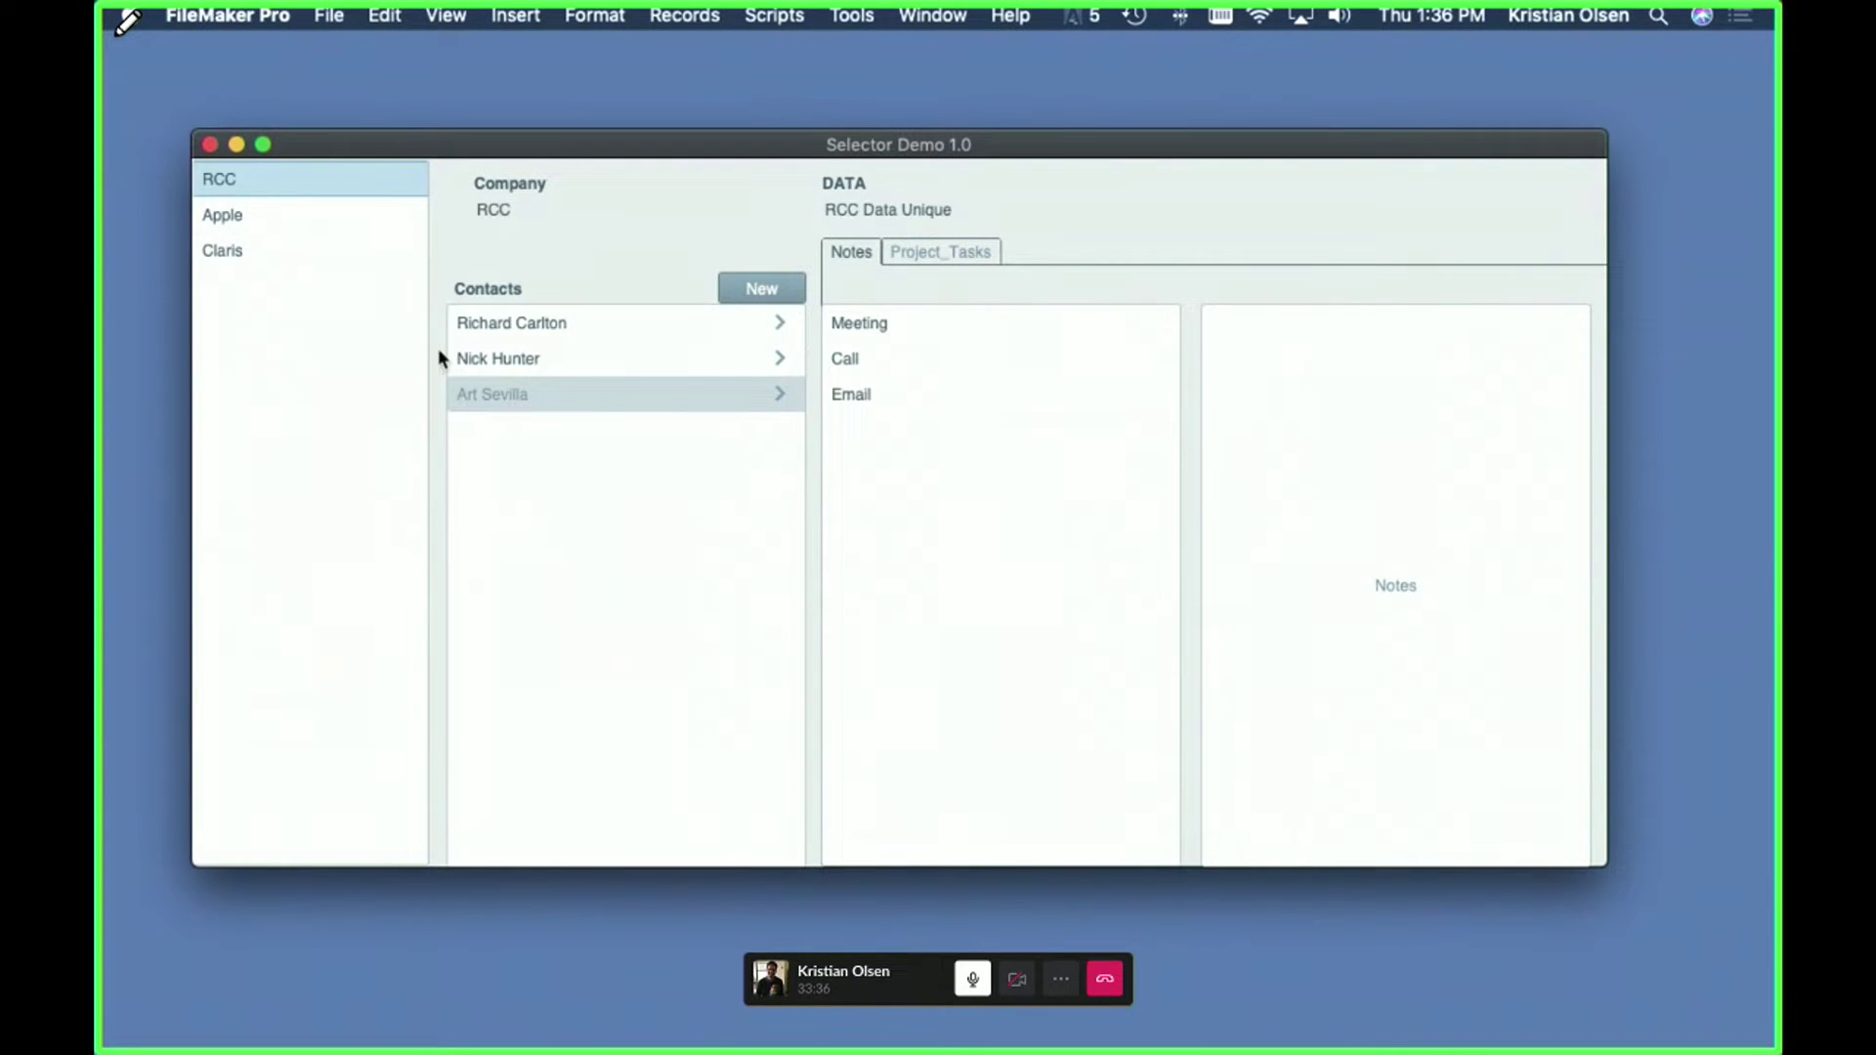
click(279, 214)
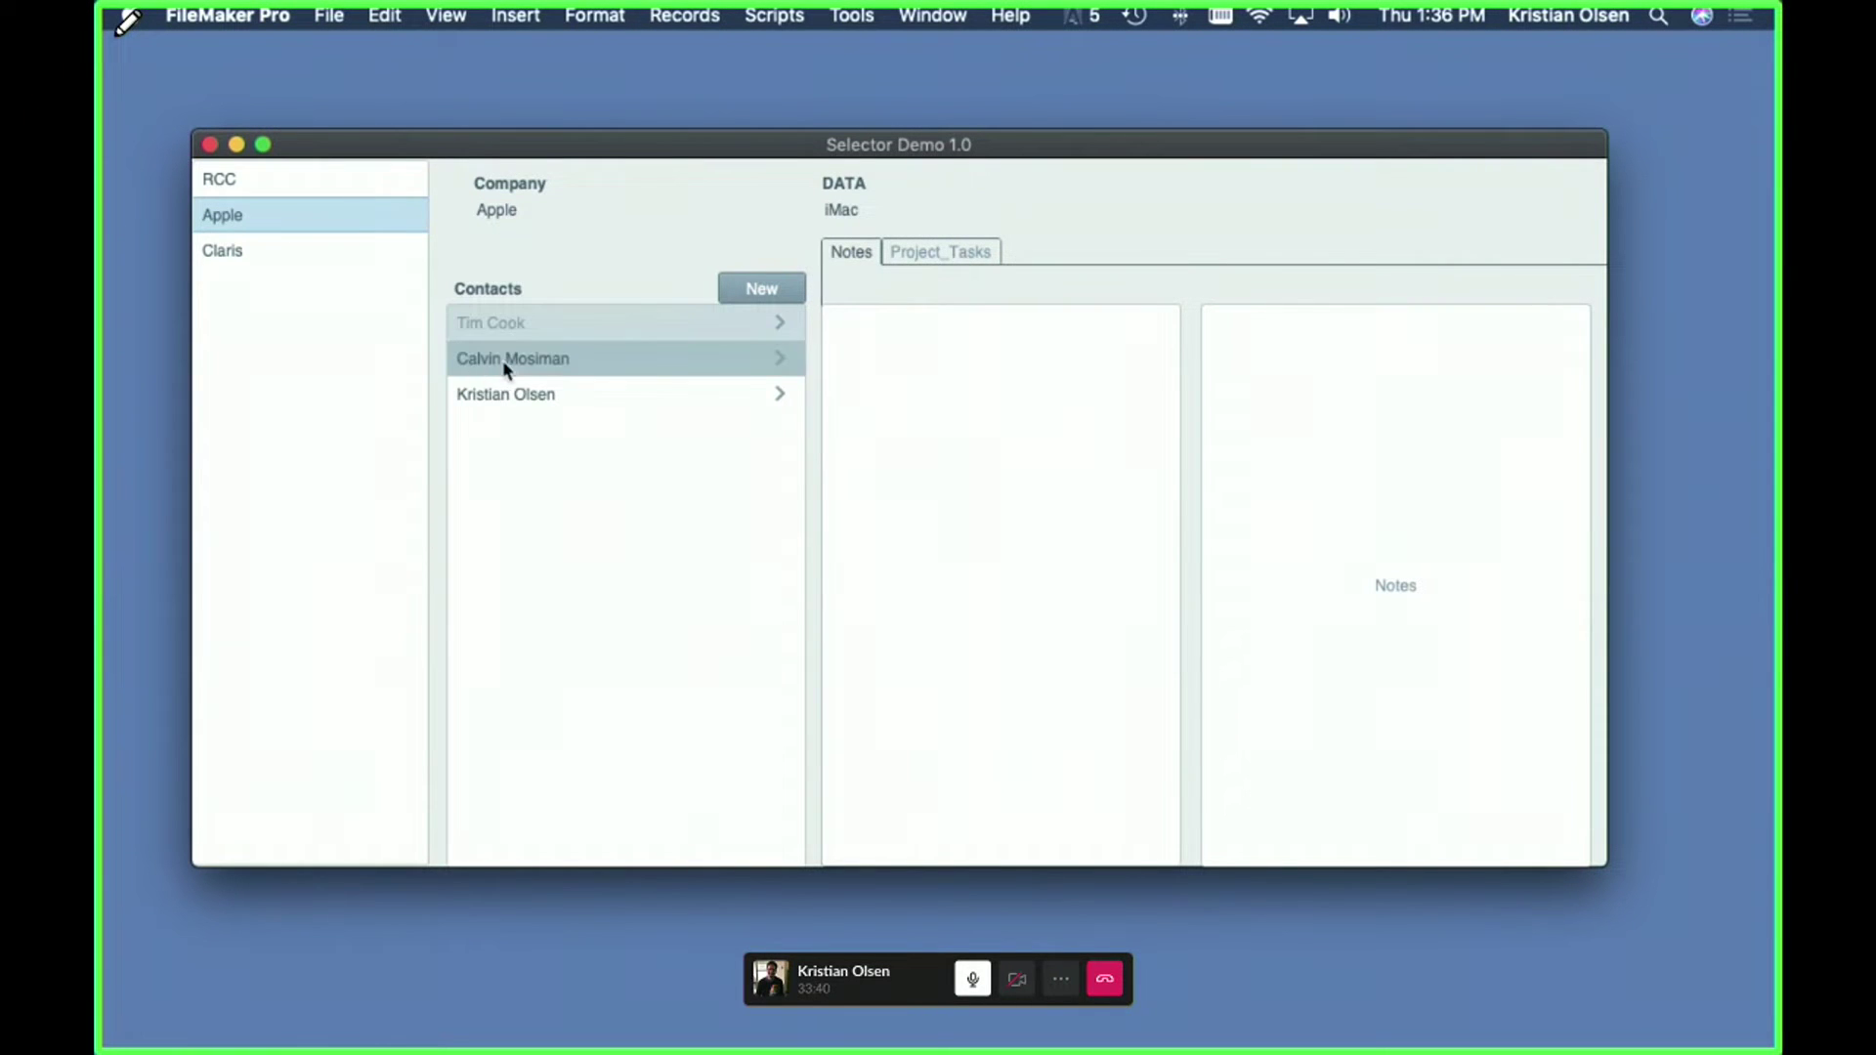
click(224, 254)
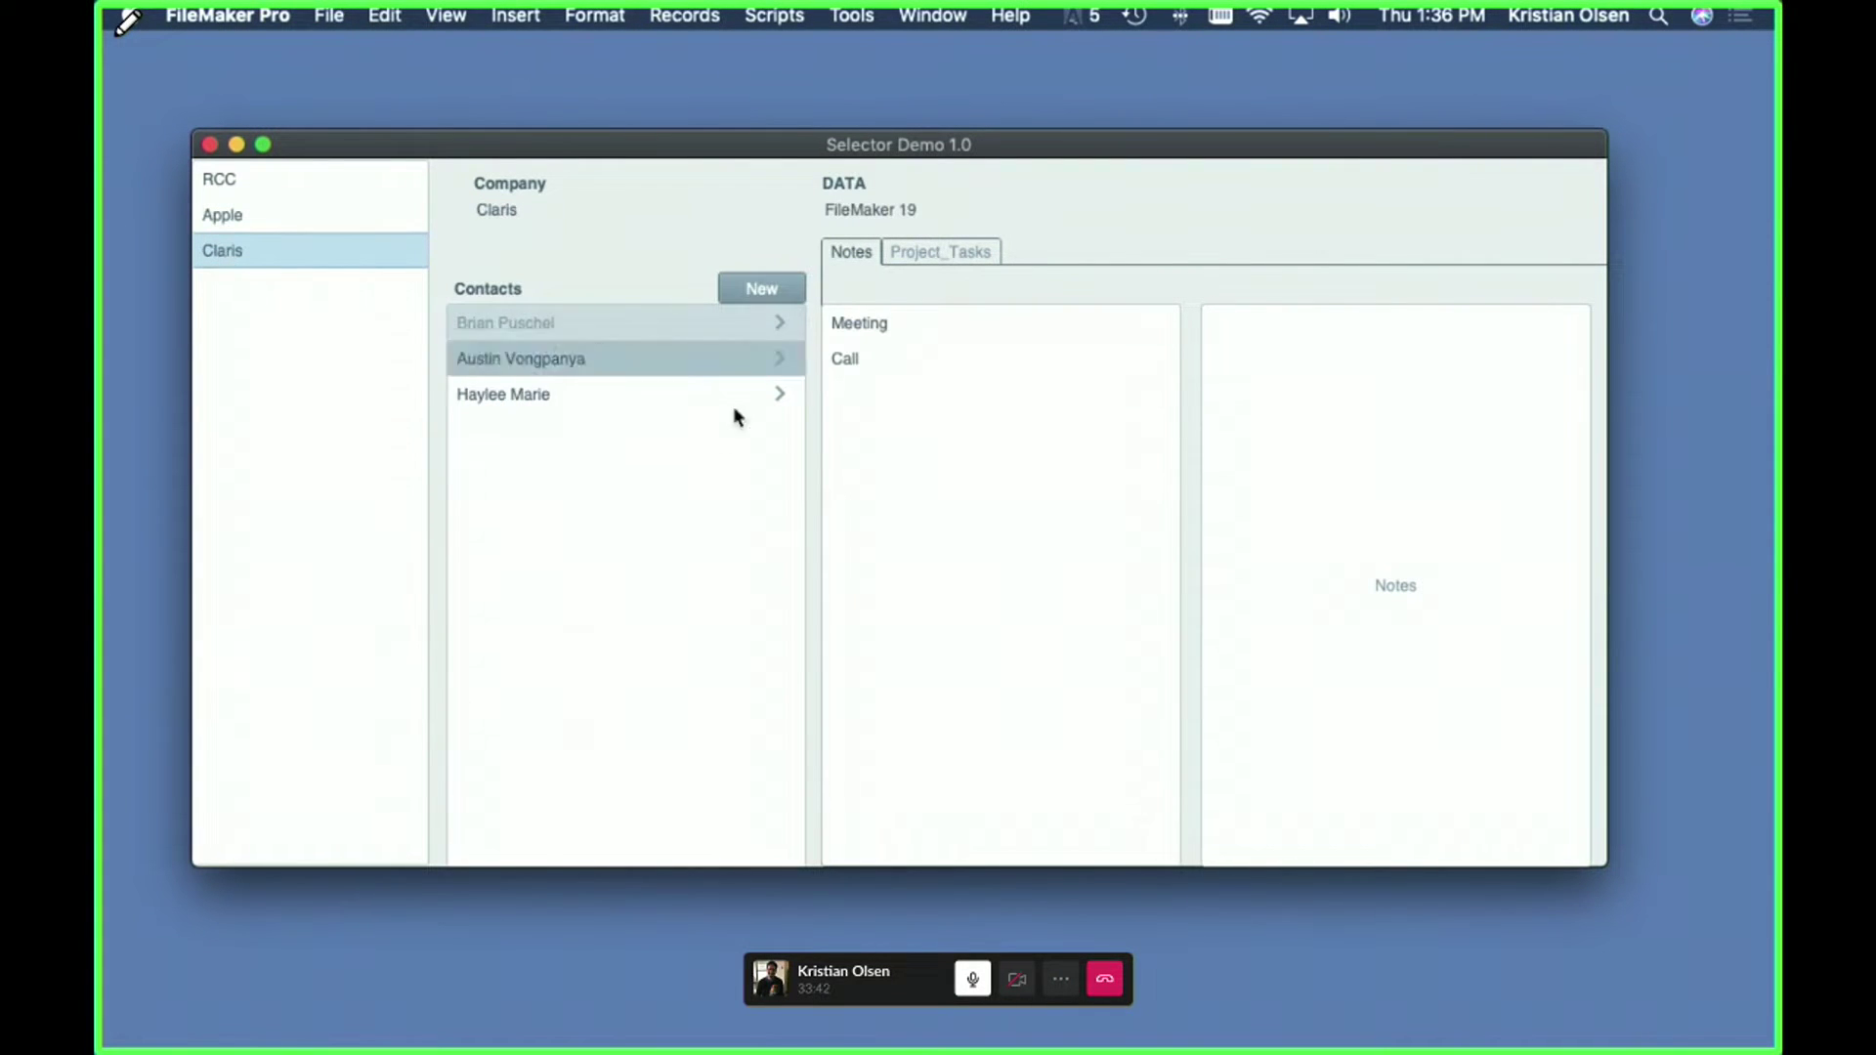
click(309, 186)
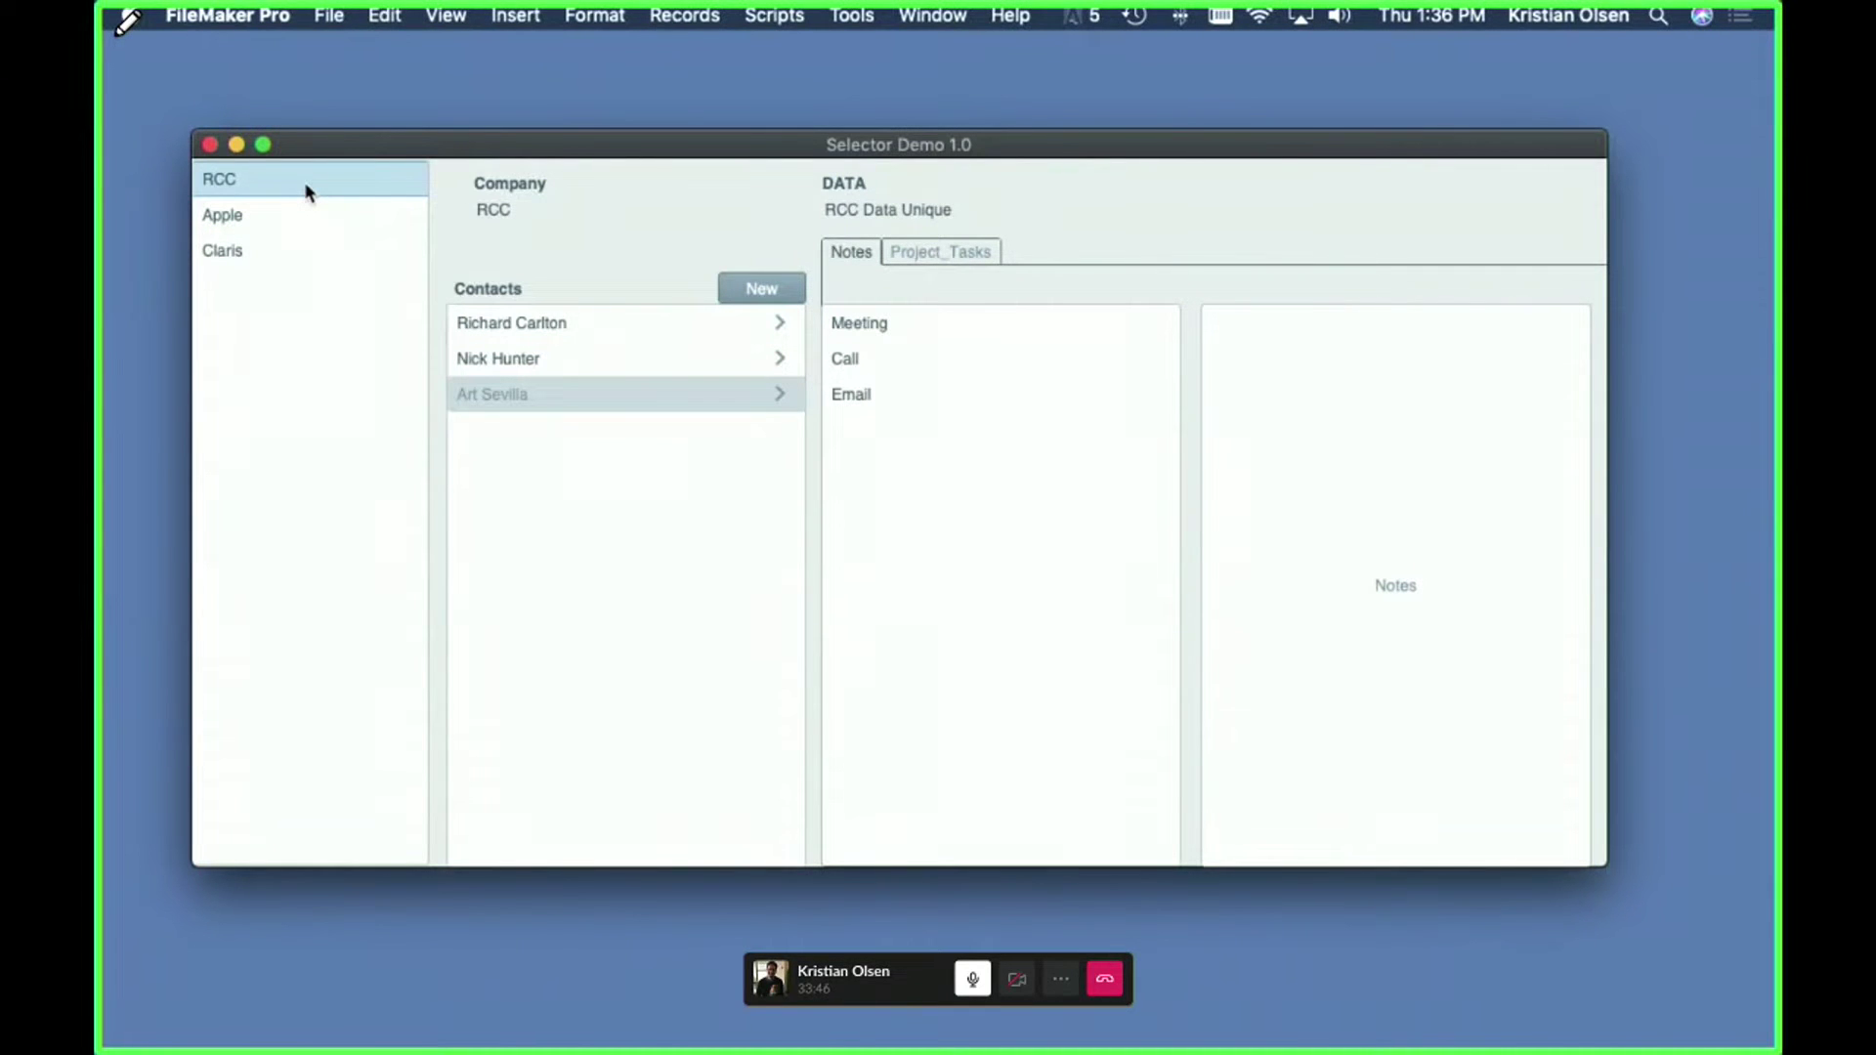
click(508, 322)
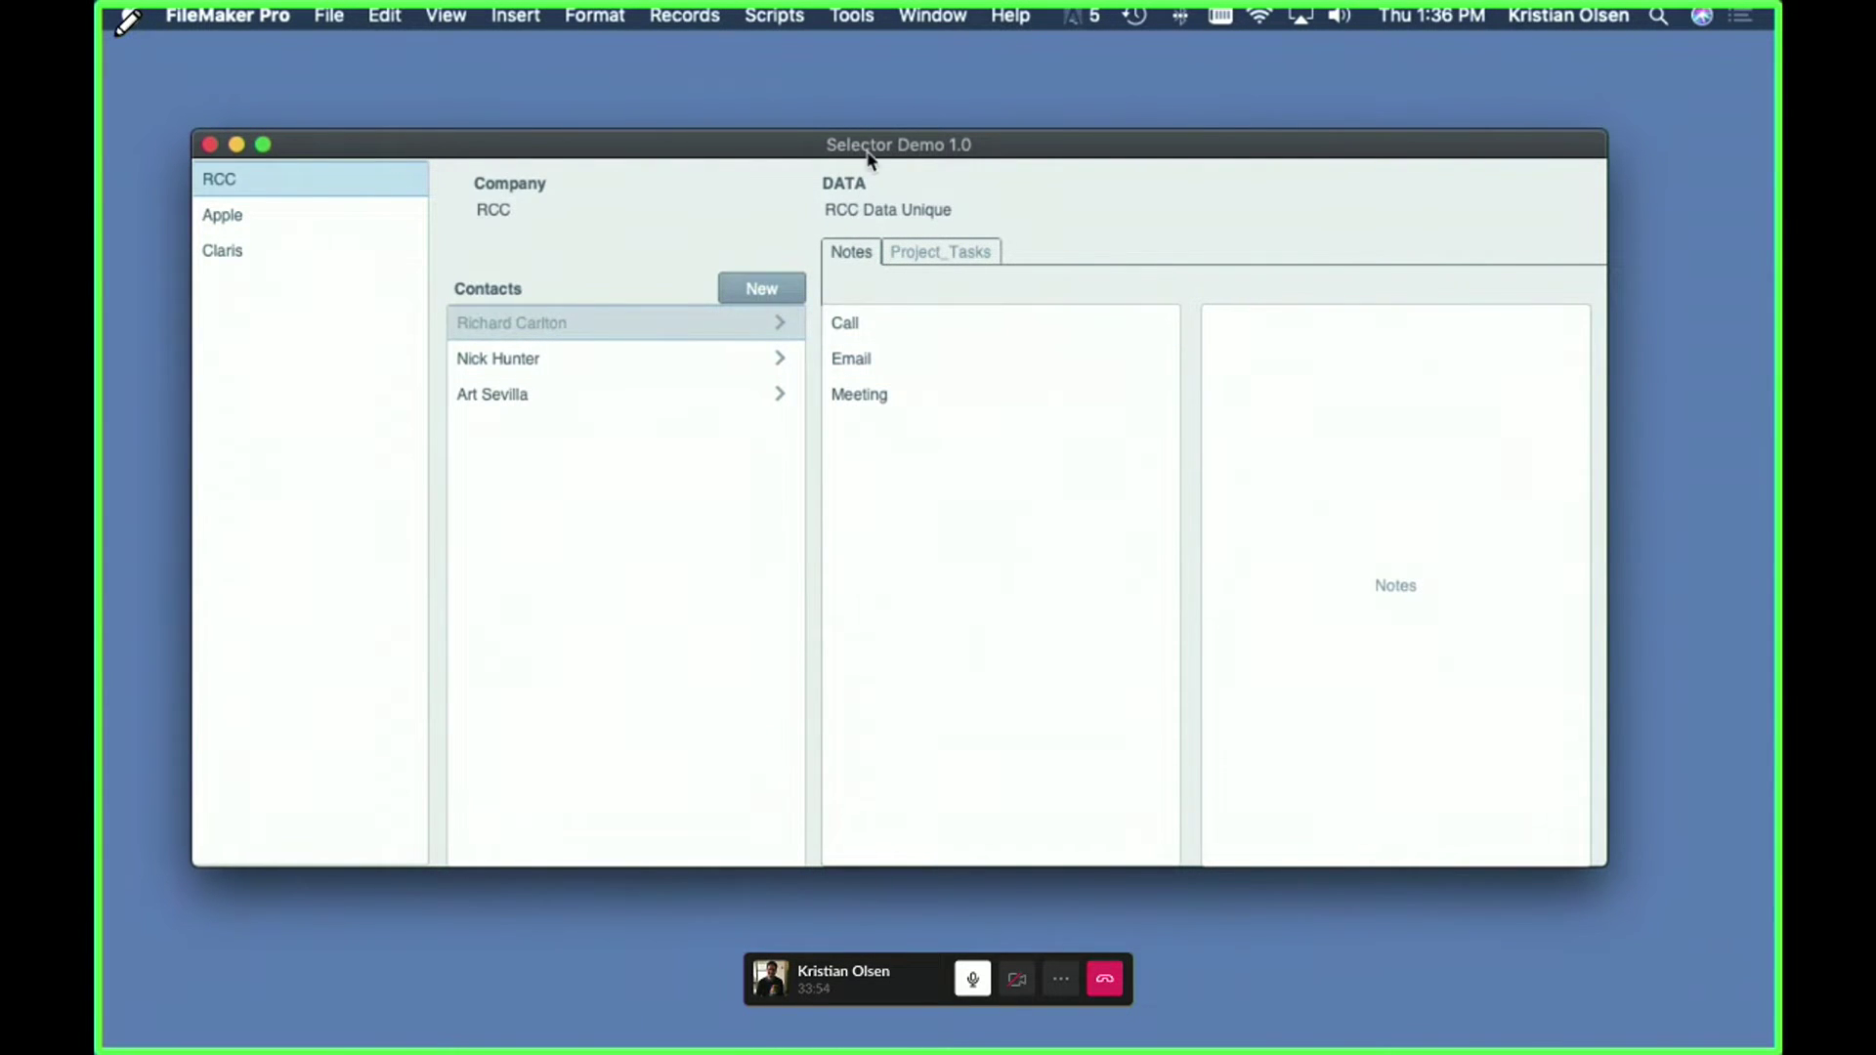
- Reposition the window and select the Meeting note to display 'Stream presentation practice'
drag(868, 158, 838, 132)
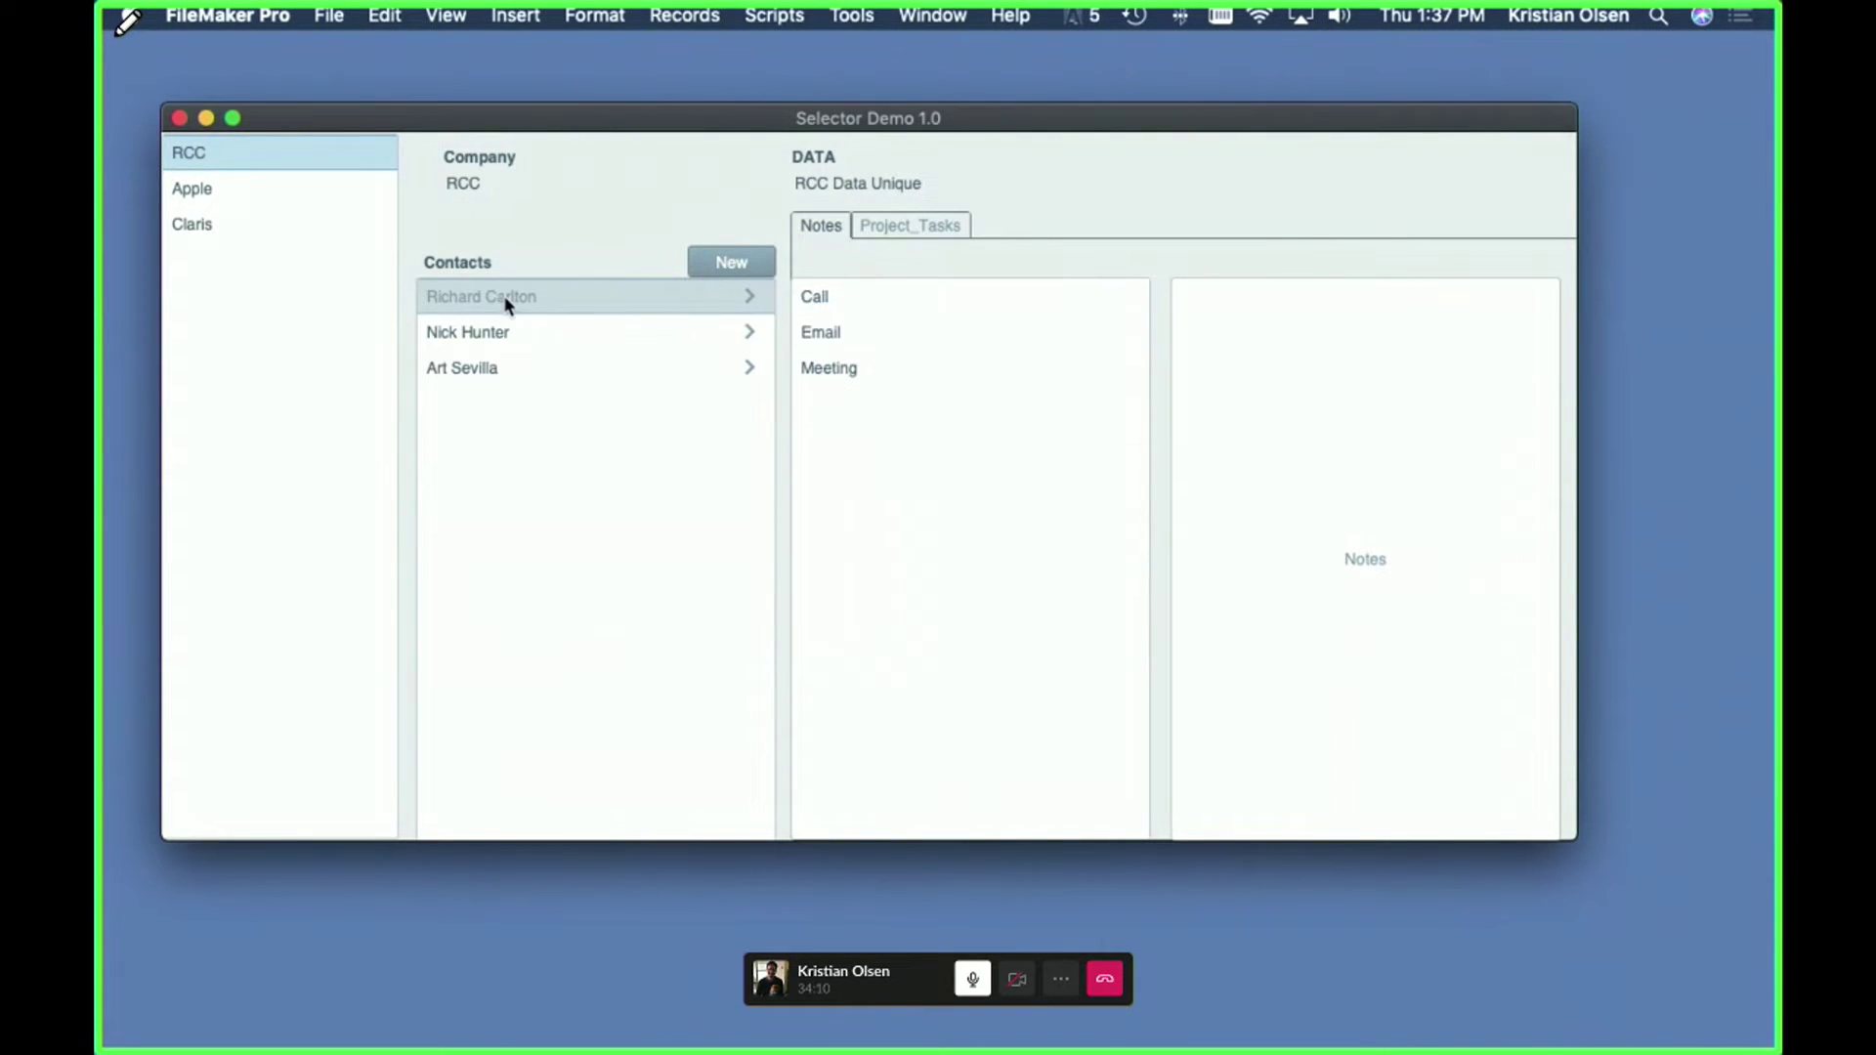
click(830, 371)
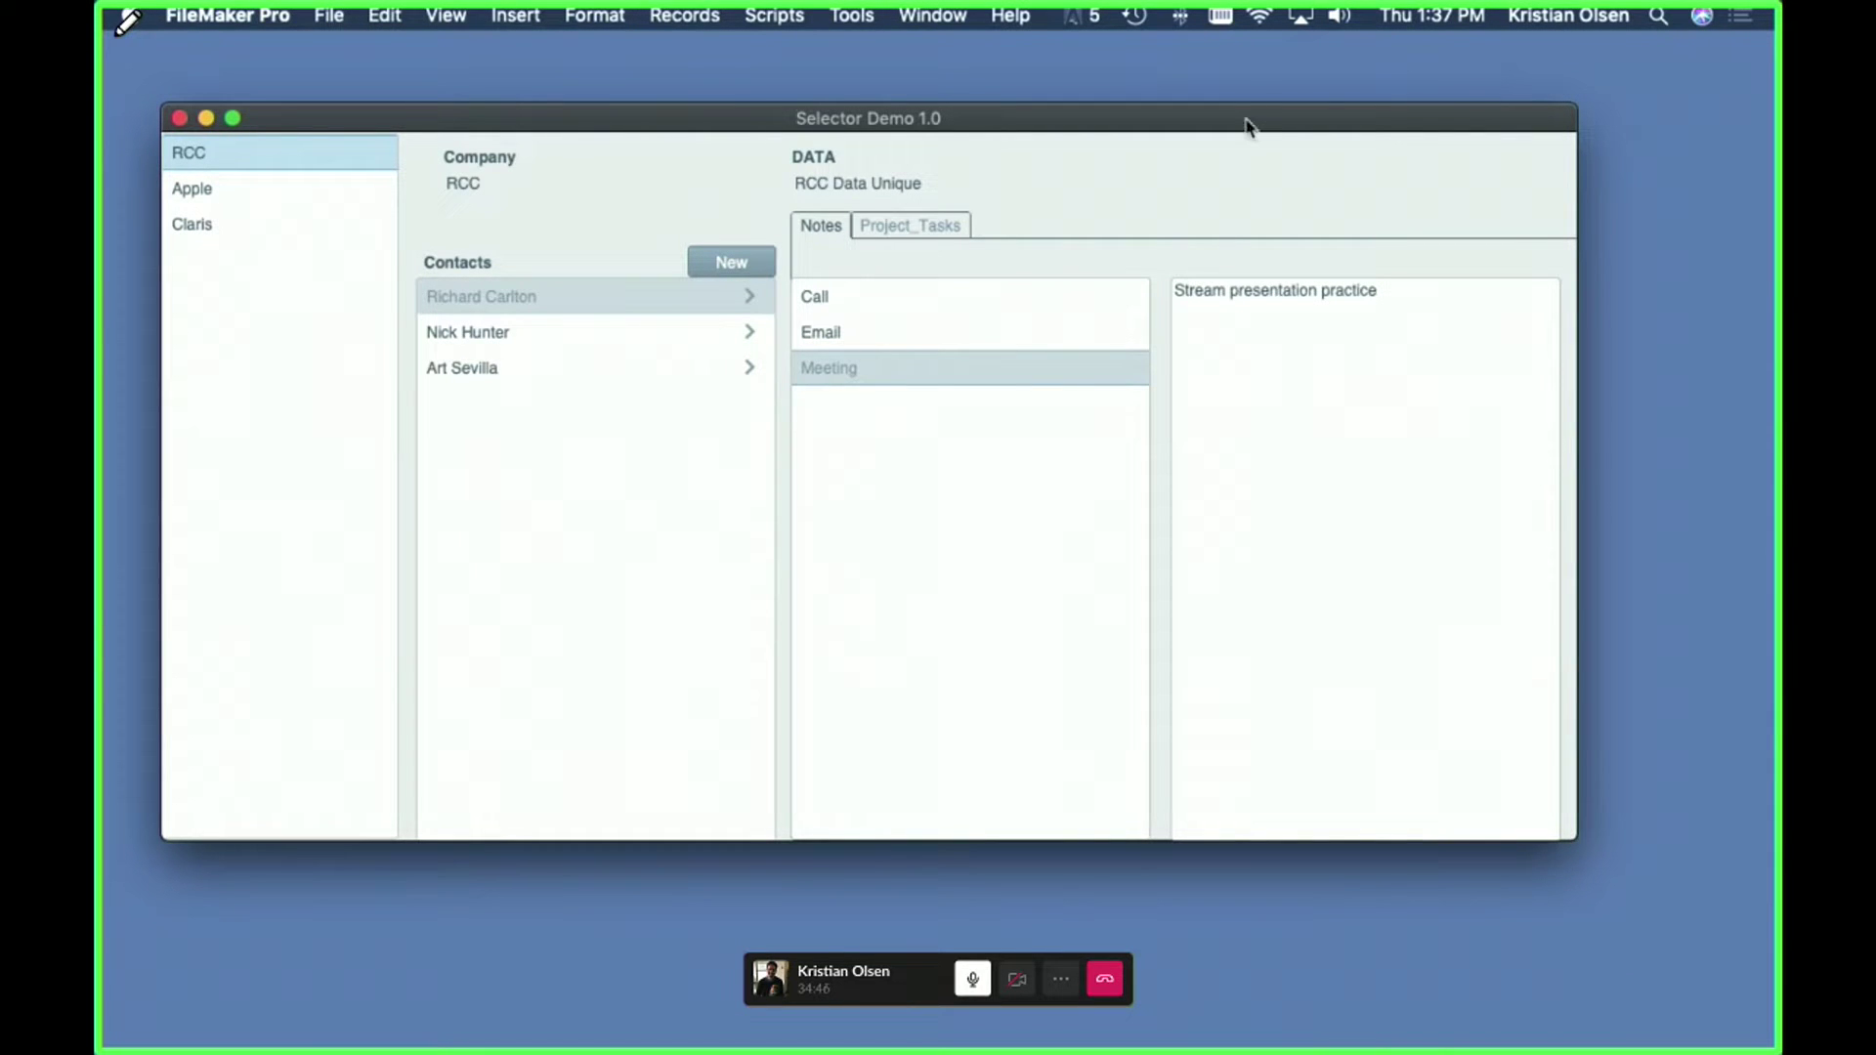
drag(1248, 125, 1238, 165)
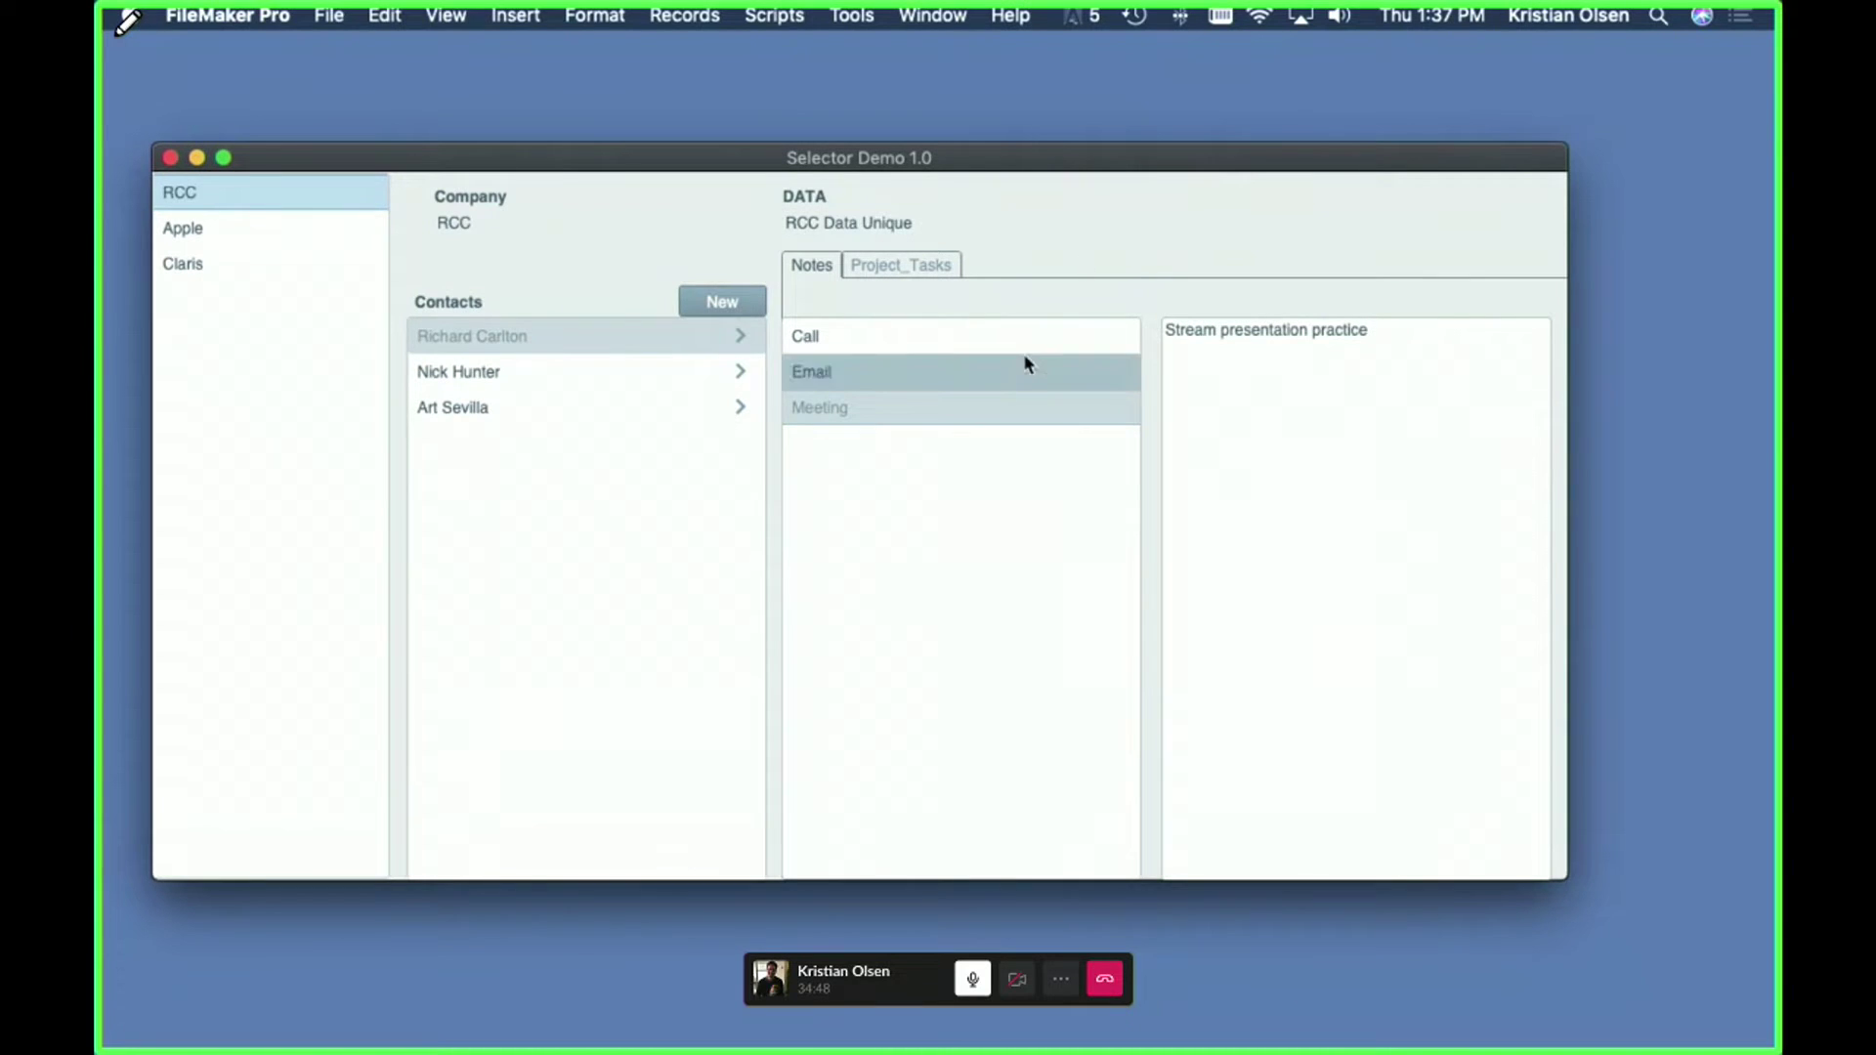
- Clear 'Hide object when' on the _id_Selected_Contact and _id_Selected_Note fields and save the layout
key(super+l)
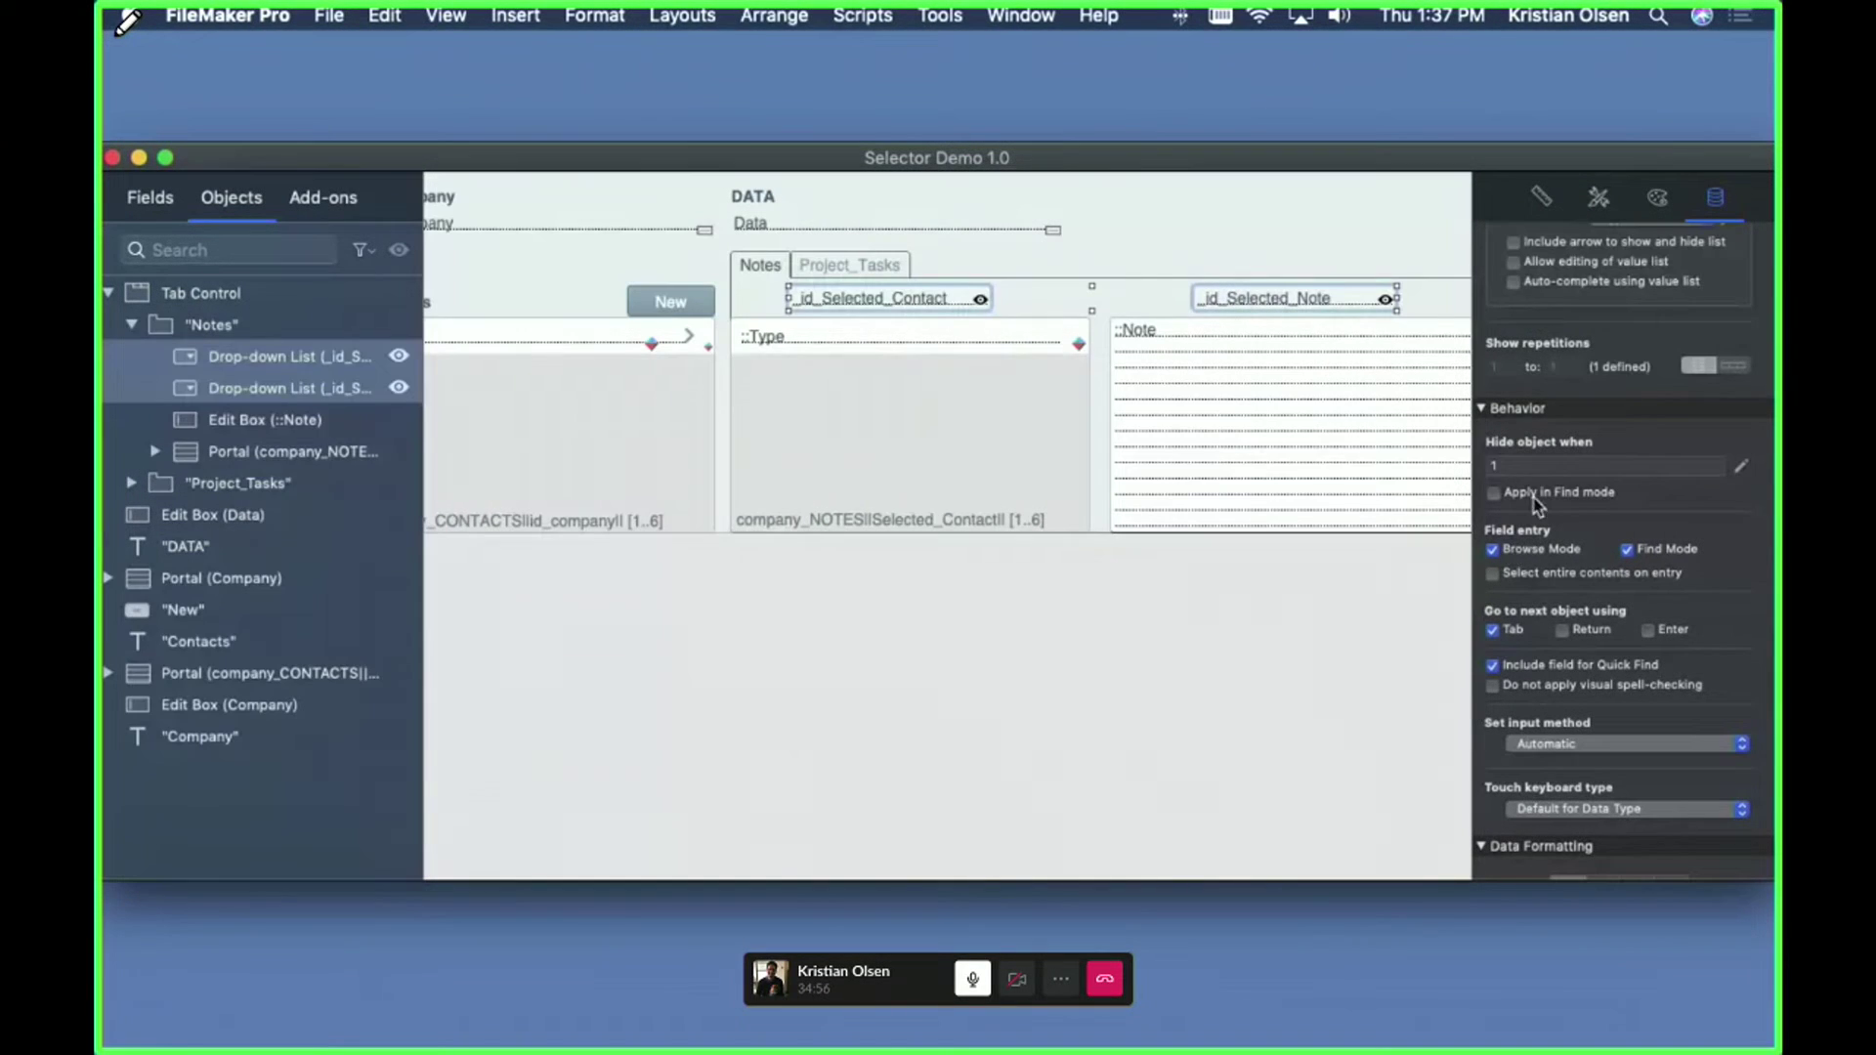
click(1536, 467)
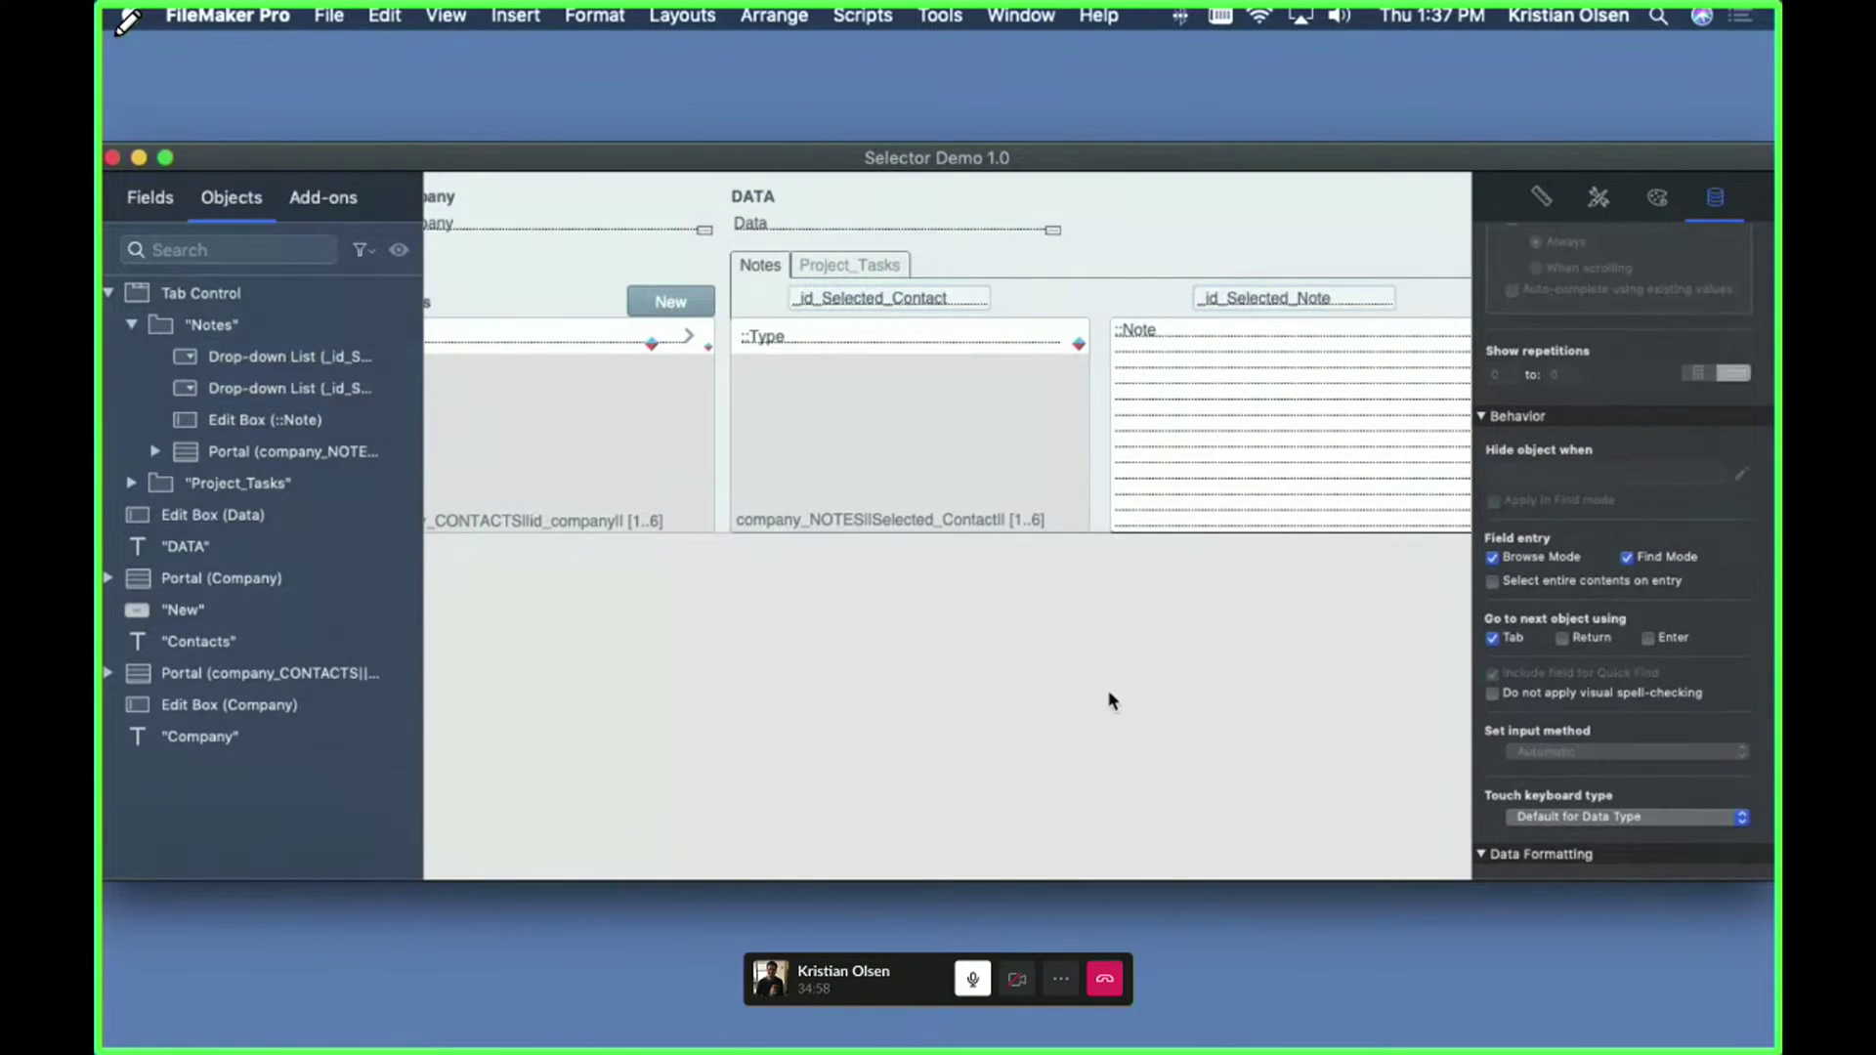
key(super+b)
key(Return)
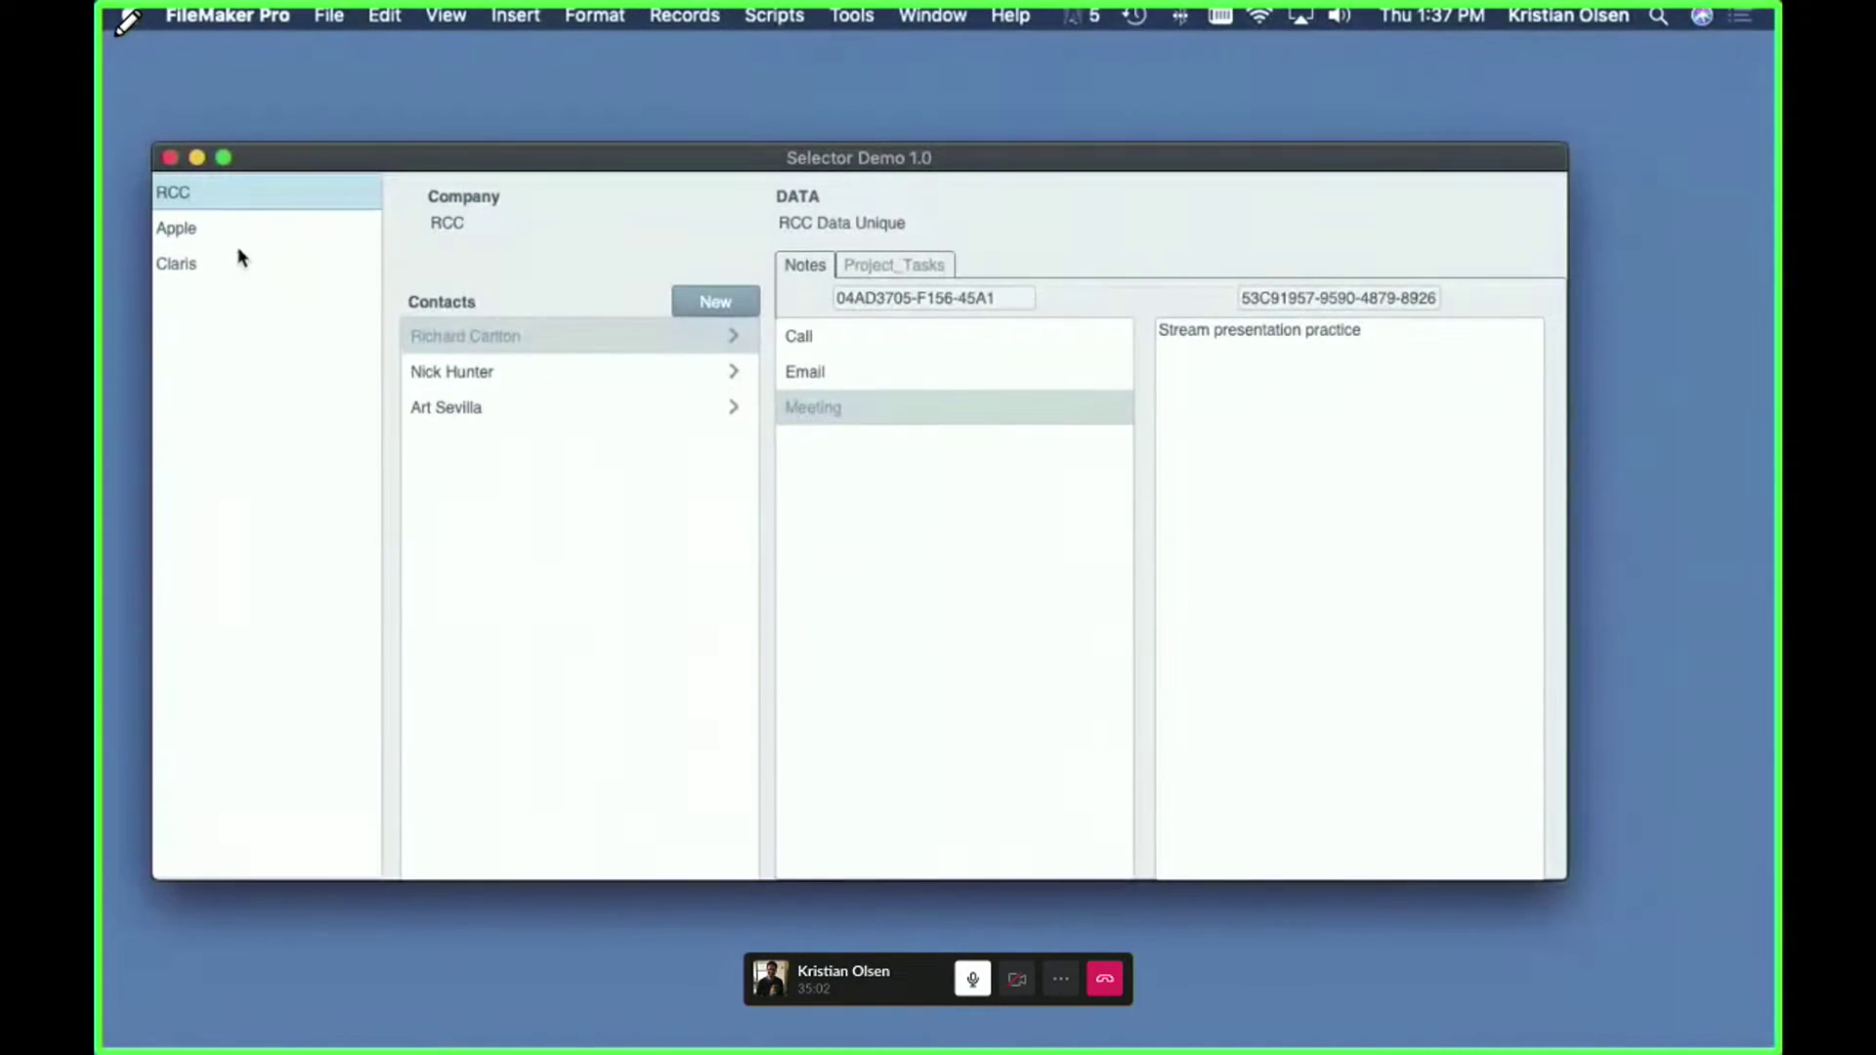
- Step through RCC's three contacts to check each one's notes and ID values
click(188, 227)
click(192, 196)
click(460, 370)
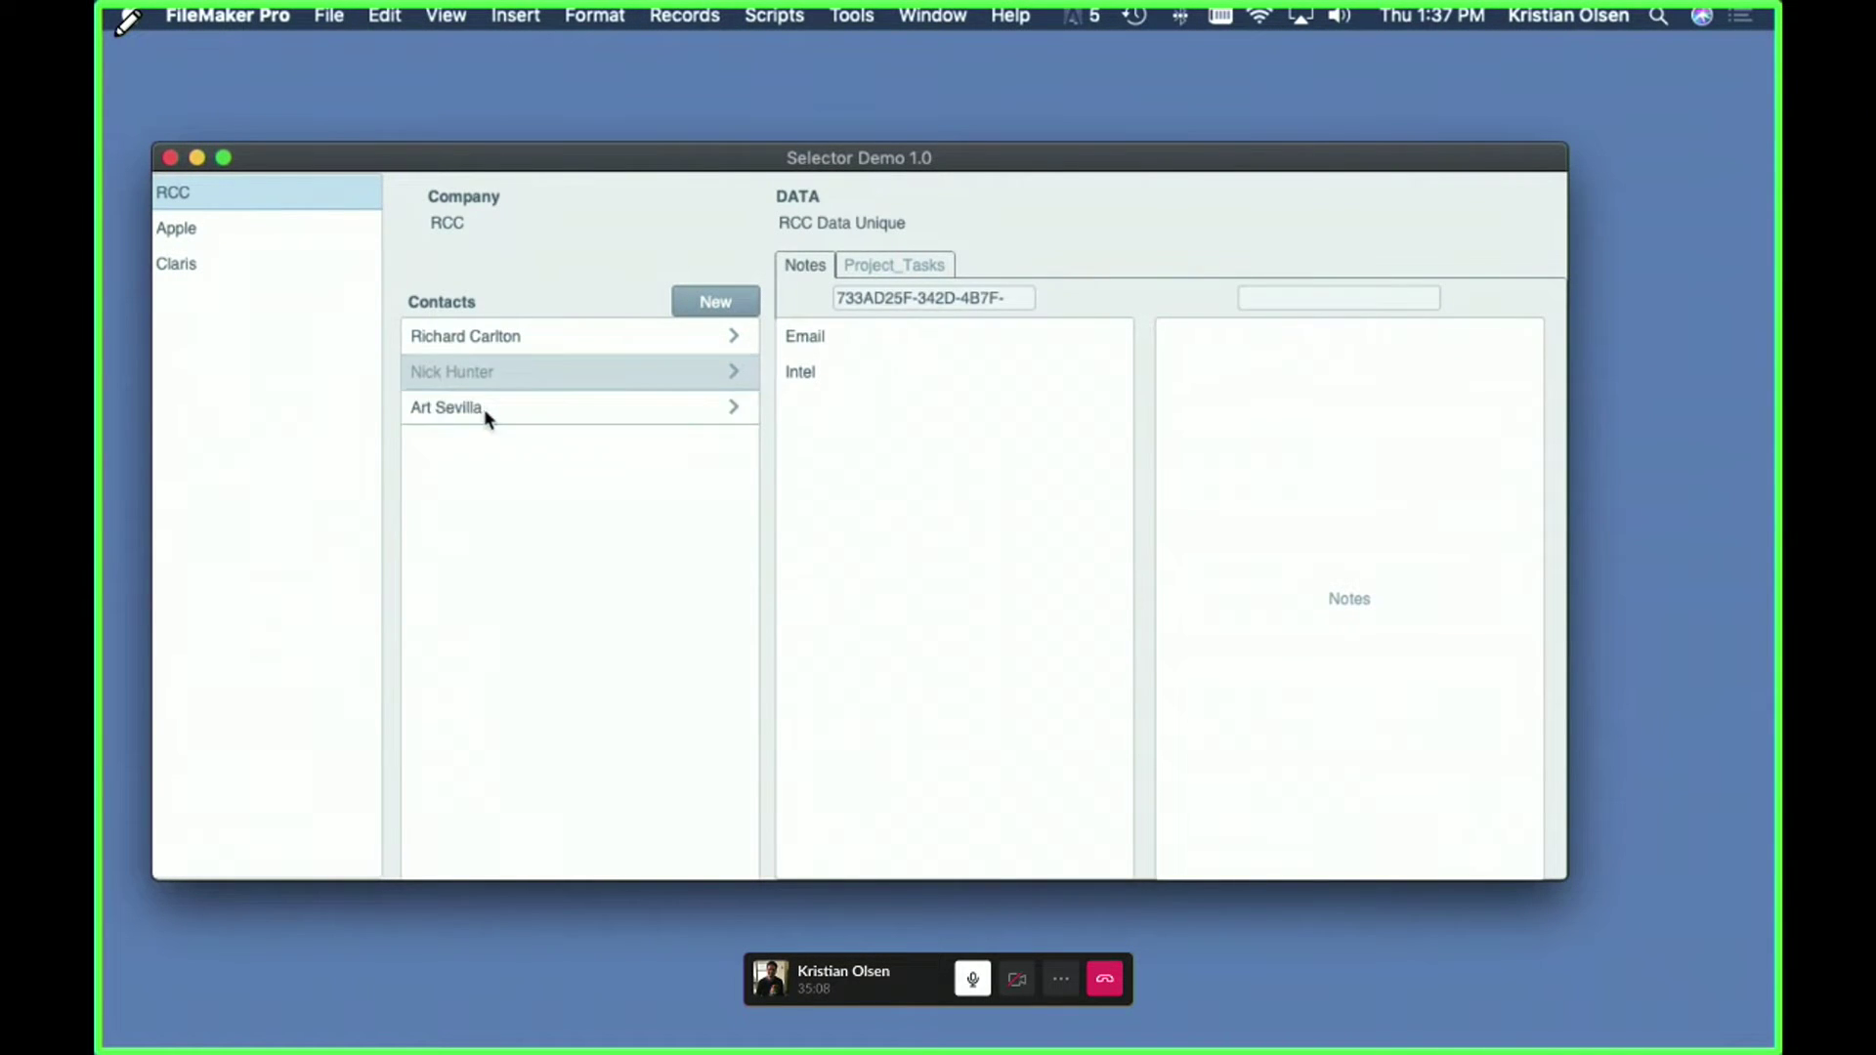
click(483, 408)
click(495, 341)
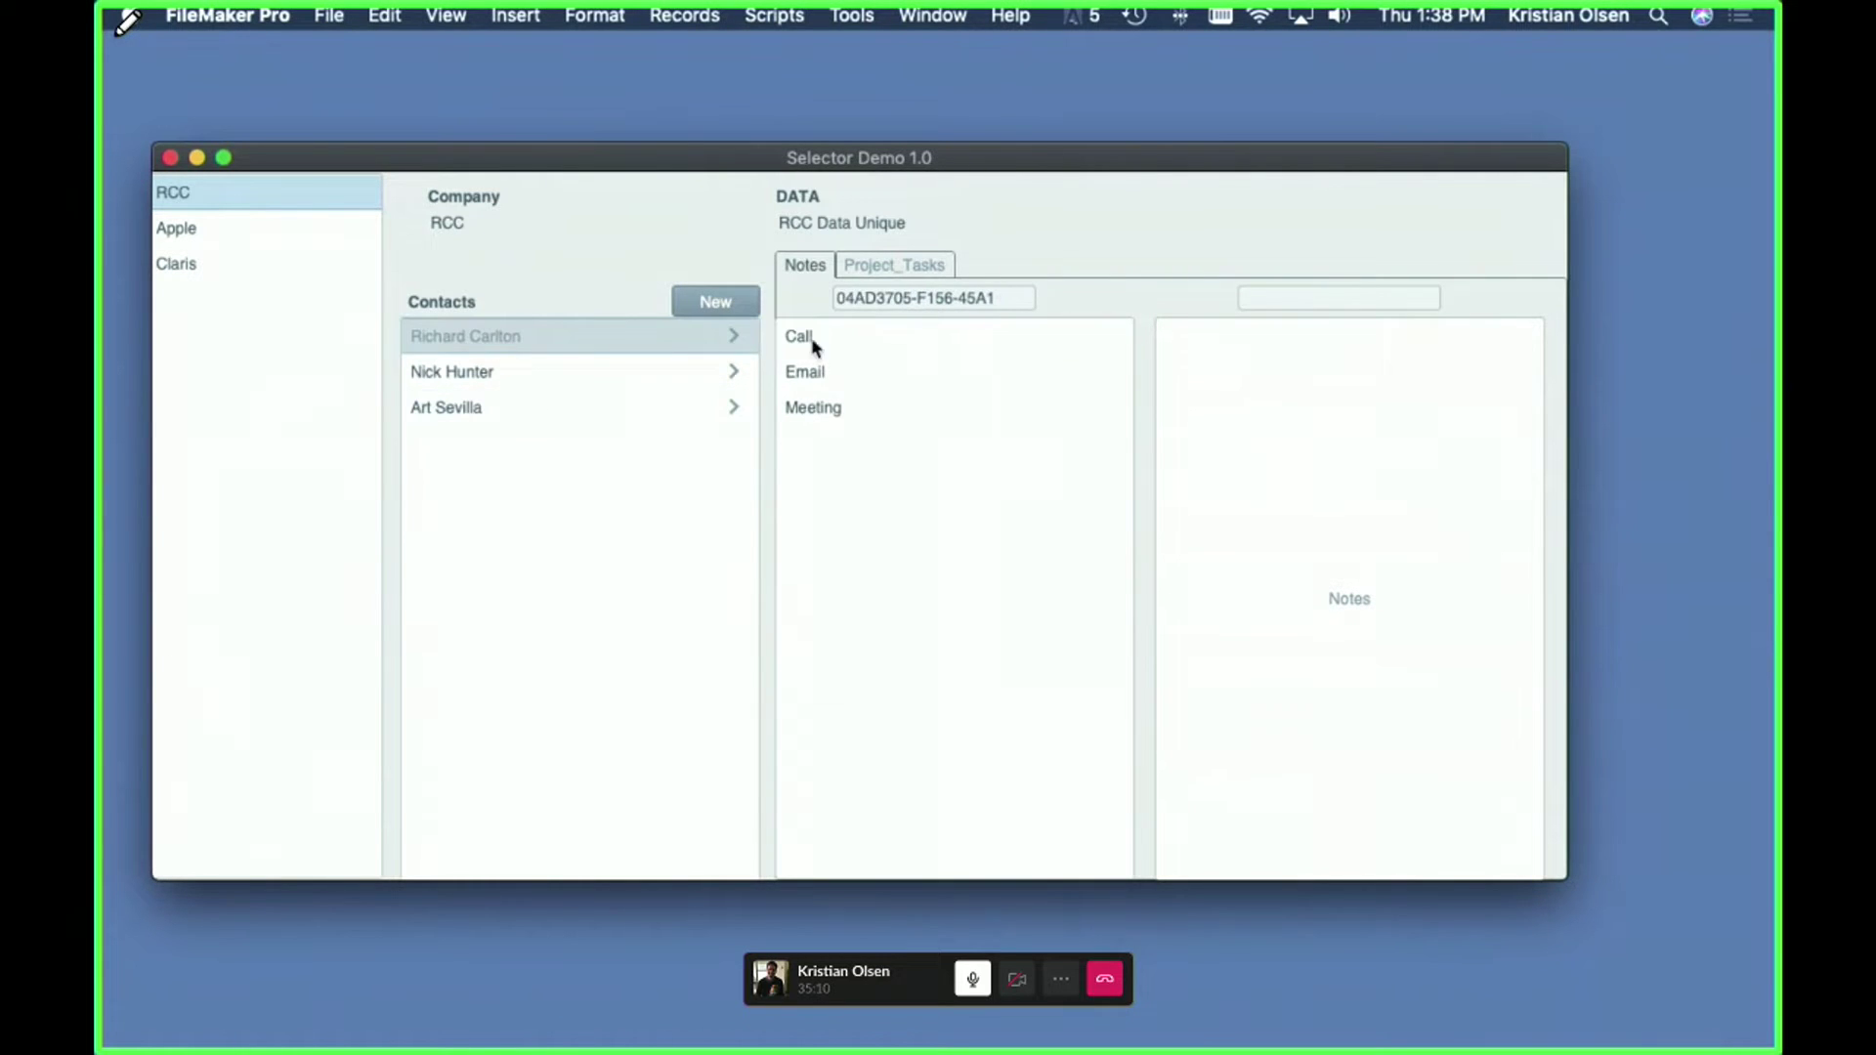
click(445, 377)
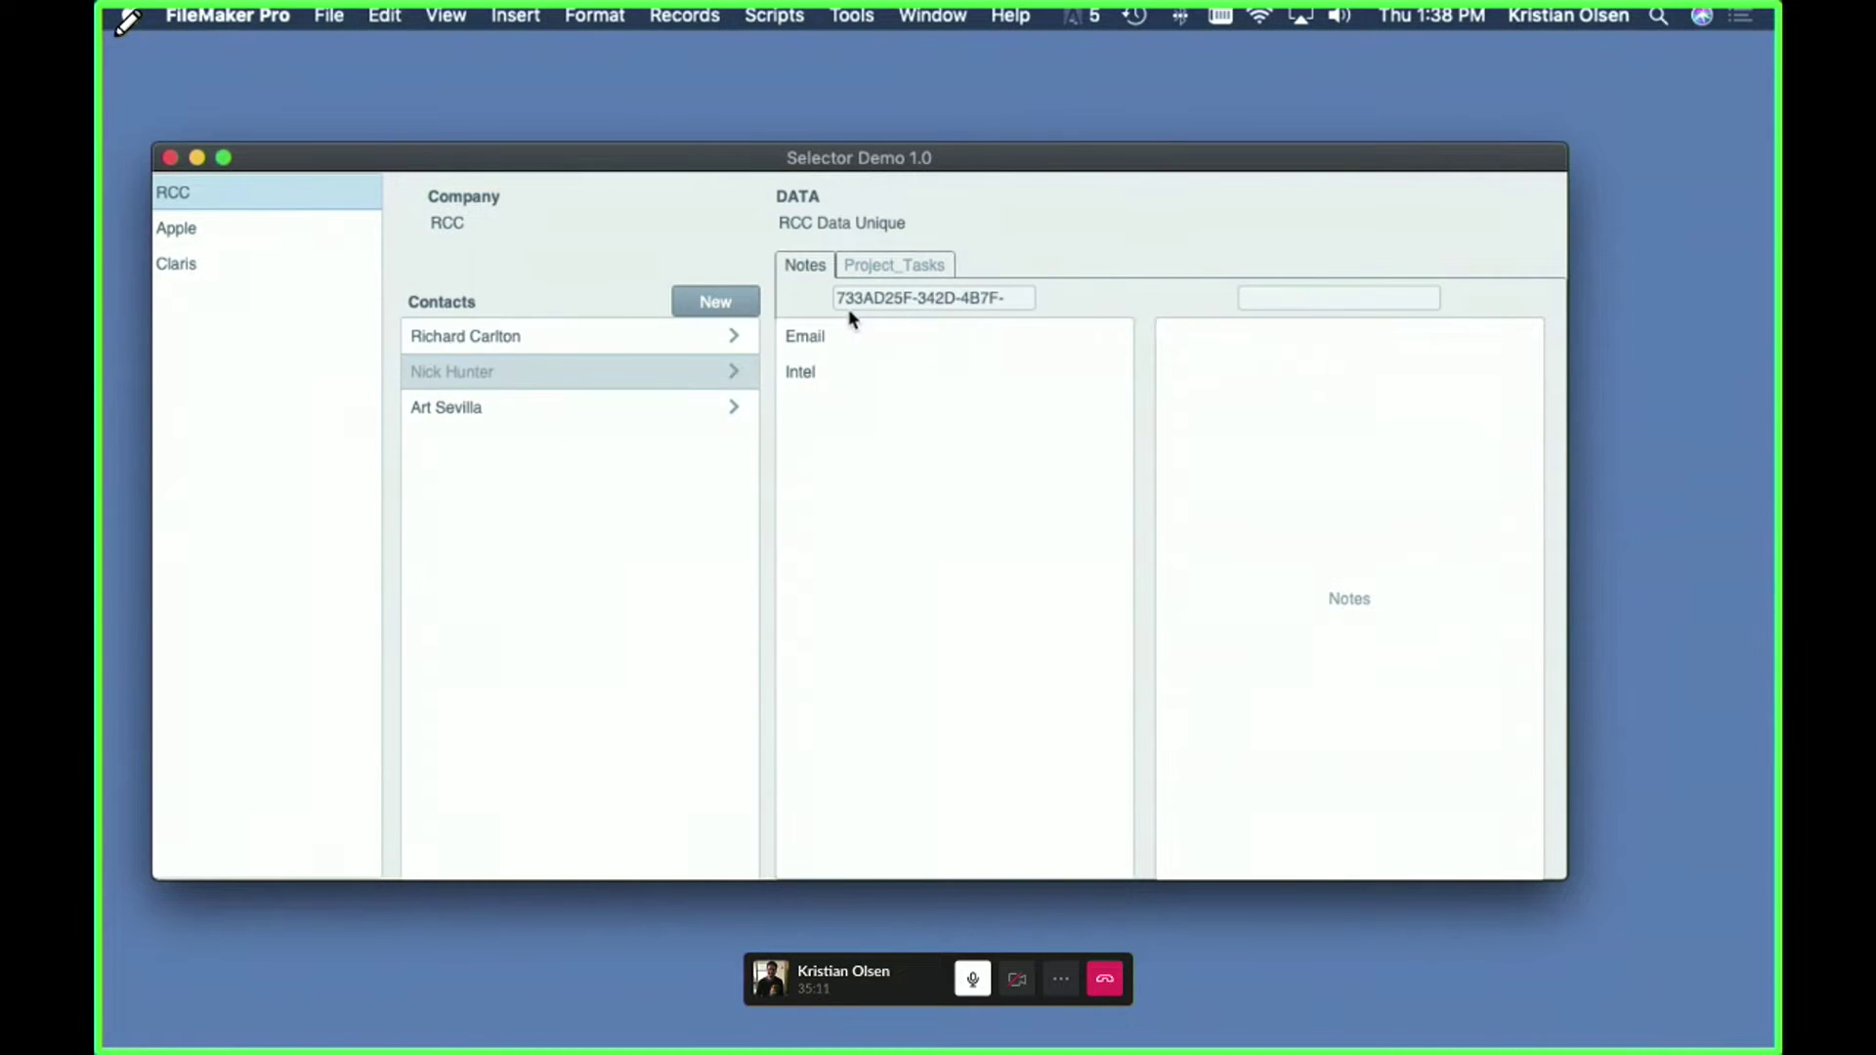
click(436, 412)
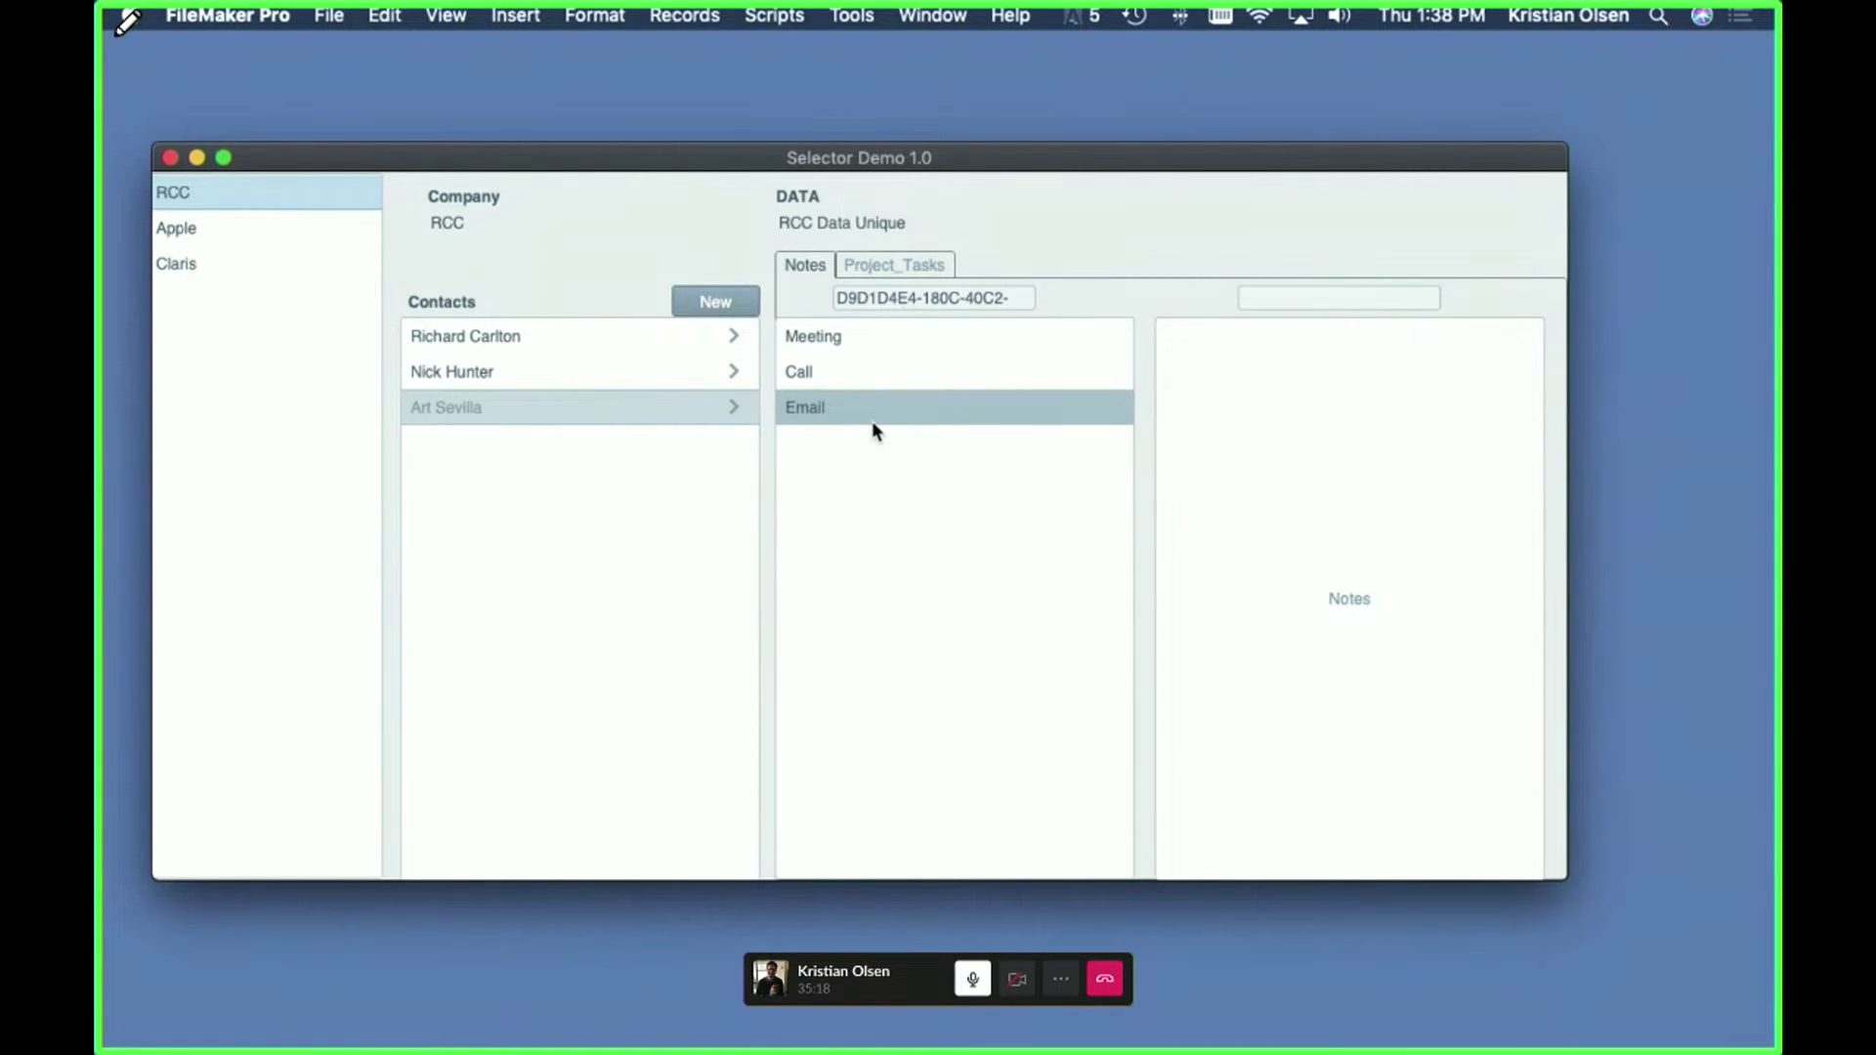
key(super+shift+d)
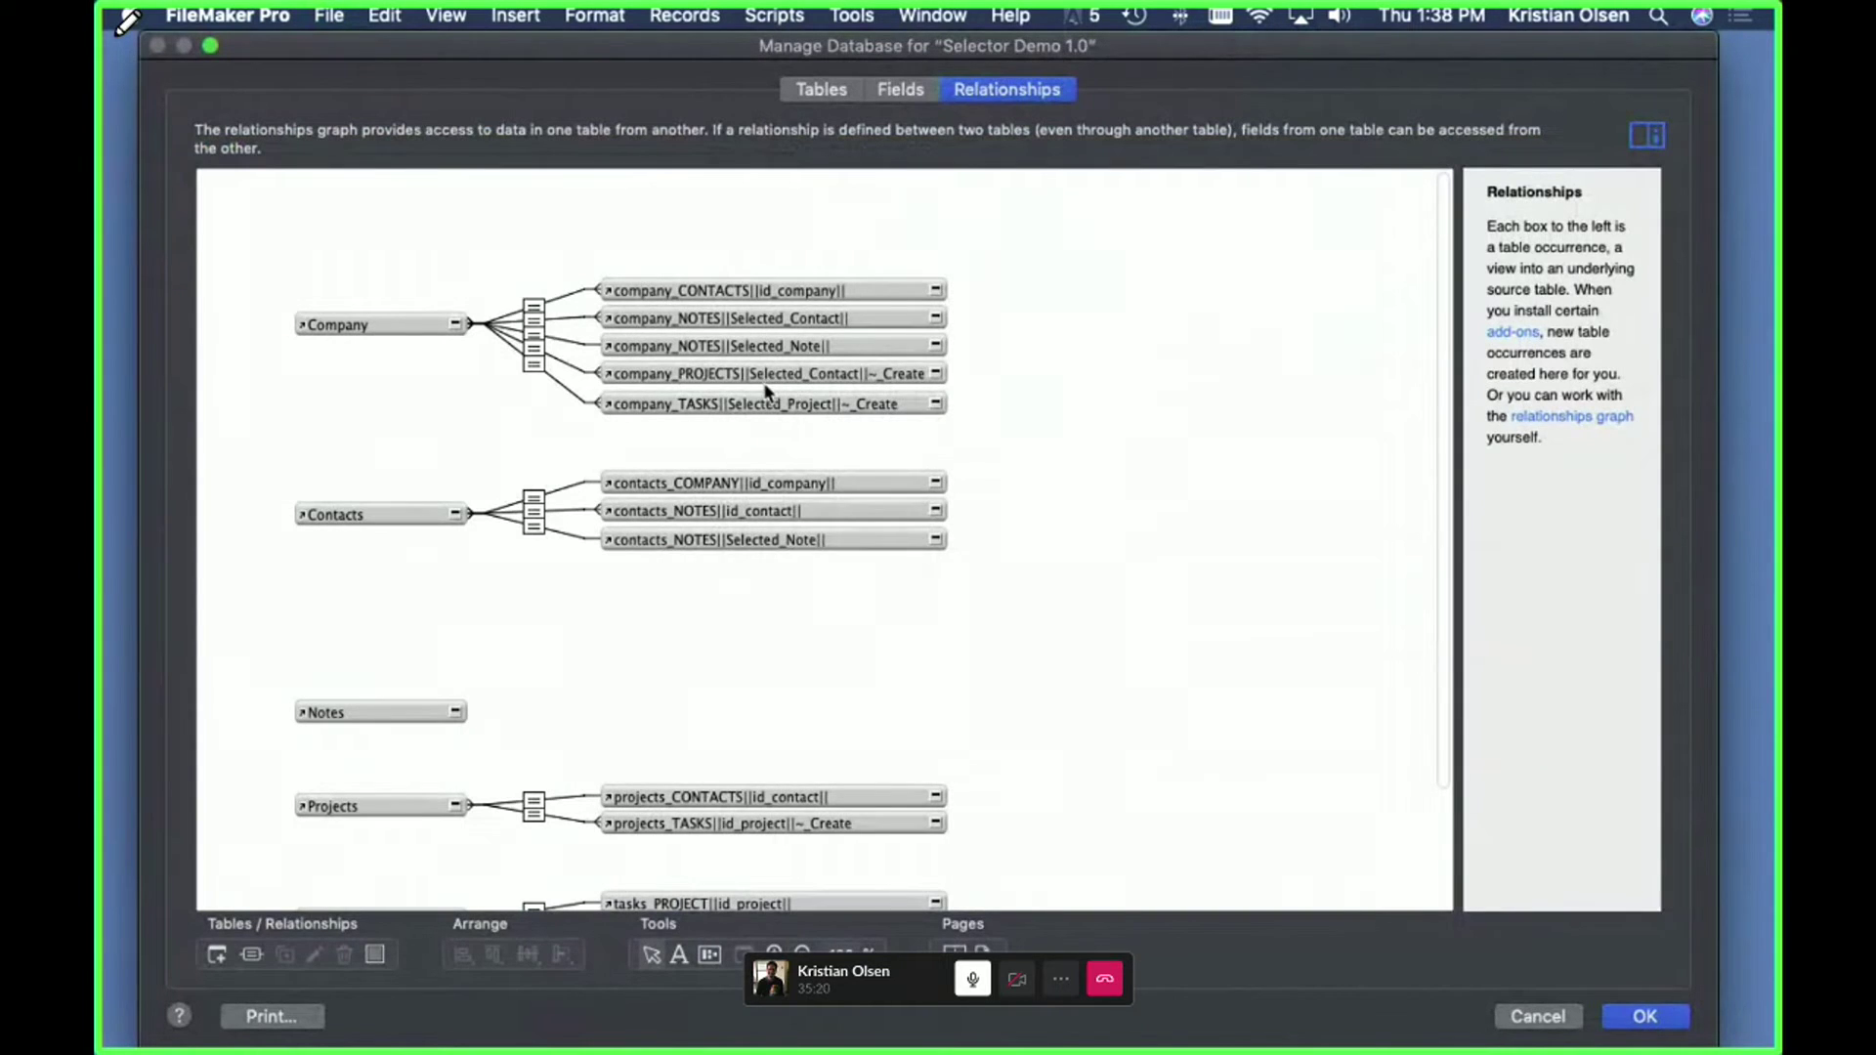
- Rearrange the company_CONTACTS and company_NOTES occurrences on the relationships graph
drag(738, 291, 633, 236)
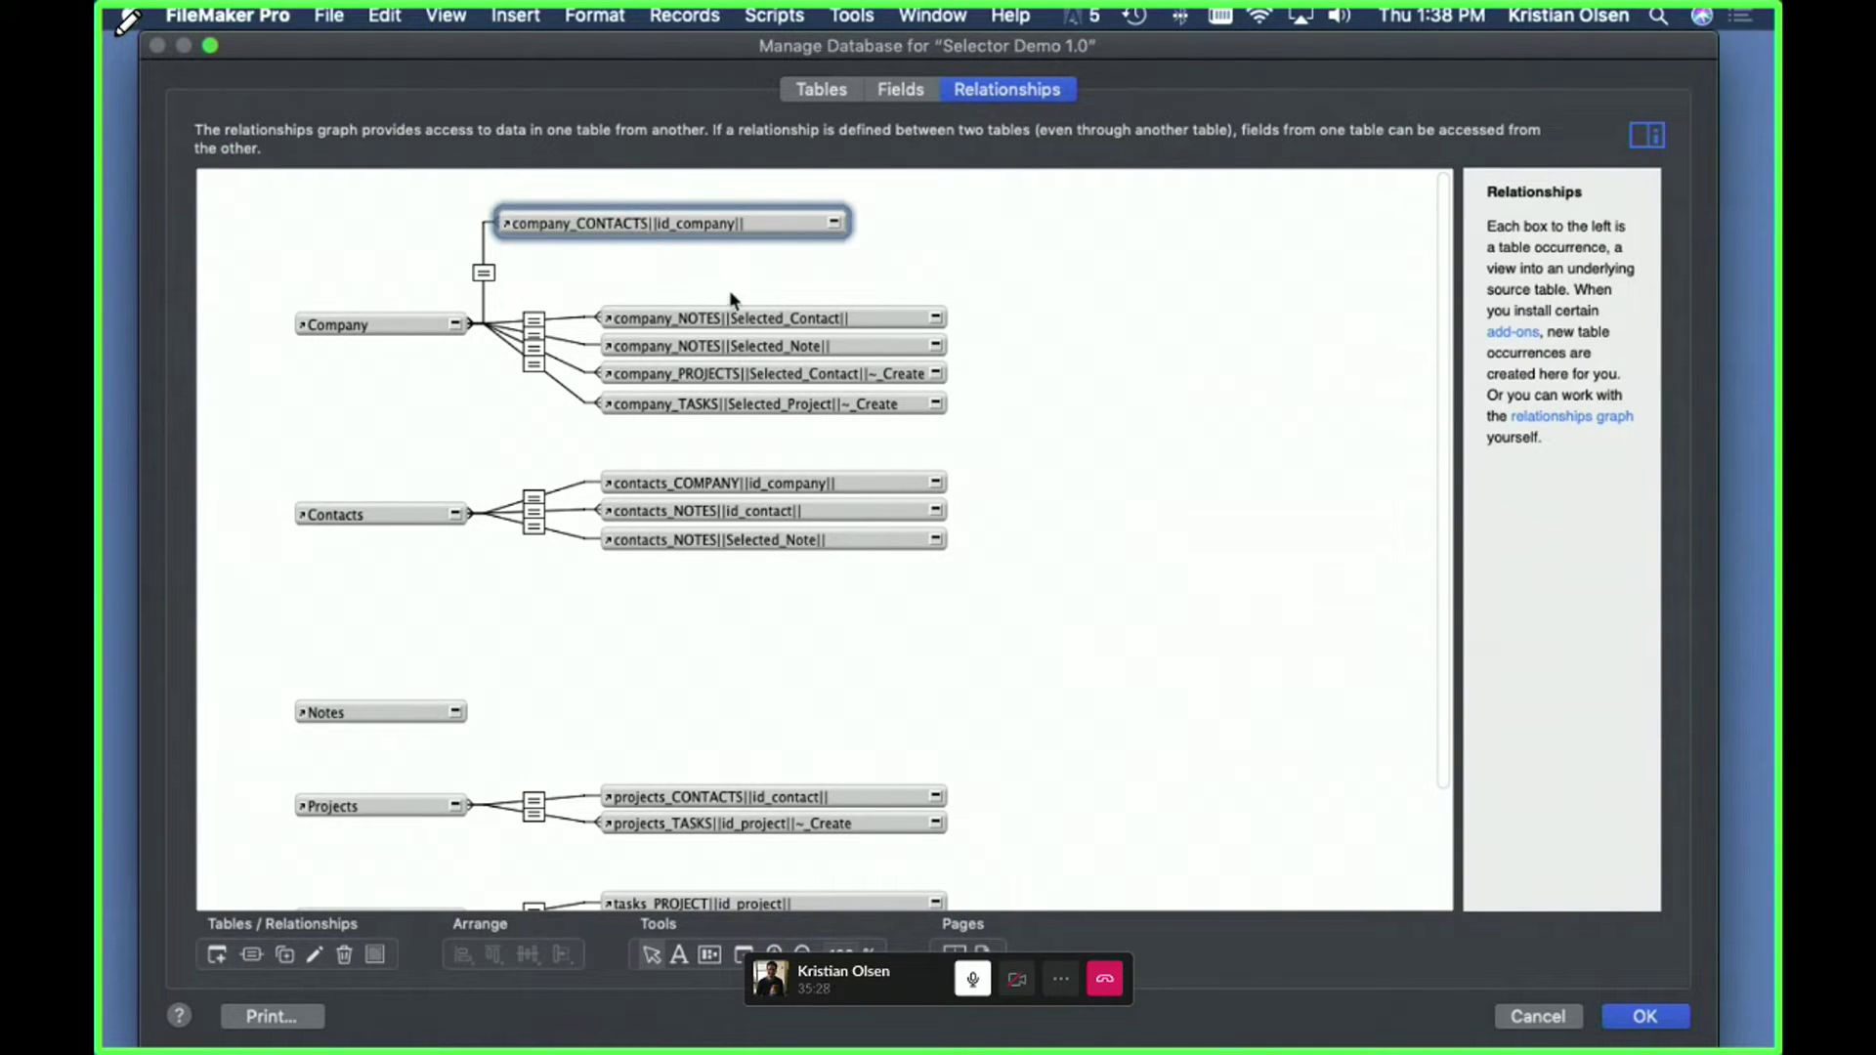
drag(784, 310, 723, 259)
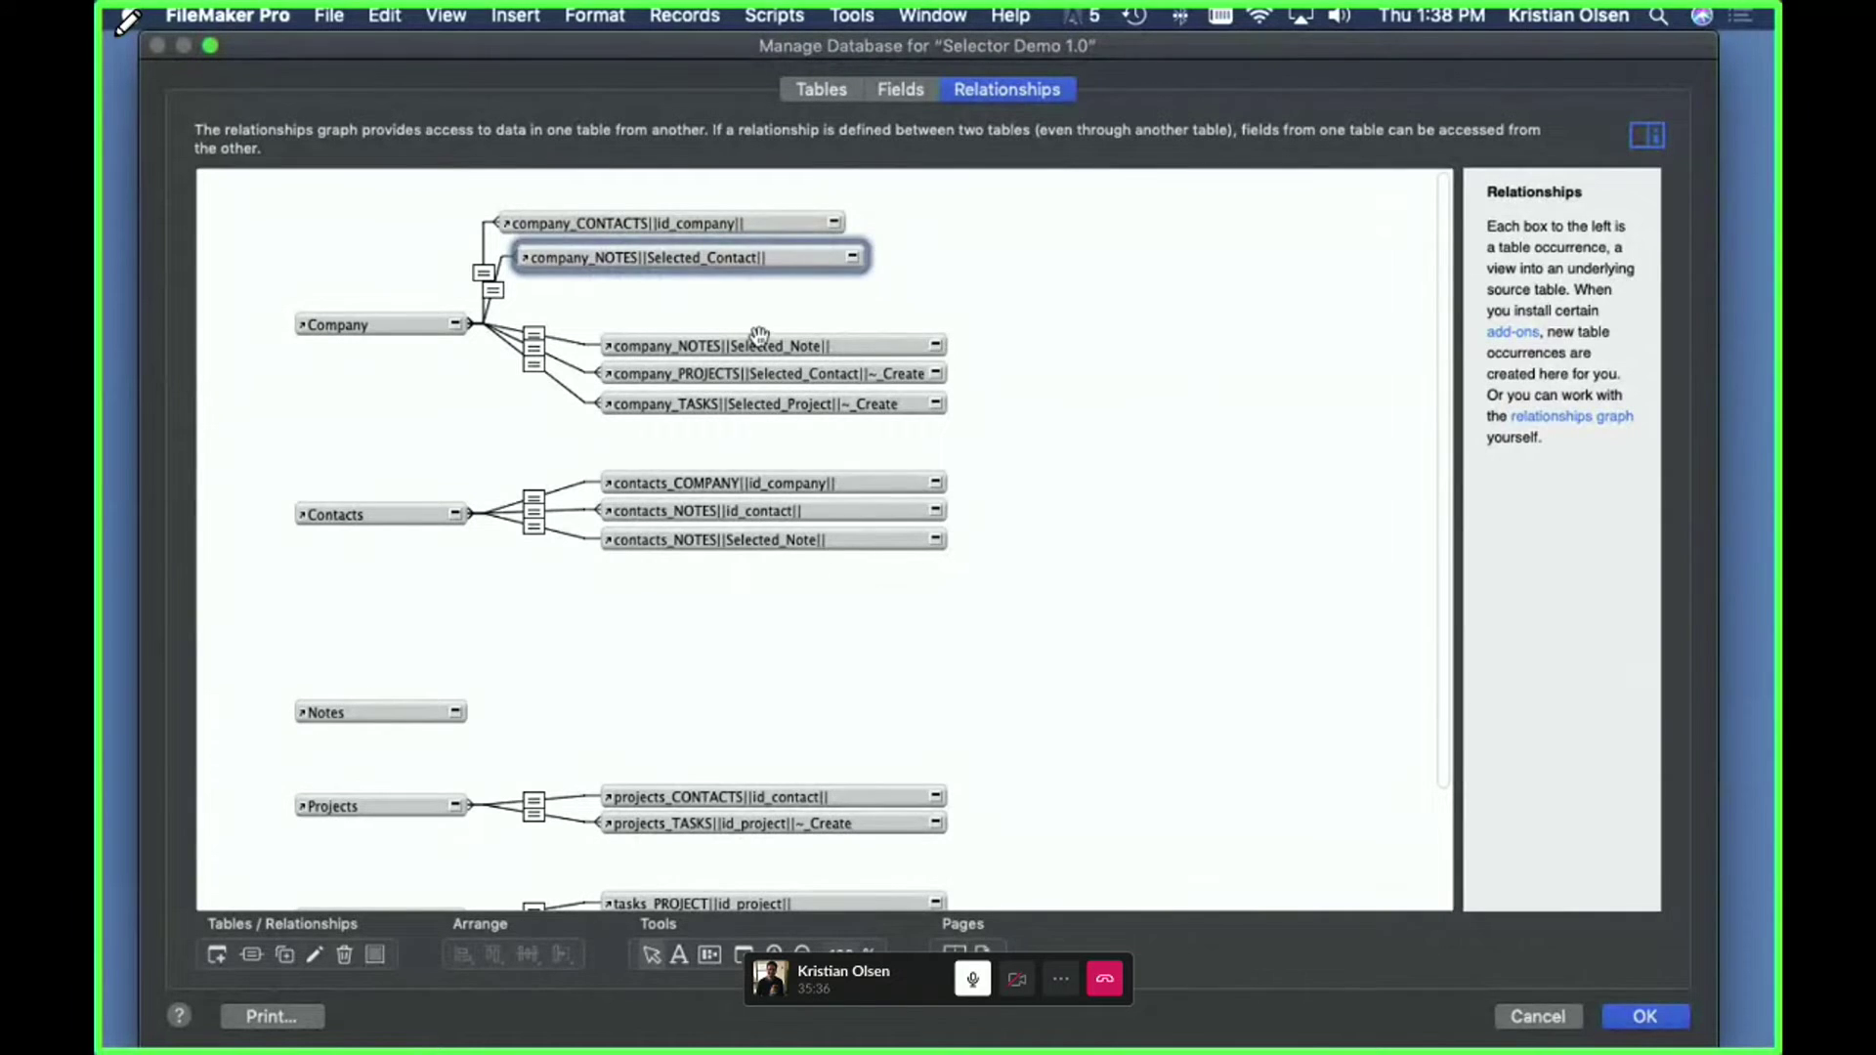
drag(826, 349, 850, 311)
drag(763, 257, 848, 262)
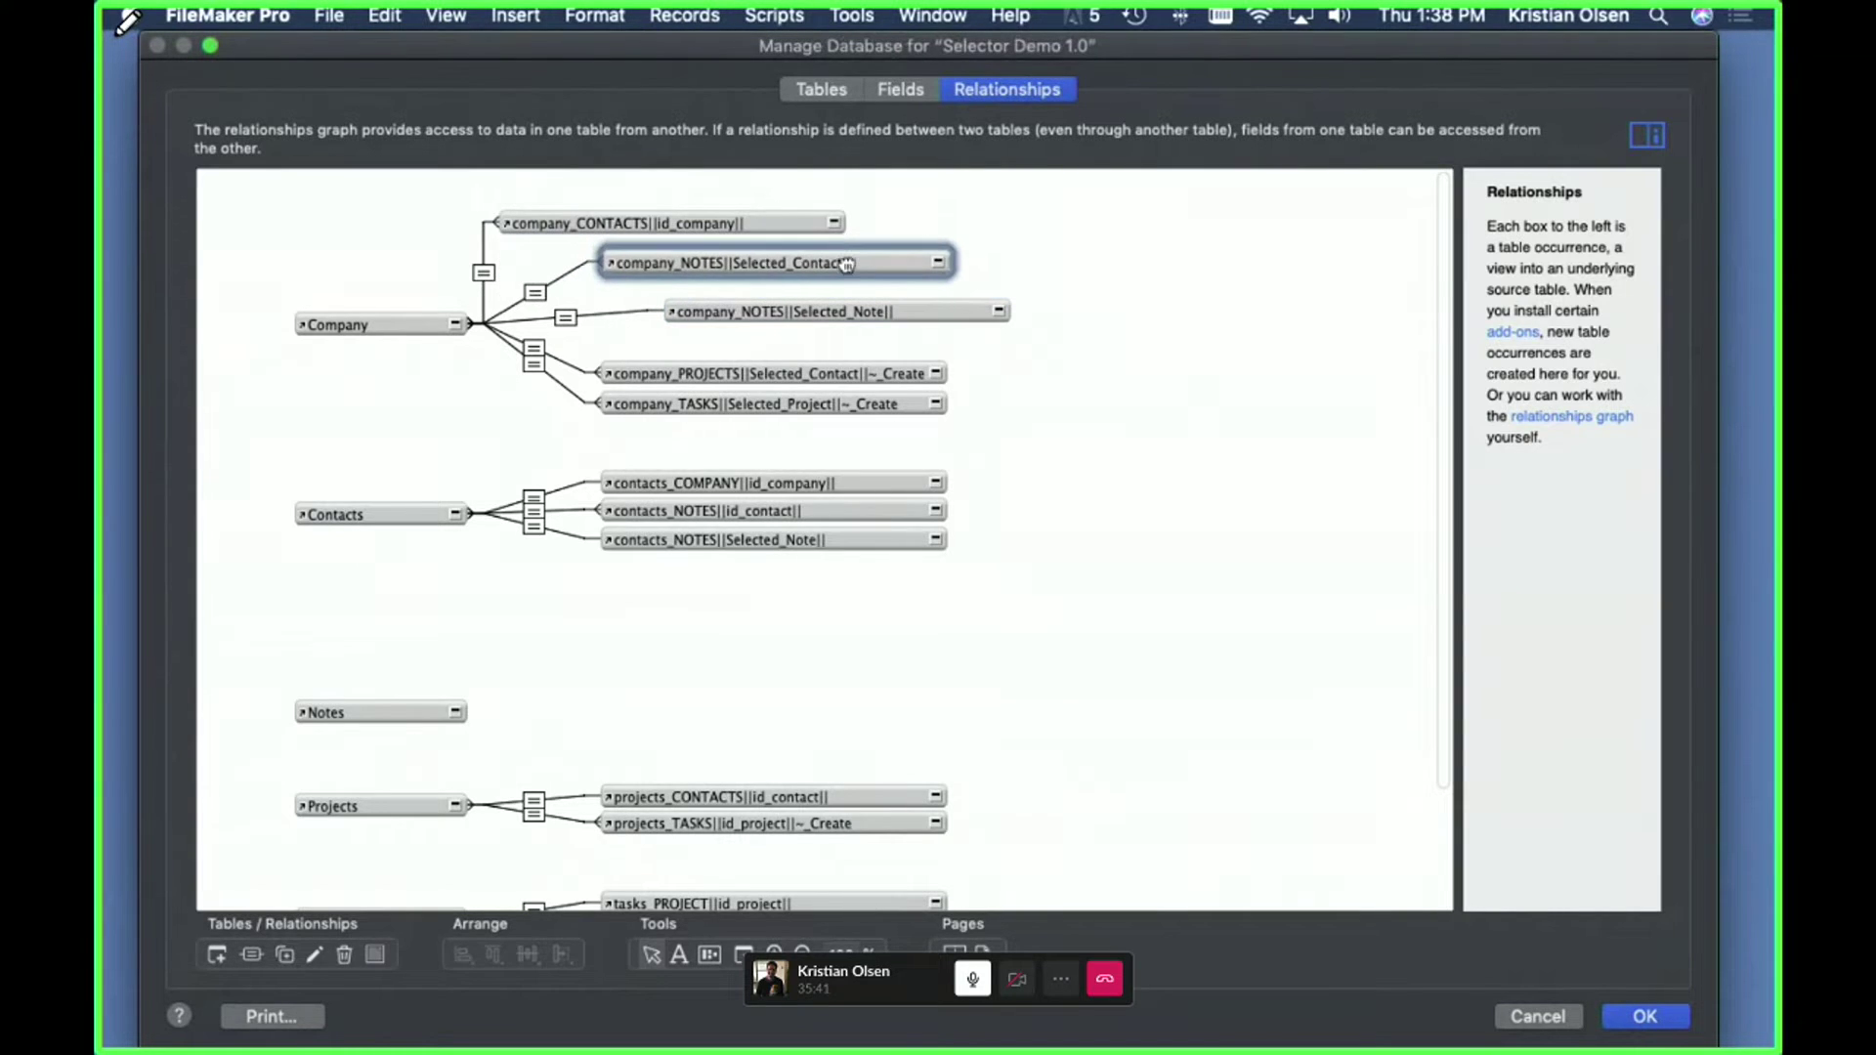
- Inspect the company_CONTACTS and Selected_Contact notes relationships' match fields without changing them
click(484, 273)
double_click(485, 277)
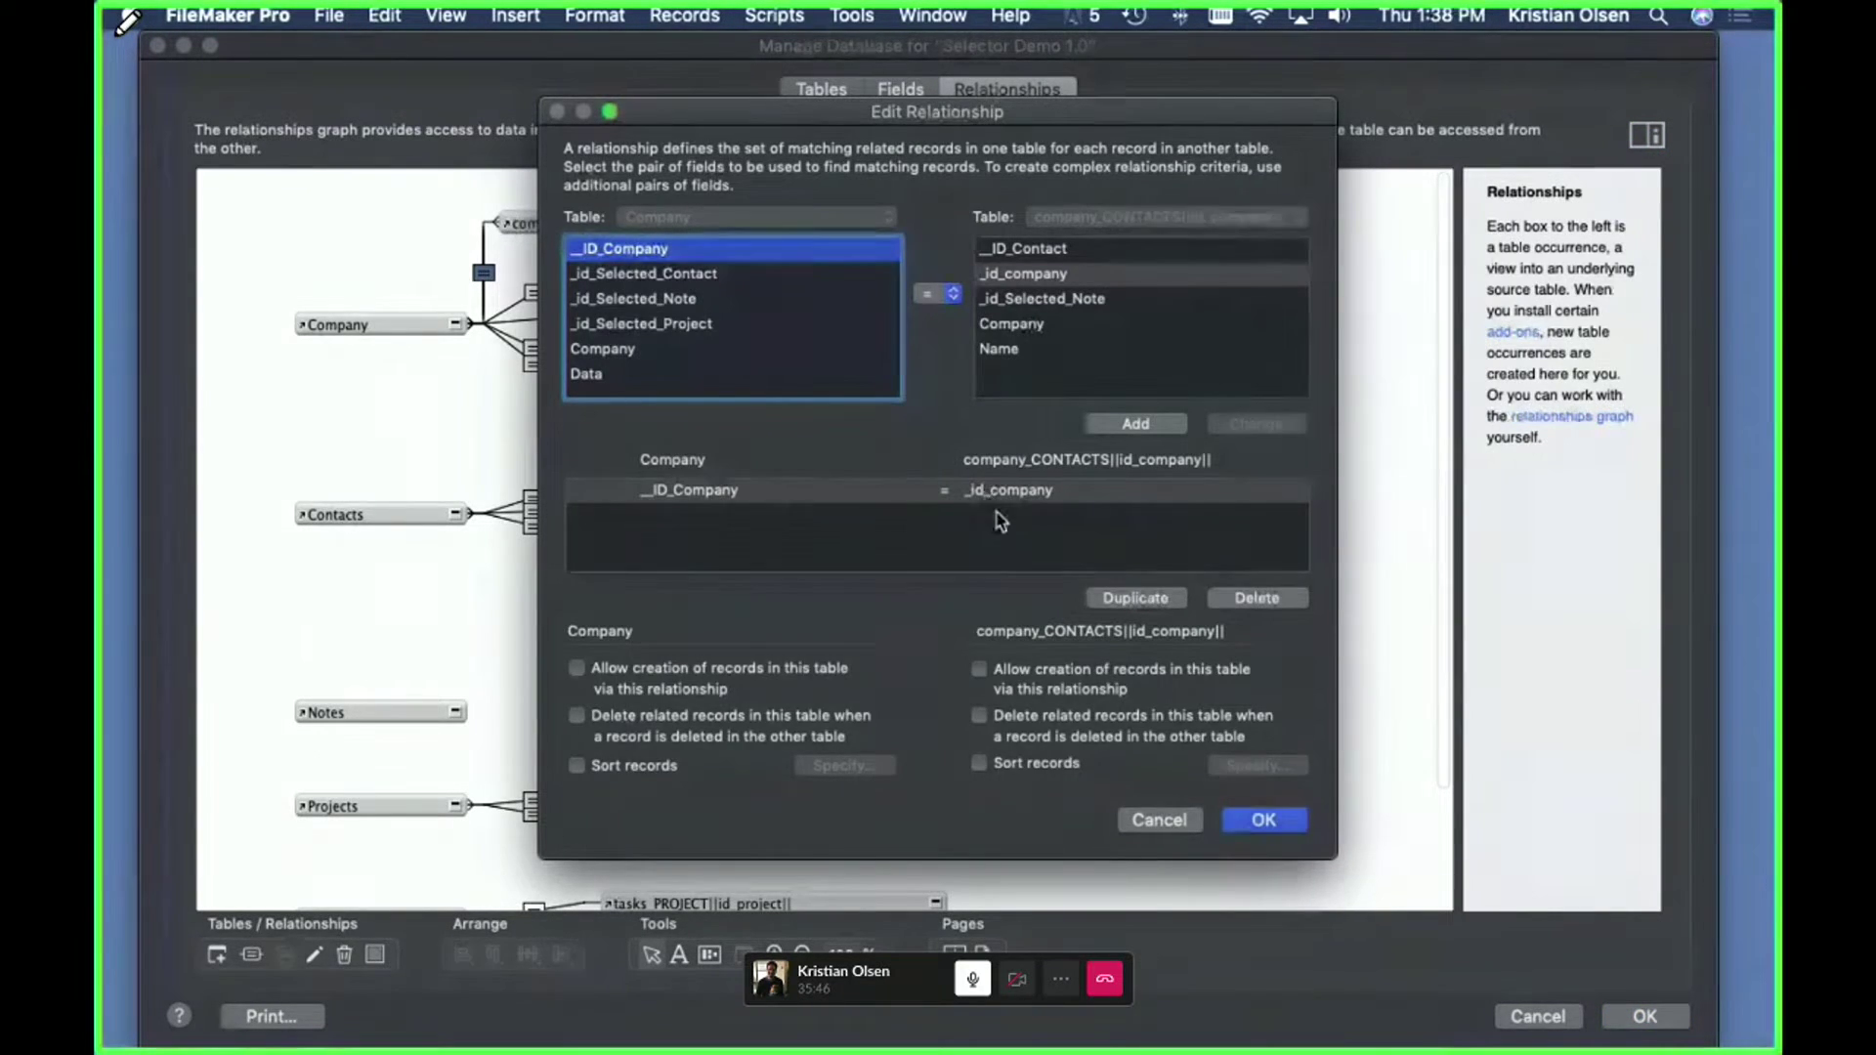
click(1154, 819)
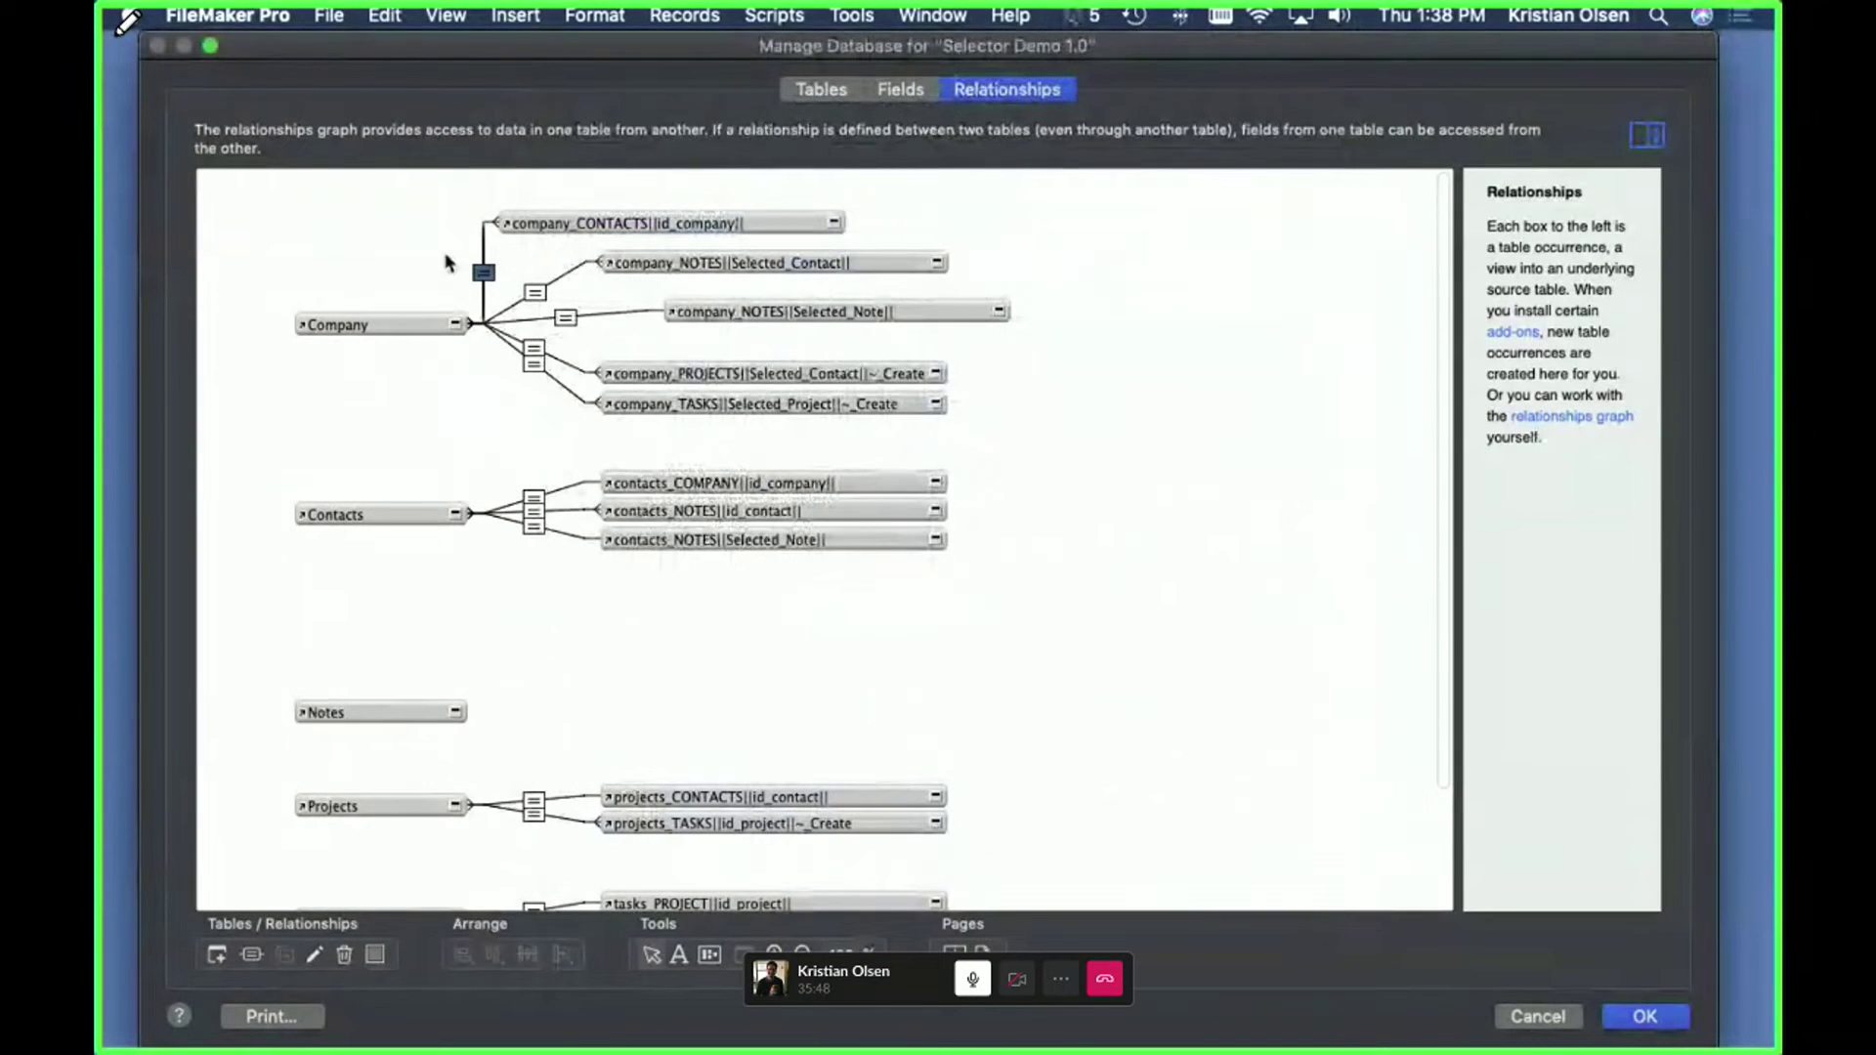
click(535, 294)
double_click(535, 293)
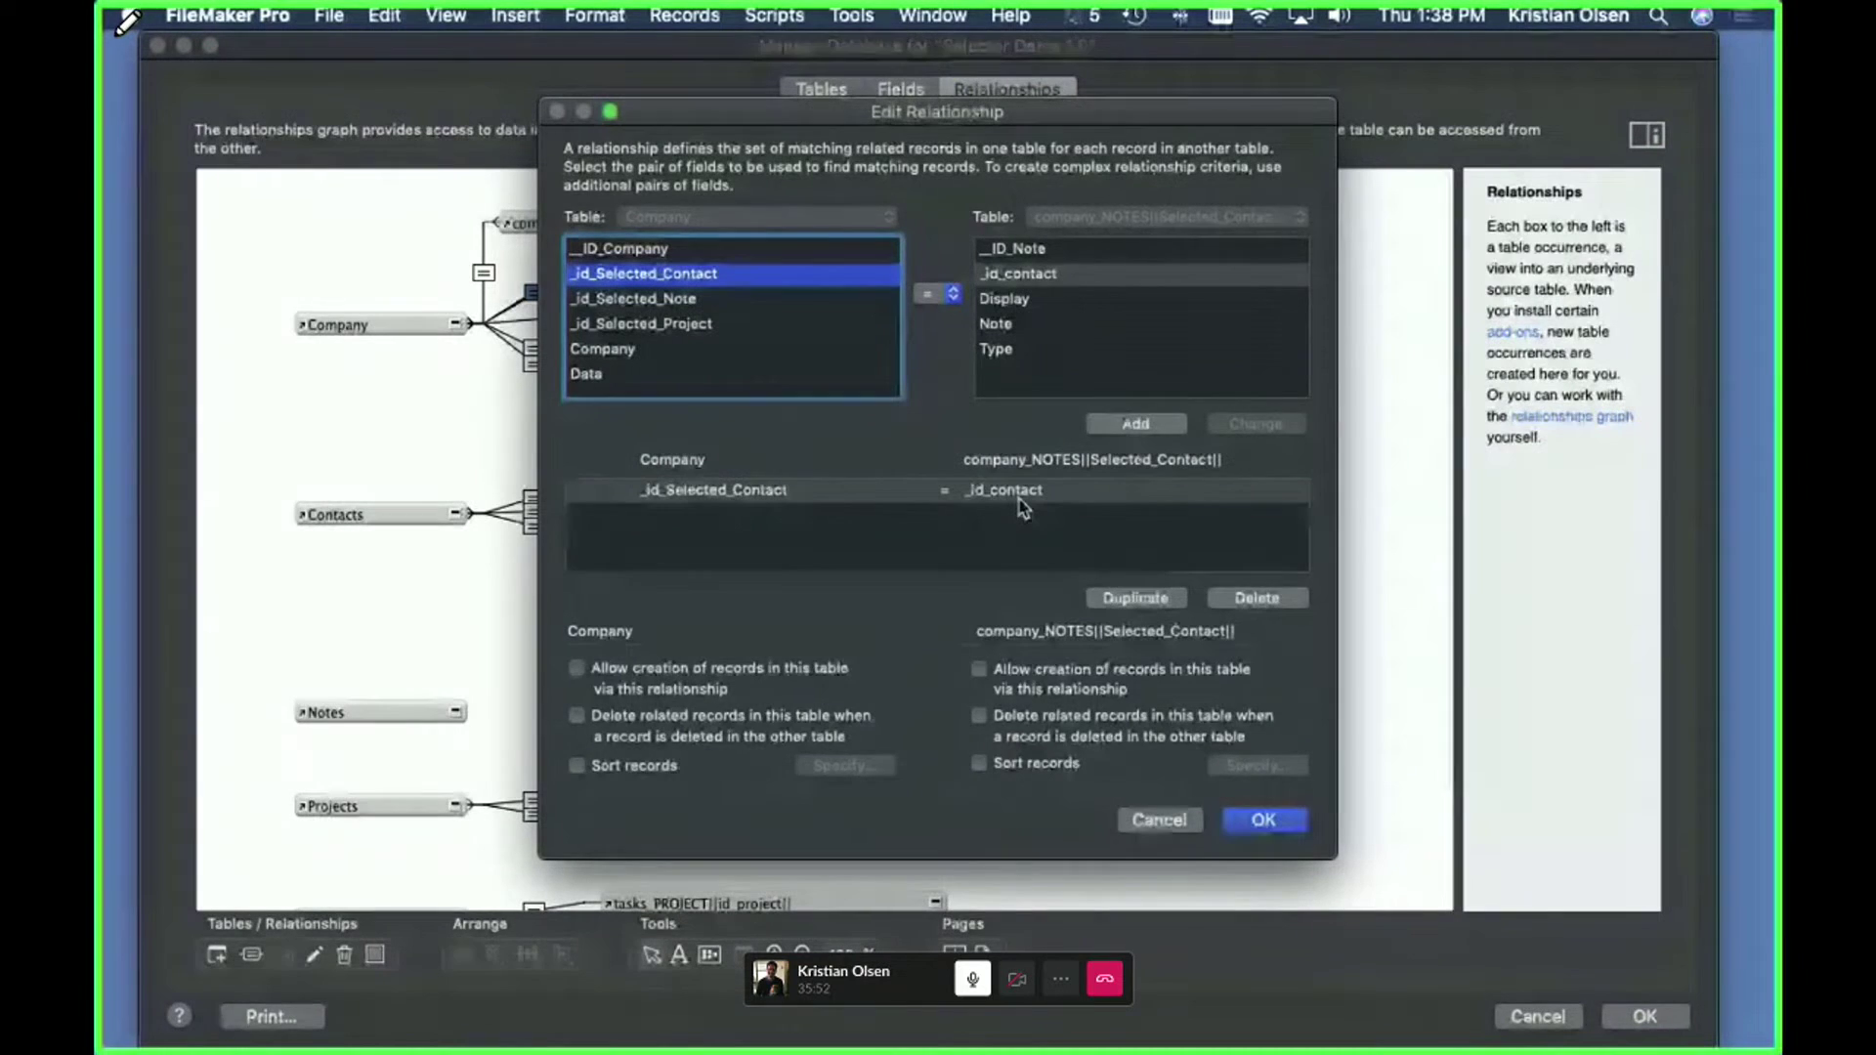
click(1139, 821)
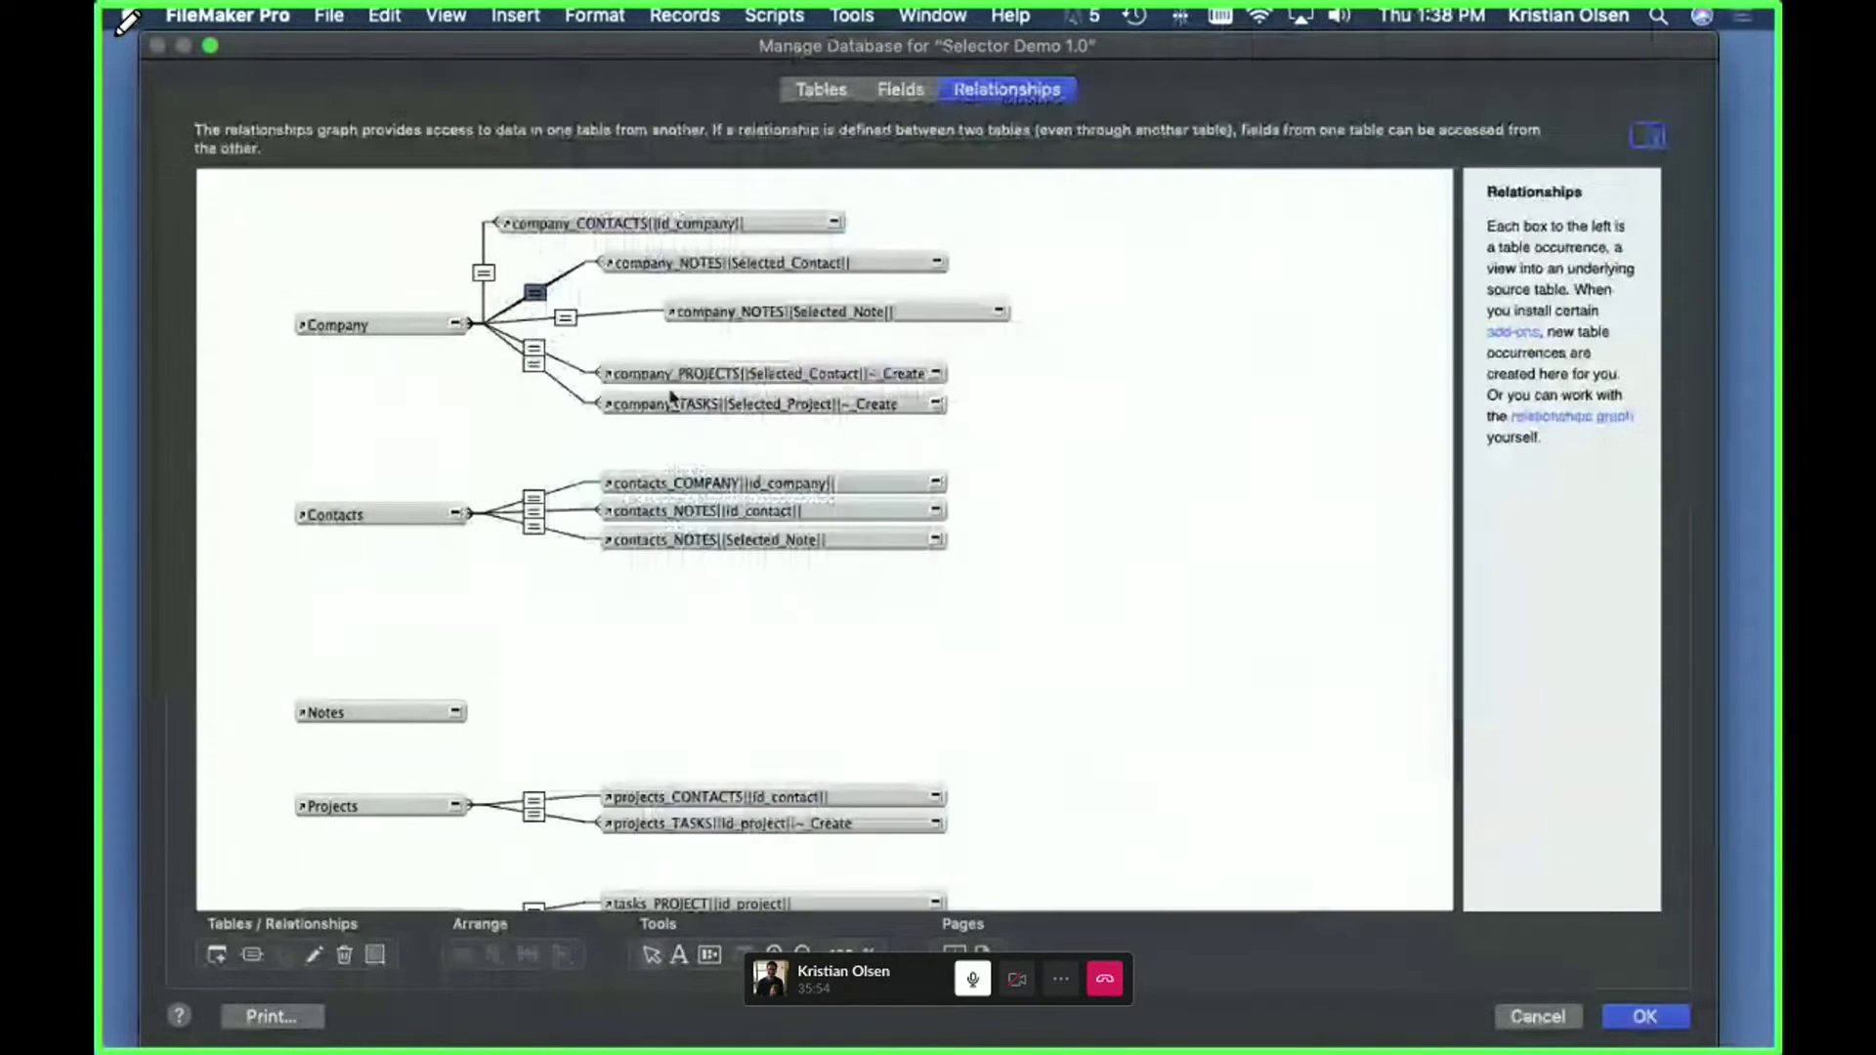
- Inspect the Selected_Note relationship, then close Manage Database discarding all changes
click(765, 305)
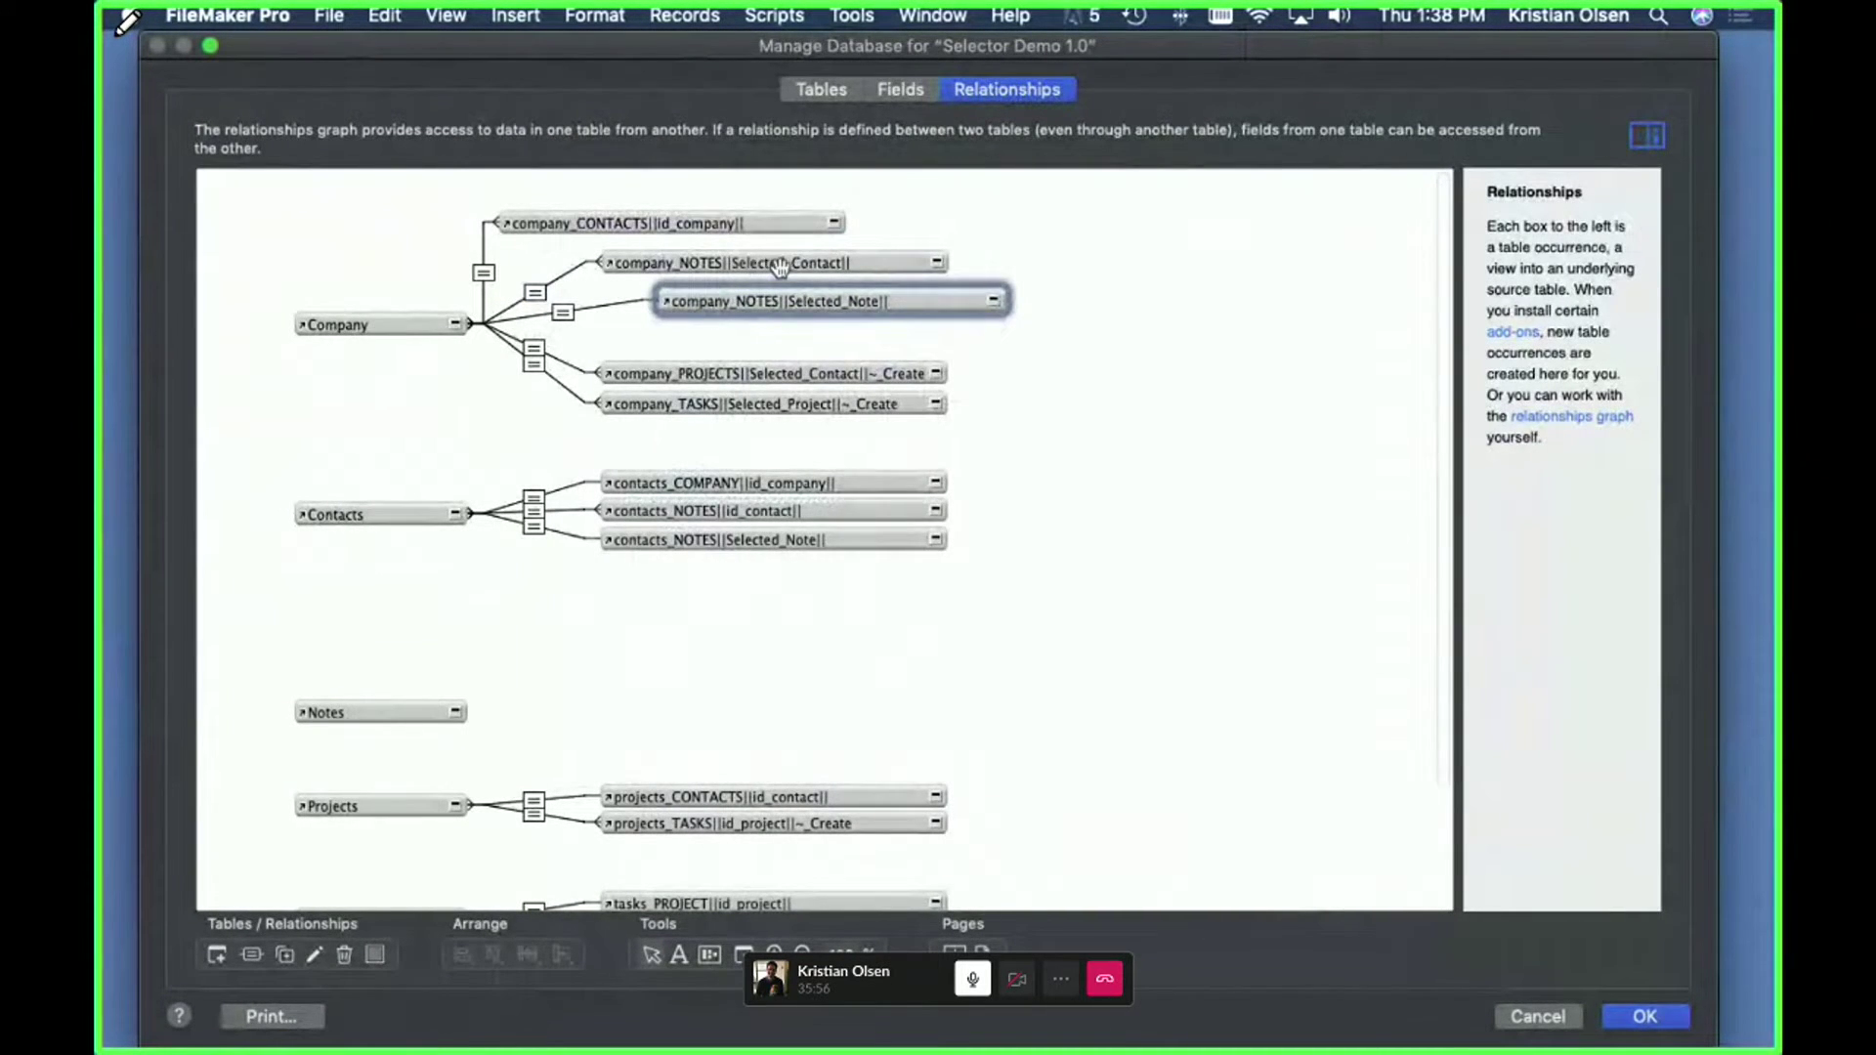
click(562, 315)
double_click(563, 314)
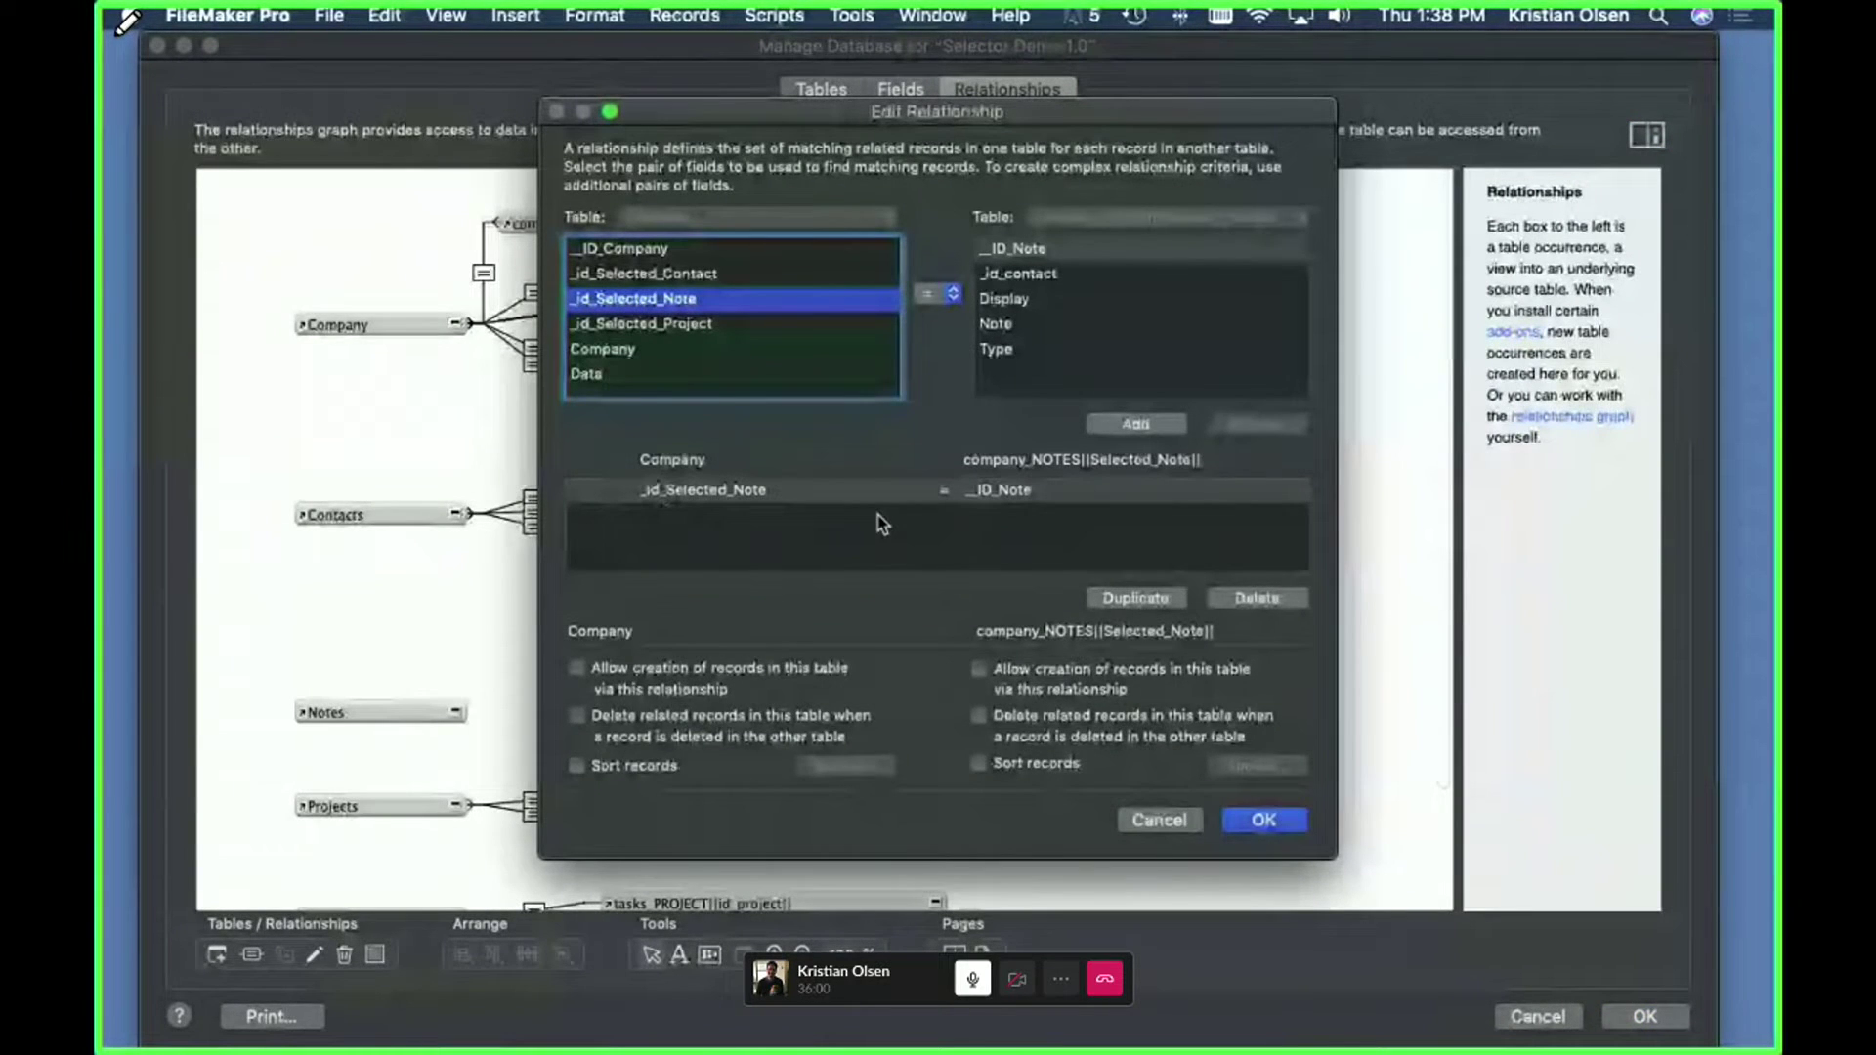
click(1172, 819)
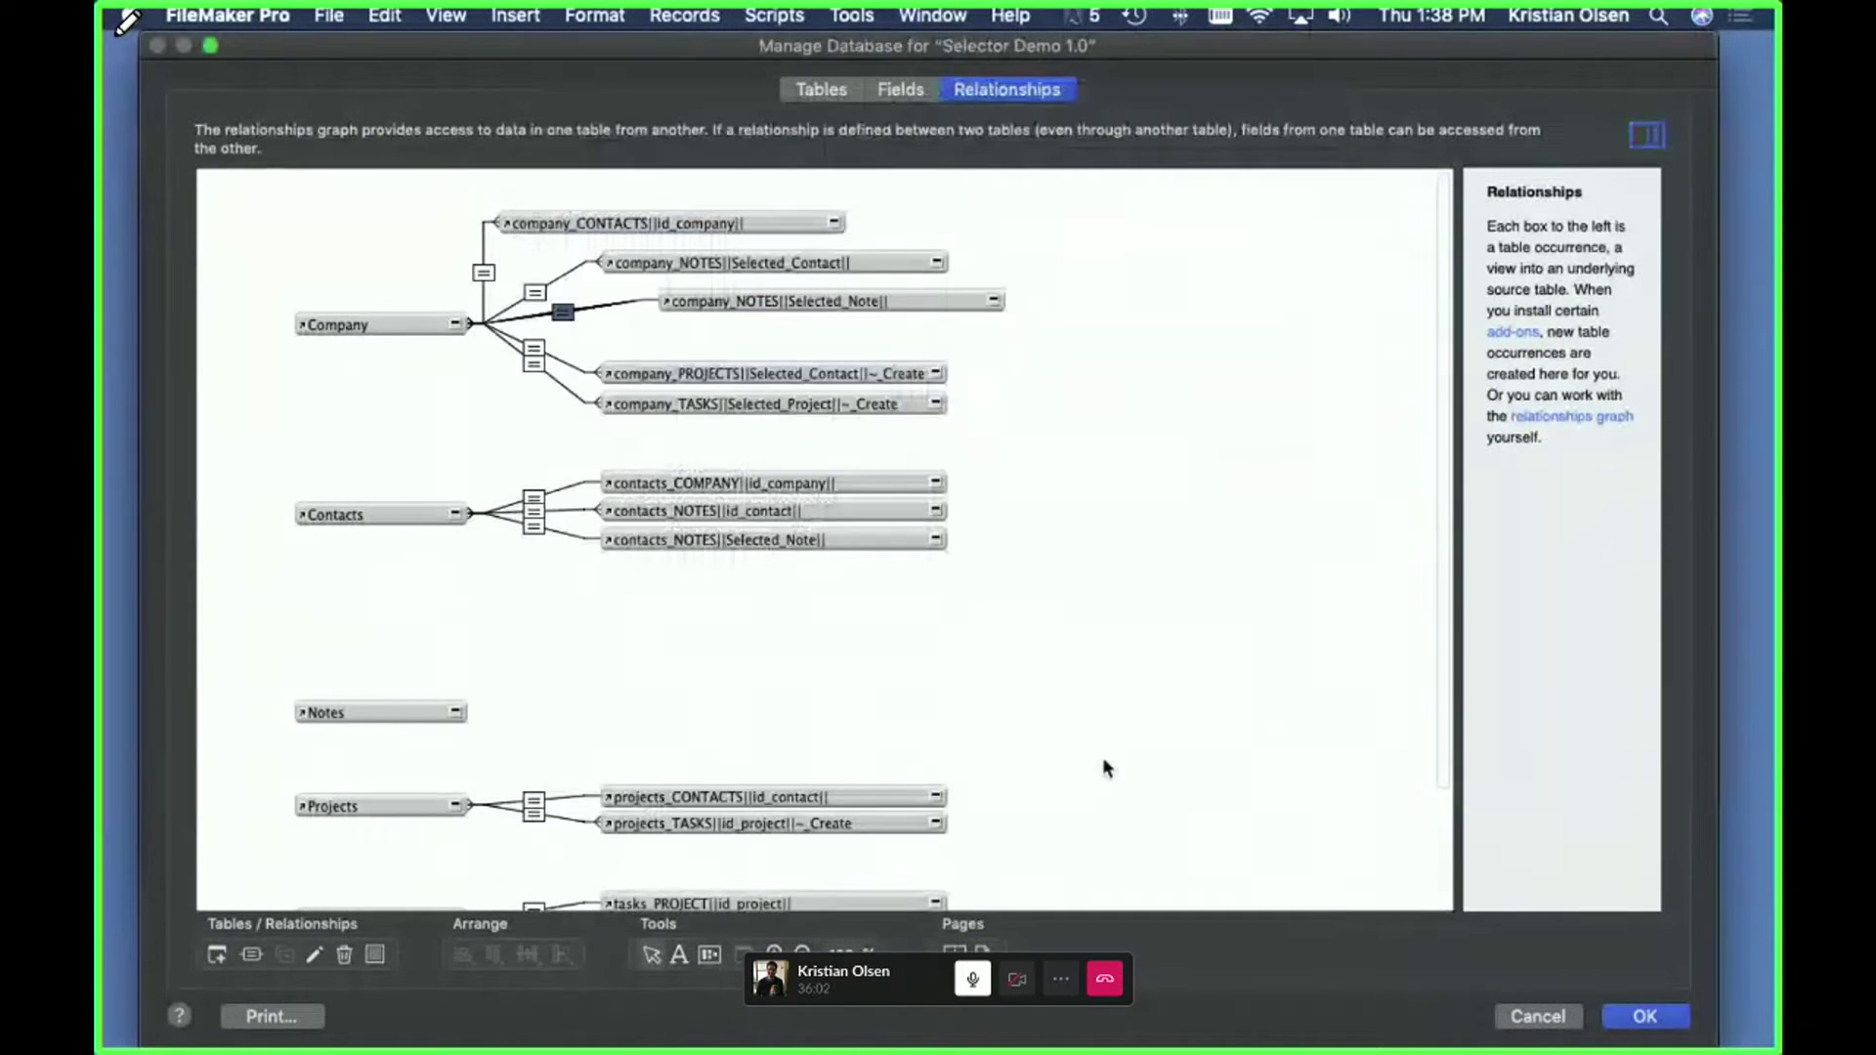
click(1536, 1016)
click(698, 280)
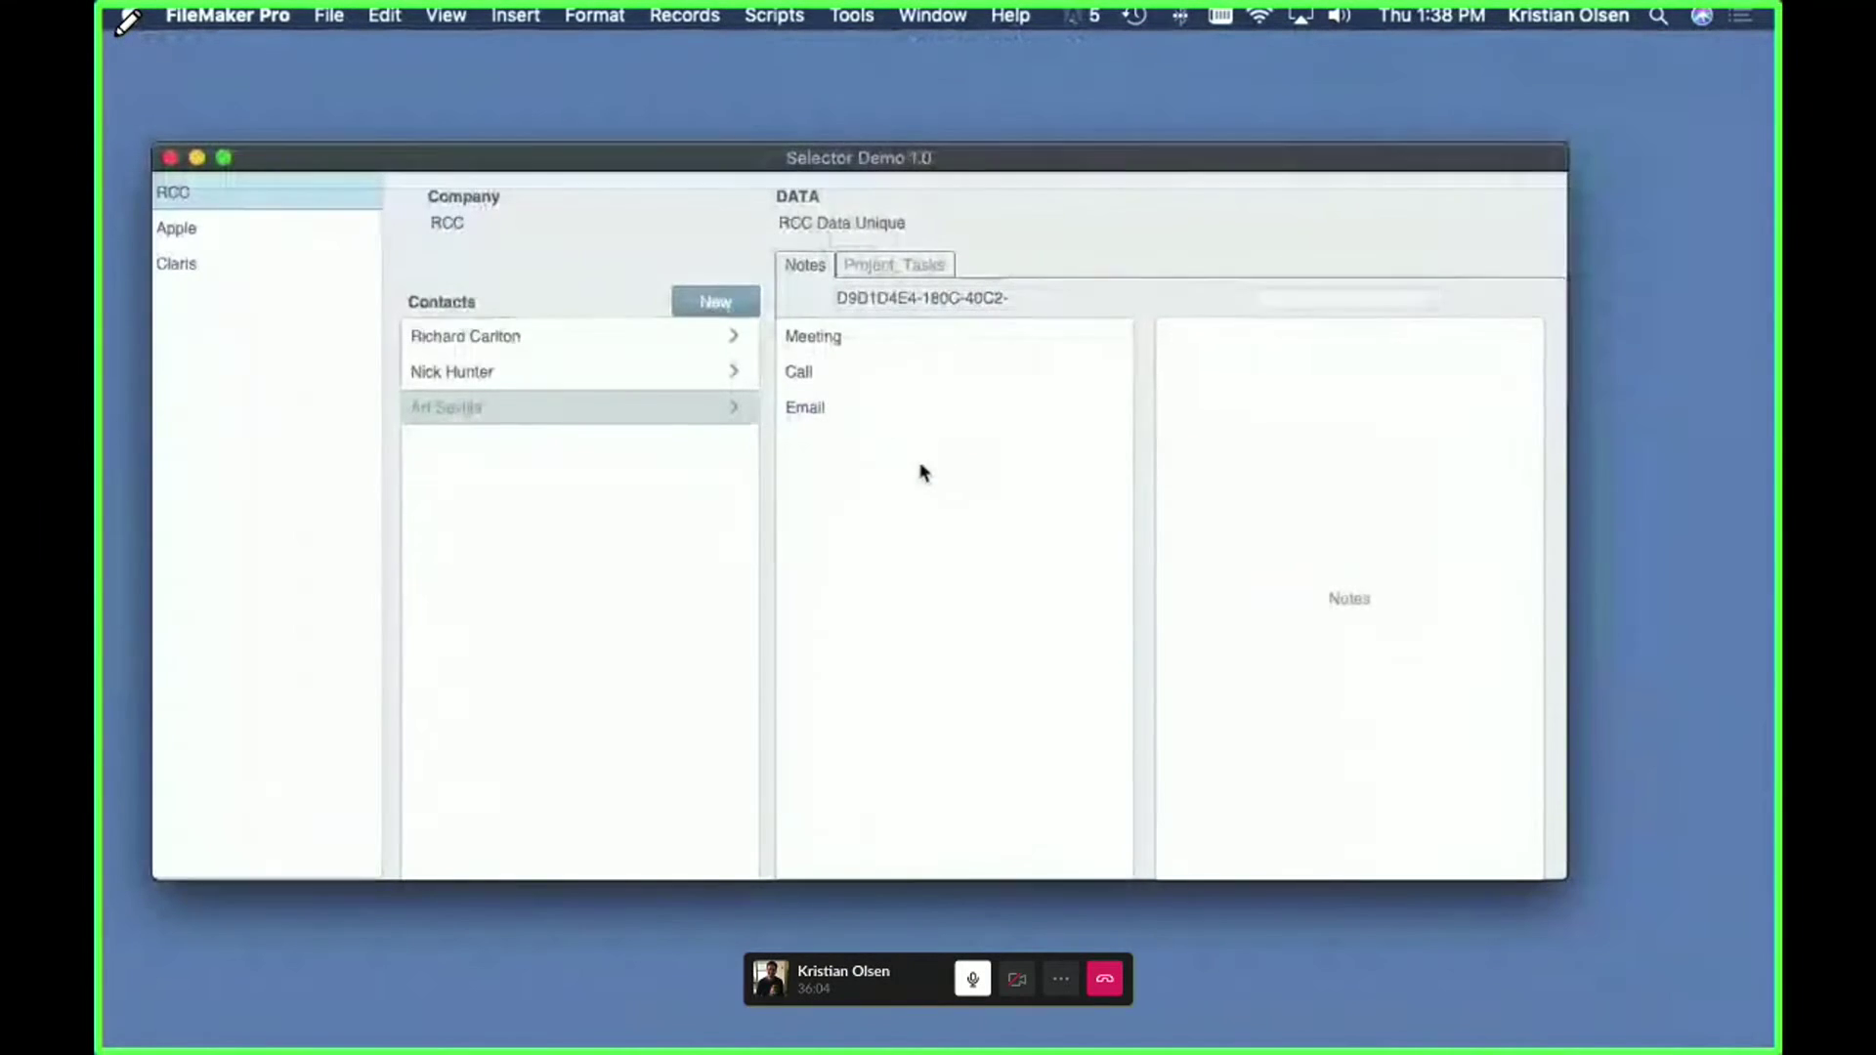
click(421, 342)
click(846, 381)
click(846, 407)
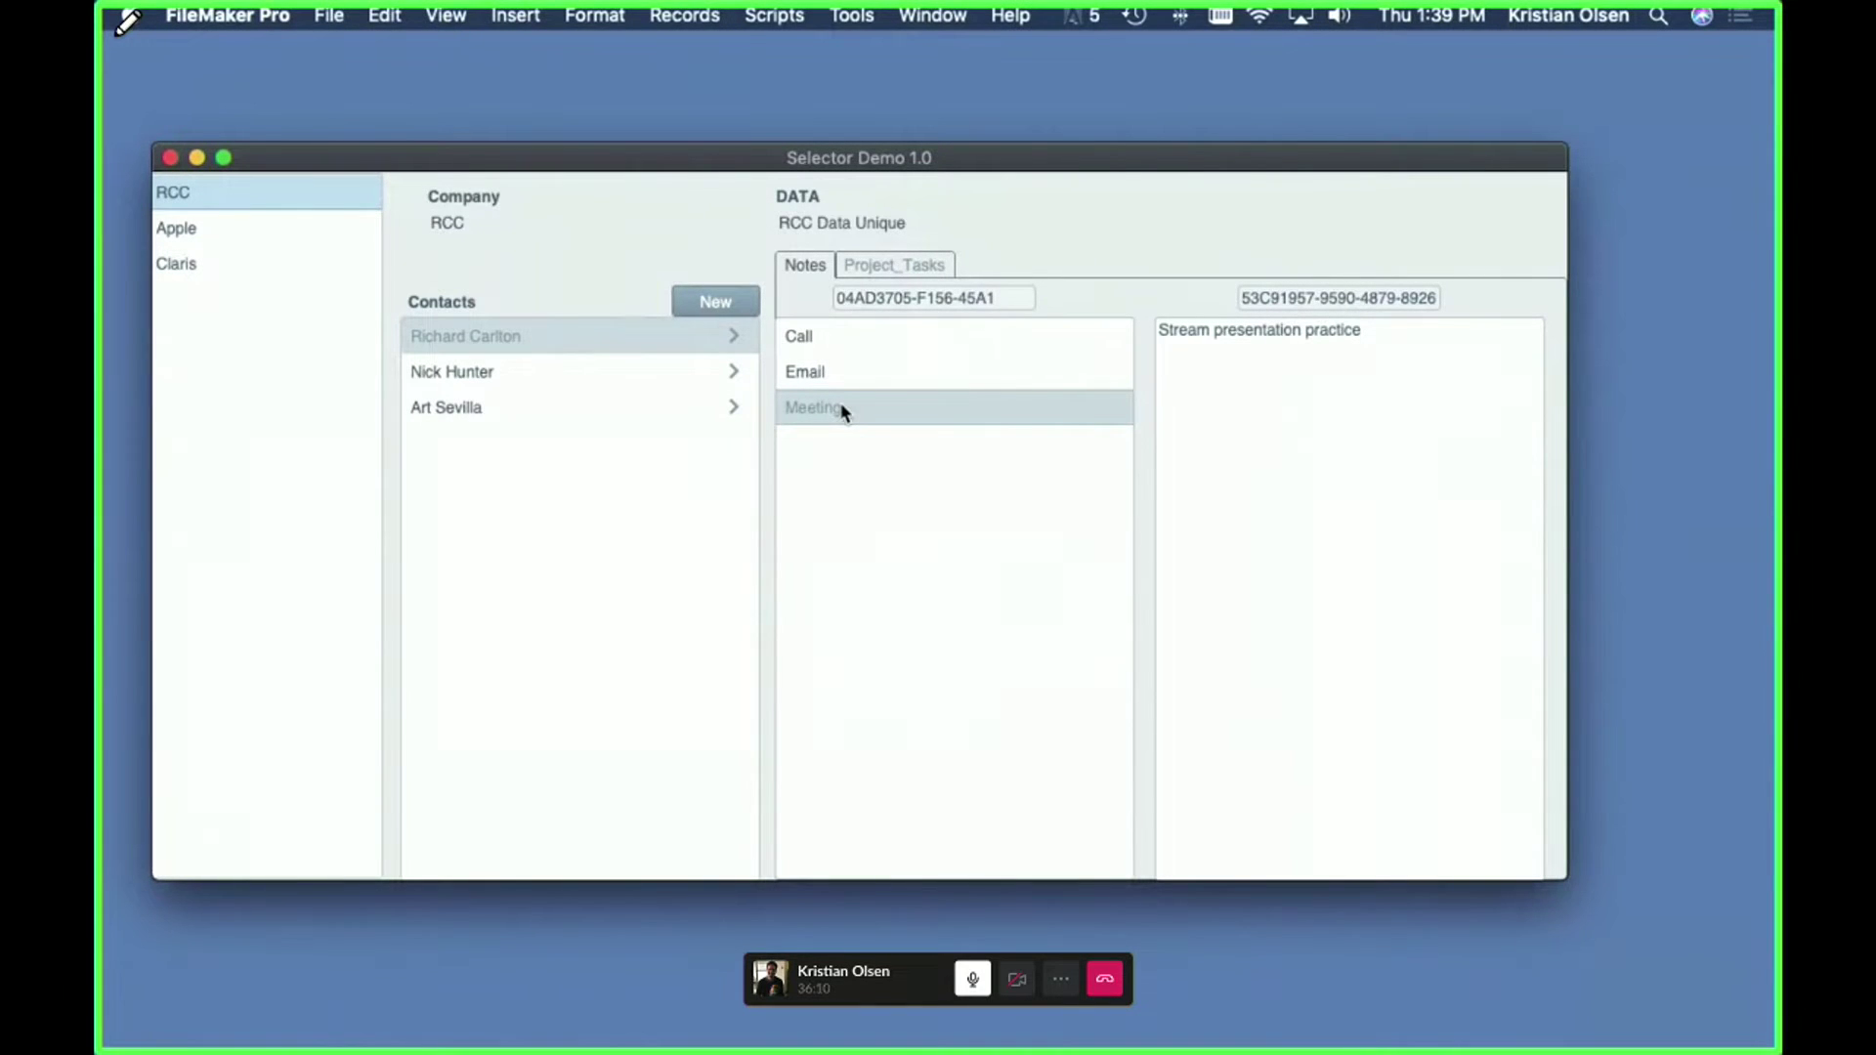
click(846, 371)
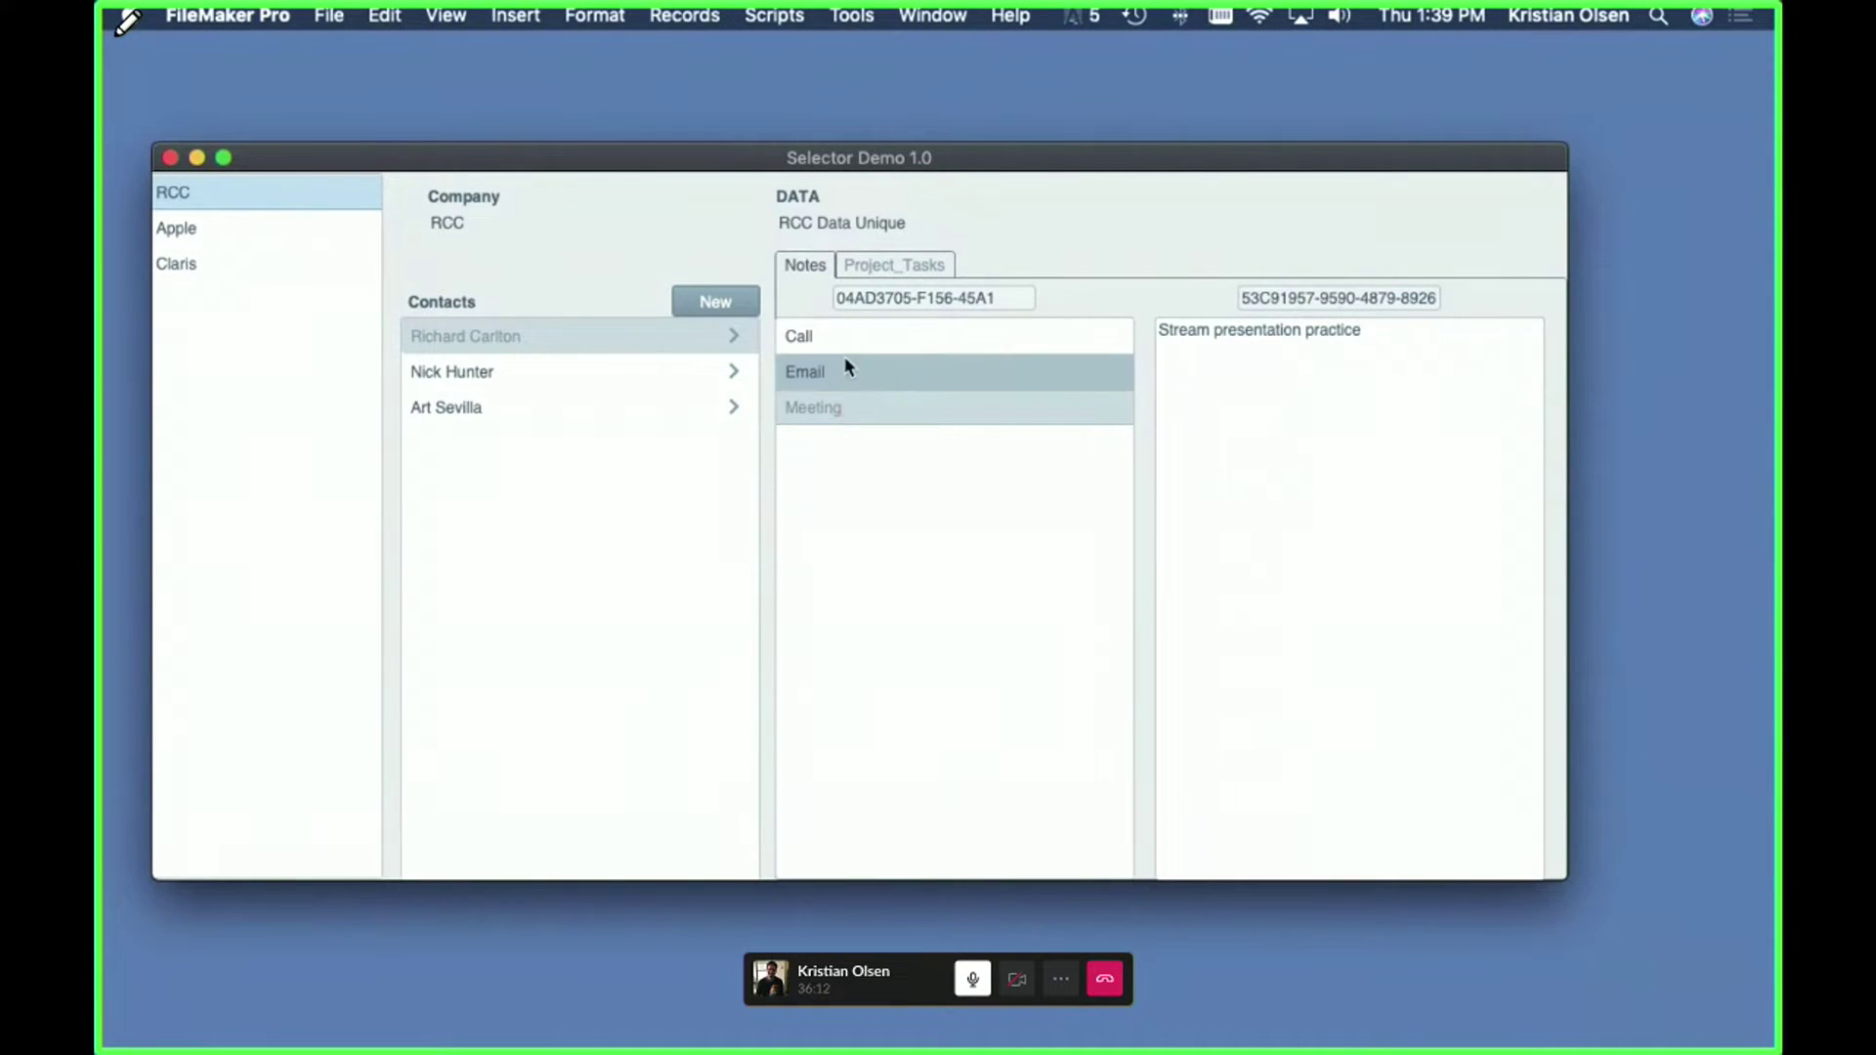
click(935, 404)
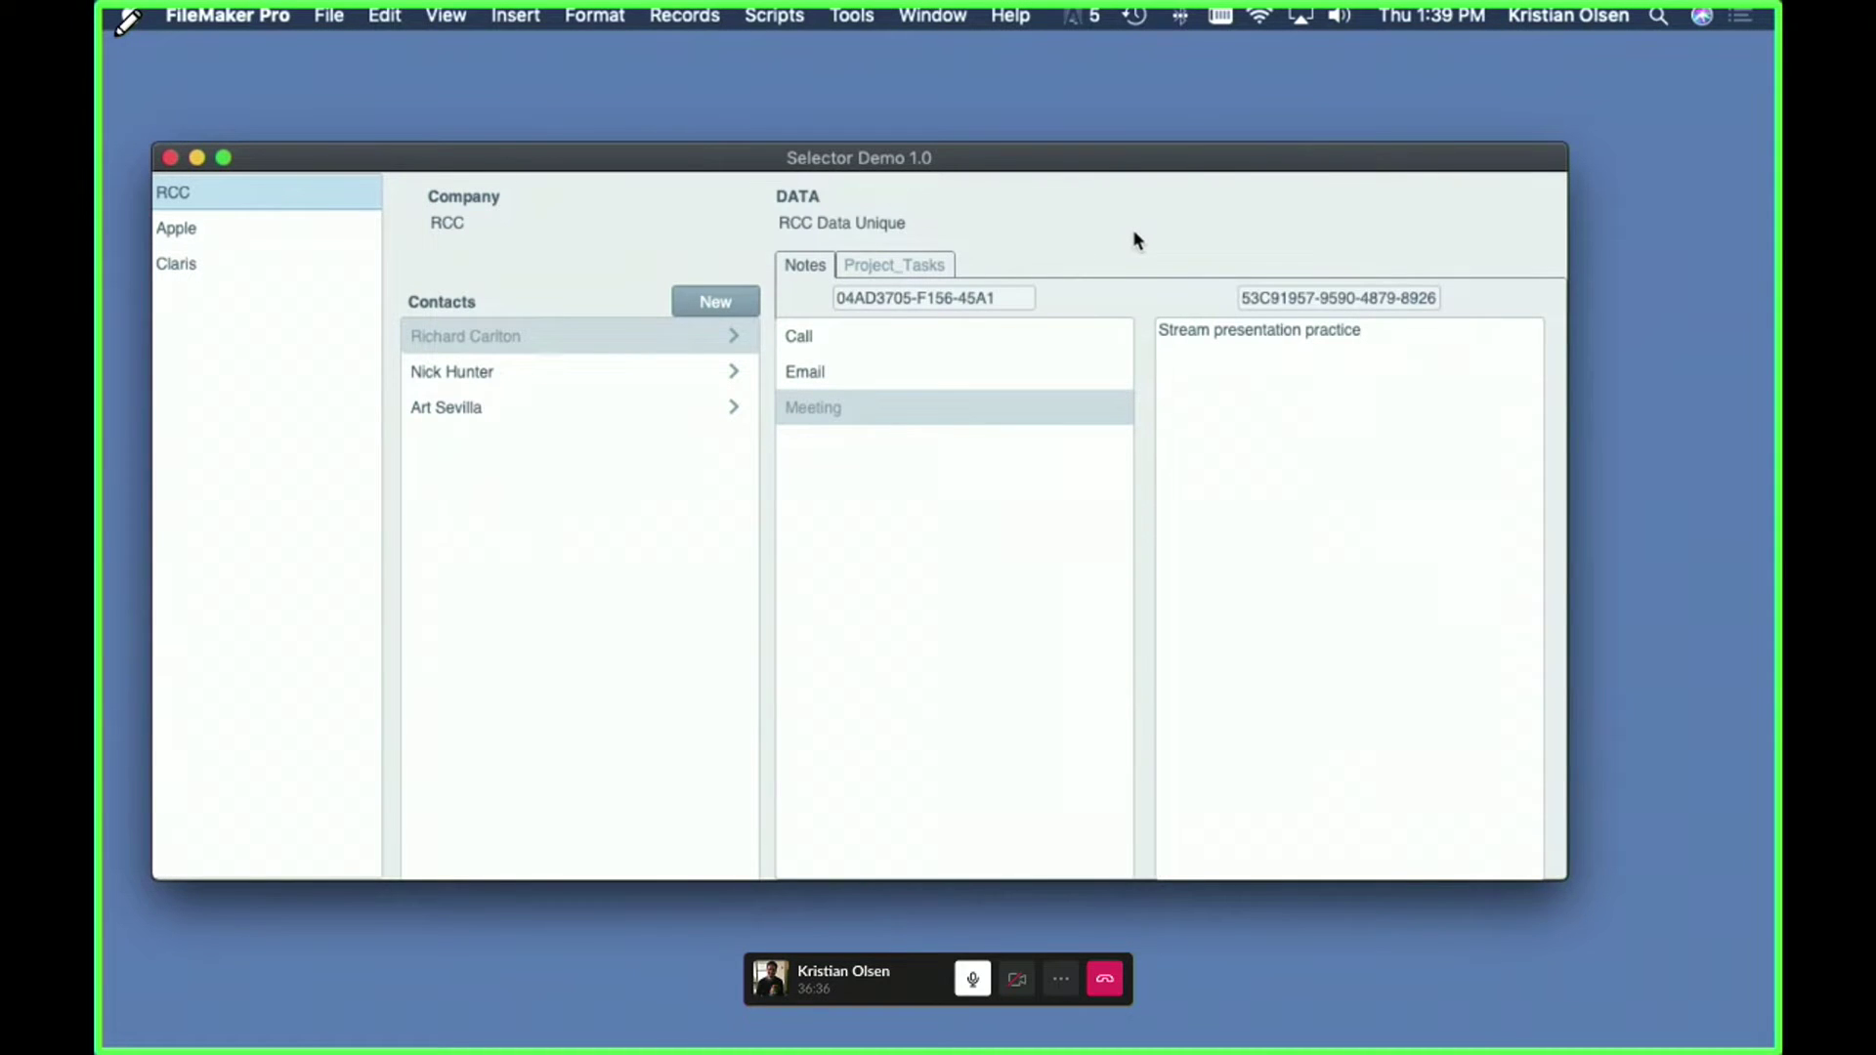
key(super+l)
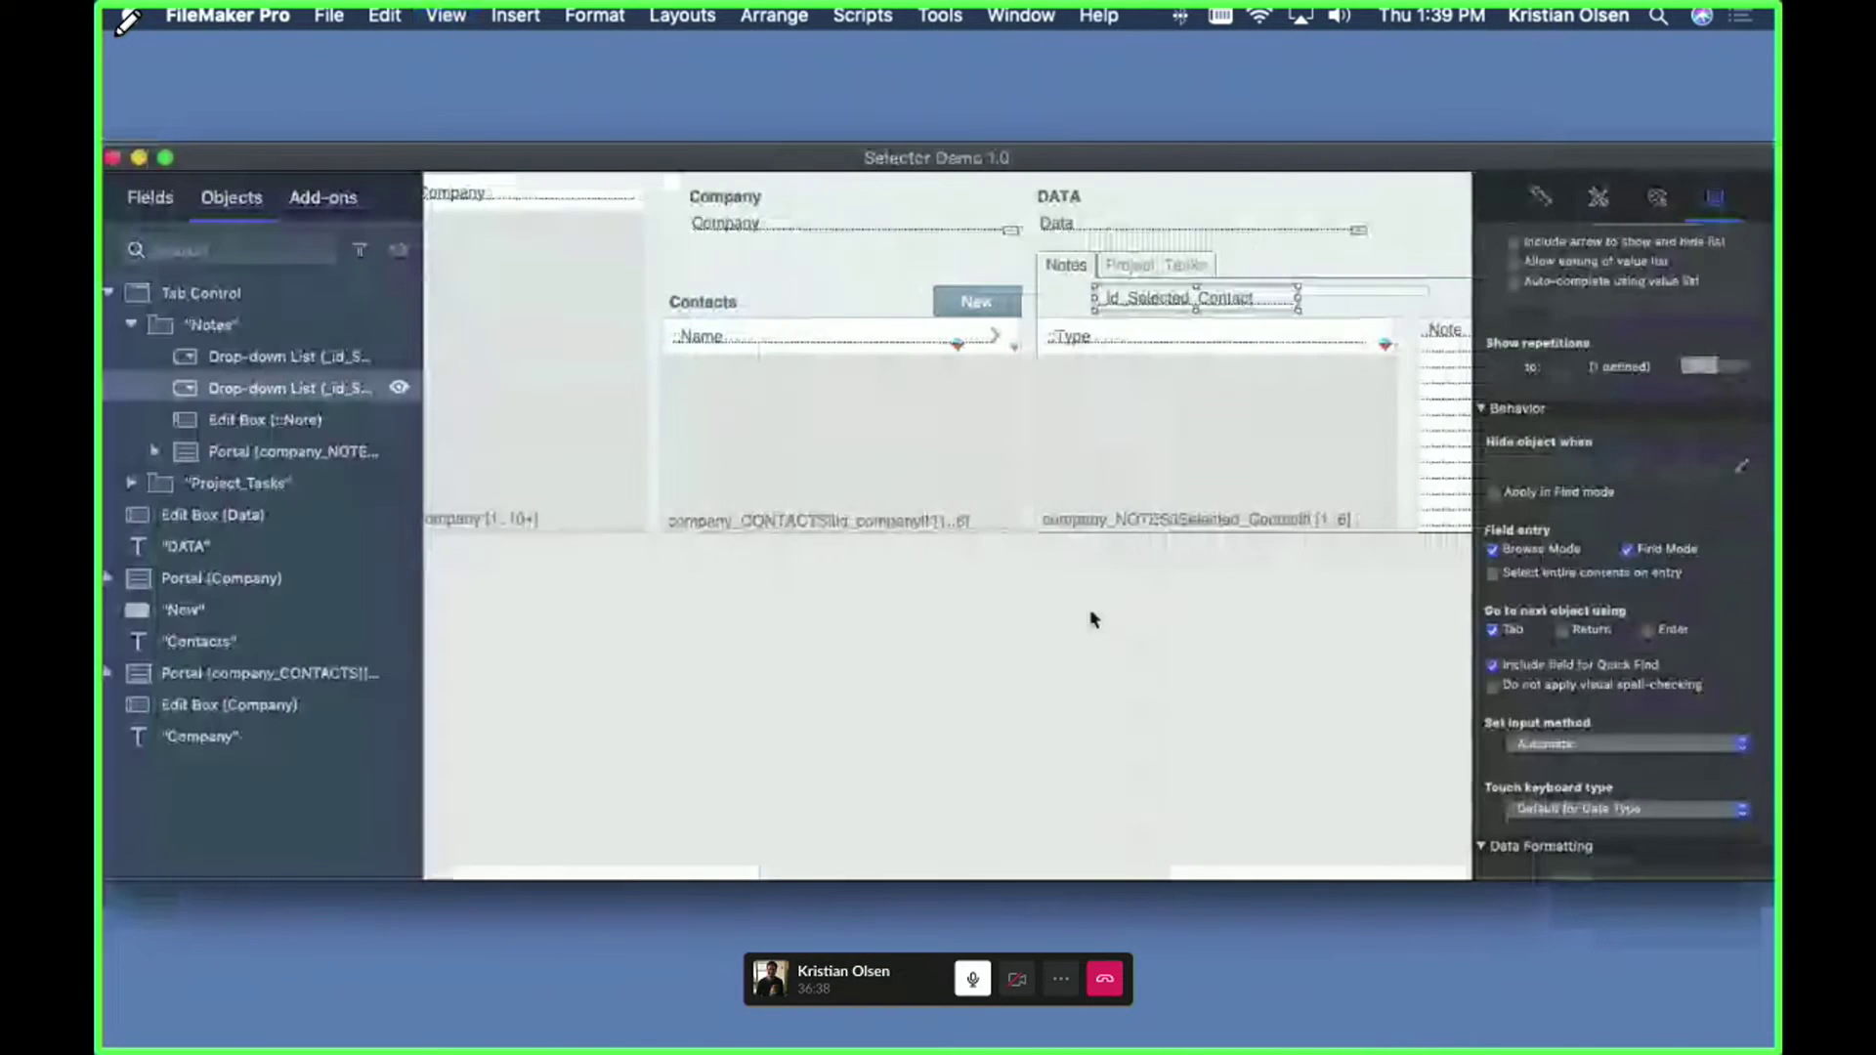
- Hide the _id_Selected_Contact and _id_Selected_Note drop-downs, then save the layout and return to Browse
scroll(1095, 619, right, 5)
shift+click(1218, 307)
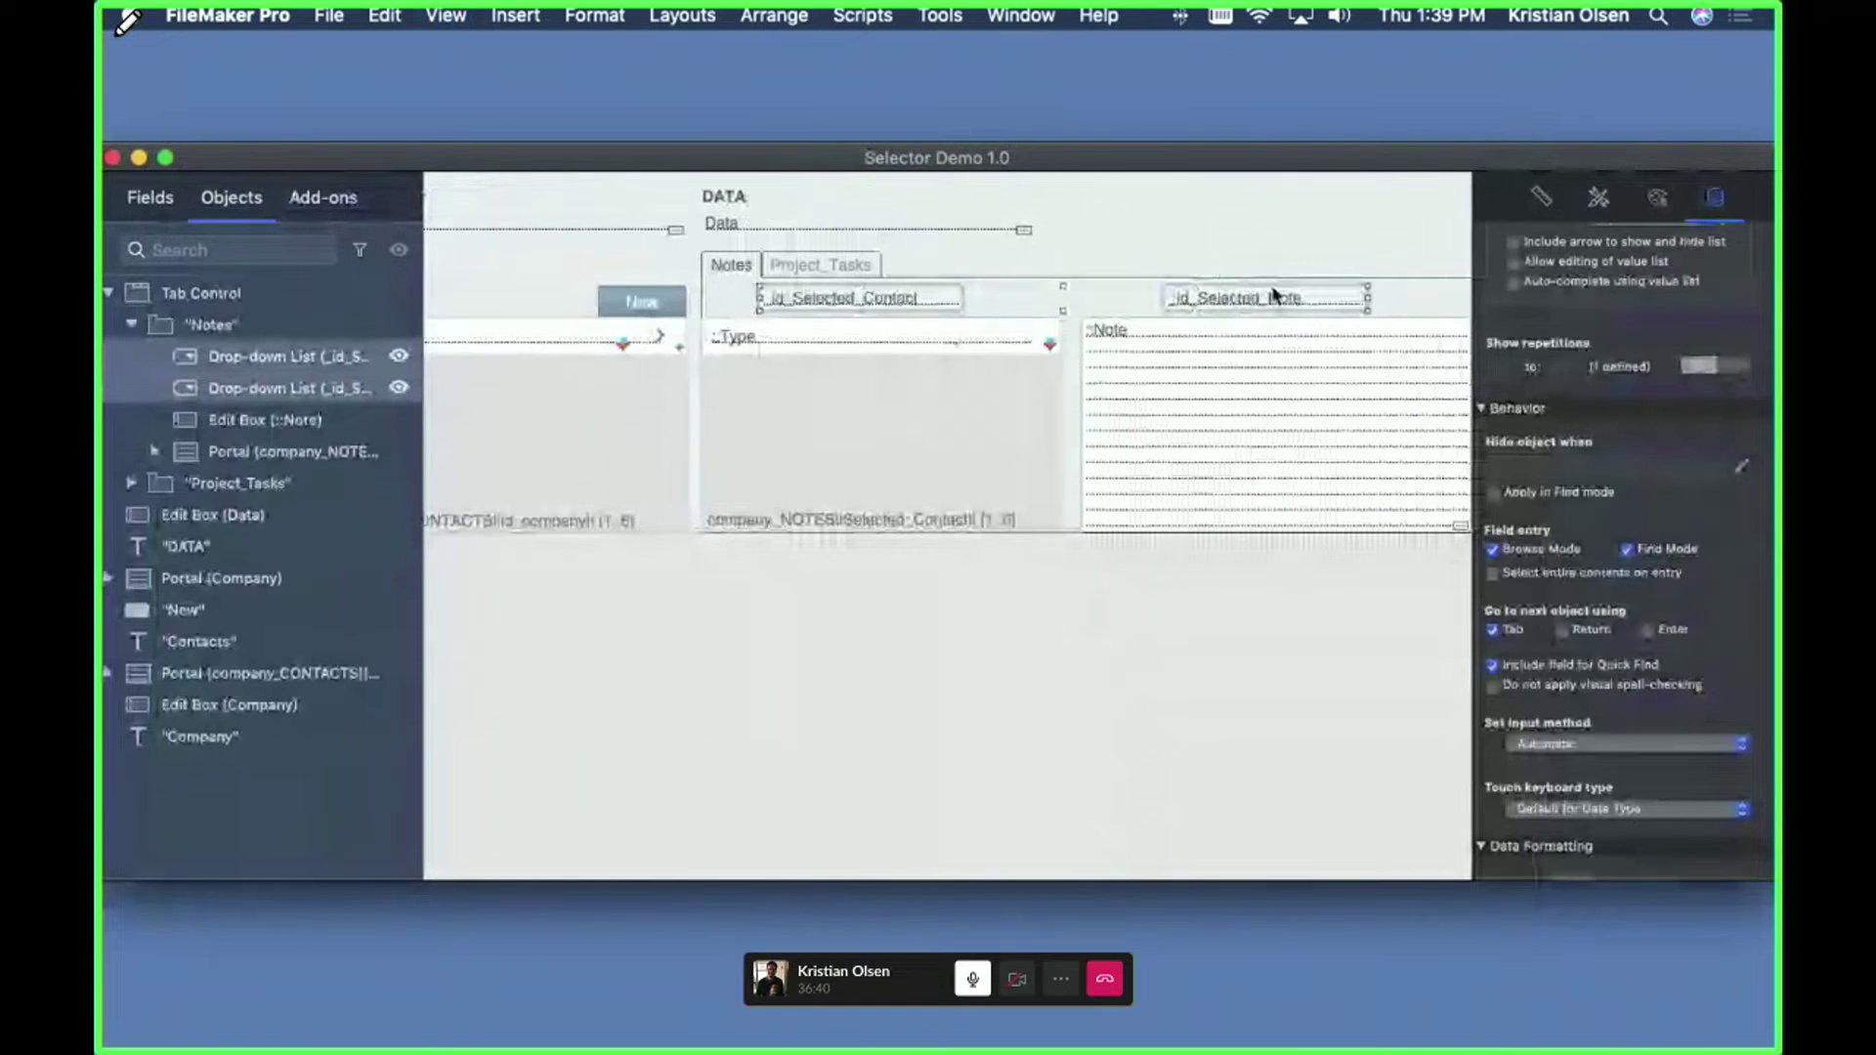
click(1198, 655)
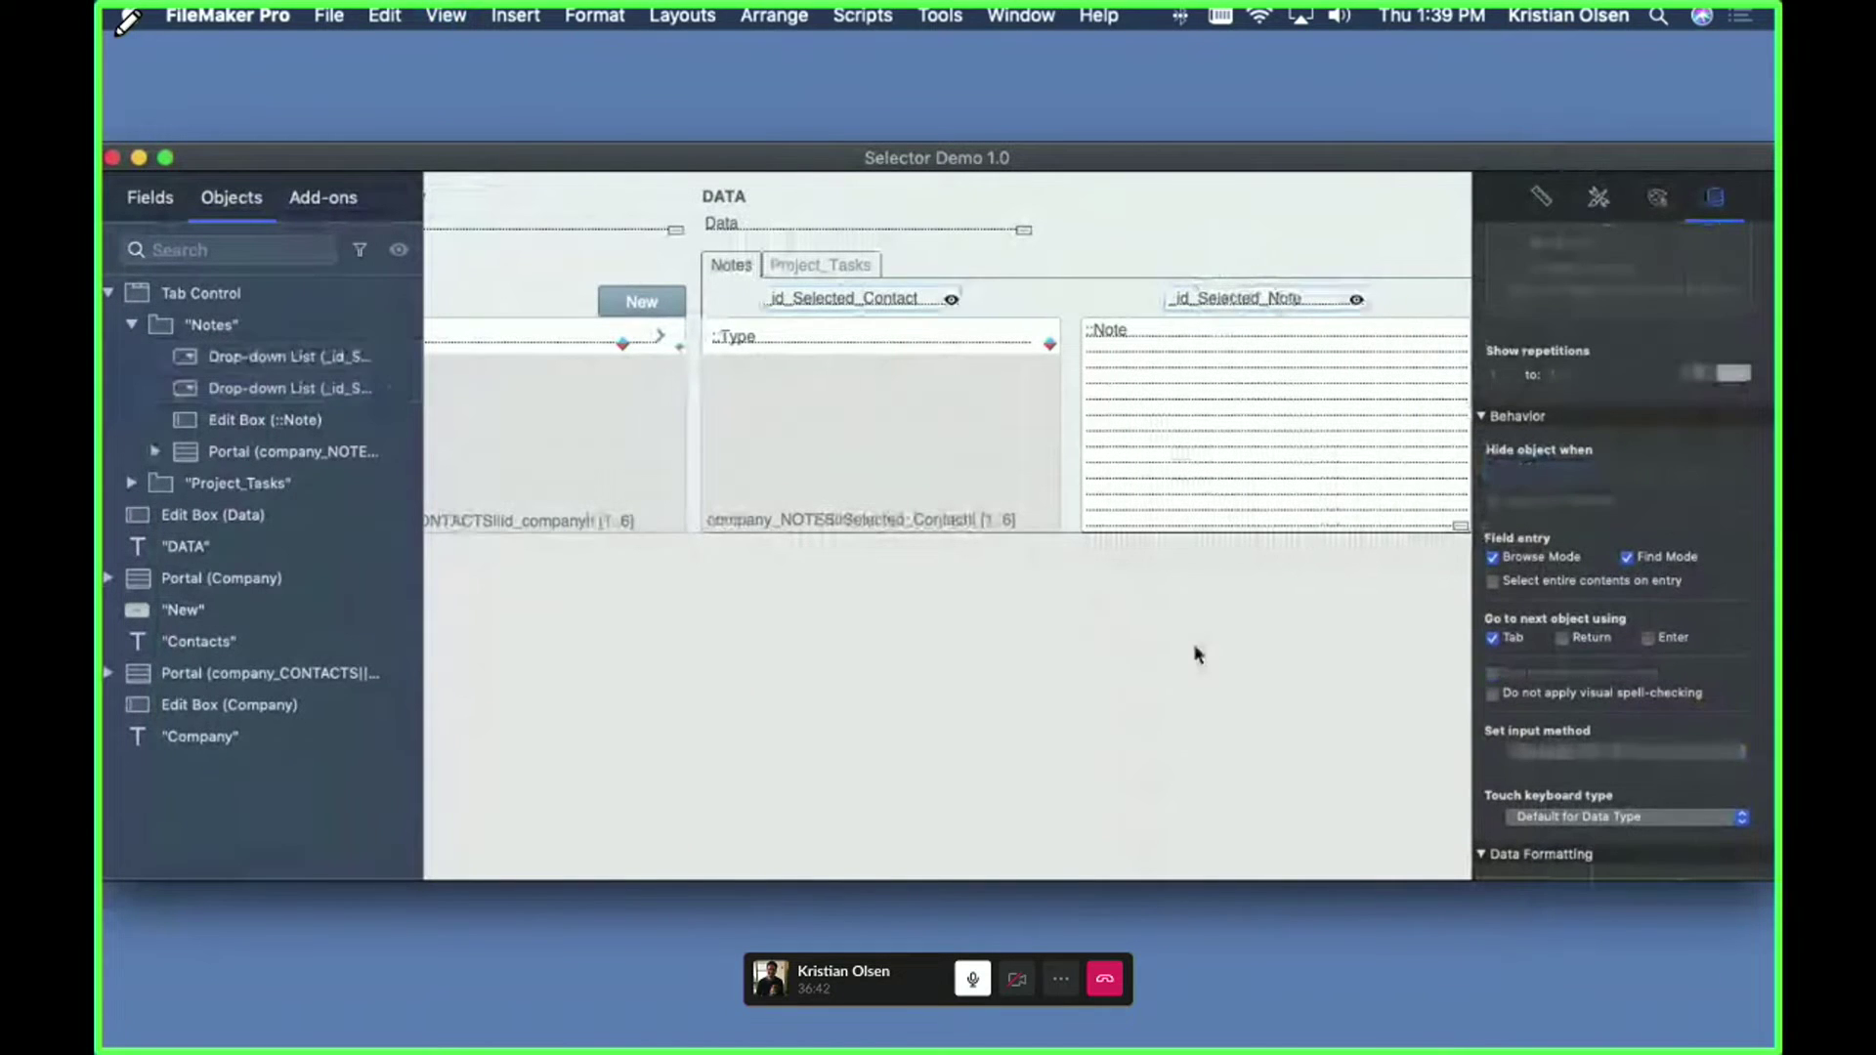
key(super+b)
key(Return)
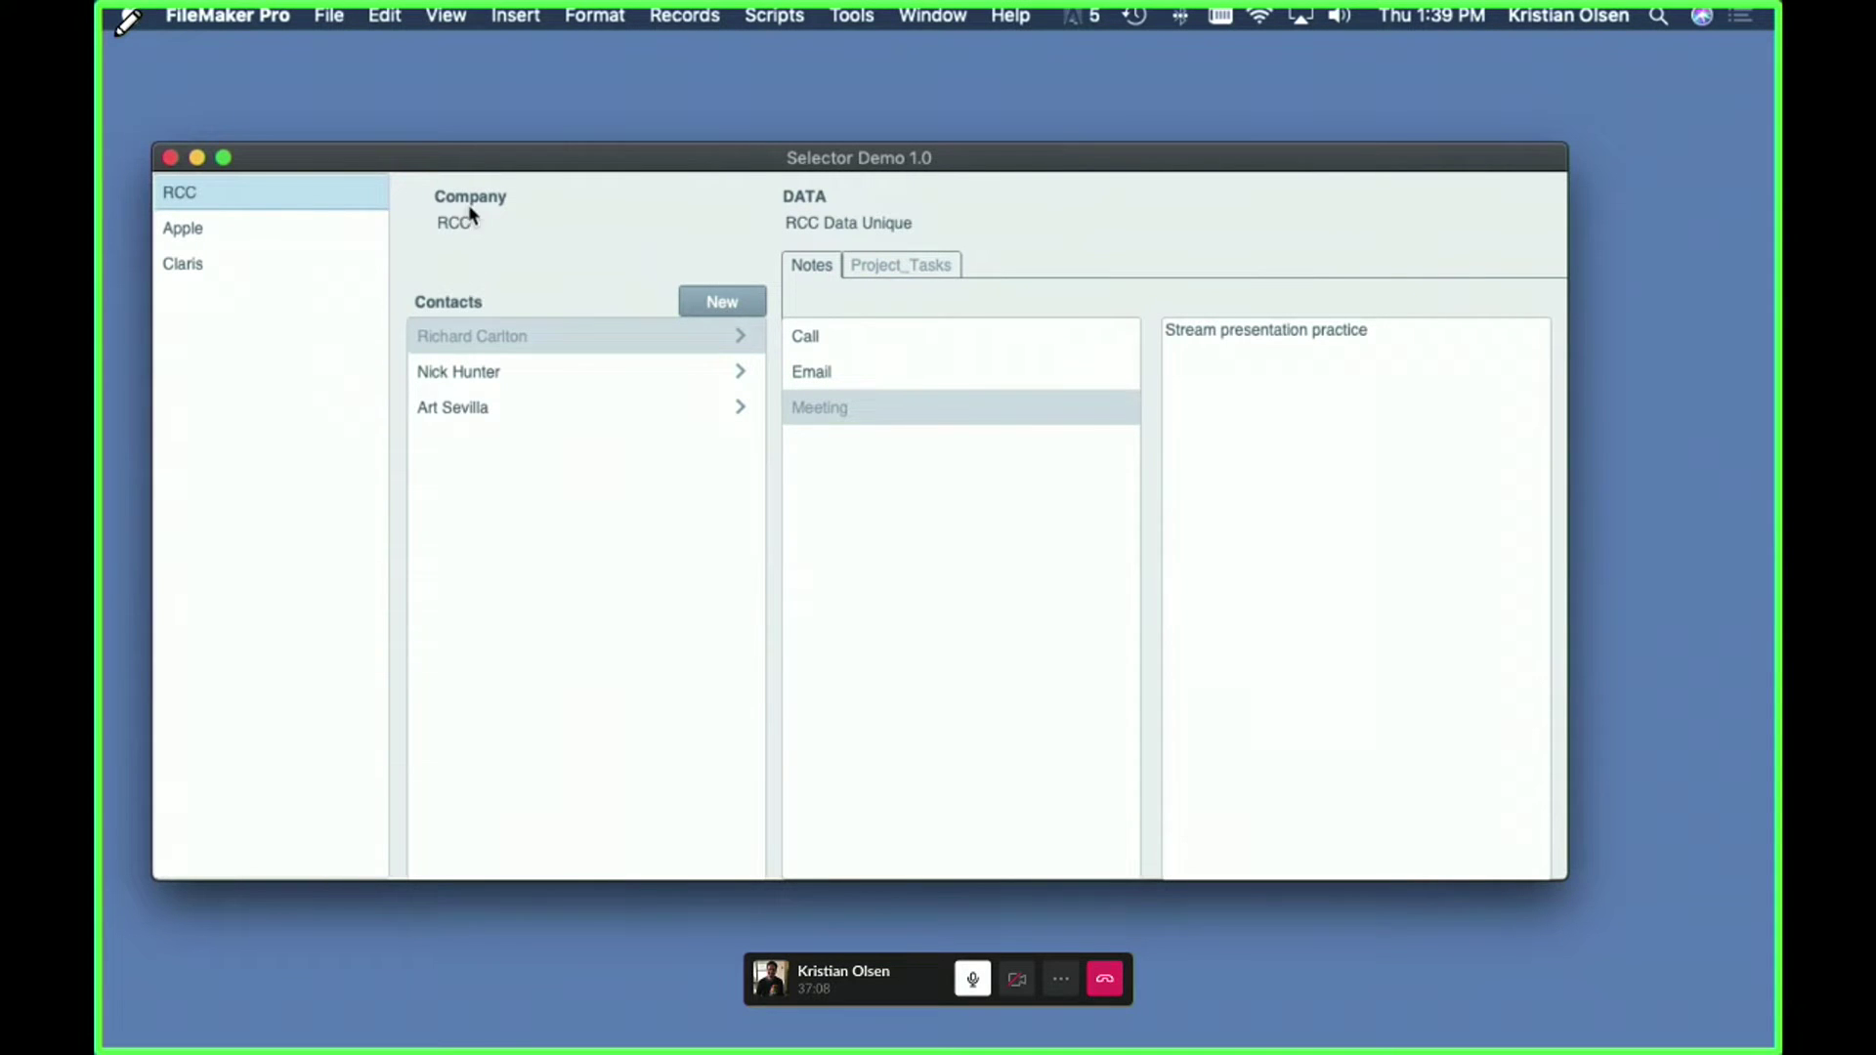
click(740, 336)
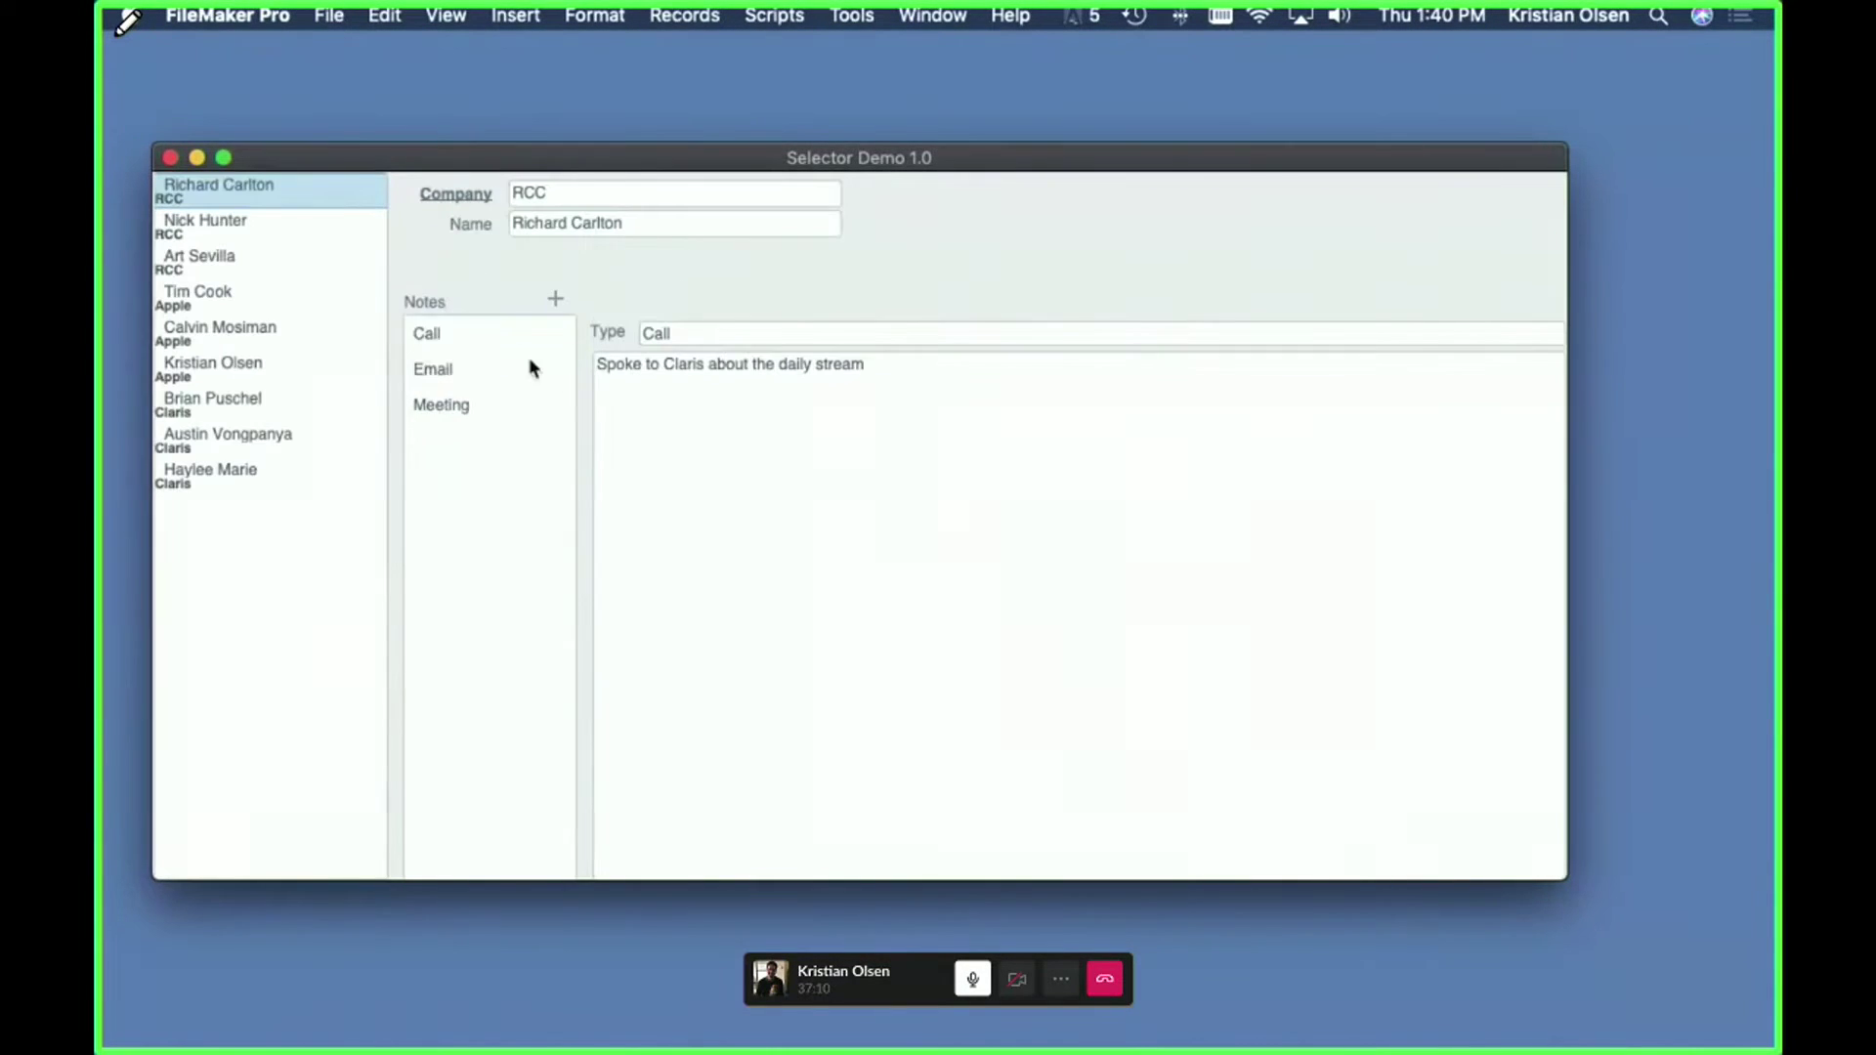
click(429, 333)
click(442, 369)
click(448, 404)
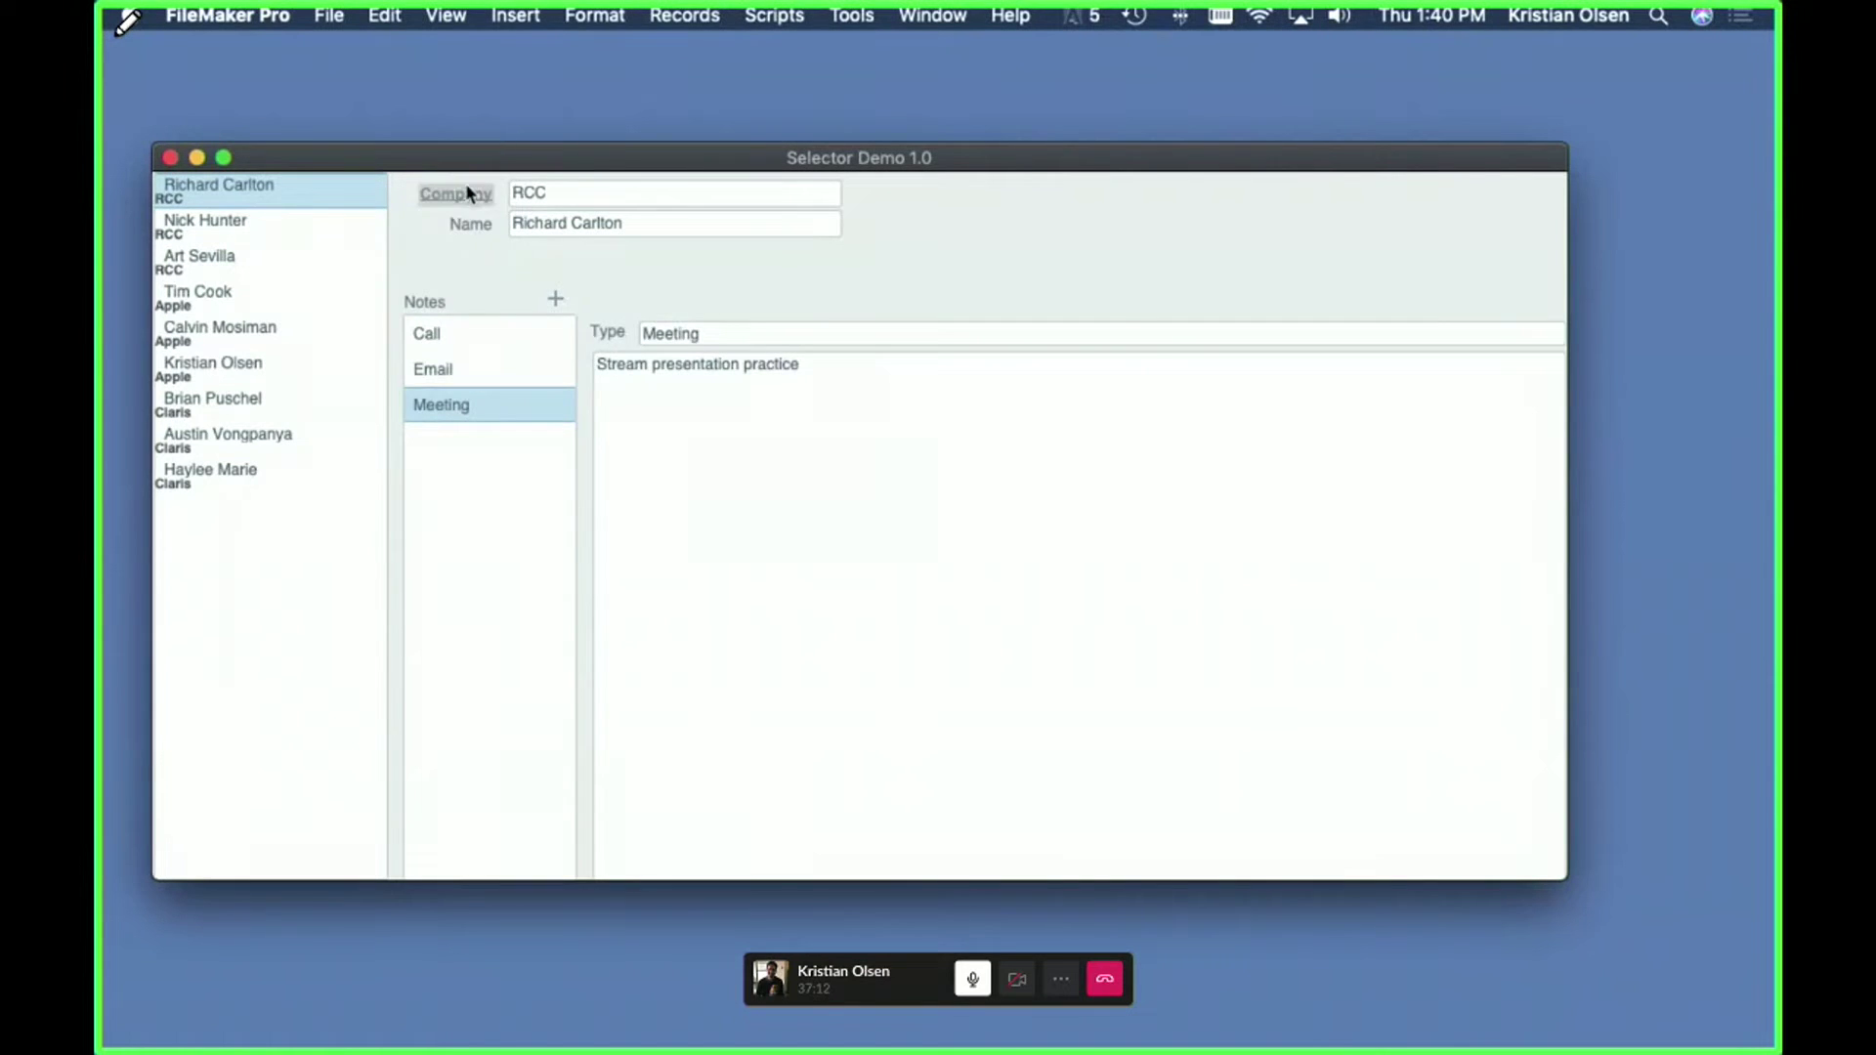
click(467, 193)
click(479, 373)
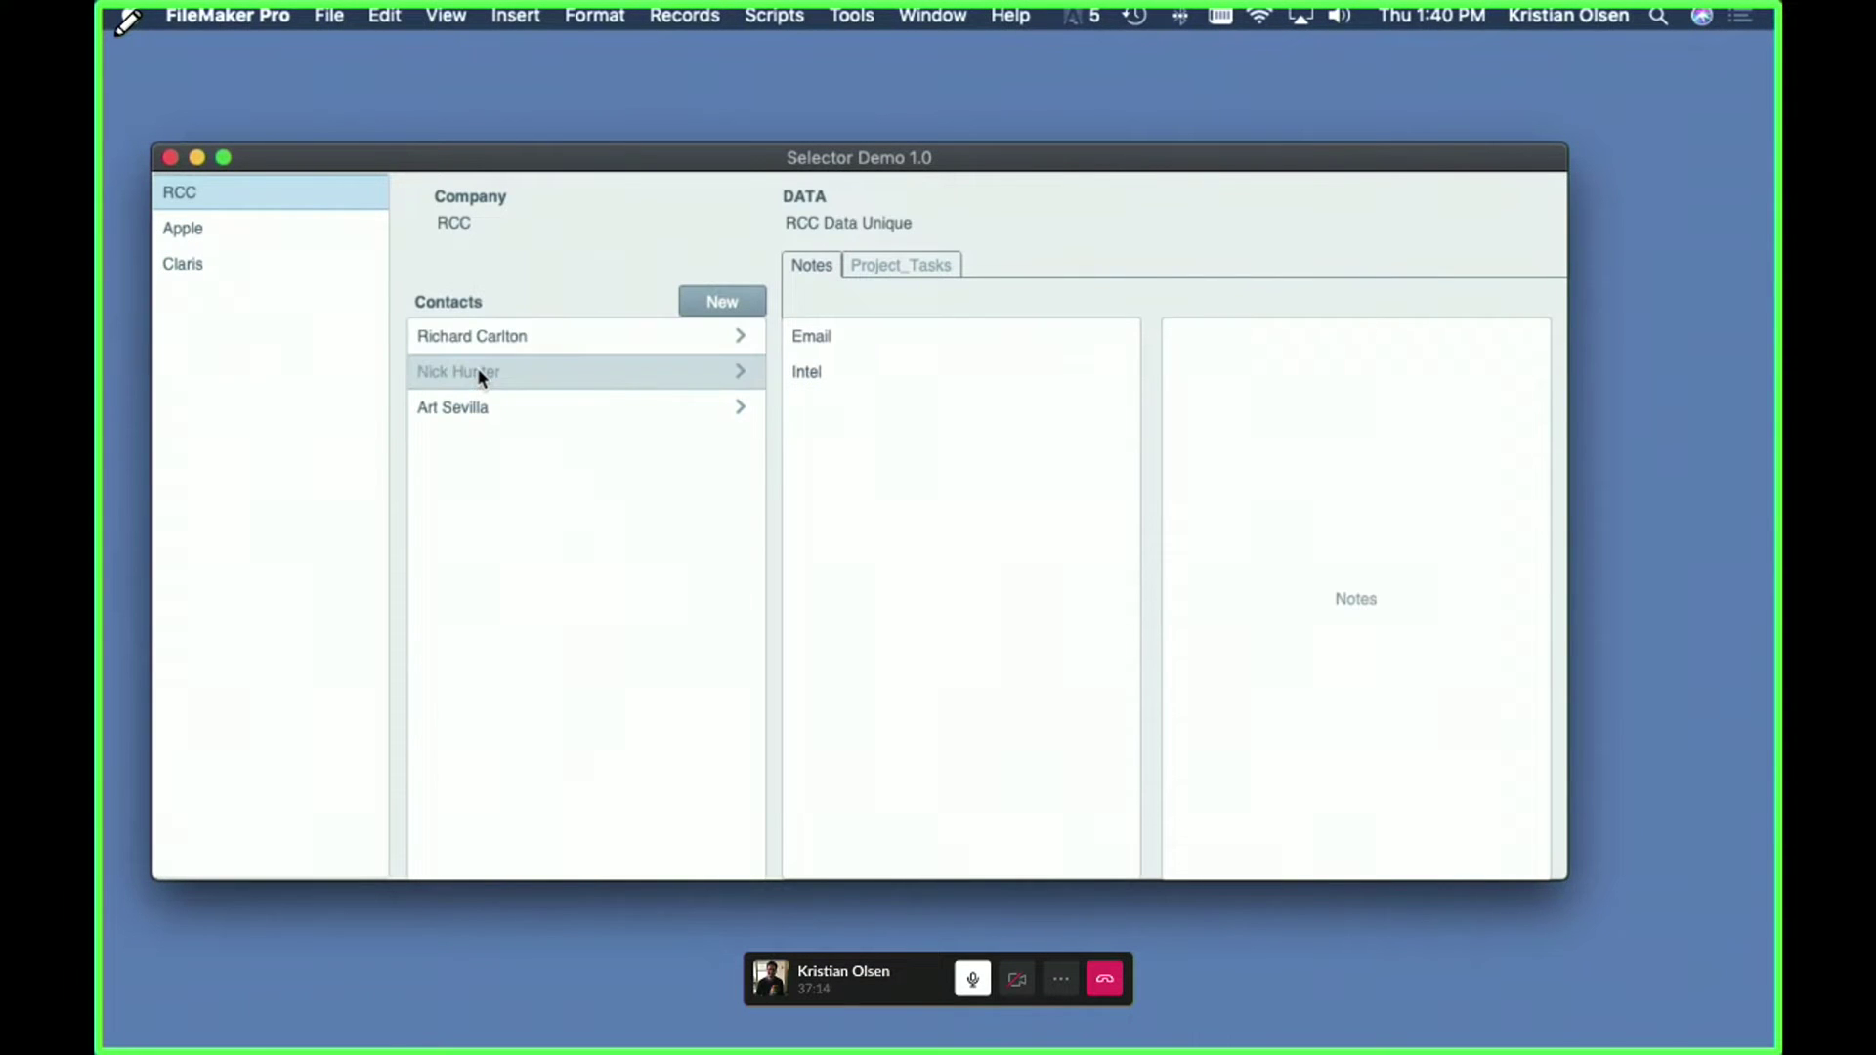
click(811, 336)
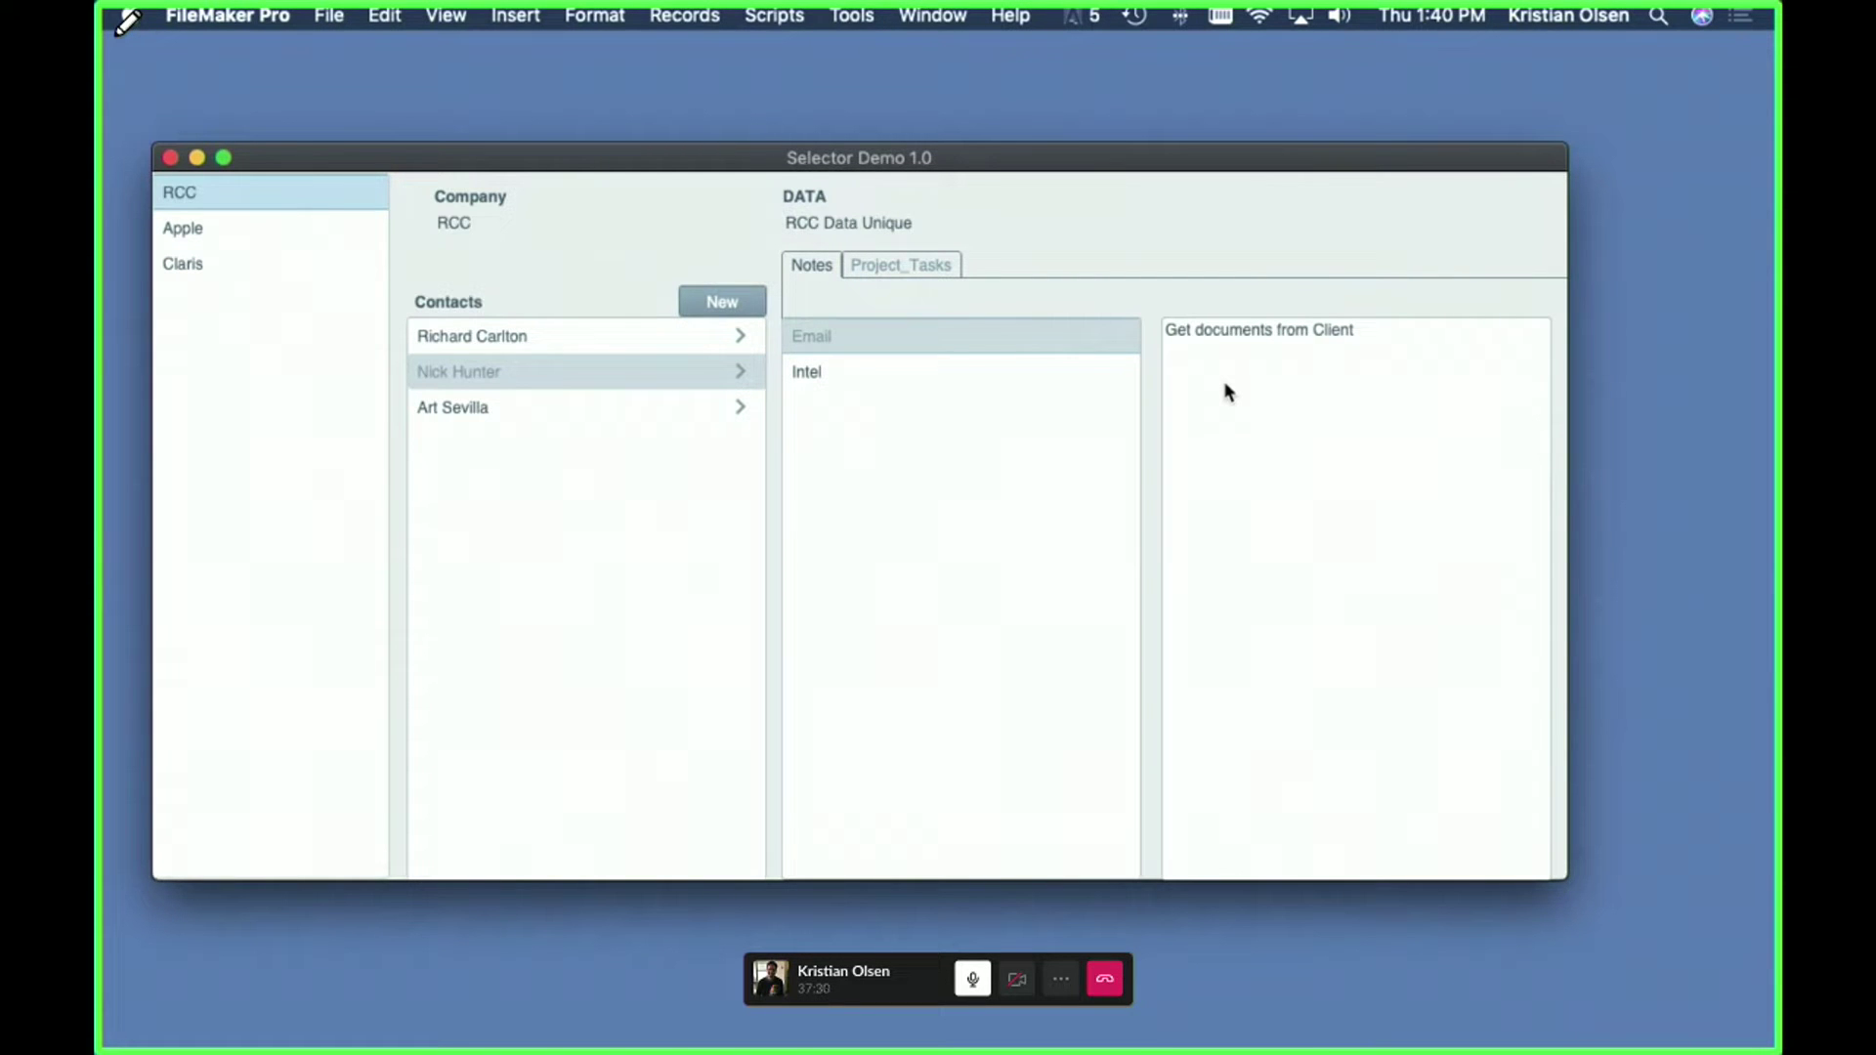
click(912, 266)
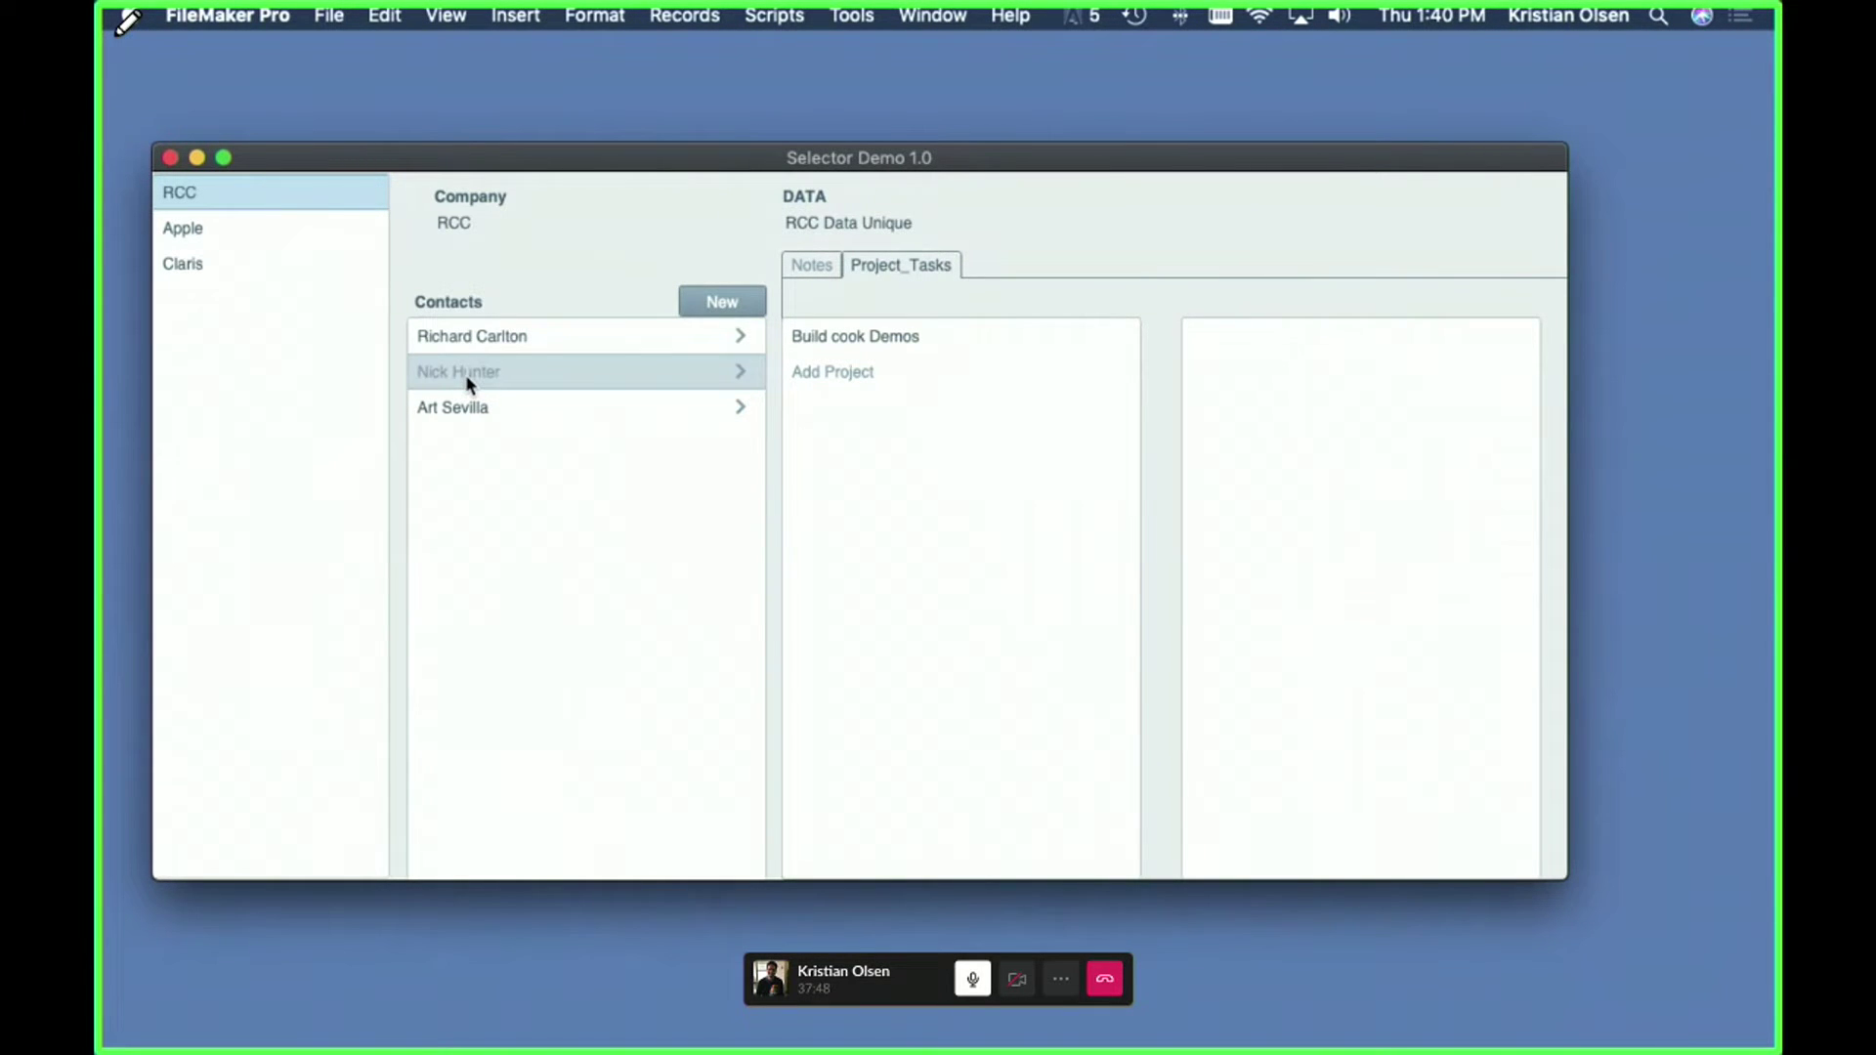
click(518, 406)
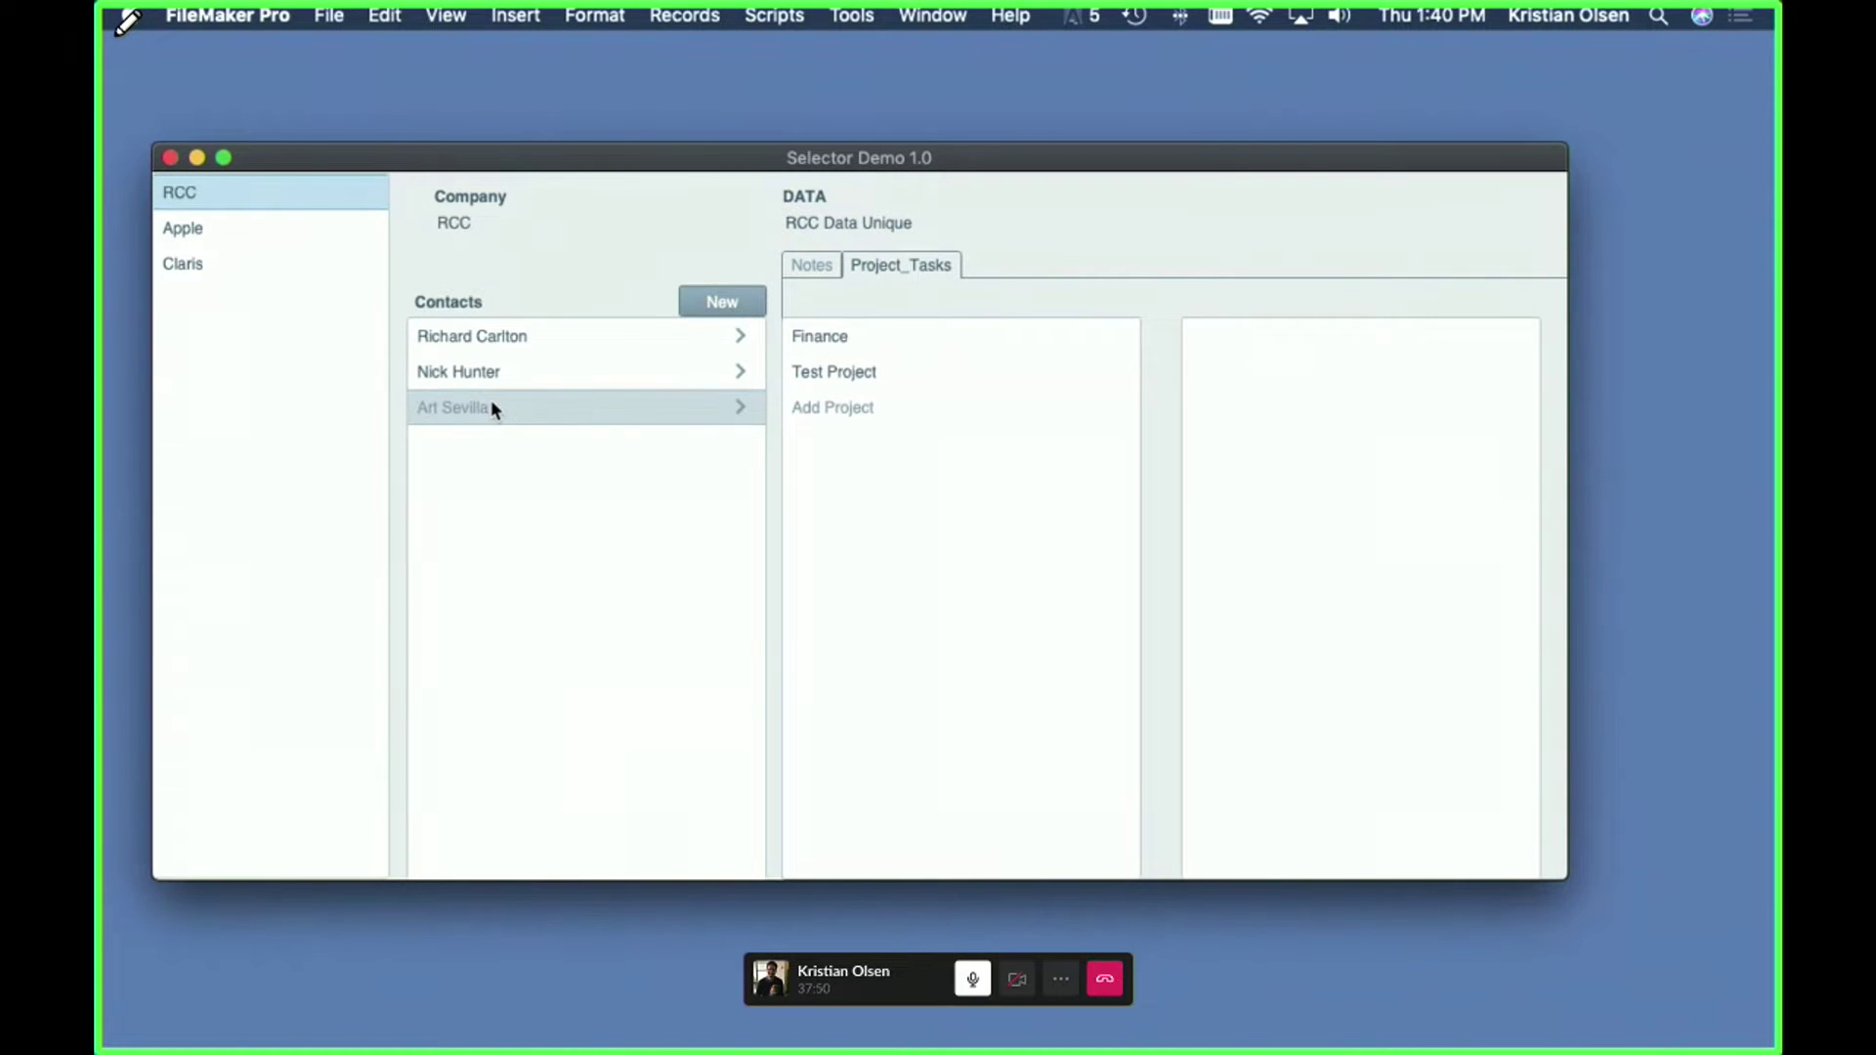
click(825, 344)
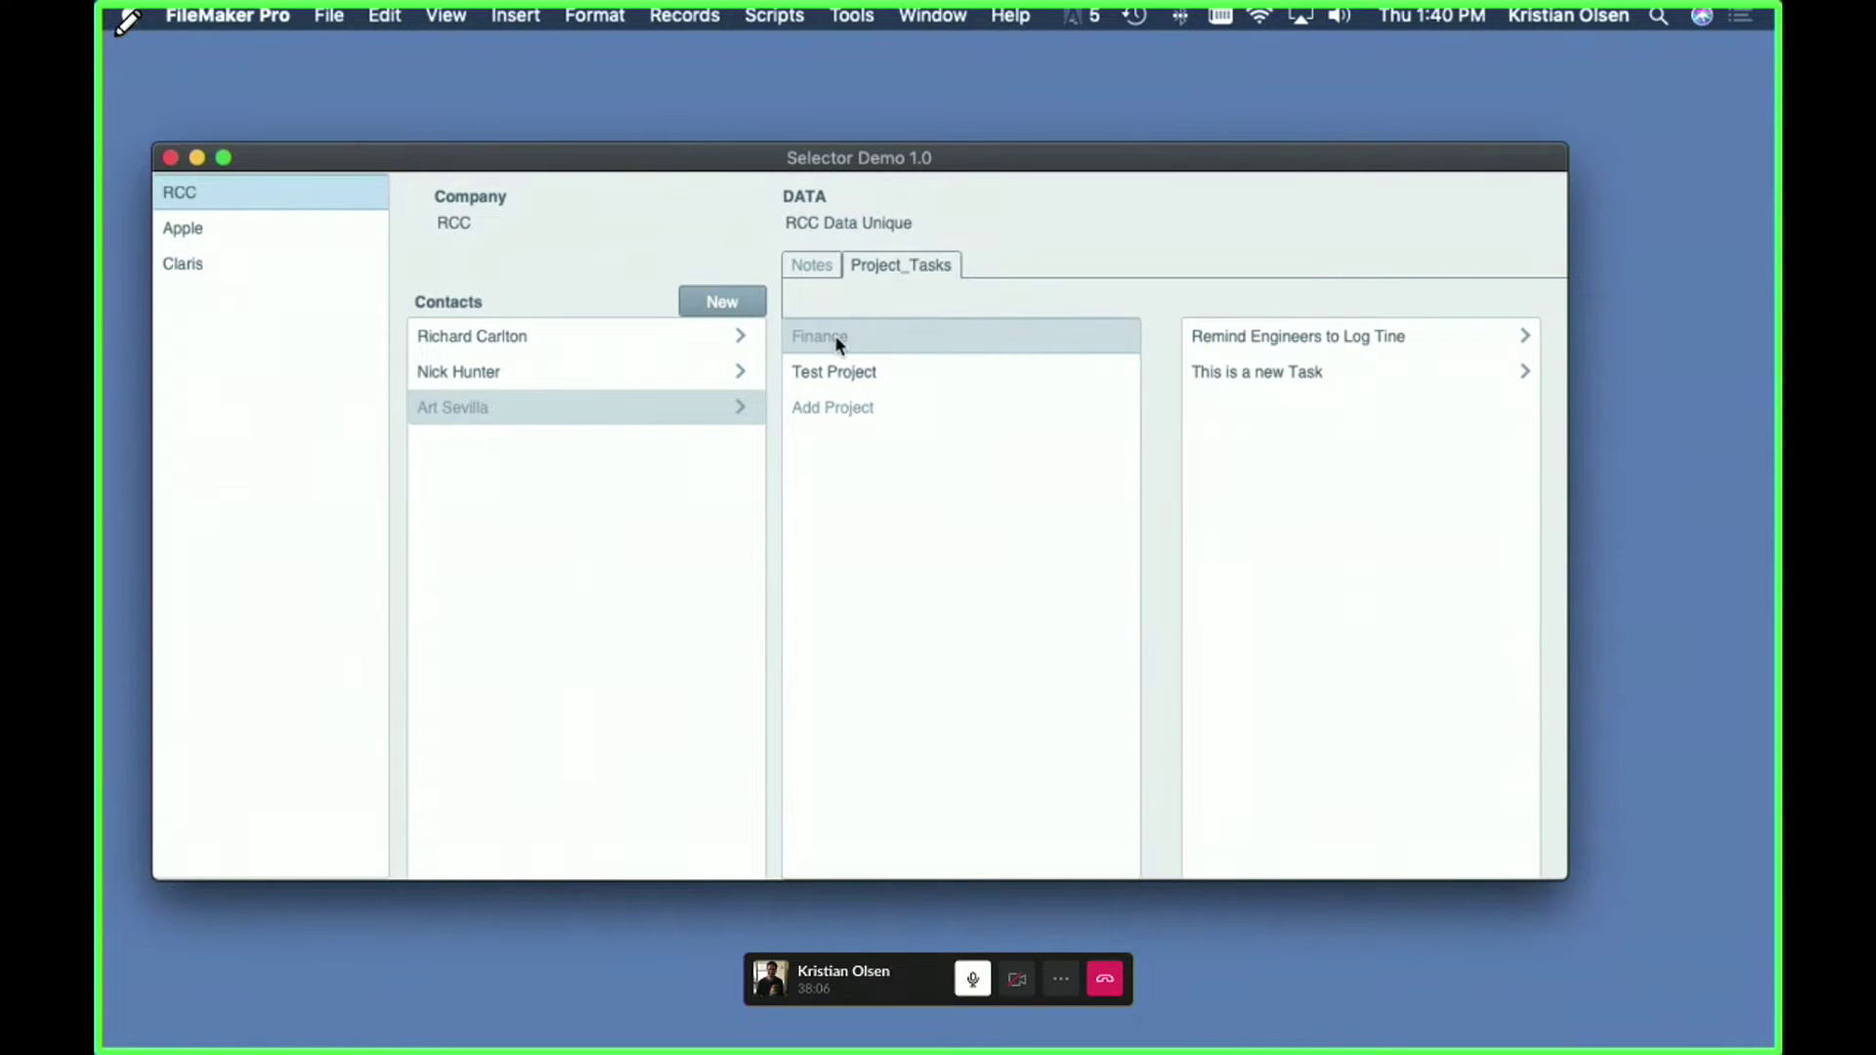
click(851, 406)
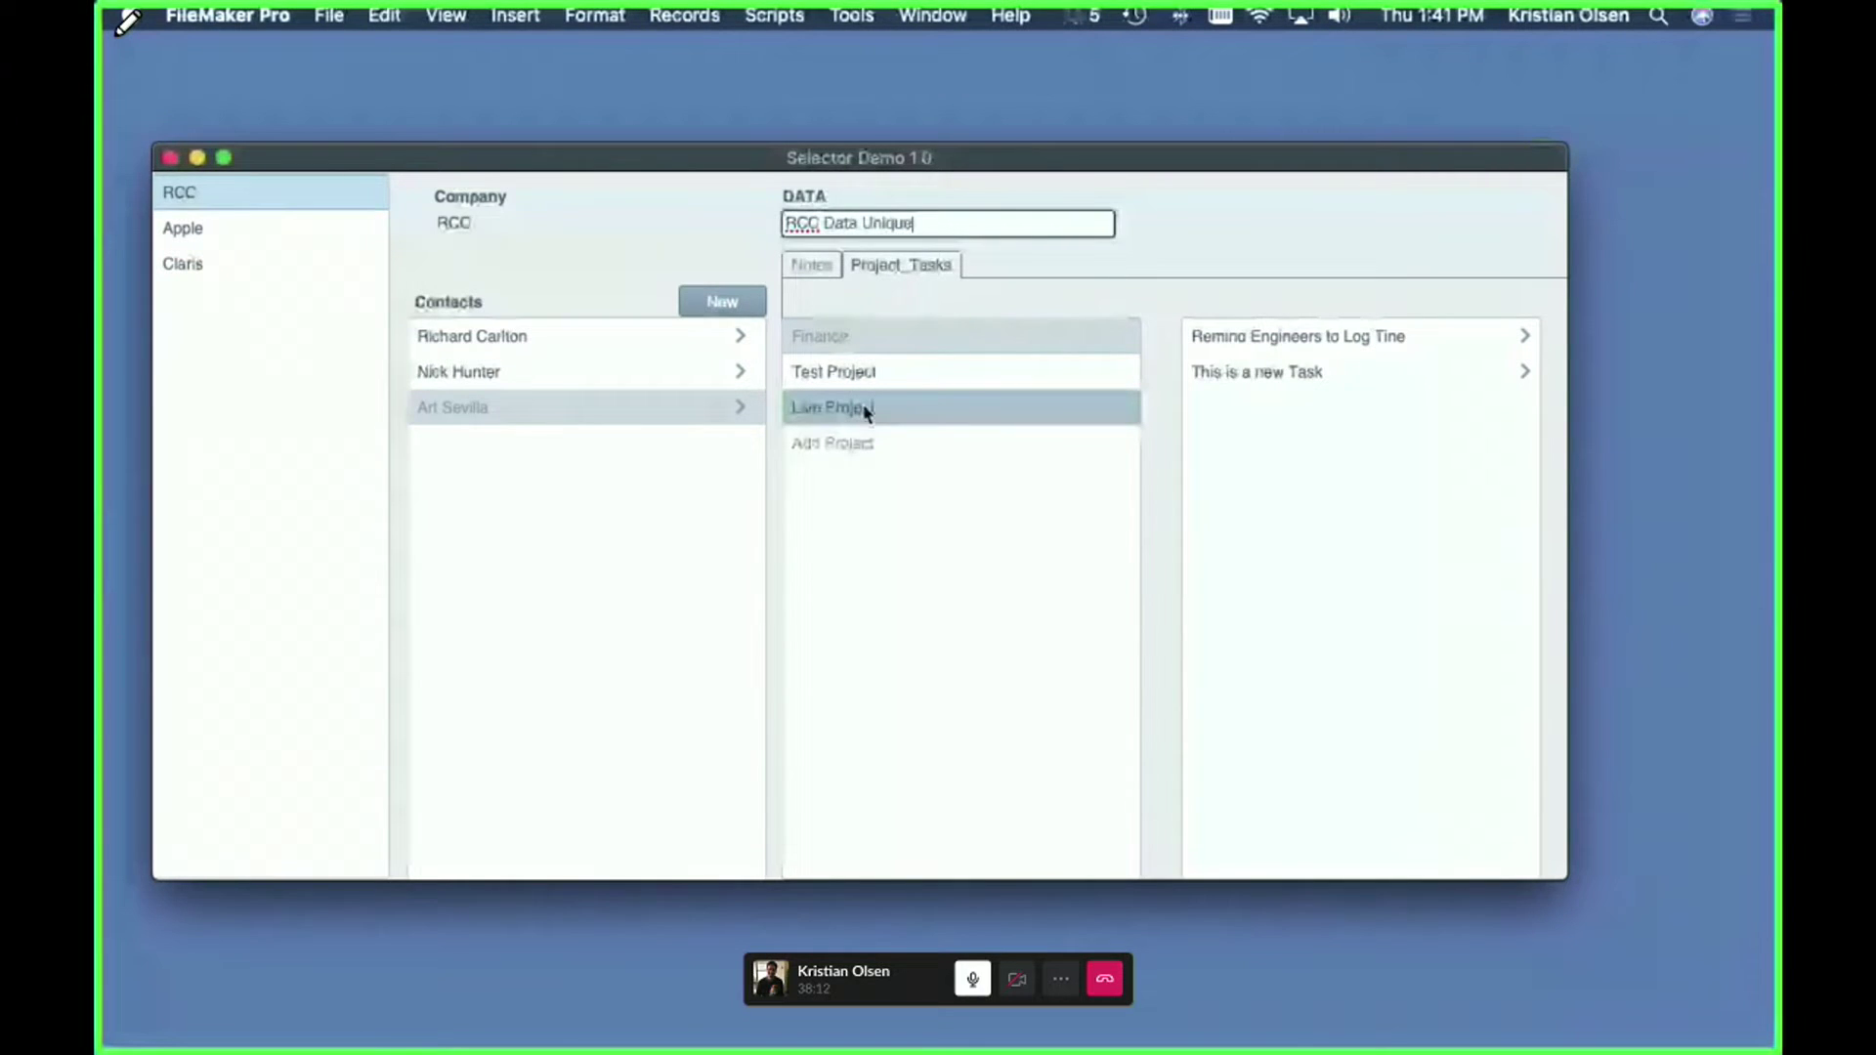
click(1274, 381)
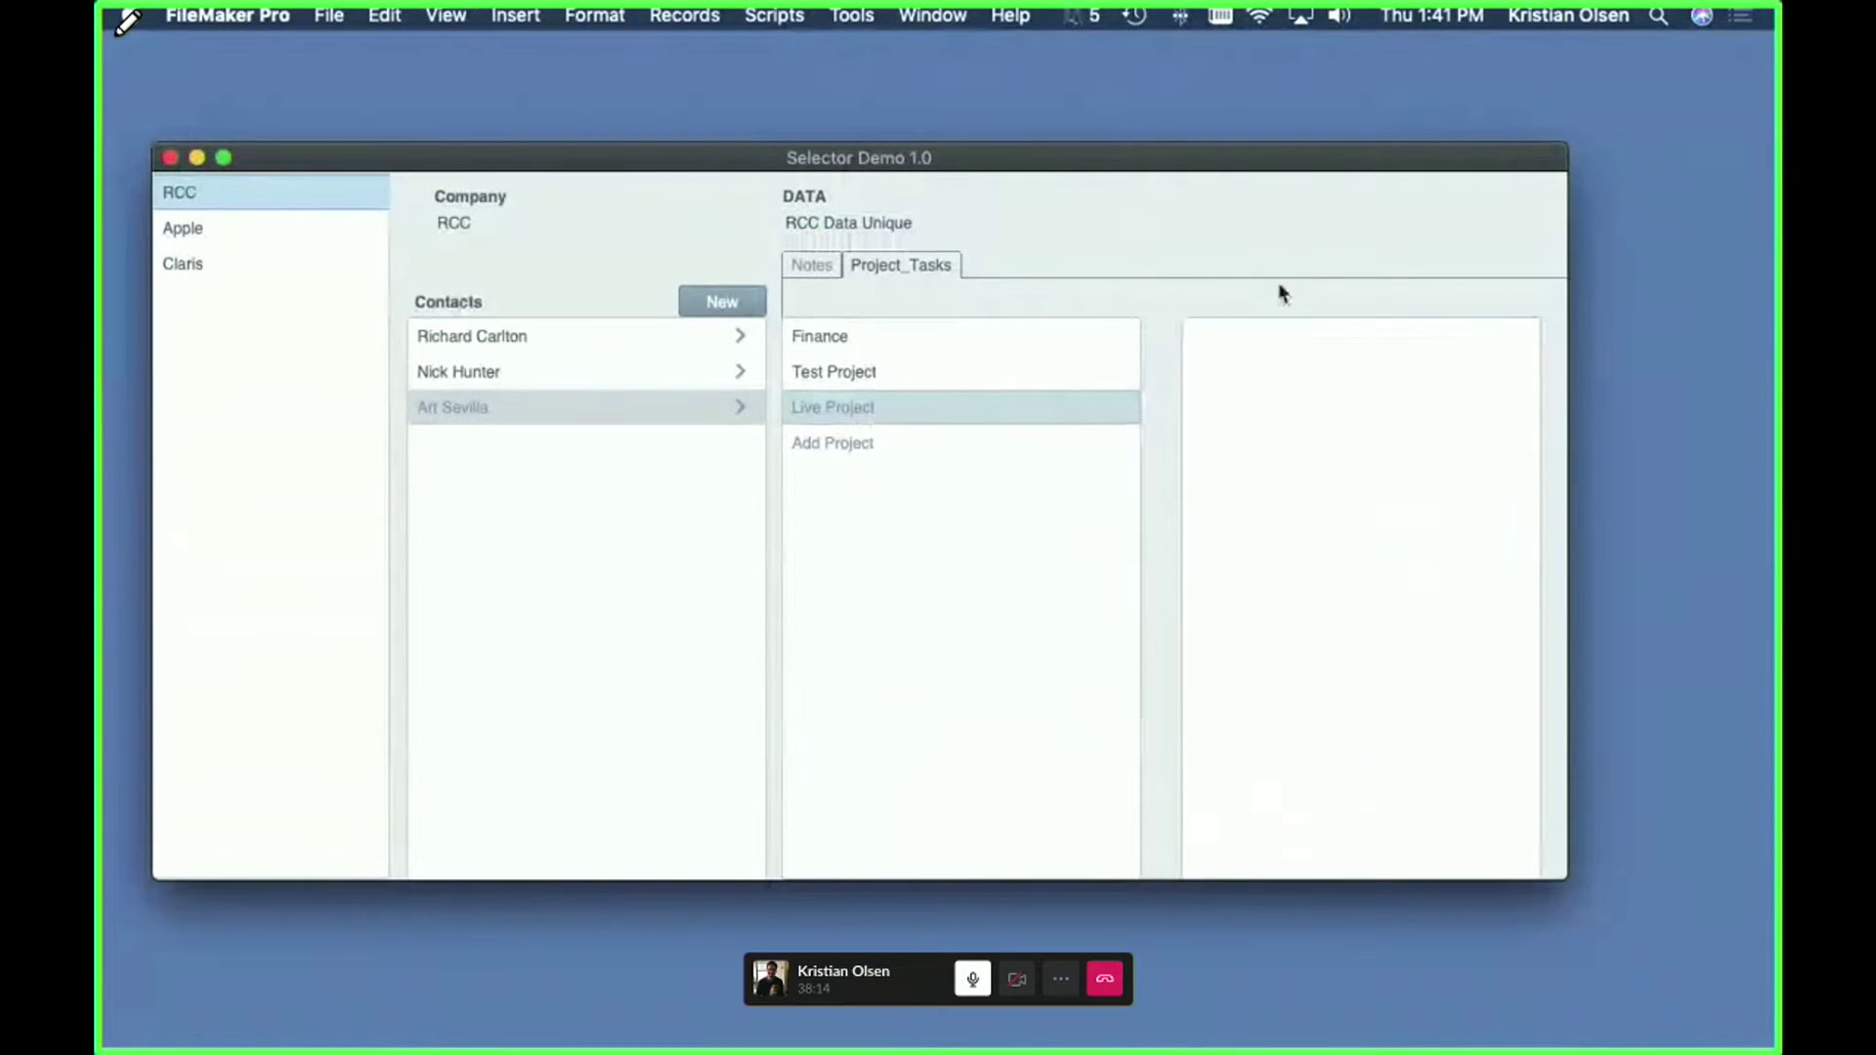
- Add the task 'This is a task' to Live Project and commit it
click(1280, 335)
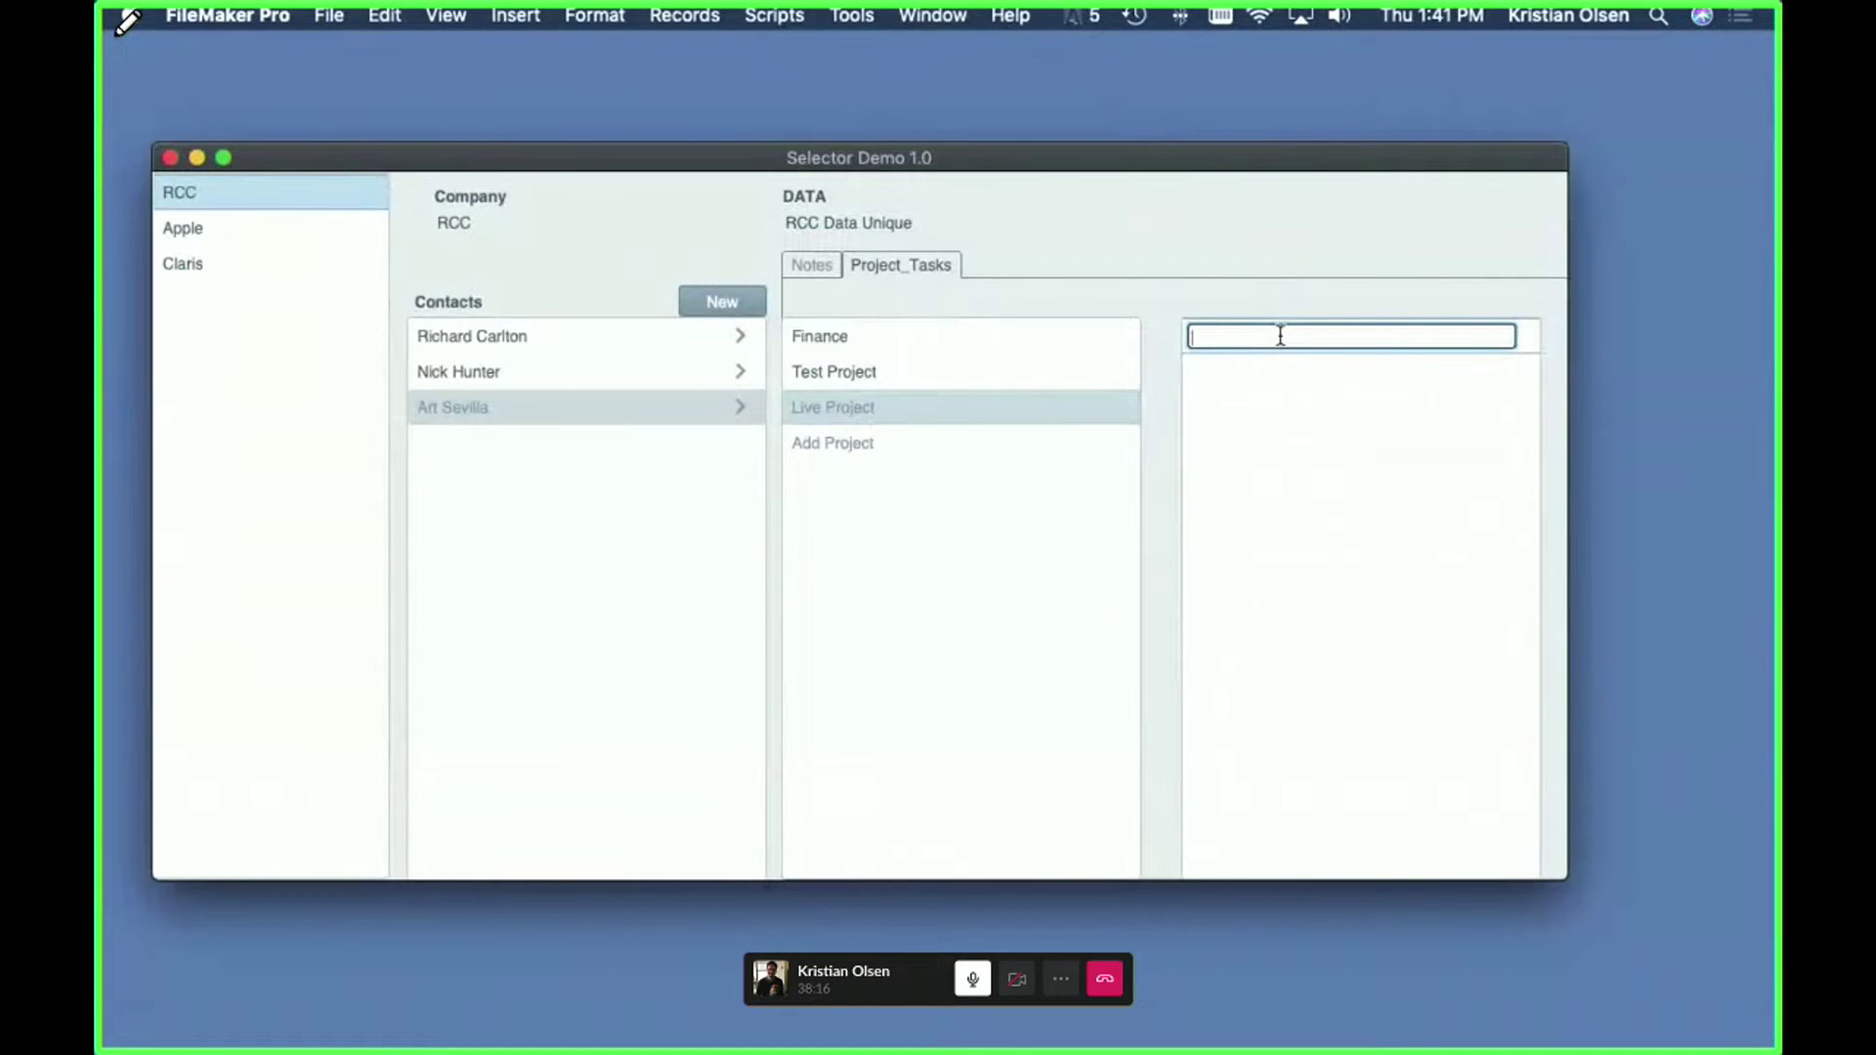
text(This is a task)
click(1288, 284)
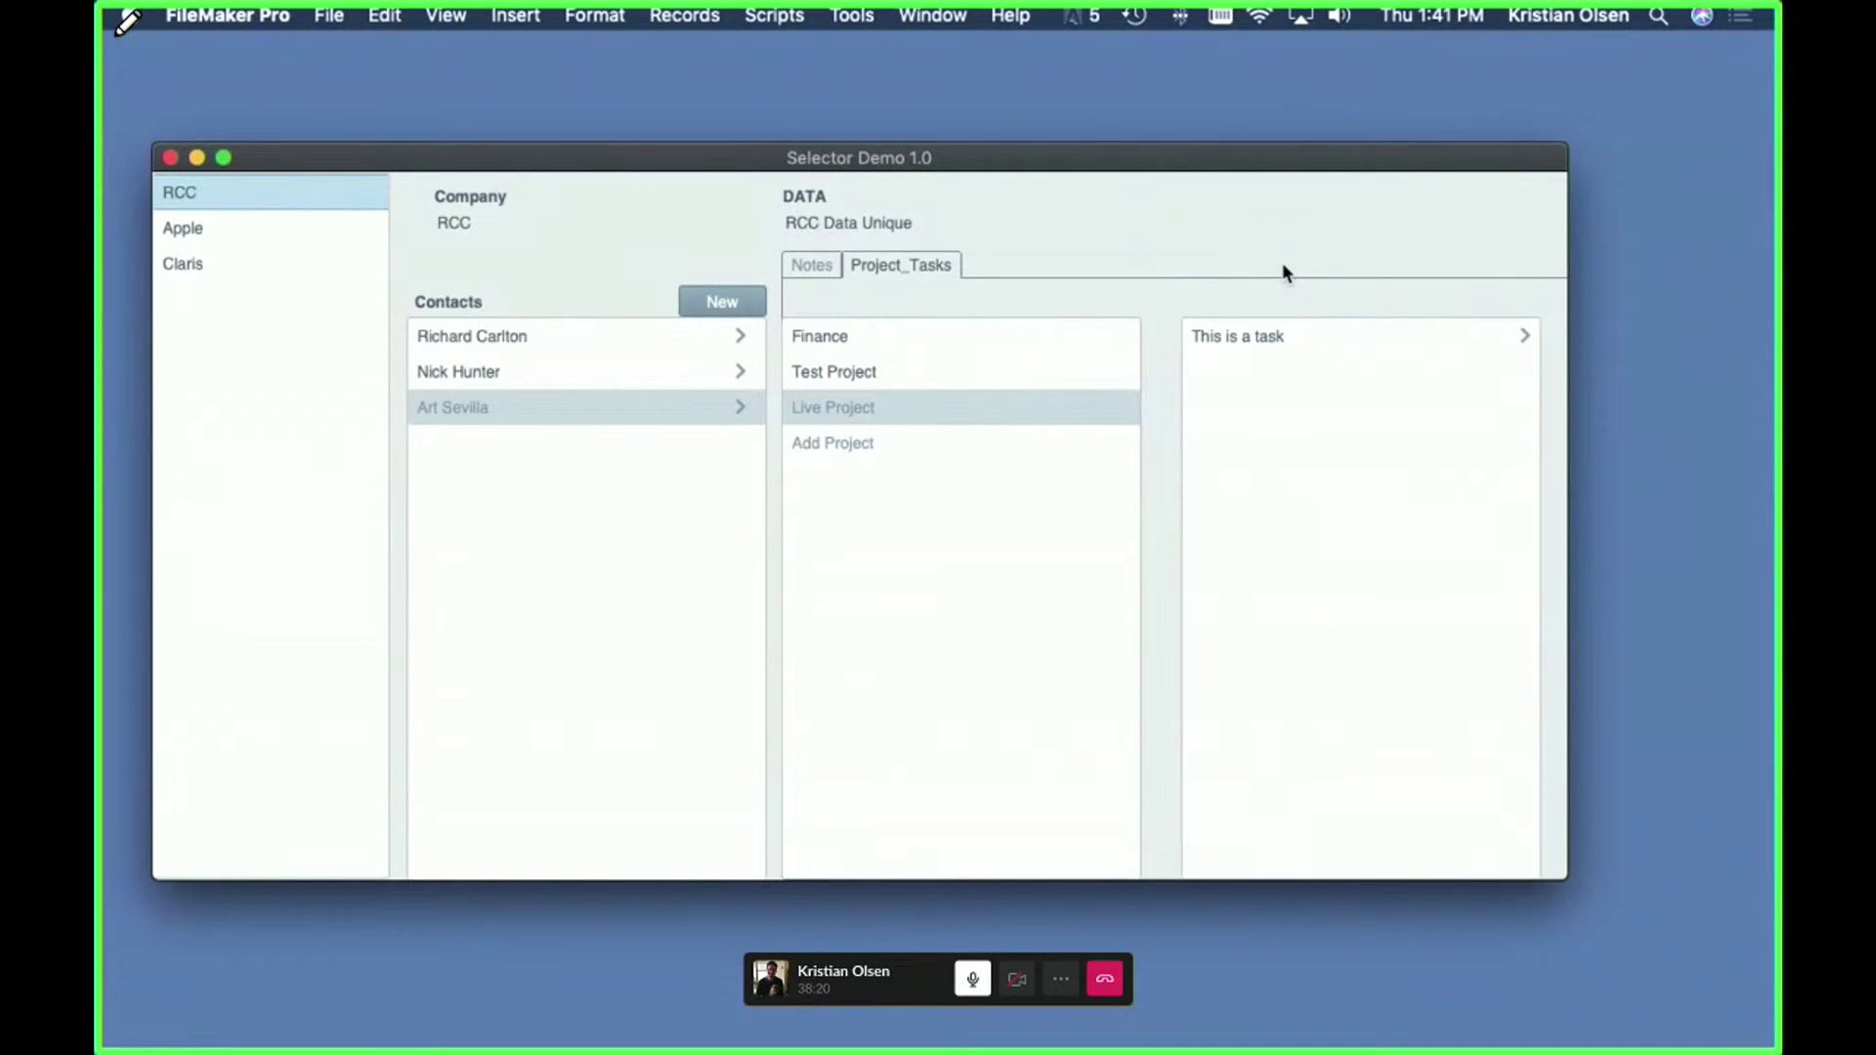
key(super+shift+d)
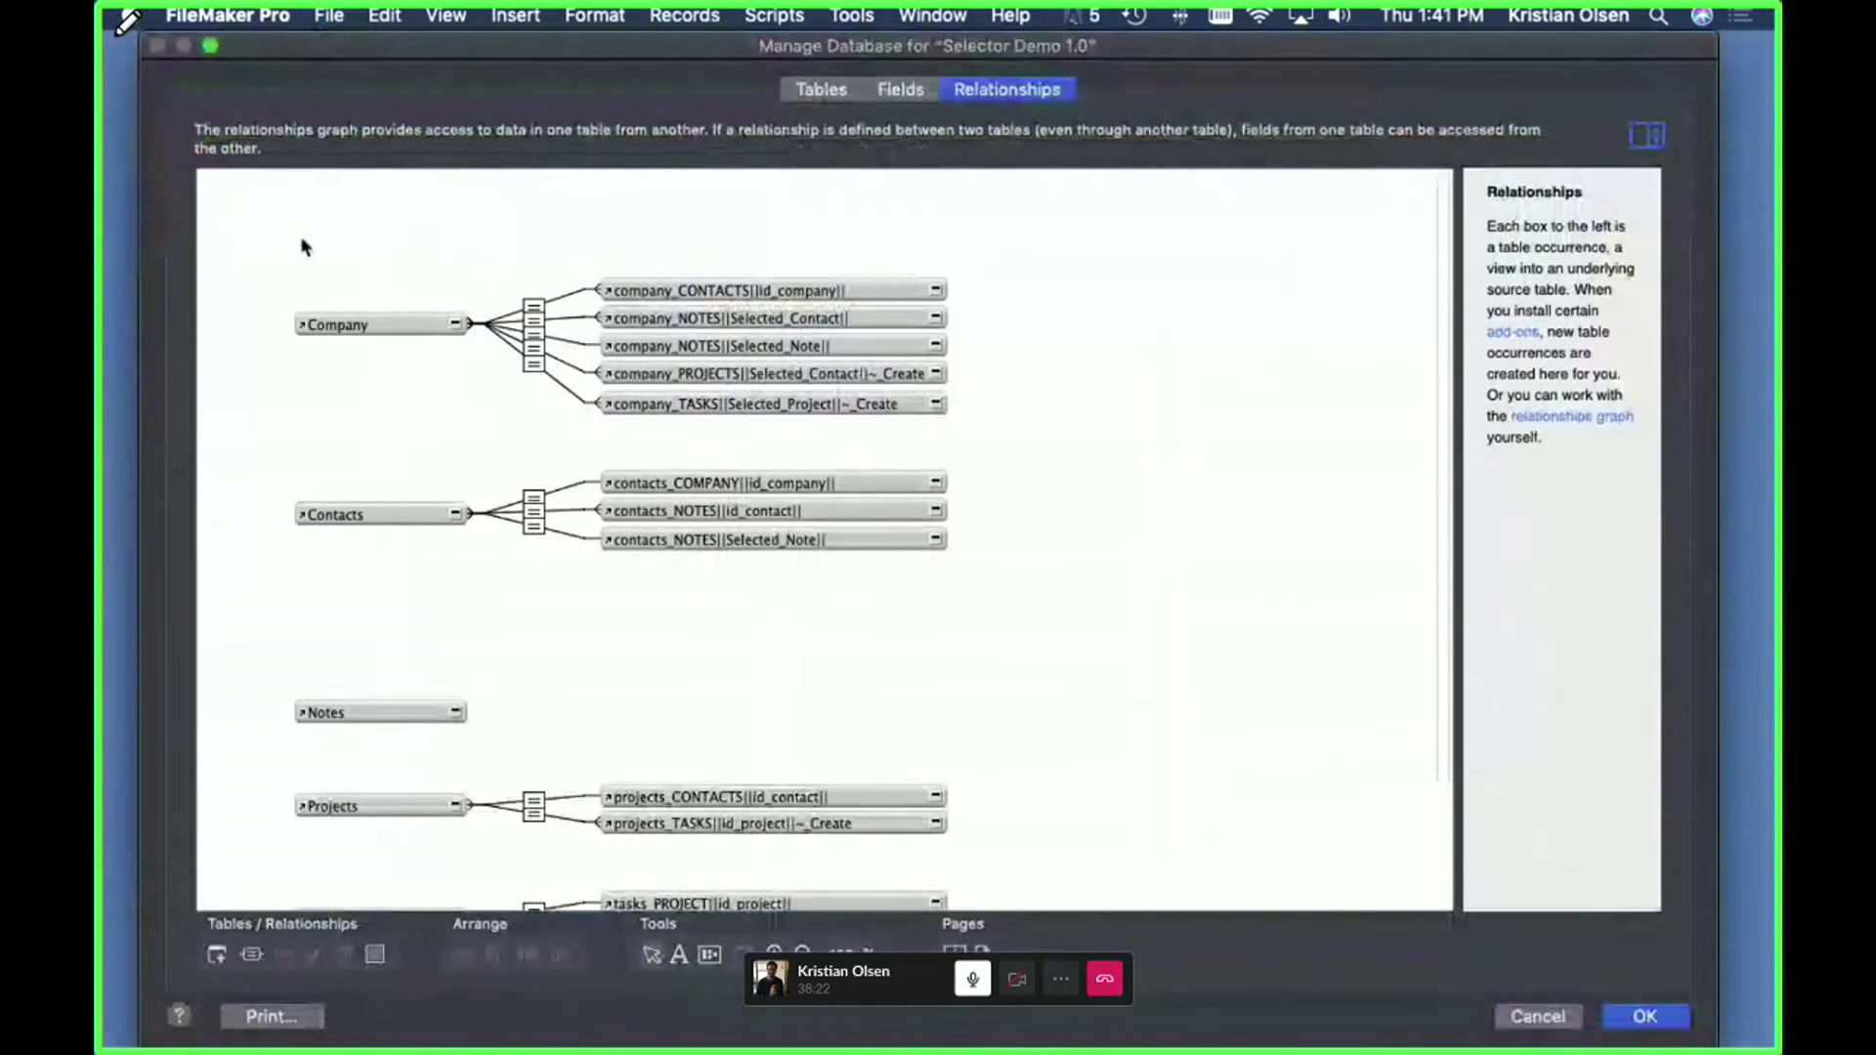
drag(246, 234, 1121, 735)
scroll(1007, 486, down, 3)
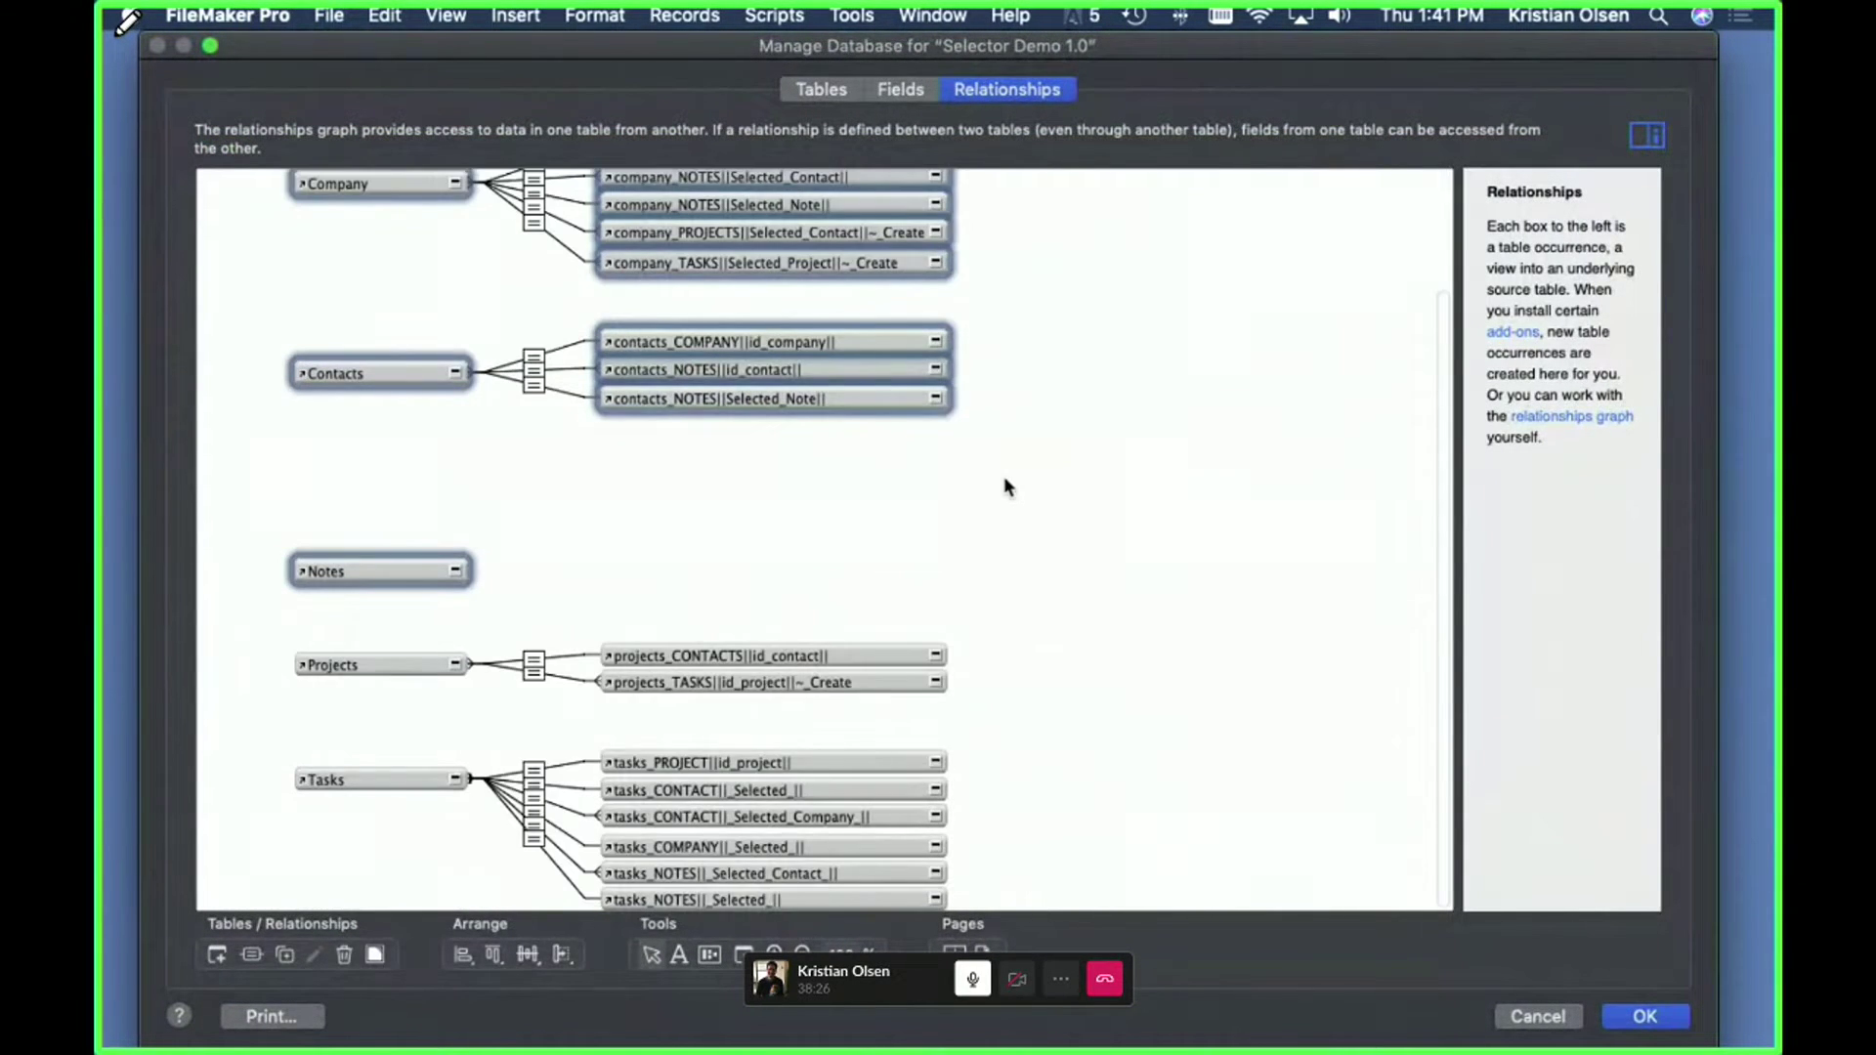
click(1005, 479)
drag(234, 628, 1064, 892)
click(573, 498)
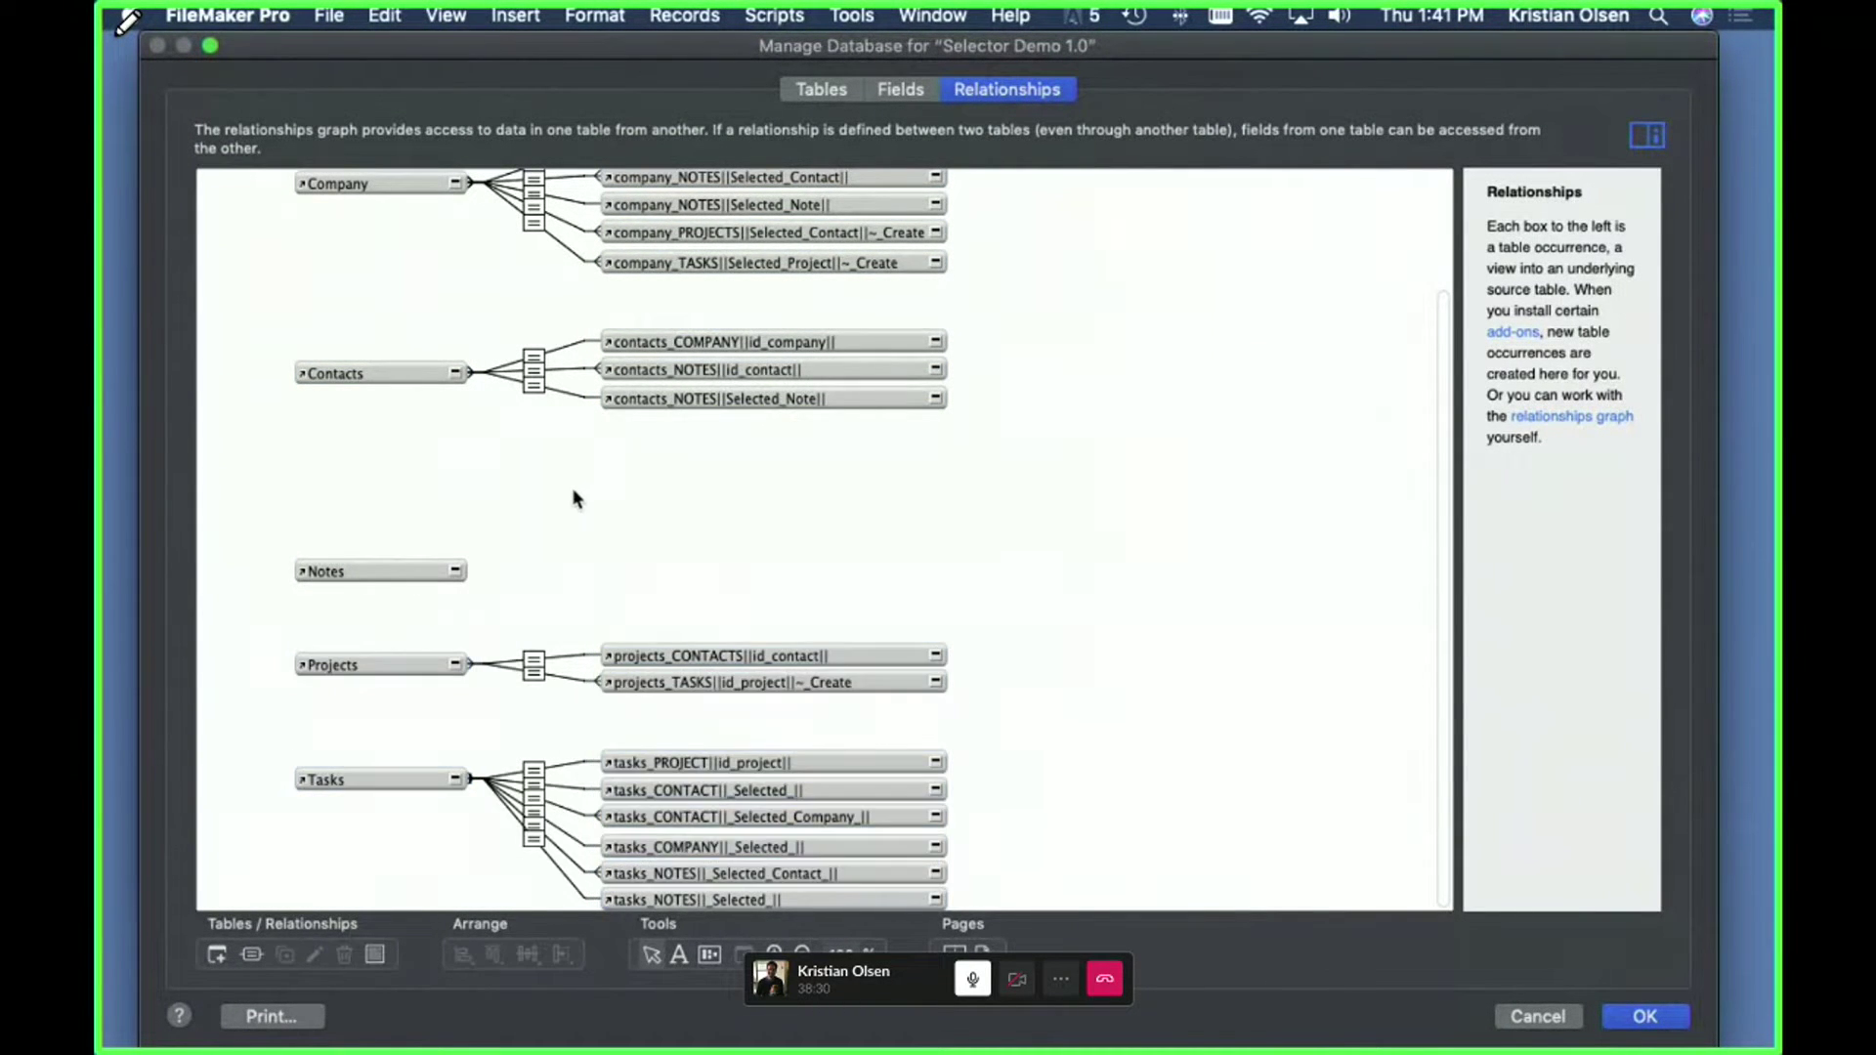
scroll(574, 498, up, 3)
click(375, 325)
drag(735, 406, 549, 645)
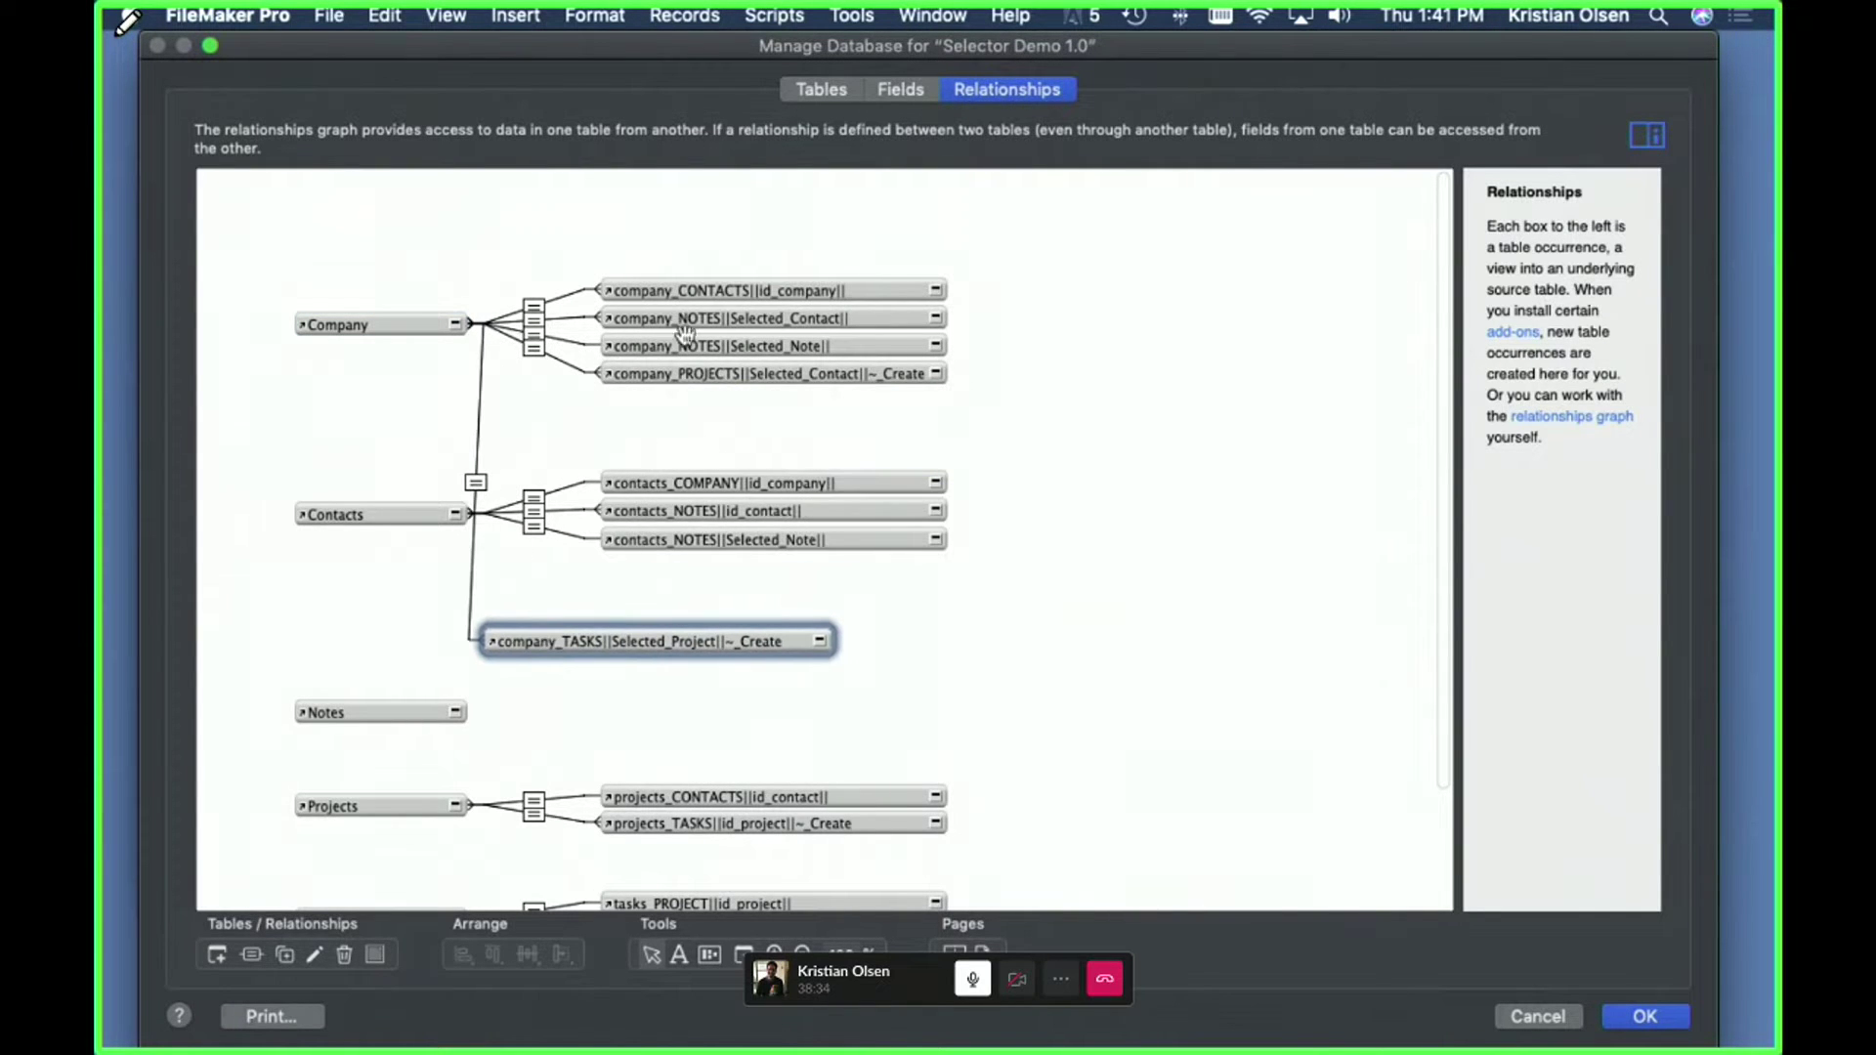
double_click(535, 353)
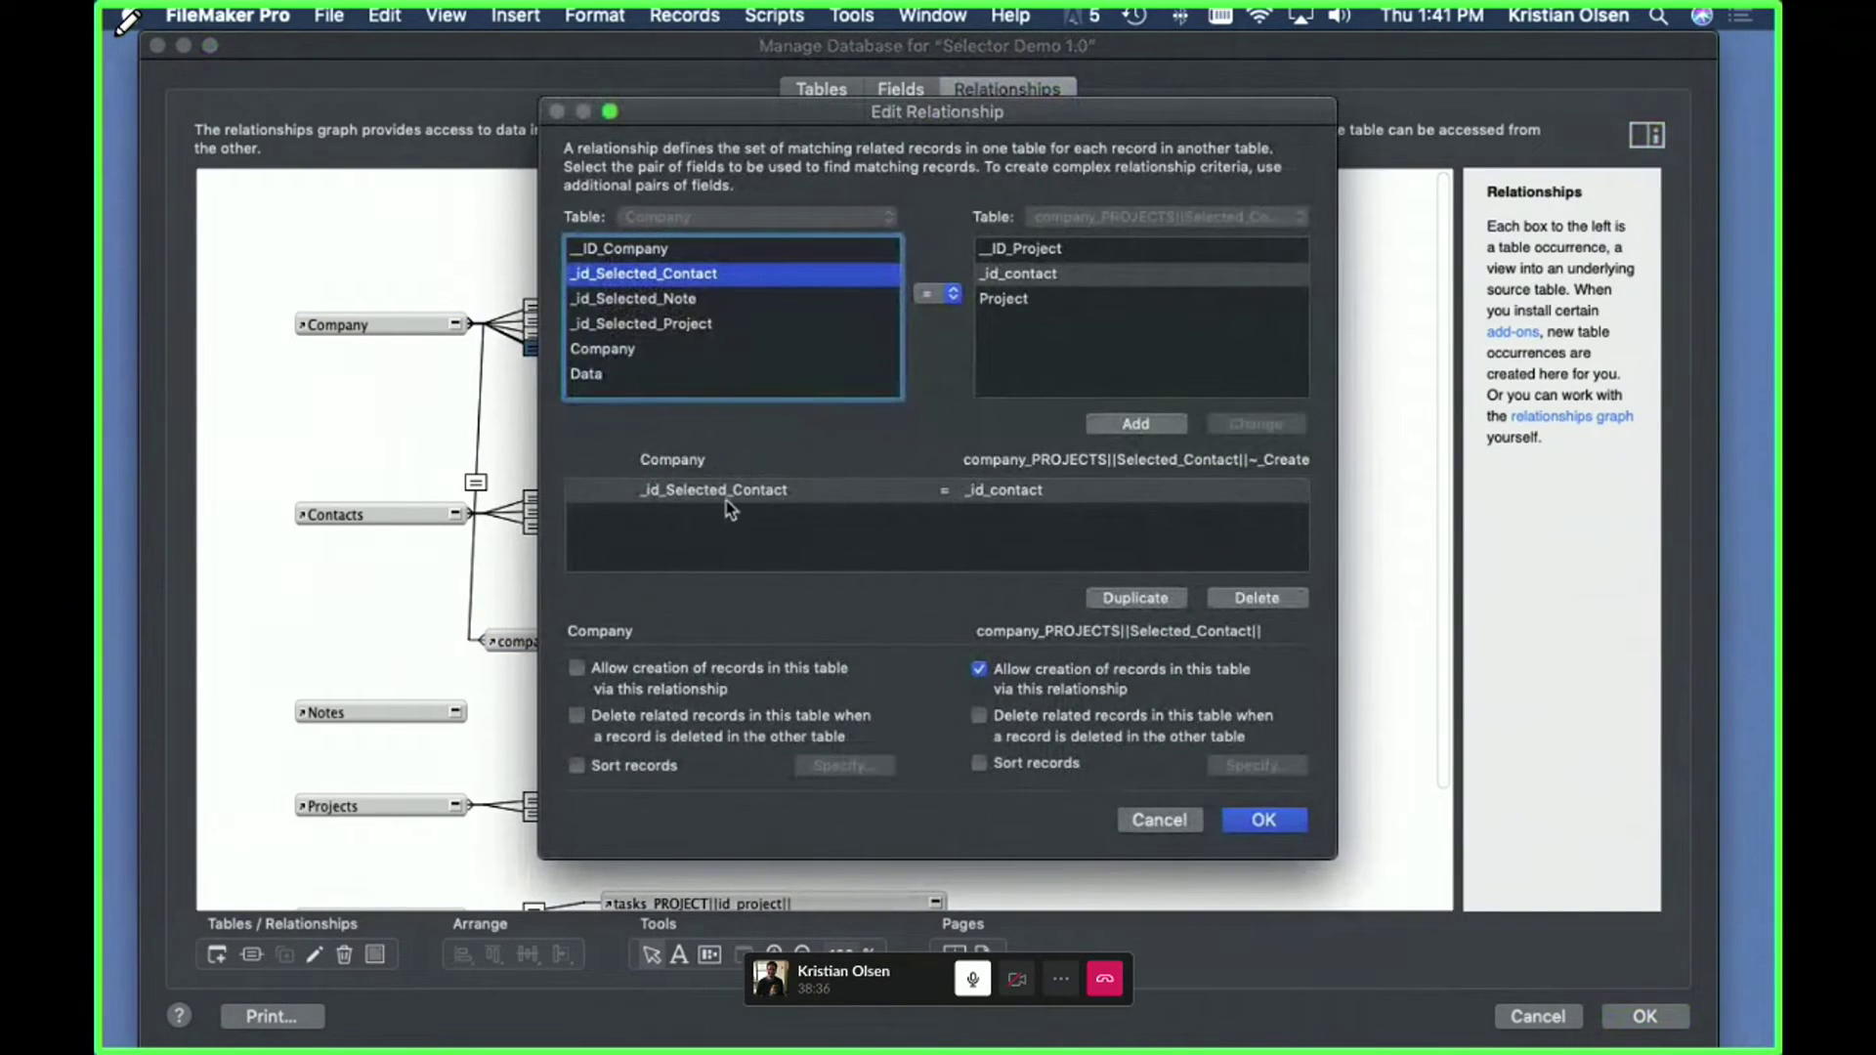
key(Return)
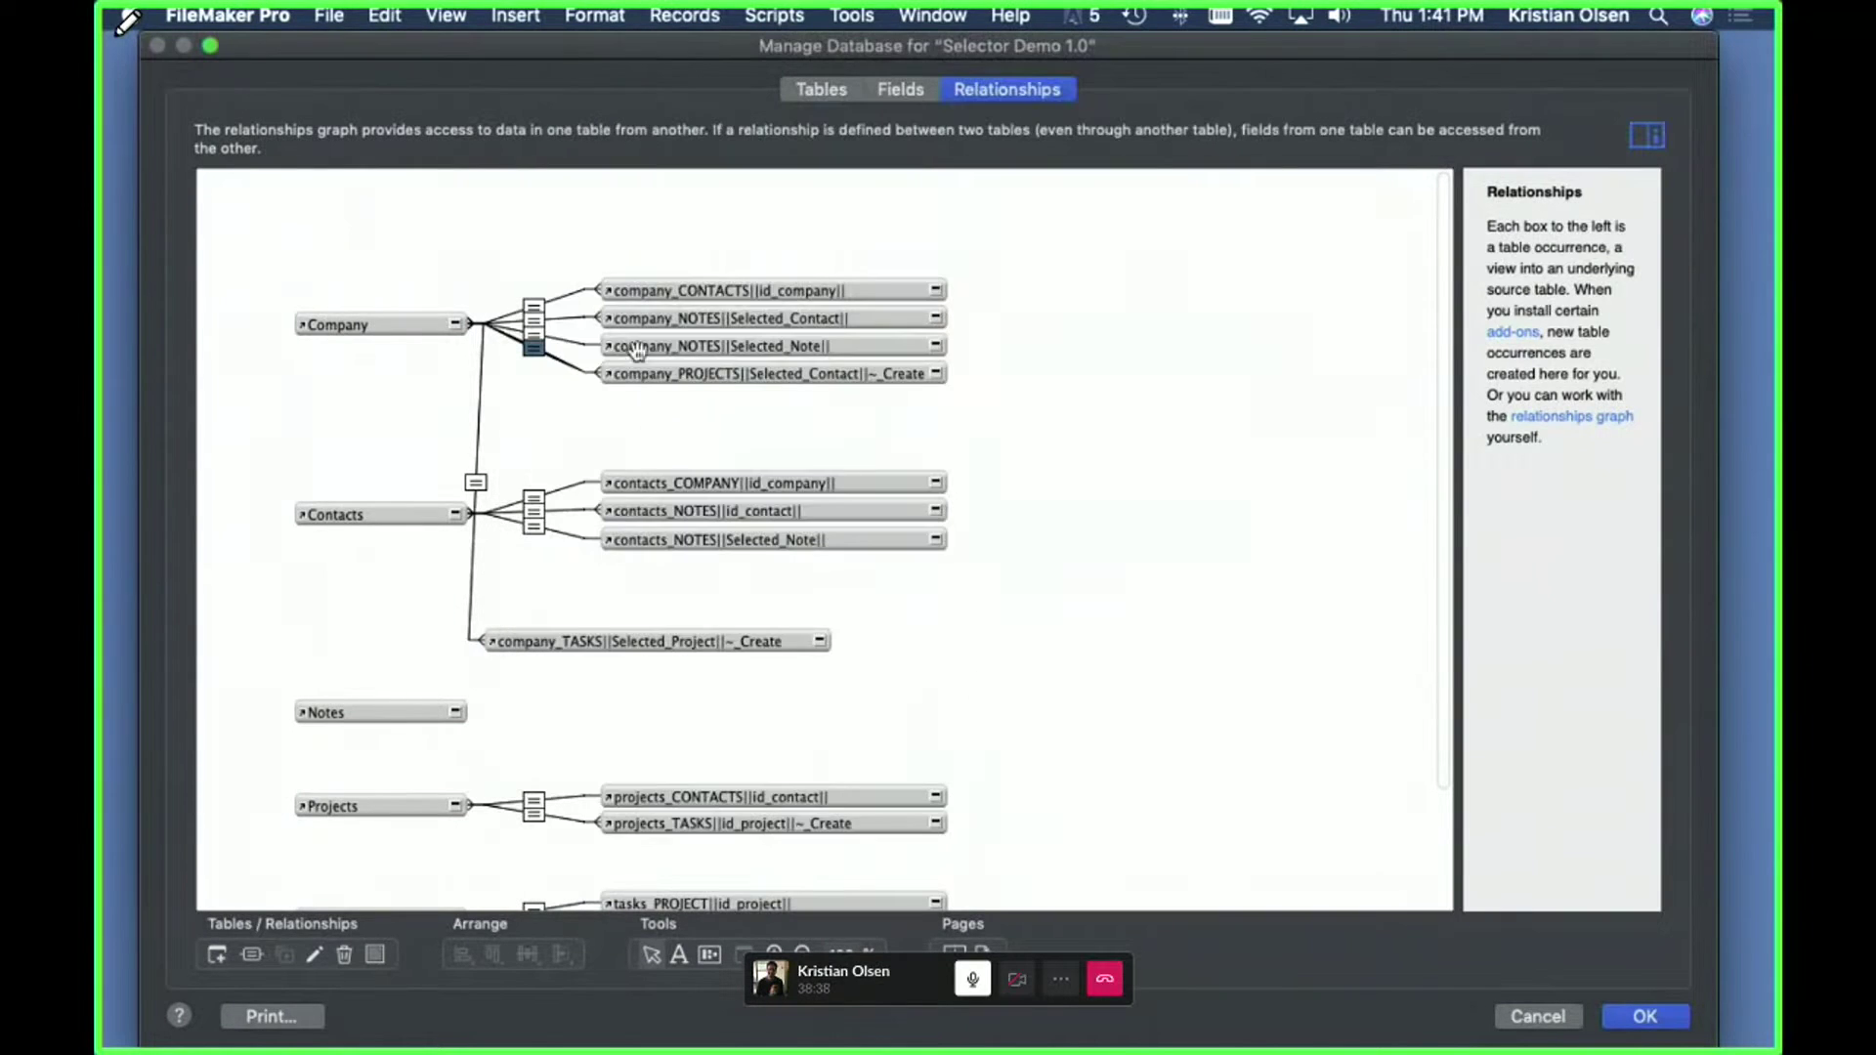
double_click(535, 354)
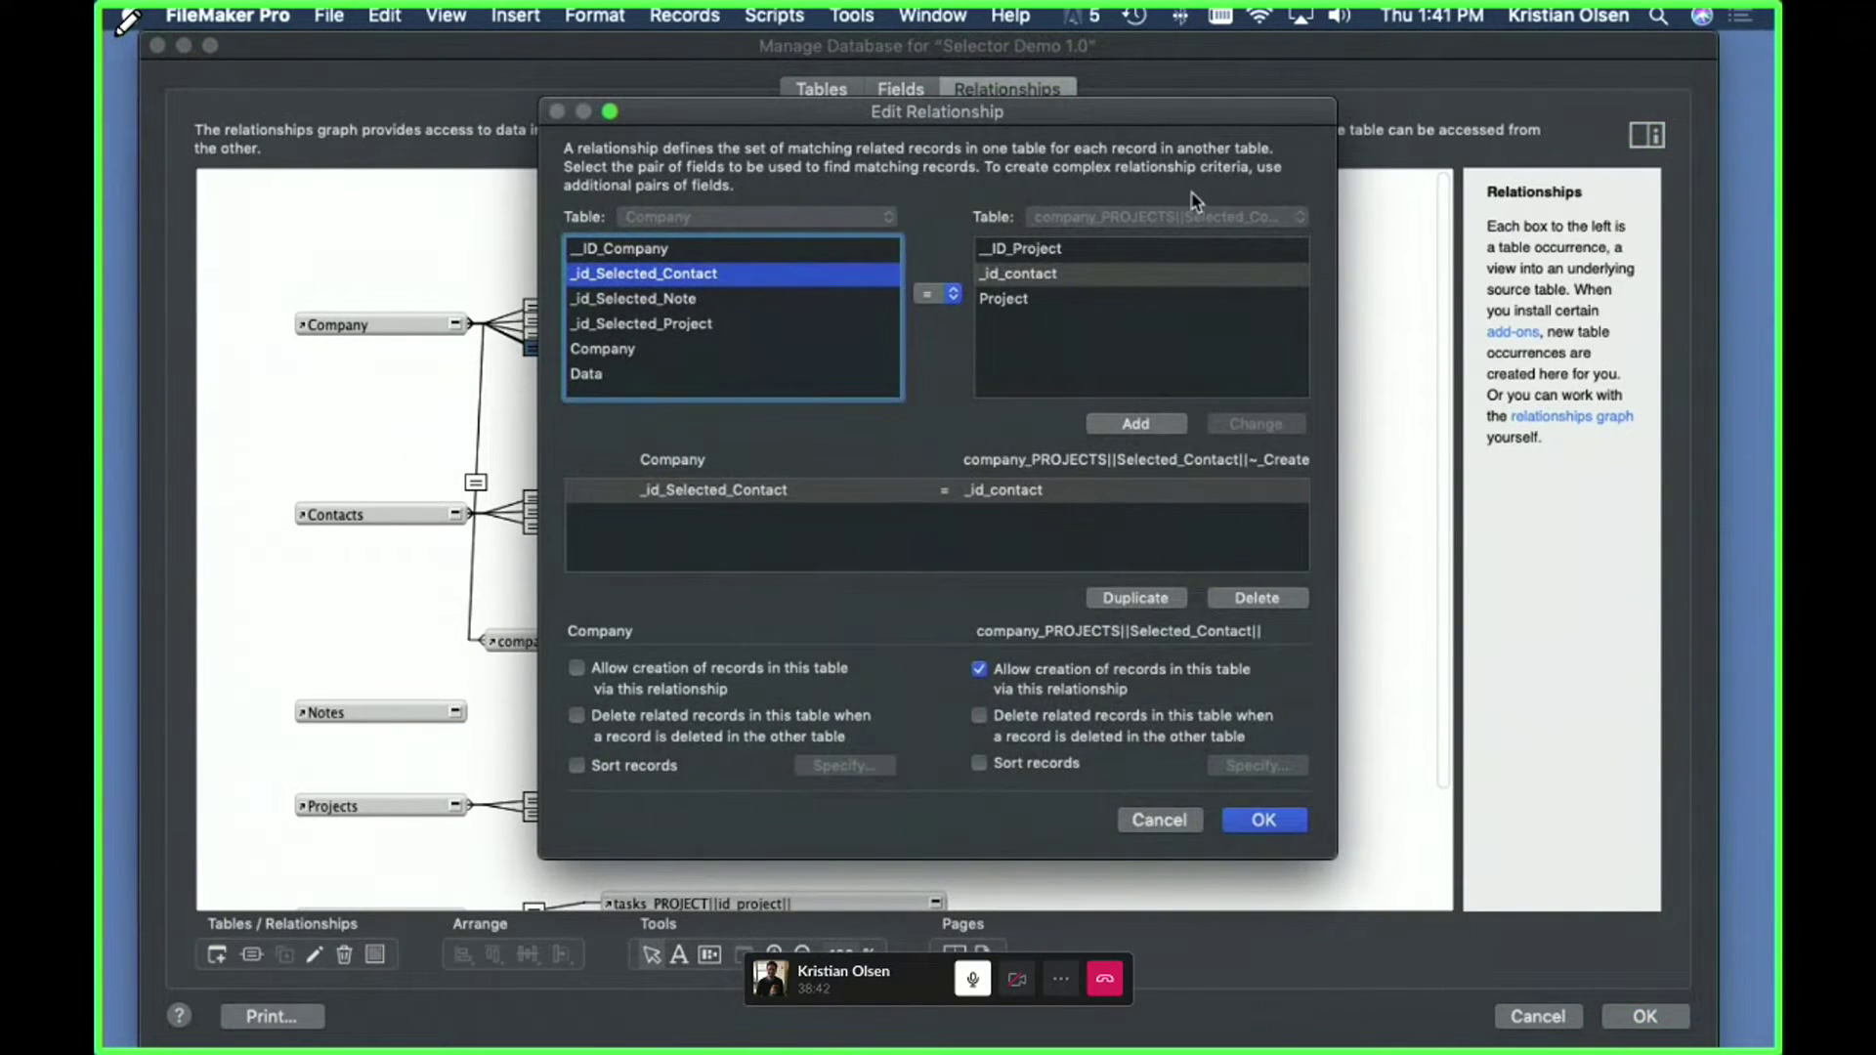
click(1159, 820)
drag(725, 647, 727, 416)
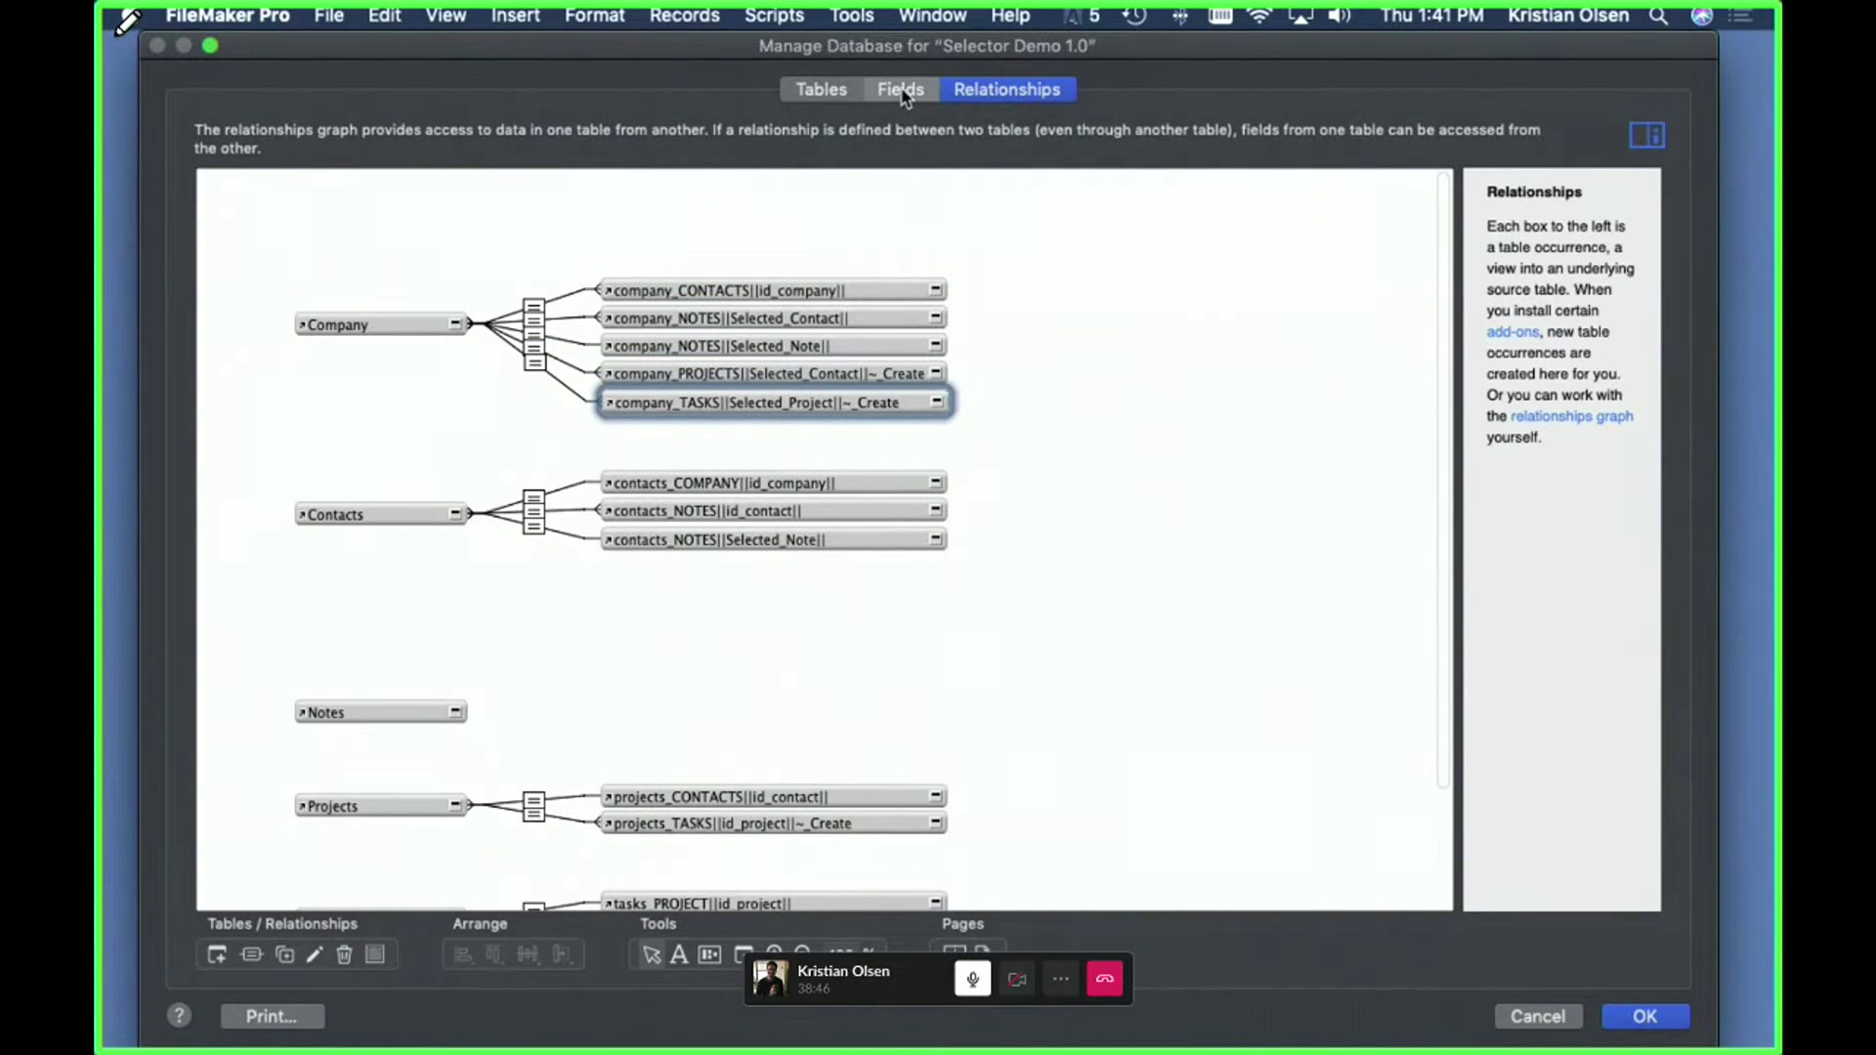
- Inspect the Projects table's _id_contact and Project fields in Manage Database
click(900, 89)
click(378, 129)
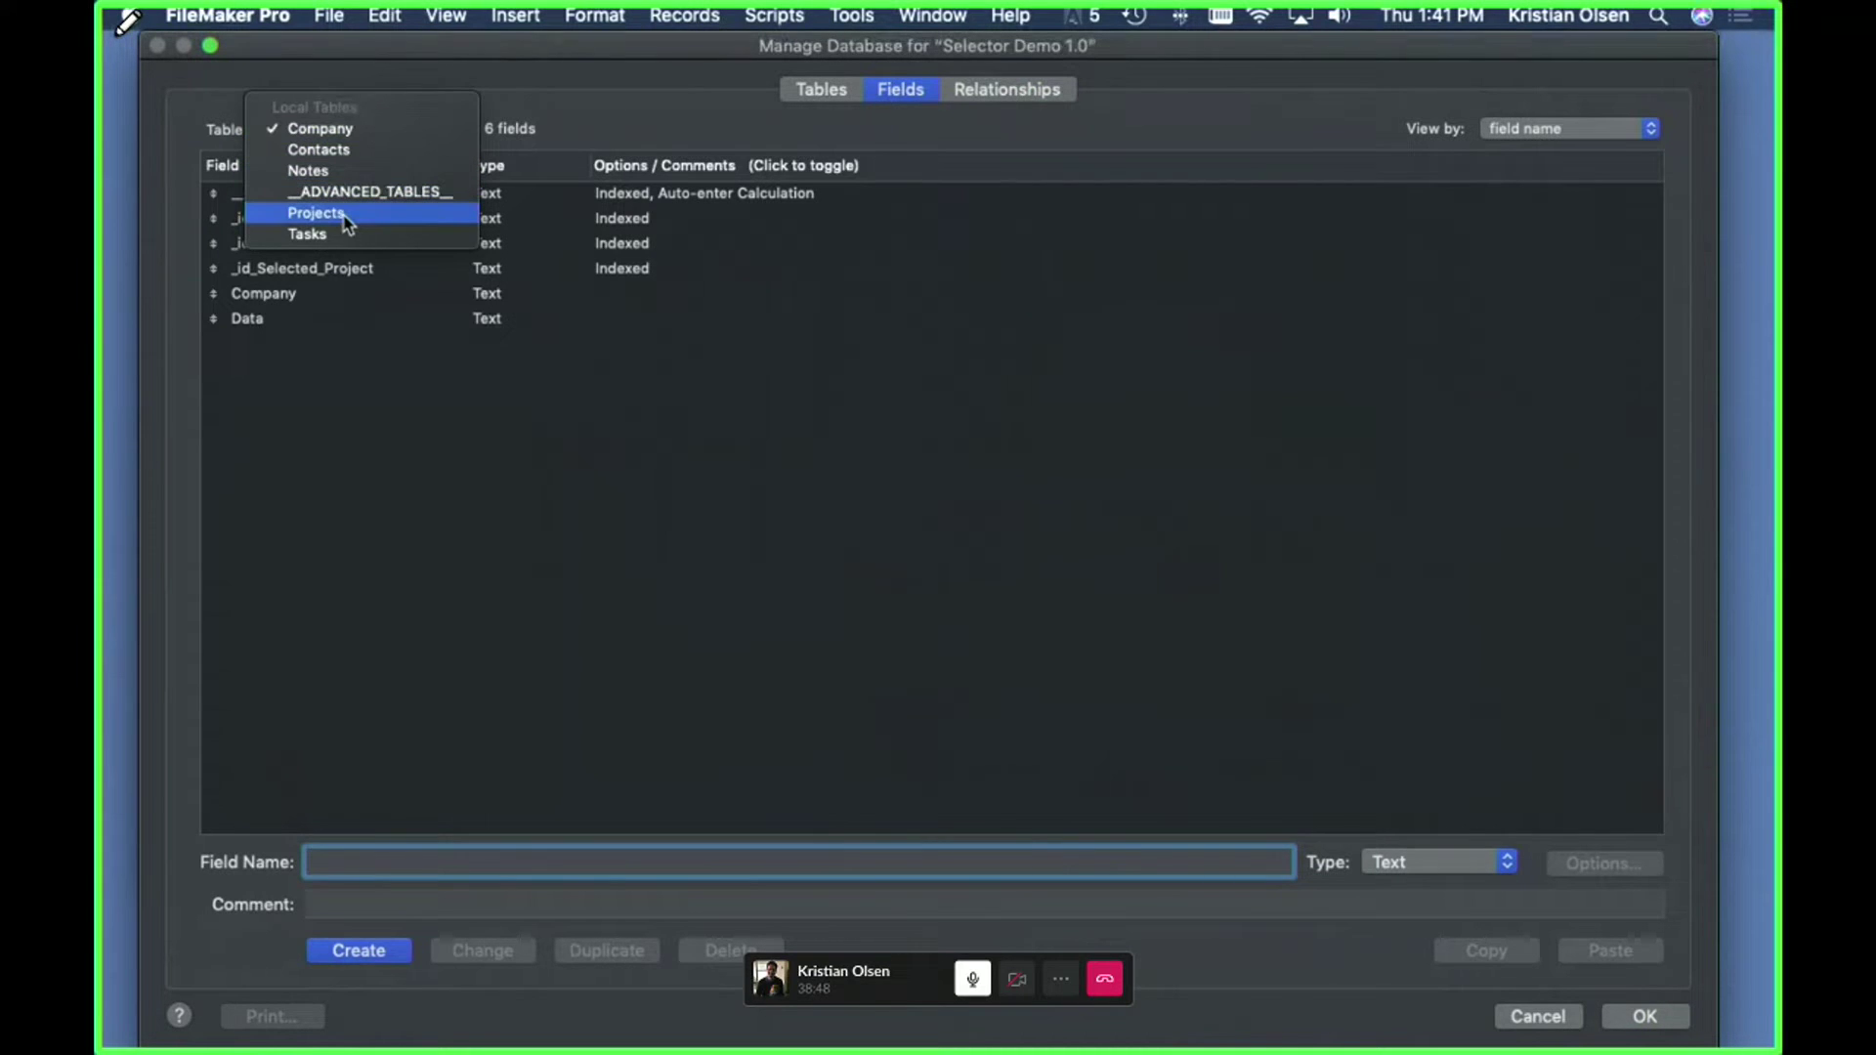
click(346, 221)
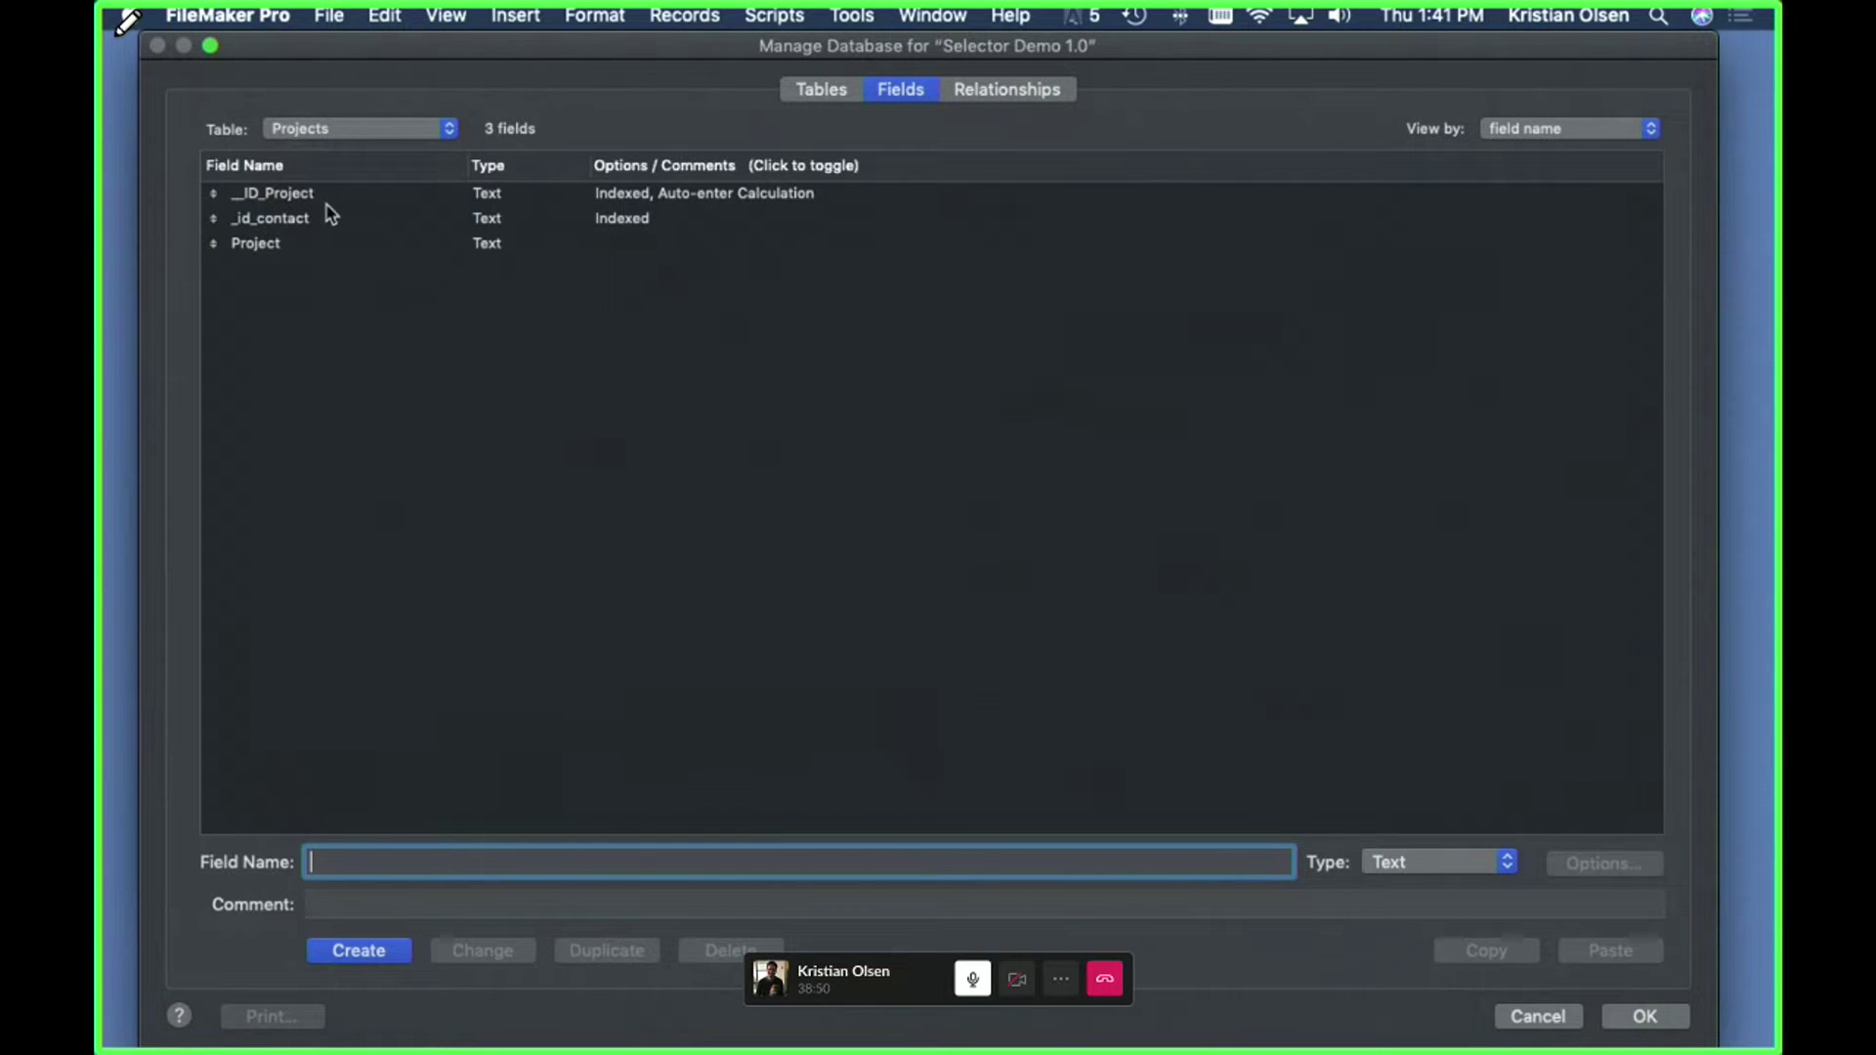
click(308, 220)
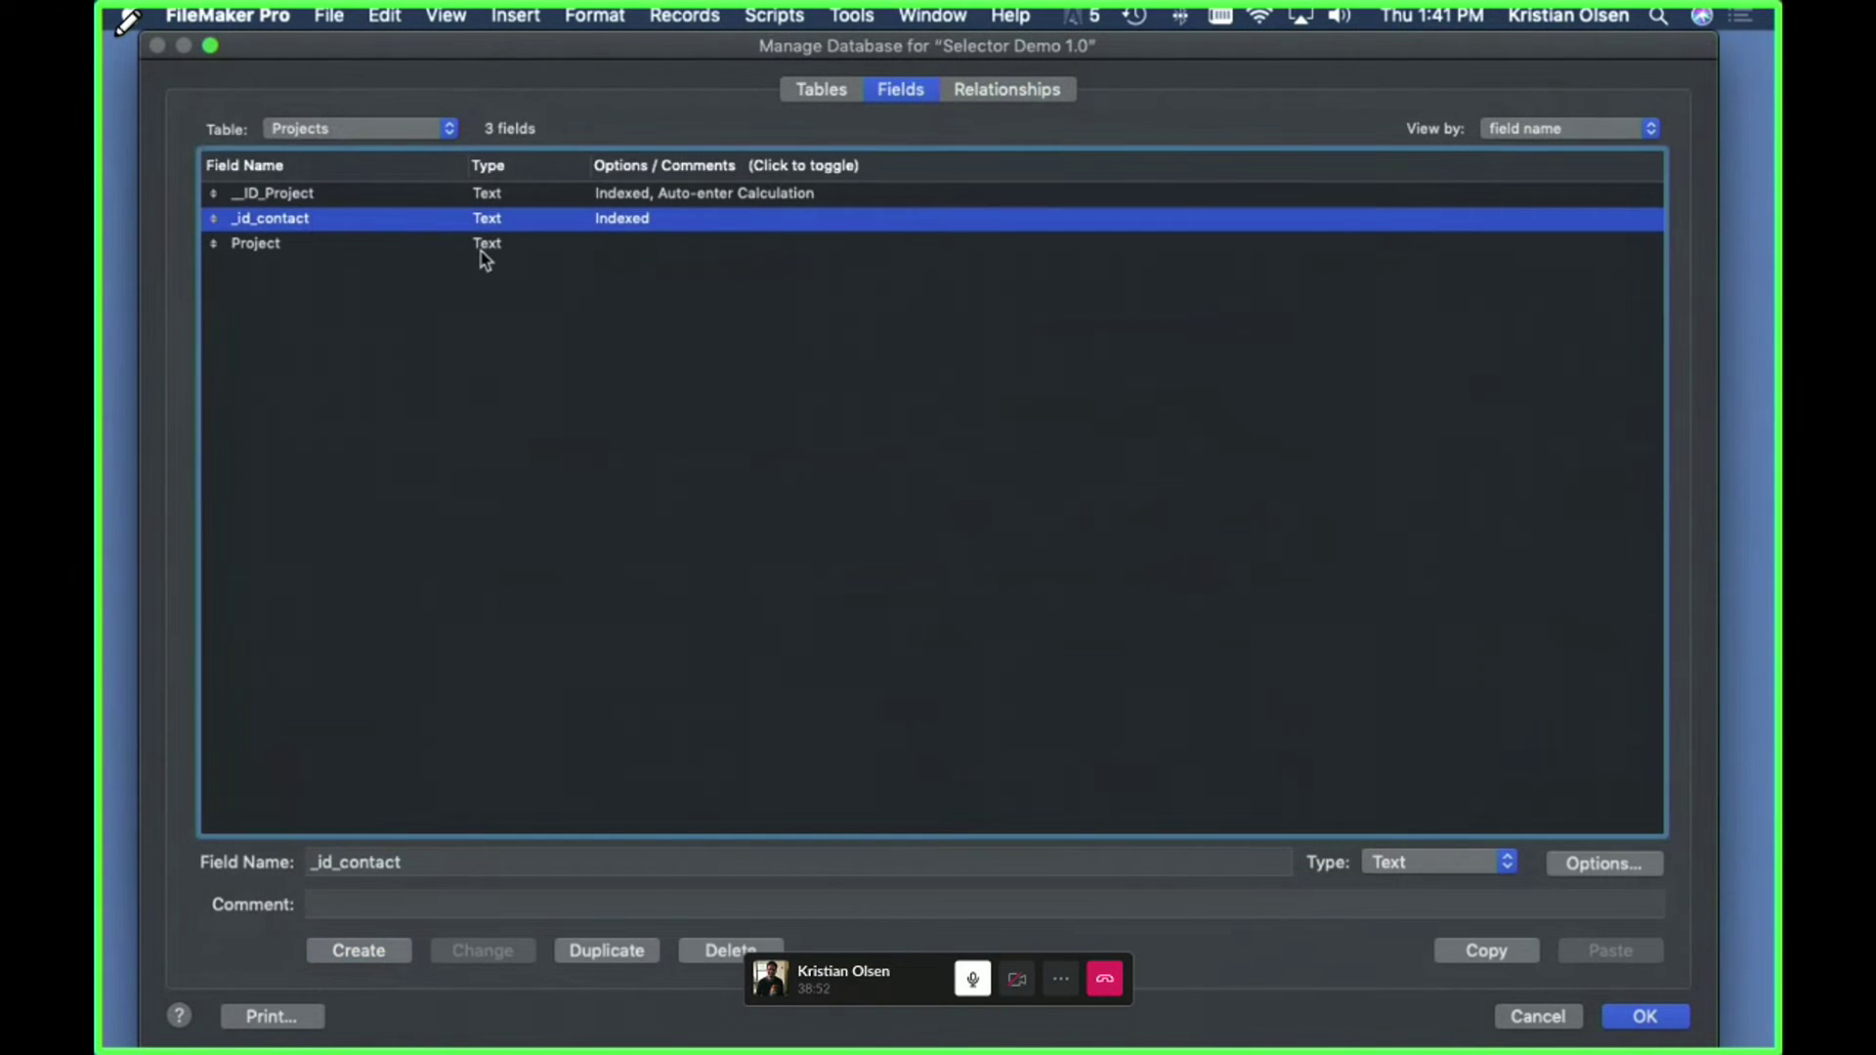
click(327, 252)
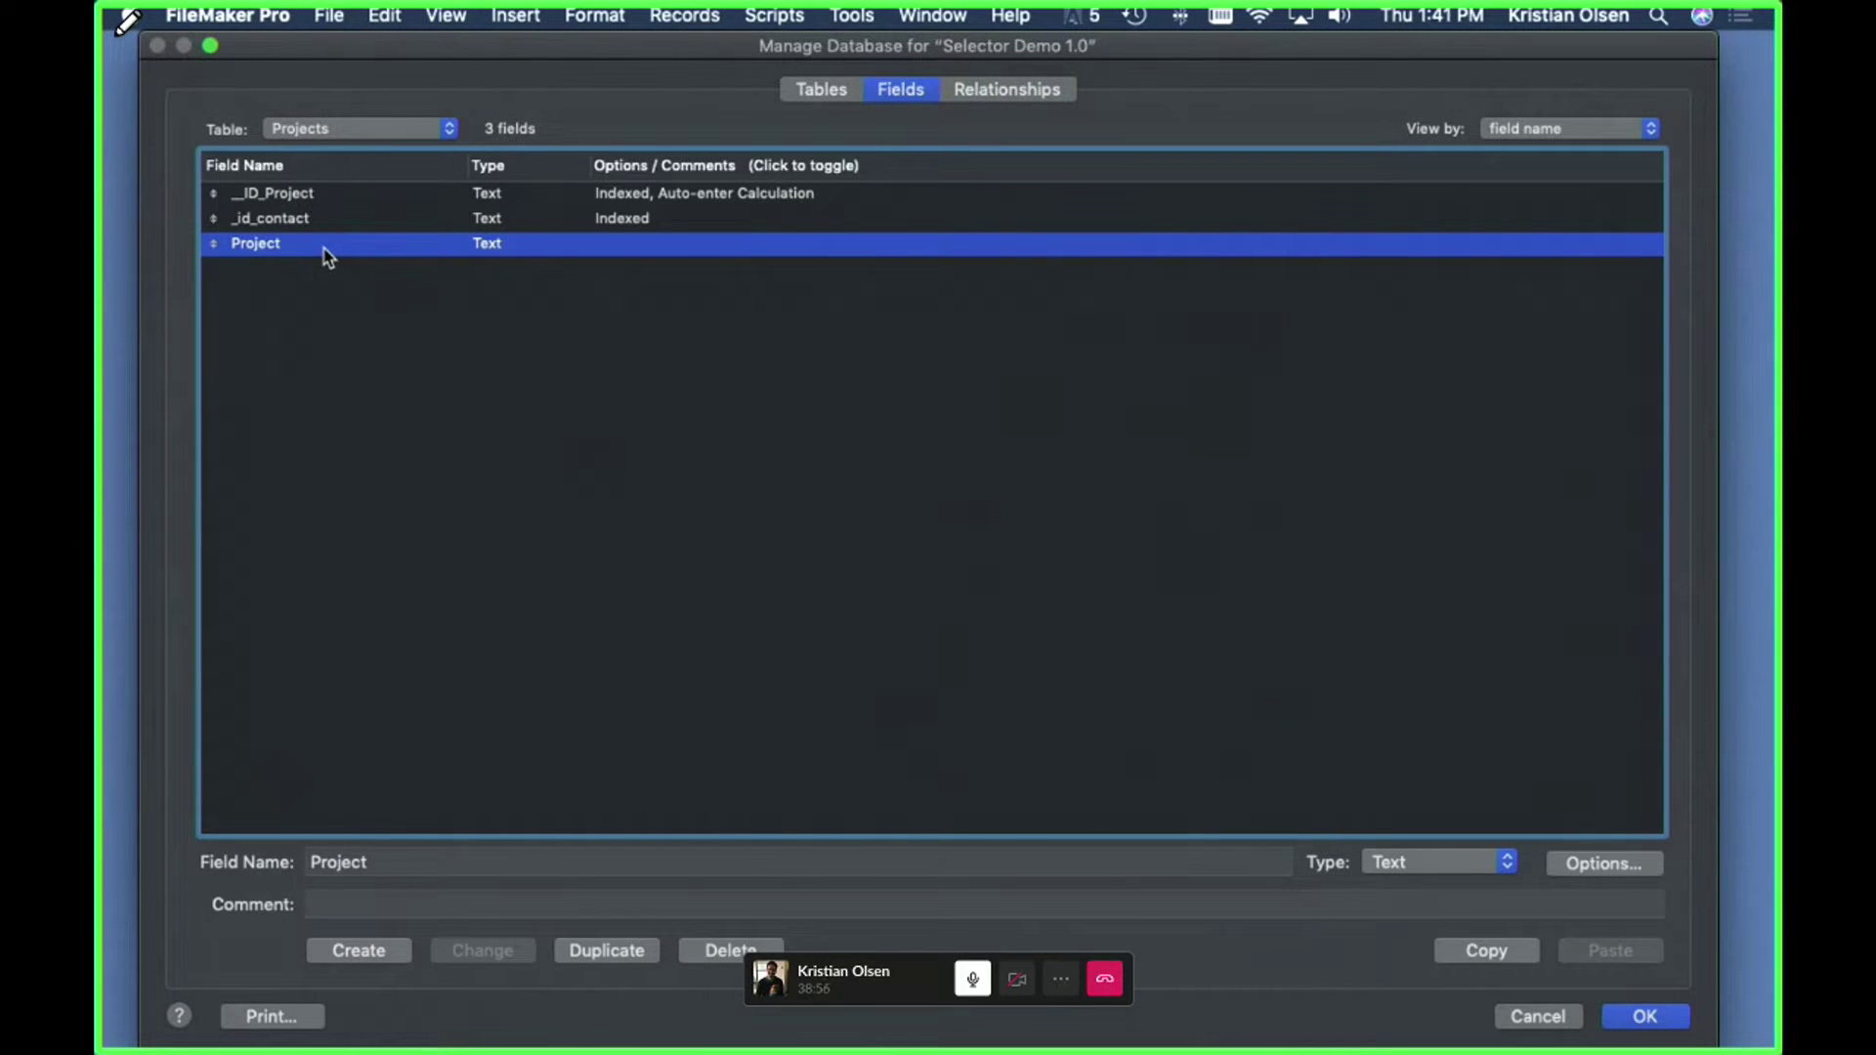
- Switch to the Tasks table and inspect its _id_project and Task fields
click(379, 130)
click(359, 152)
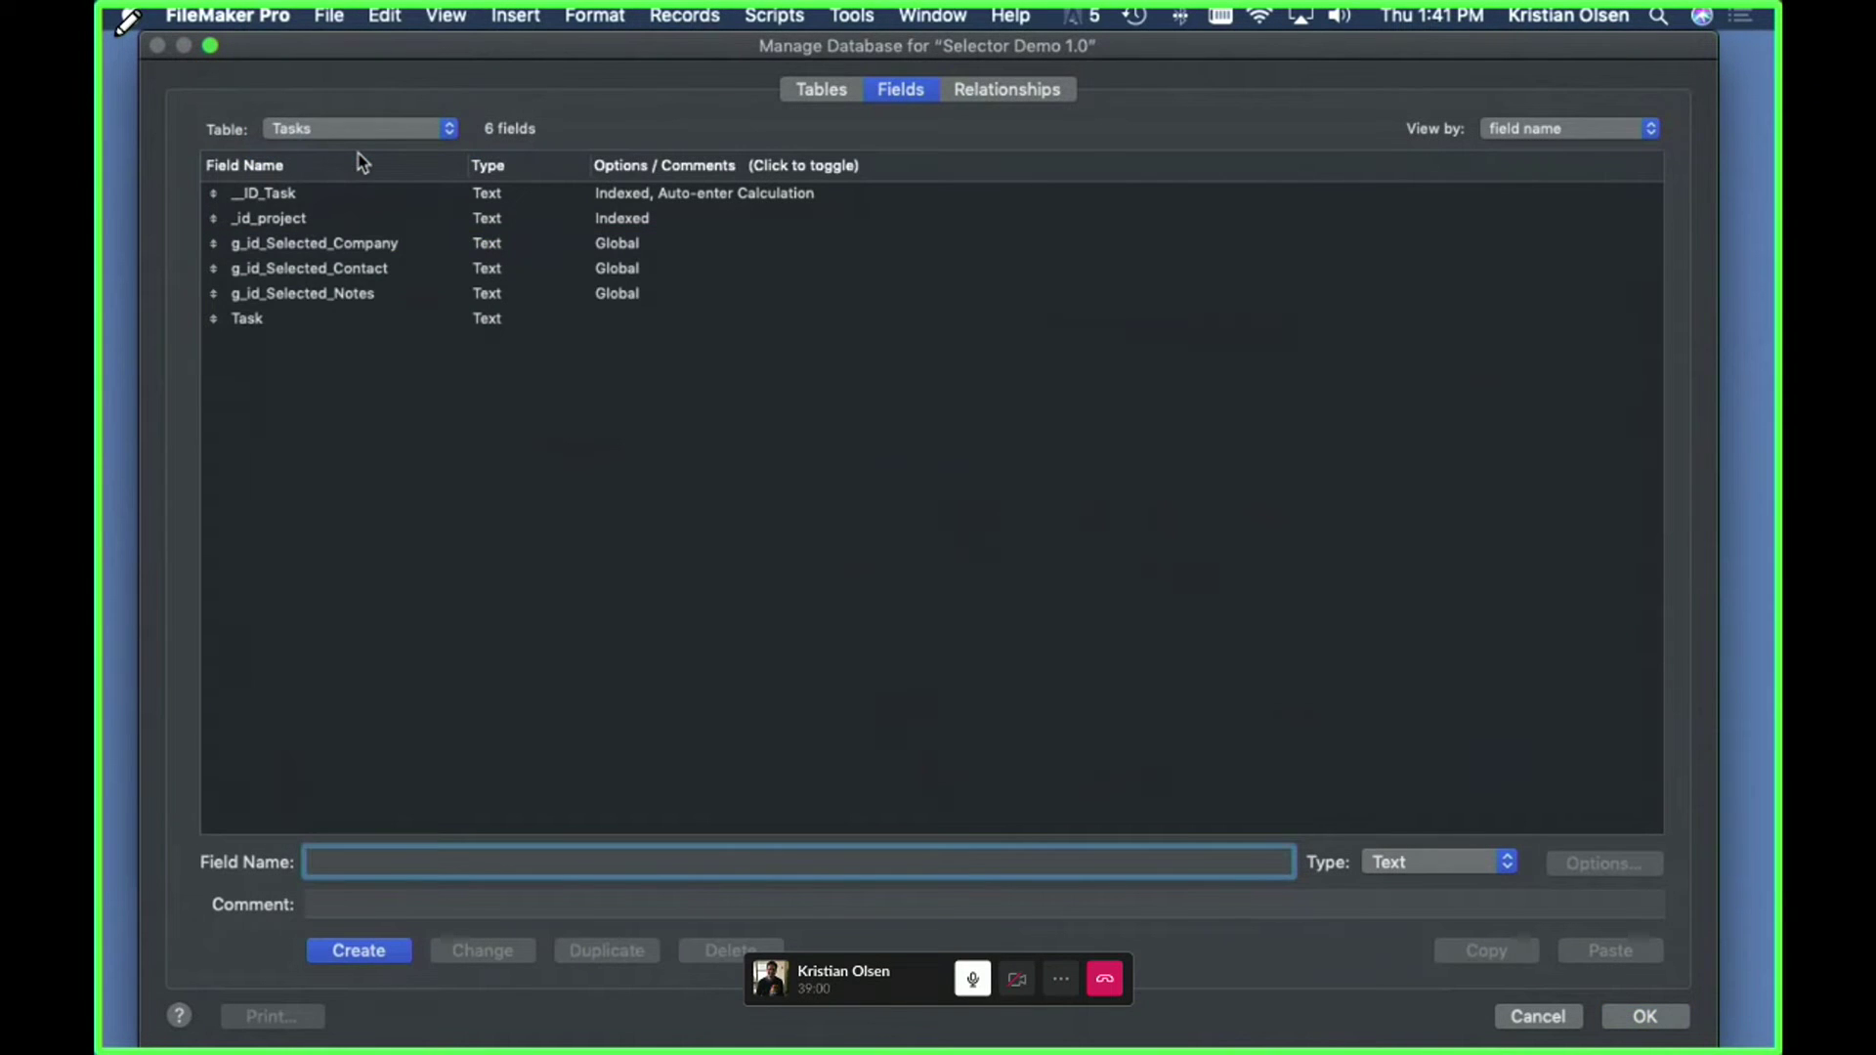
click(300, 223)
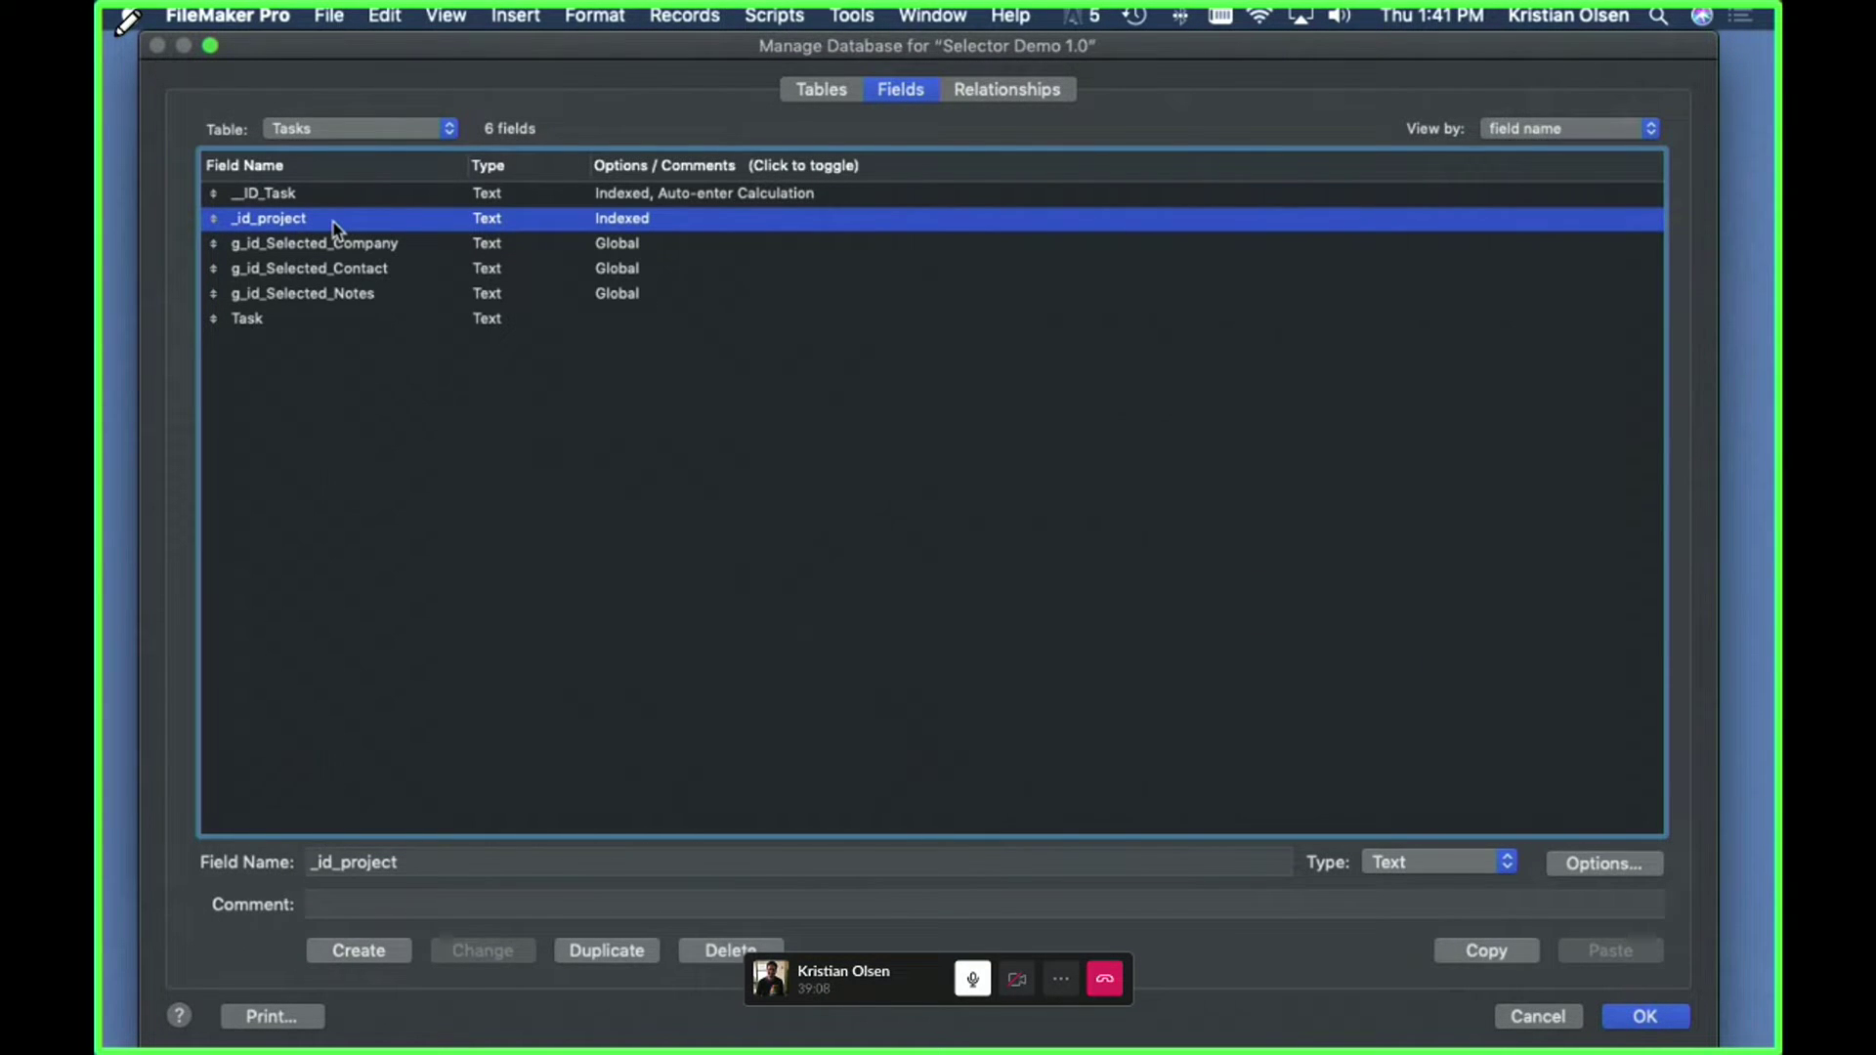
click(291, 323)
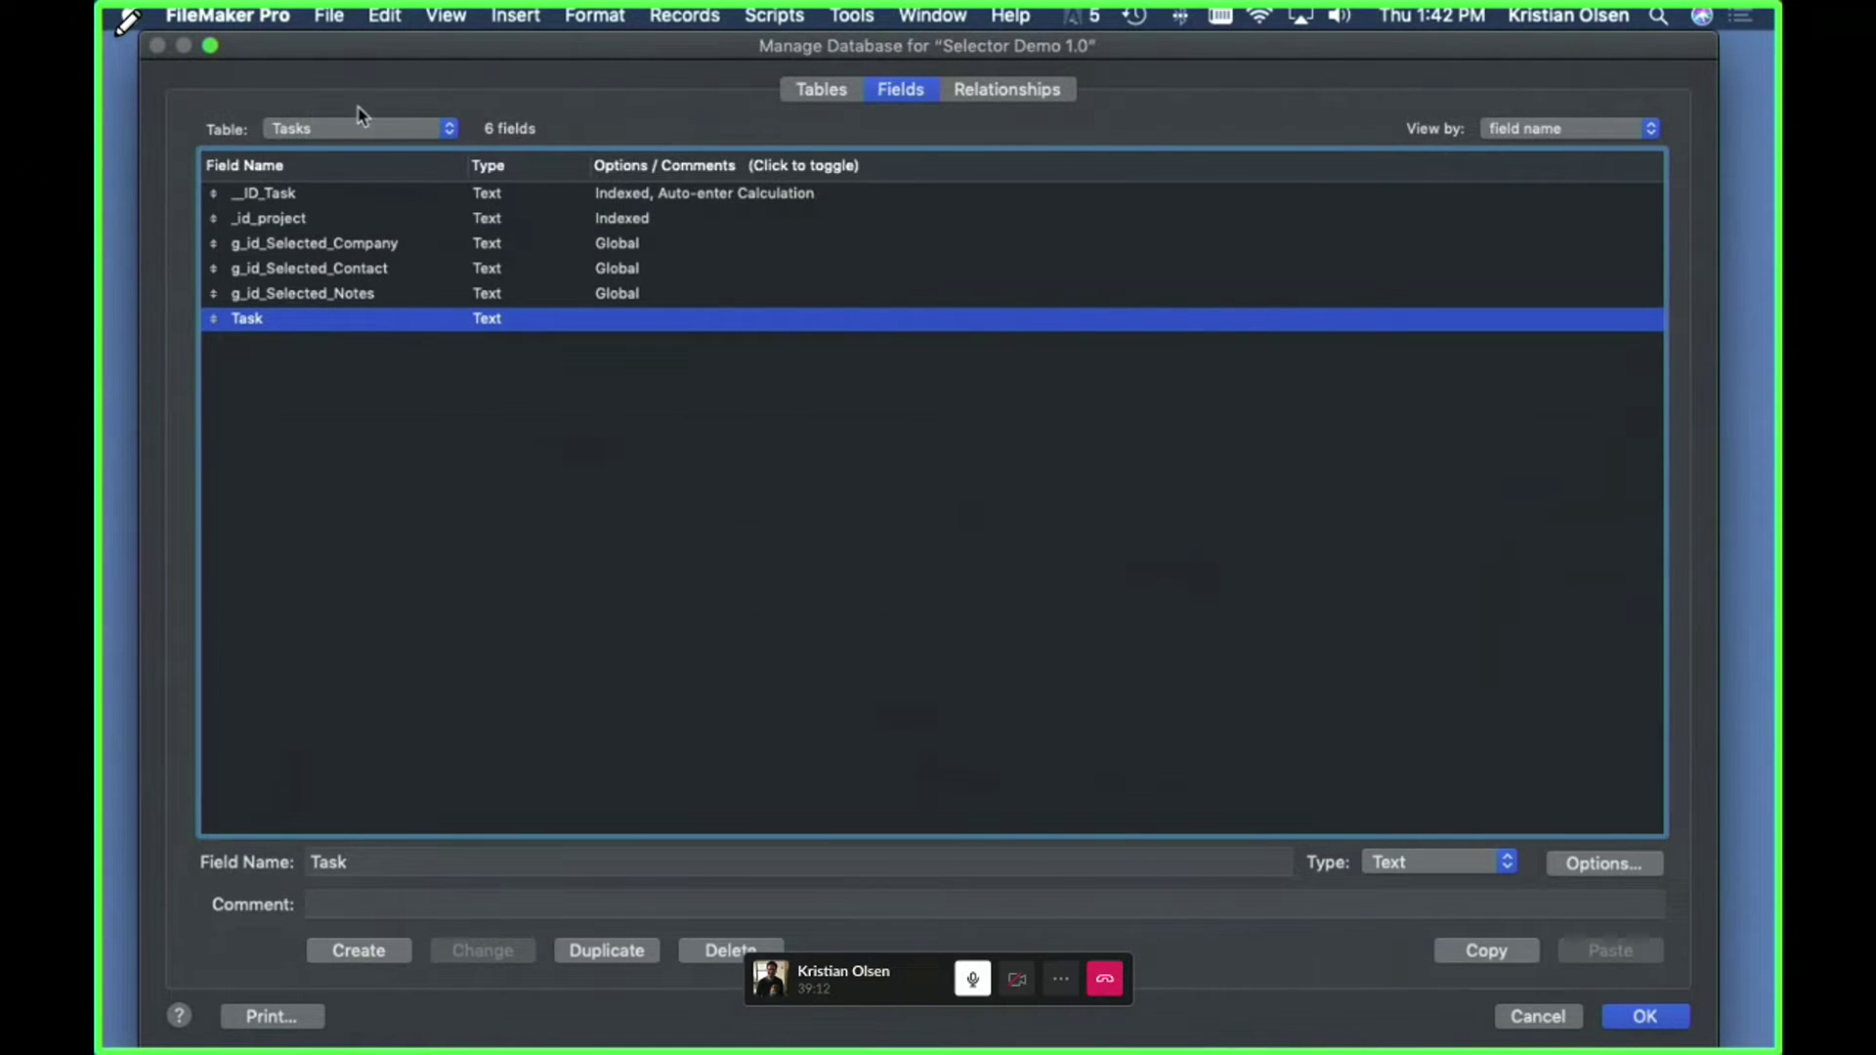
- Review the Projects occurrence on the relationships graph, then cancel and discard all changes
click(989, 90)
scroll(547, 547, down, 3)
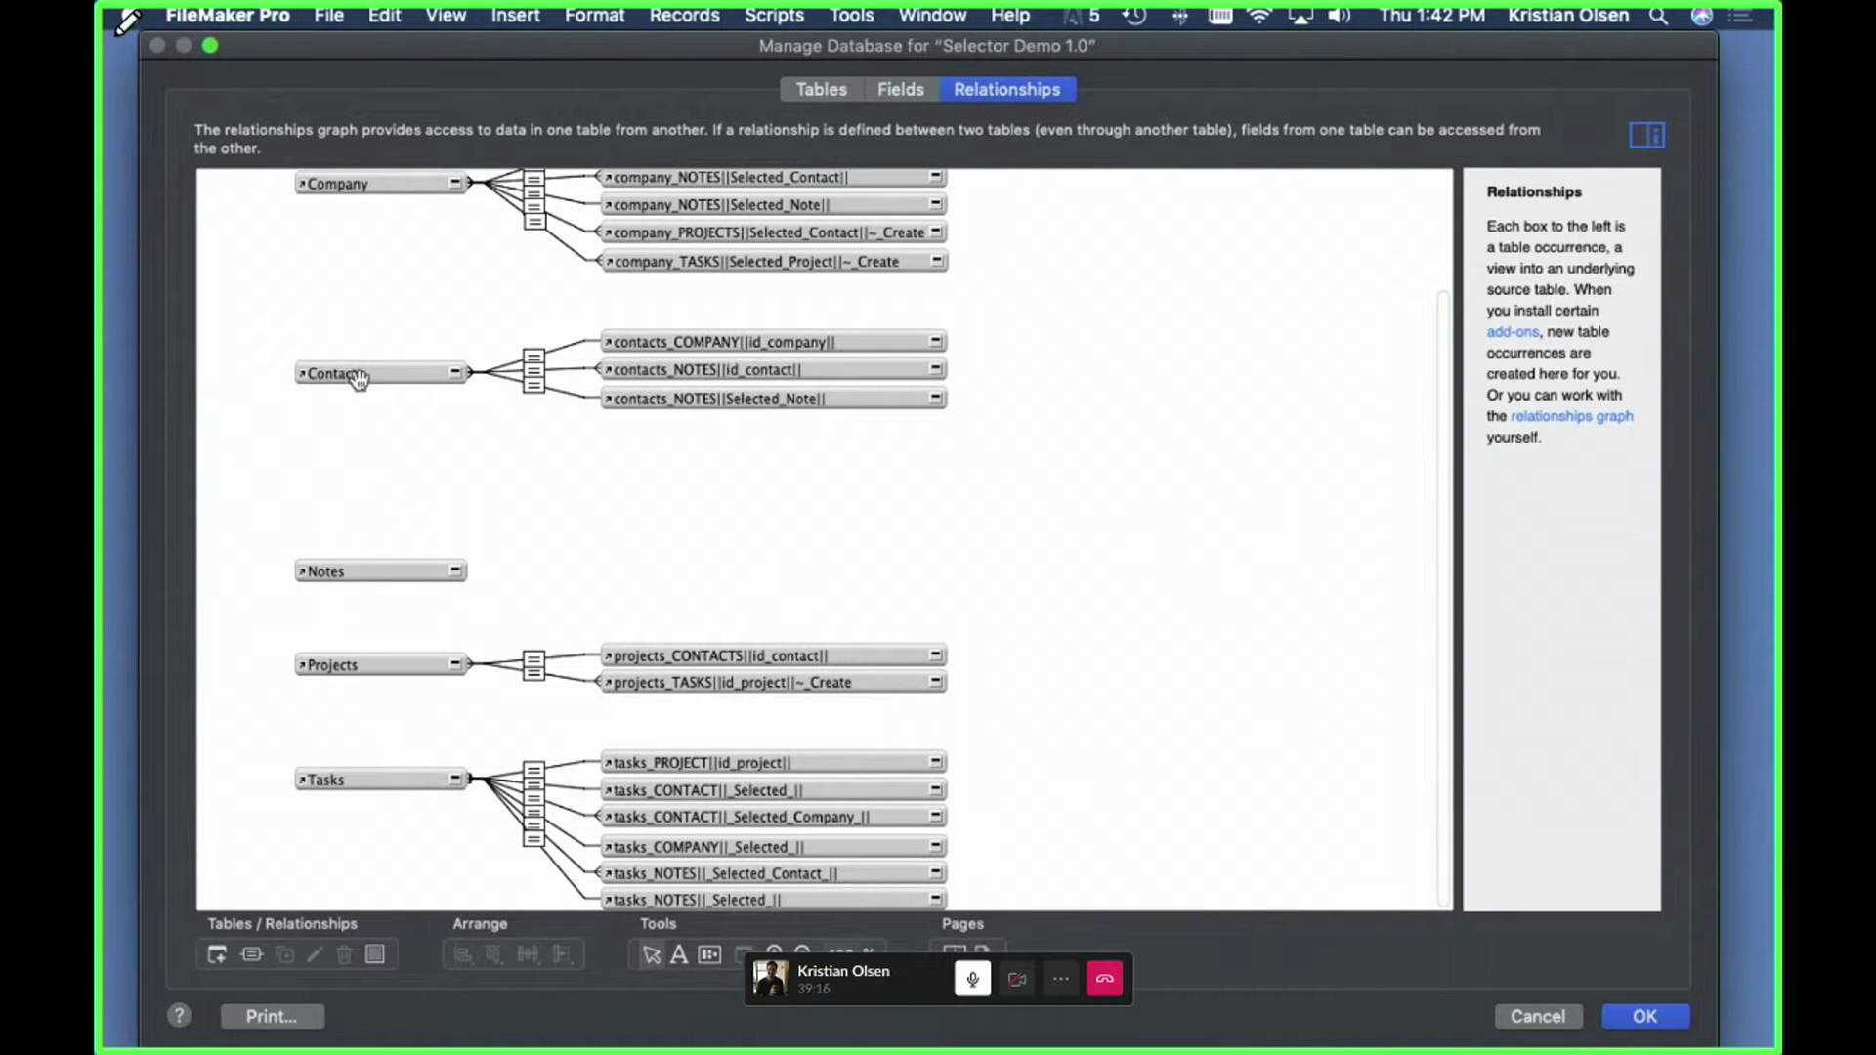
click(332, 660)
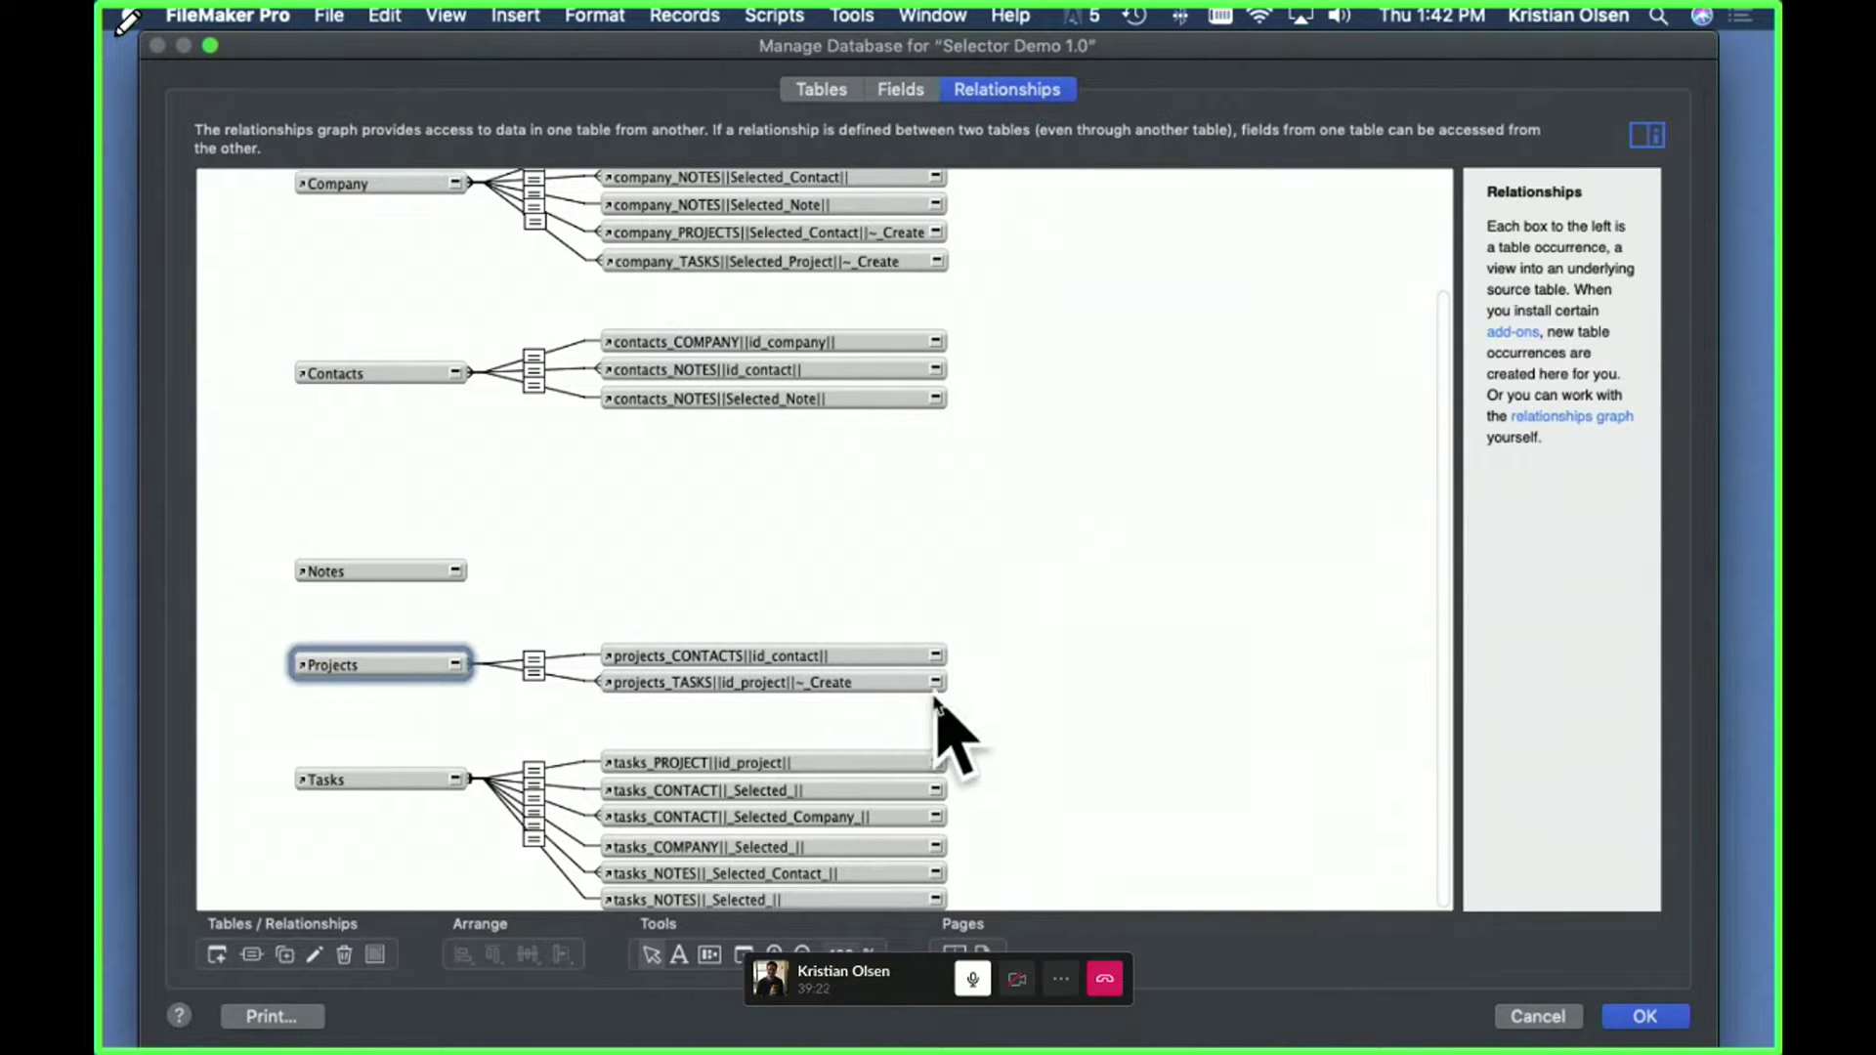
click(1561, 1017)
click(700, 280)
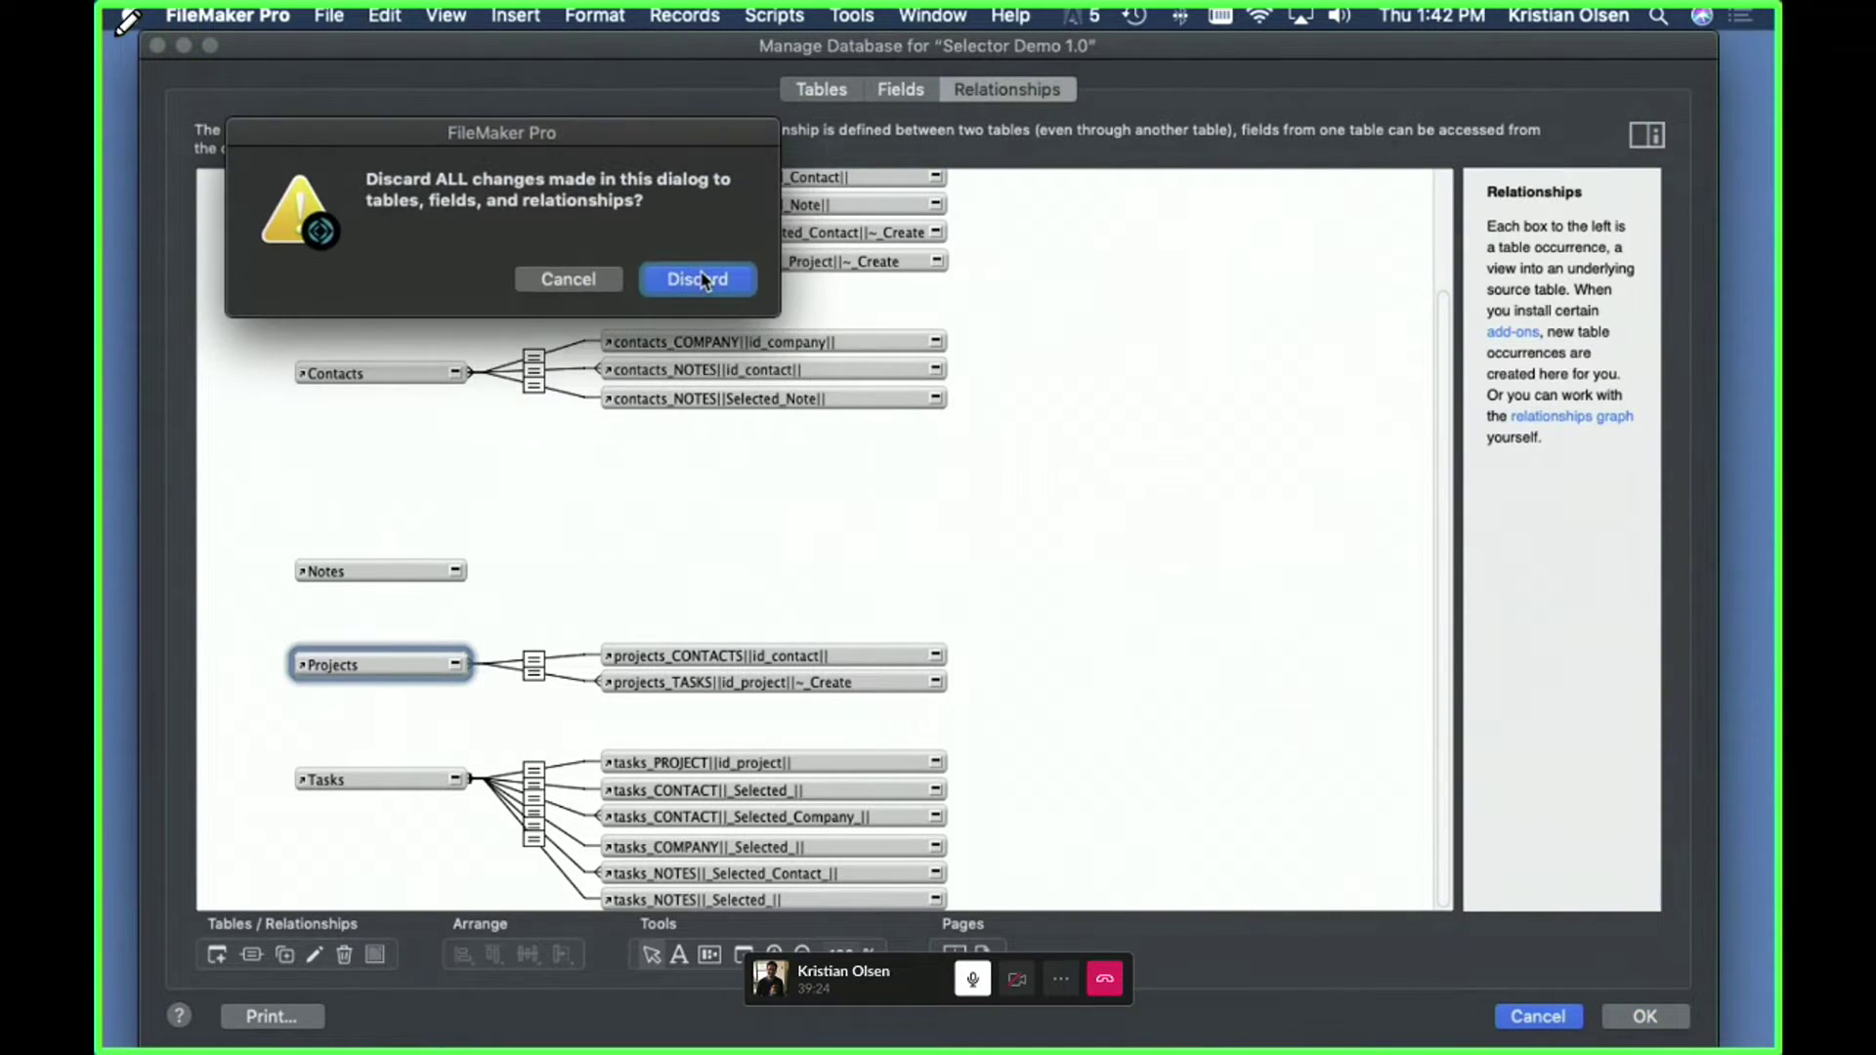
- Open the Finance project's 'Remind Engineers to Log Tine' task in its own record window
click(866, 339)
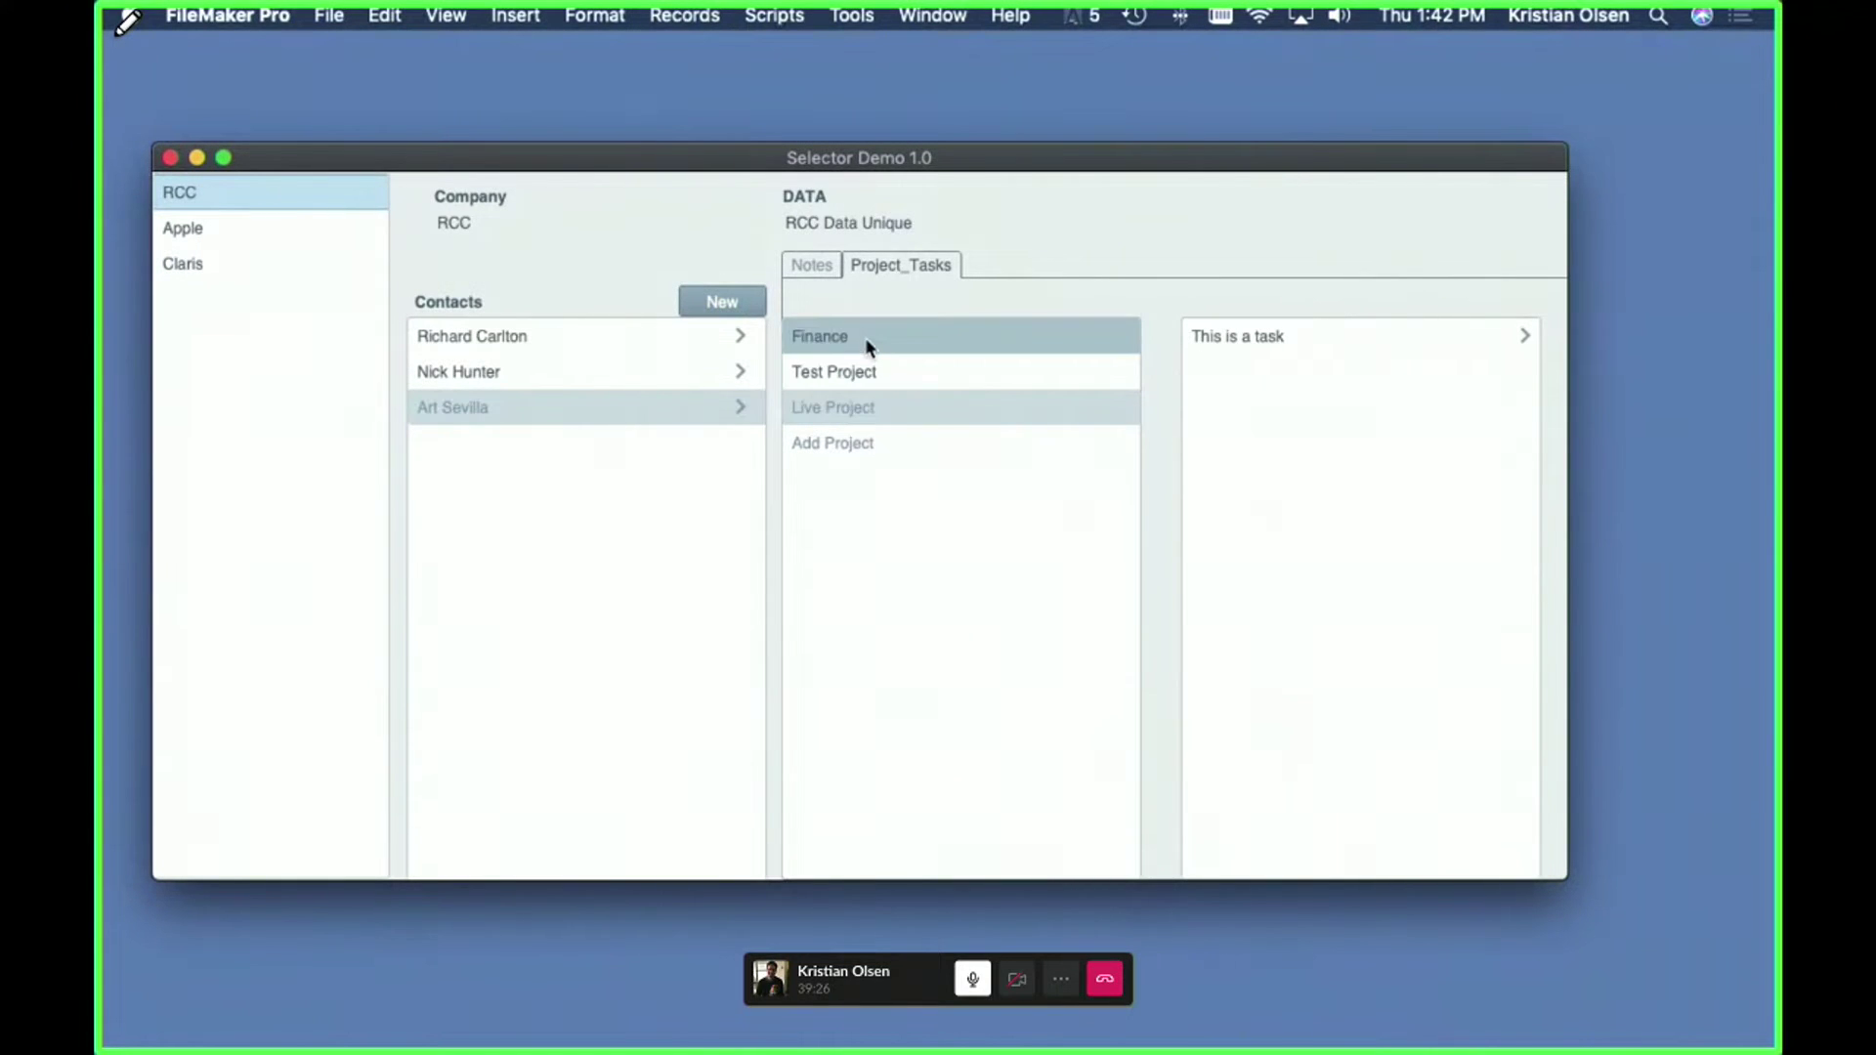
click(1268, 338)
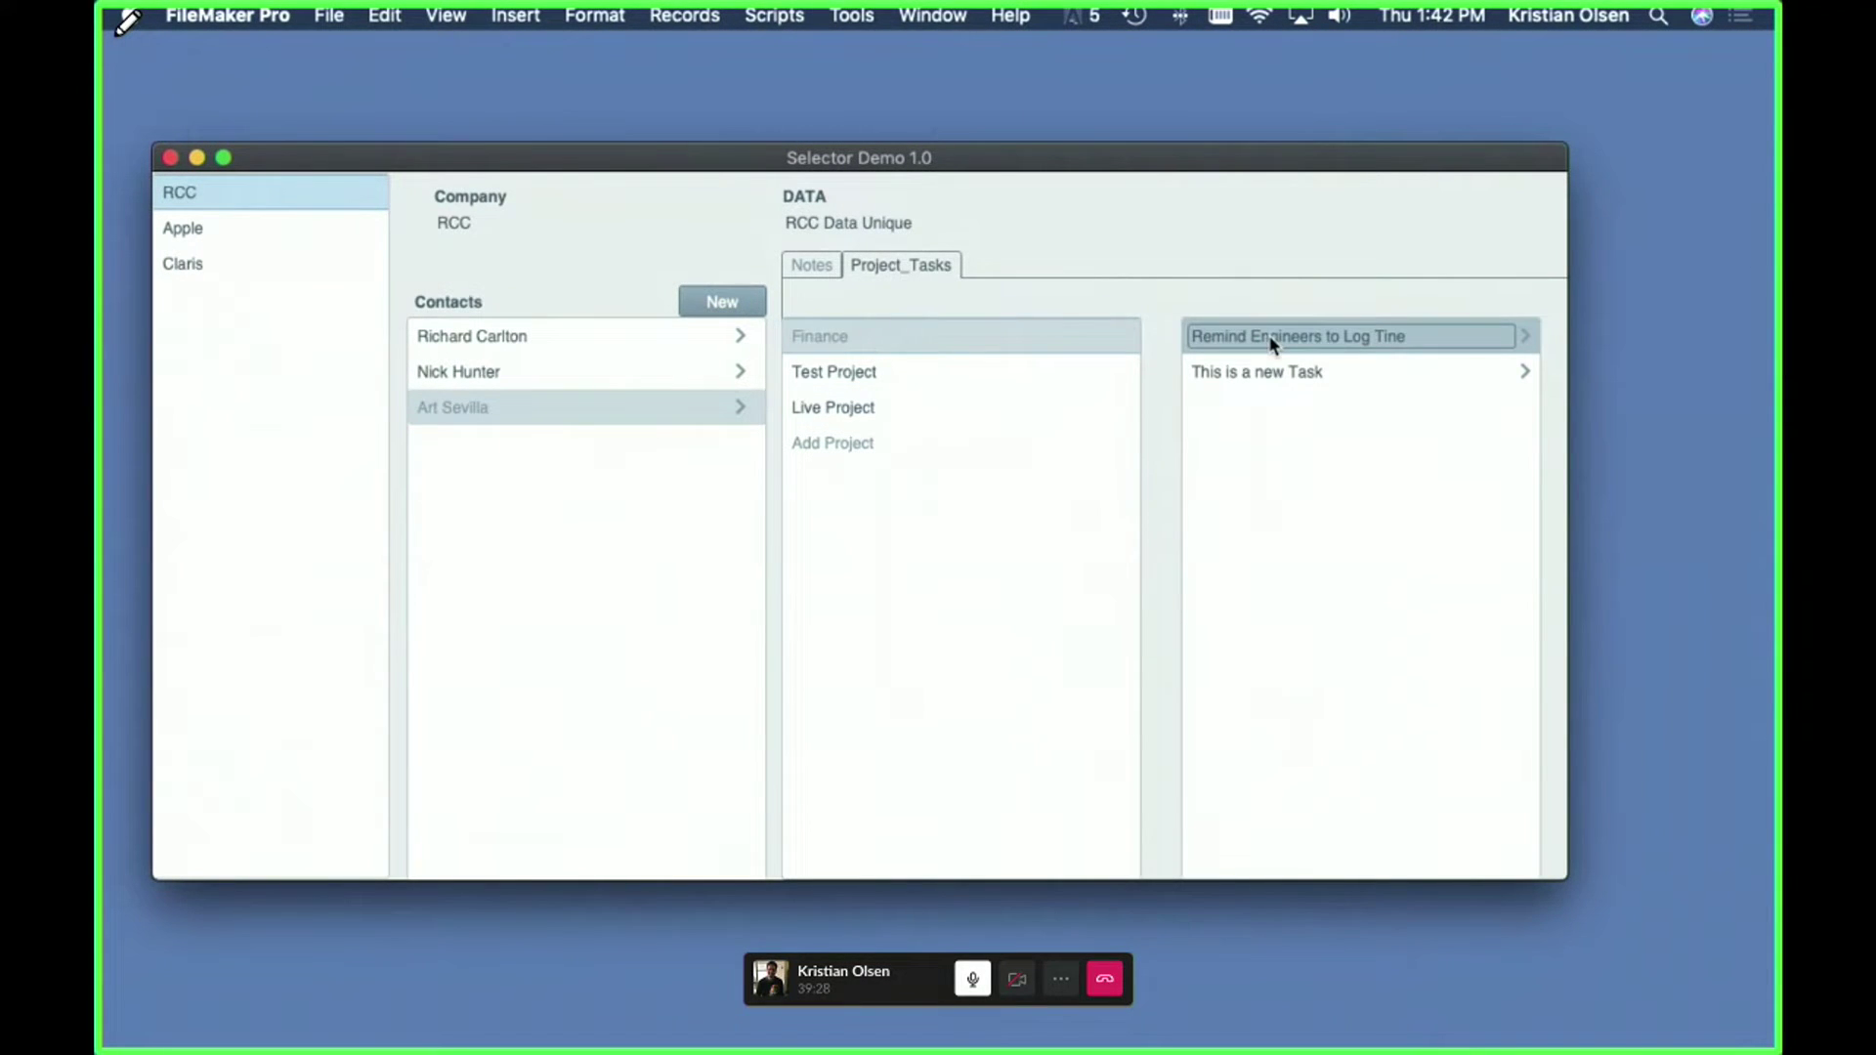
click(1474, 318)
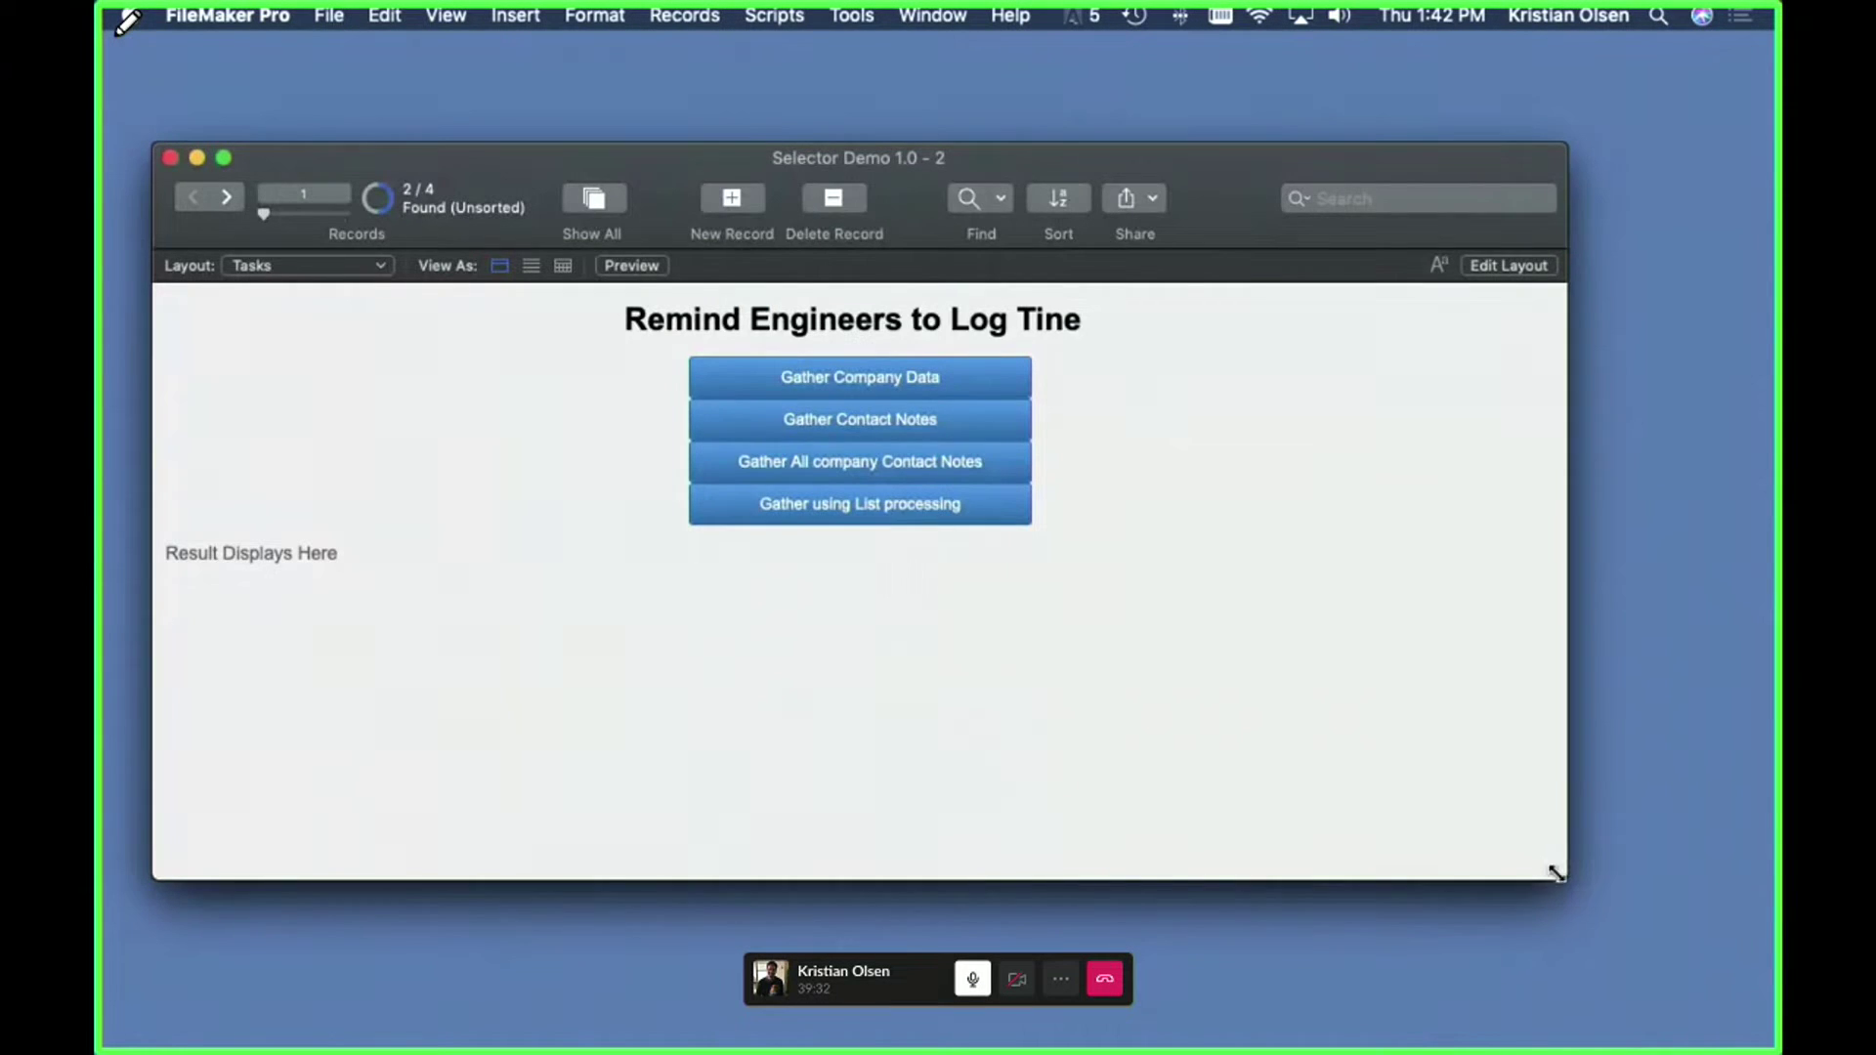
- Shrink and reposition the new task window and hide its status toolbar
drag(1563, 876, 886, 897)
drag(668, 159, 964, 105)
key(alt+super+s)
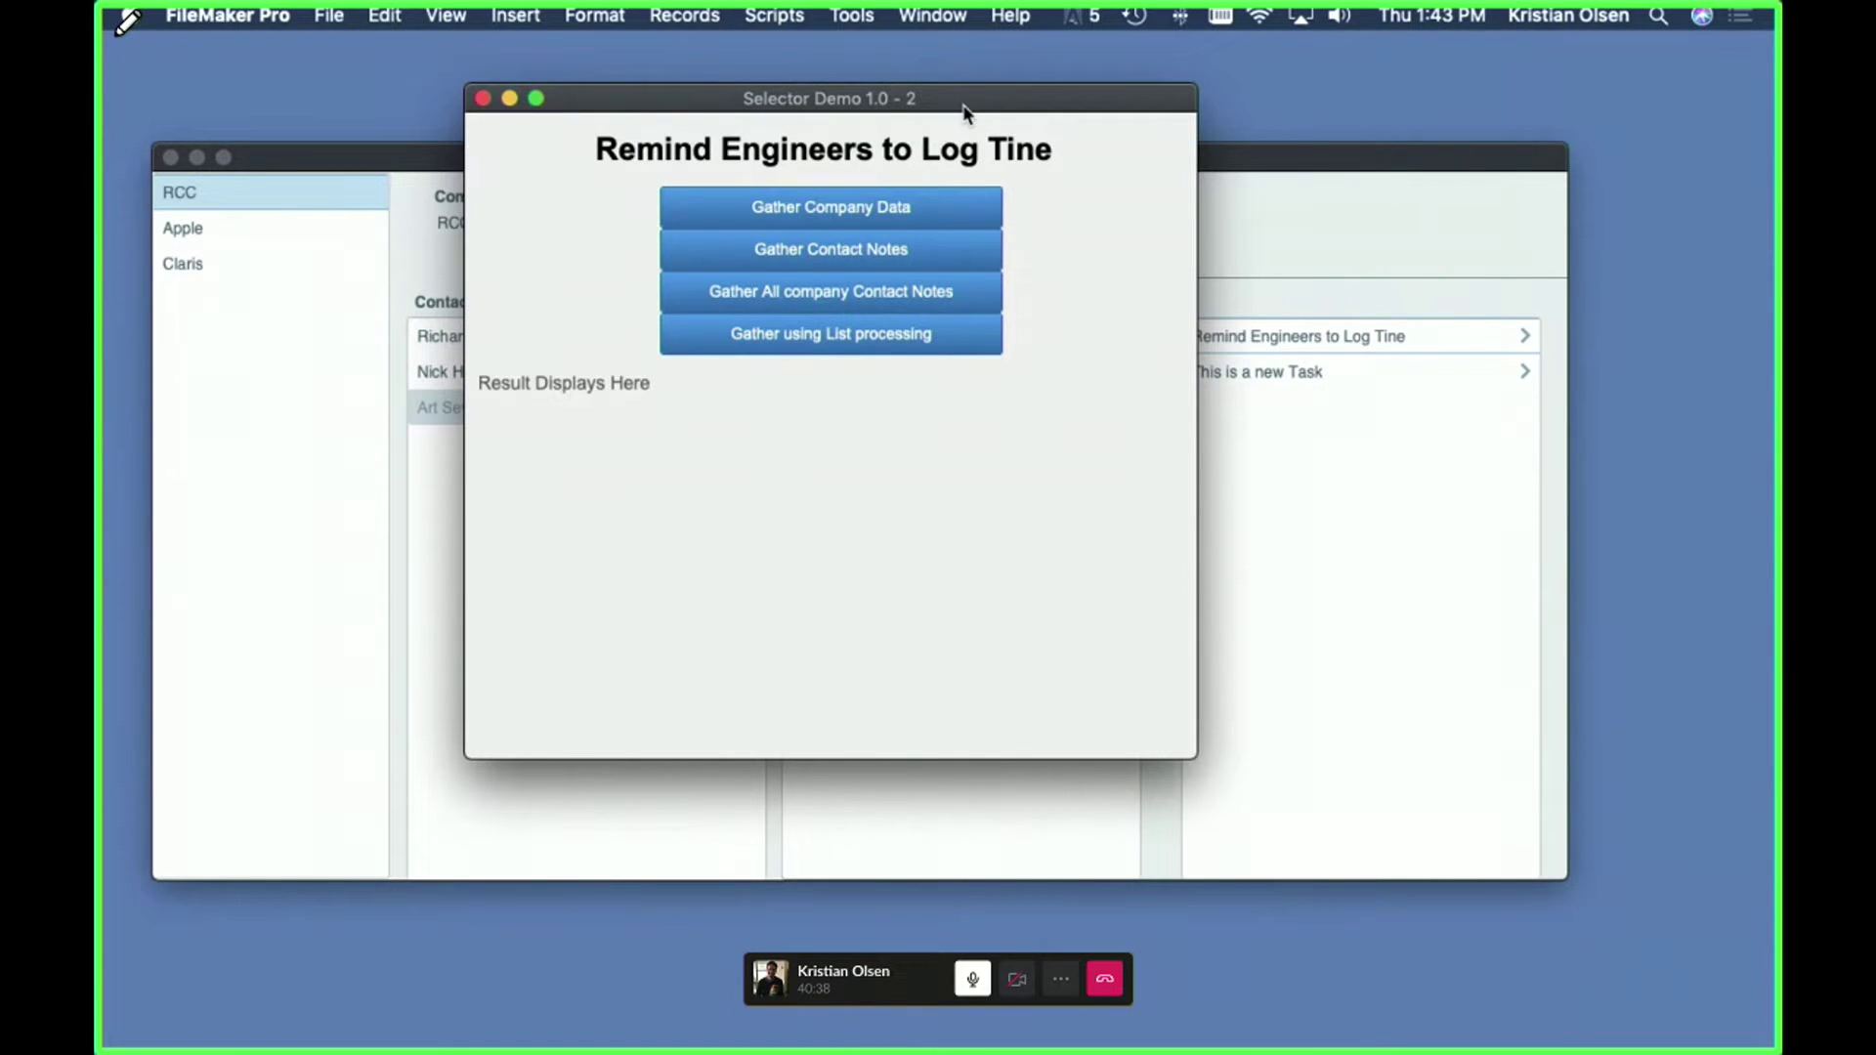
- In Manage Database, move company_CONTACTS up and inspect its _ID_Company = _id_company relationship
click(1236, 199)
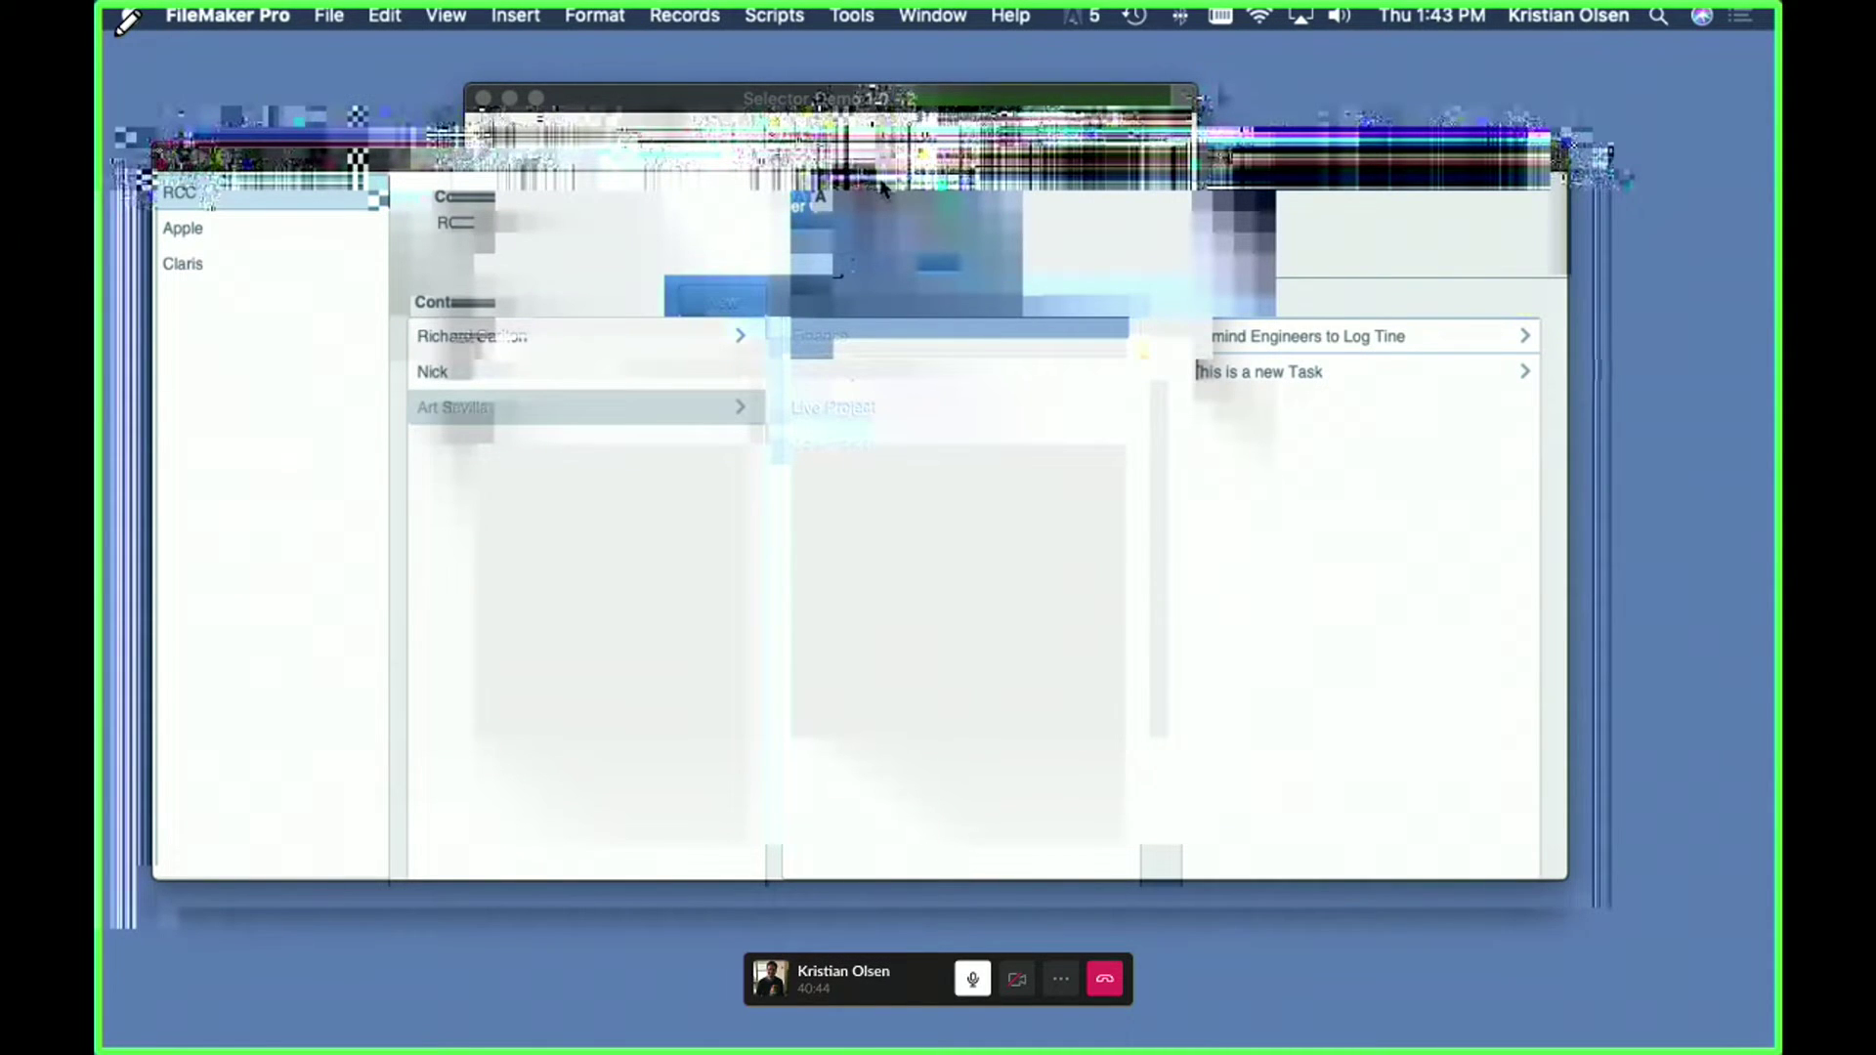
key(super+shift+d)
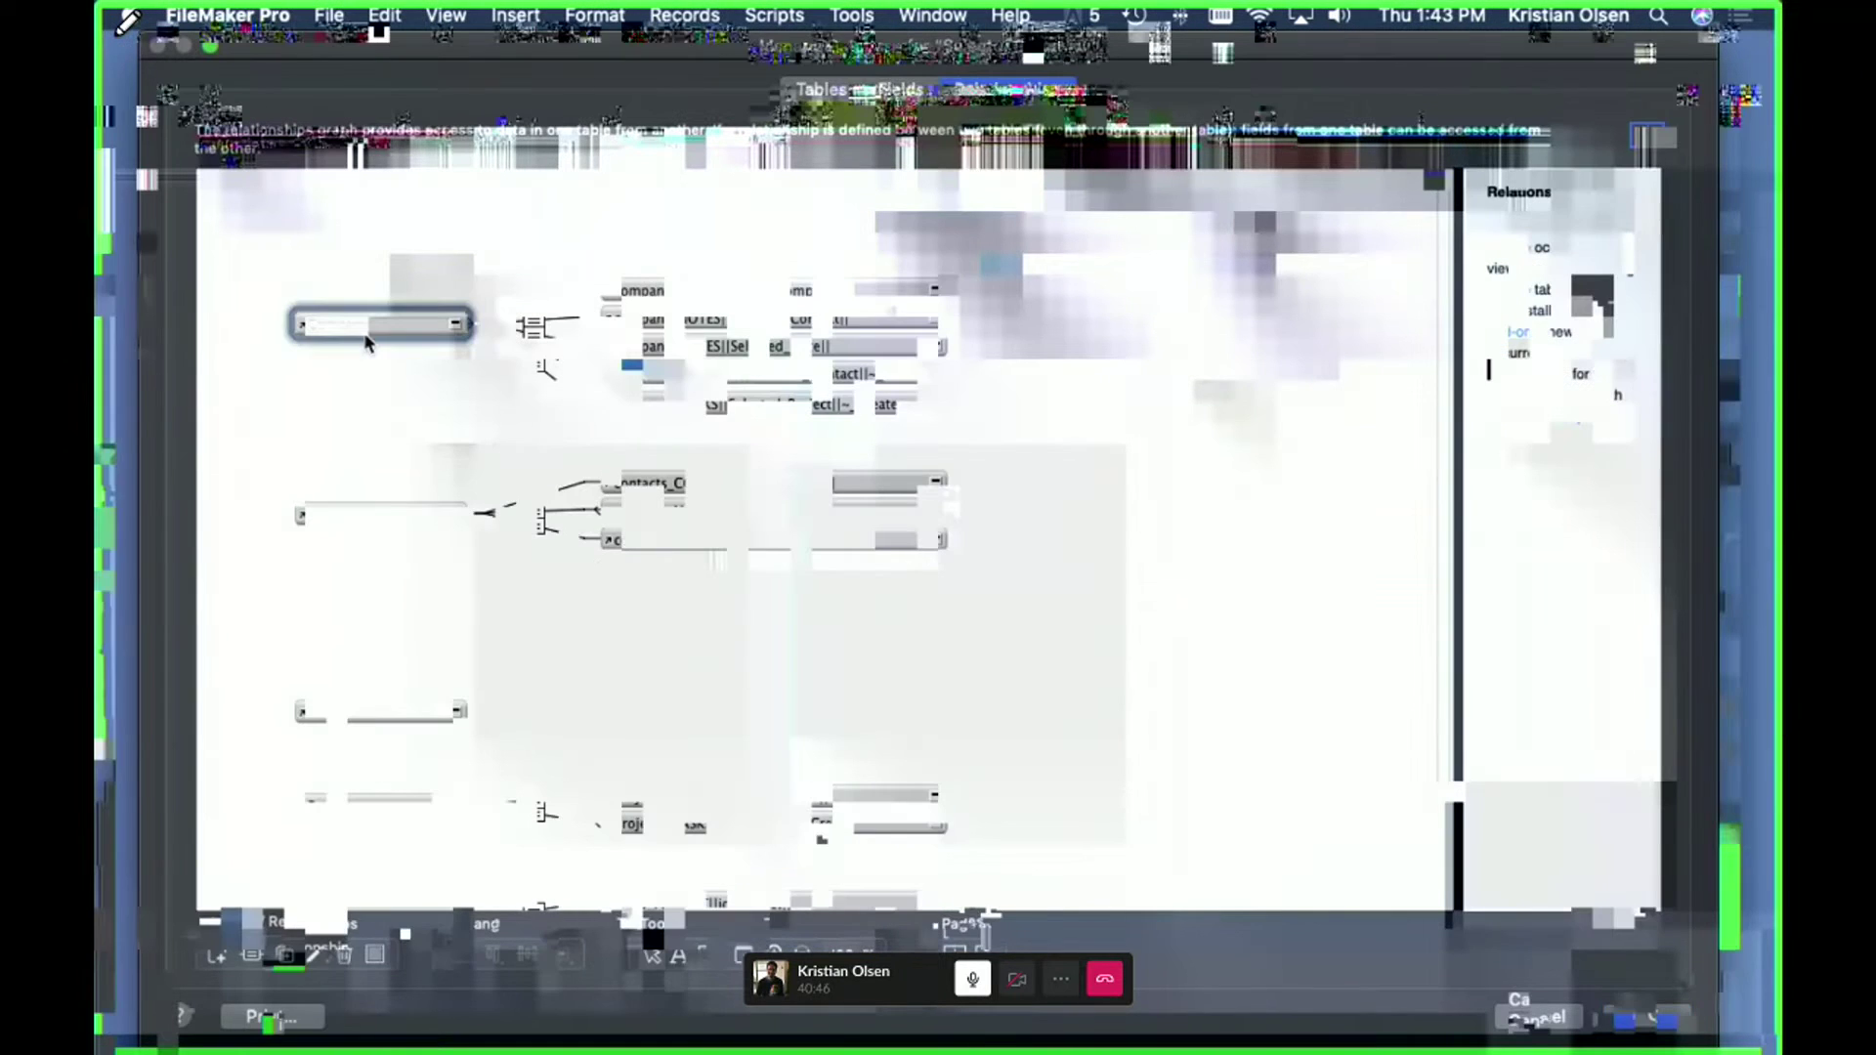
drag(873, 290, 752, 226)
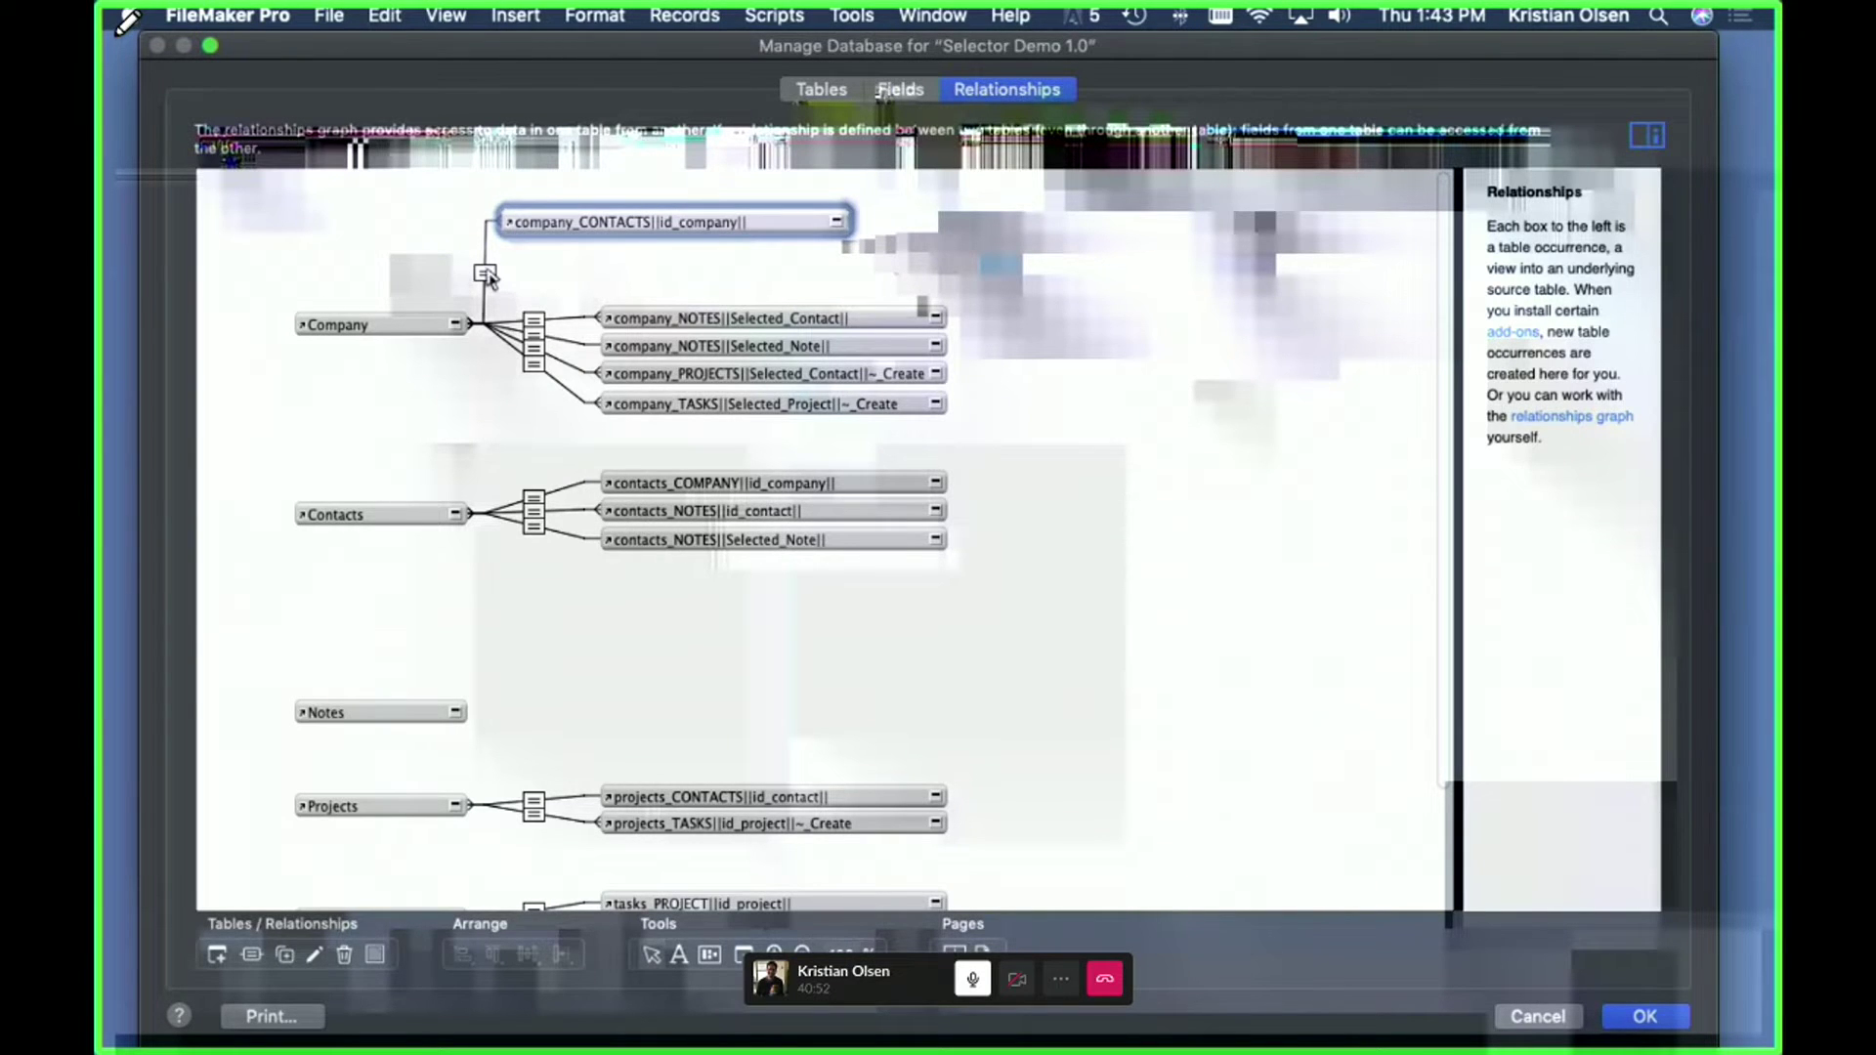
click(487, 275)
double_click(487, 275)
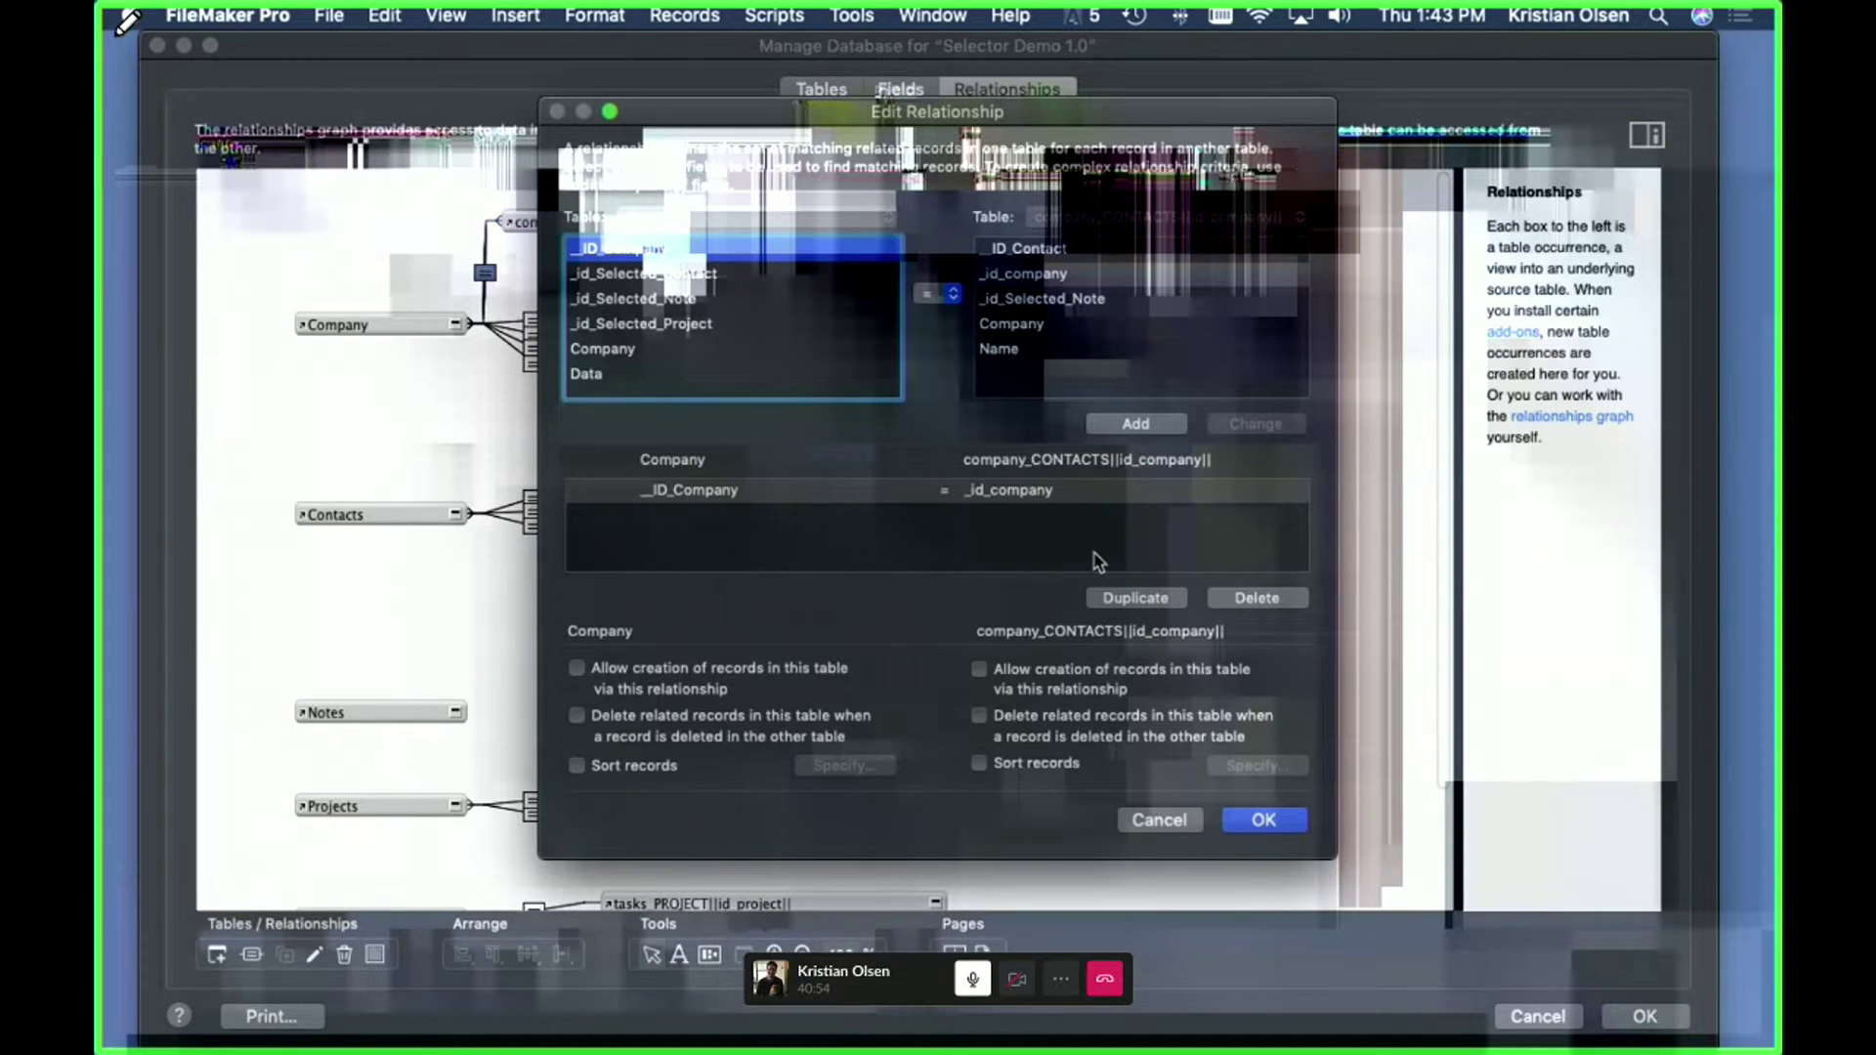
- Close the relationship and the database setup, discarding all changes
click(1172, 822)
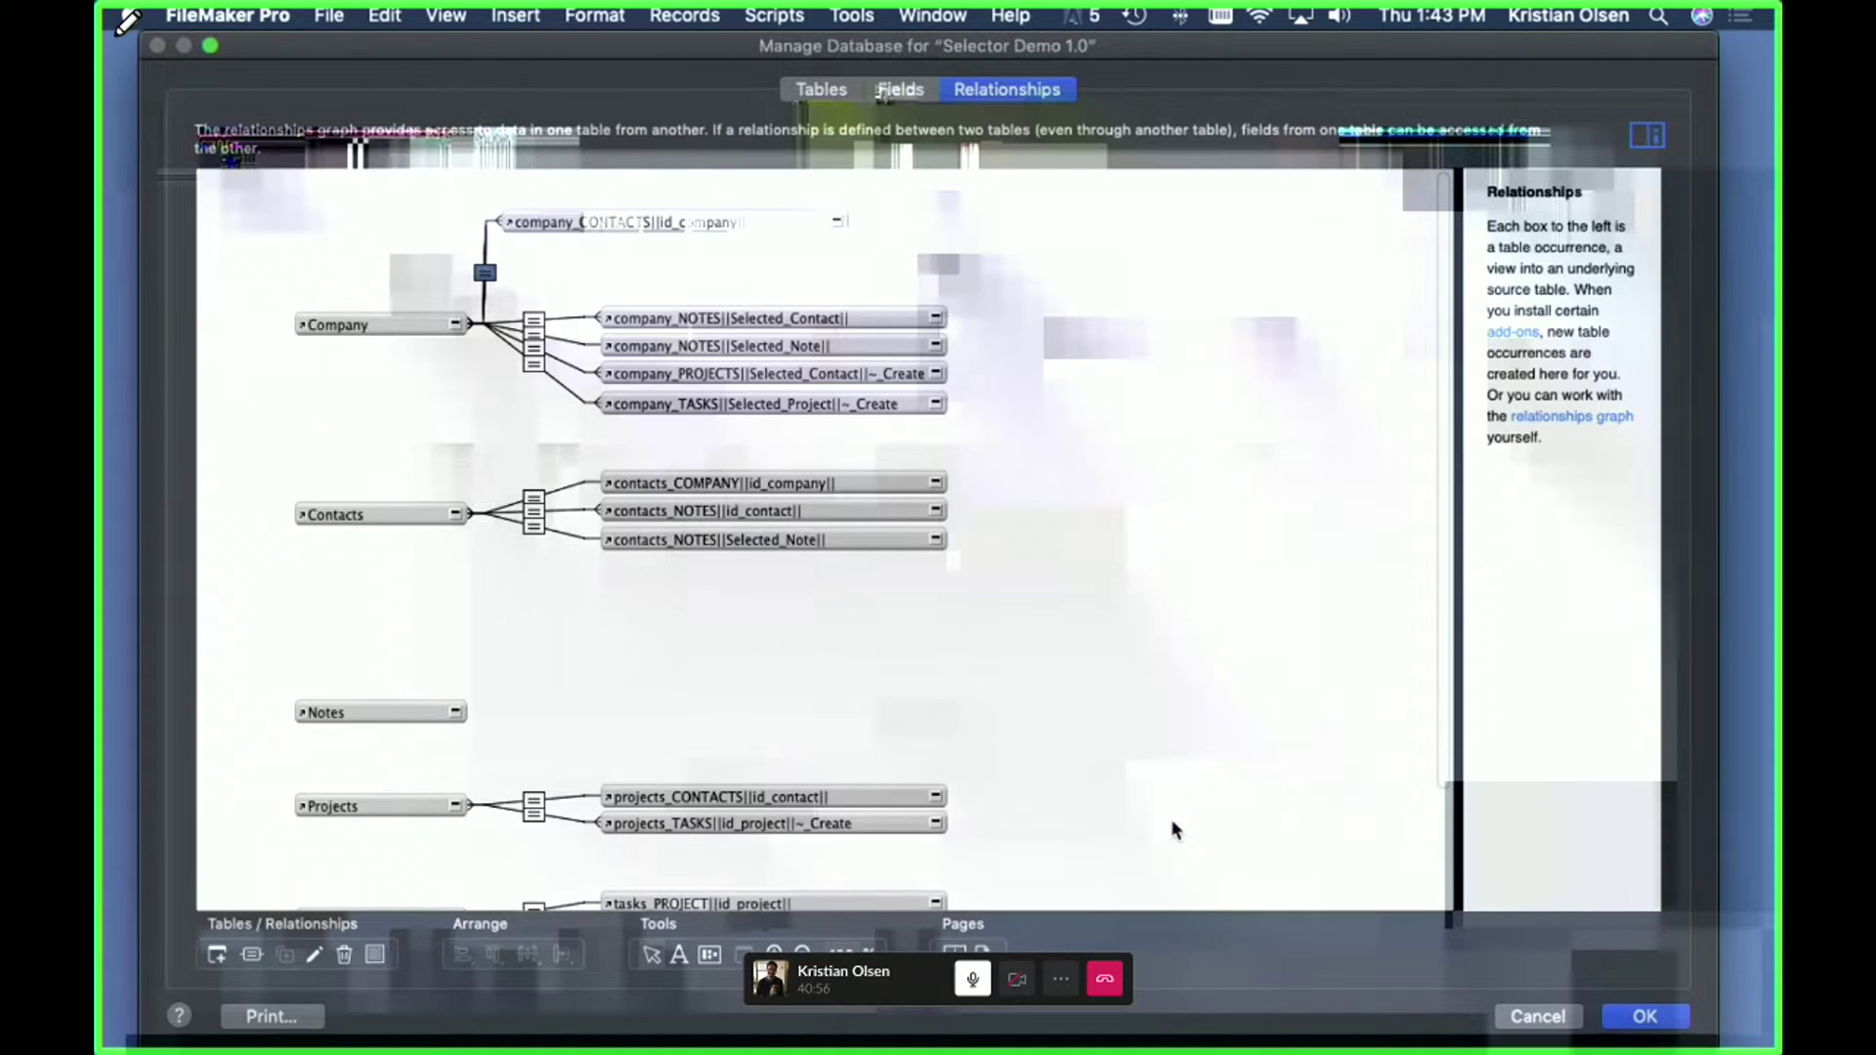
click(1163, 757)
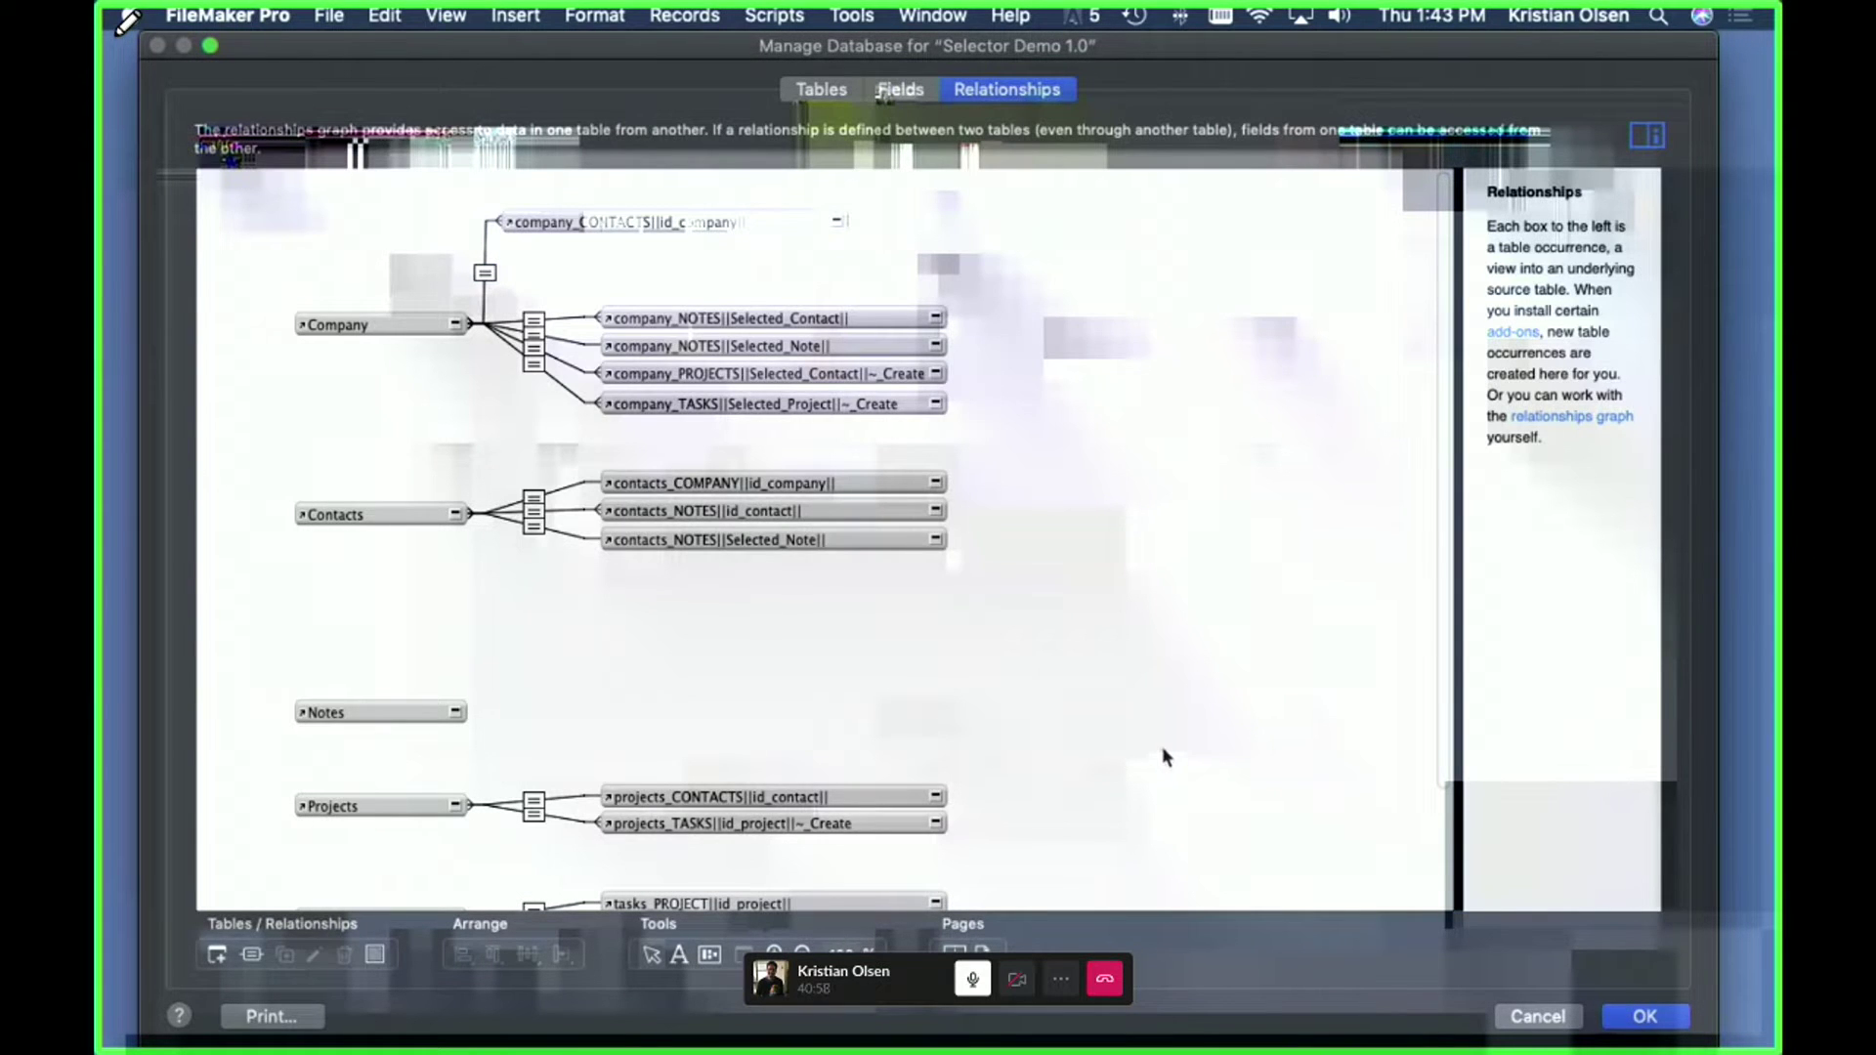
click(1538, 1016)
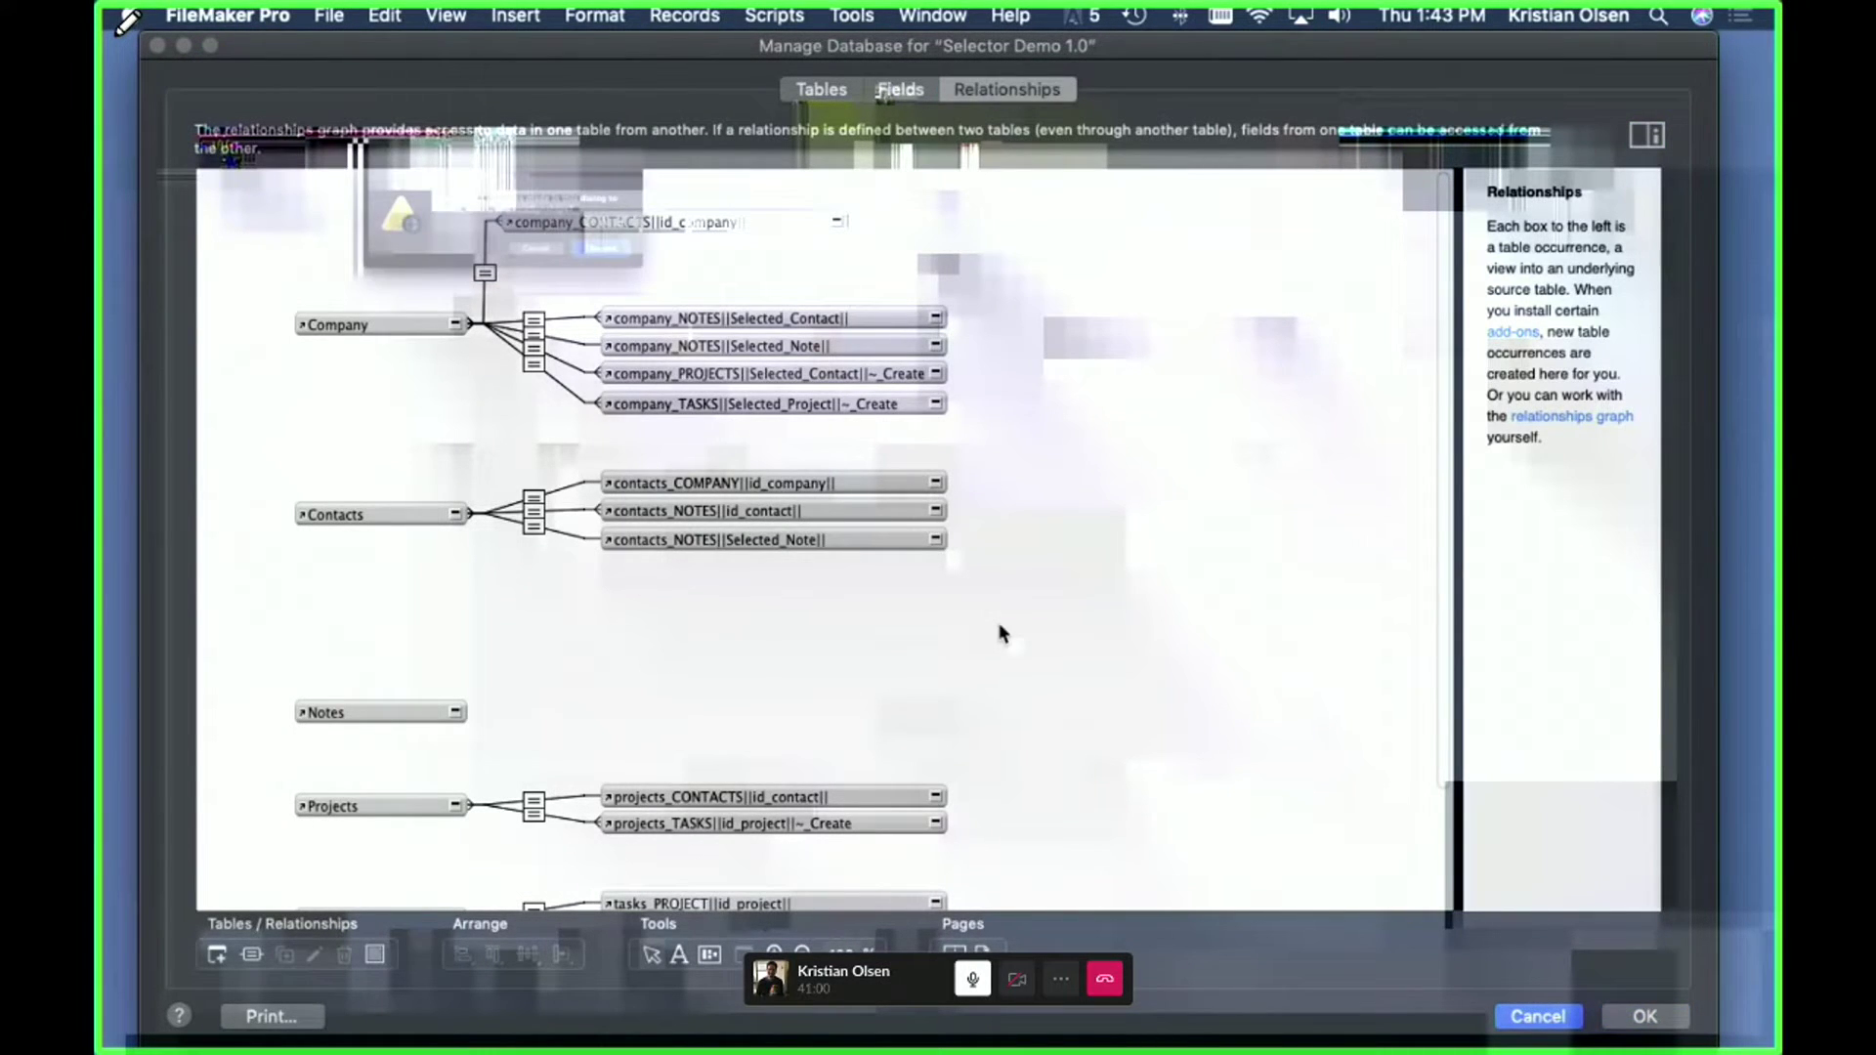
click(684, 283)
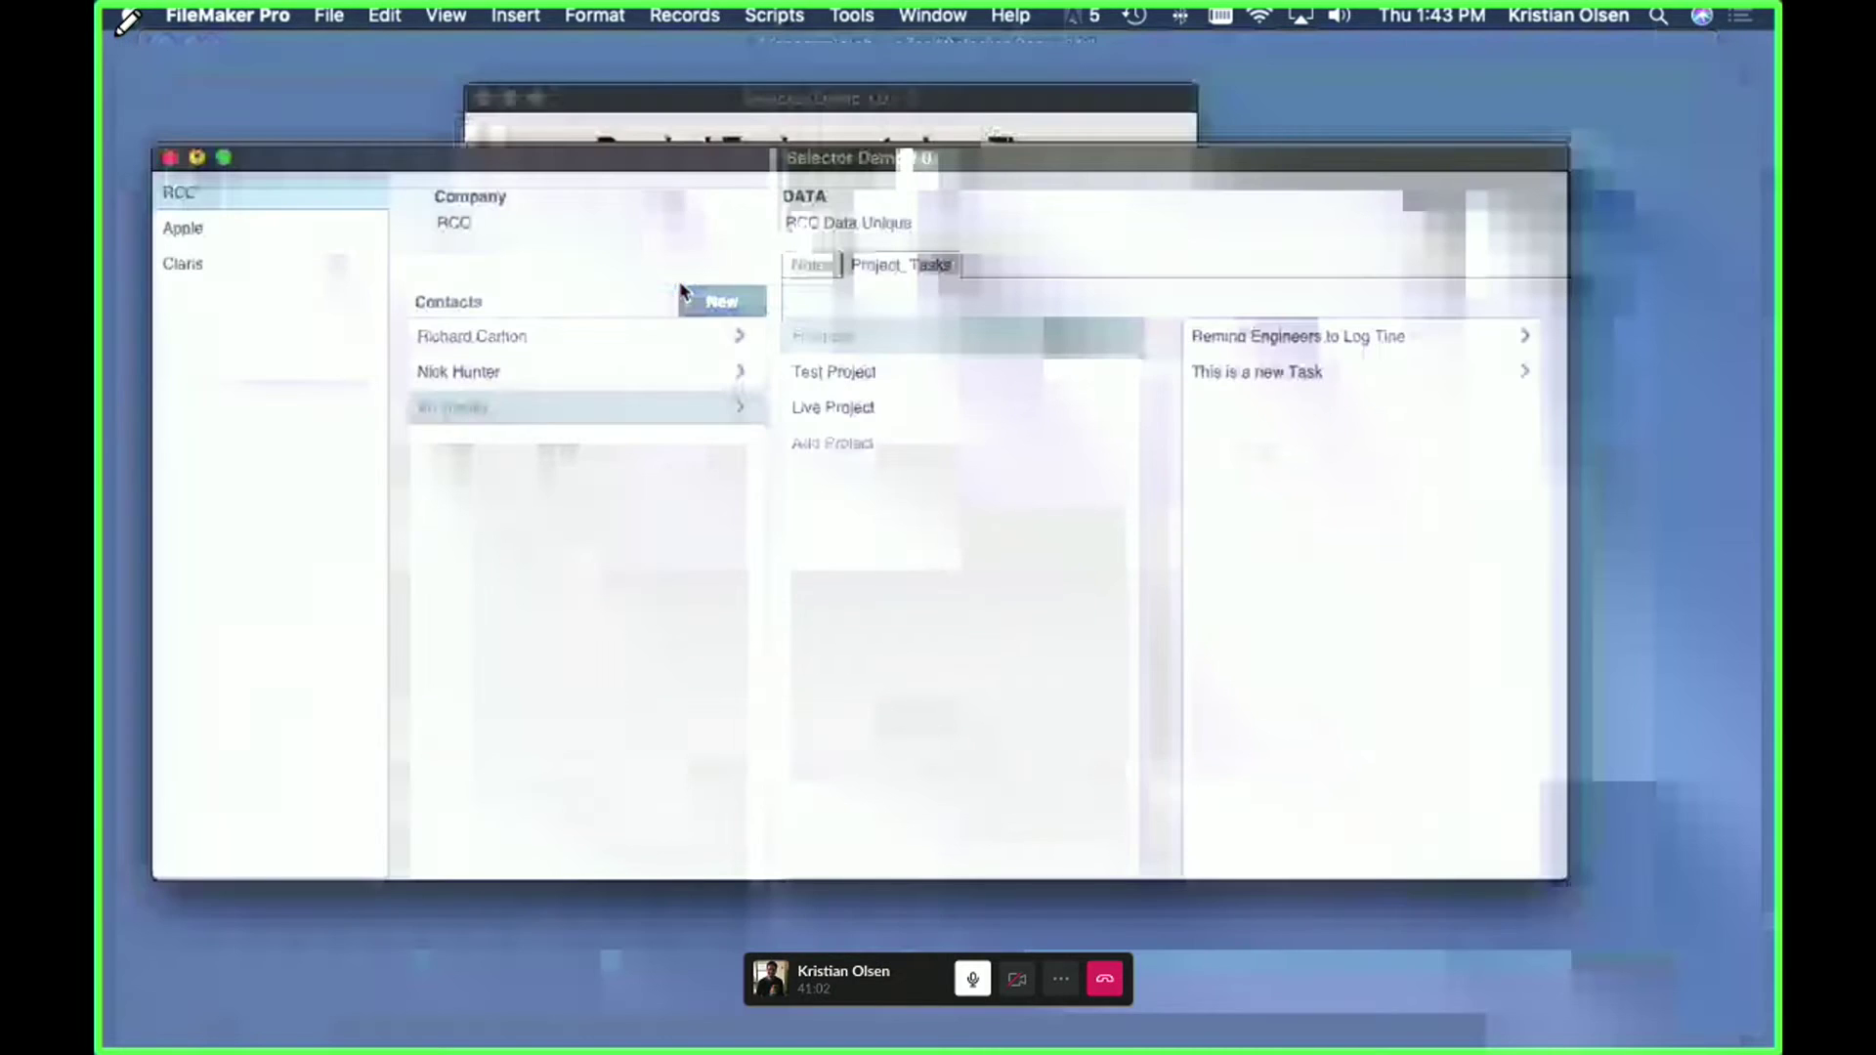
- Run Gather Company Data in the task window to show the contact name, RCC and 'RCC Data Unique'
click(922, 283)
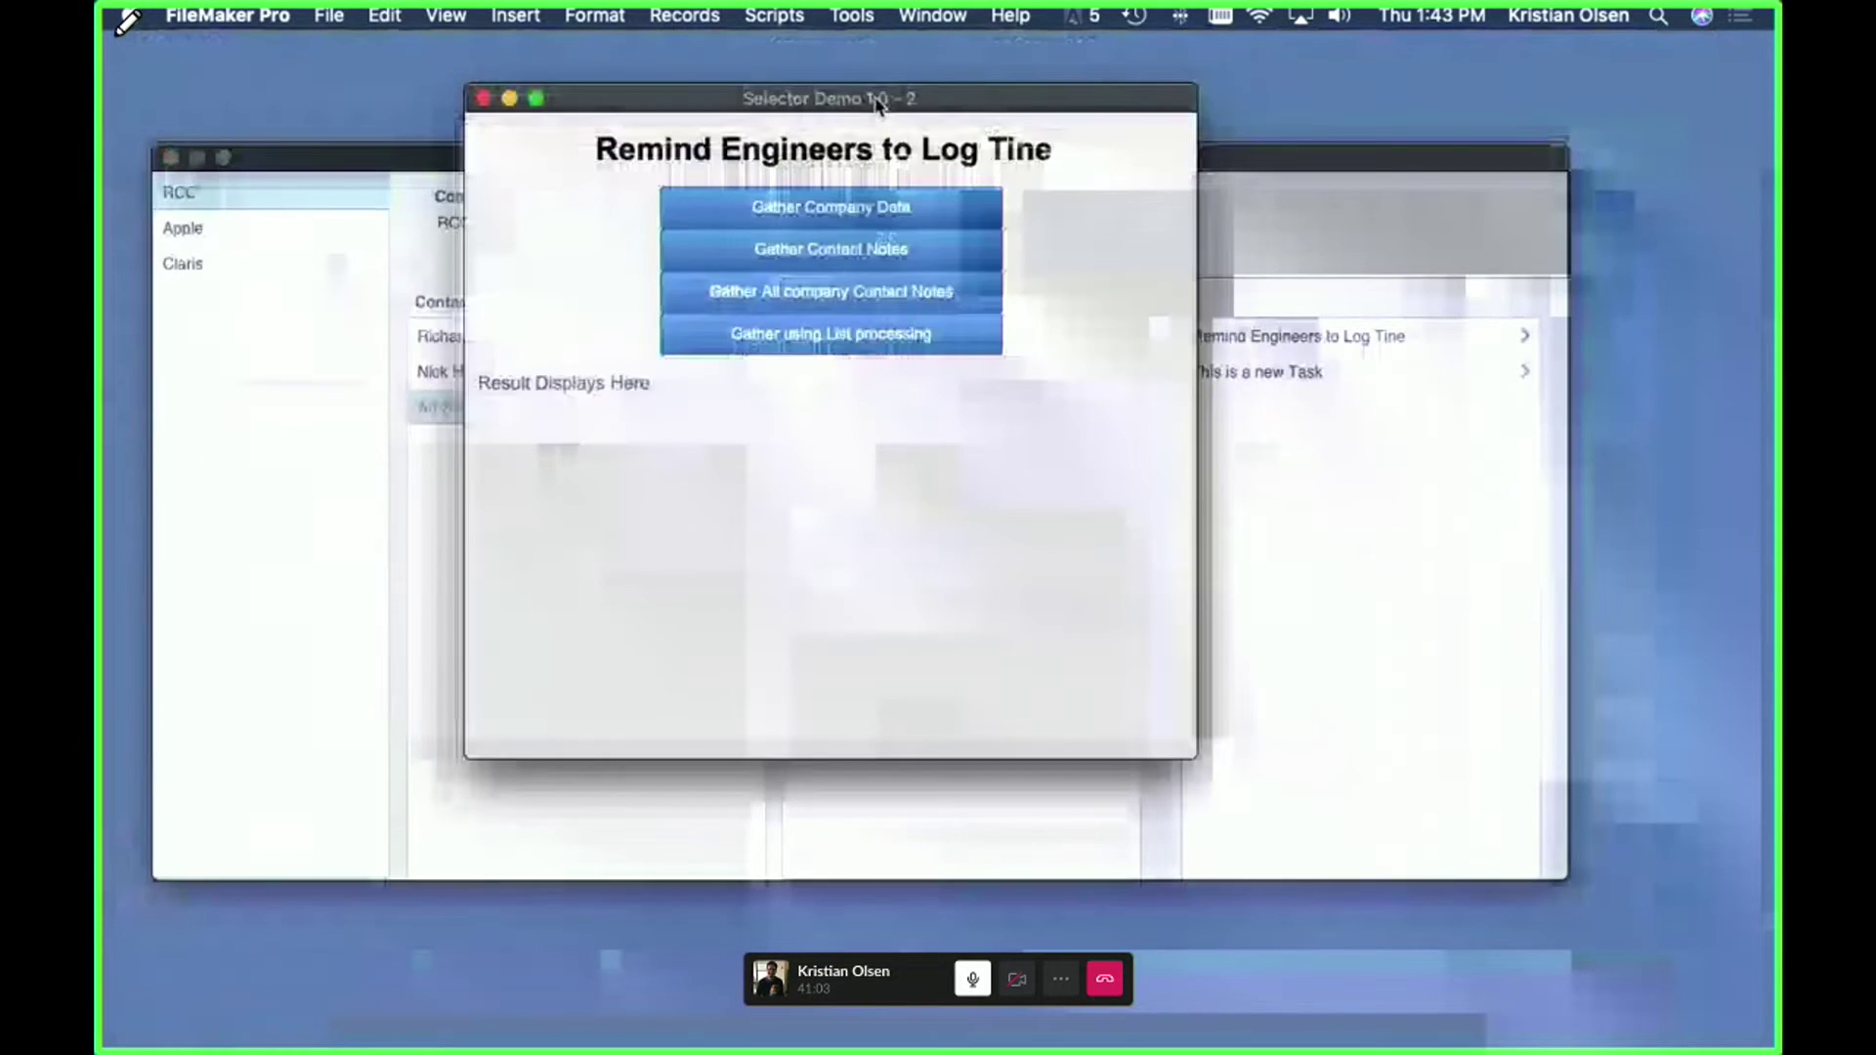
drag(876, 102, 879, 117)
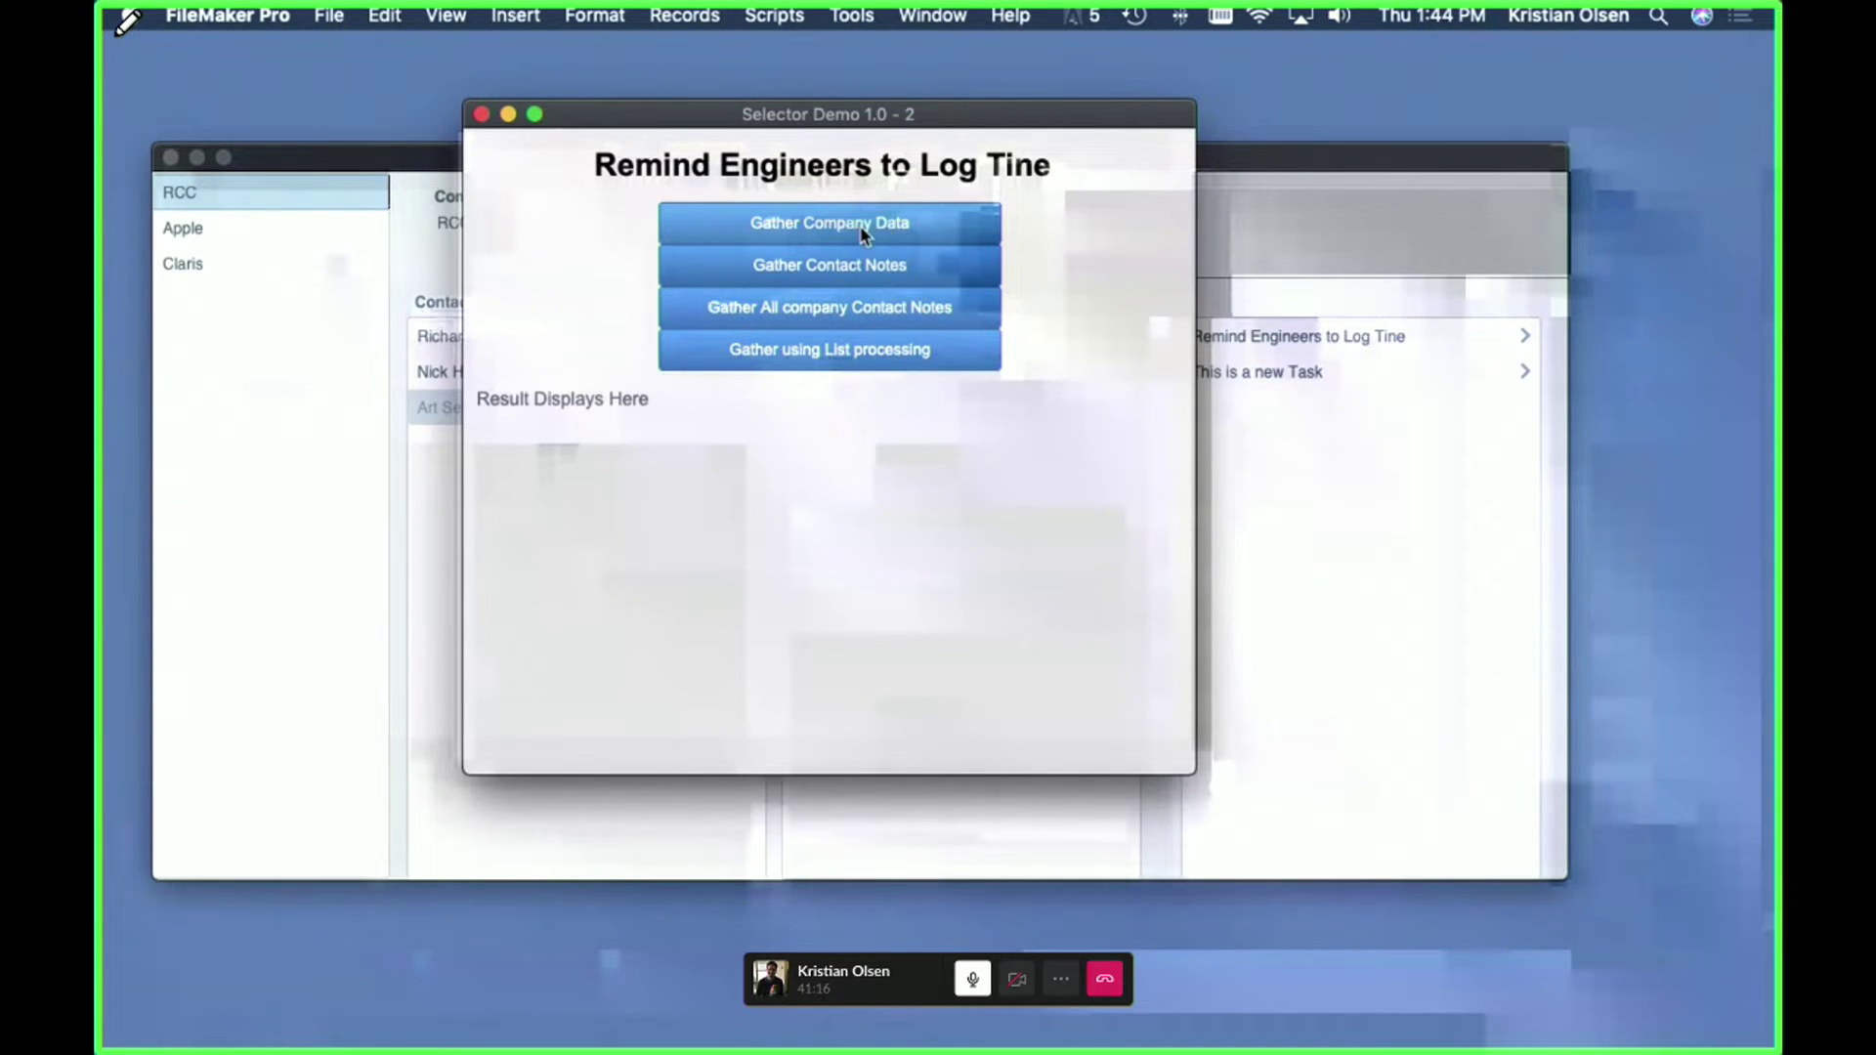
click(1297, 342)
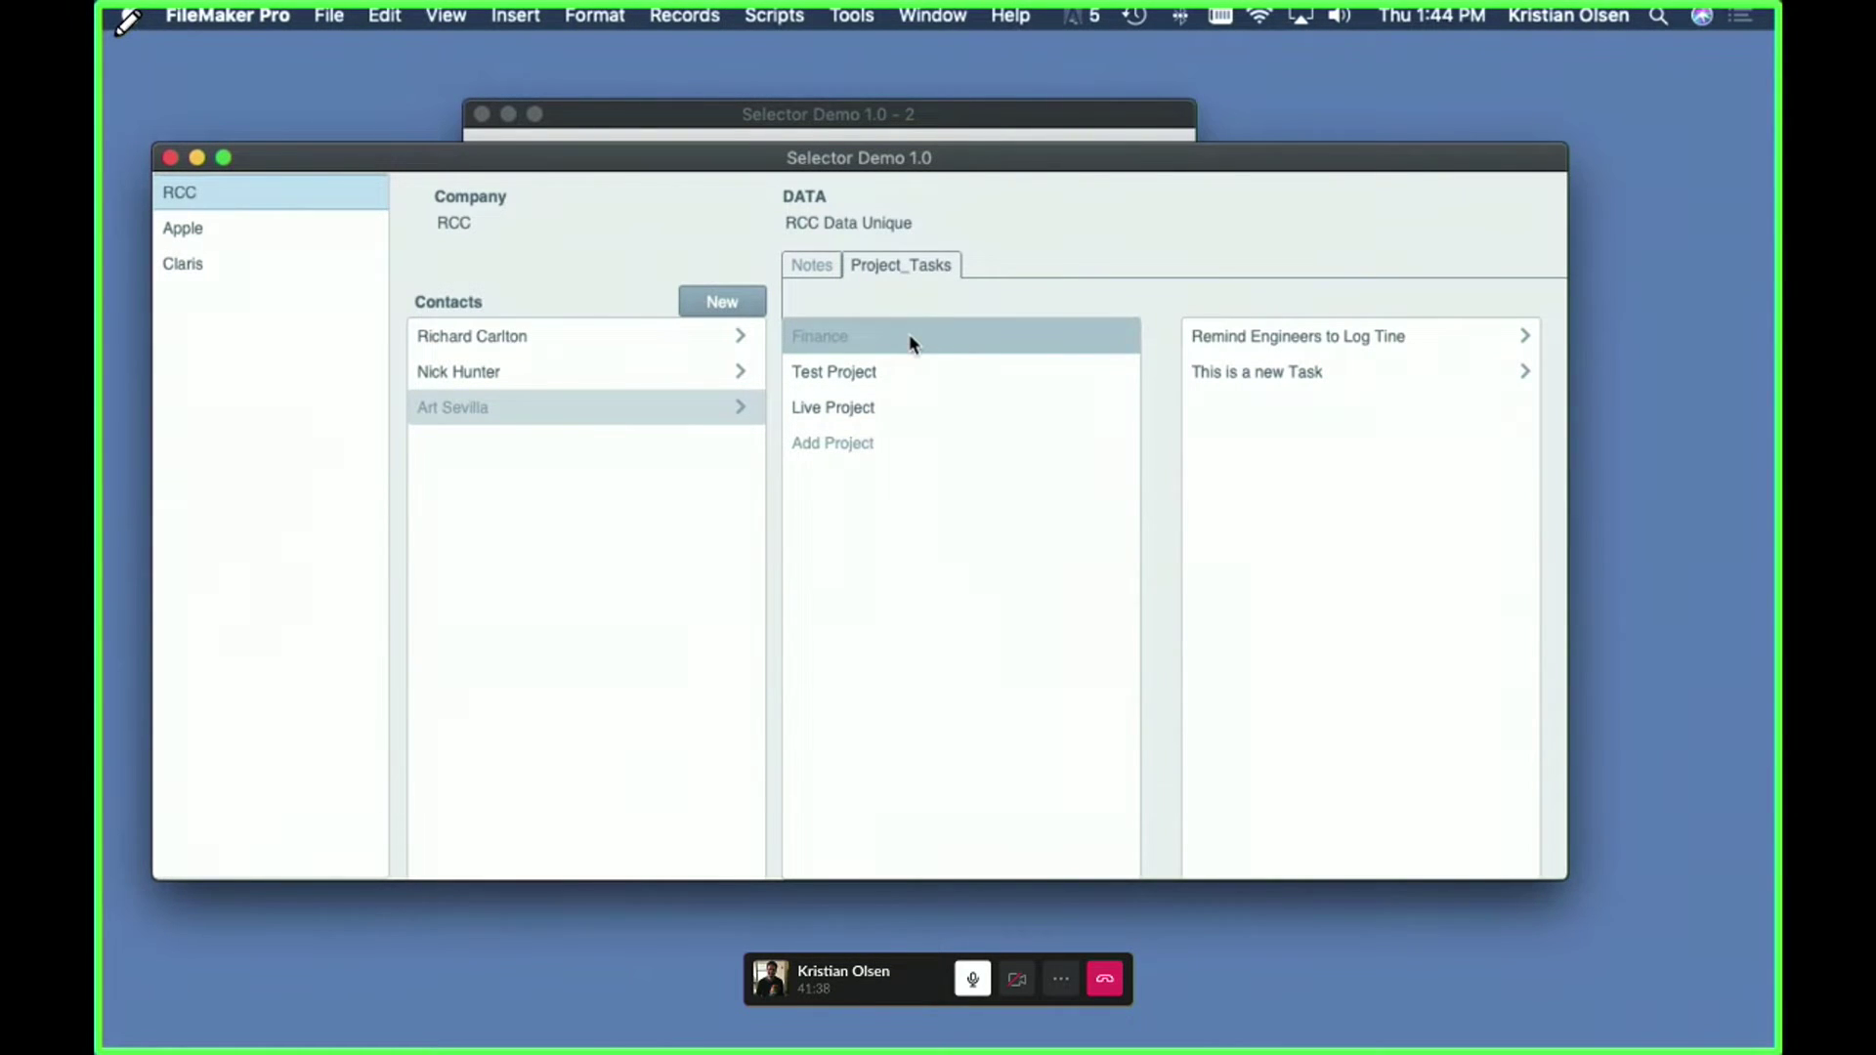
click(963, 113)
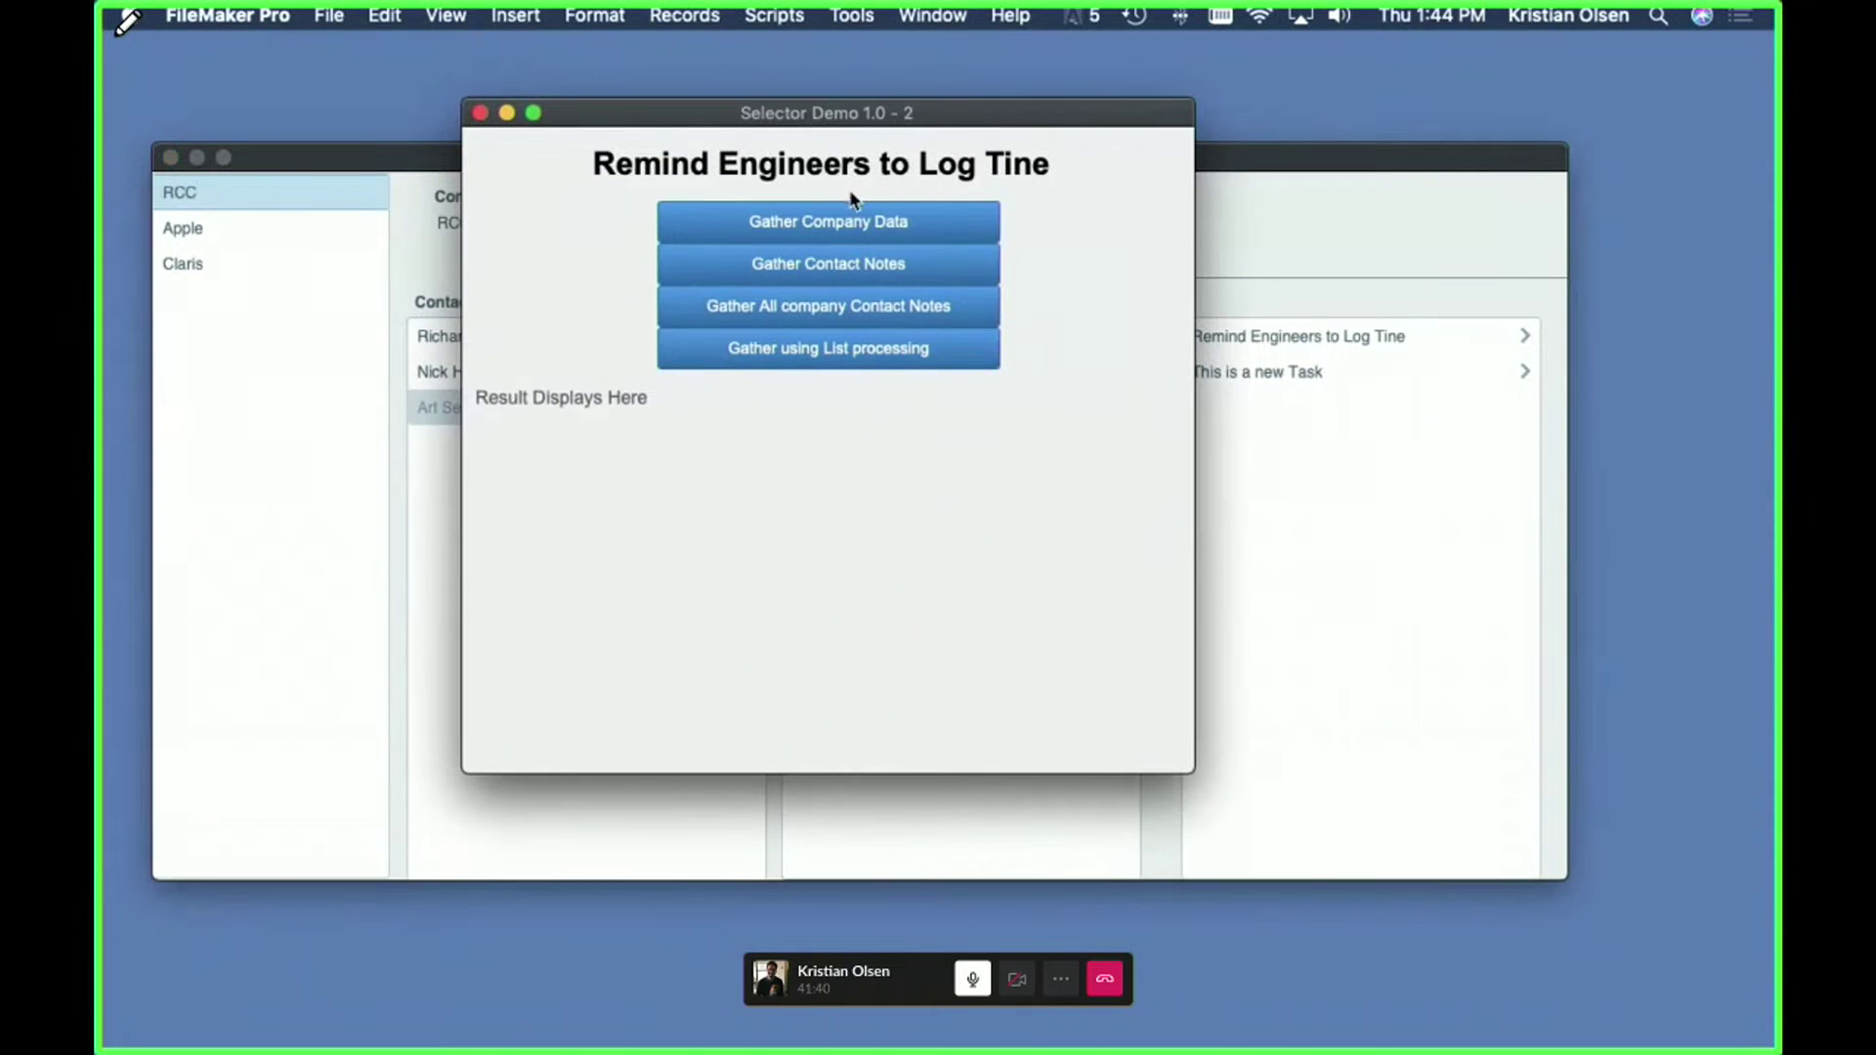
click(826, 225)
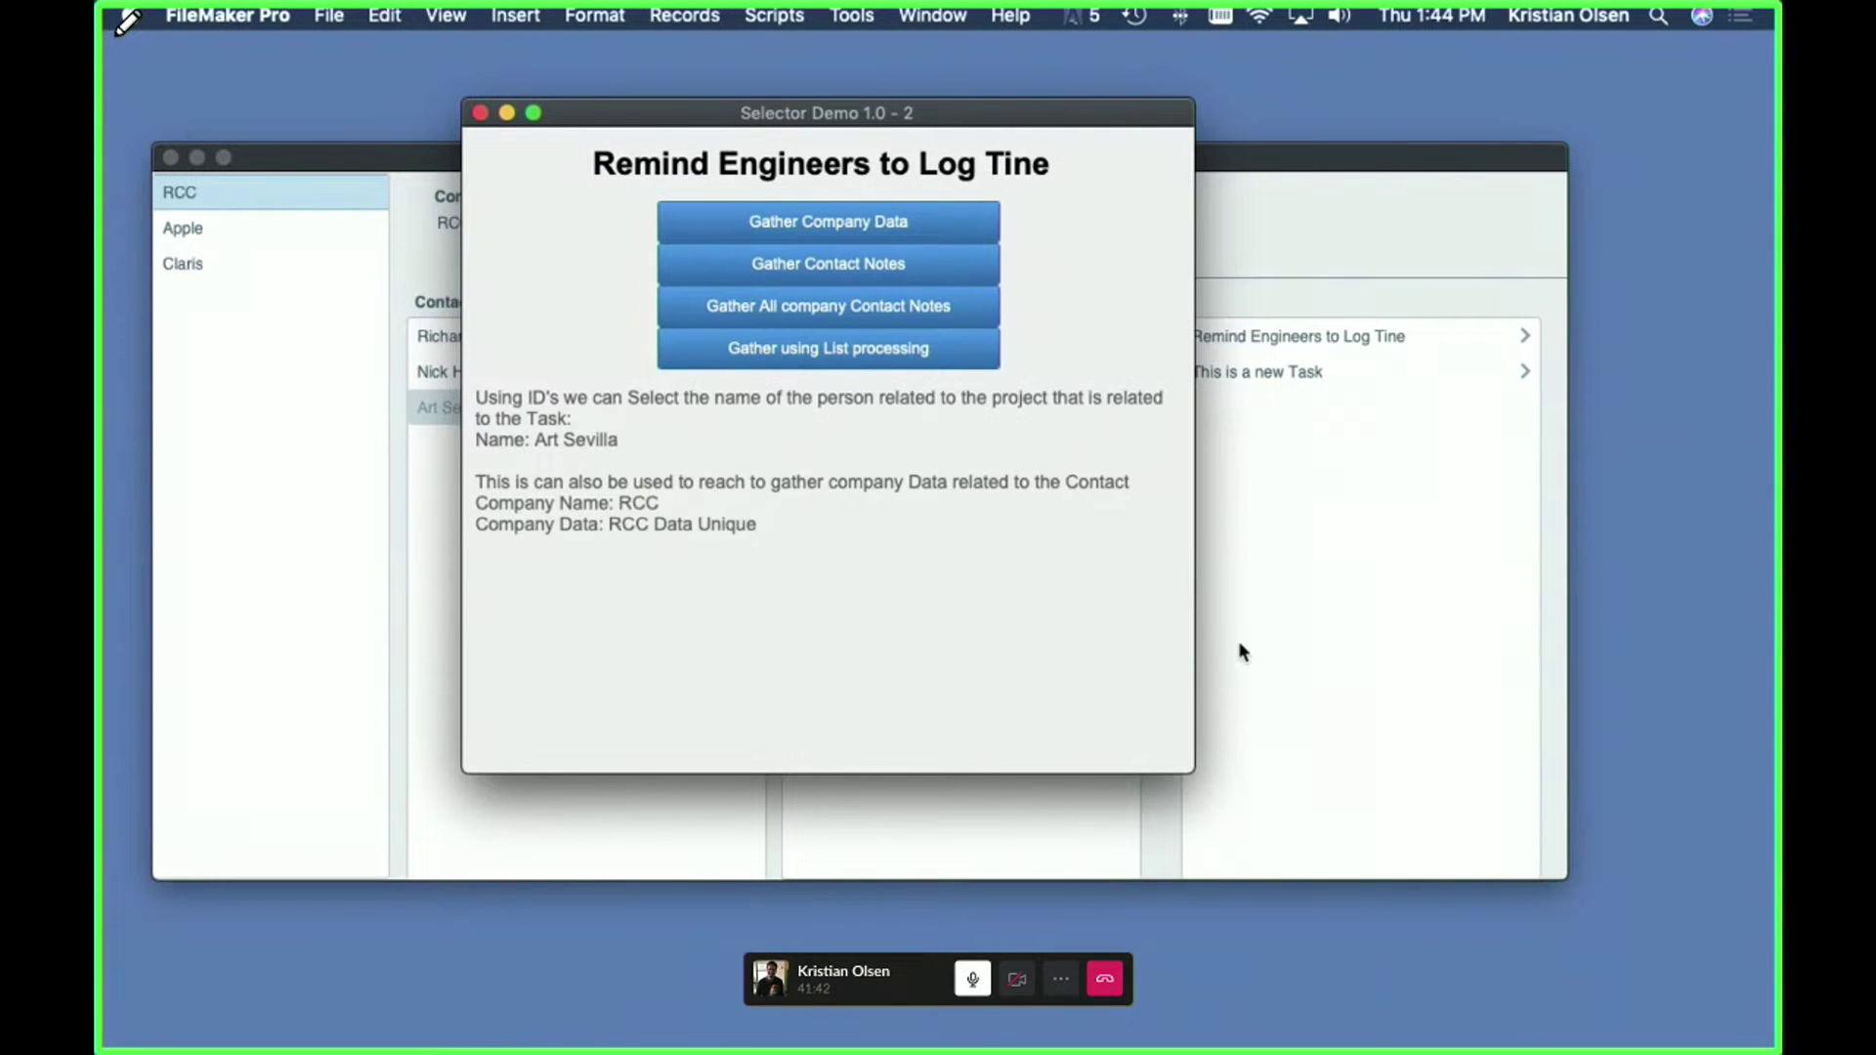
- Widen the task window so the results fit, then bring the main Selector Demo 1.0 window forward
drag(1187, 768, 1440, 765)
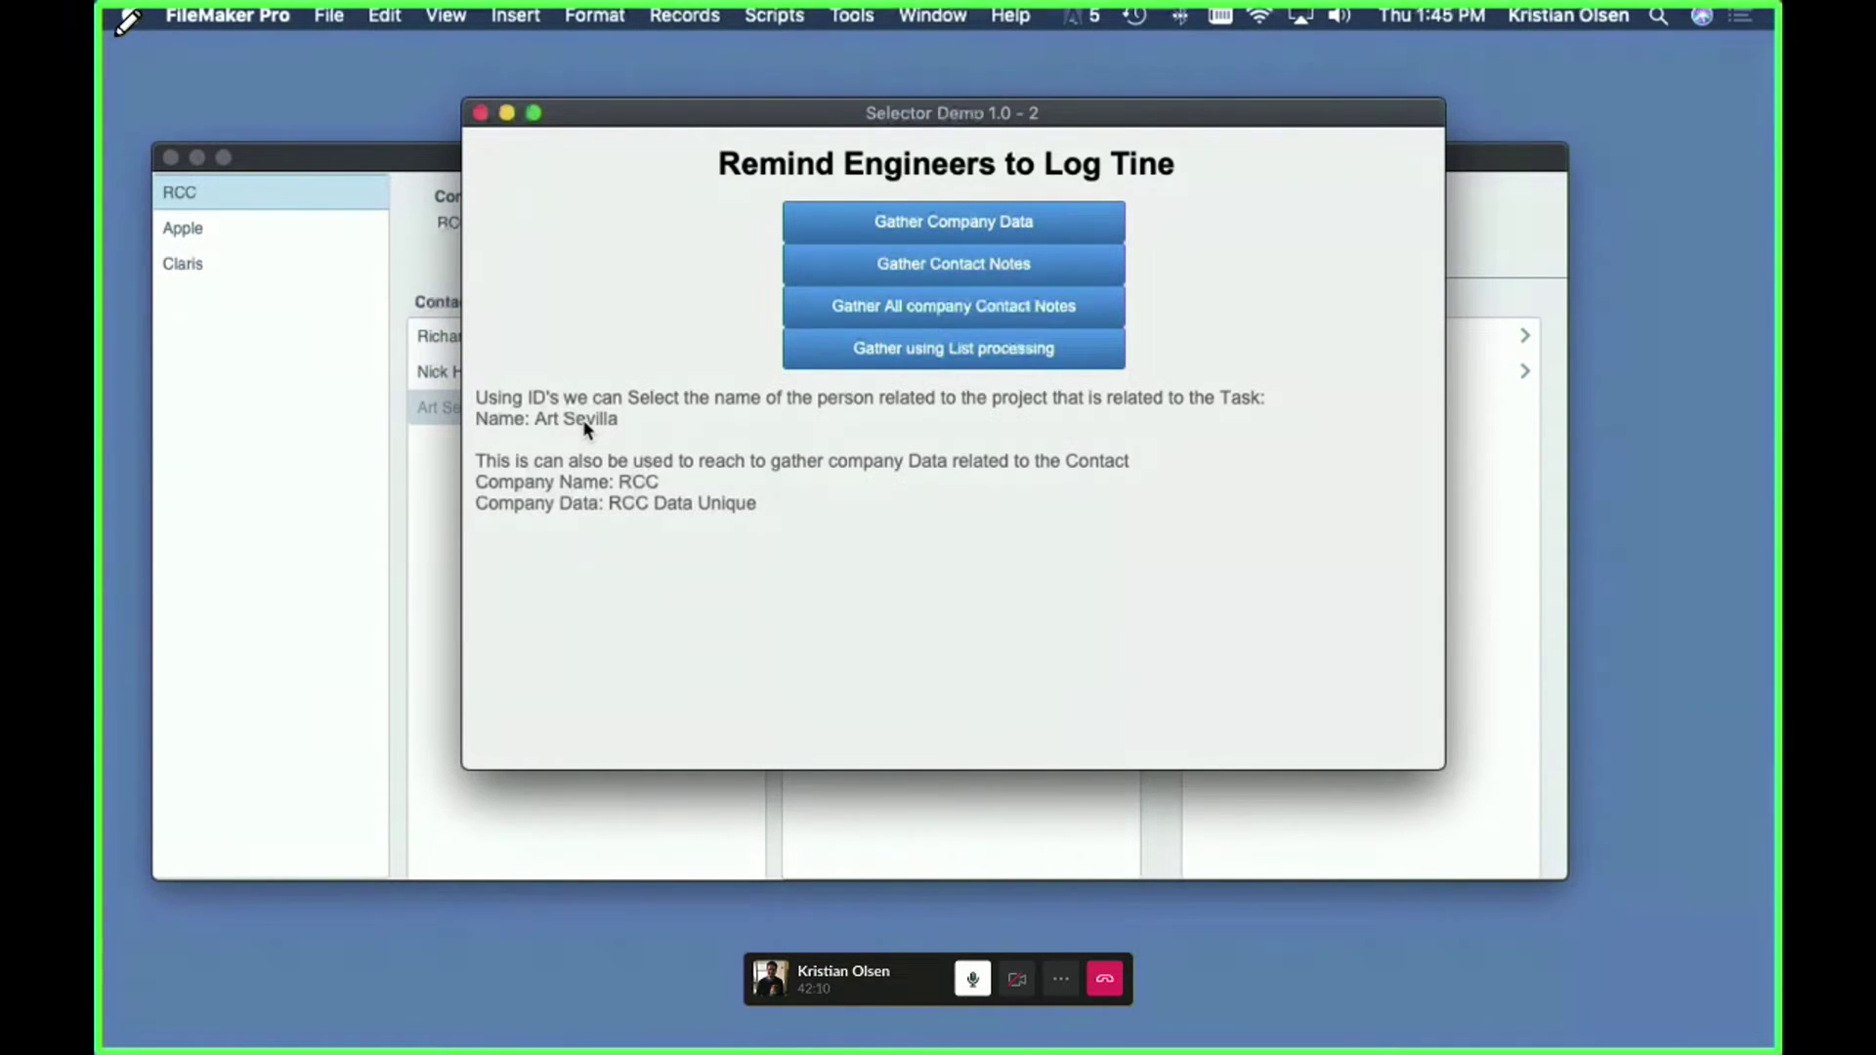
click(416, 168)
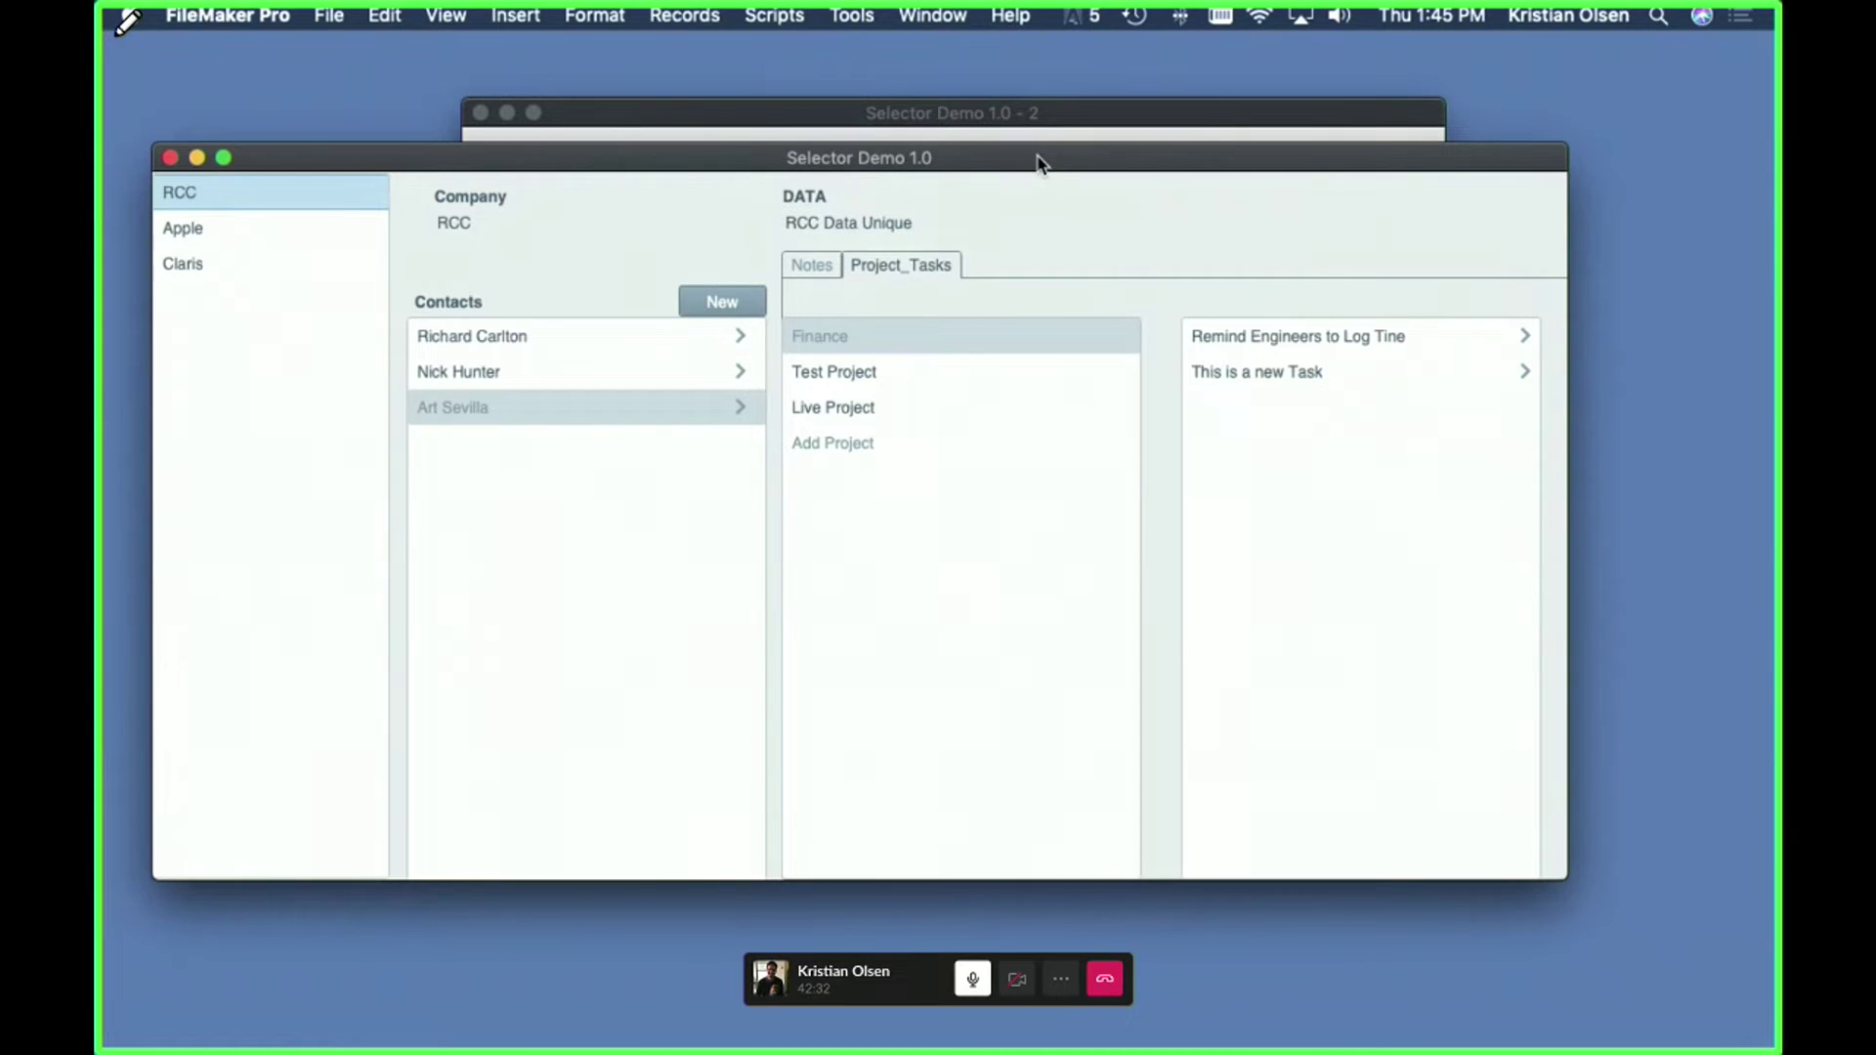
- In Manage Database Fields, inspect the Company table's _ID_Company, _id_Selected, Company and Data fields
key(super+shift+d)
click(900, 89)
click(359, 128)
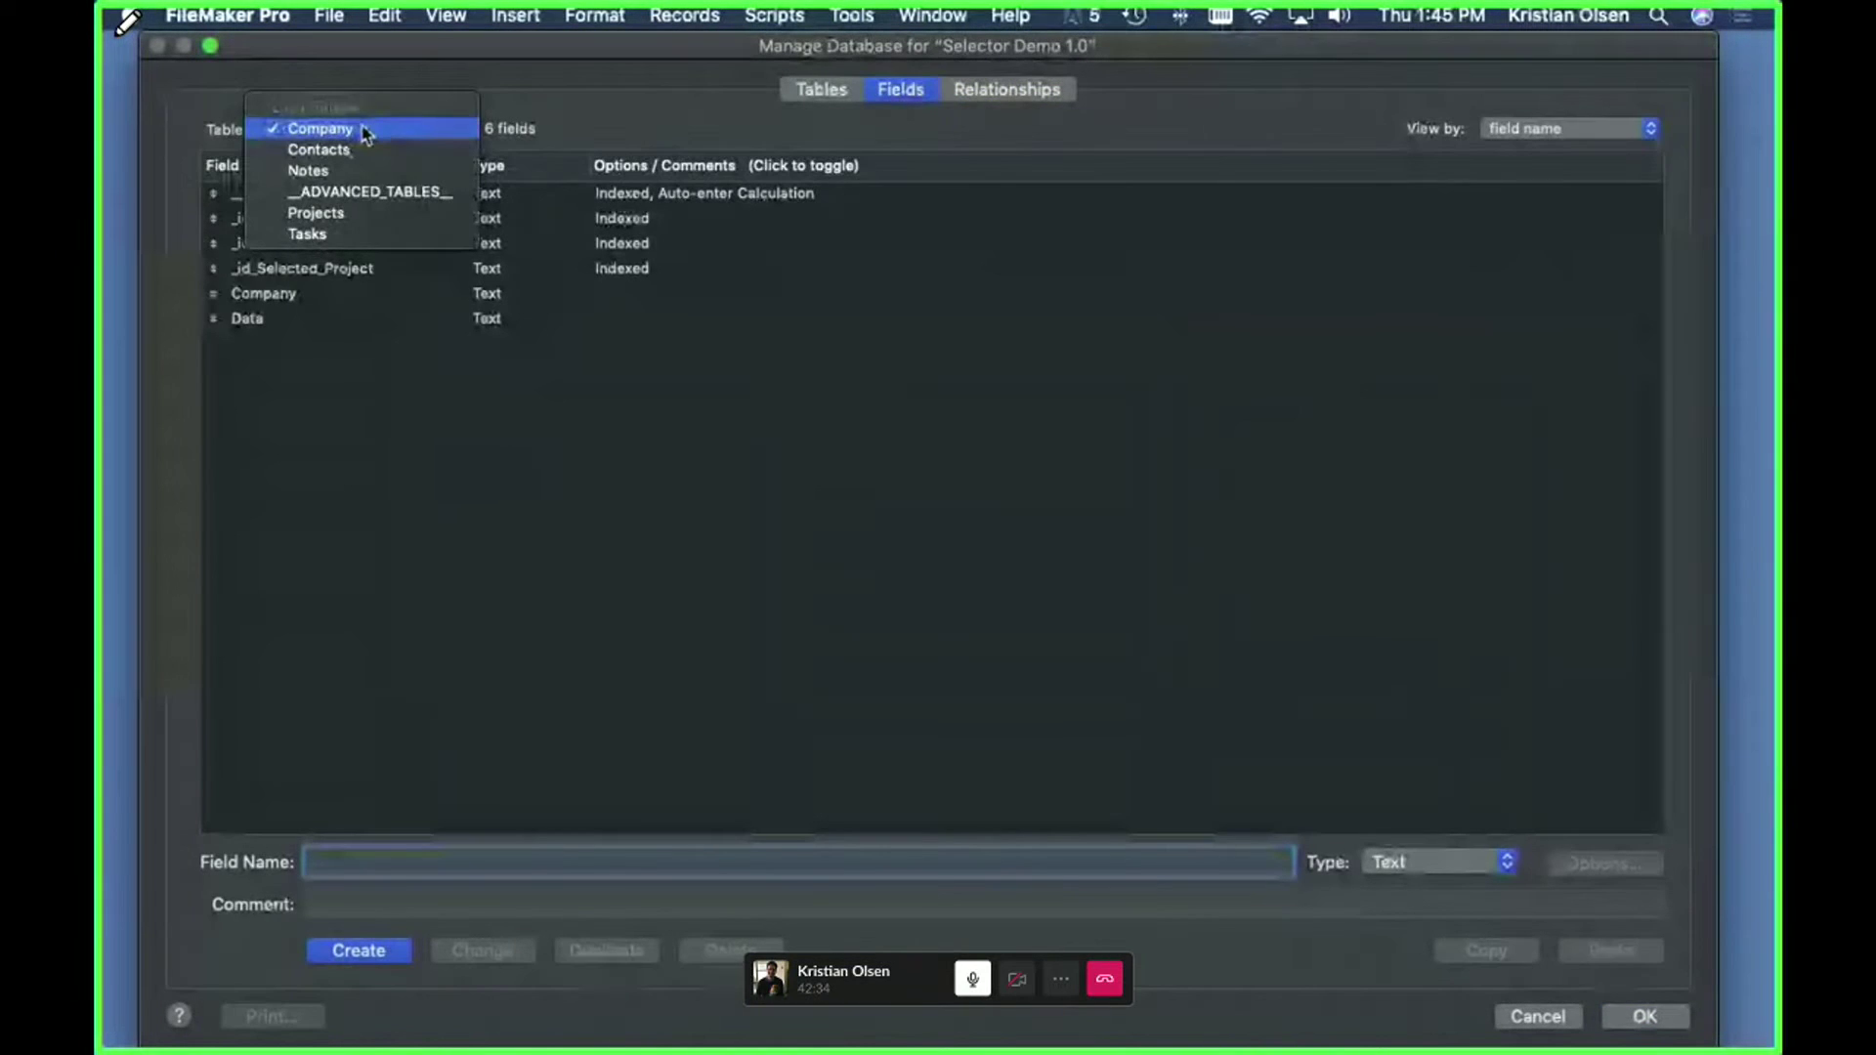
click(365, 130)
click(294, 198)
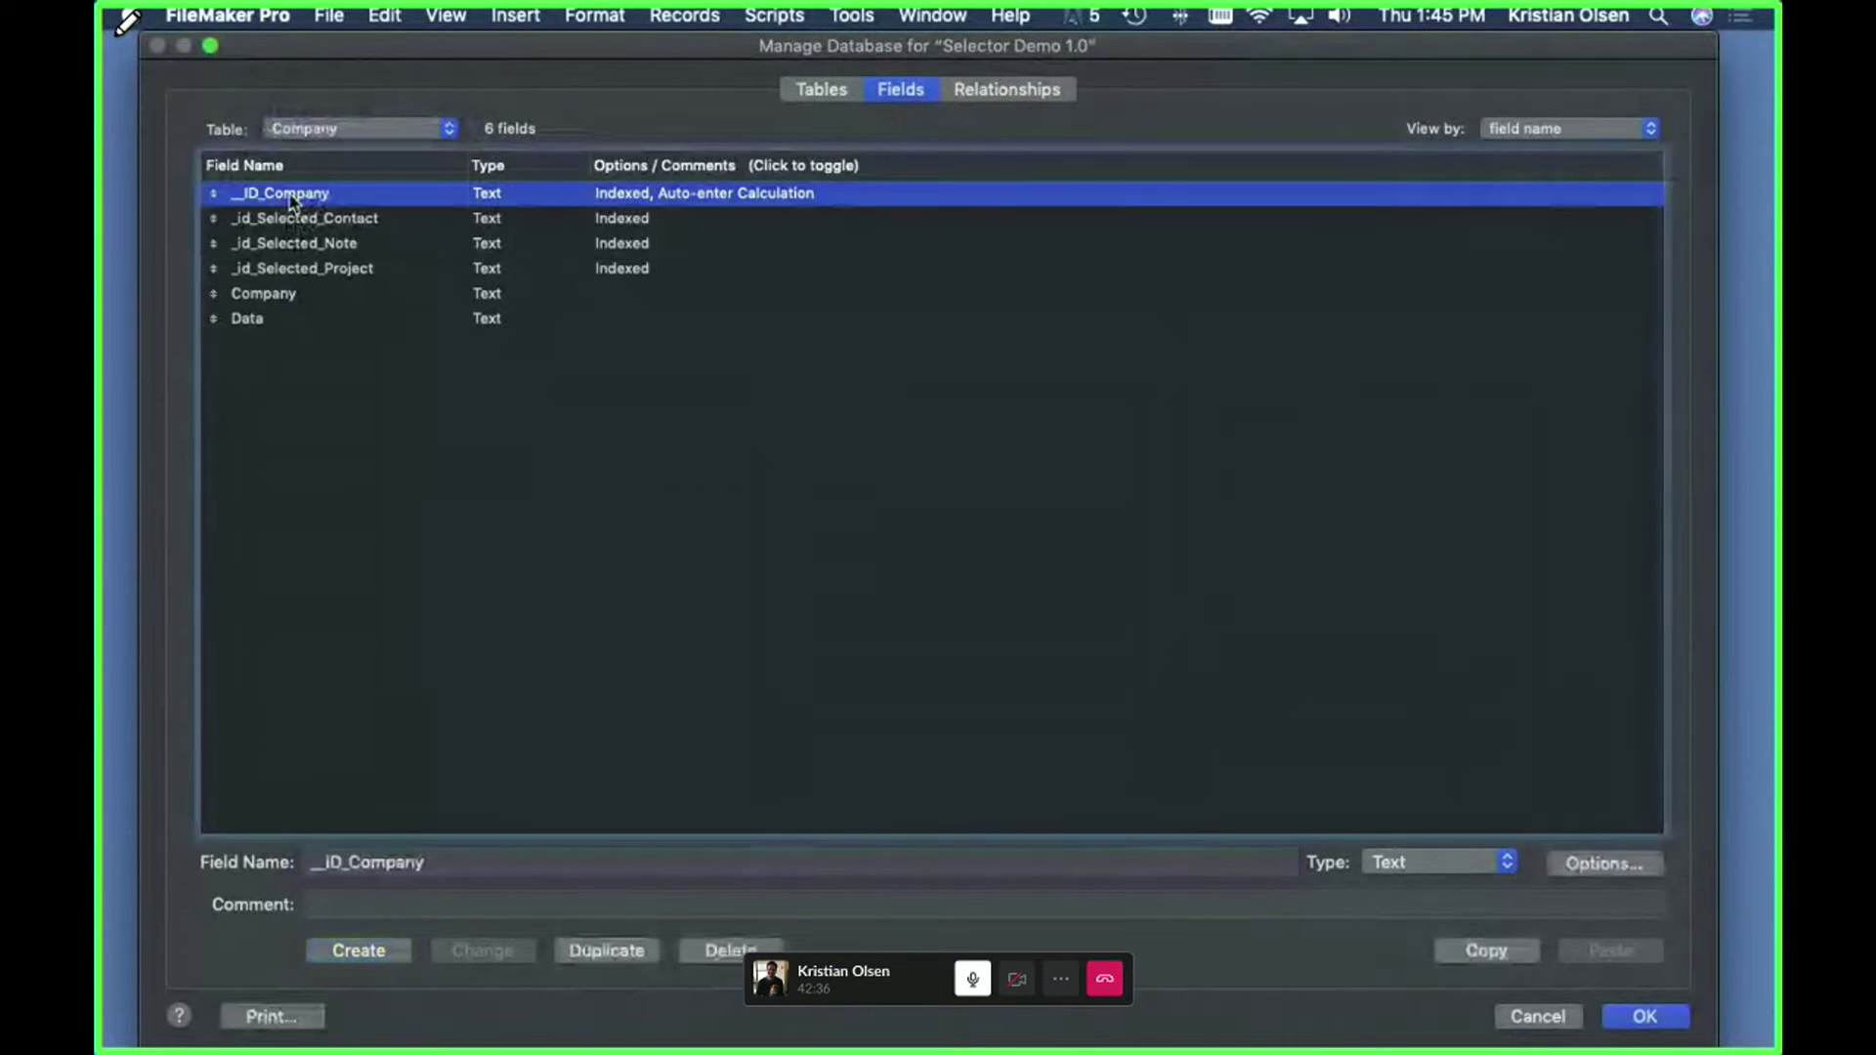
click(293, 223)
shift+click(292, 272)
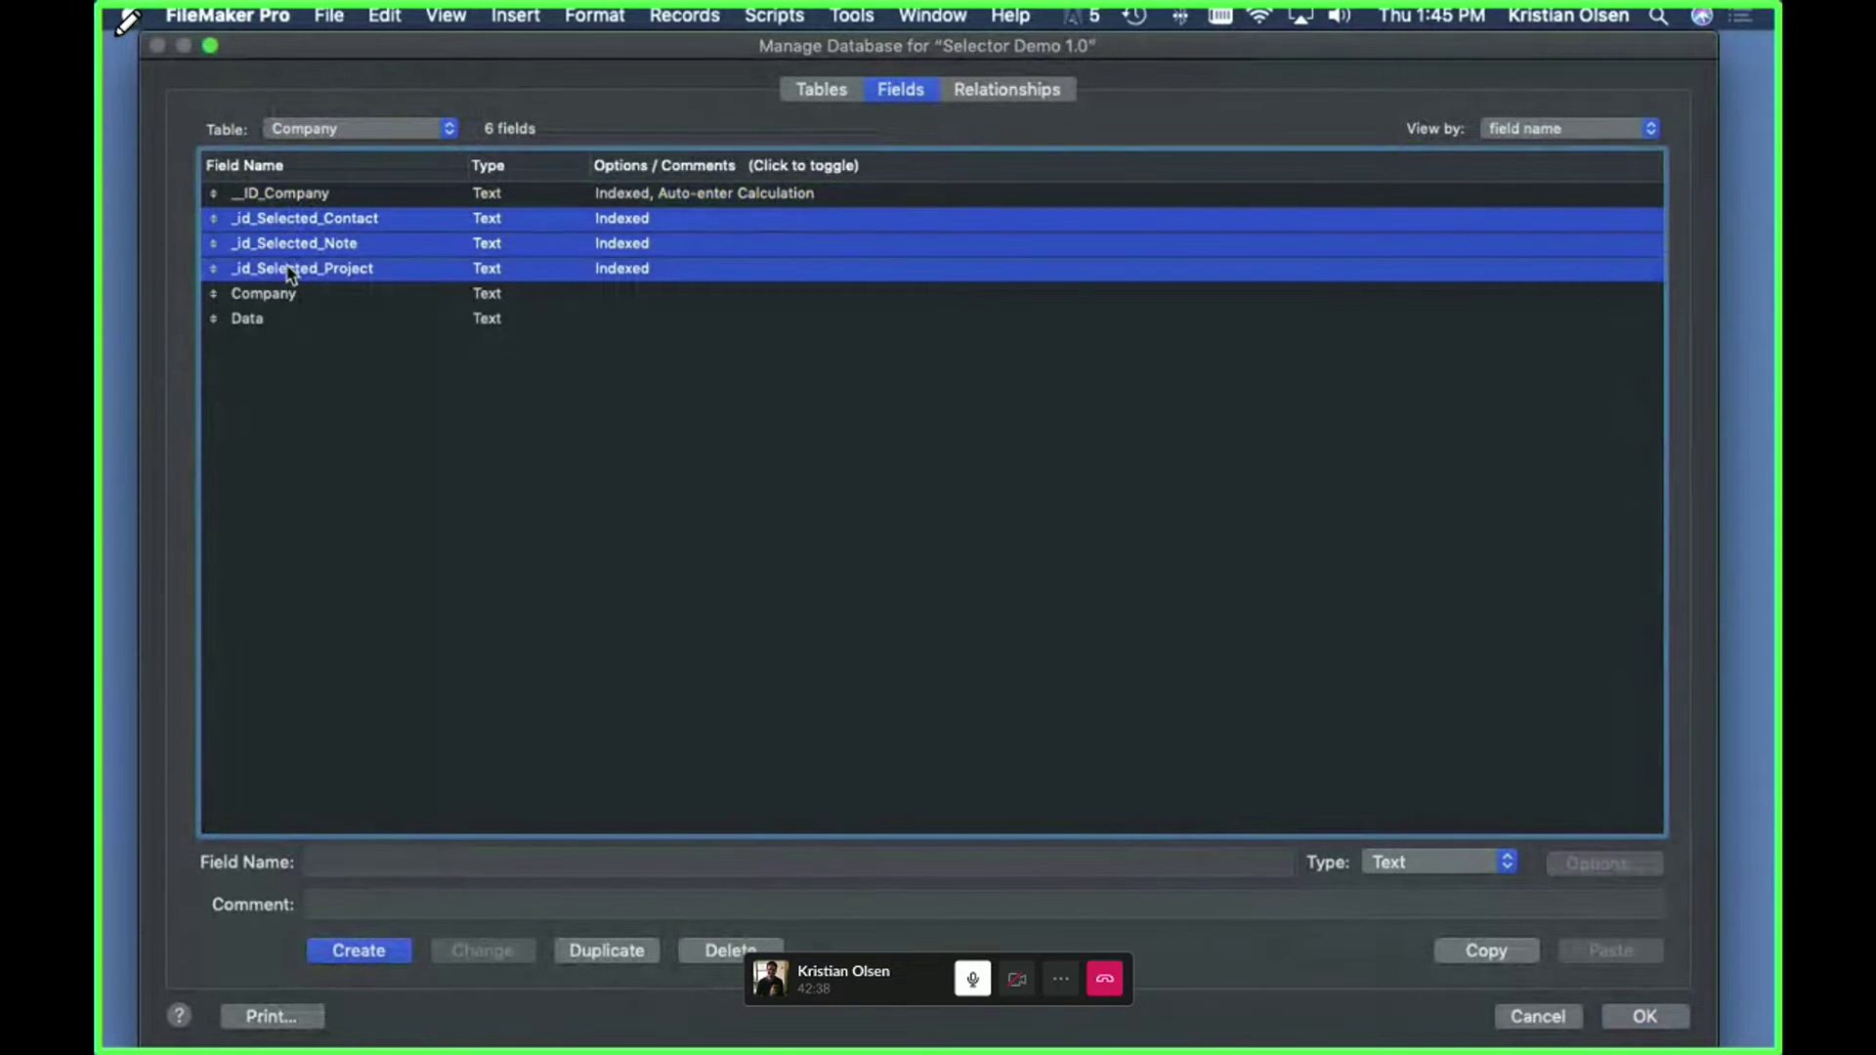
click(291, 294)
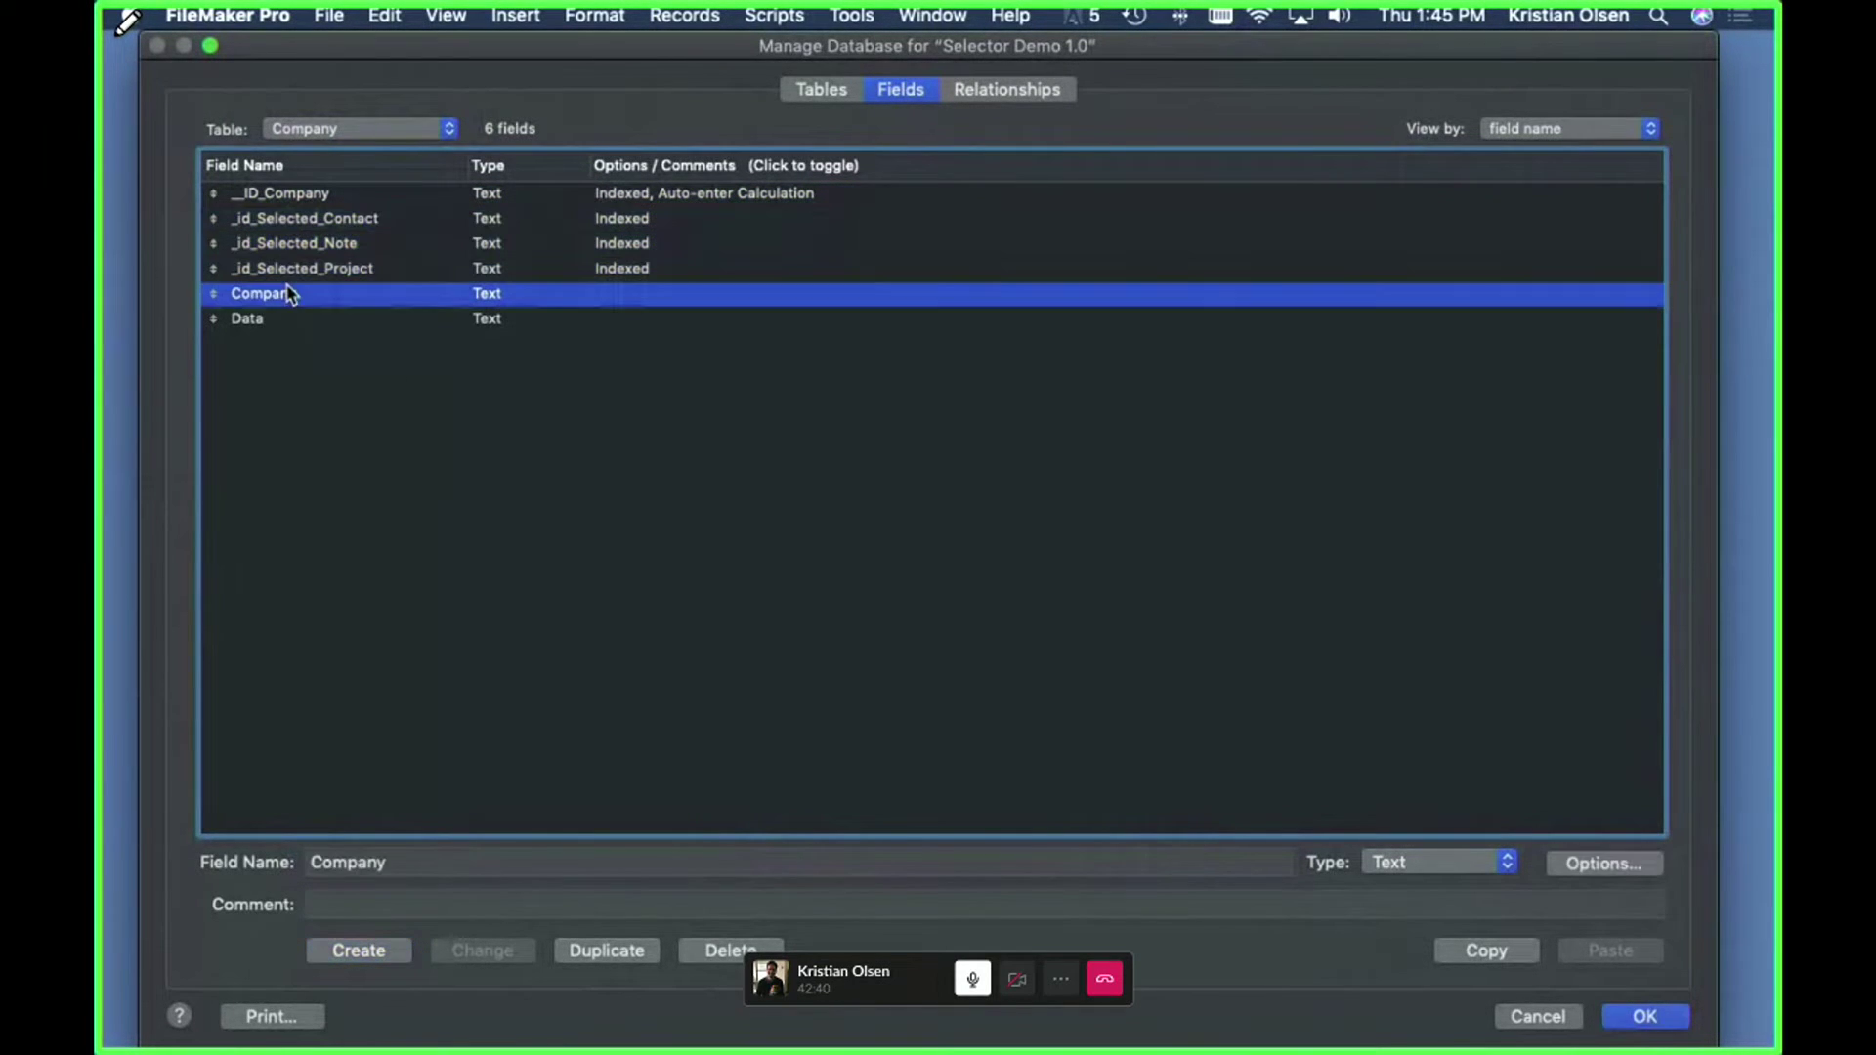
click(268, 323)
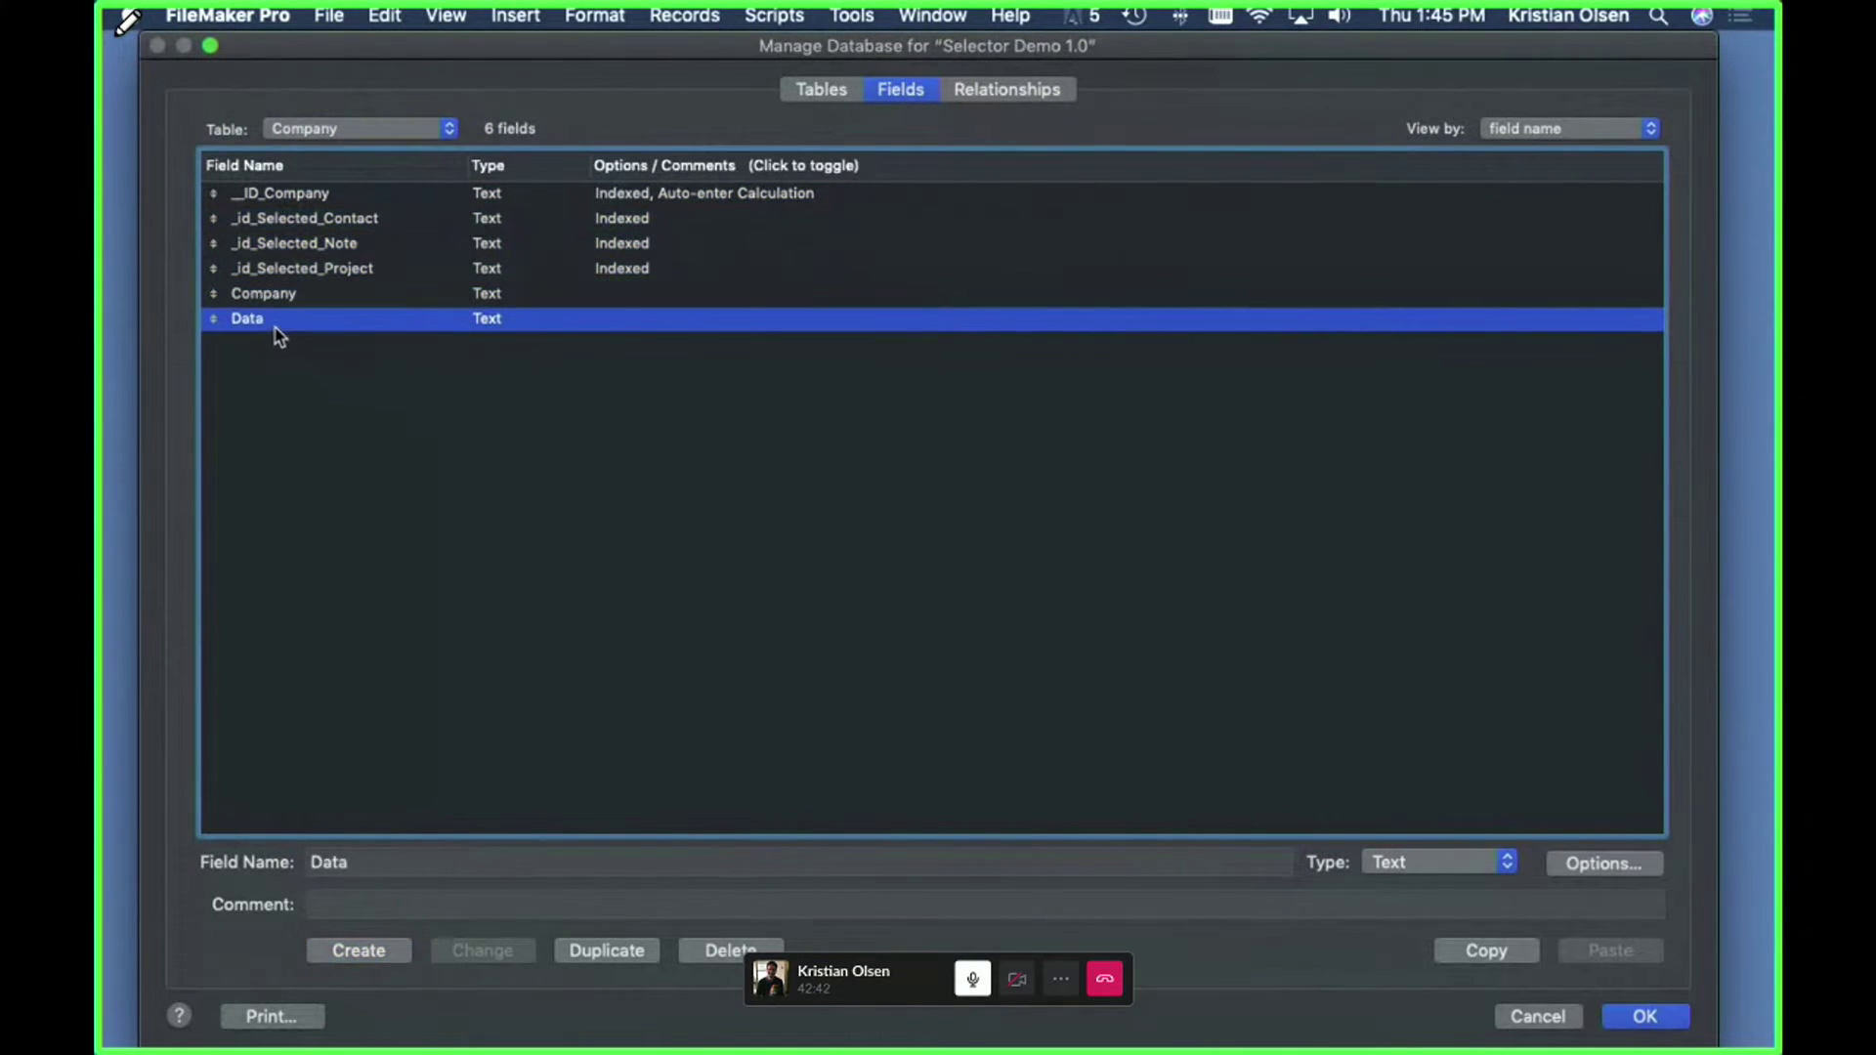
- Switch the field list to the Contacts table and select _ID_Contact
click(343, 128)
click(337, 151)
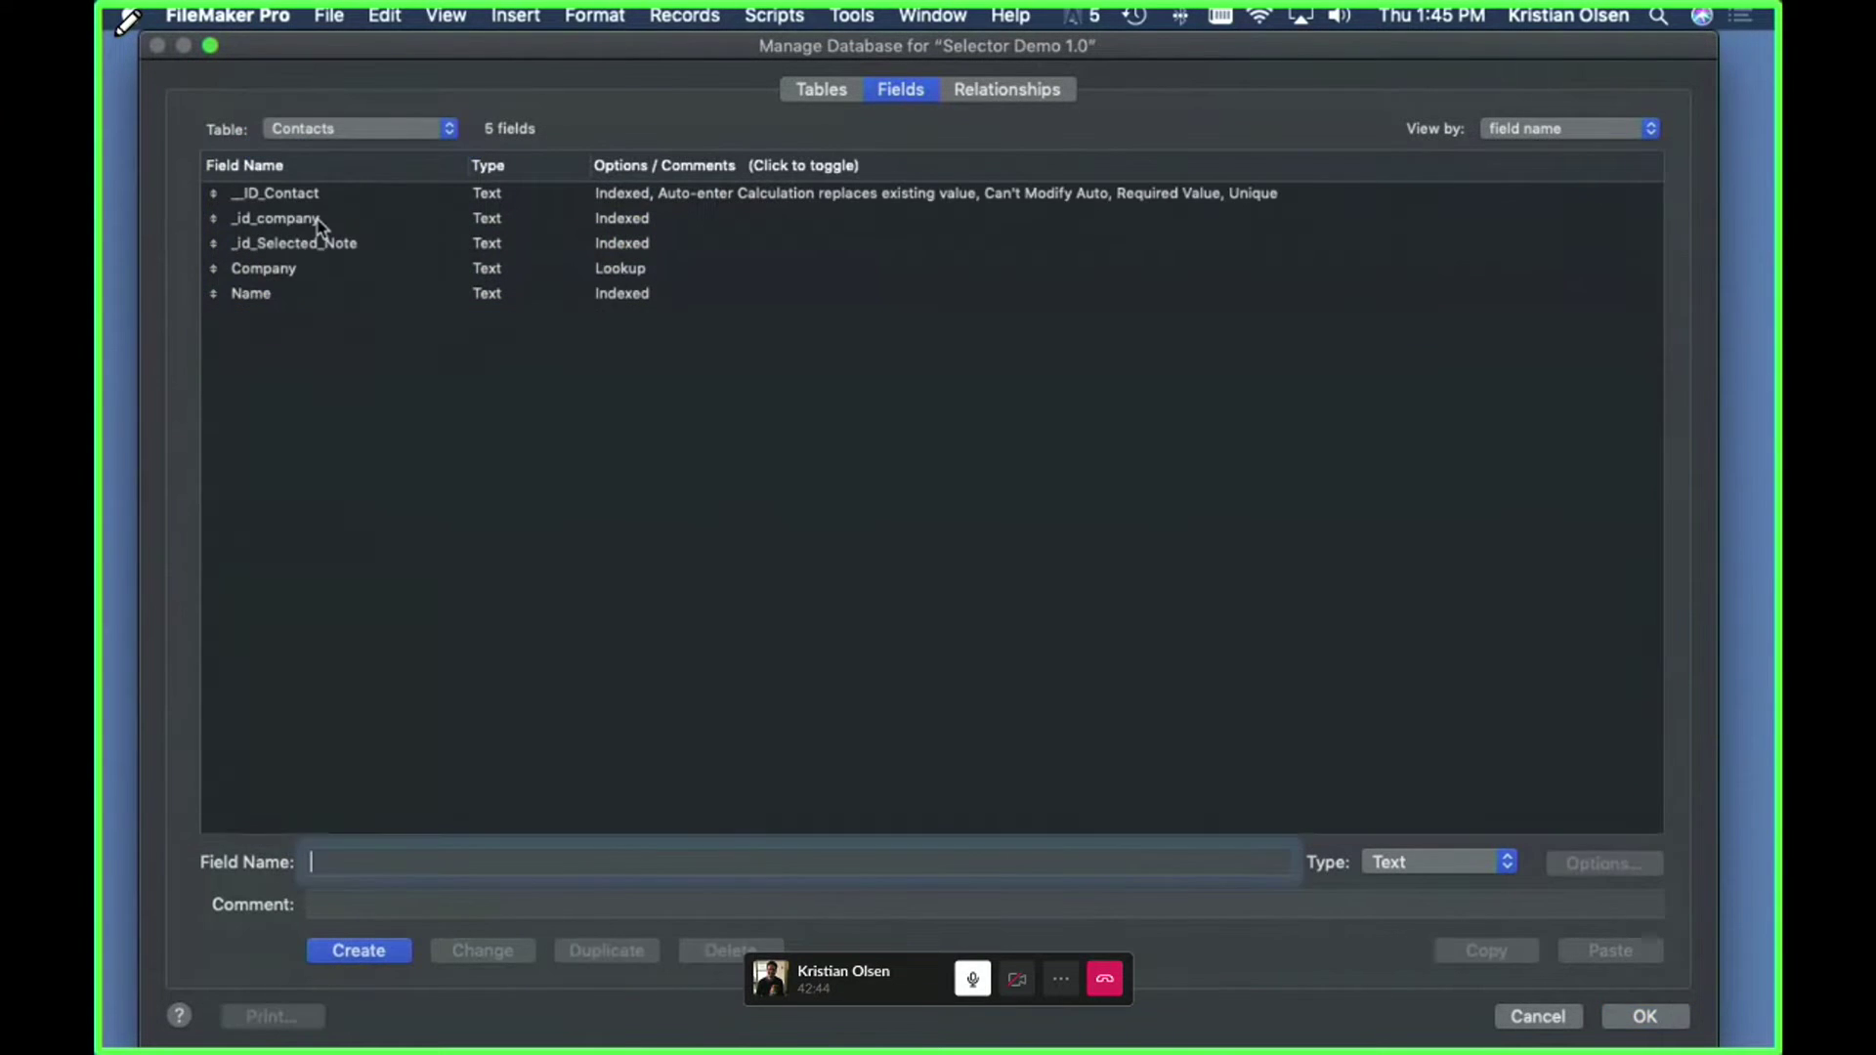
click(323, 198)
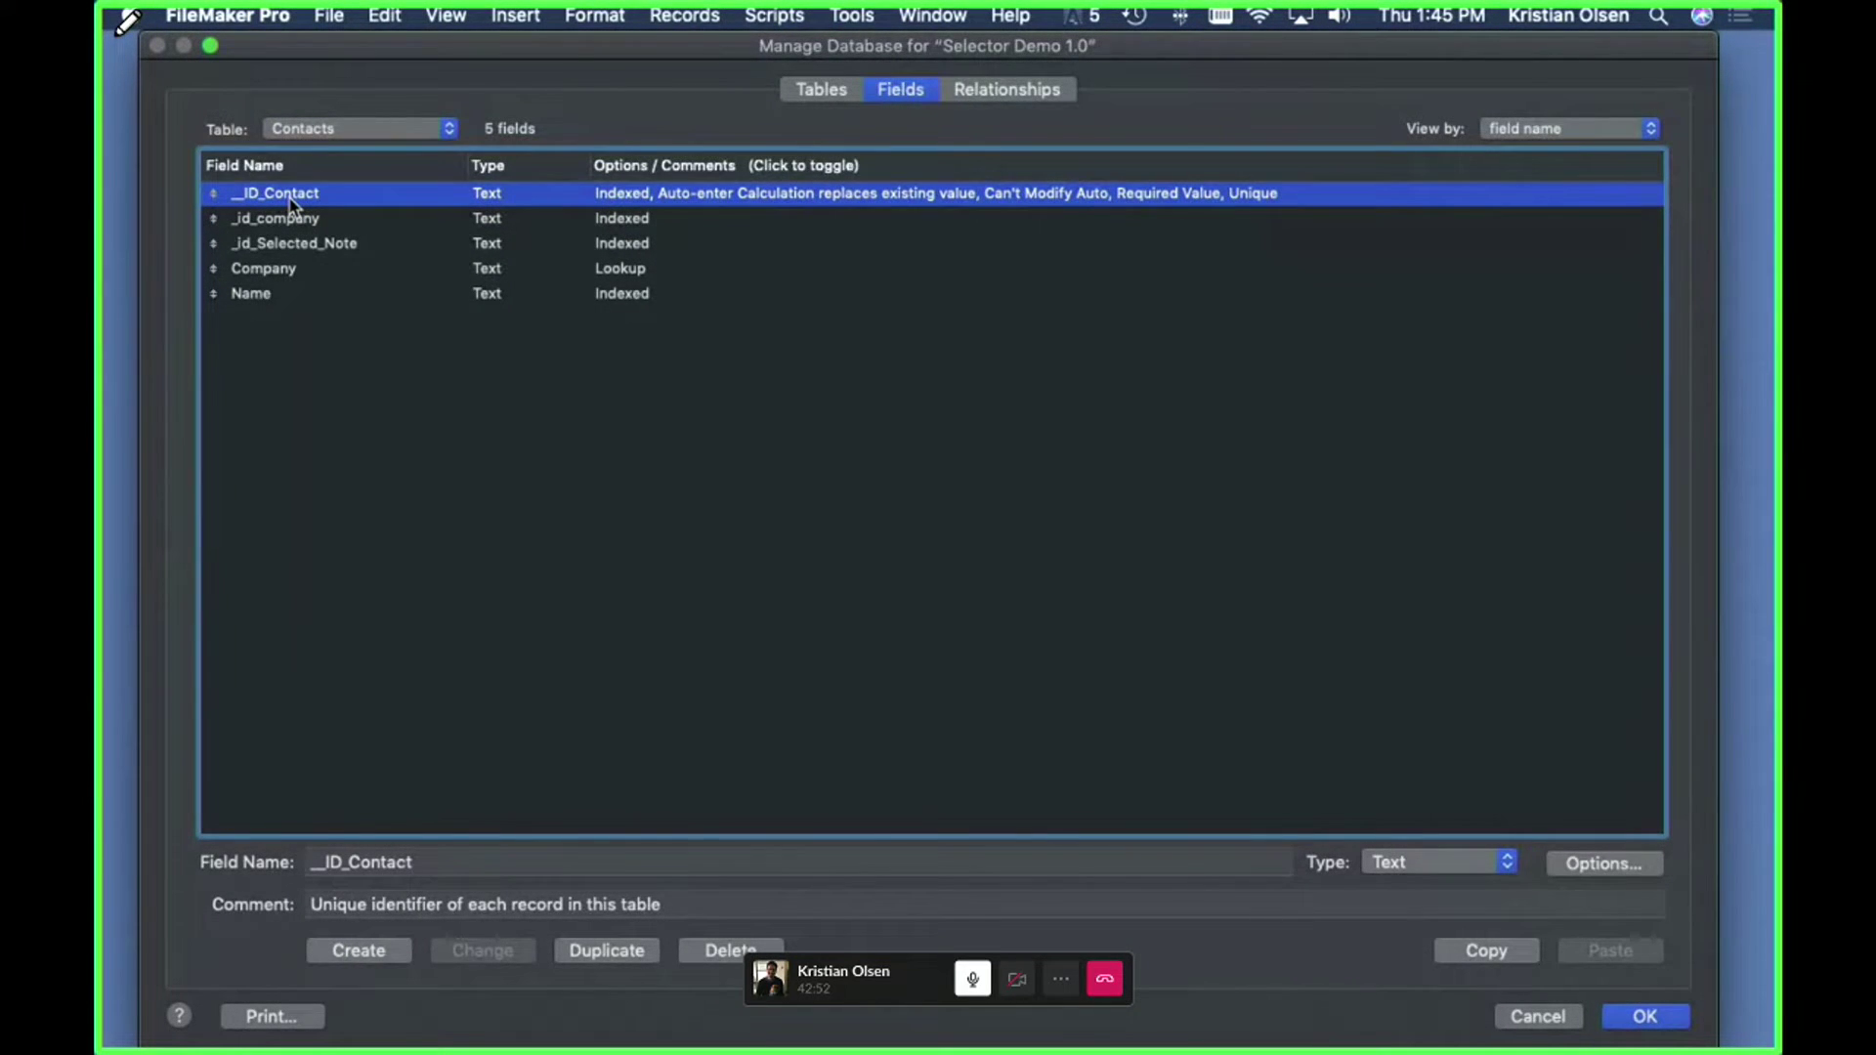
- View the _ID_Contact field's Get( UUID ) auto-enter calculation
double_click(291, 205)
click(940, 579)
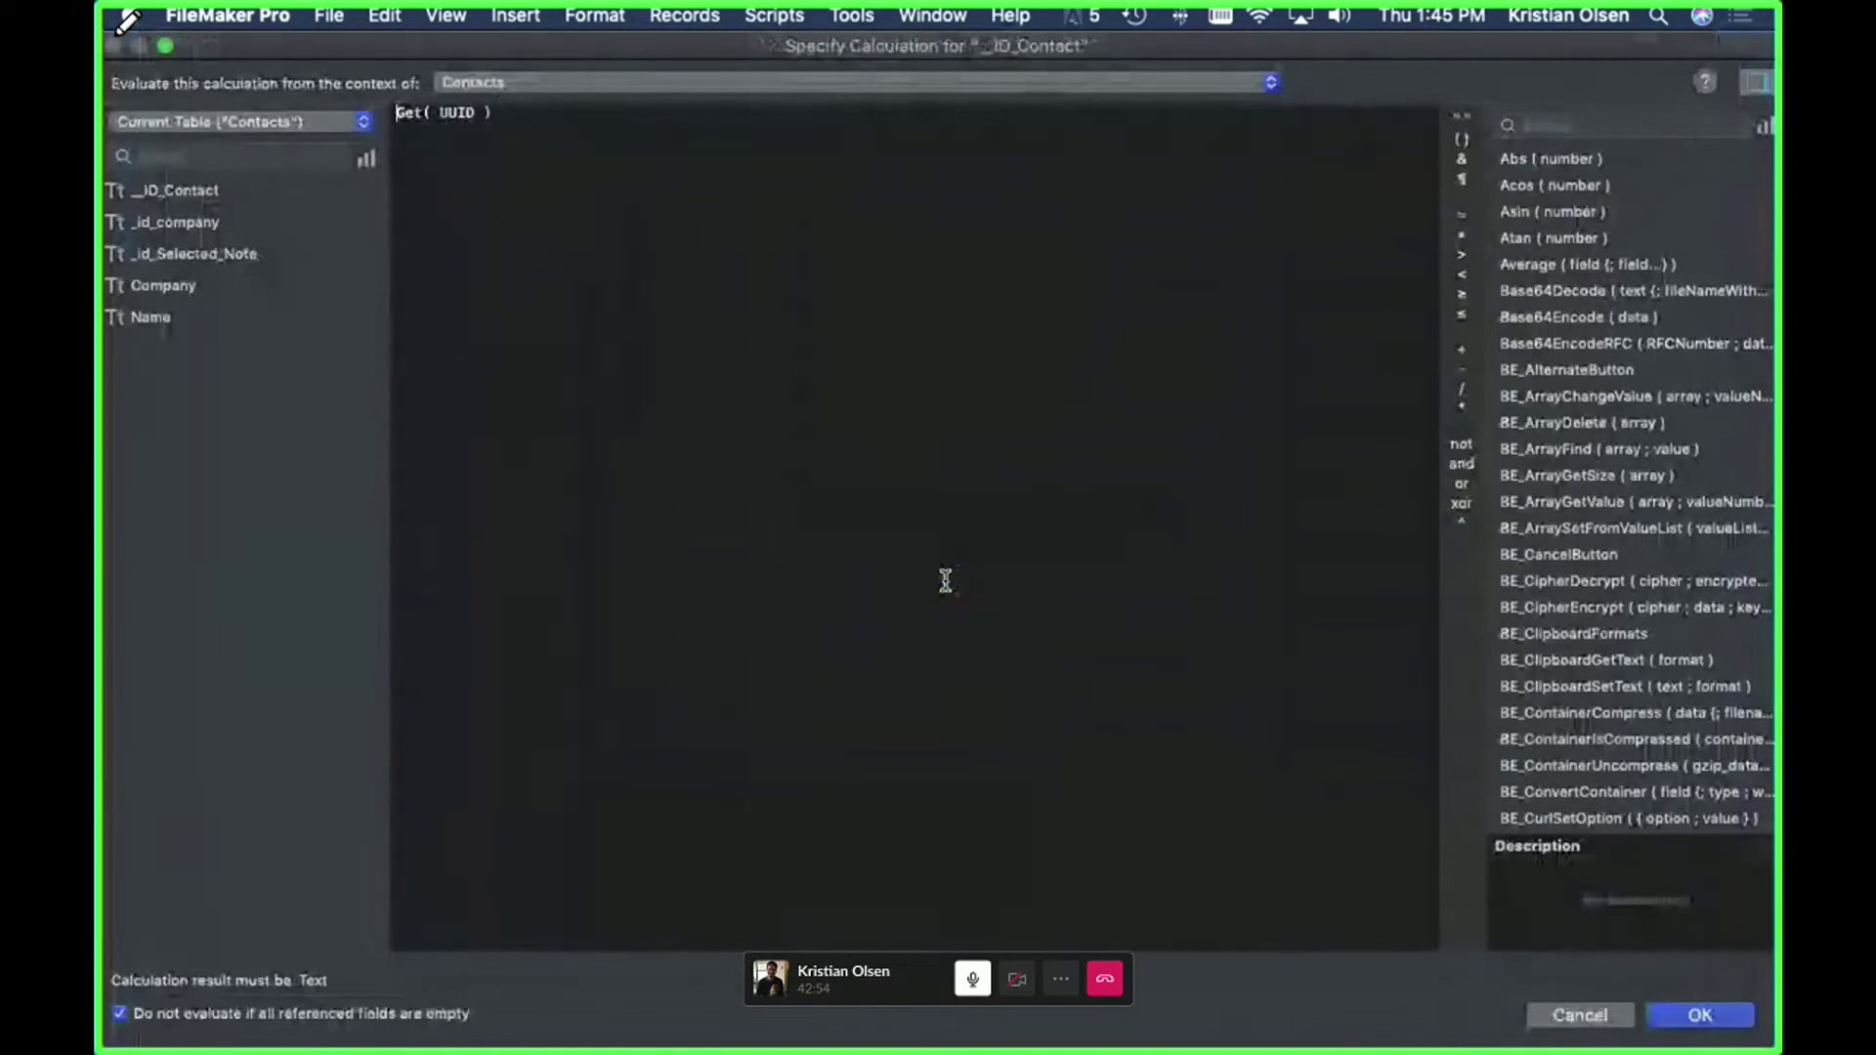
click(691, 181)
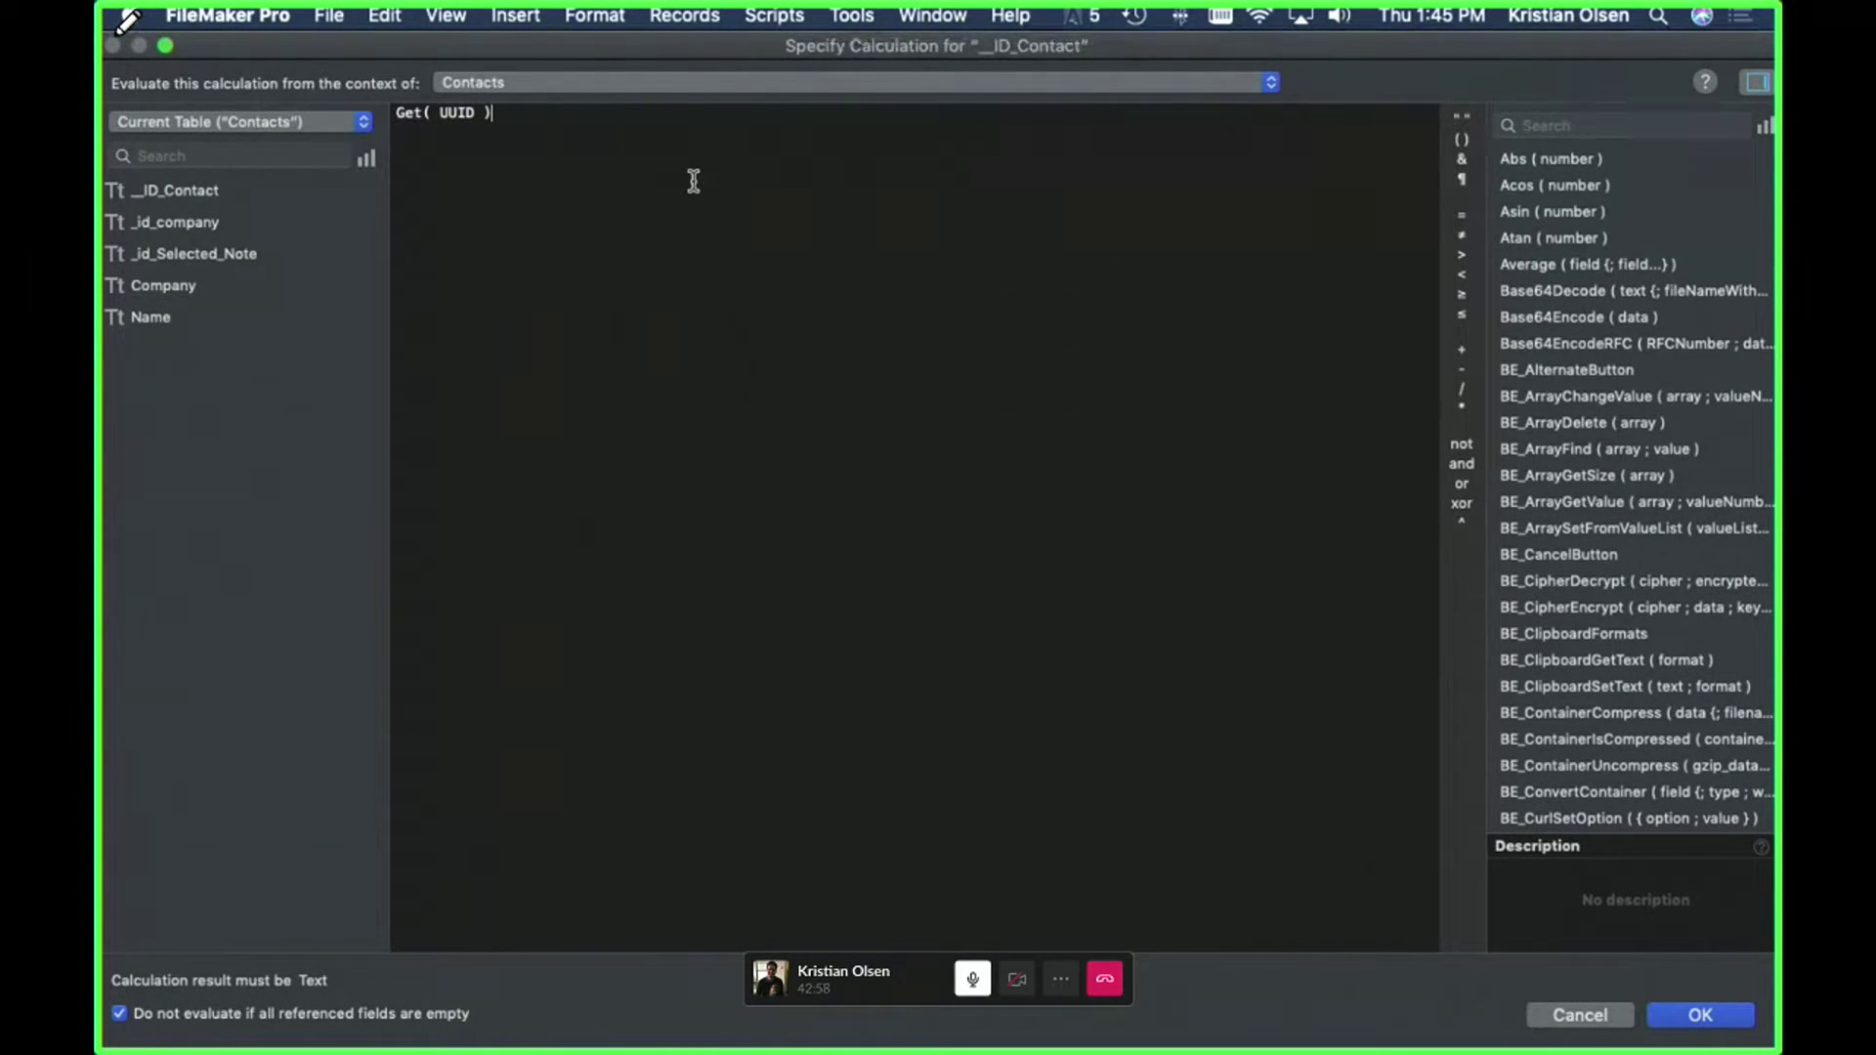
click(1568, 1014)
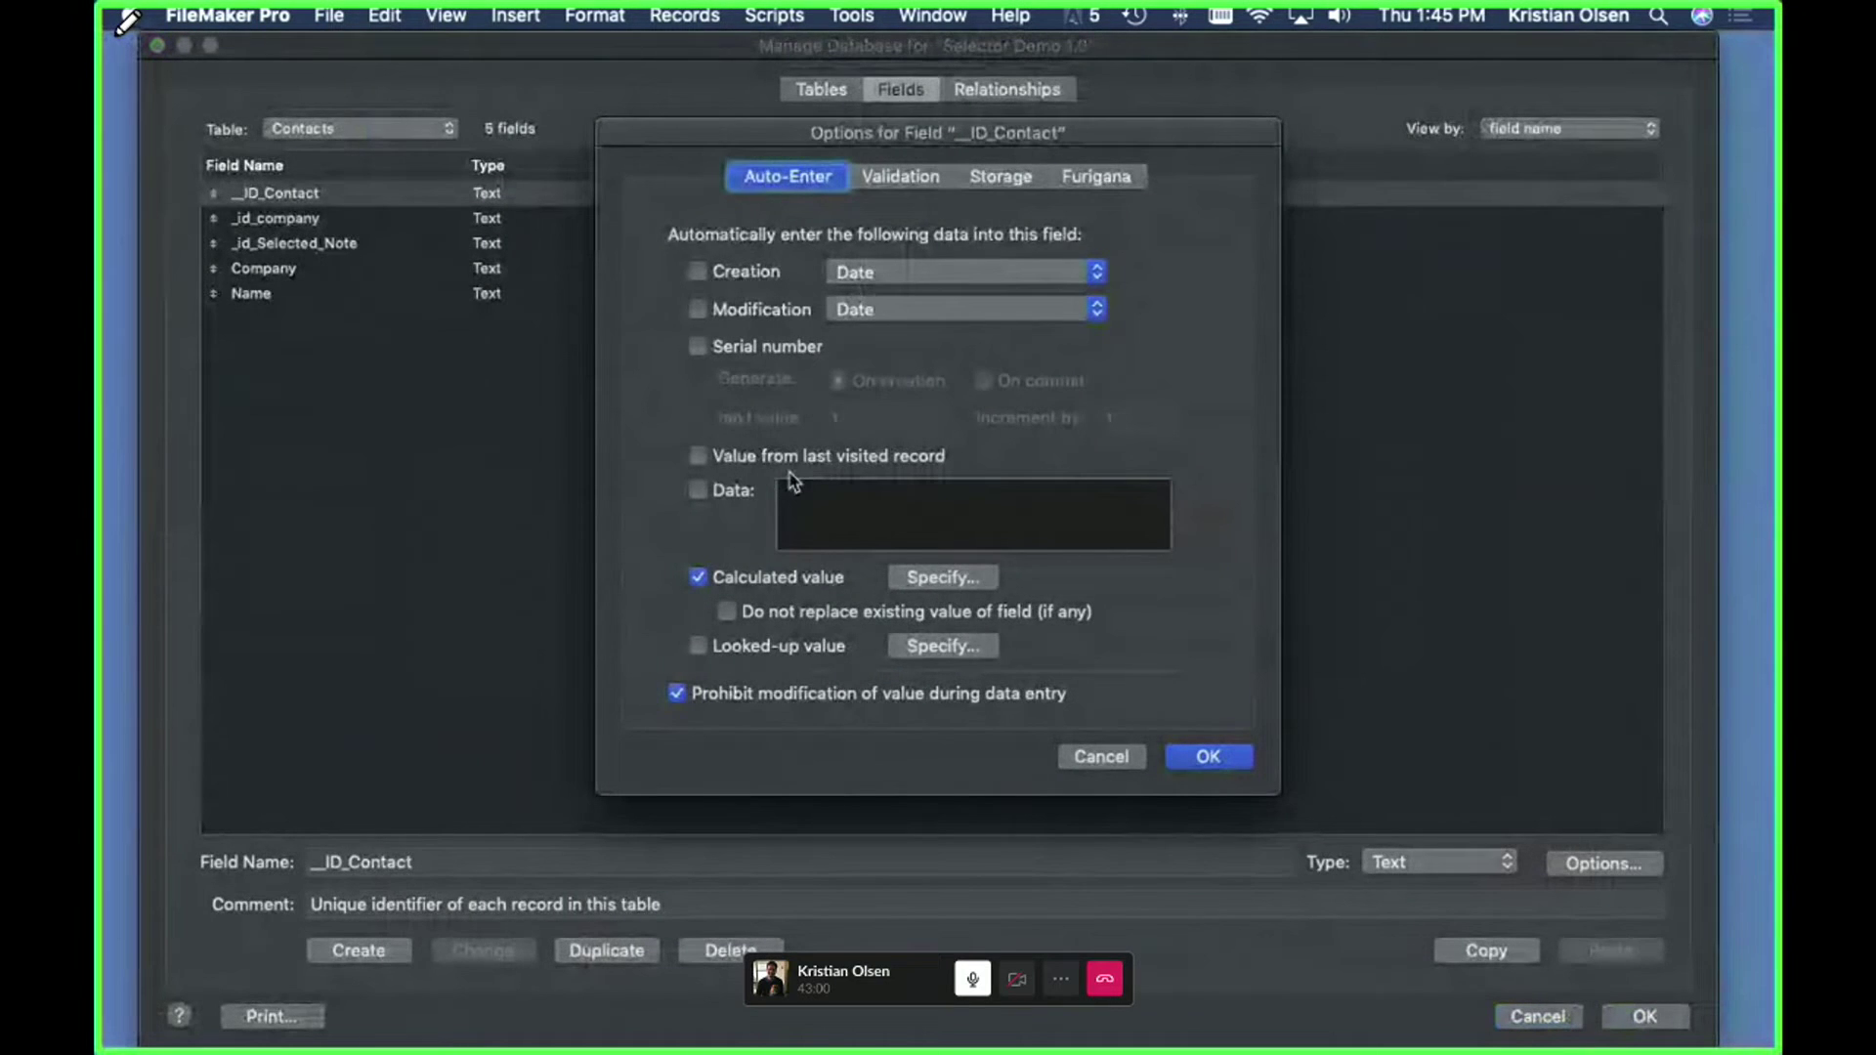
- Try serial-number auto-entry with next value CON0001, then revert it and cancel Manage Database
click(767, 346)
click(884, 420)
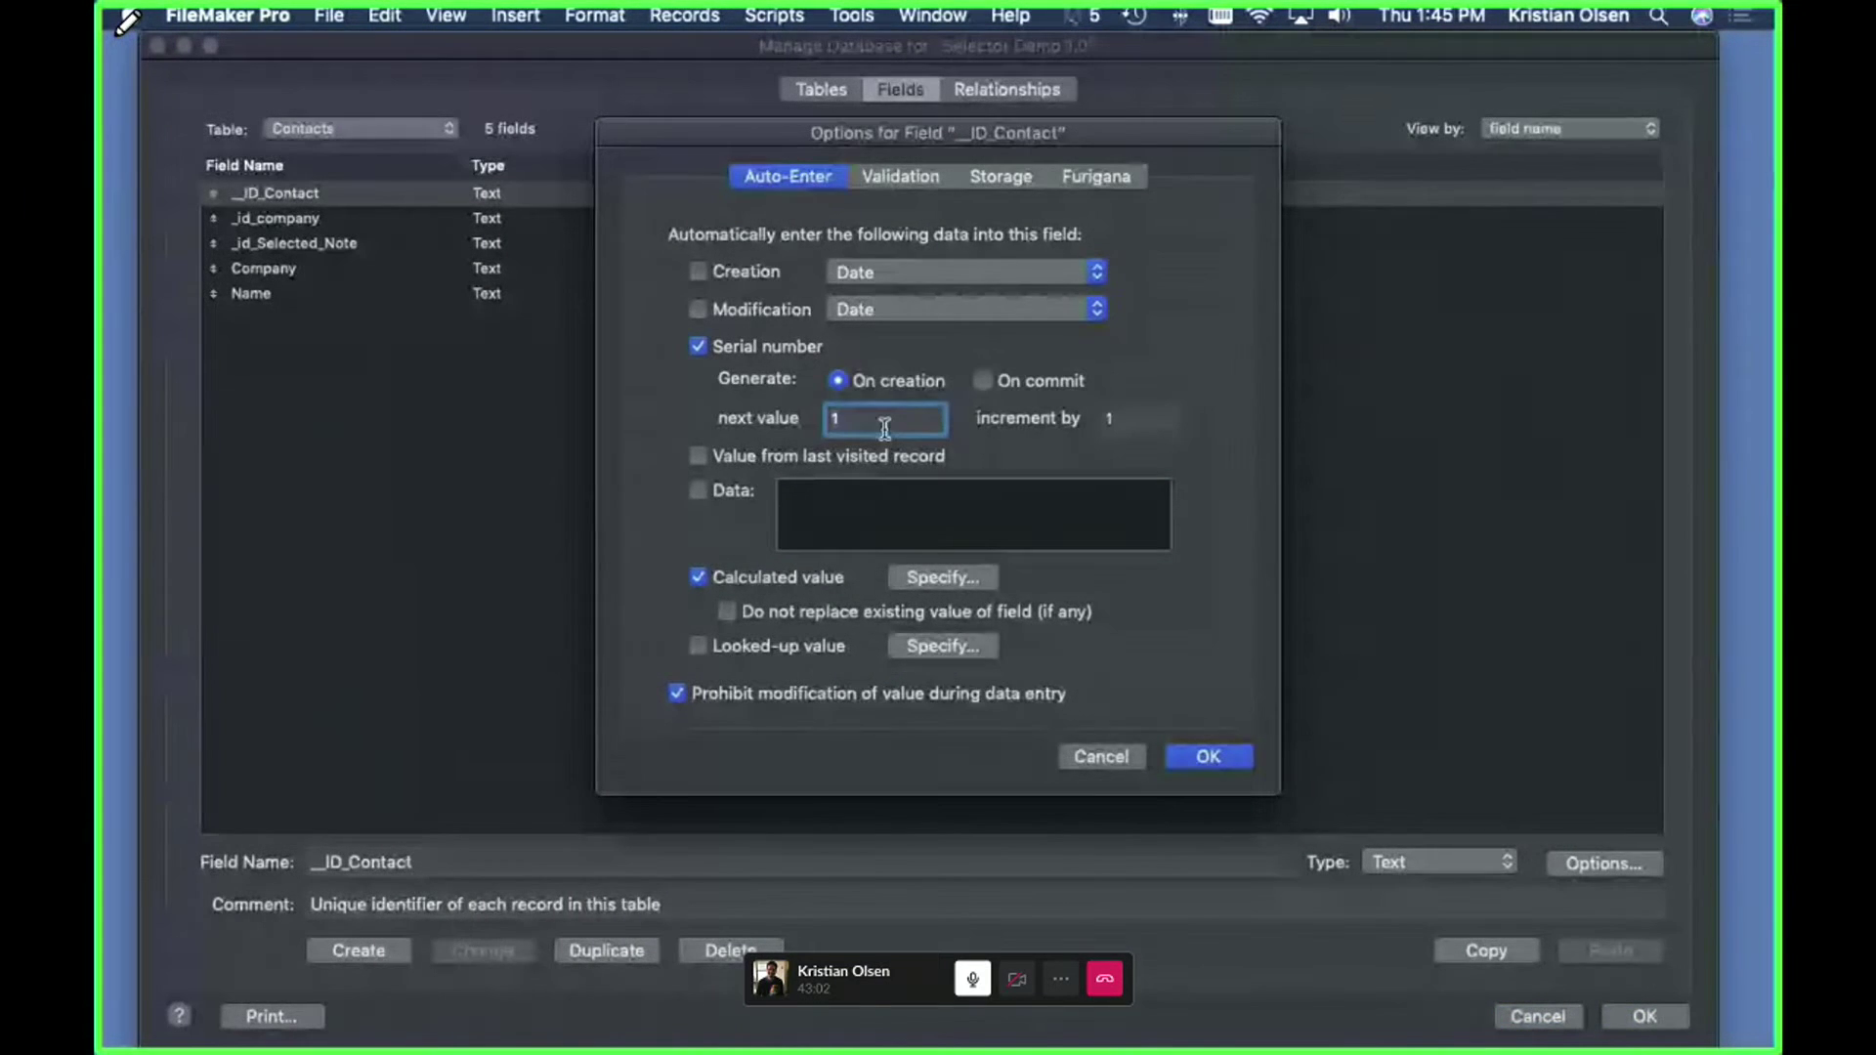
key(BackSpace)
text(CON)
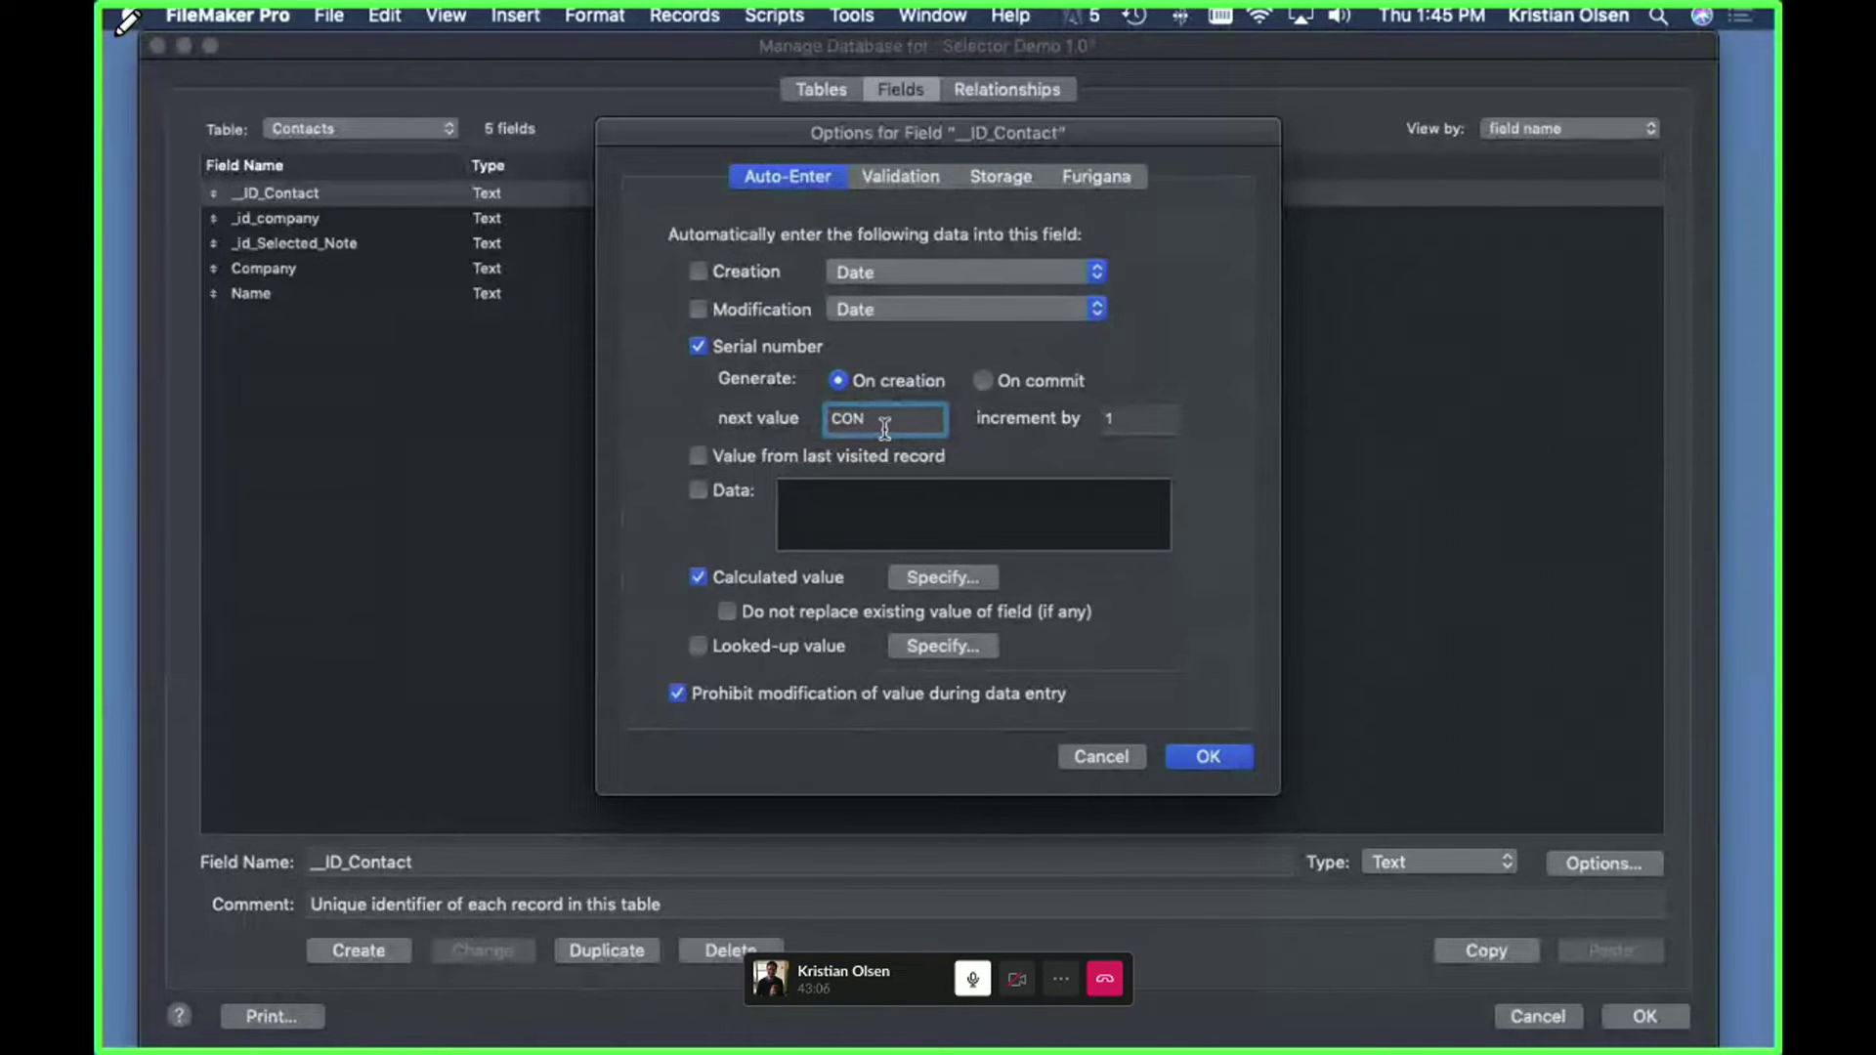
text(0001)
click(698, 348)
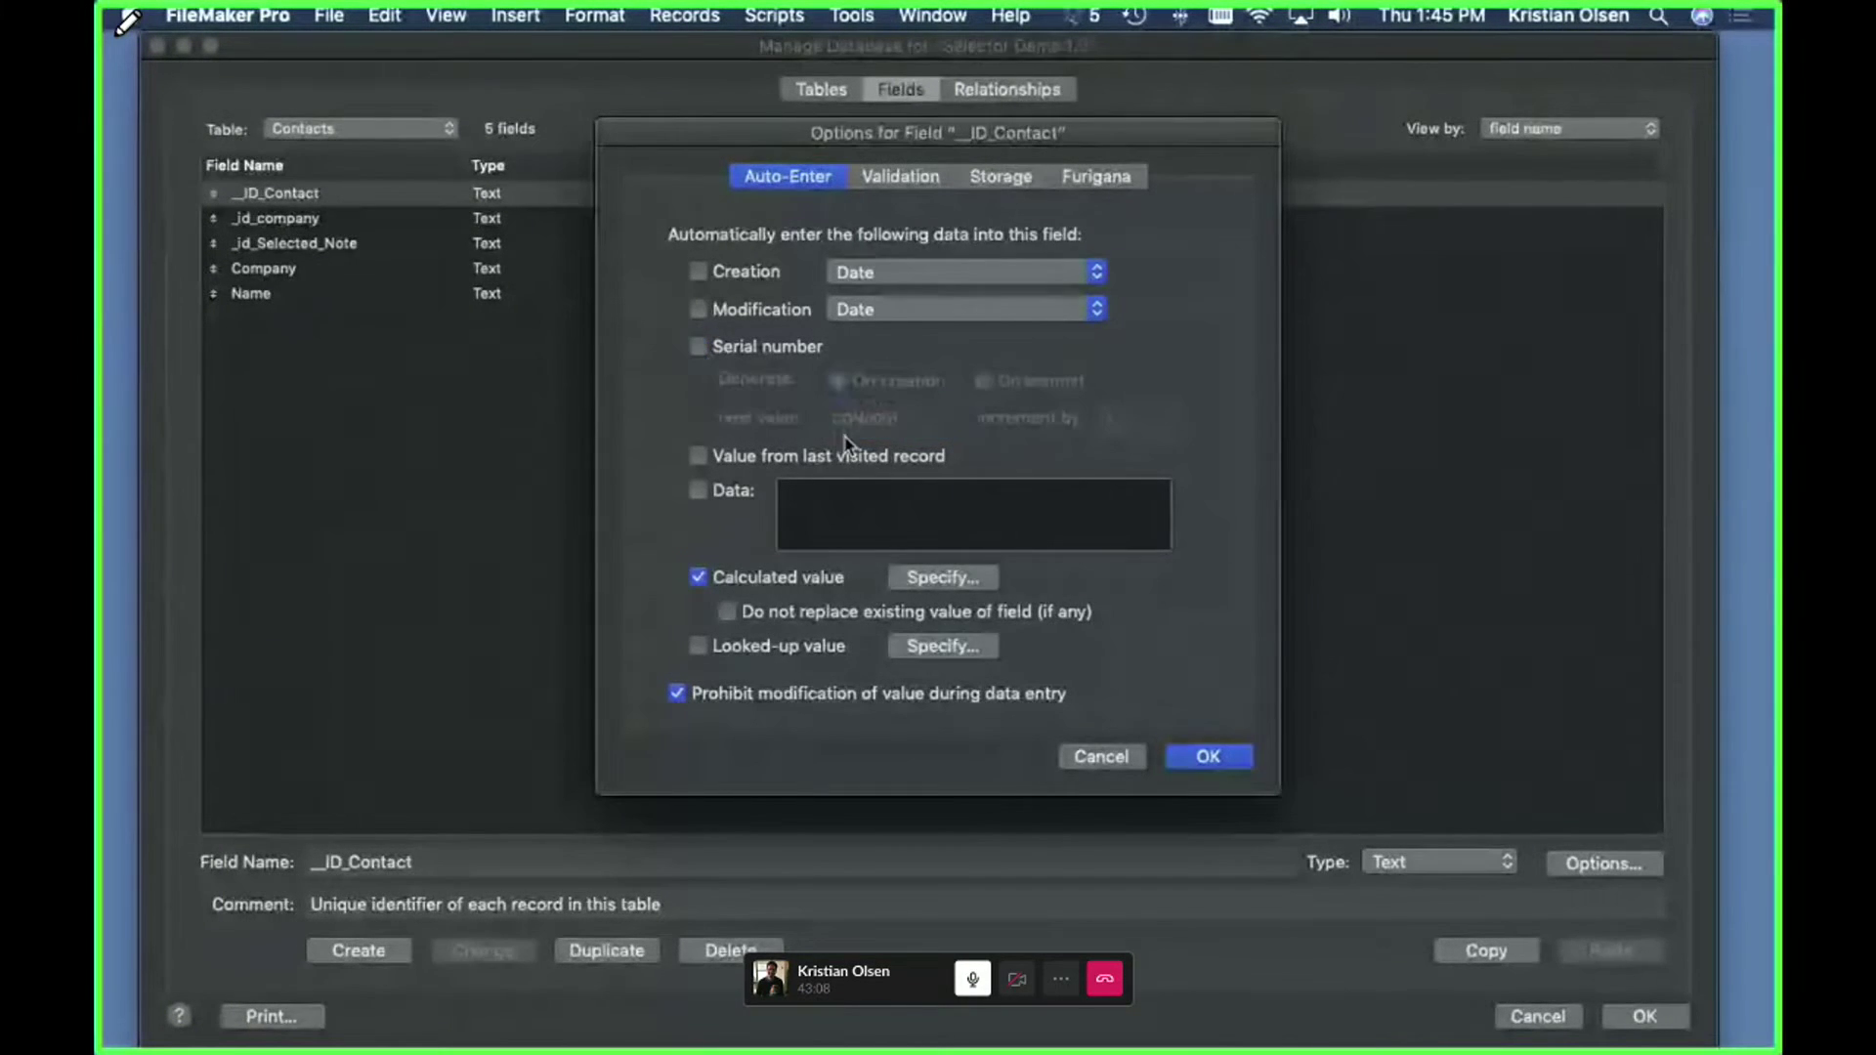
click(1081, 756)
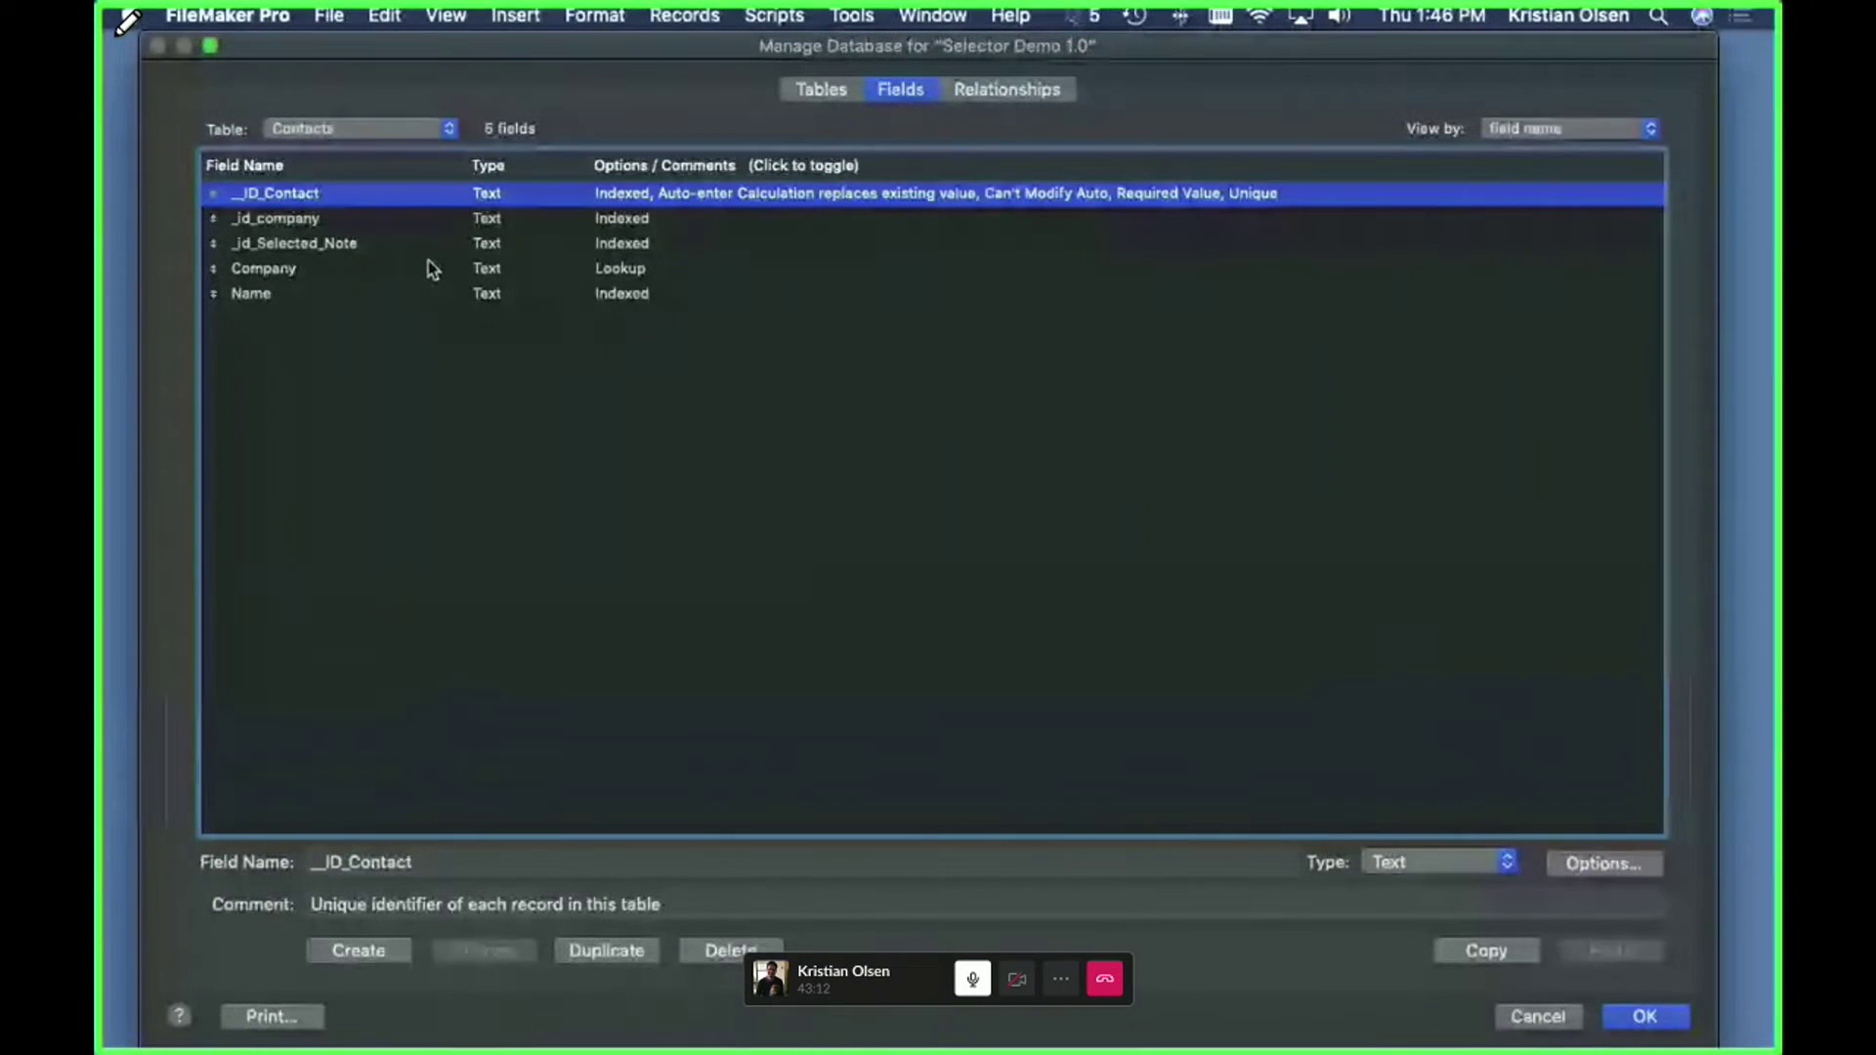
click(1561, 1018)
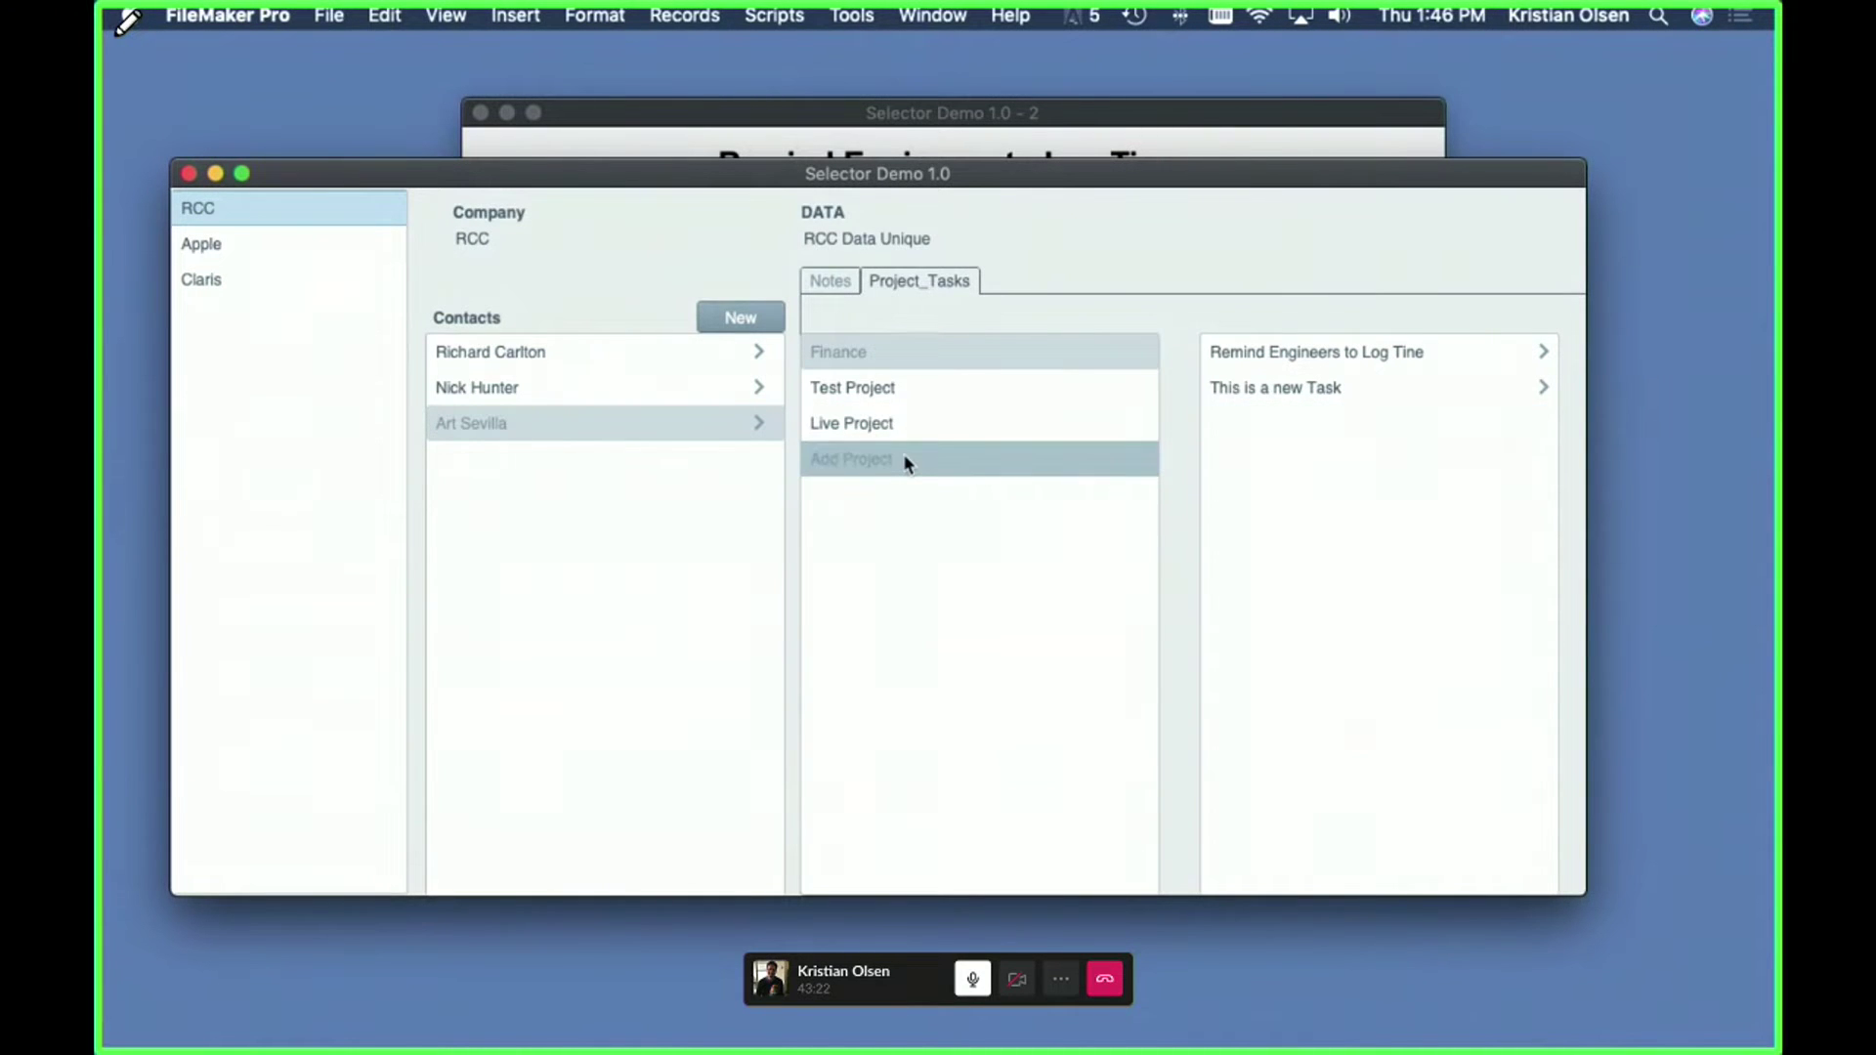
key(super+shift+d)
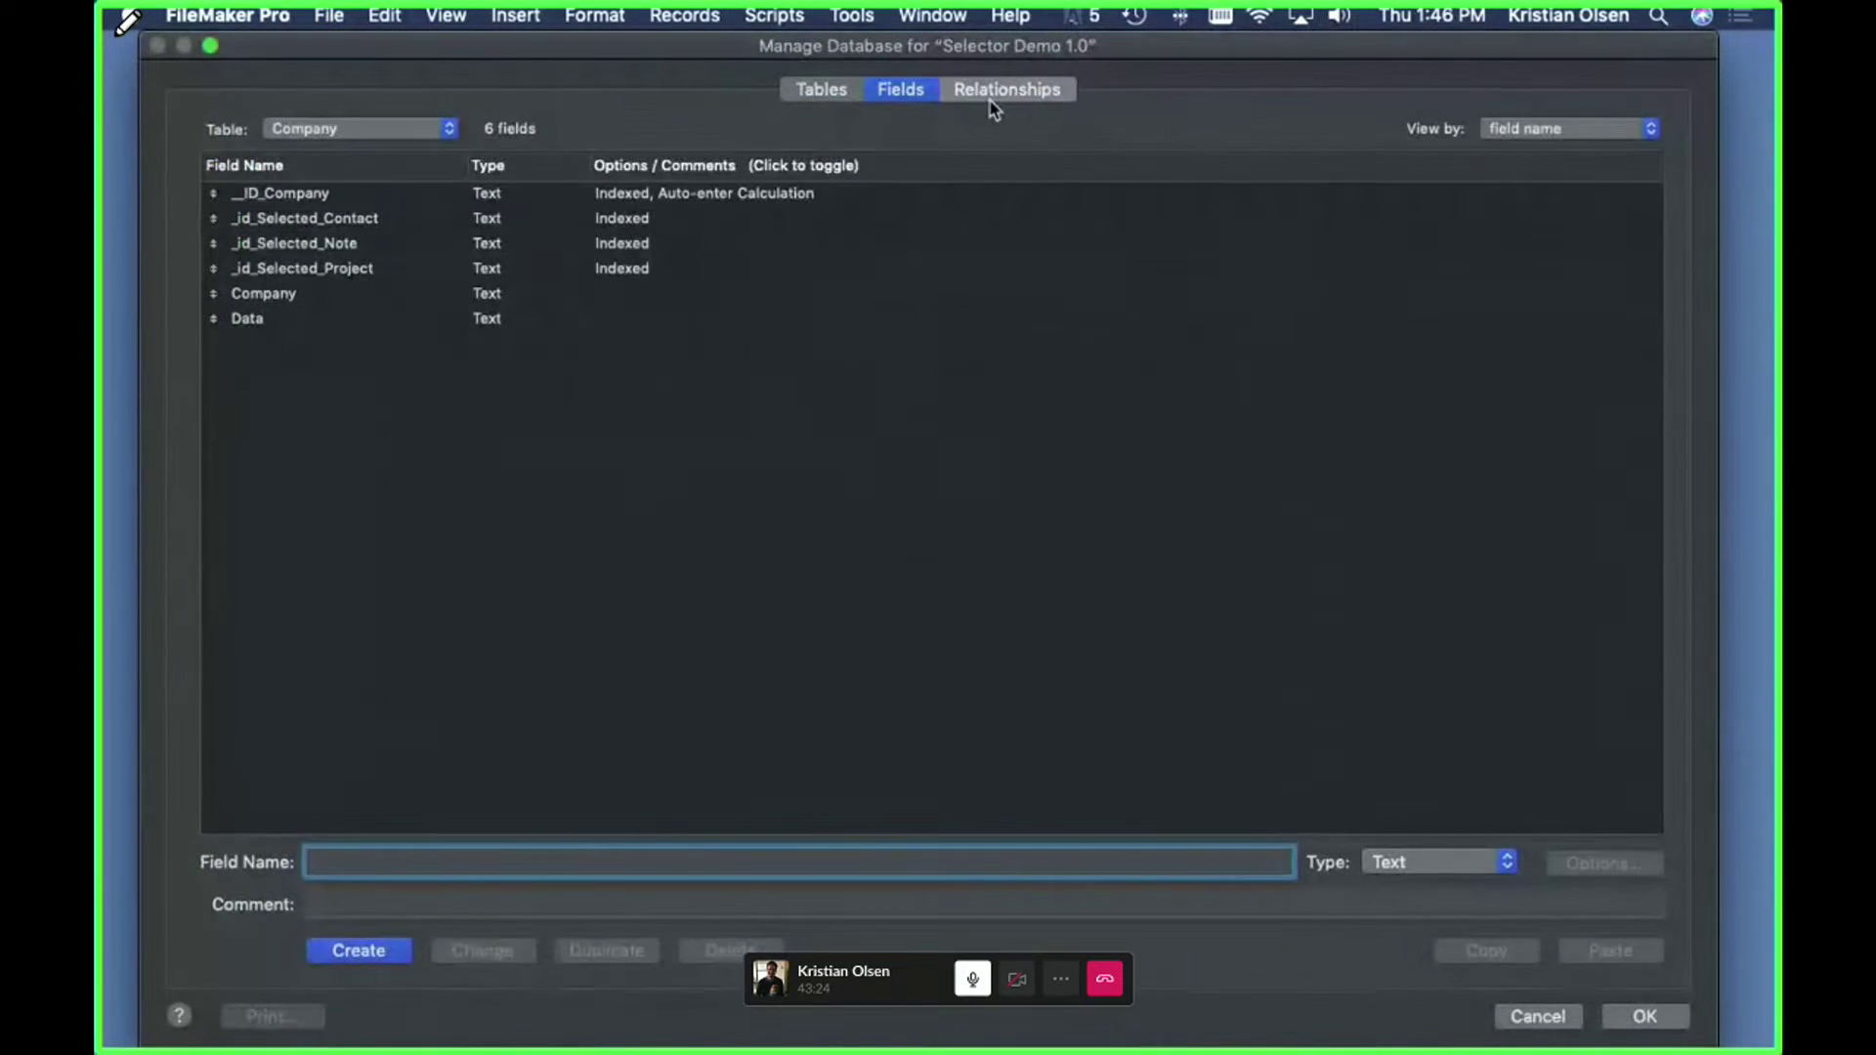
click(1007, 89)
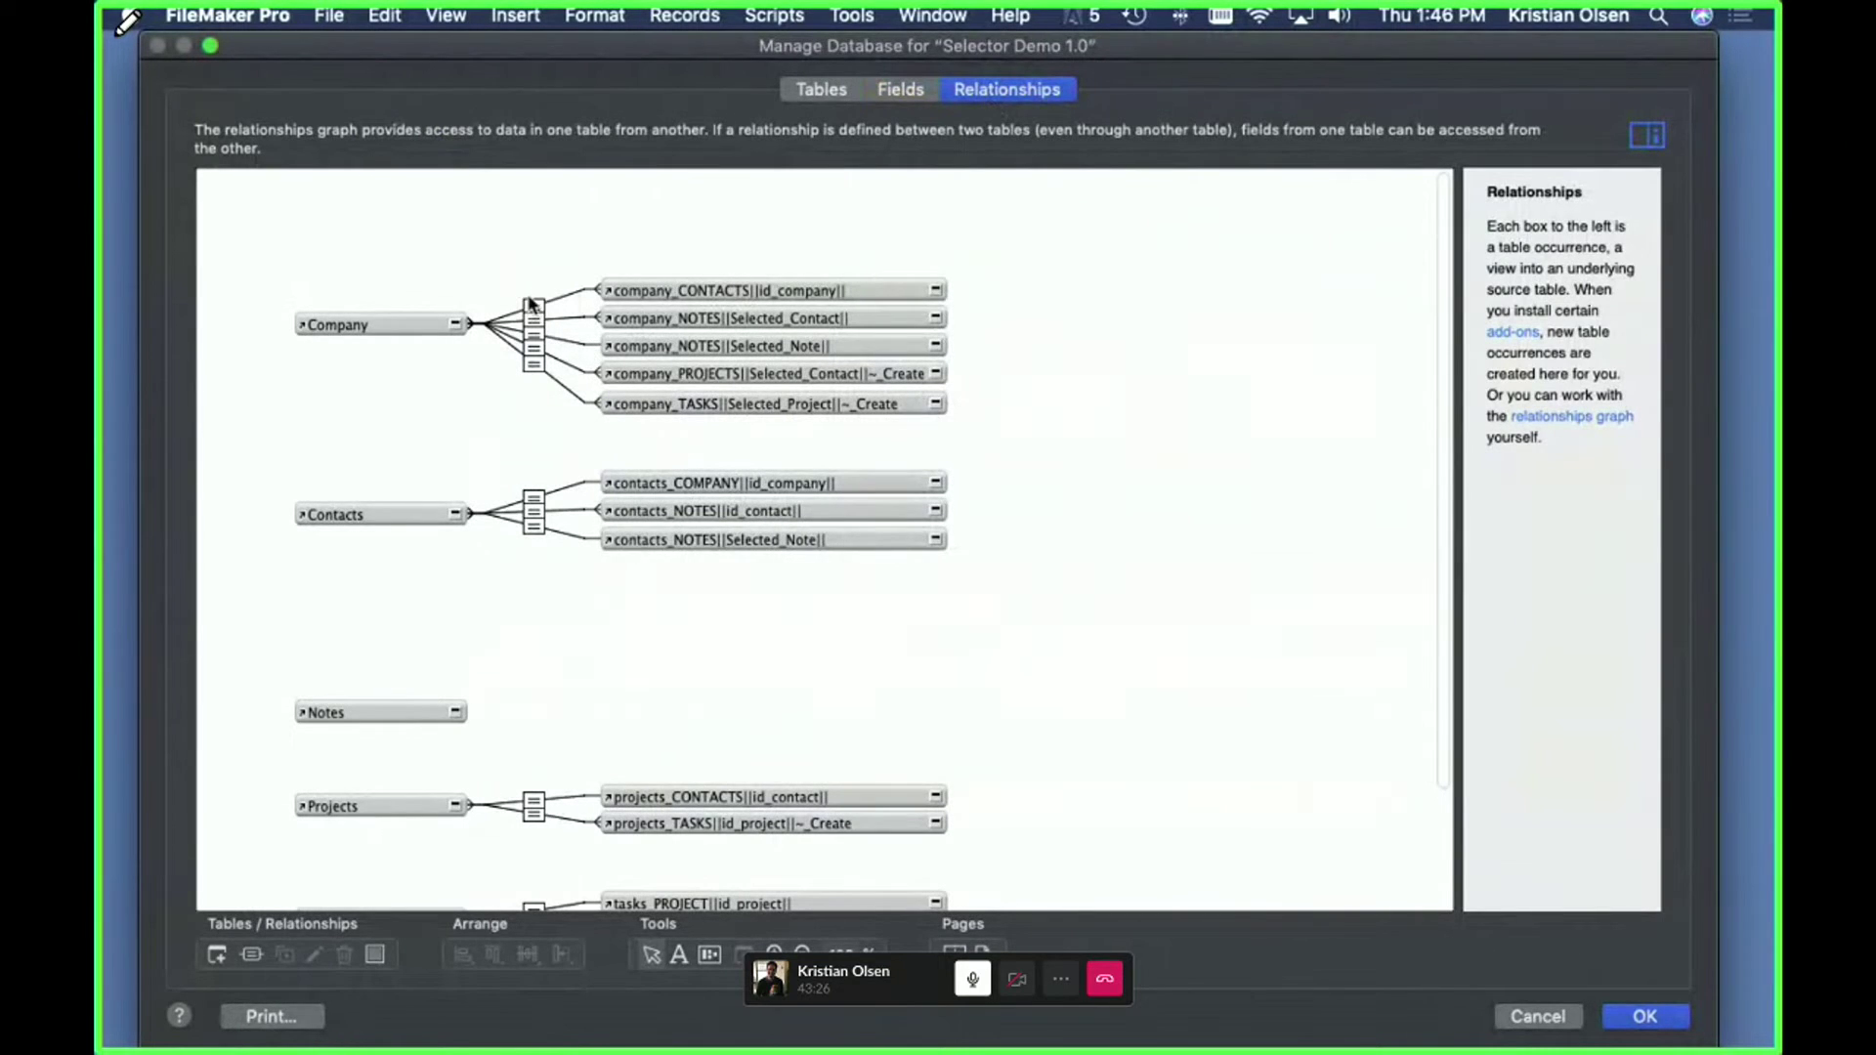
double_click(549, 368)
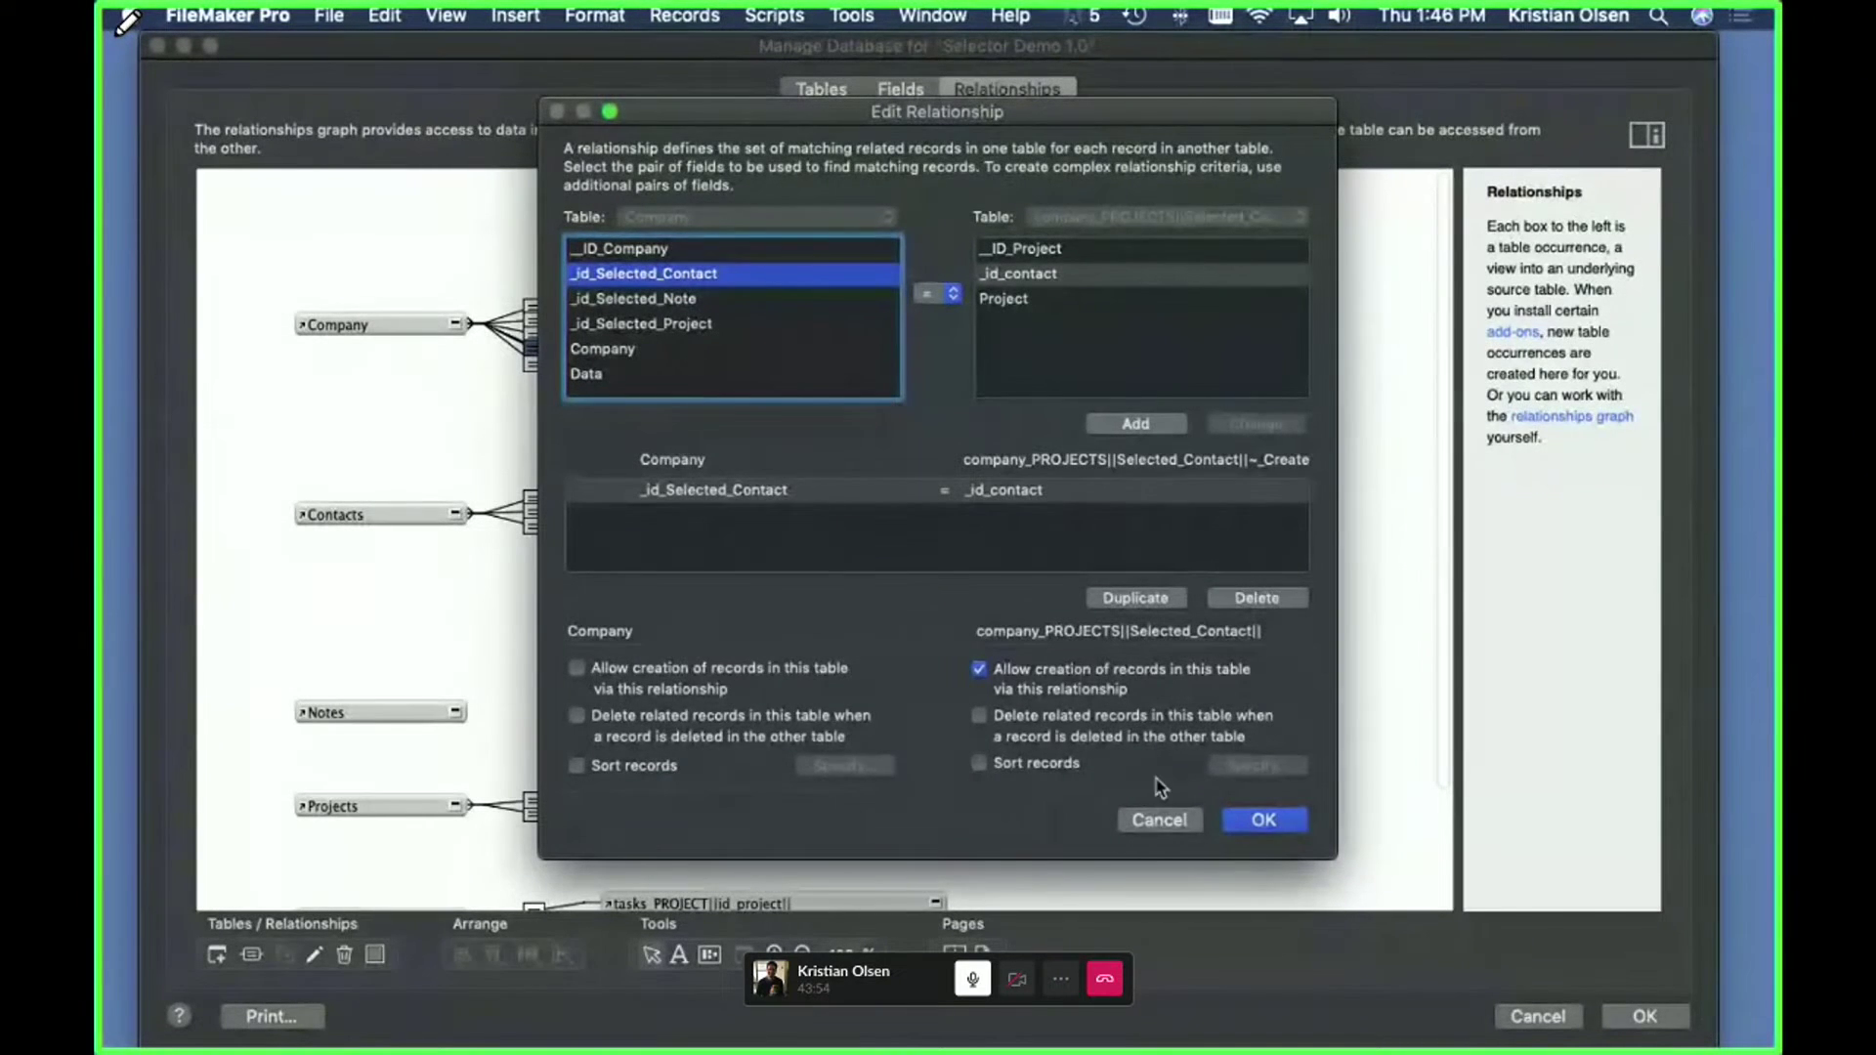
click(1159, 819)
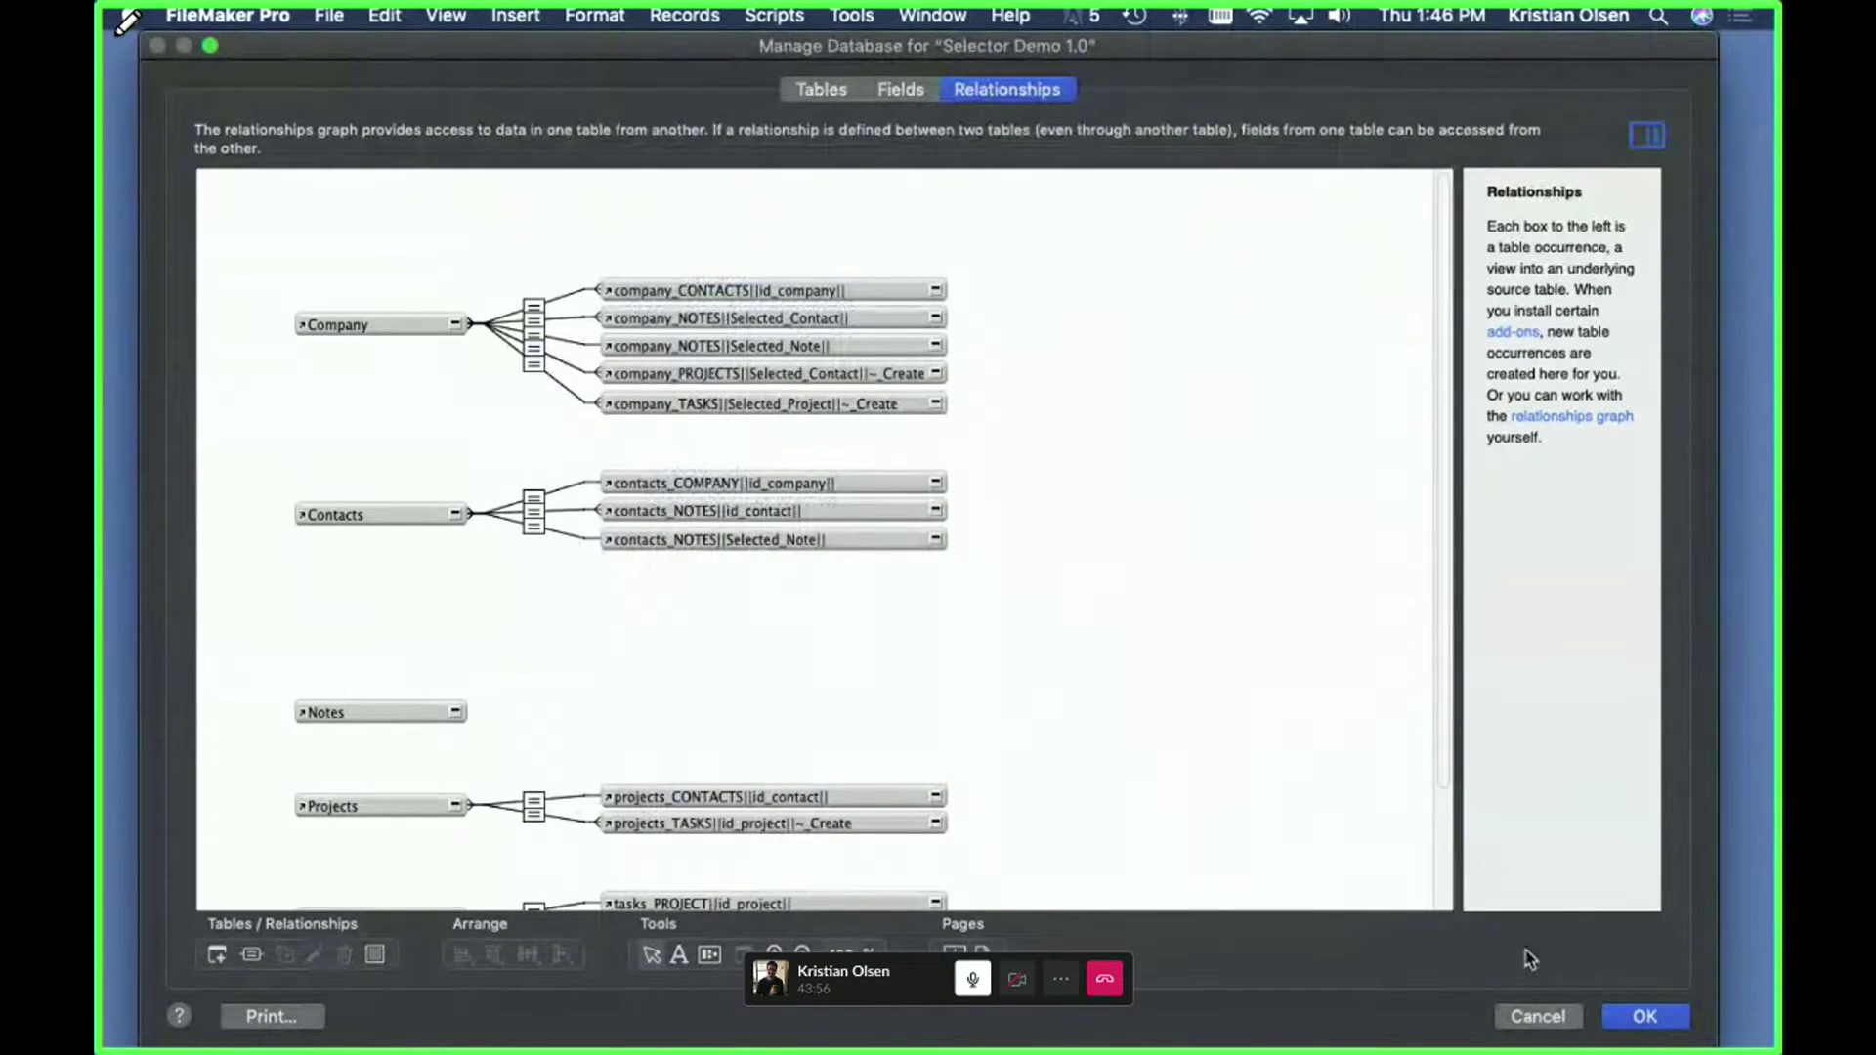
click(1540, 1017)
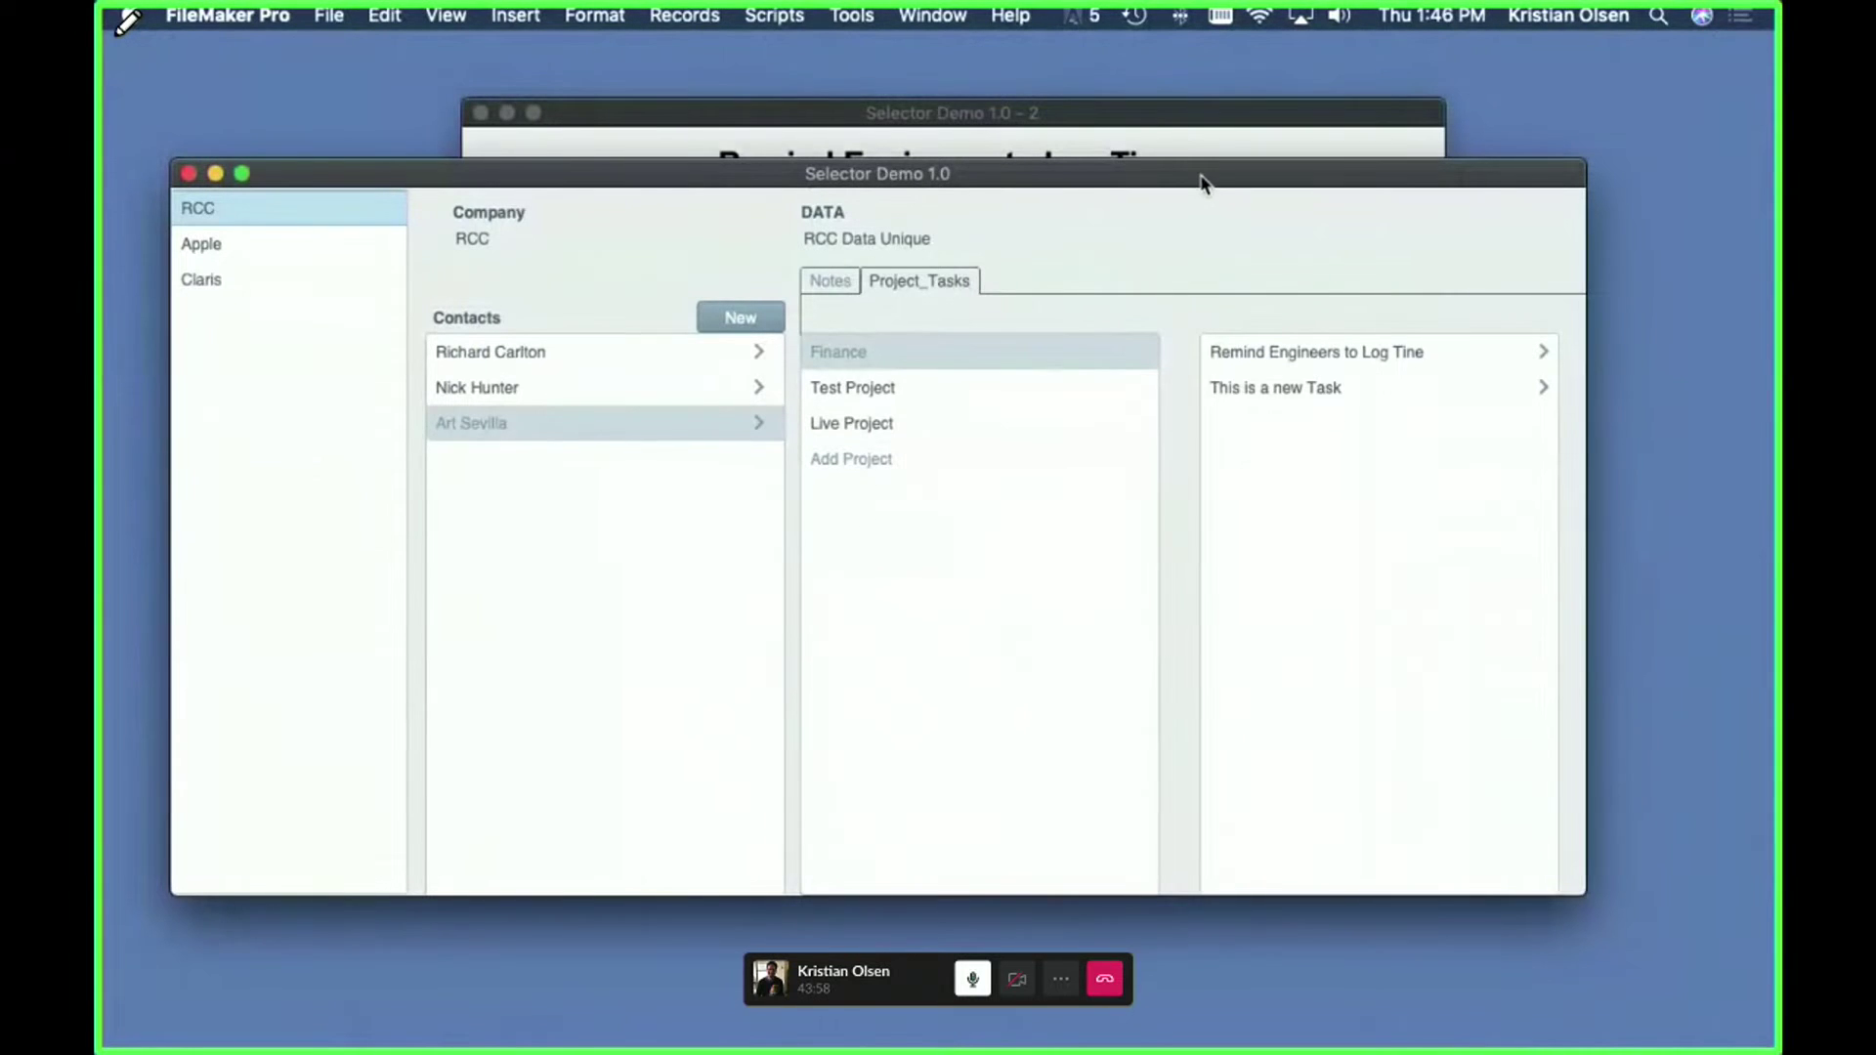
- Shift the result window left and reselect 'Remind Engineers to Log Tine' in the main window
drag(1223, 125, 1137, 115)
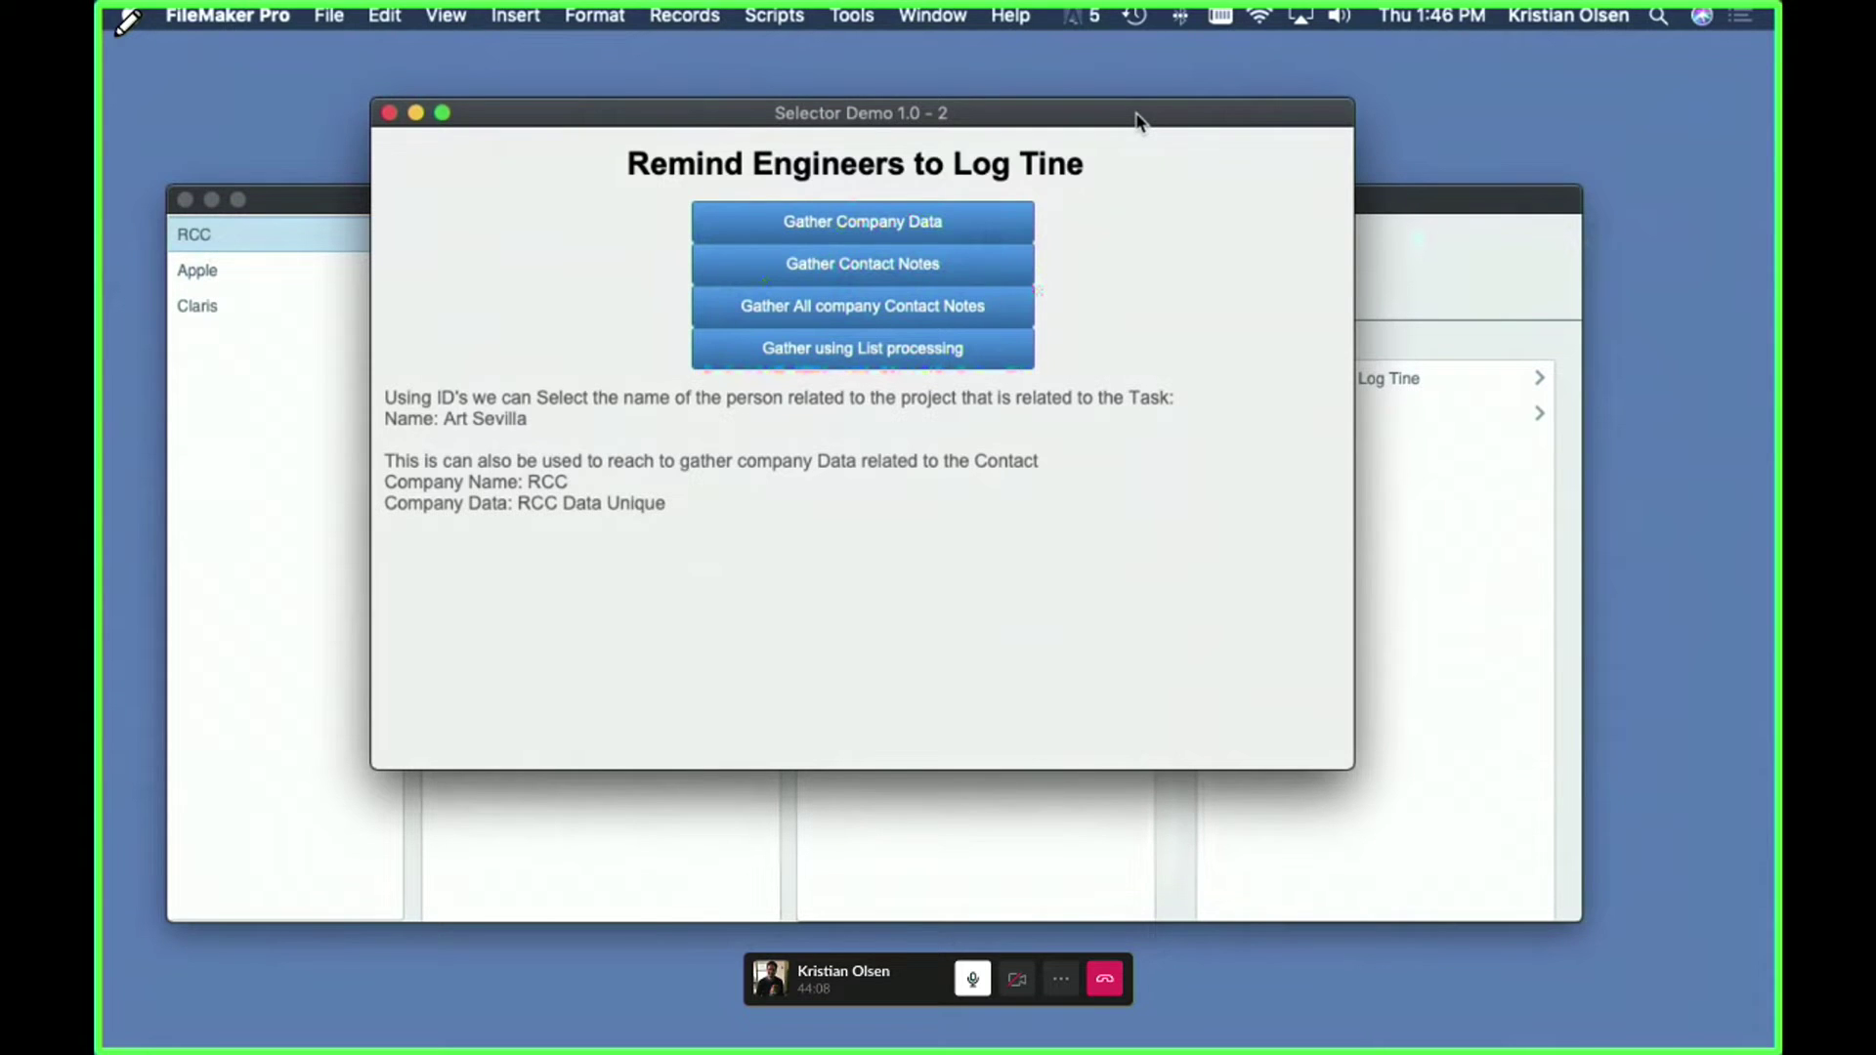
drag(1136, 119, 1124, 116)
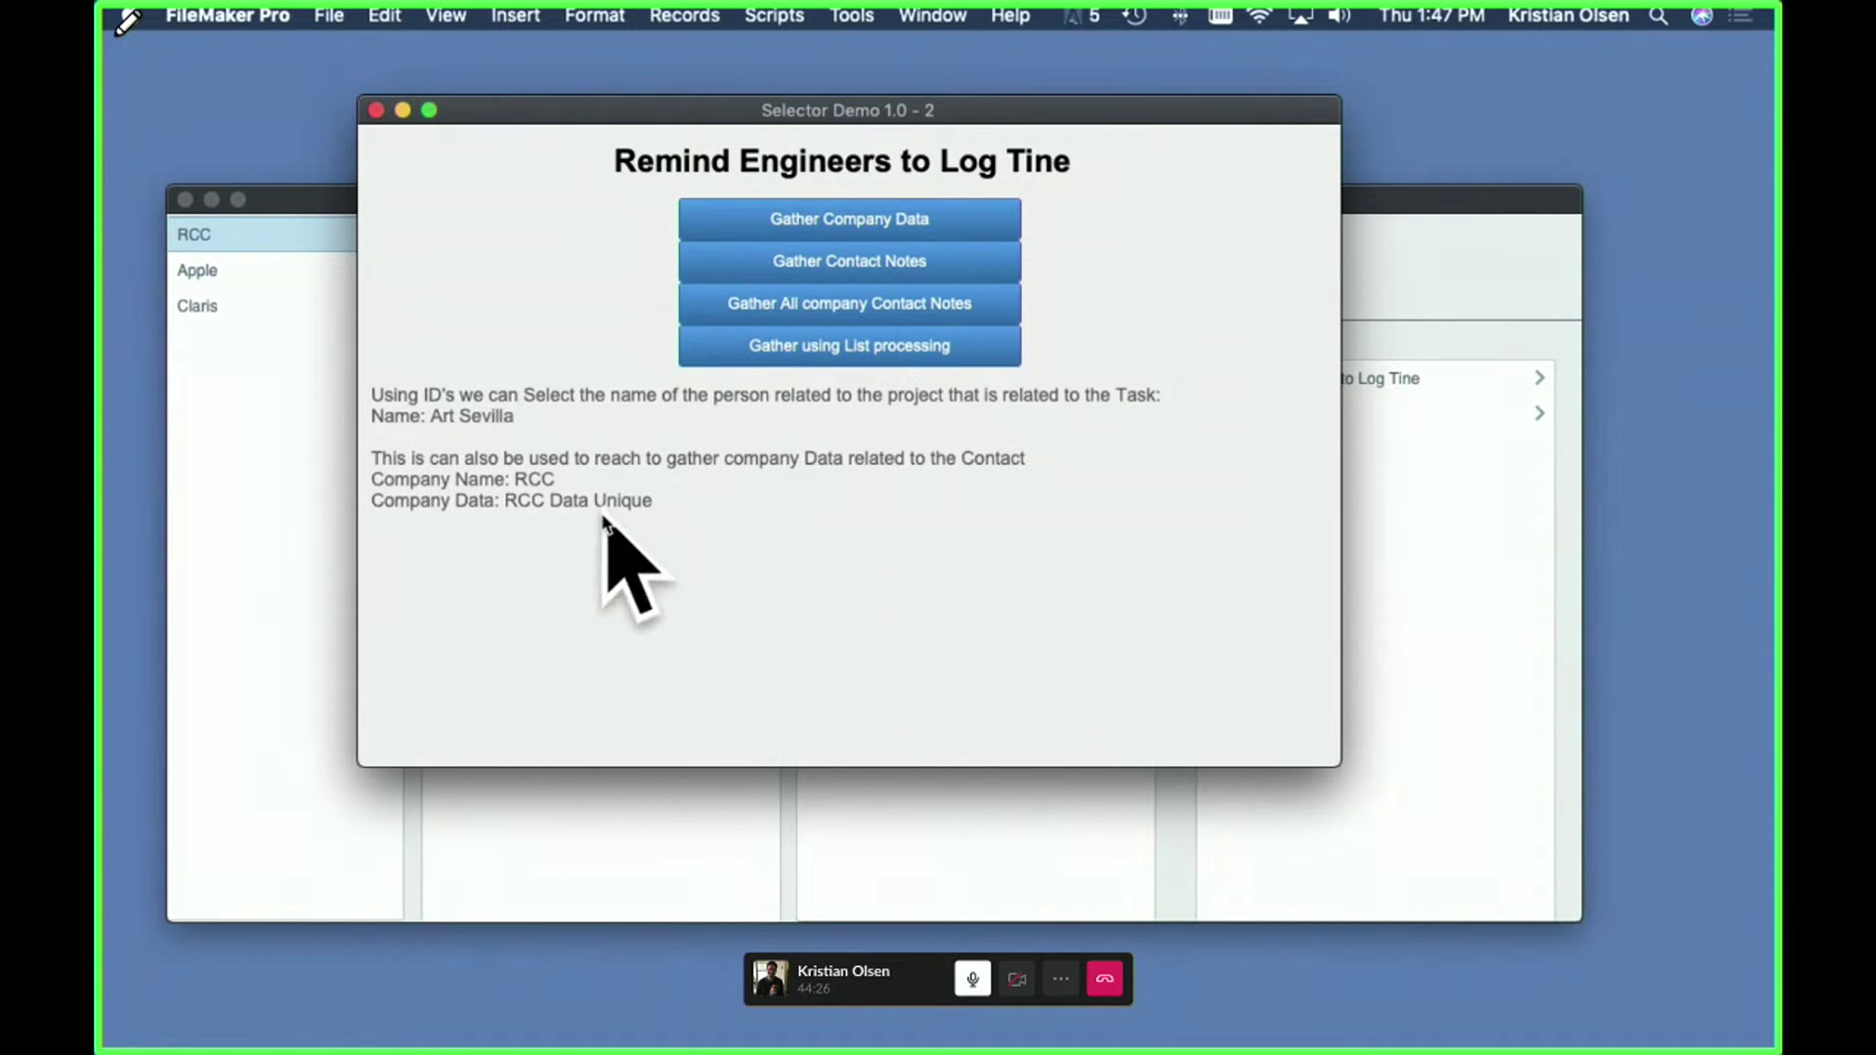
click(1502, 220)
click(1319, 379)
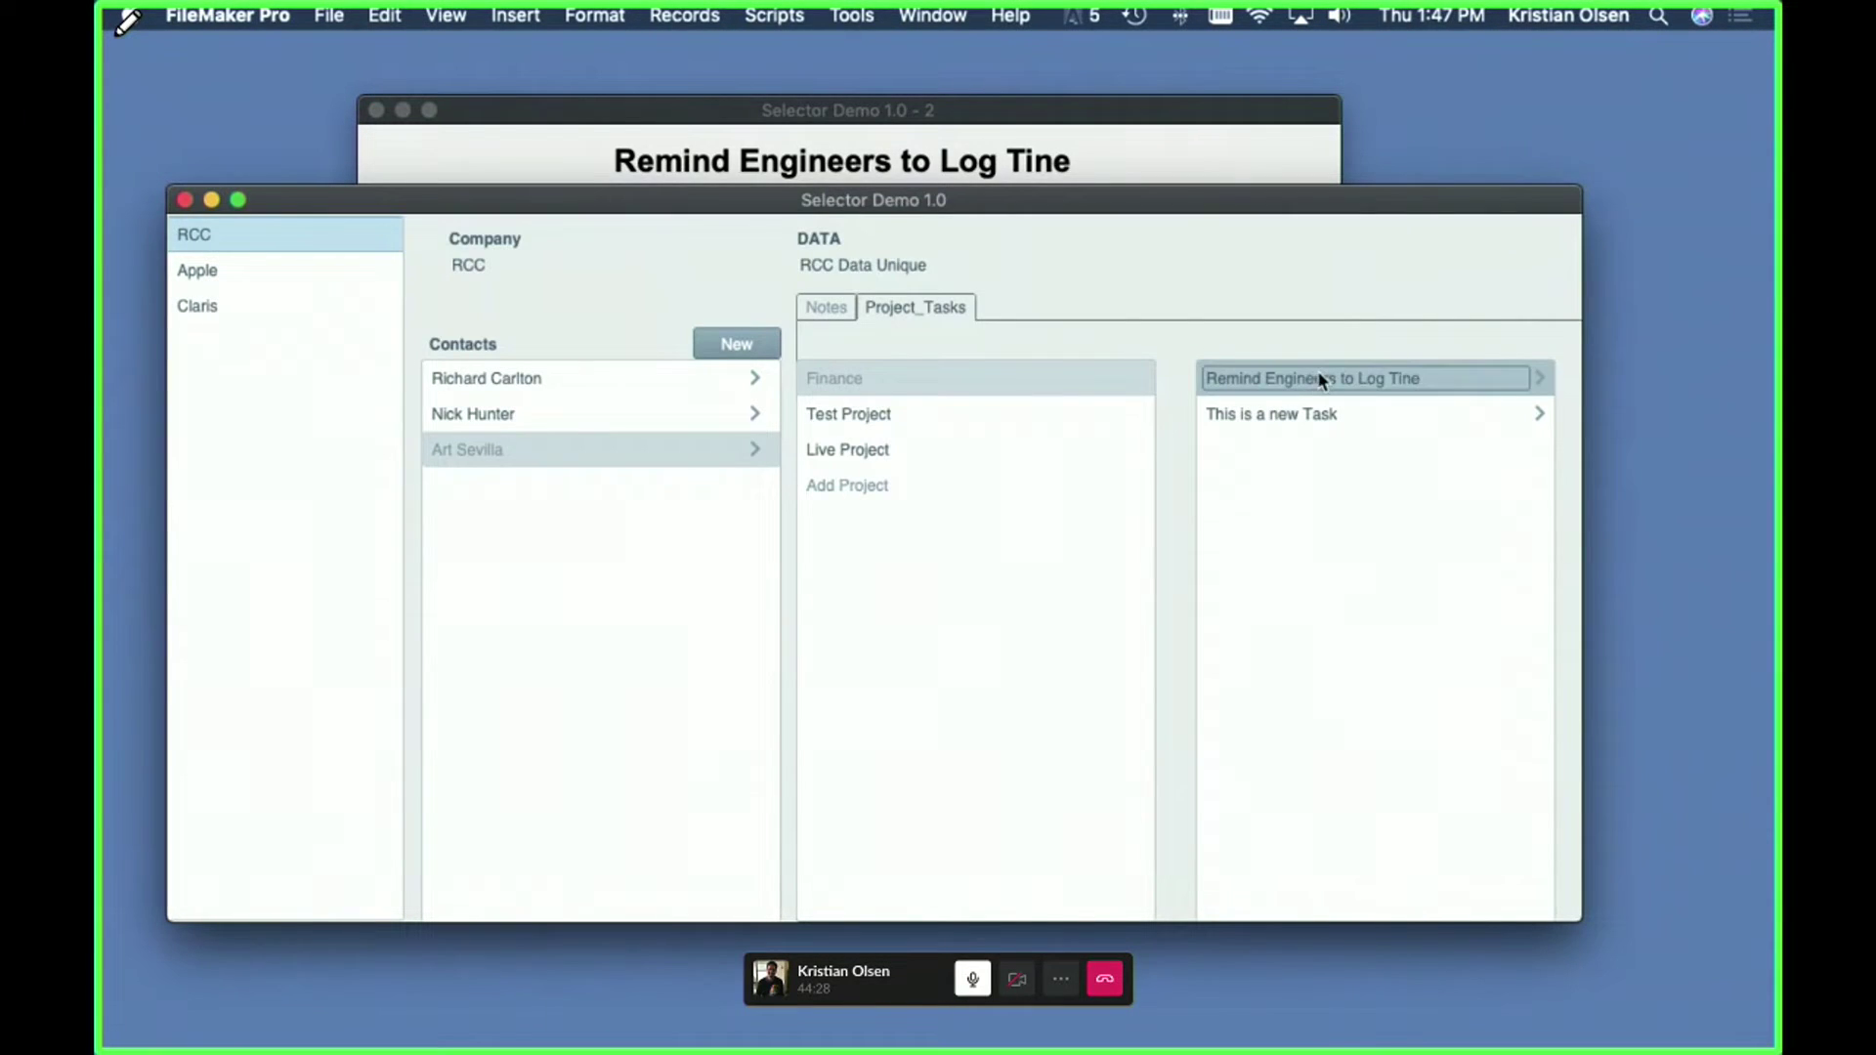
- Check the company's RCC Data Unique value and a contact, then open Script Workspace
click(875, 265)
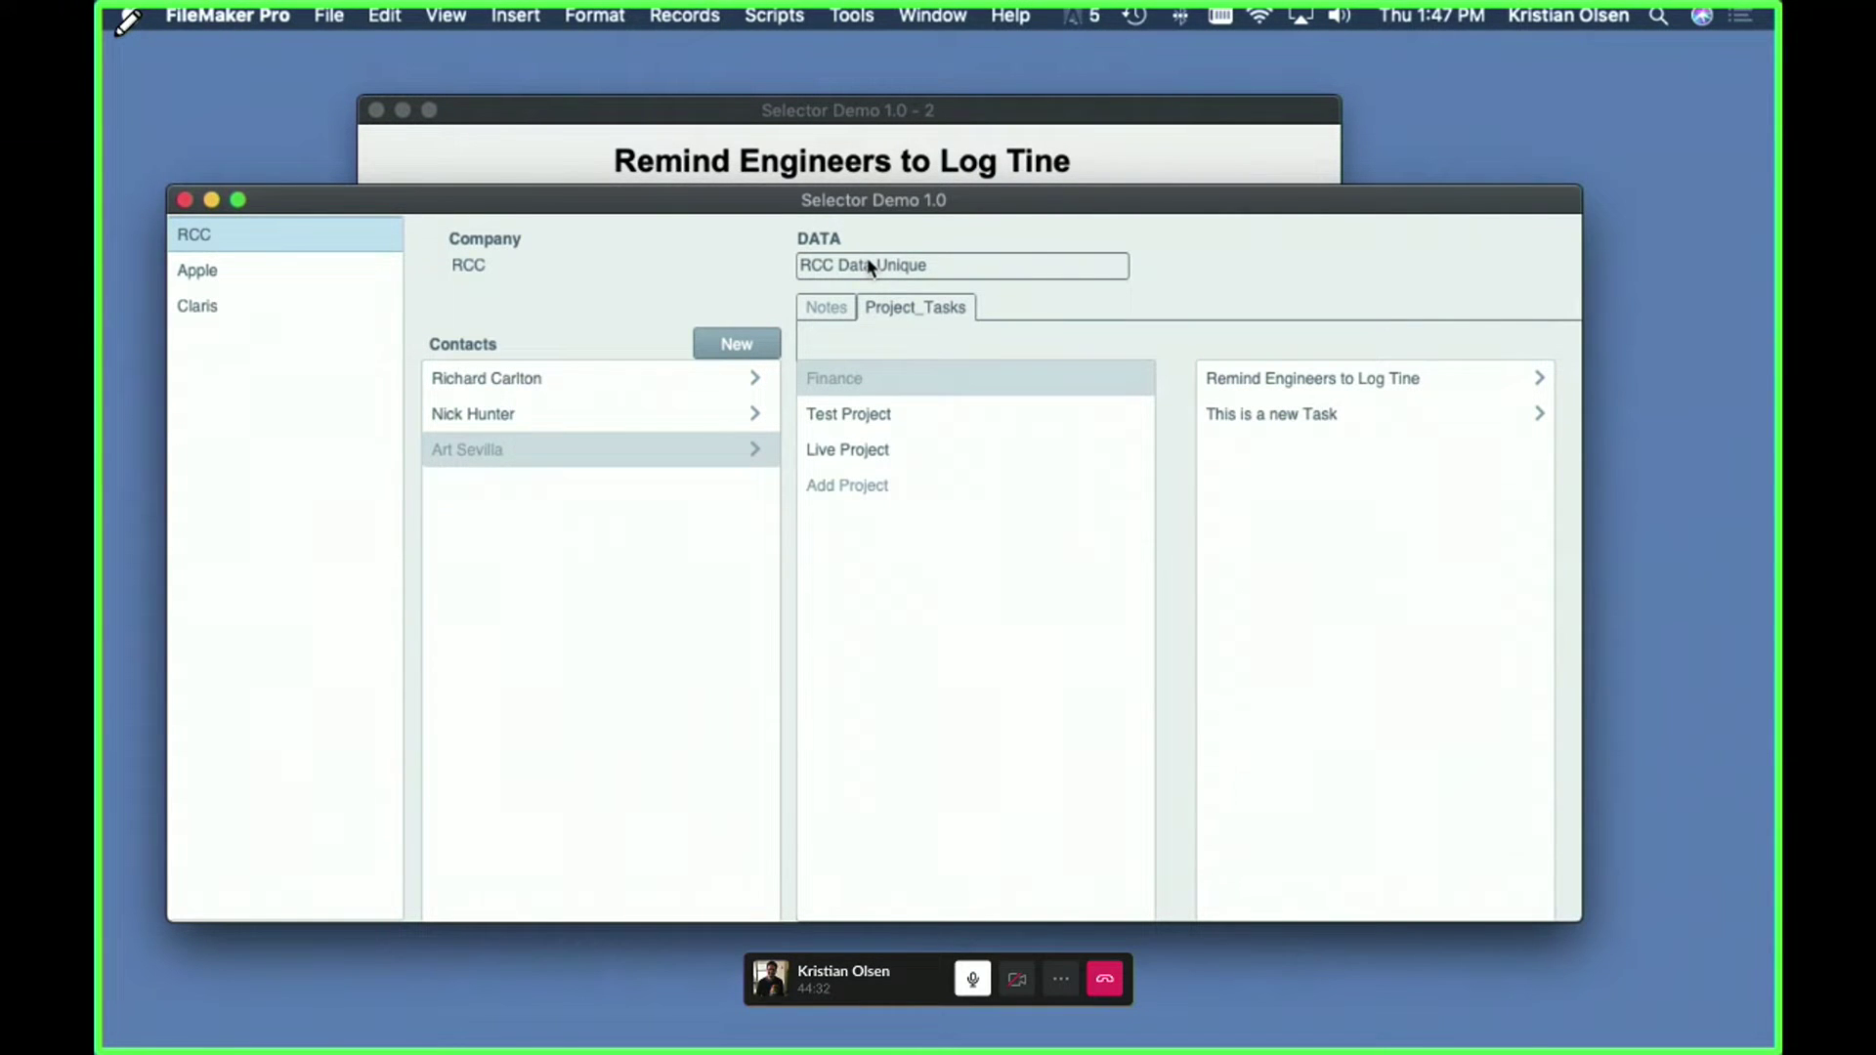
click(480, 461)
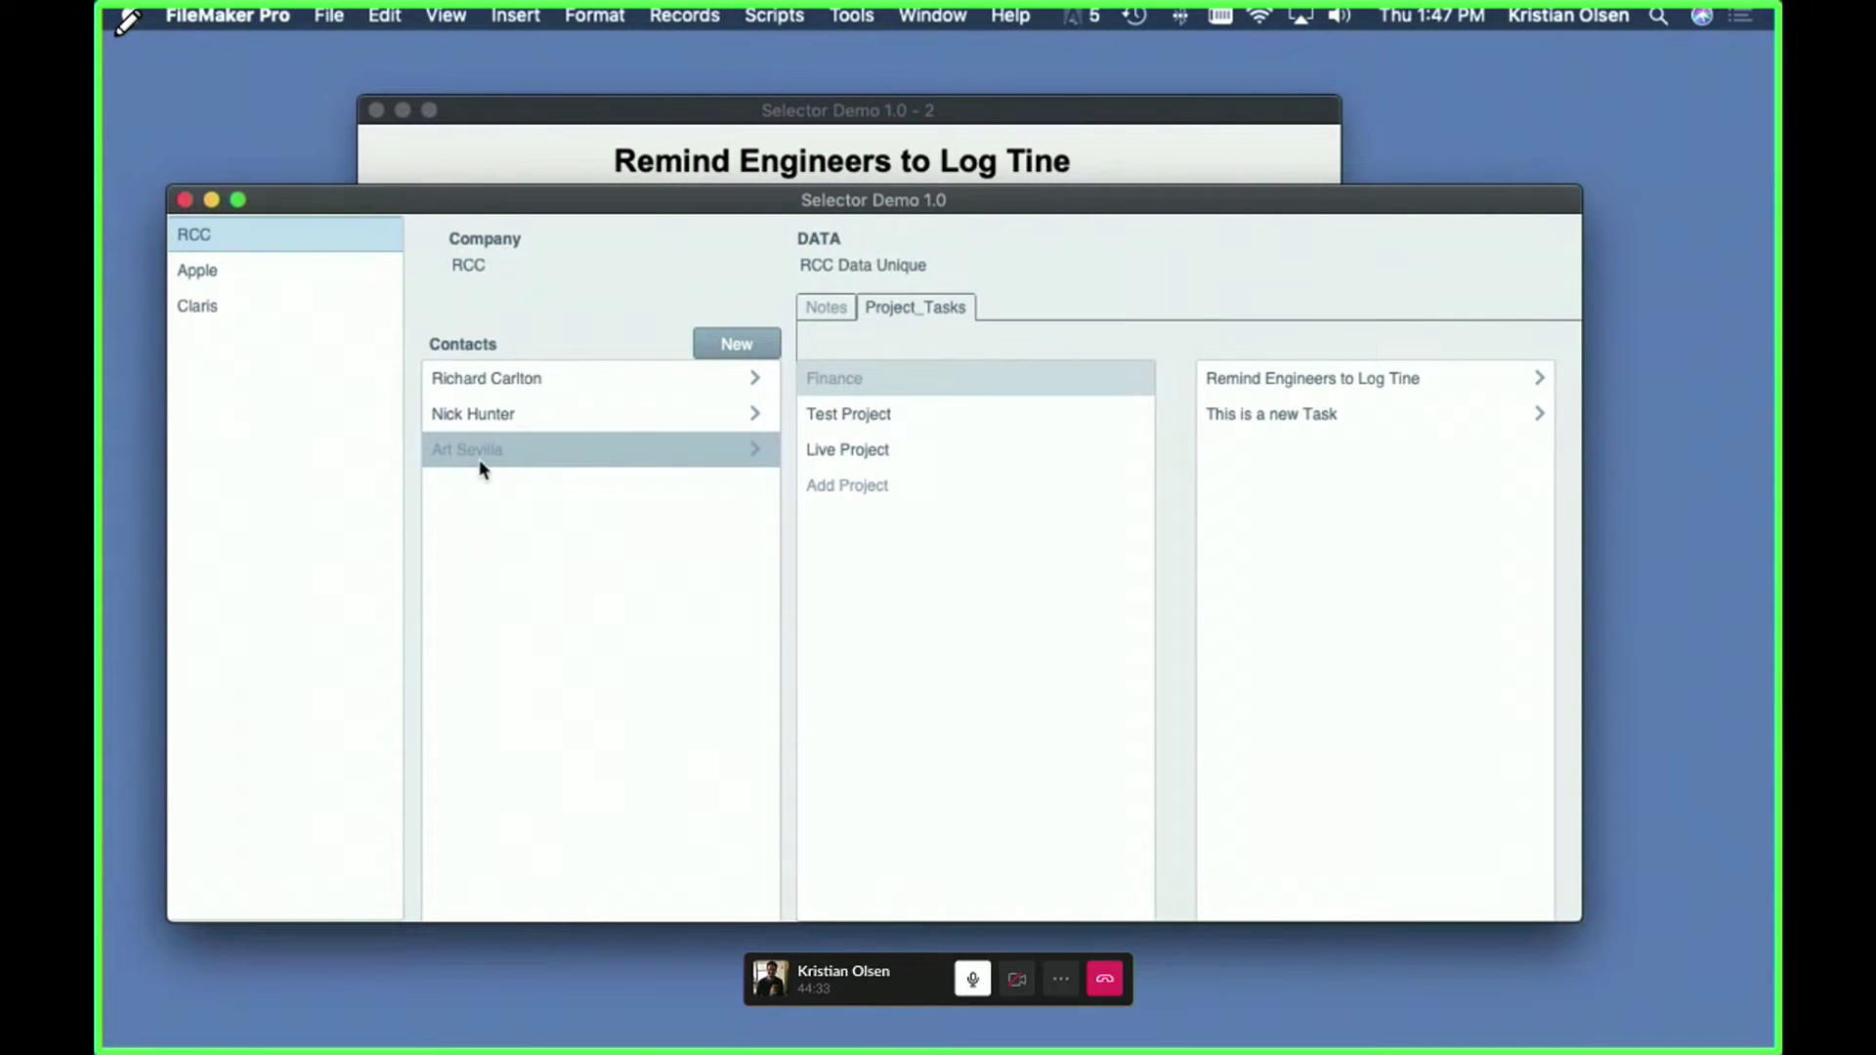
click(1109, 114)
key(super+shift+s)
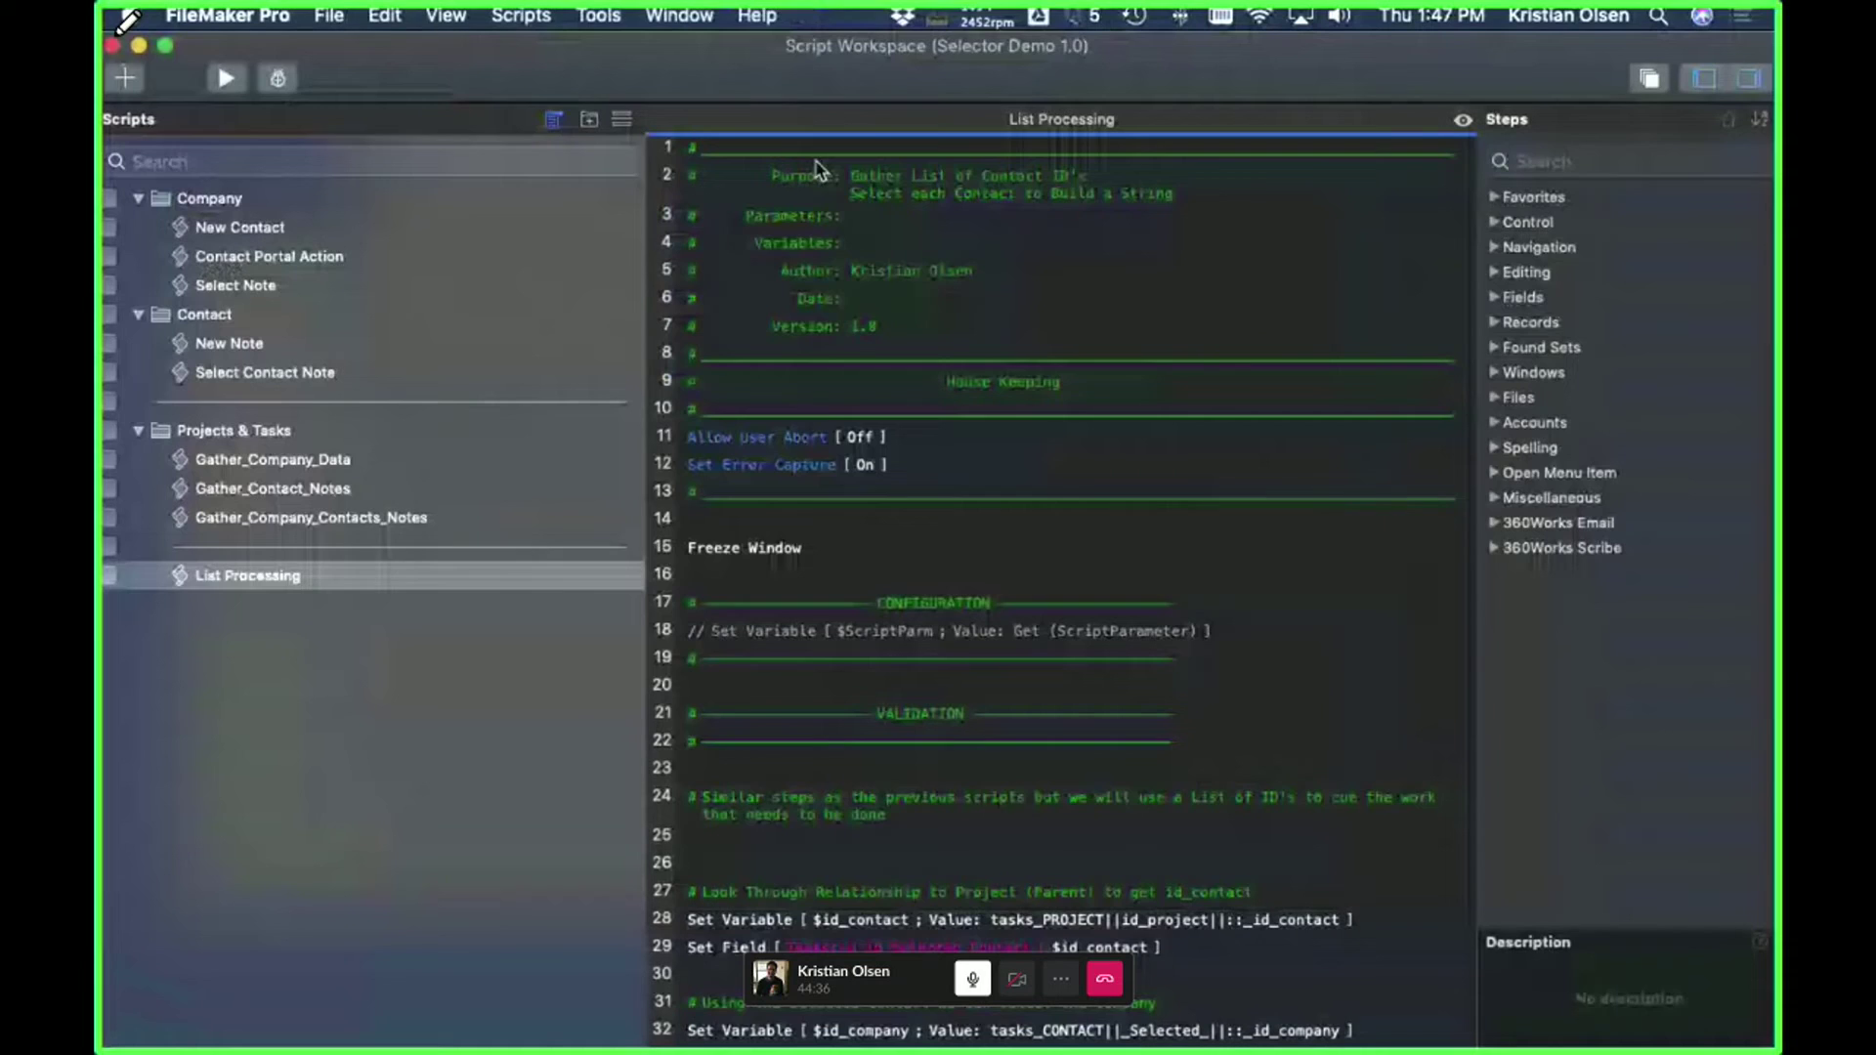
- Show the Gather_Company_Data script with the Scripts and Steps panes hidden and scroll through it
click(268, 461)
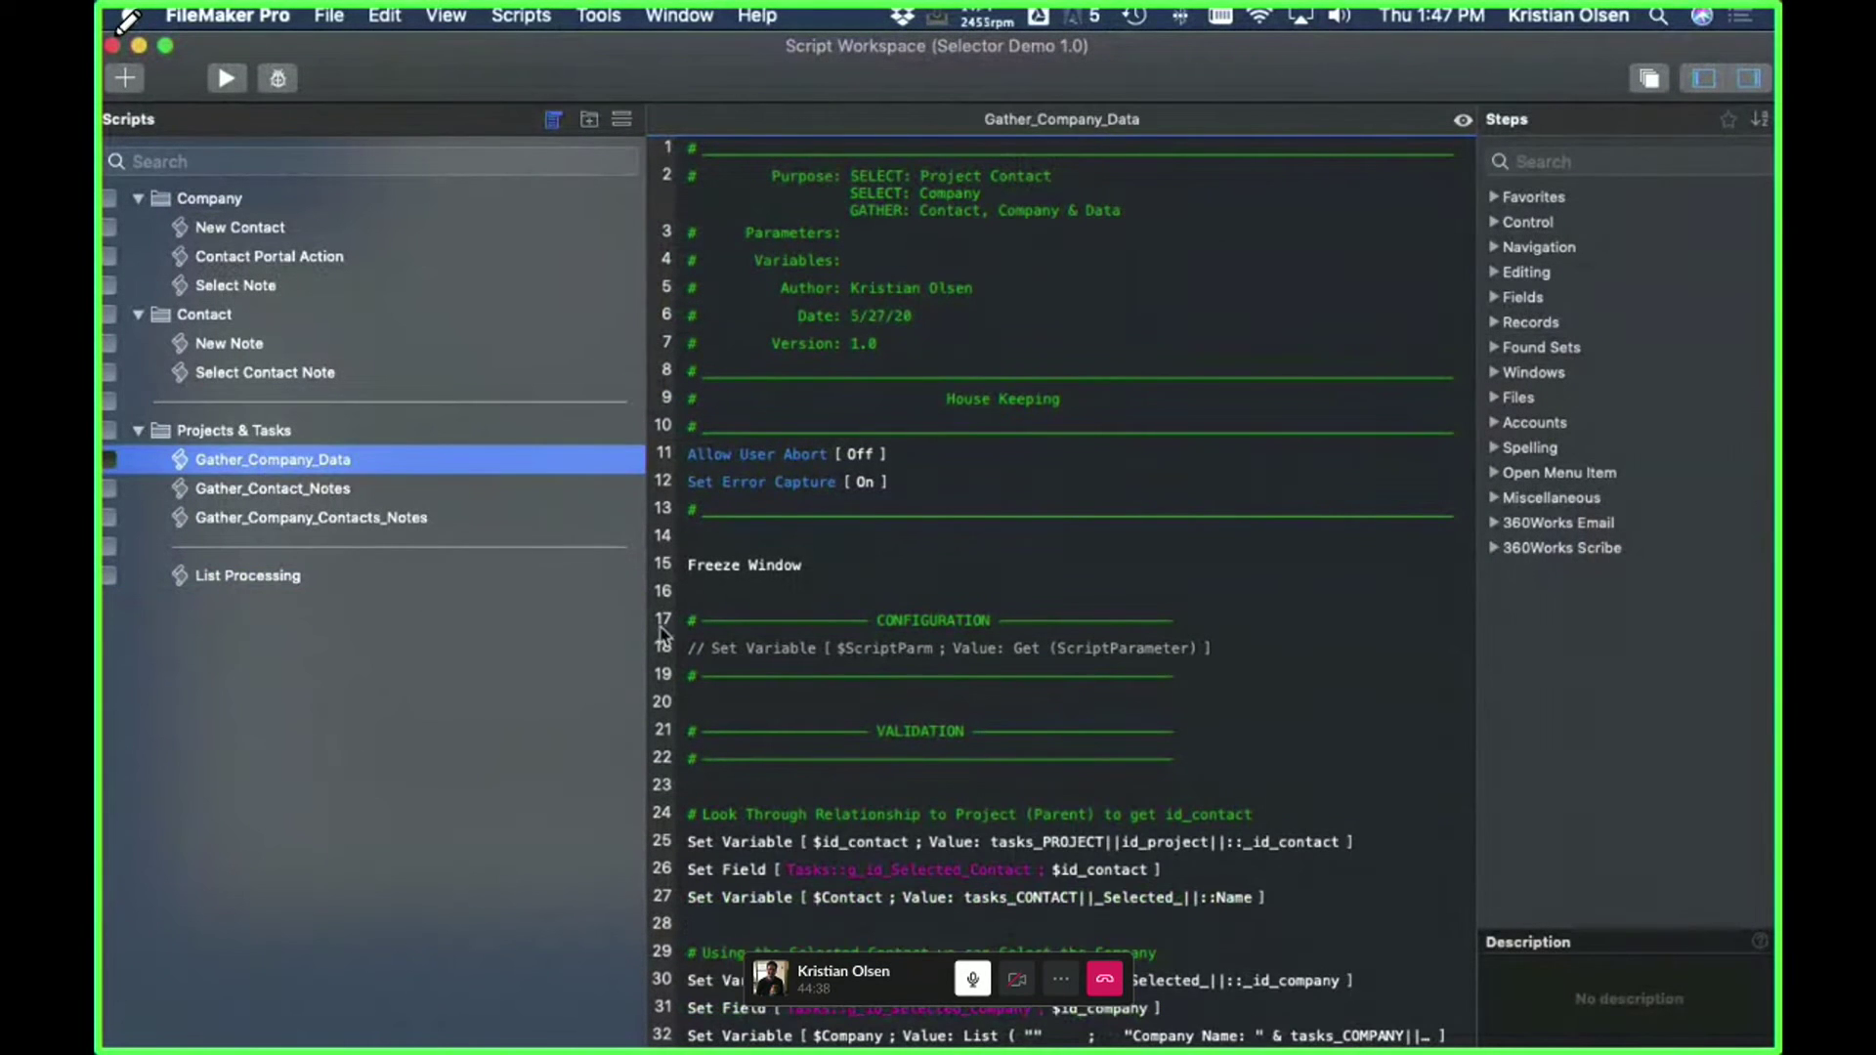
click(1703, 80)
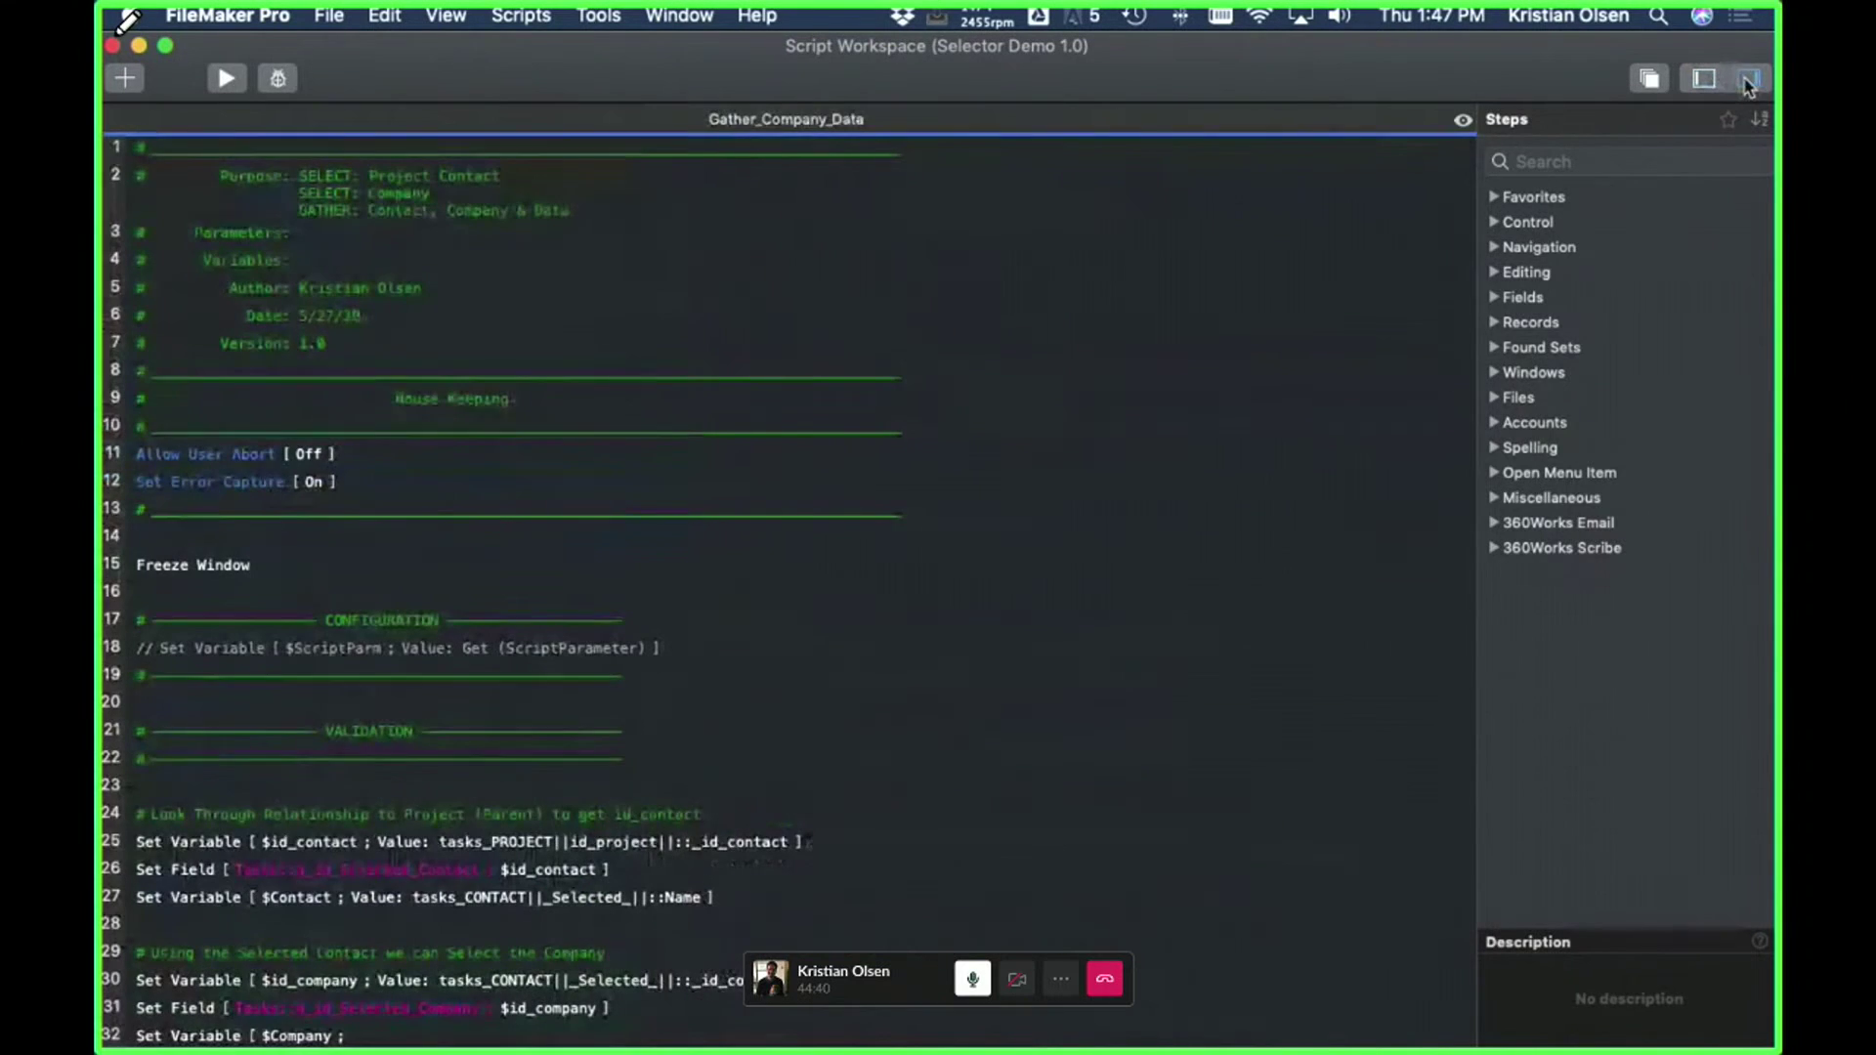
click(1749, 78)
scroll(957, 341, down, 4)
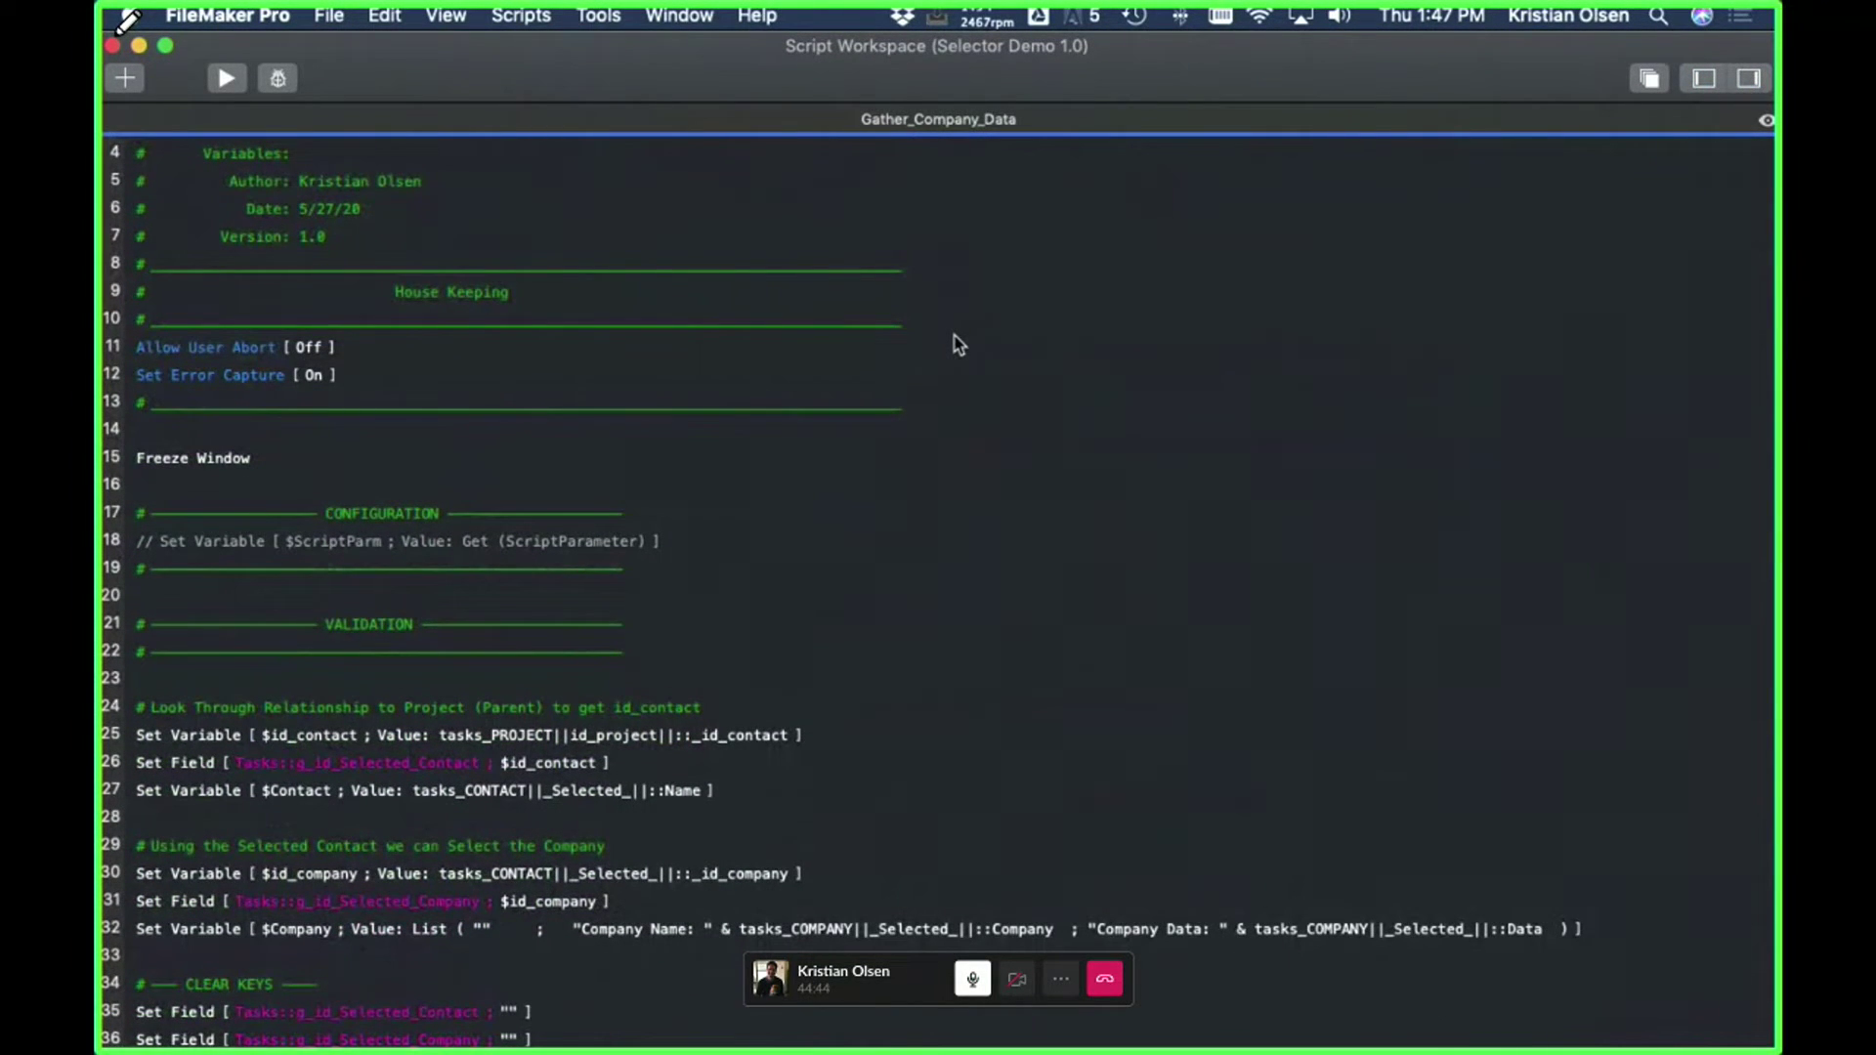
- Close Script Workspace and both Selector Demo 1.0 windows
click(113, 45)
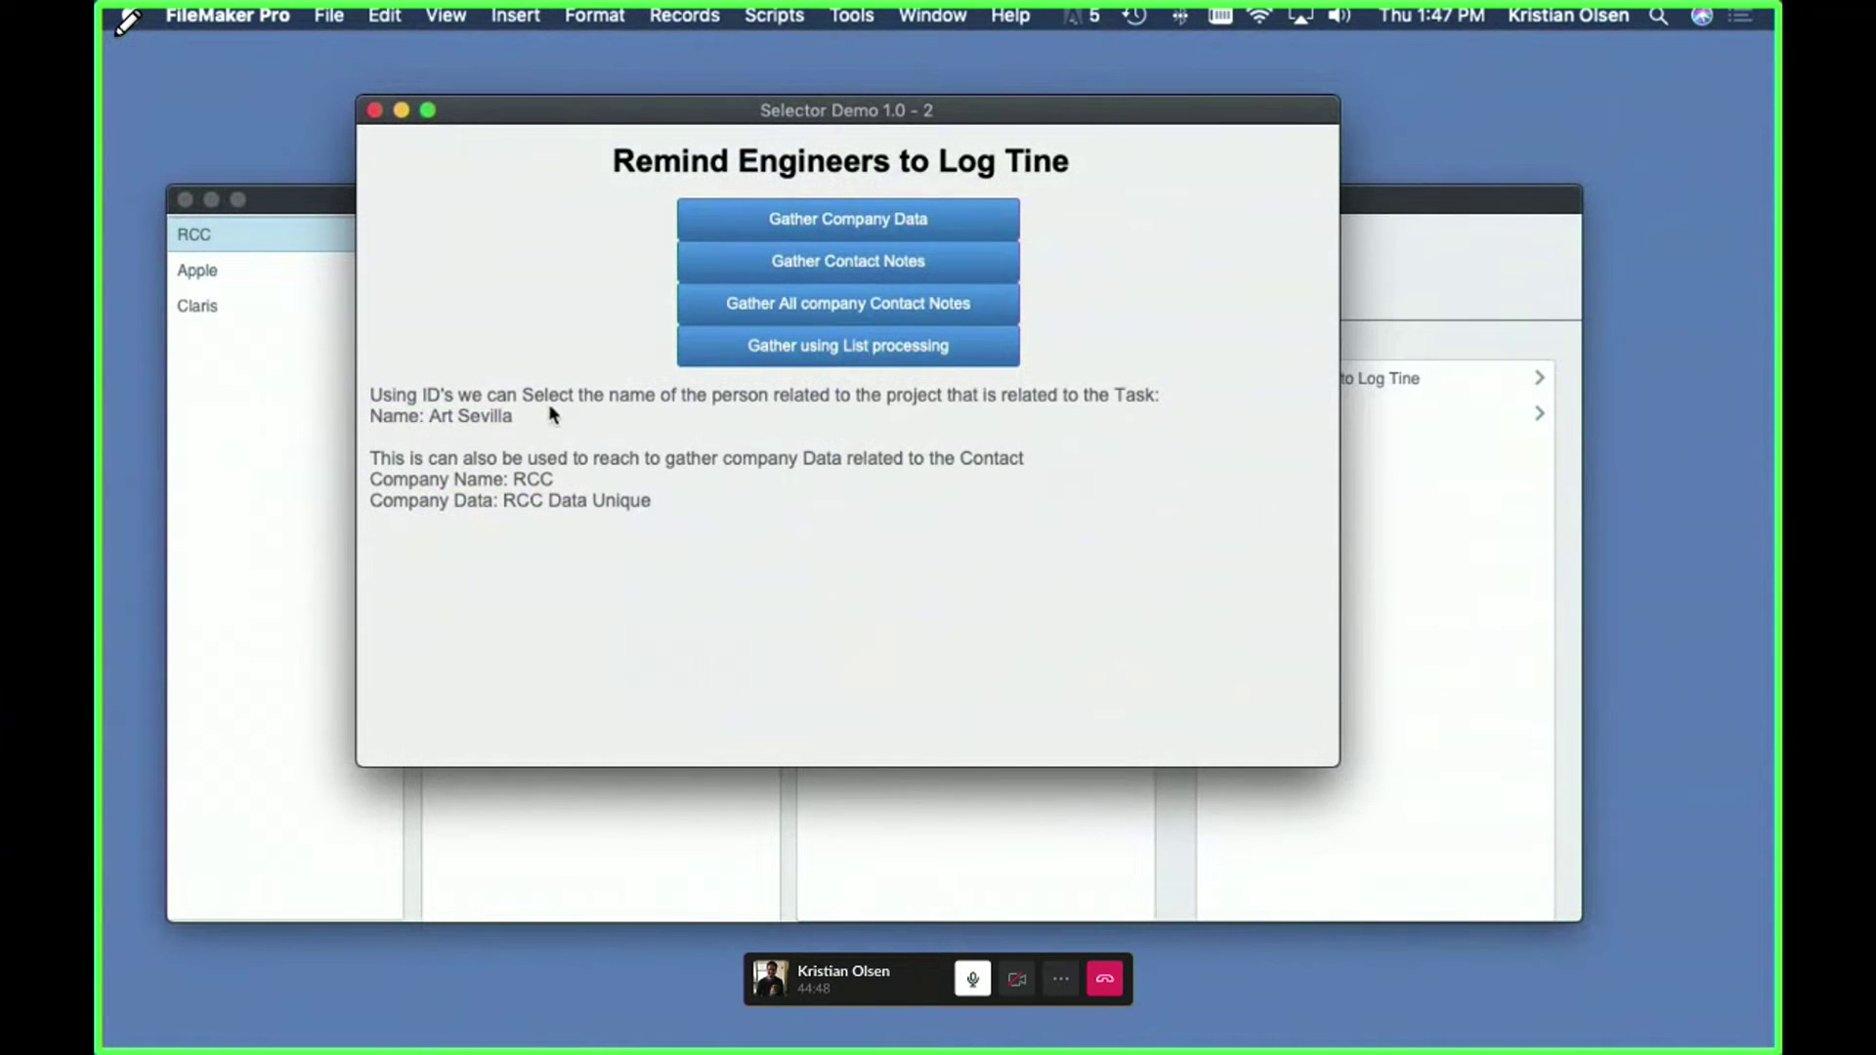
click(374, 111)
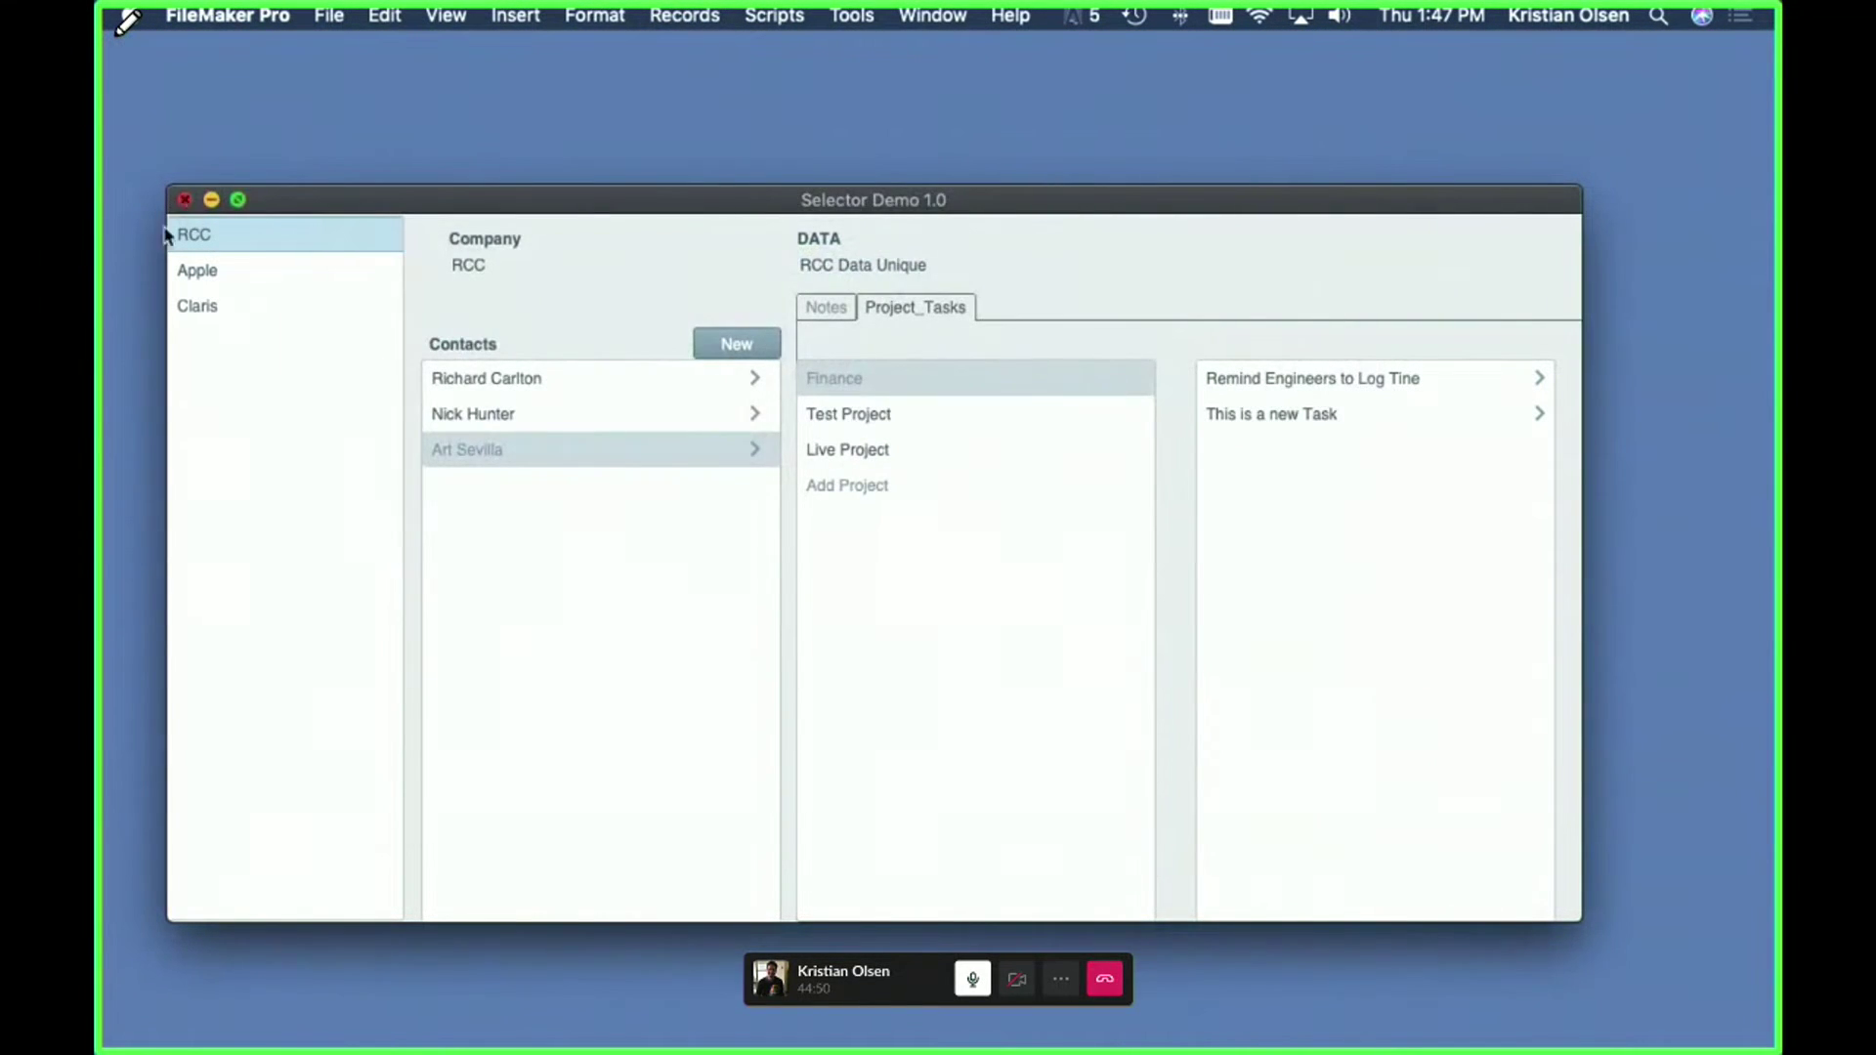
click(185, 199)
- Switch to Slack and back, then move the Selector Demo window down and right
key(super+q)
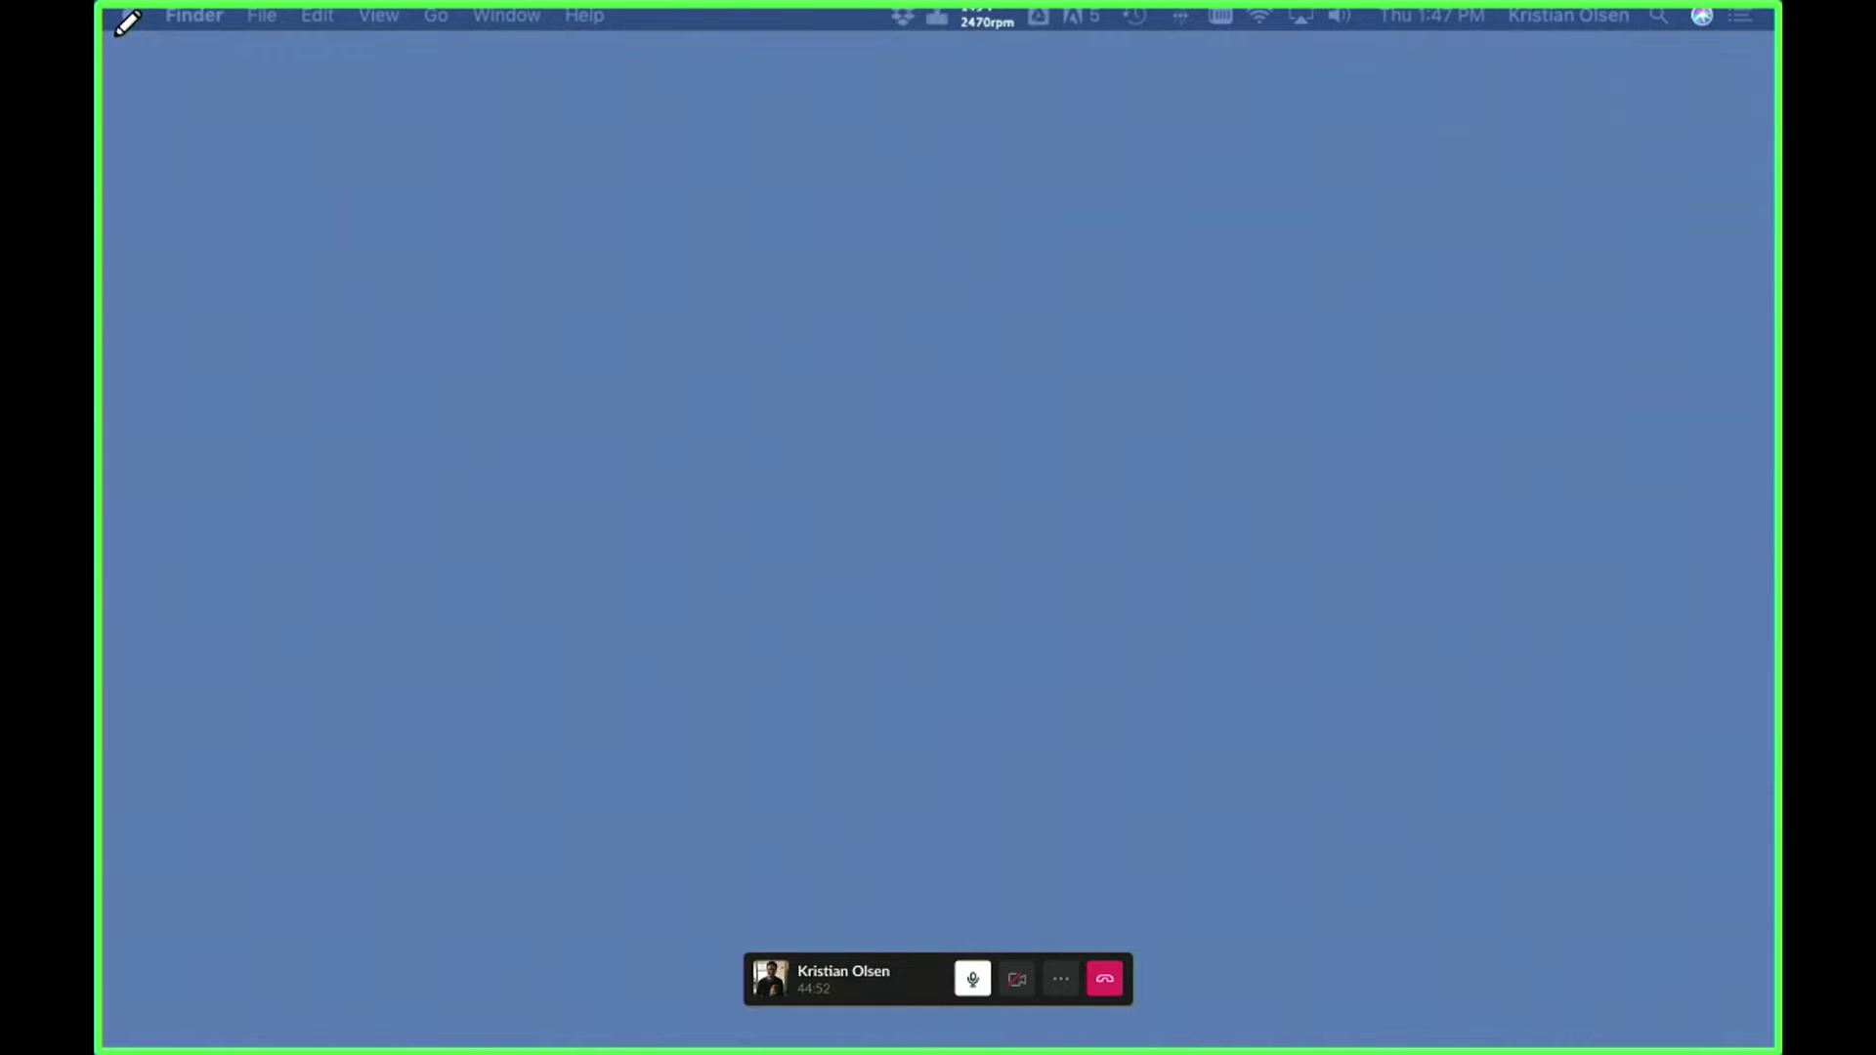
key(super+Tab)
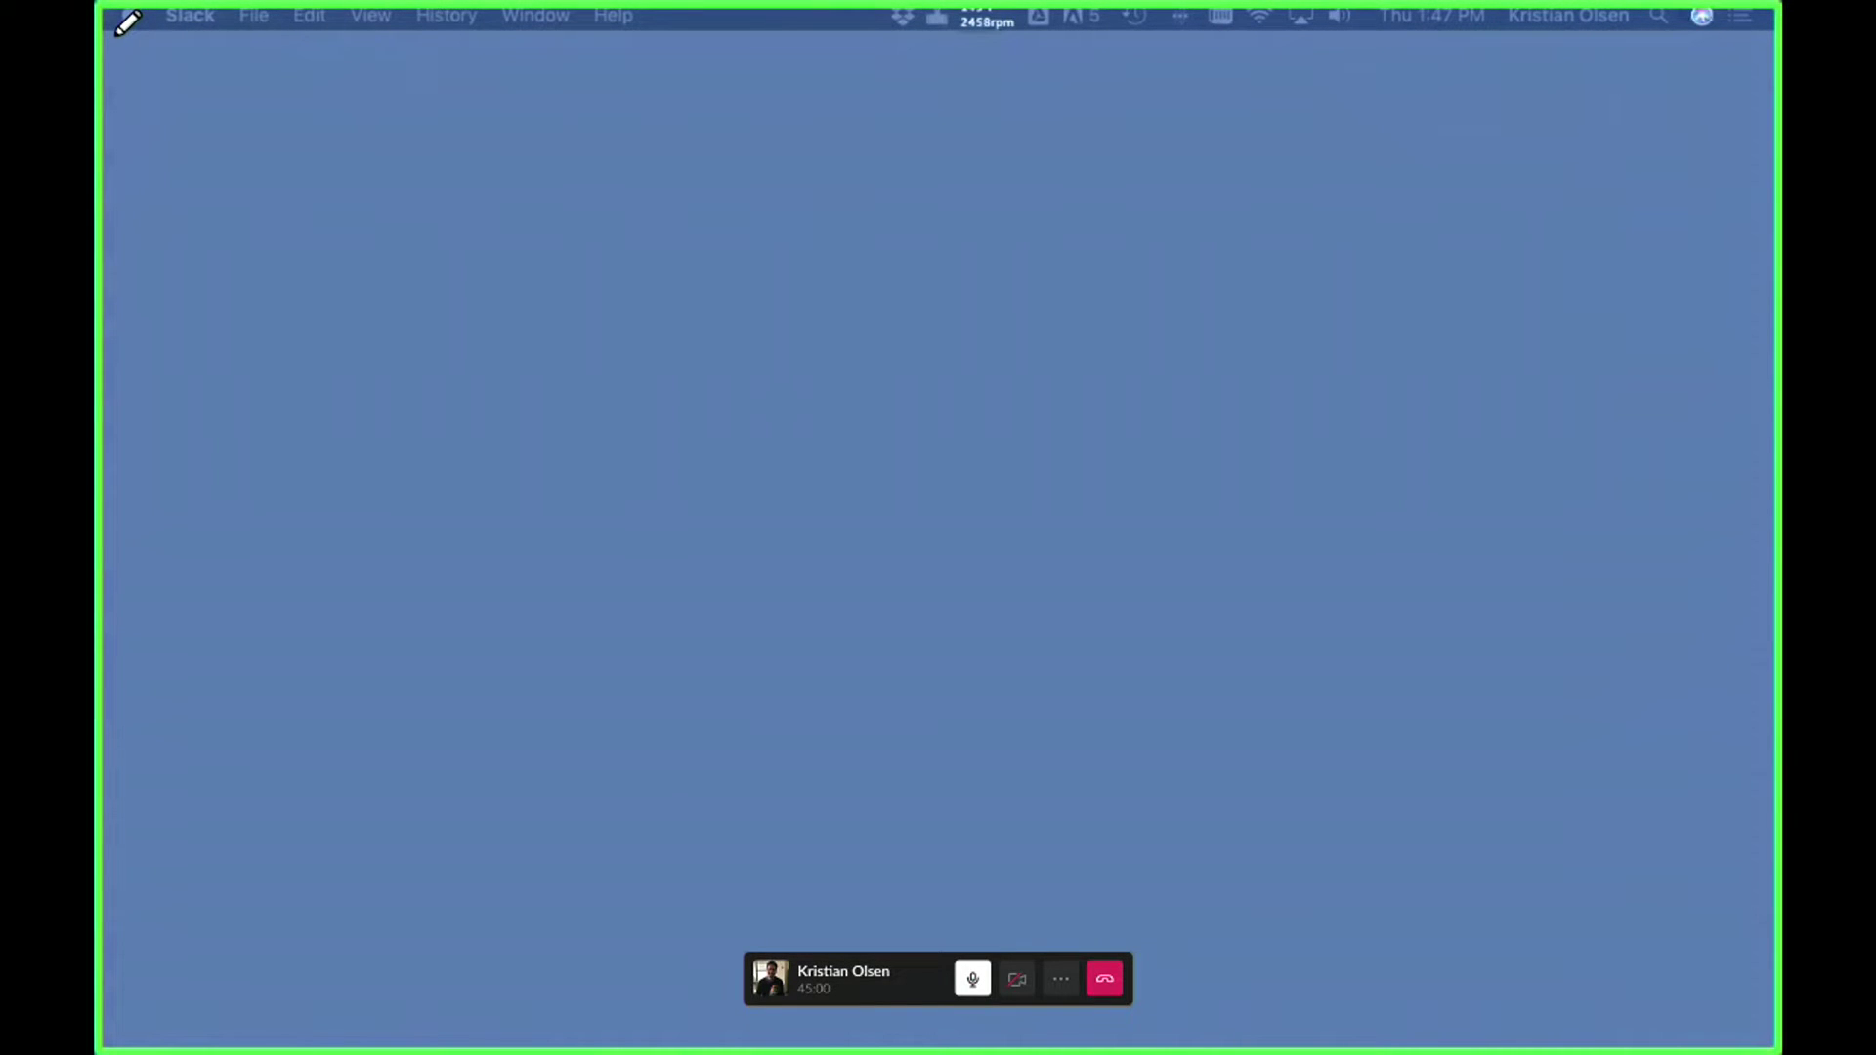
key(super+Tab)
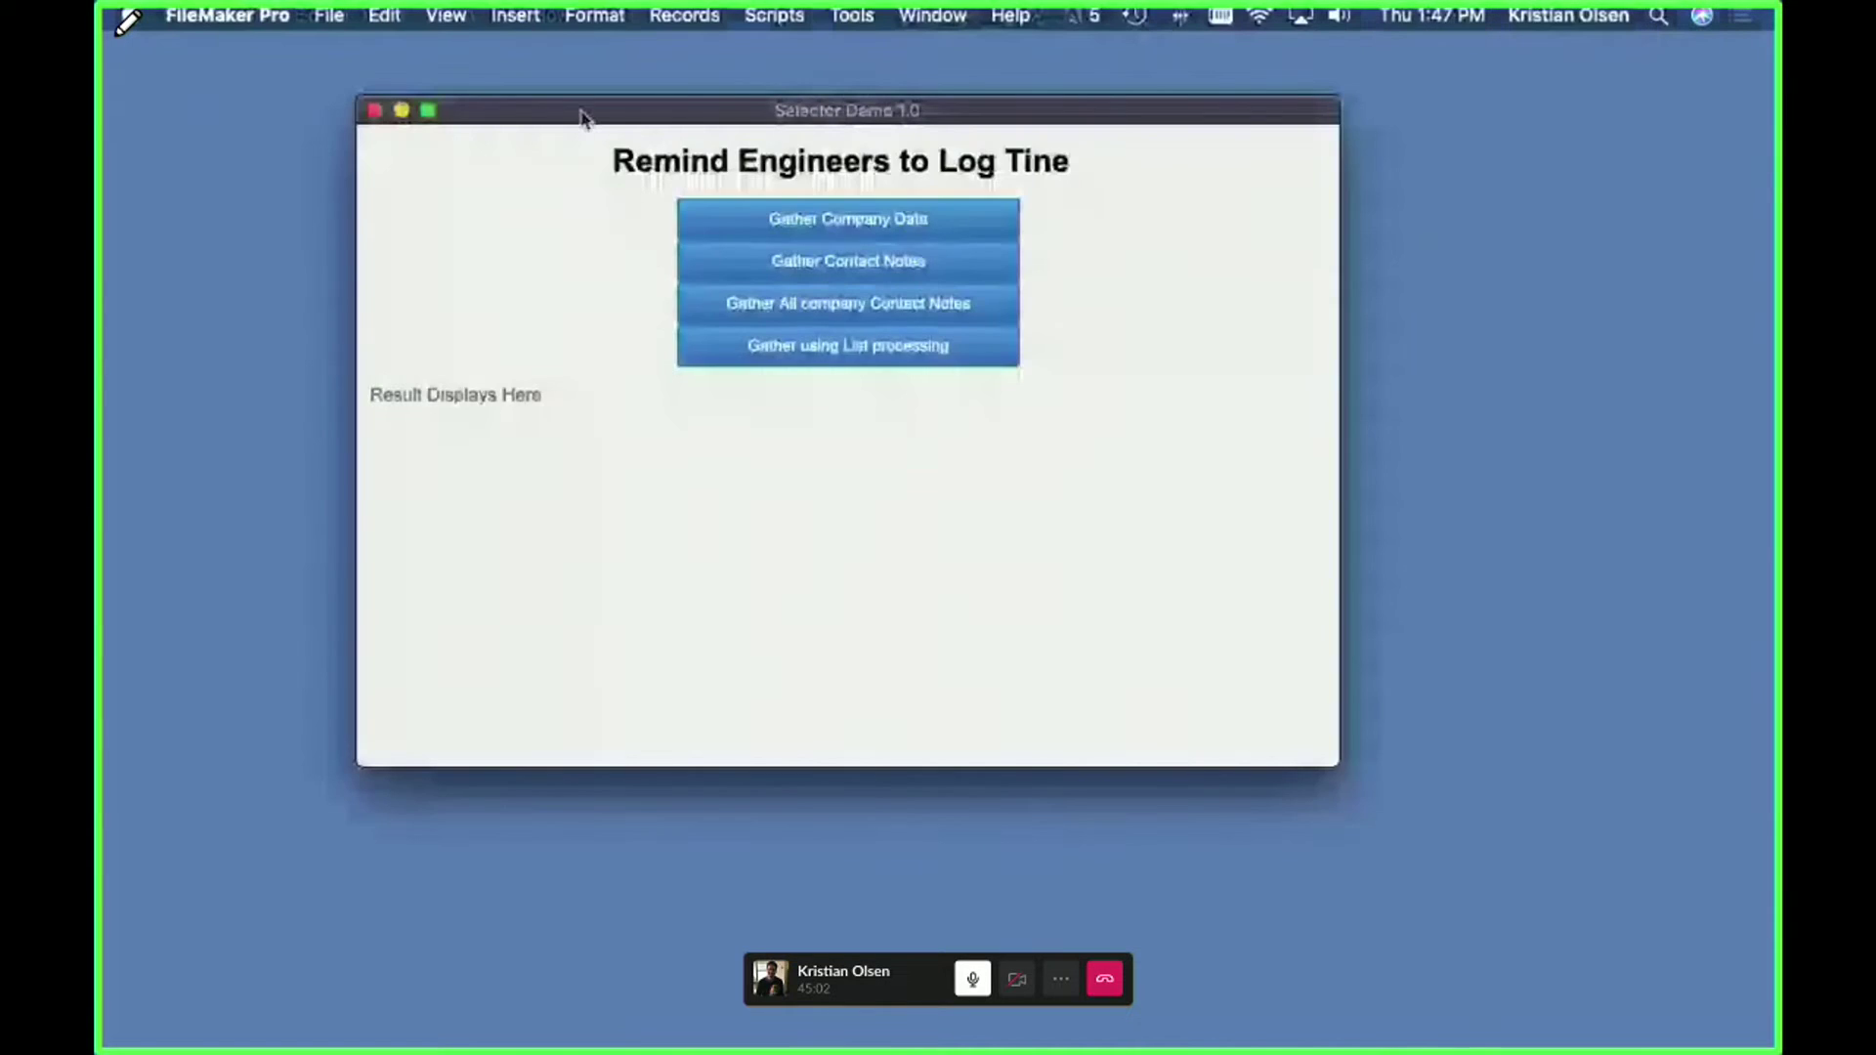
drag(581, 118, 693, 203)
- Open a new window on the file showing the Company layout, enlarged and repositioned
click(933, 16)
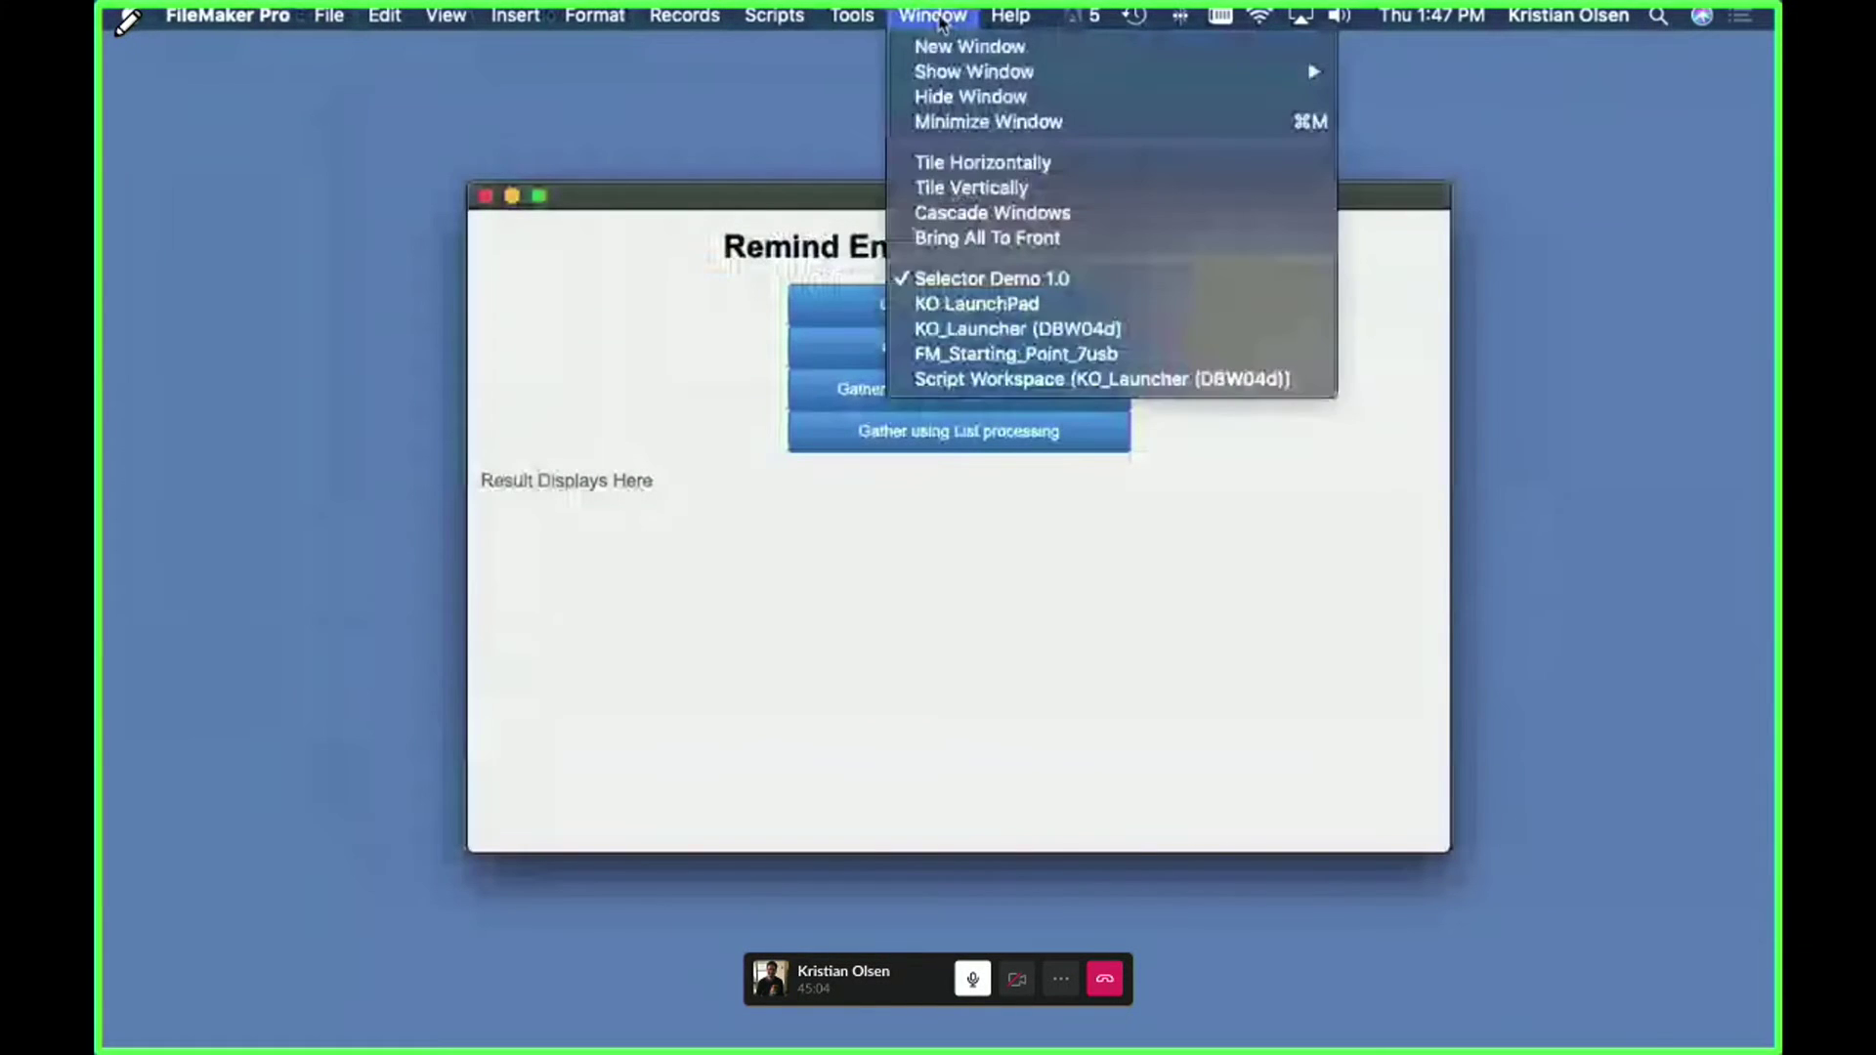
click(848, 99)
click(626, 335)
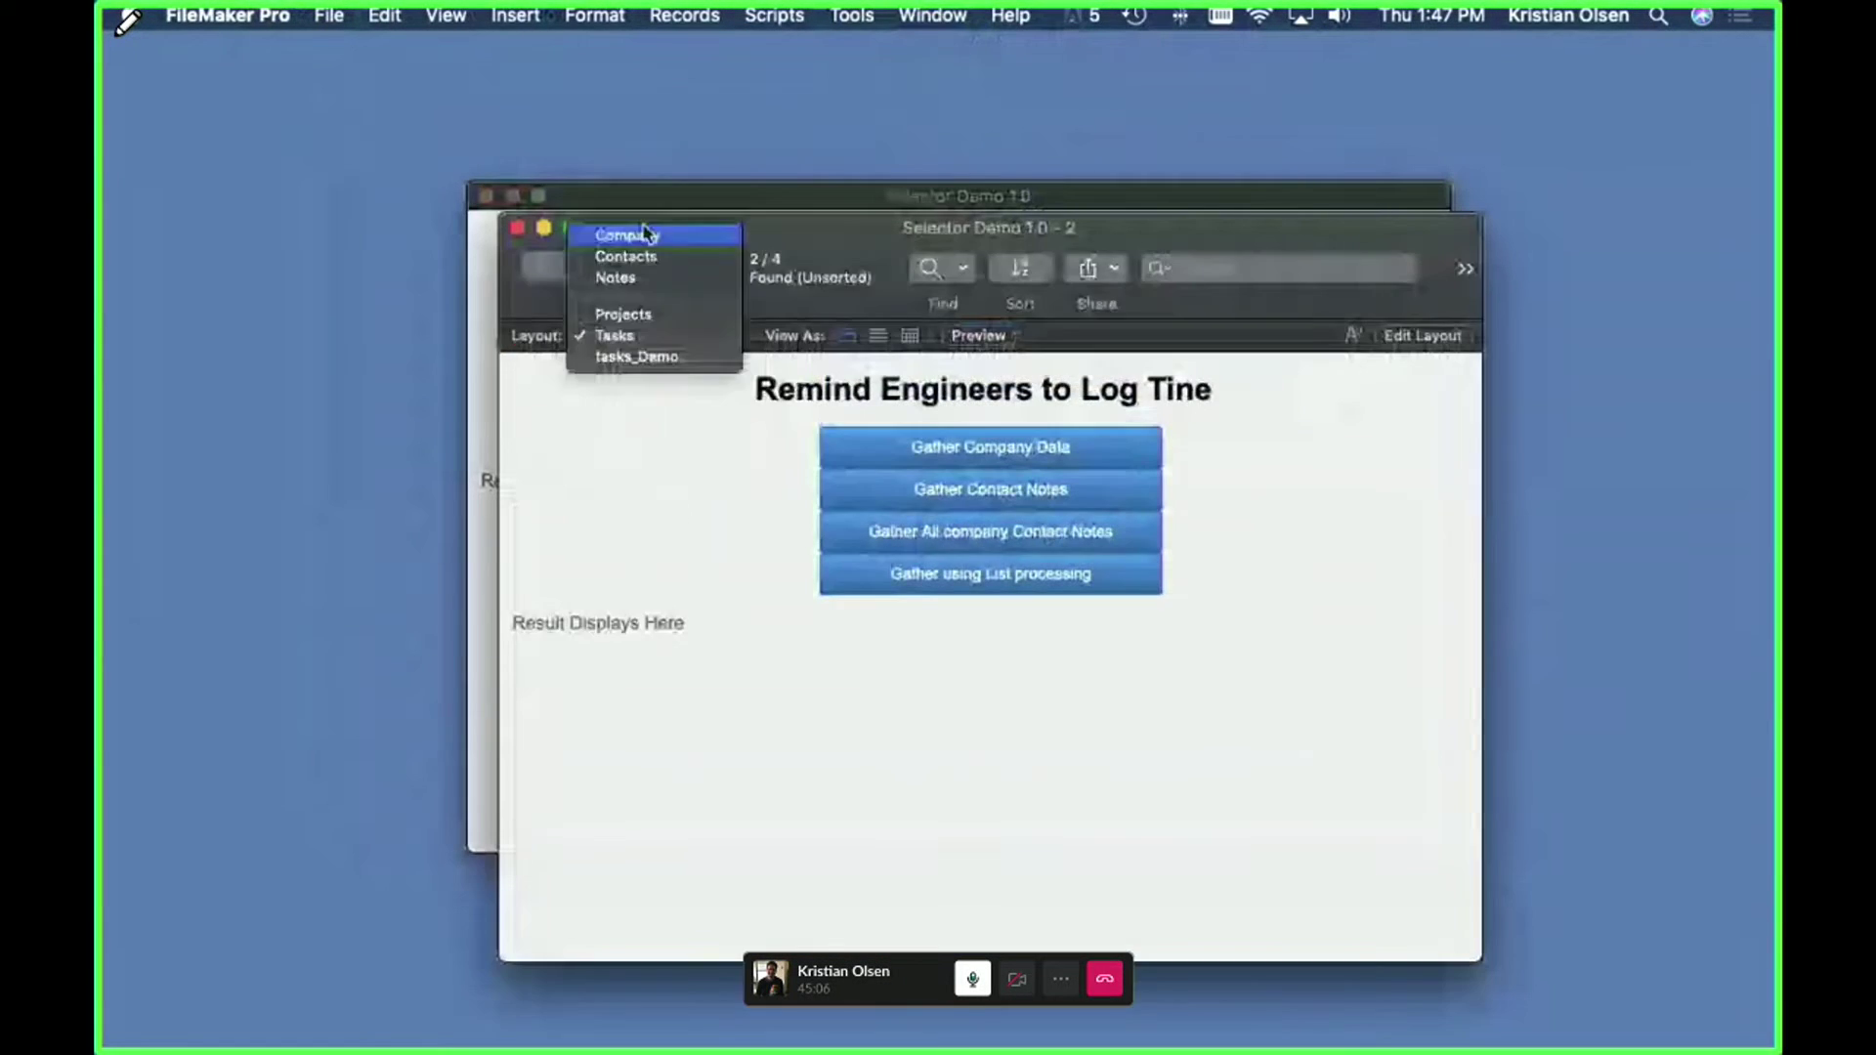
click(644, 234)
drag(1240, 243, 959, 138)
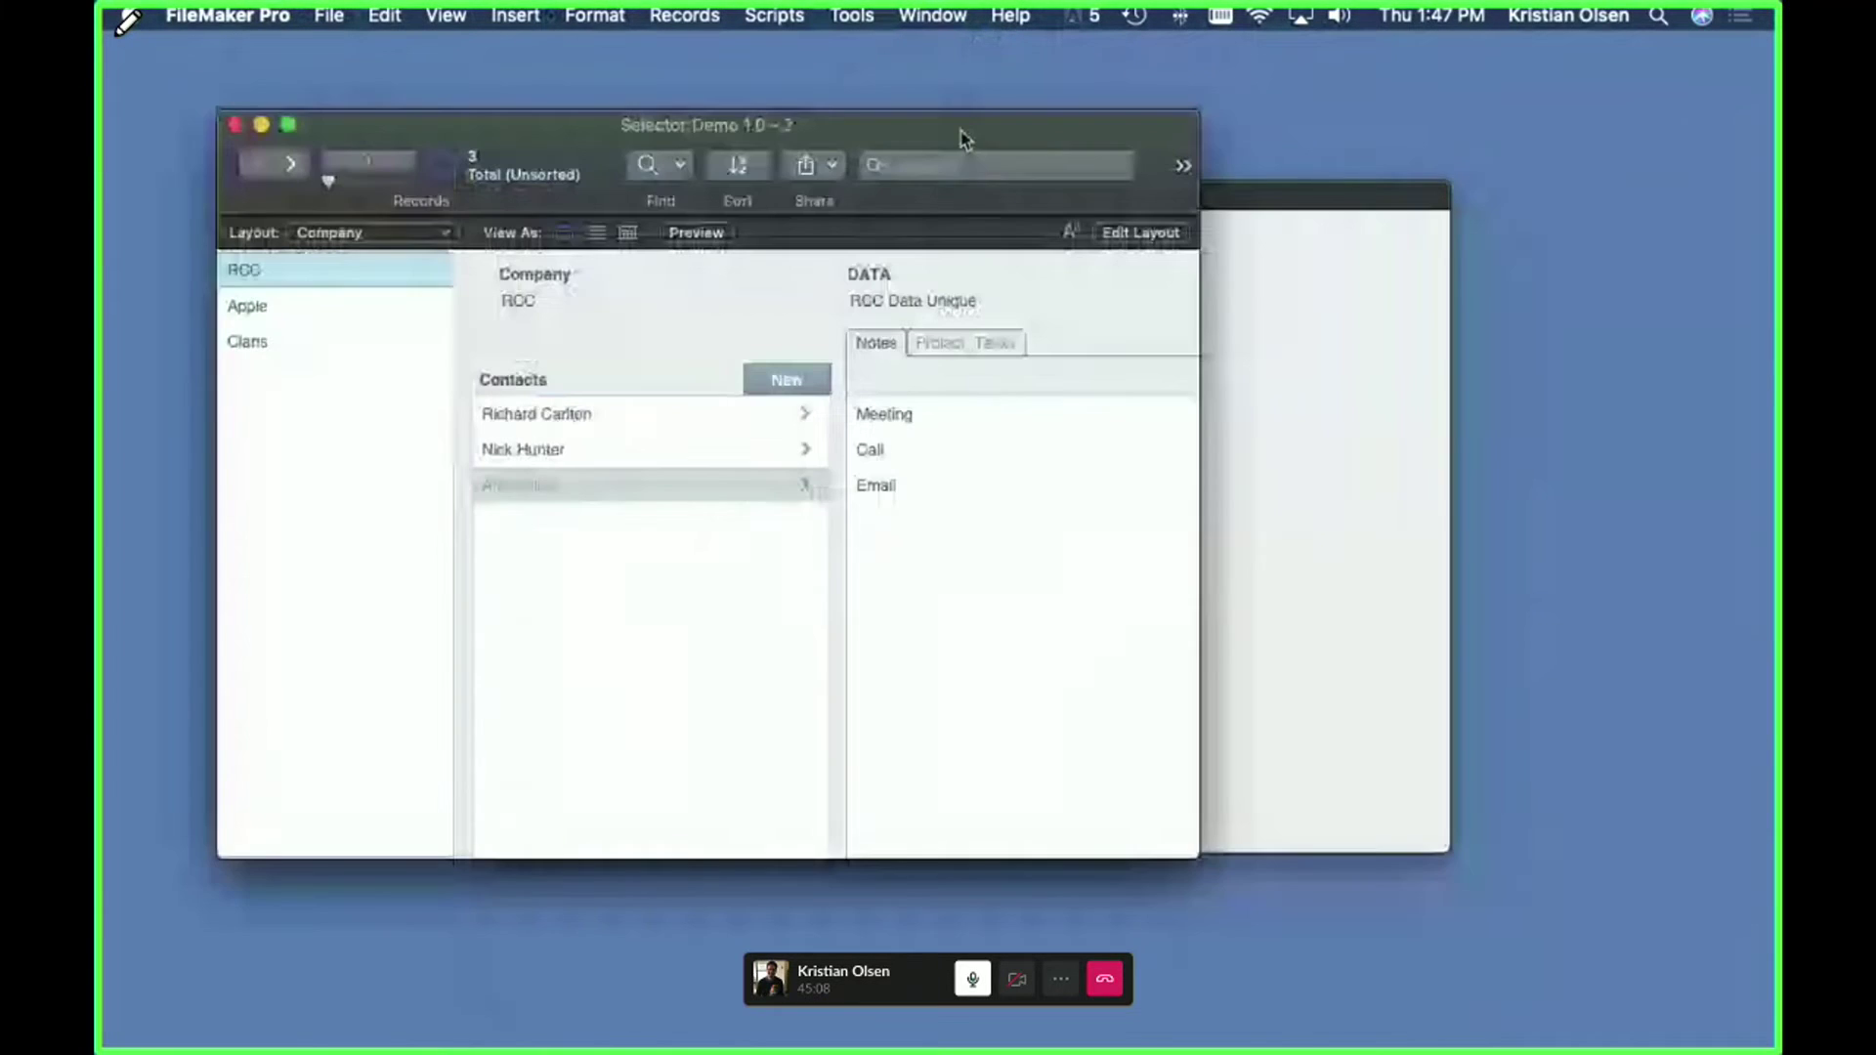
drag(1194, 848, 1613, 940)
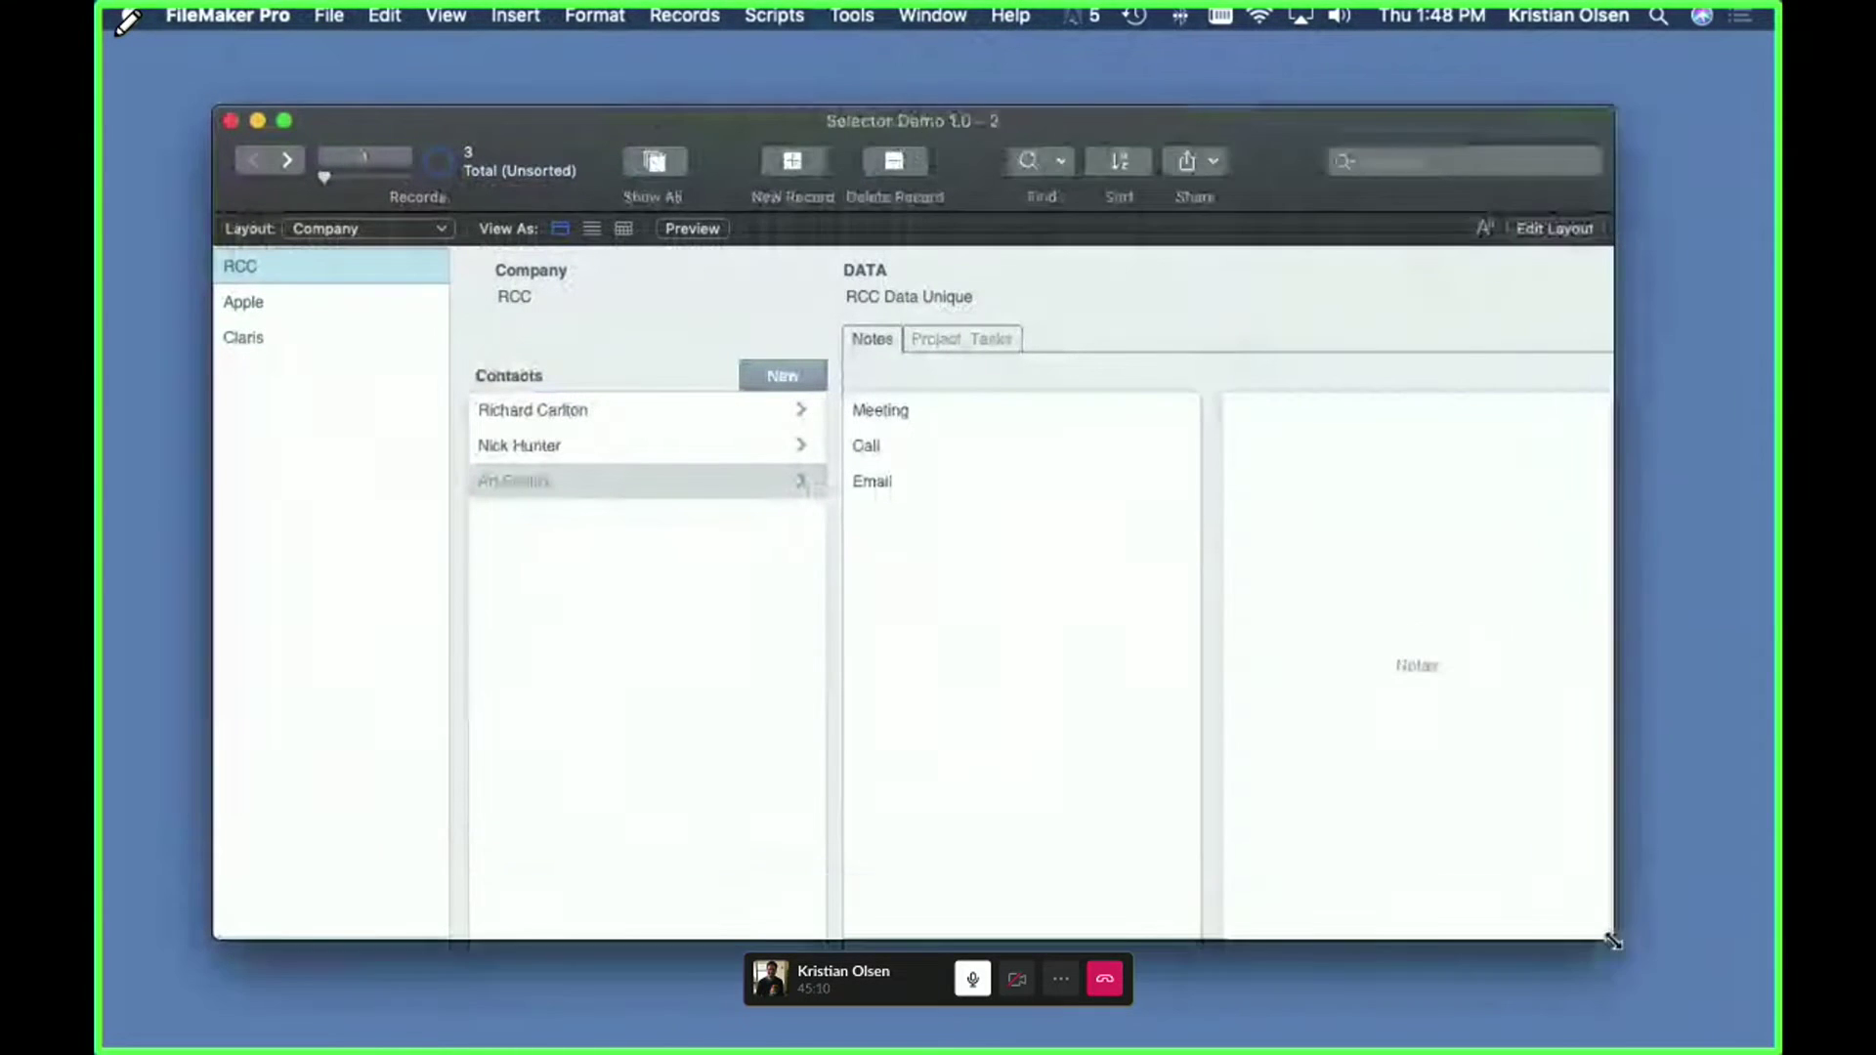
drag(1258, 148, 1292, 125)
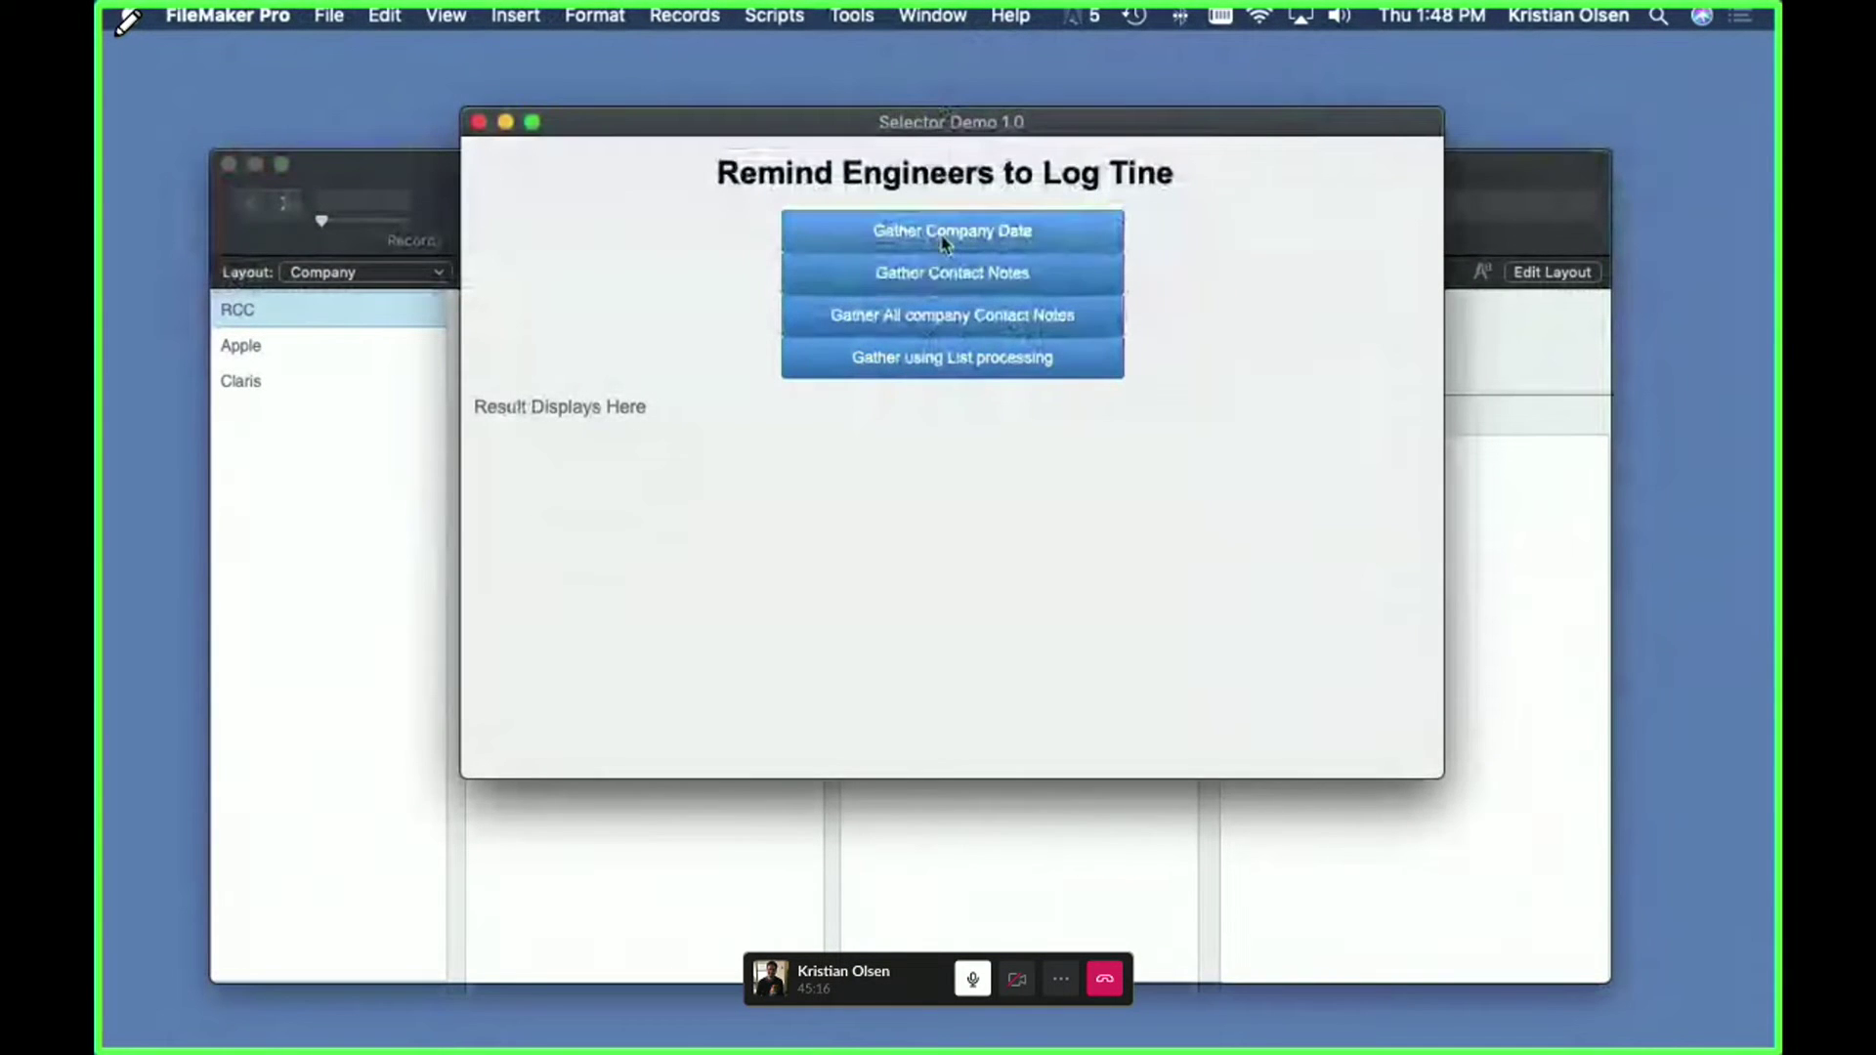
- Run Gather Company Data to show RCC and 'RCC Data Unique', then nudge the result window into place
click(943, 242)
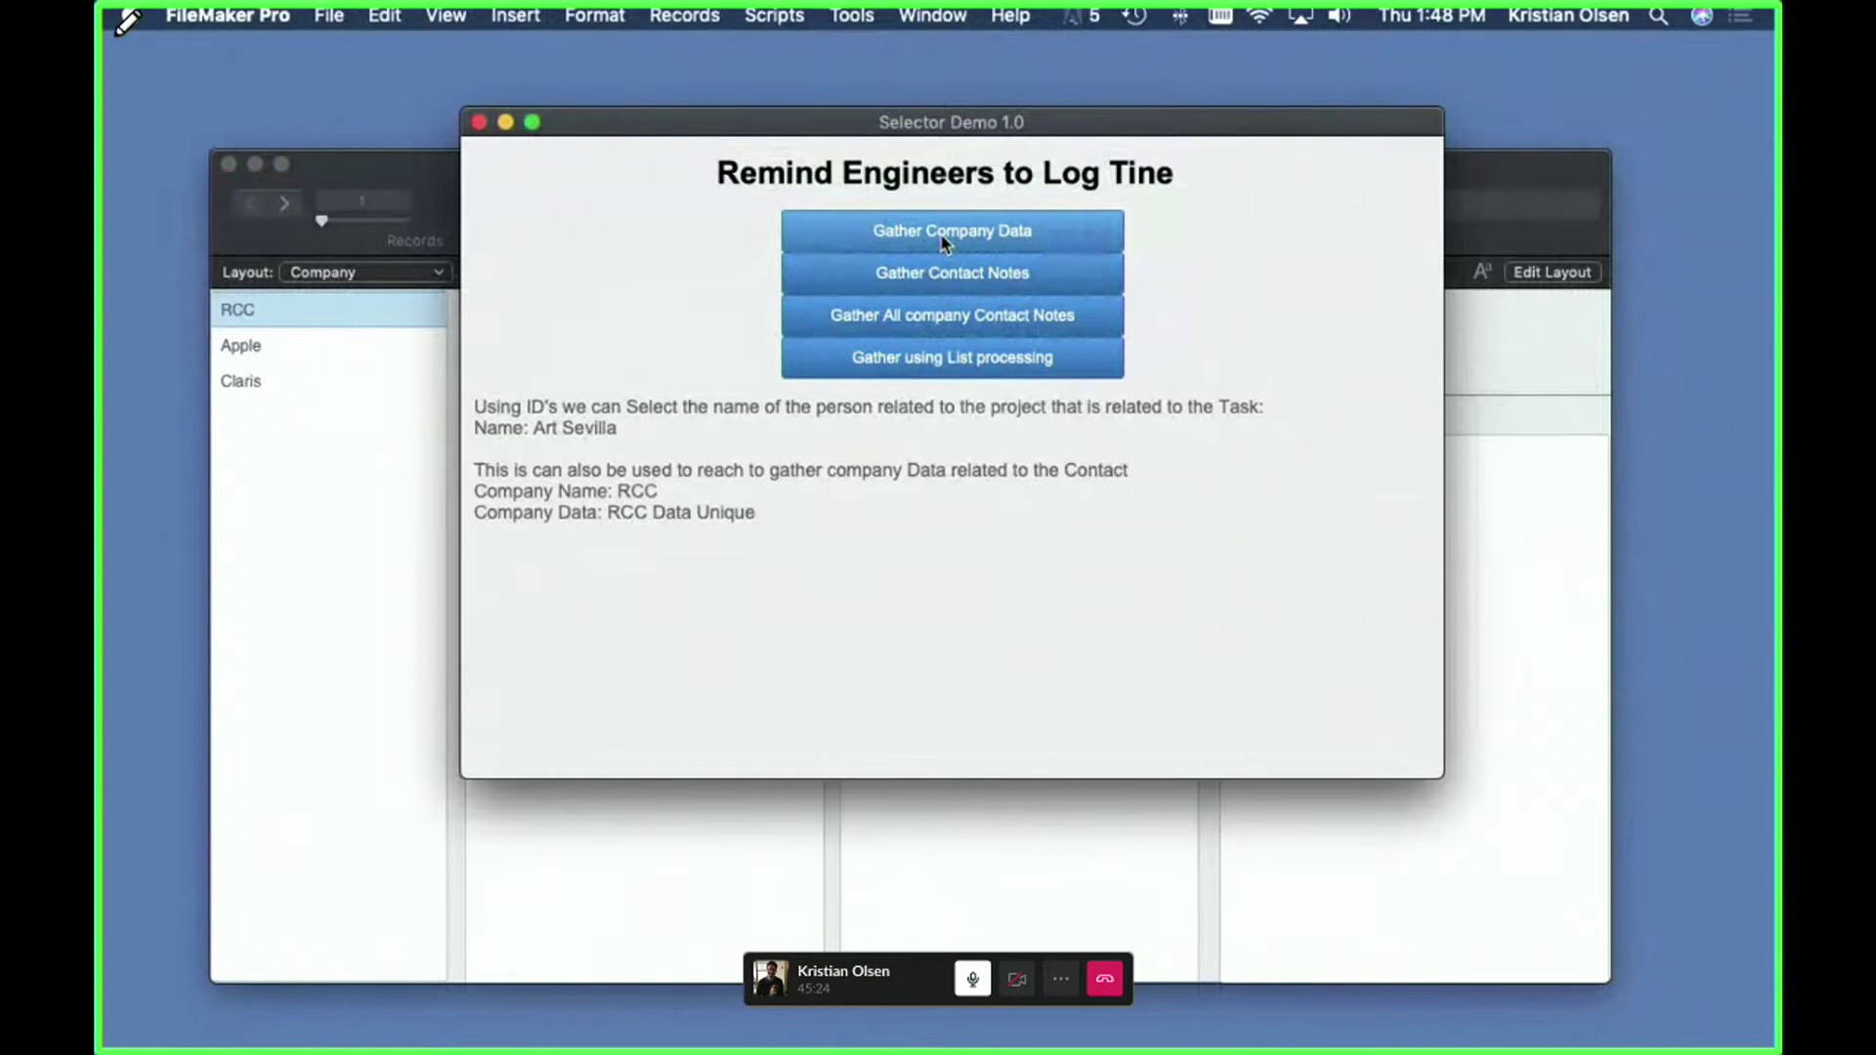
drag(1048, 132, 997, 126)
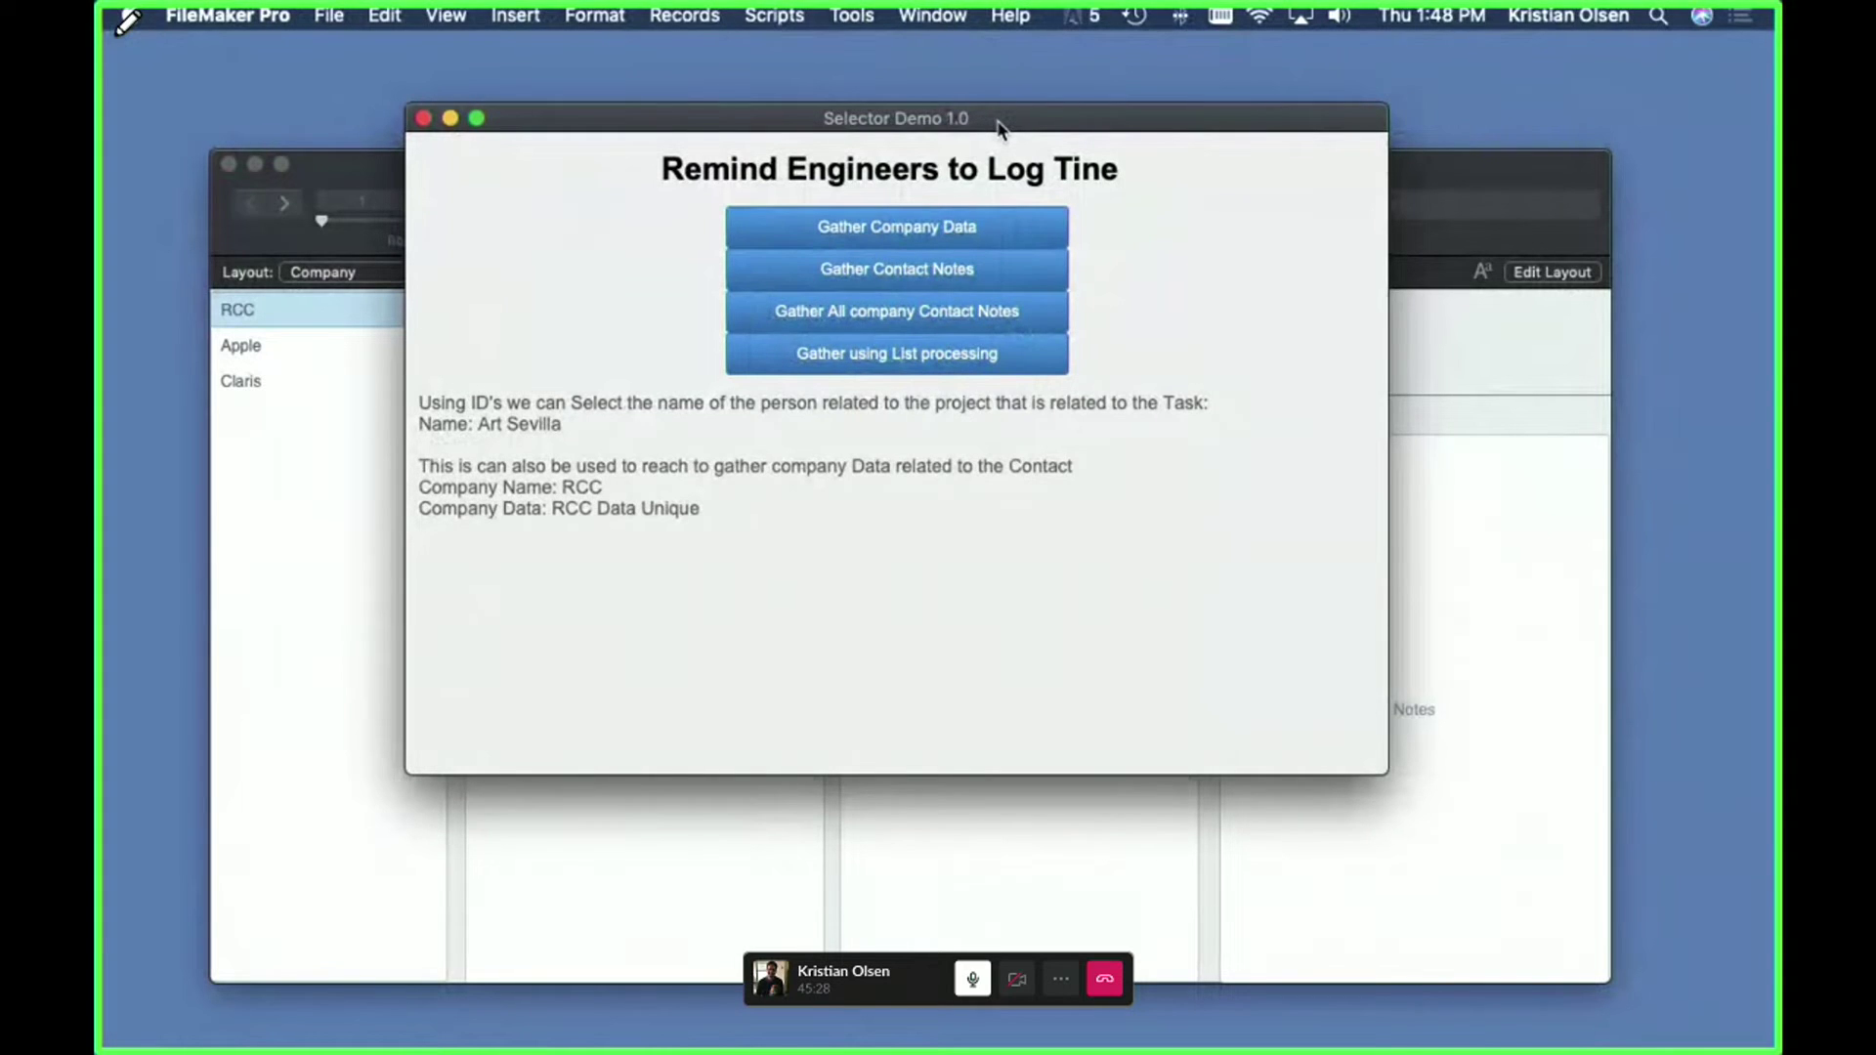
drag(1000, 128, 1023, 119)
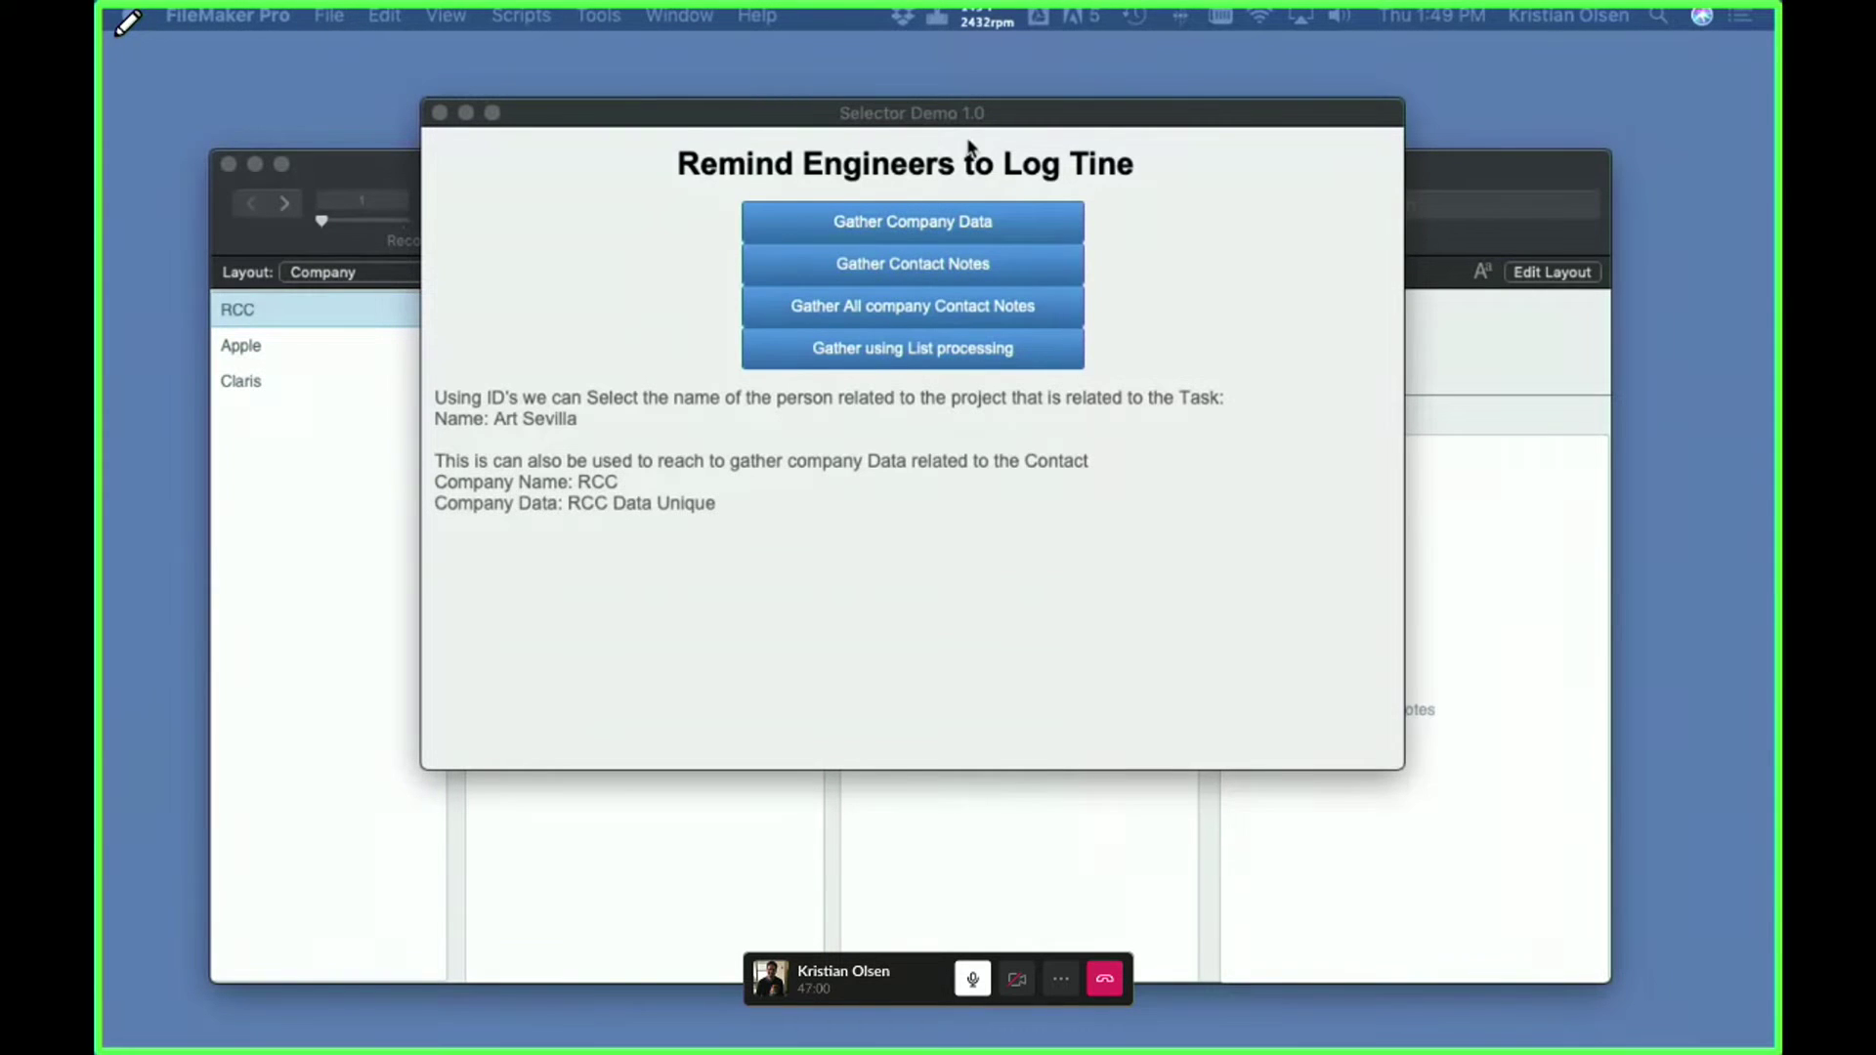
- Bring the result window forward and open Gather_Company_Data in Script Workspace
click(1445, 176)
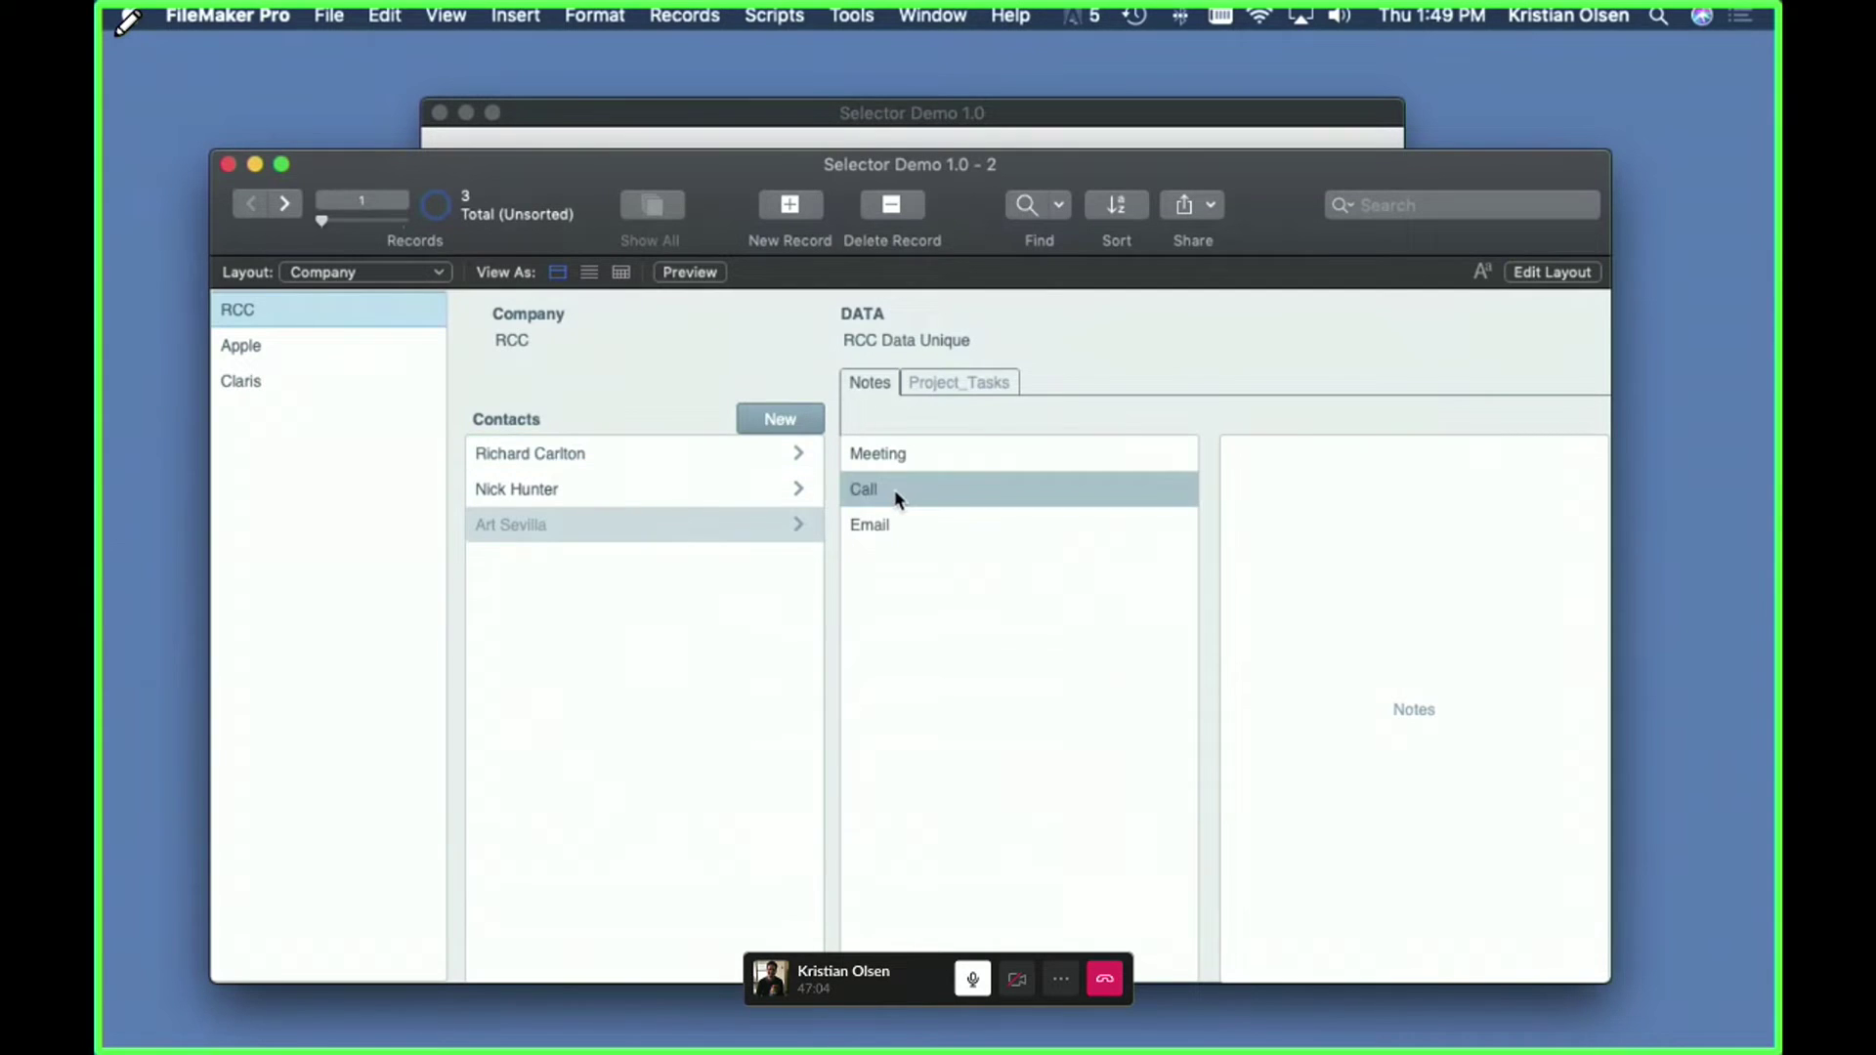
click(811, 116)
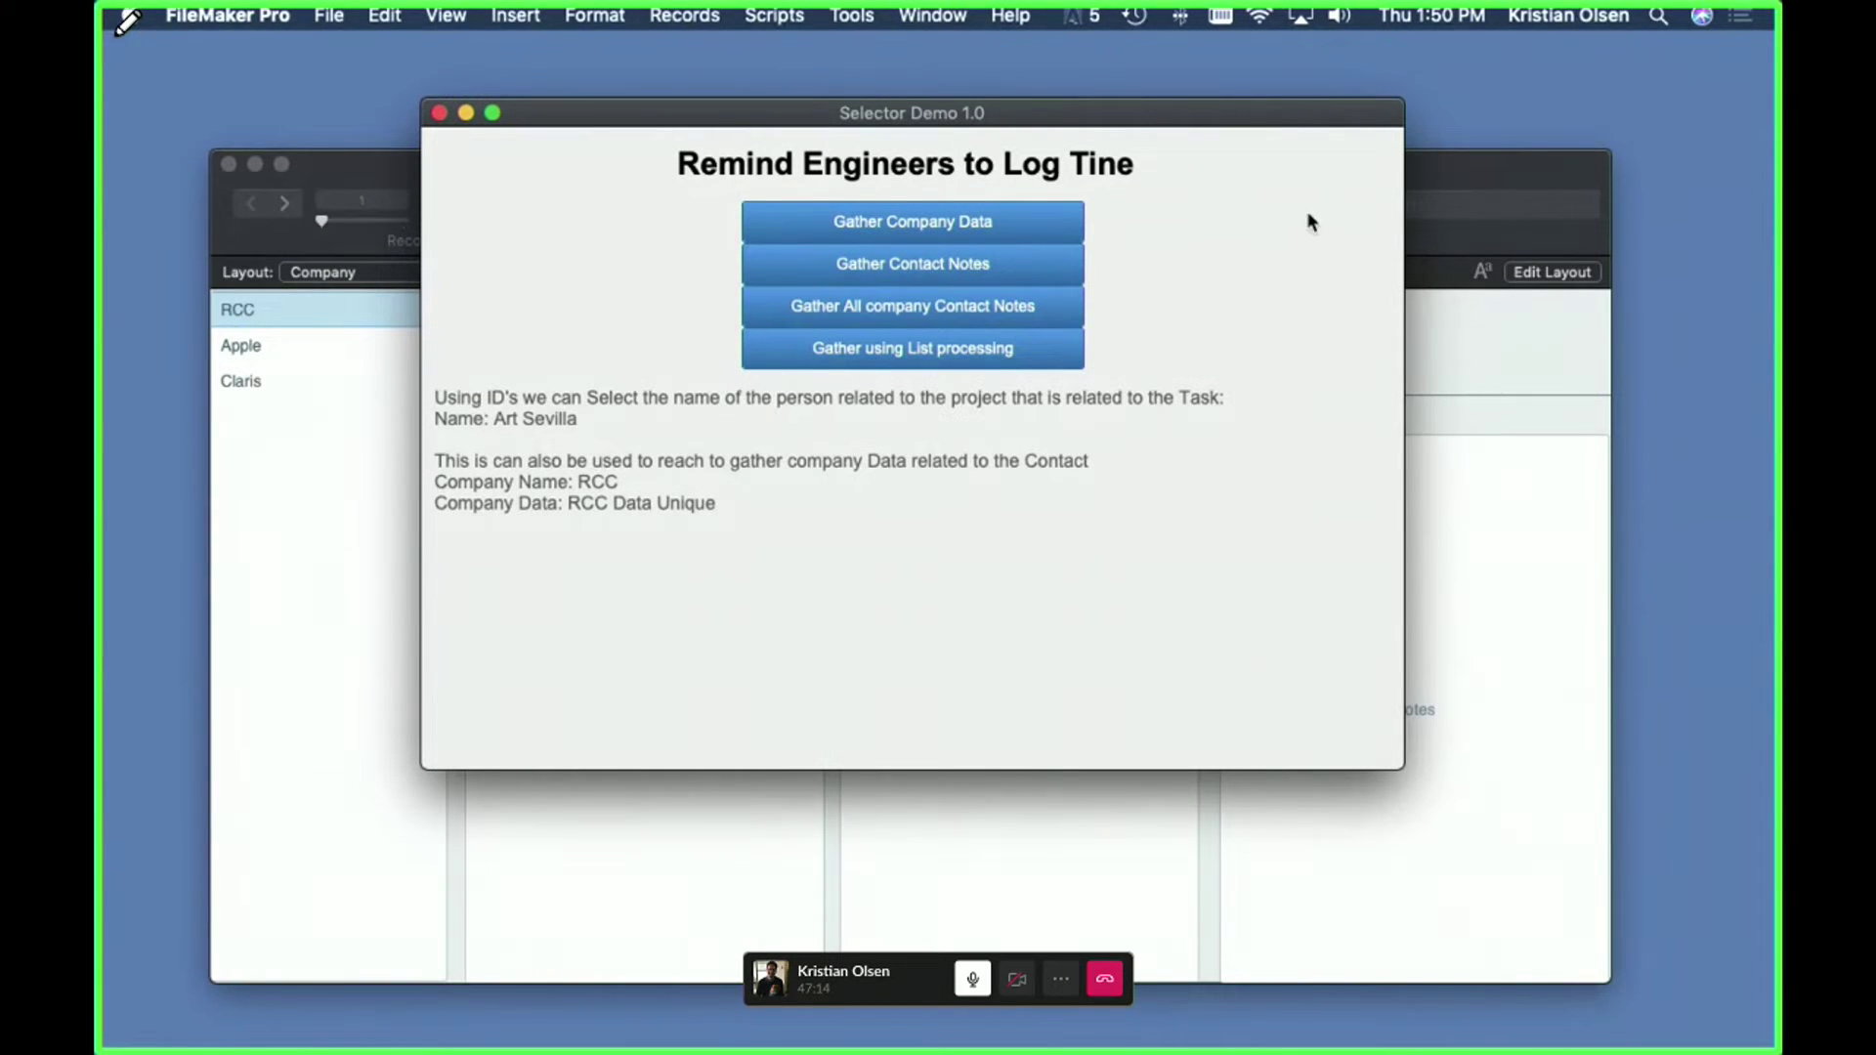
key(super+shift+s)
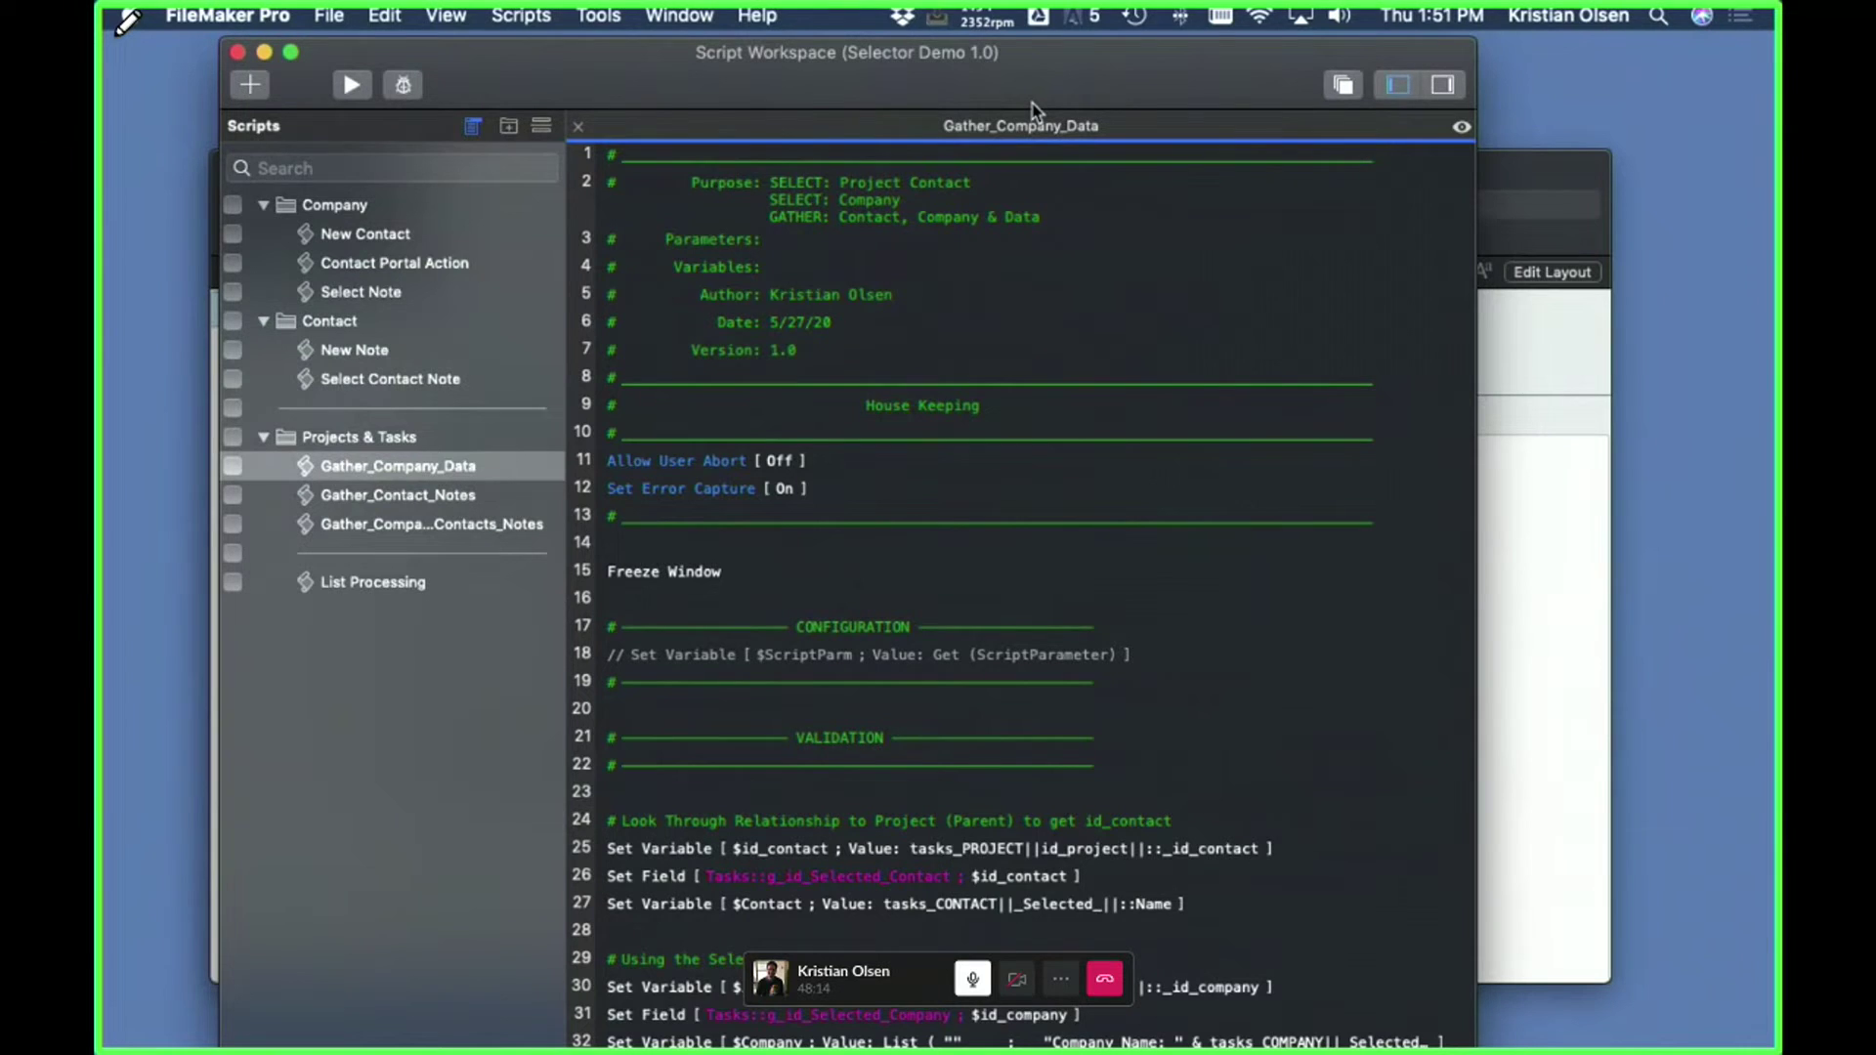
drag(1033, 103, 1037, 97)
click(996, 193)
shift+click(815, 750)
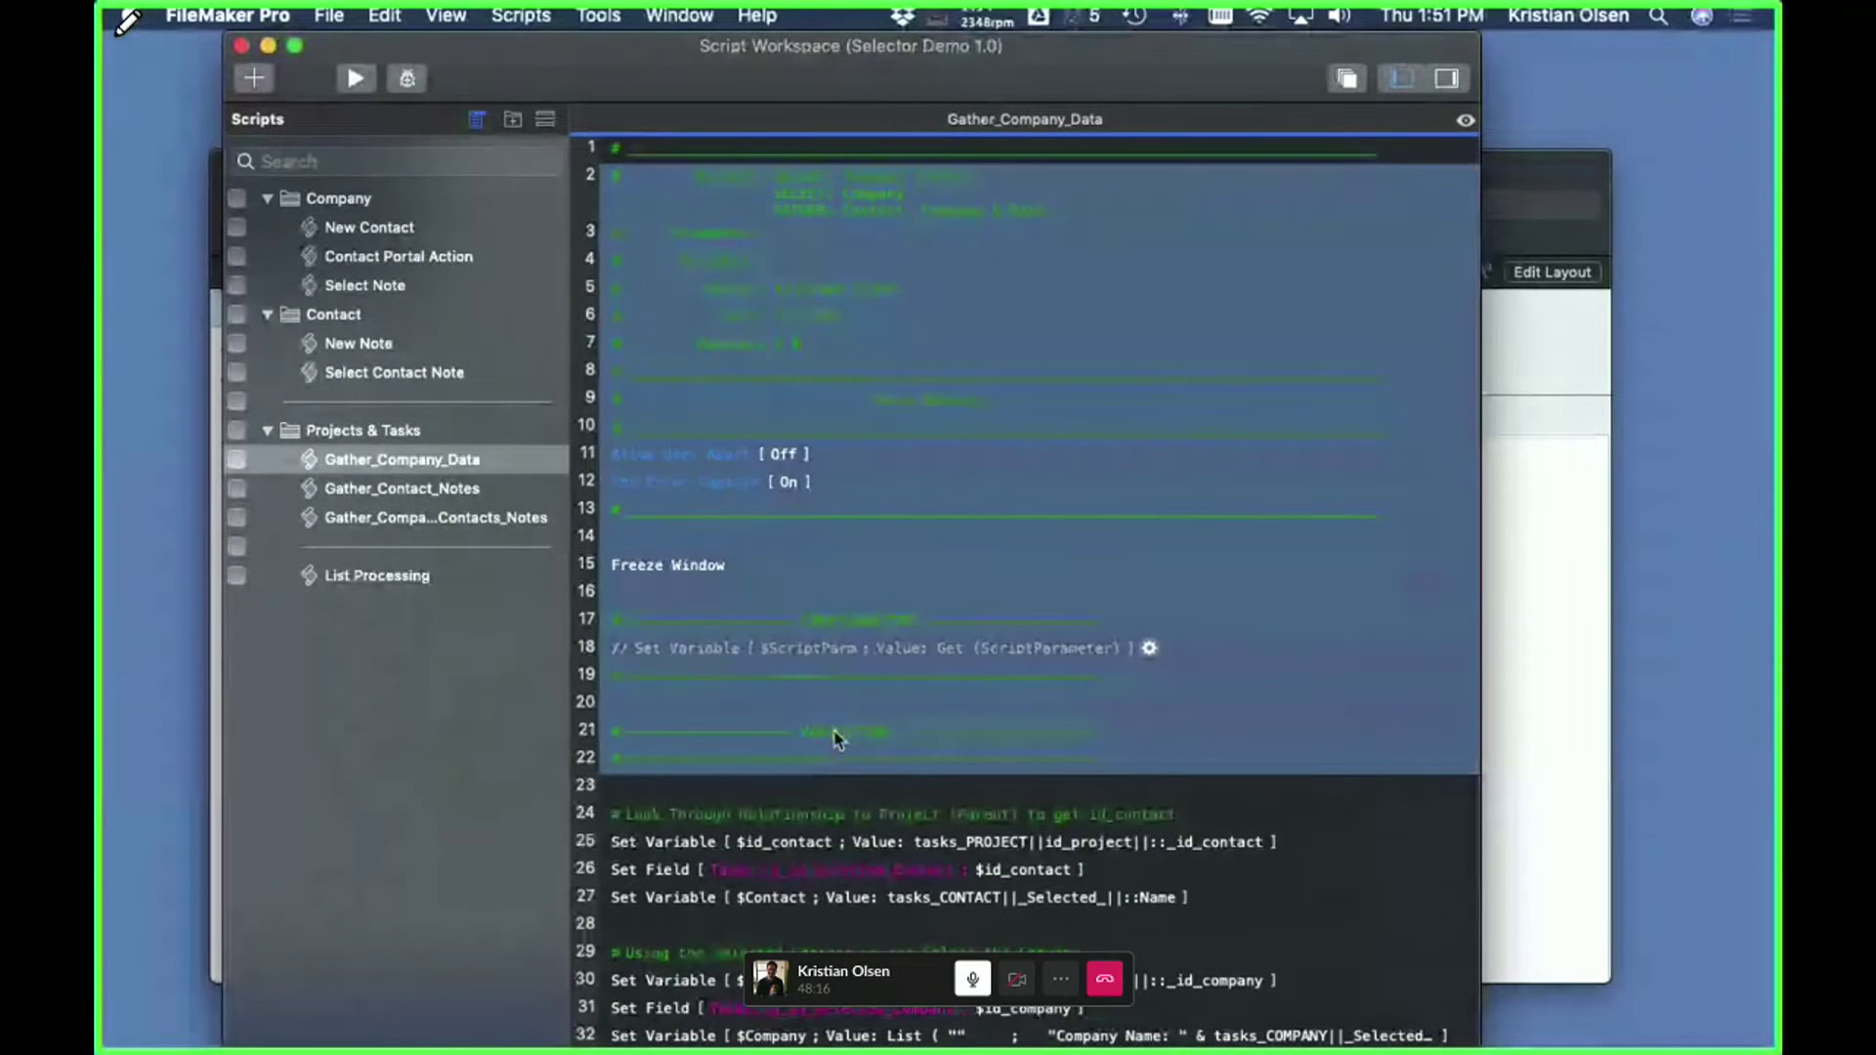
click(1307, 734)
click(860, 156)
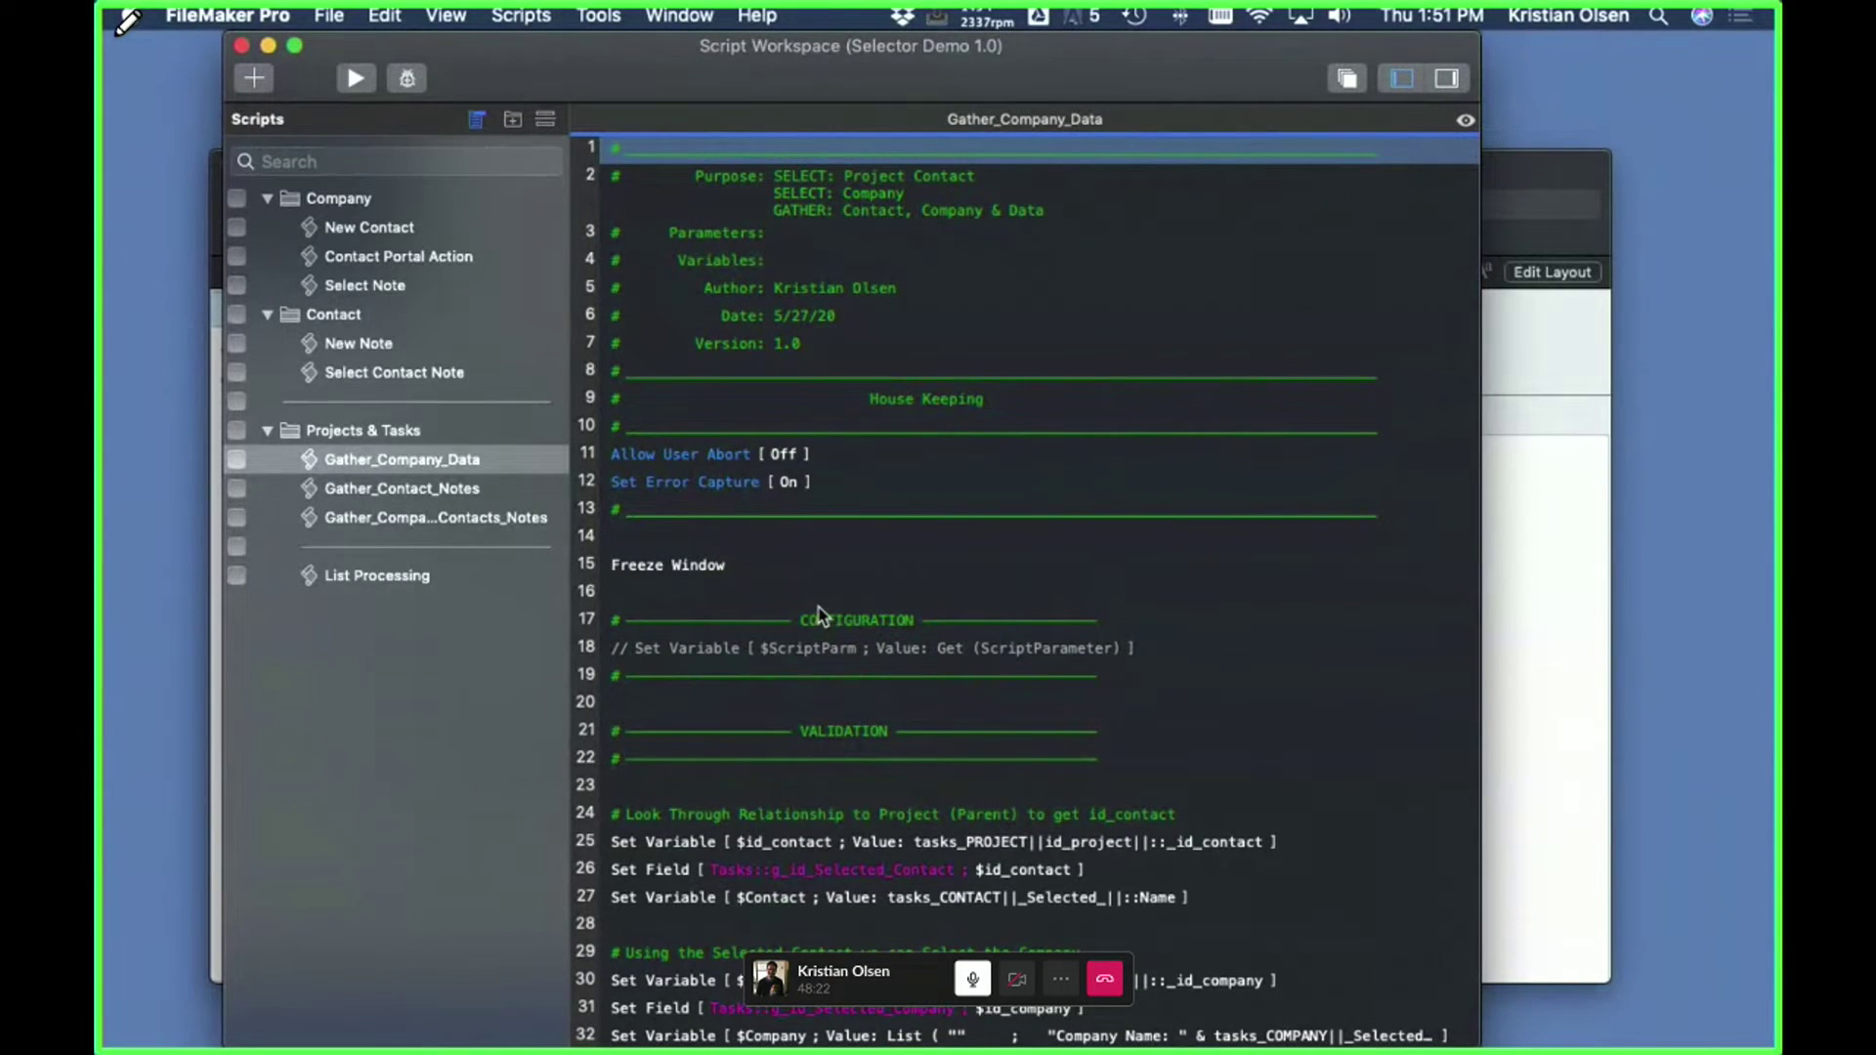
shift+click(749, 760)
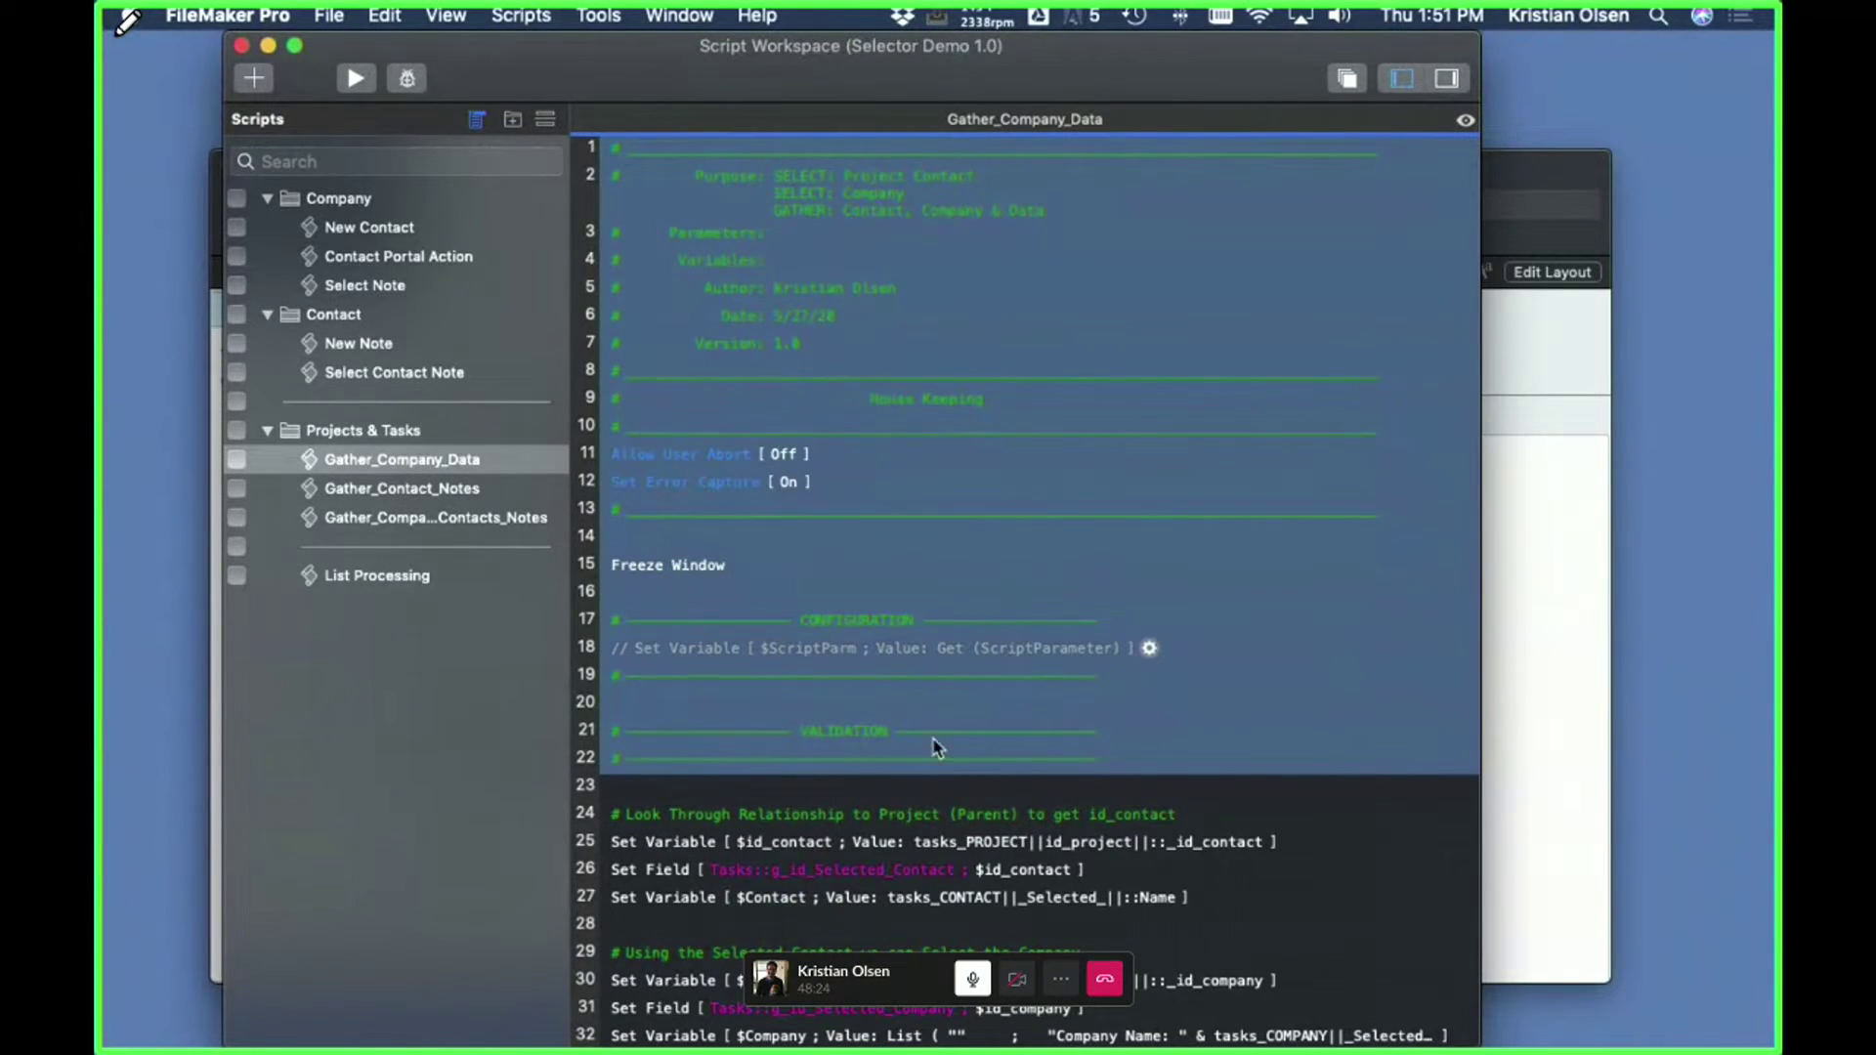
click(957, 791)
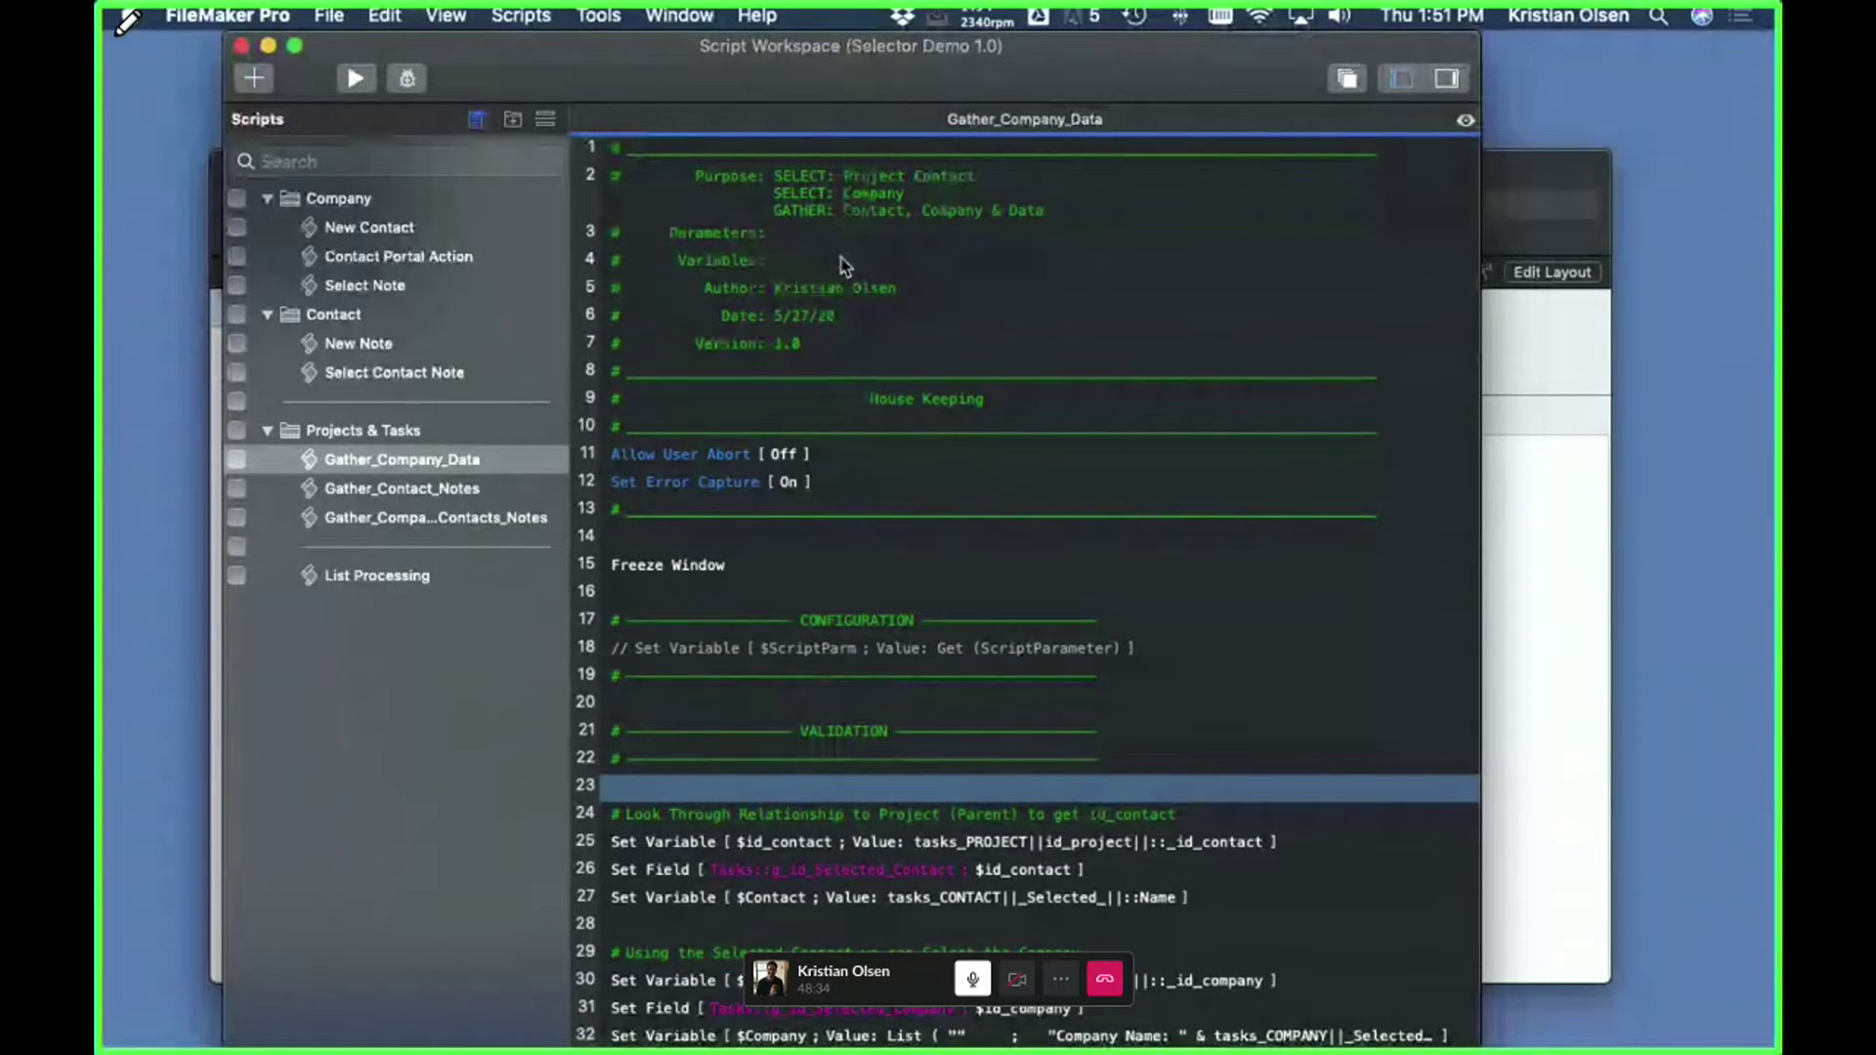
click(899, 566)
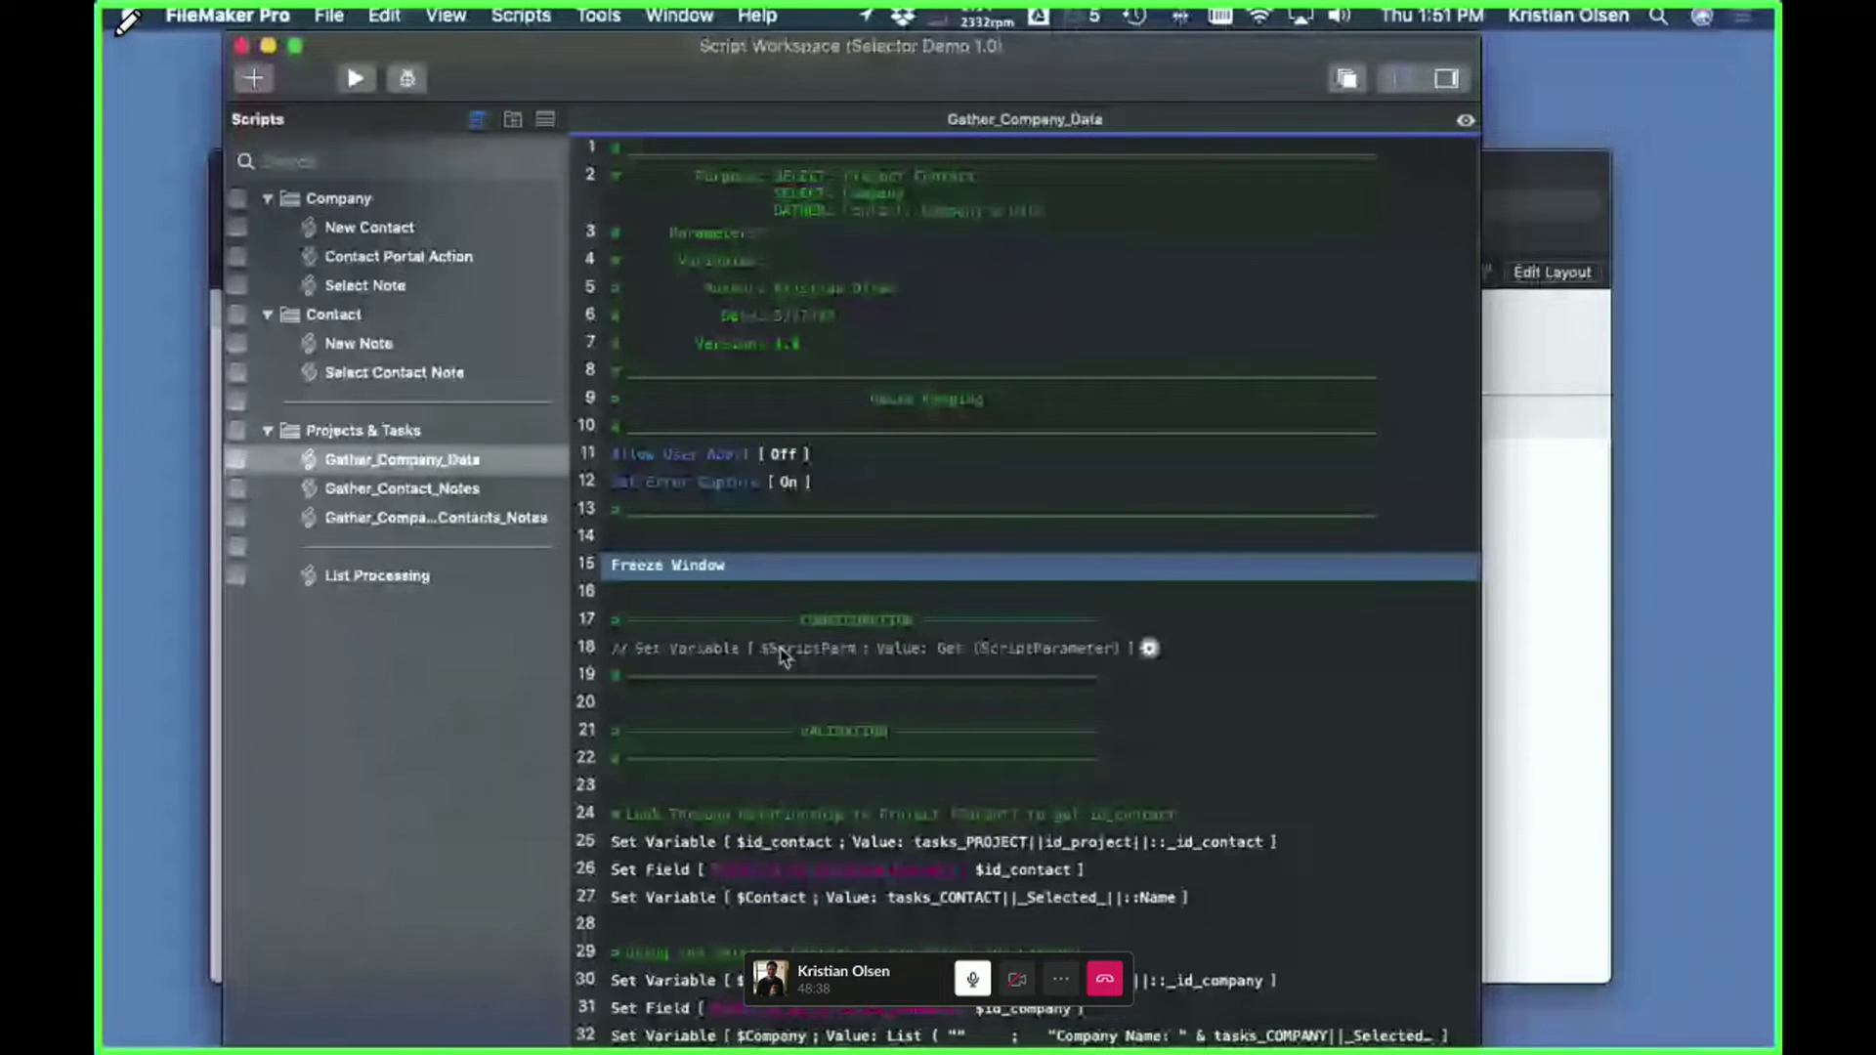
click(808, 183)
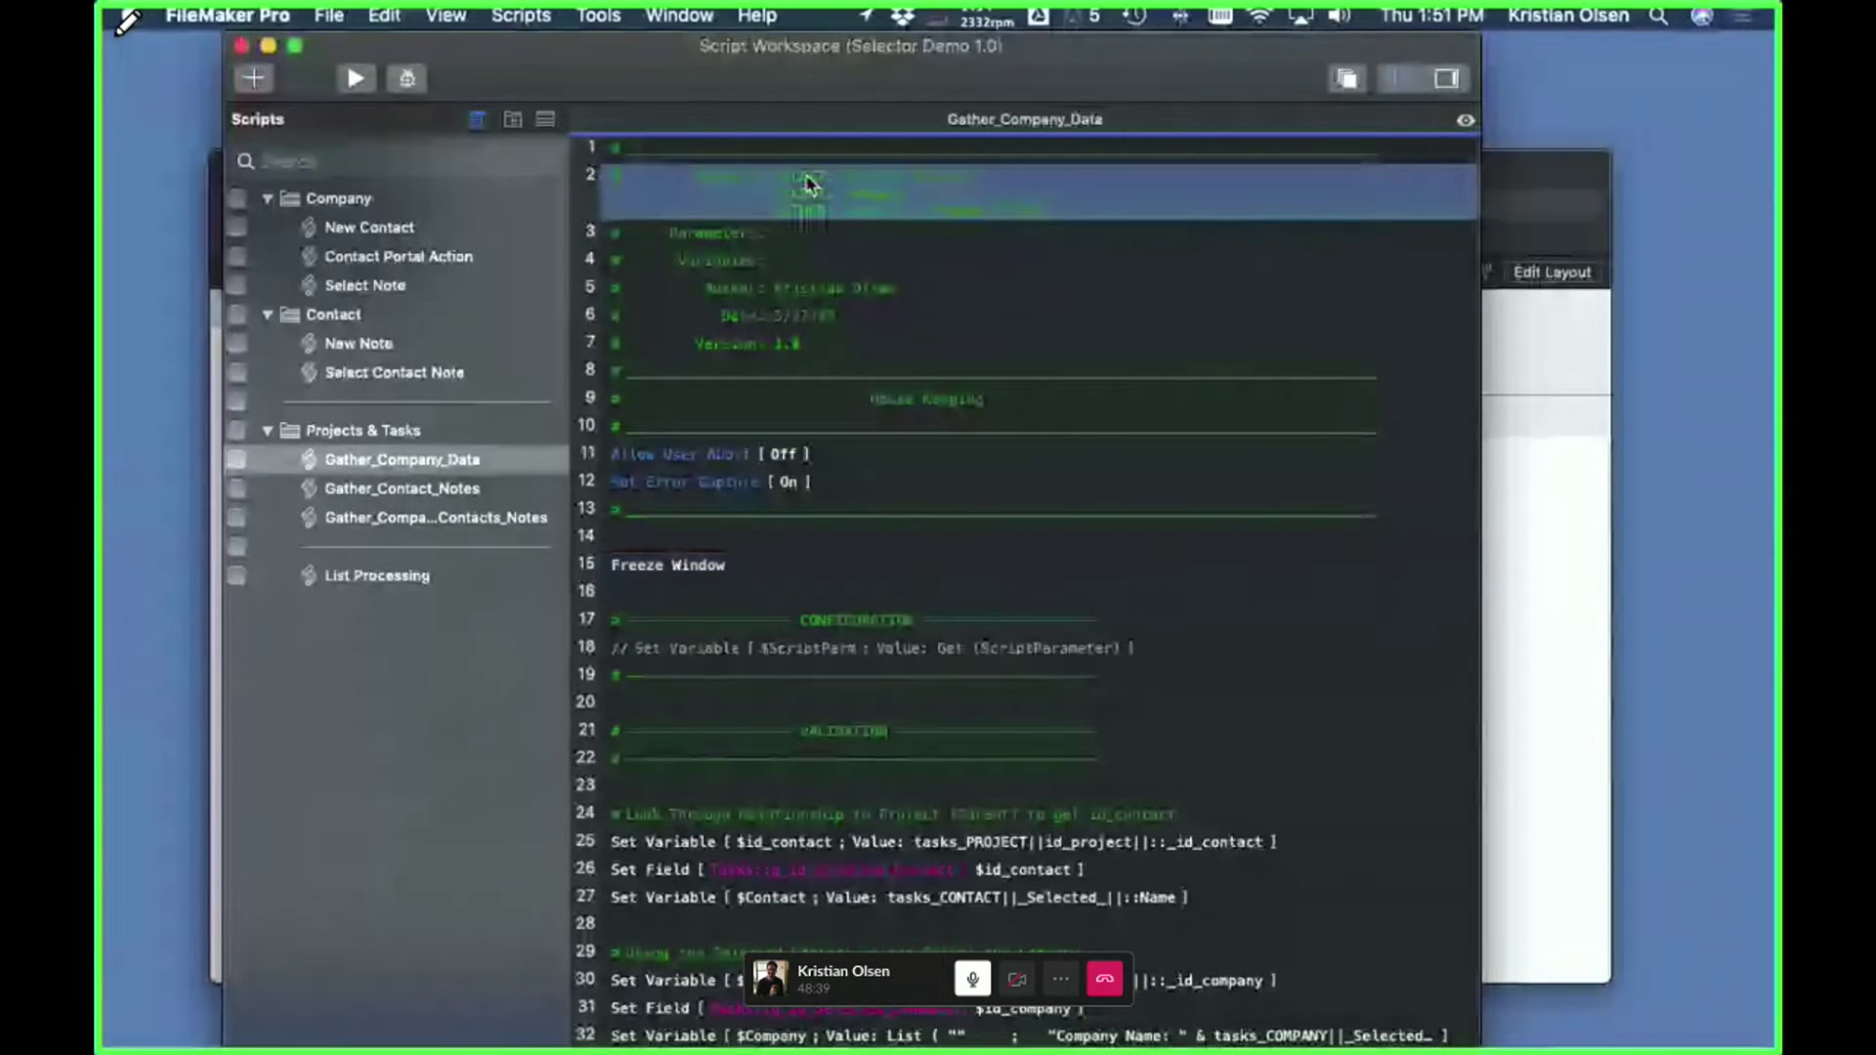
click(802, 239)
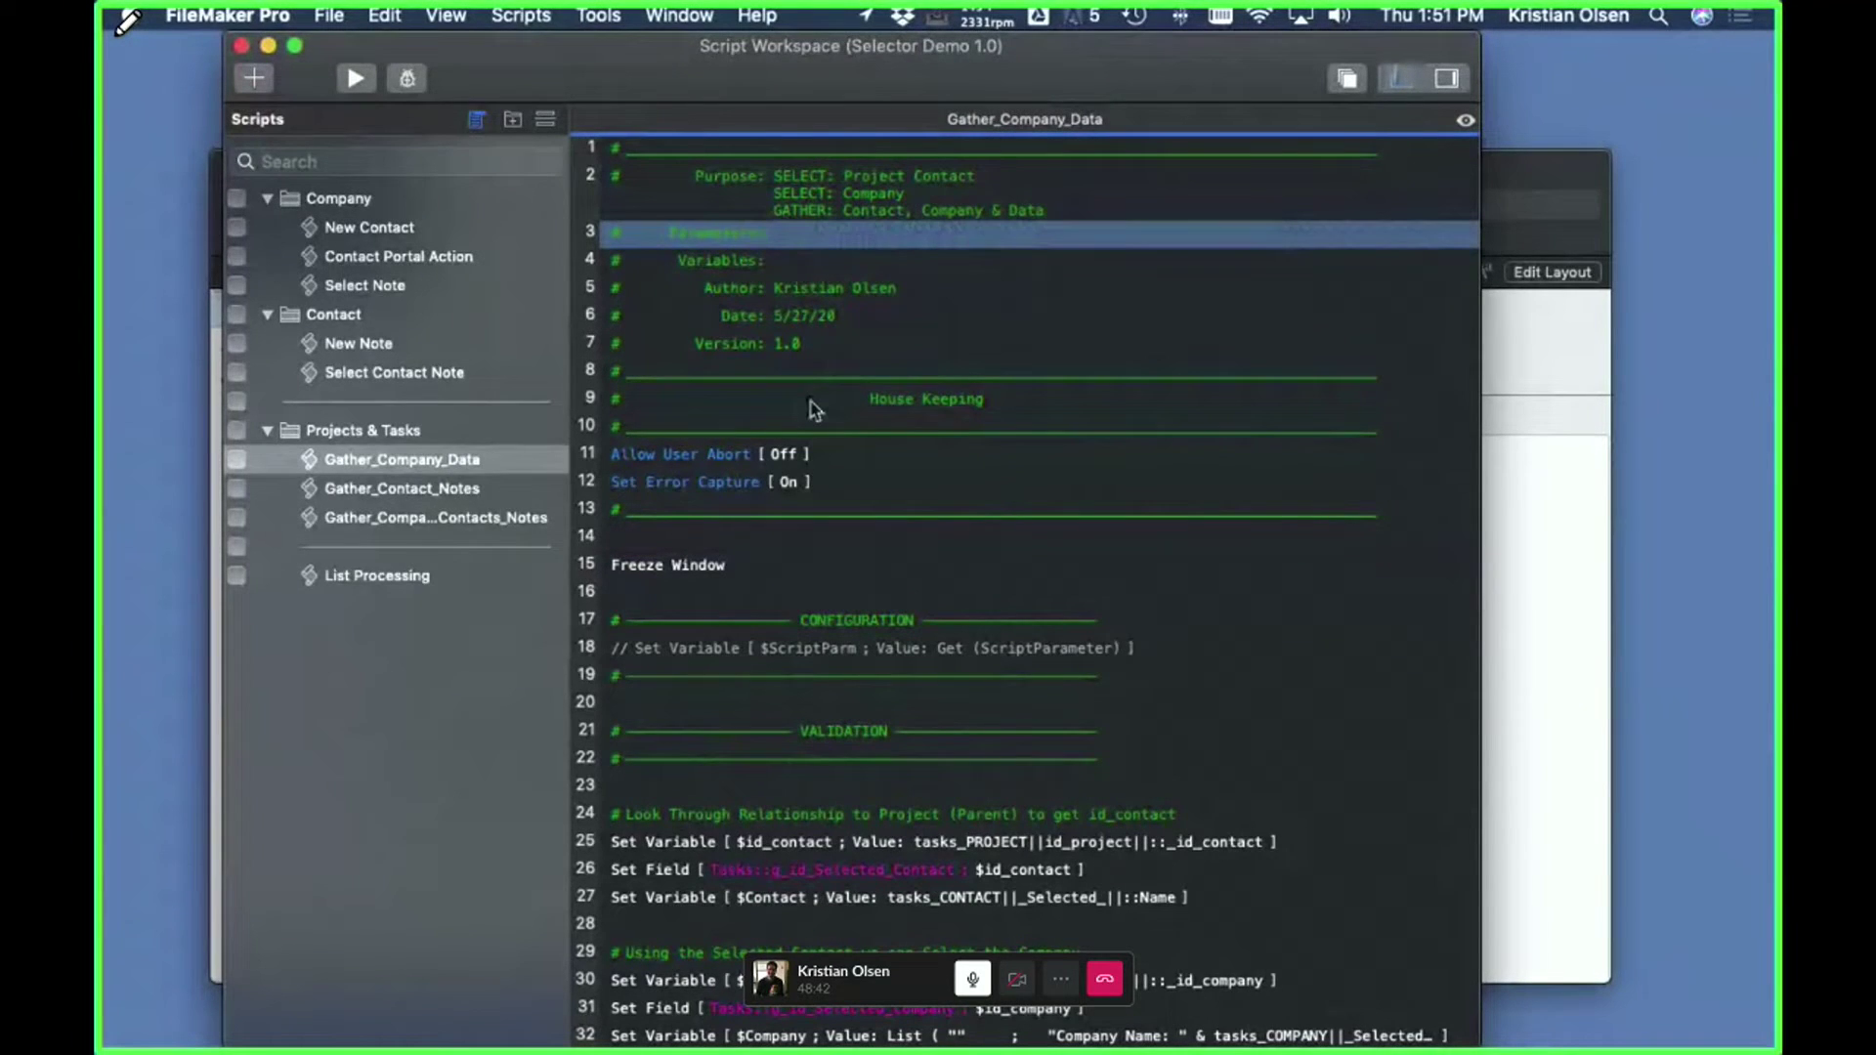
click(840, 619)
shift+click(812, 754)
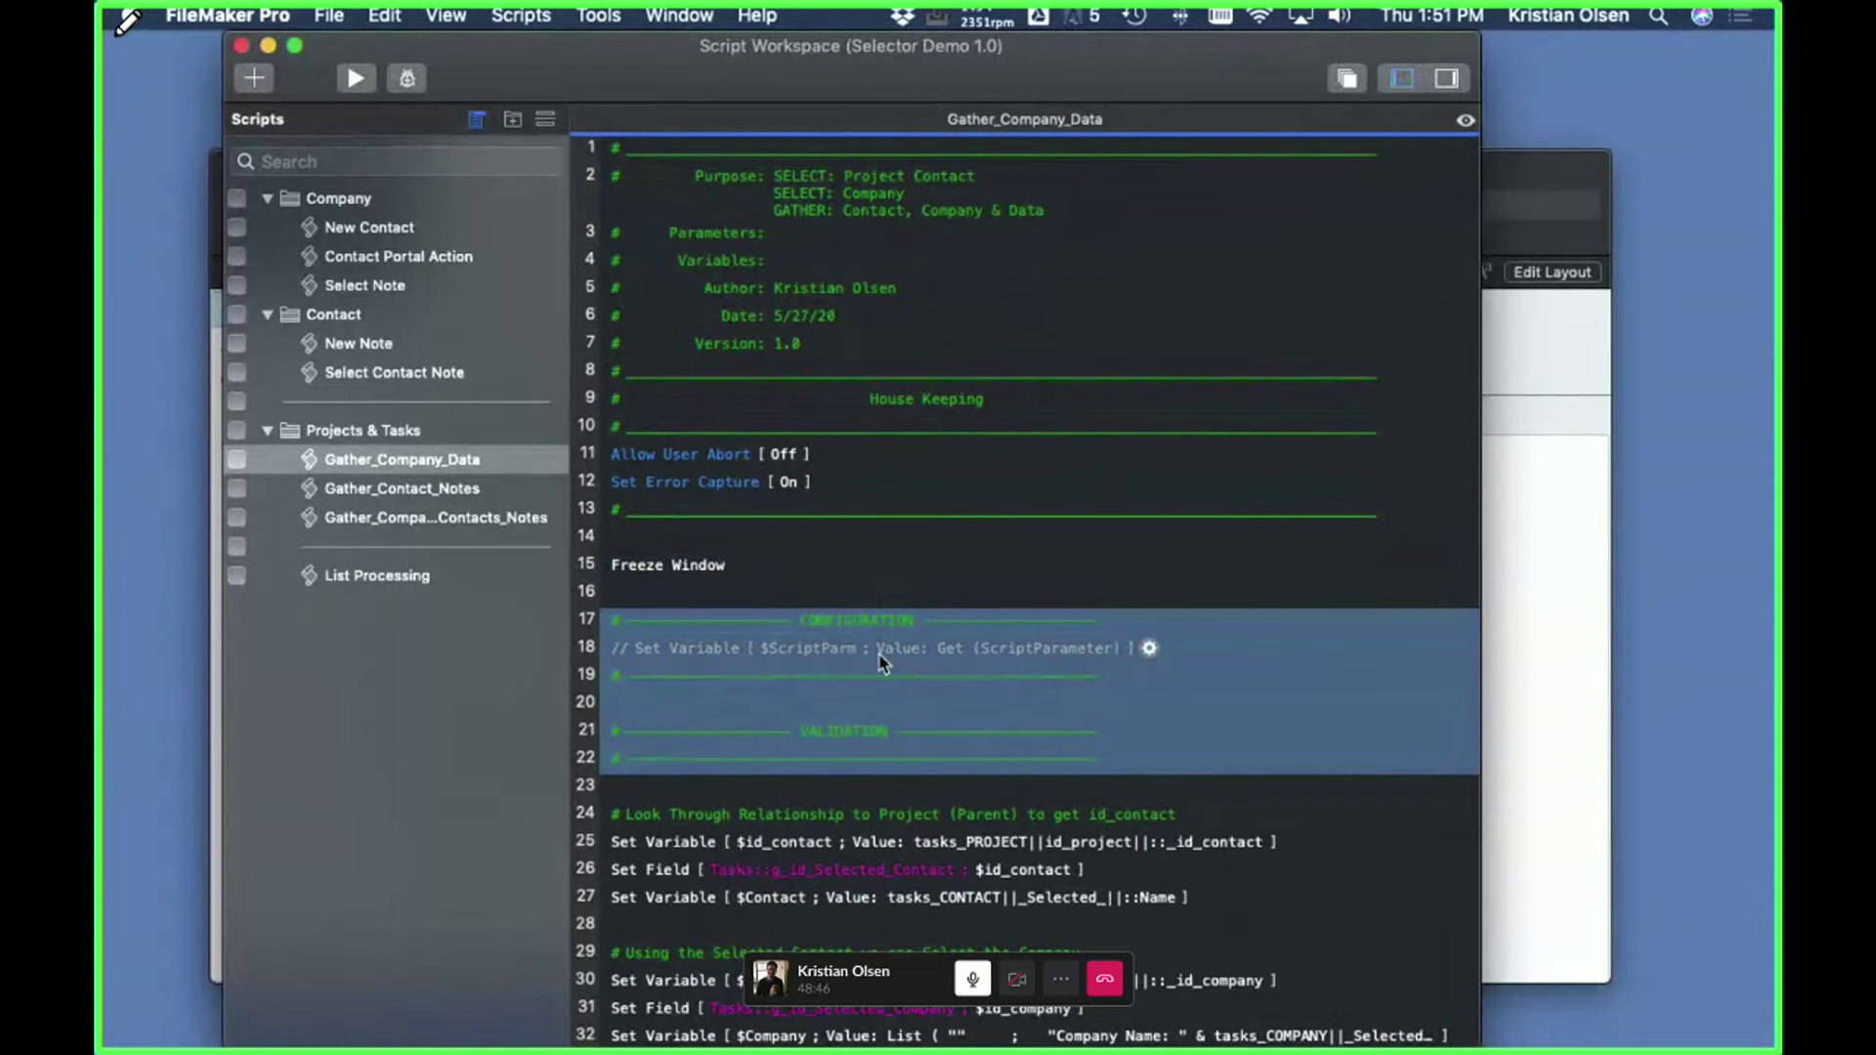
scroll(882, 662, down, 5)
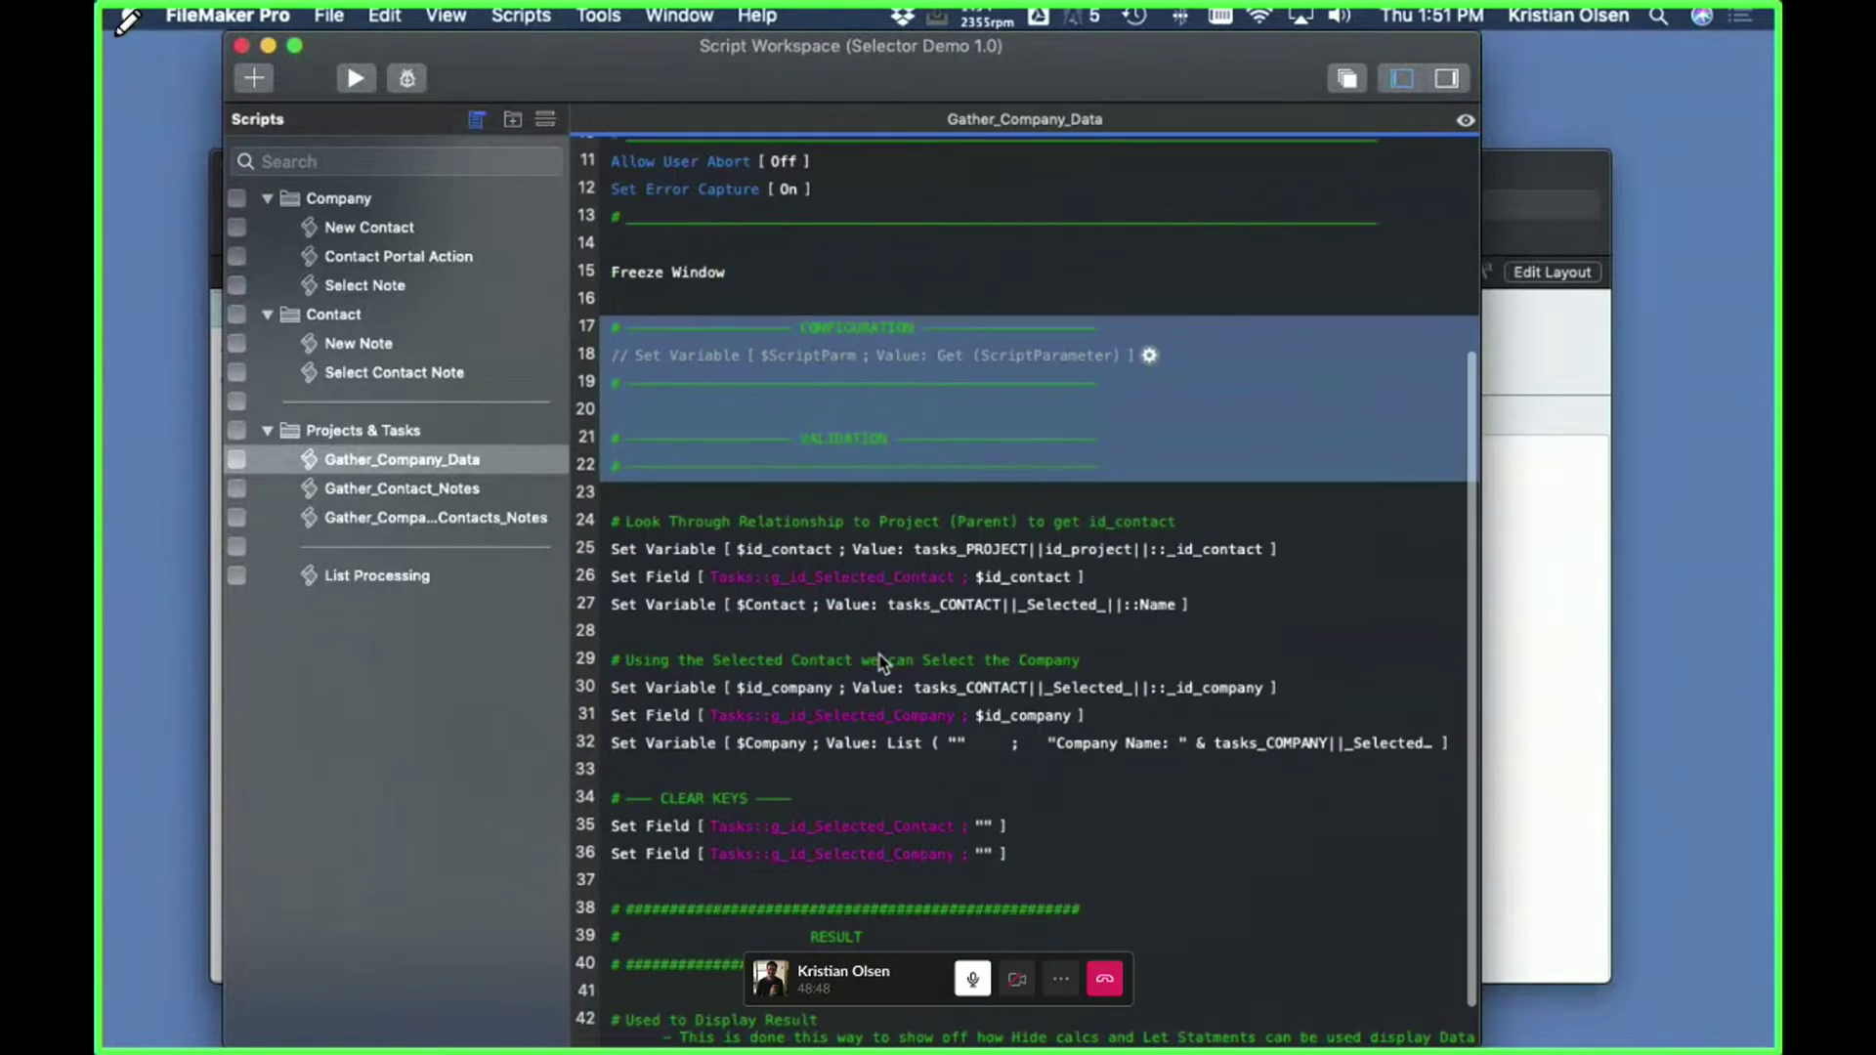
scroll(882, 662, down, 2)
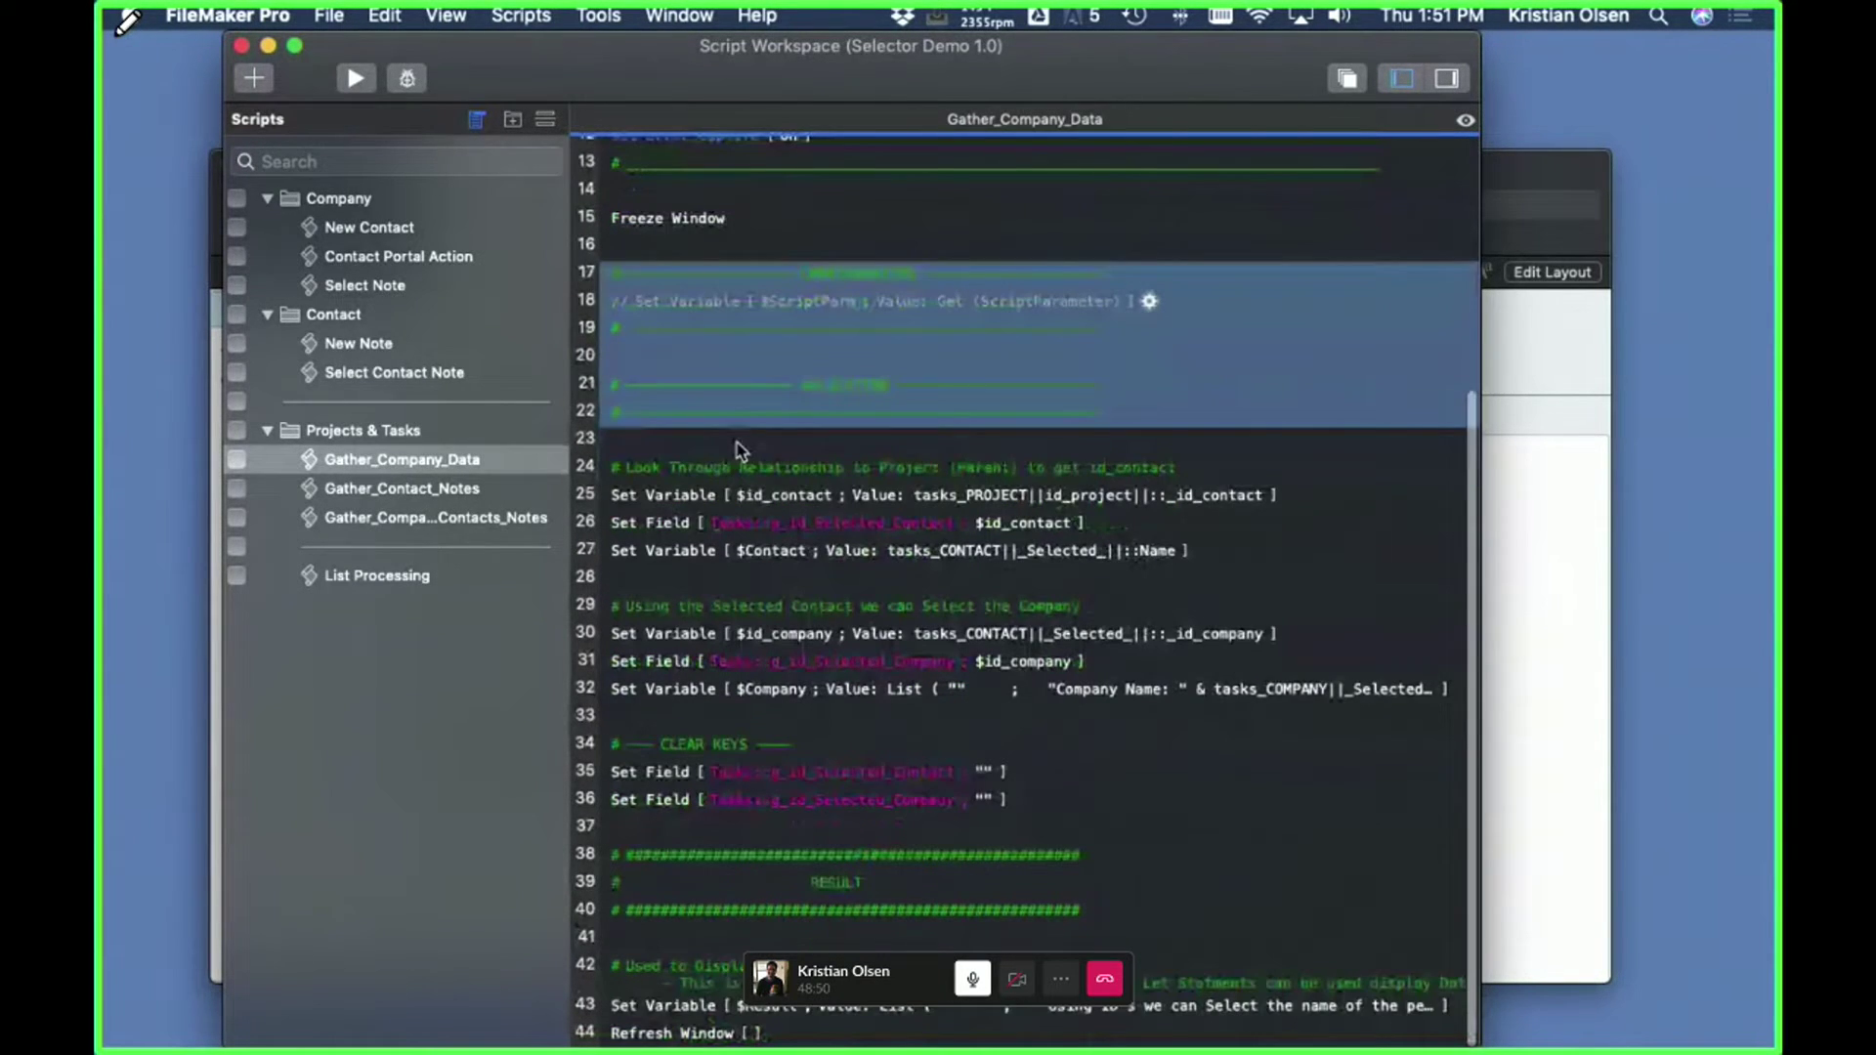
click(749, 445)
key(ctrl+Up)
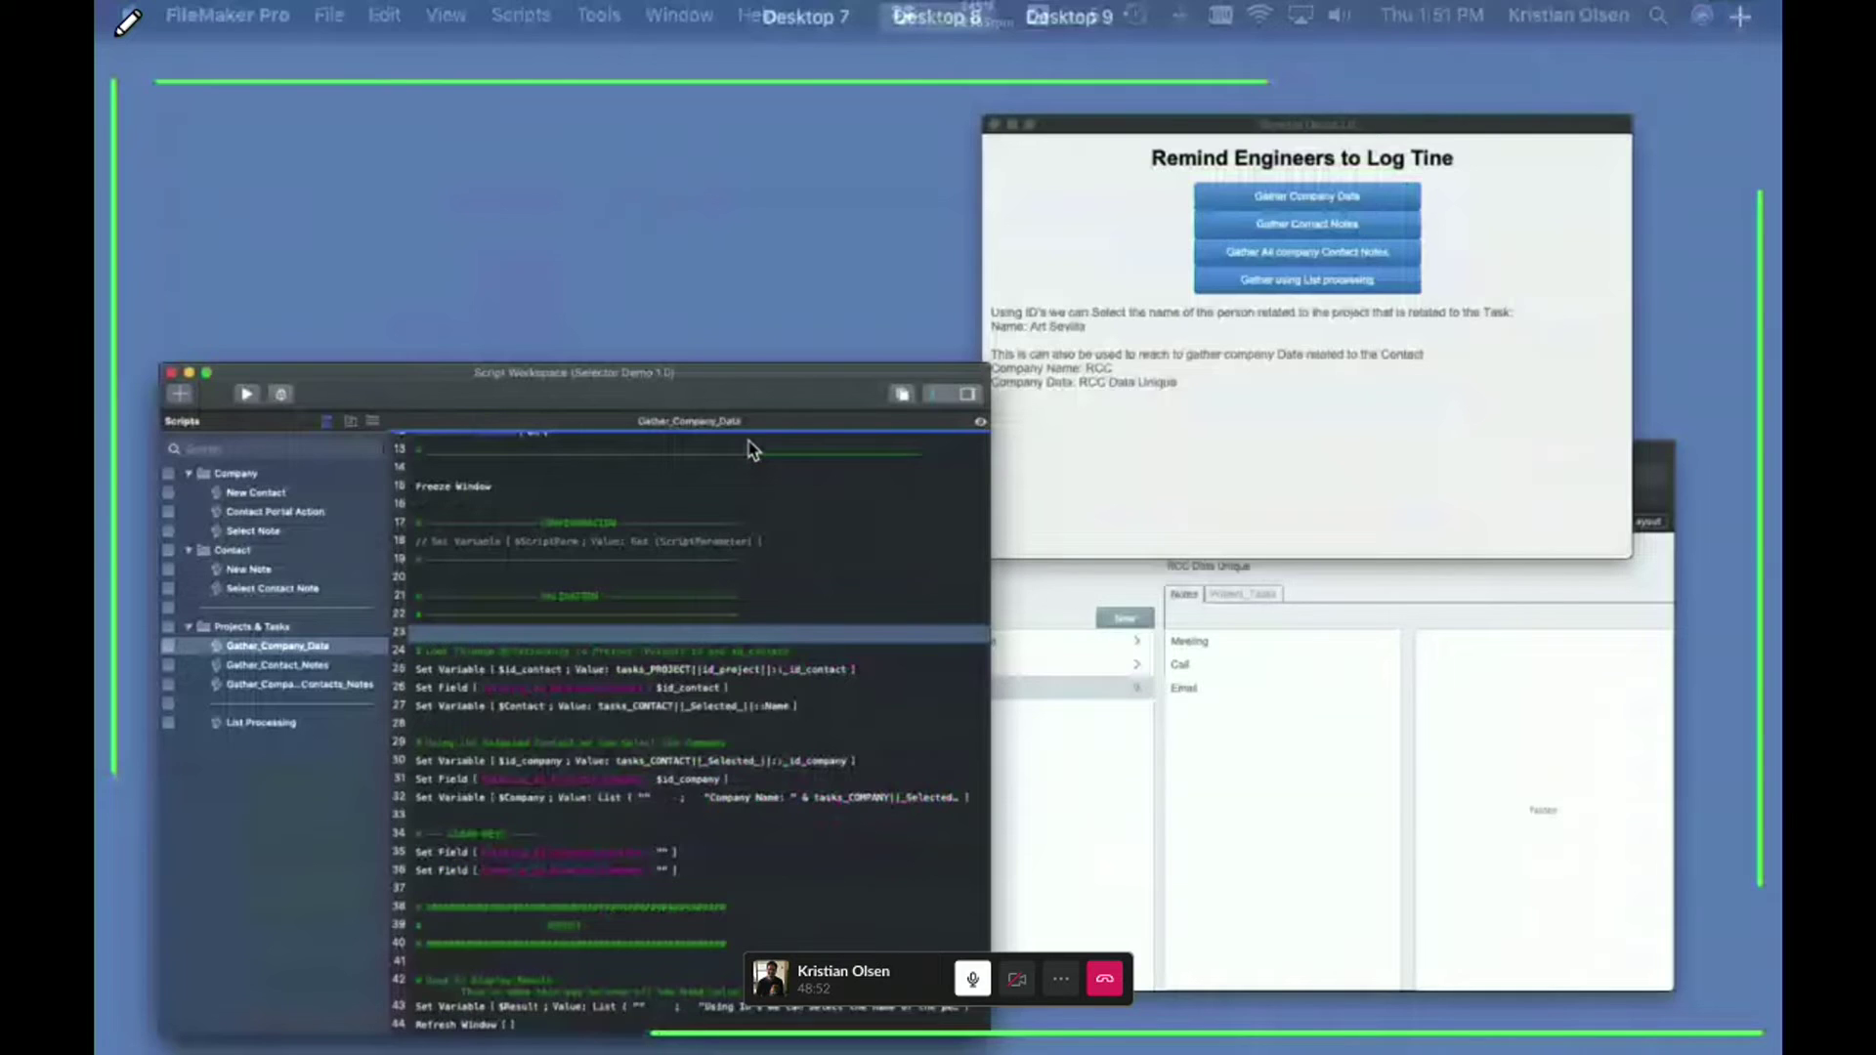
- In the Selector Demo window, gather contact notes, view the Call note, then show project tasks
click(1335, 389)
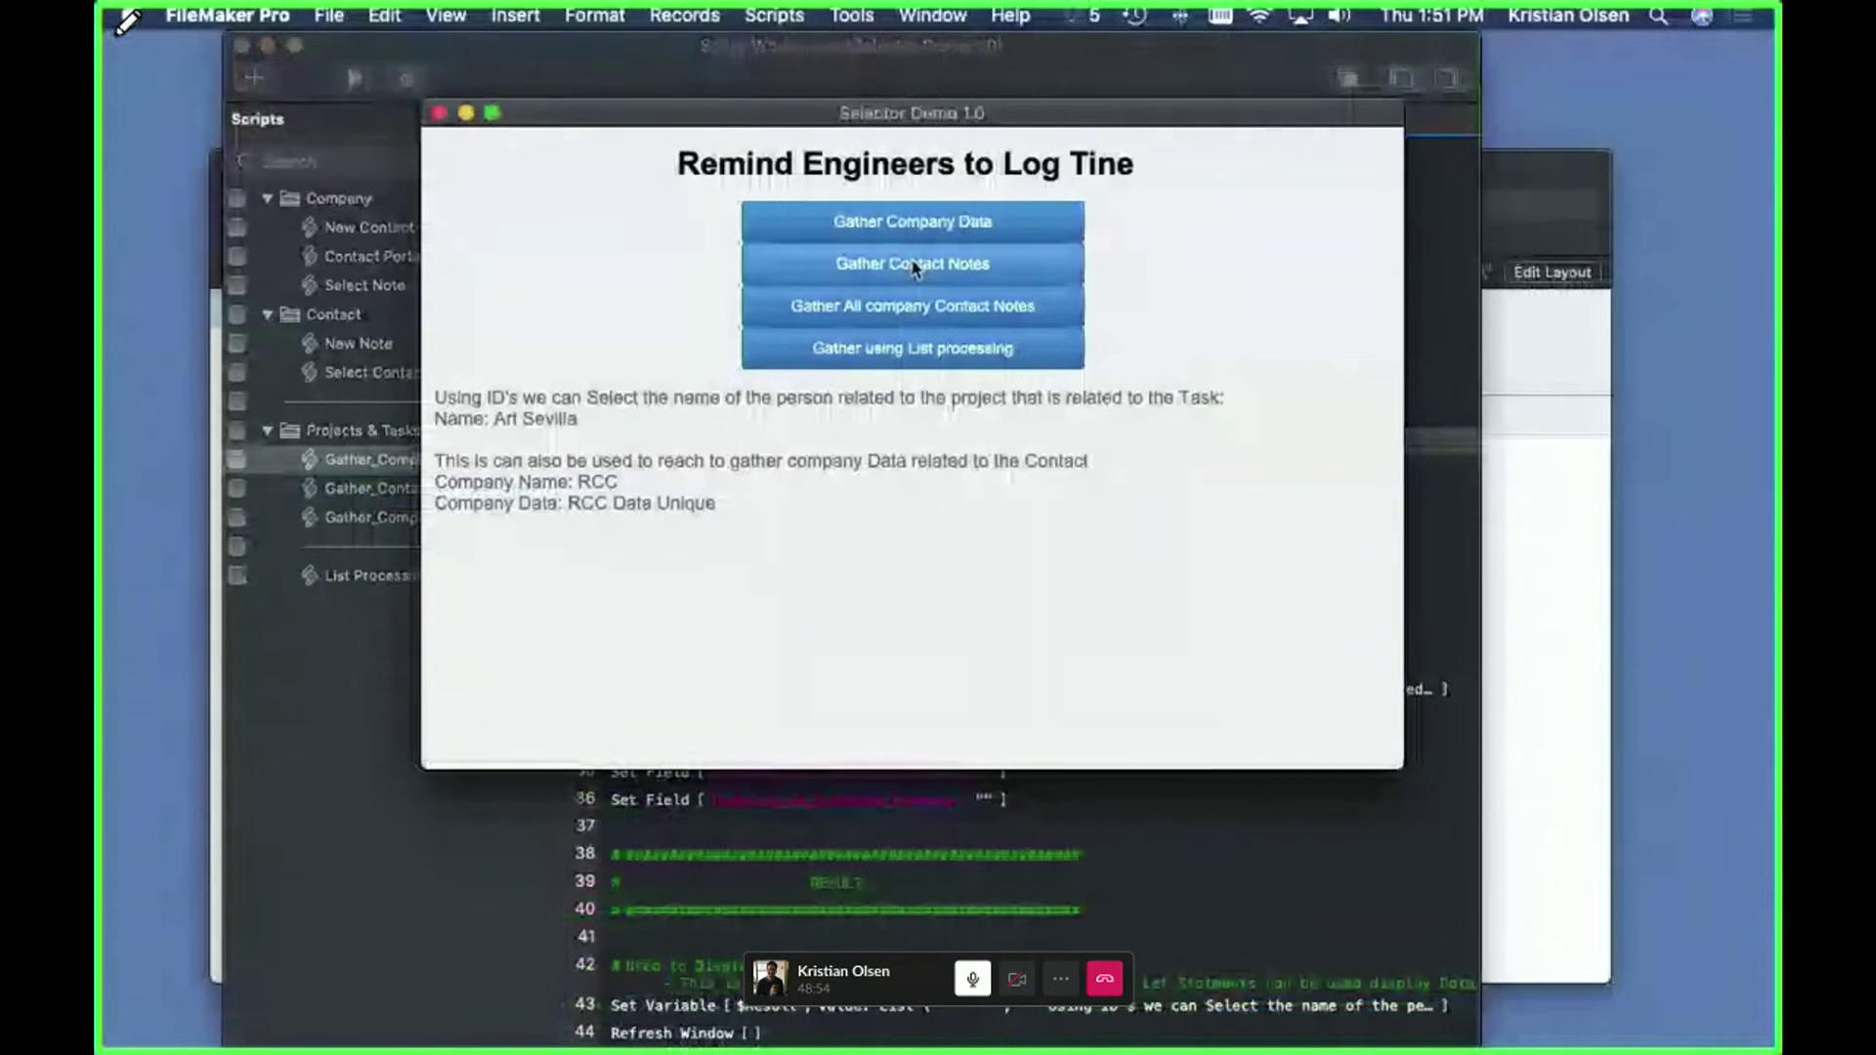
click(853, 272)
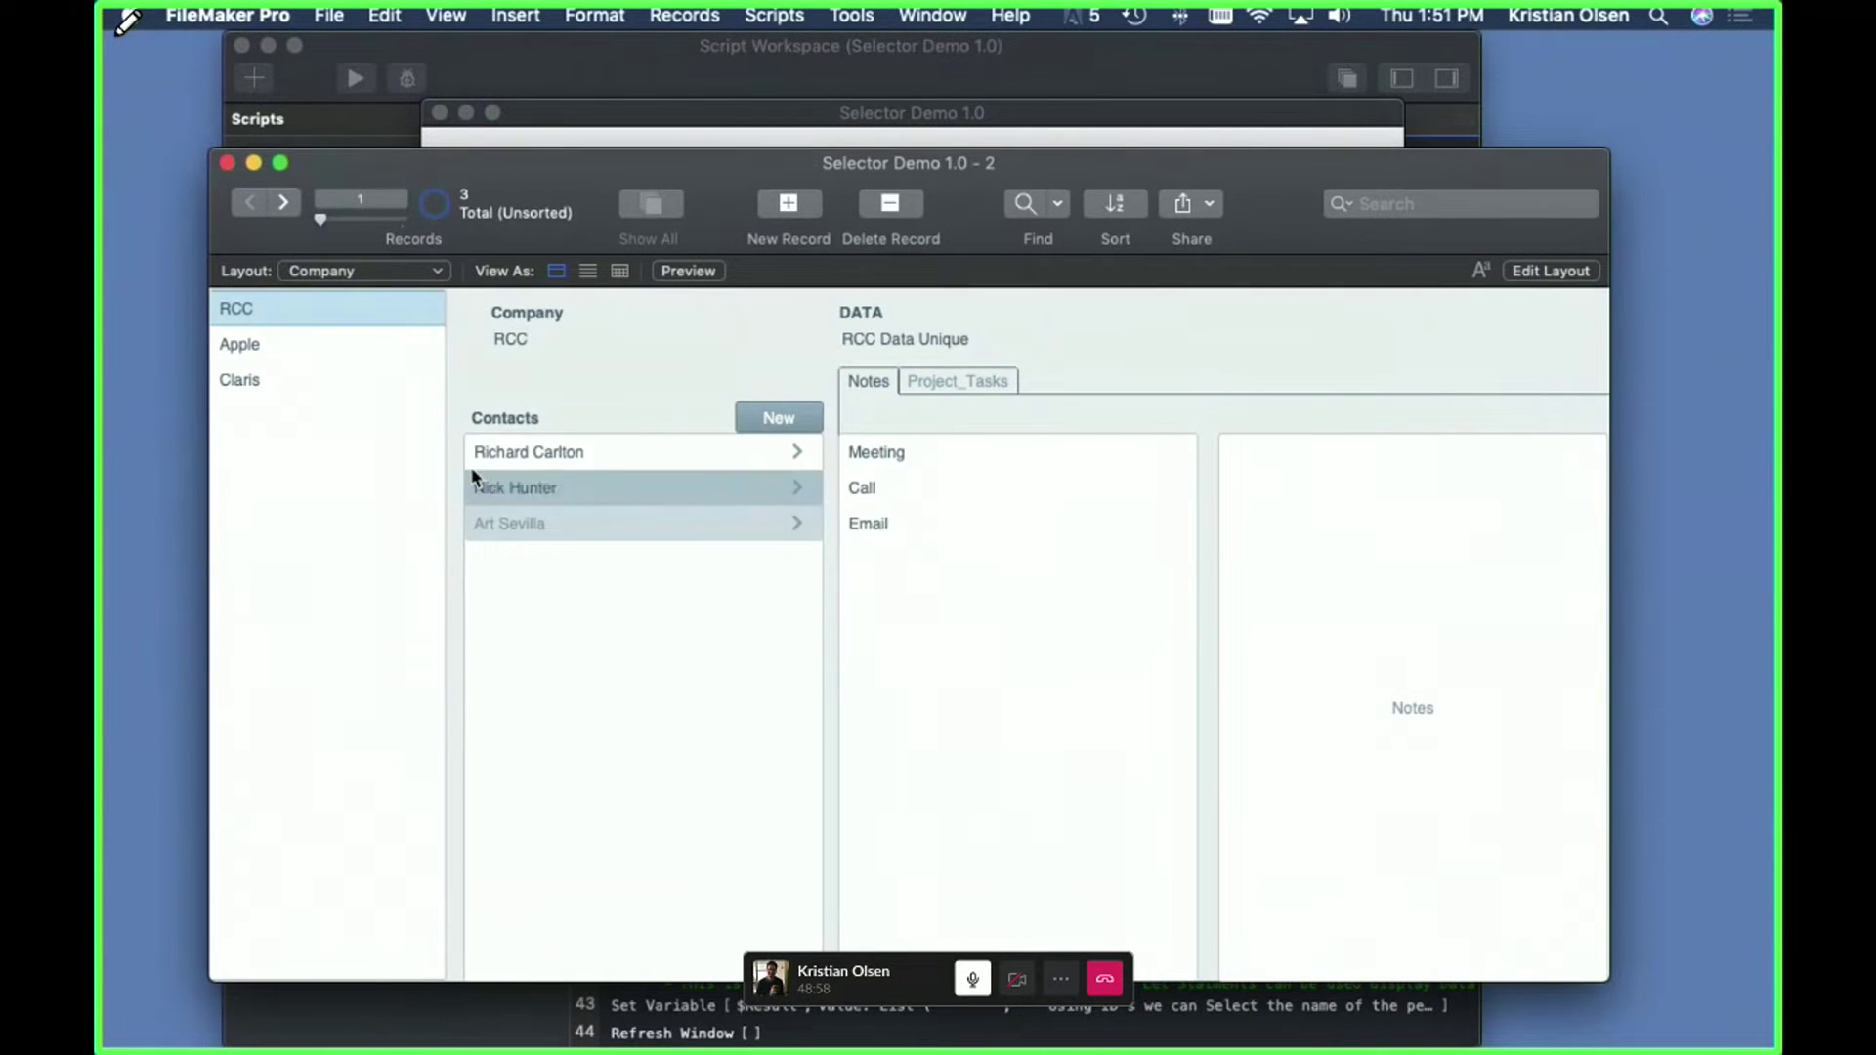
click(889, 490)
click(958, 380)
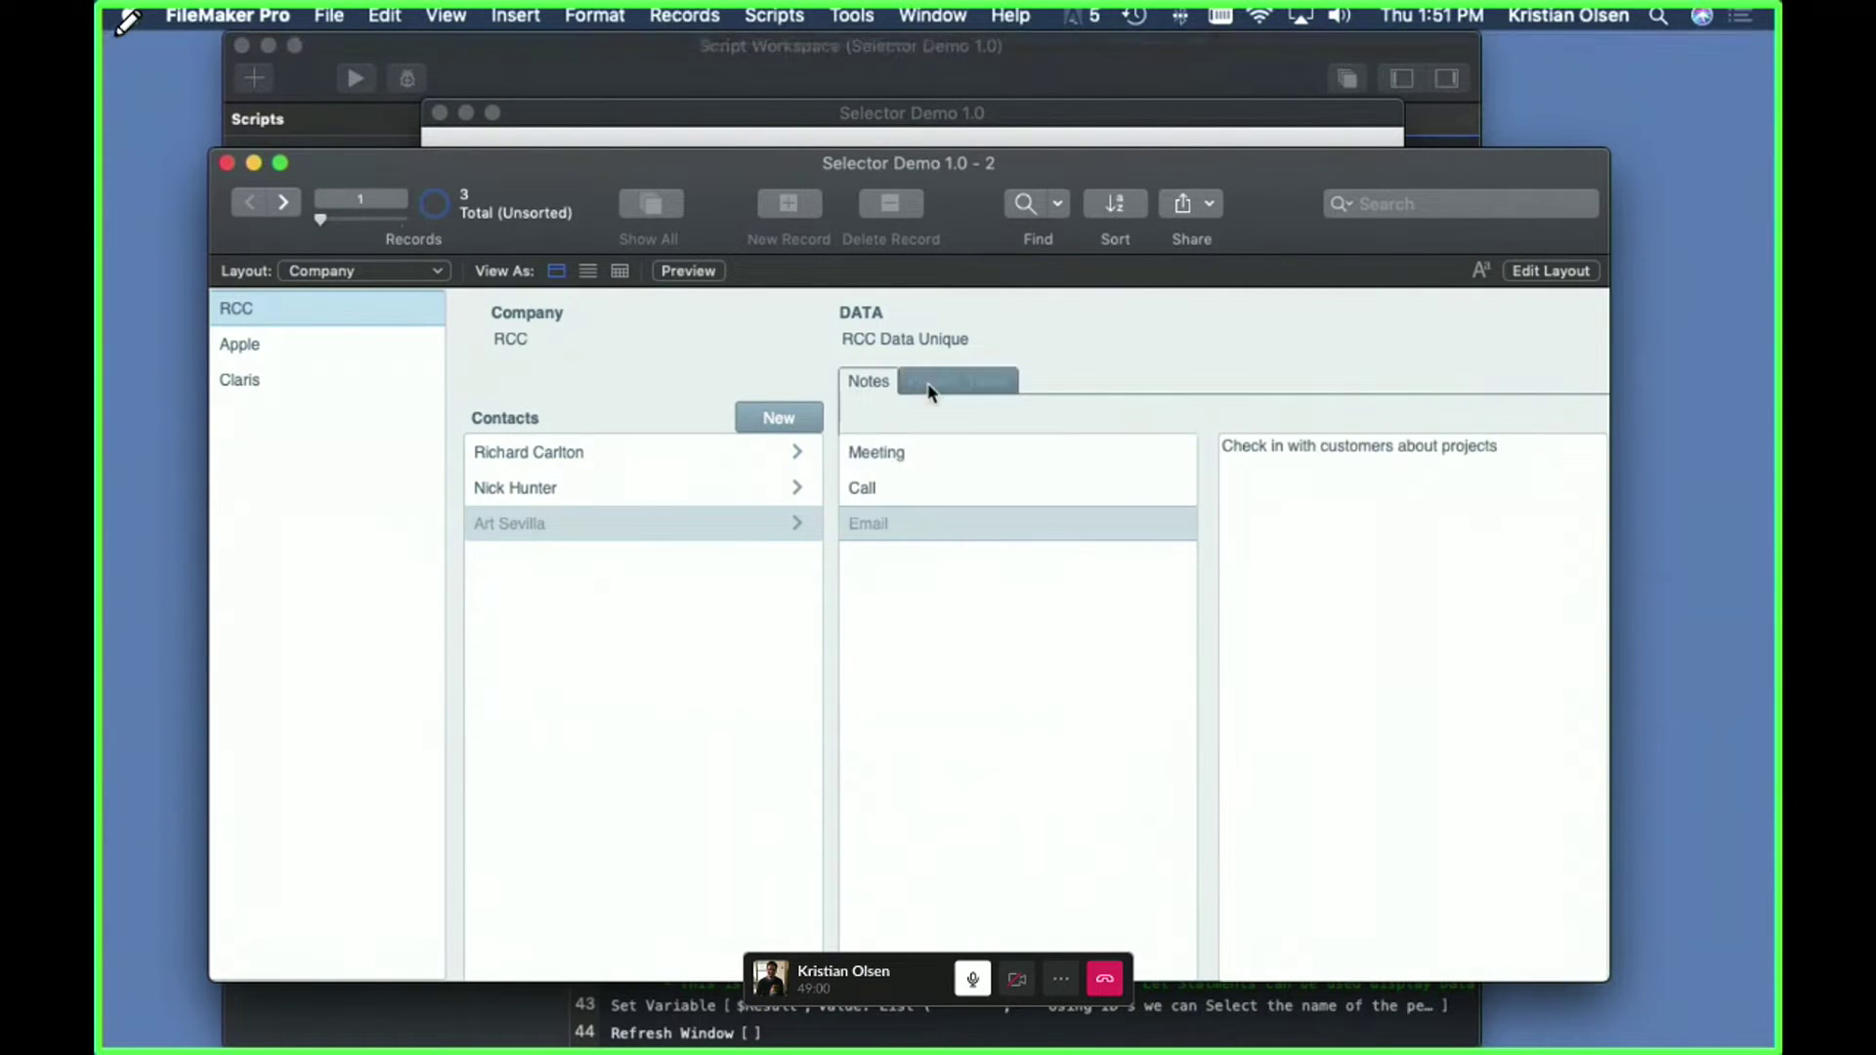
- Review the Finance project's tasks, including 'Remind Engineers to Log Tine', then return to the script
click(882, 456)
click(1358, 453)
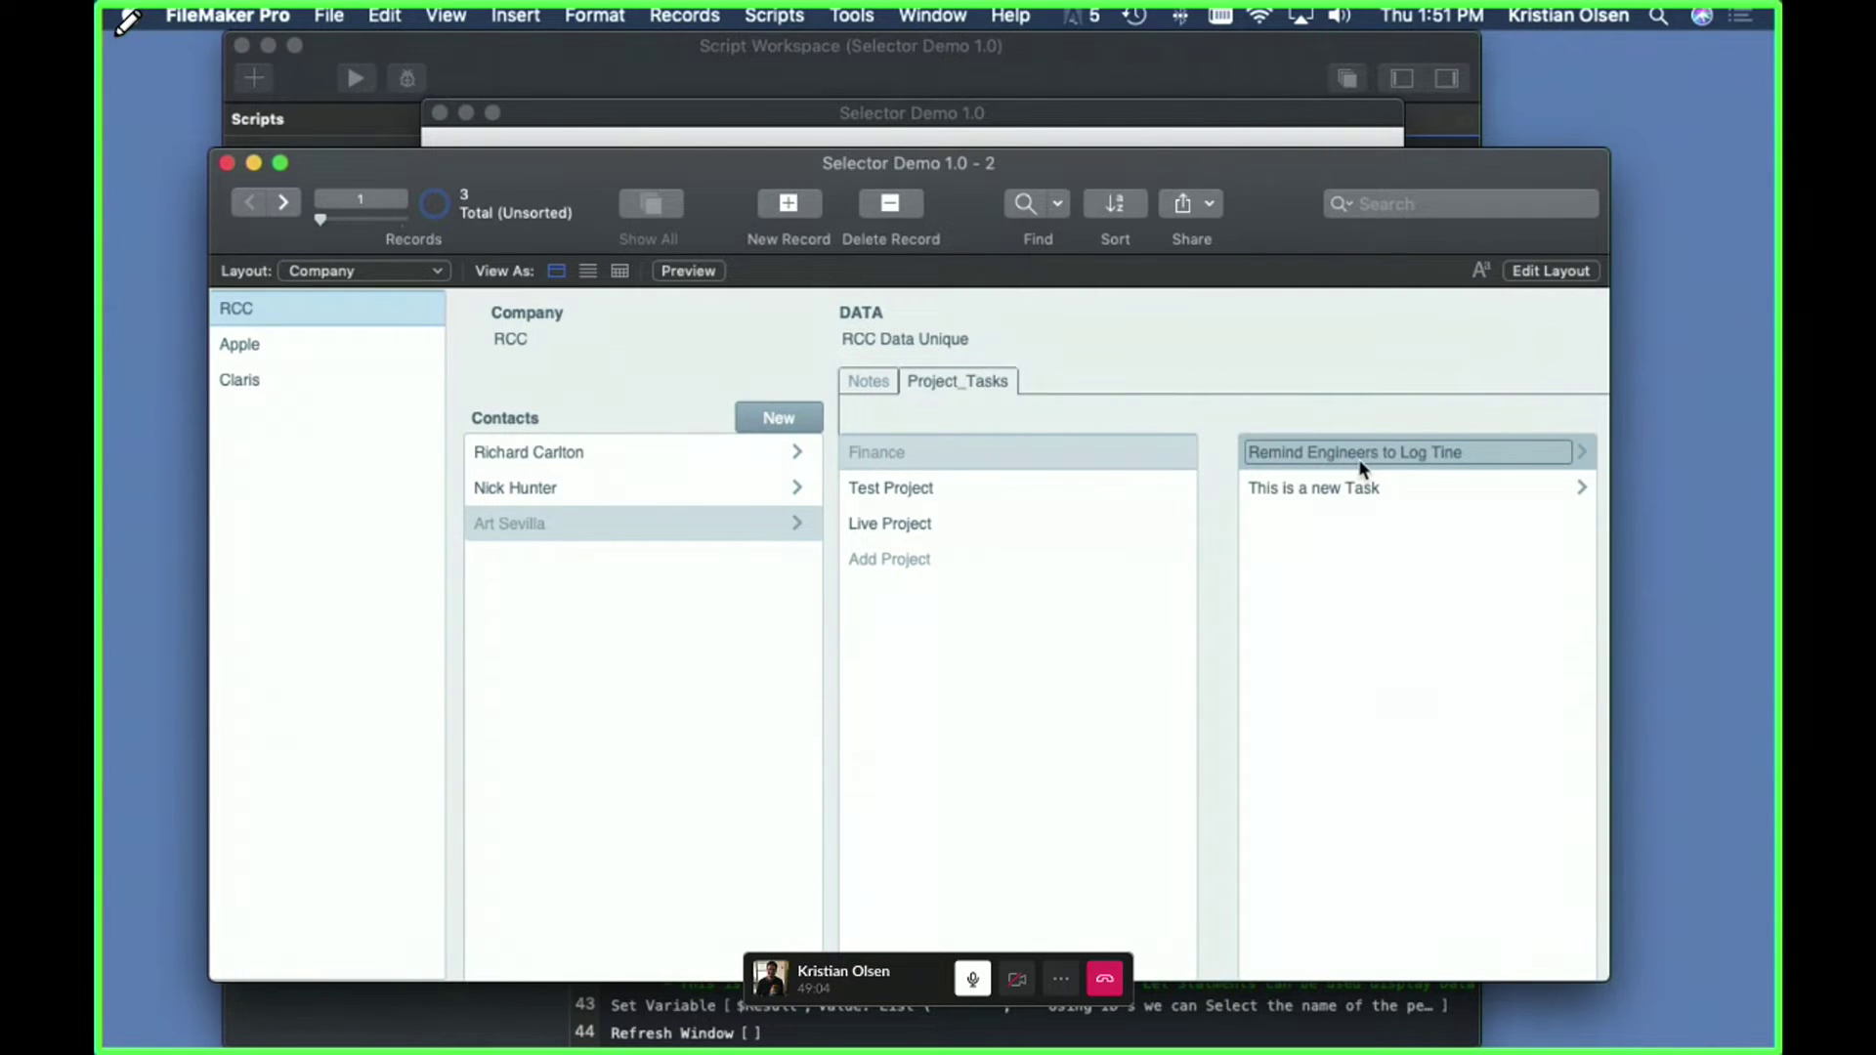
click(734, 467)
click(516, 519)
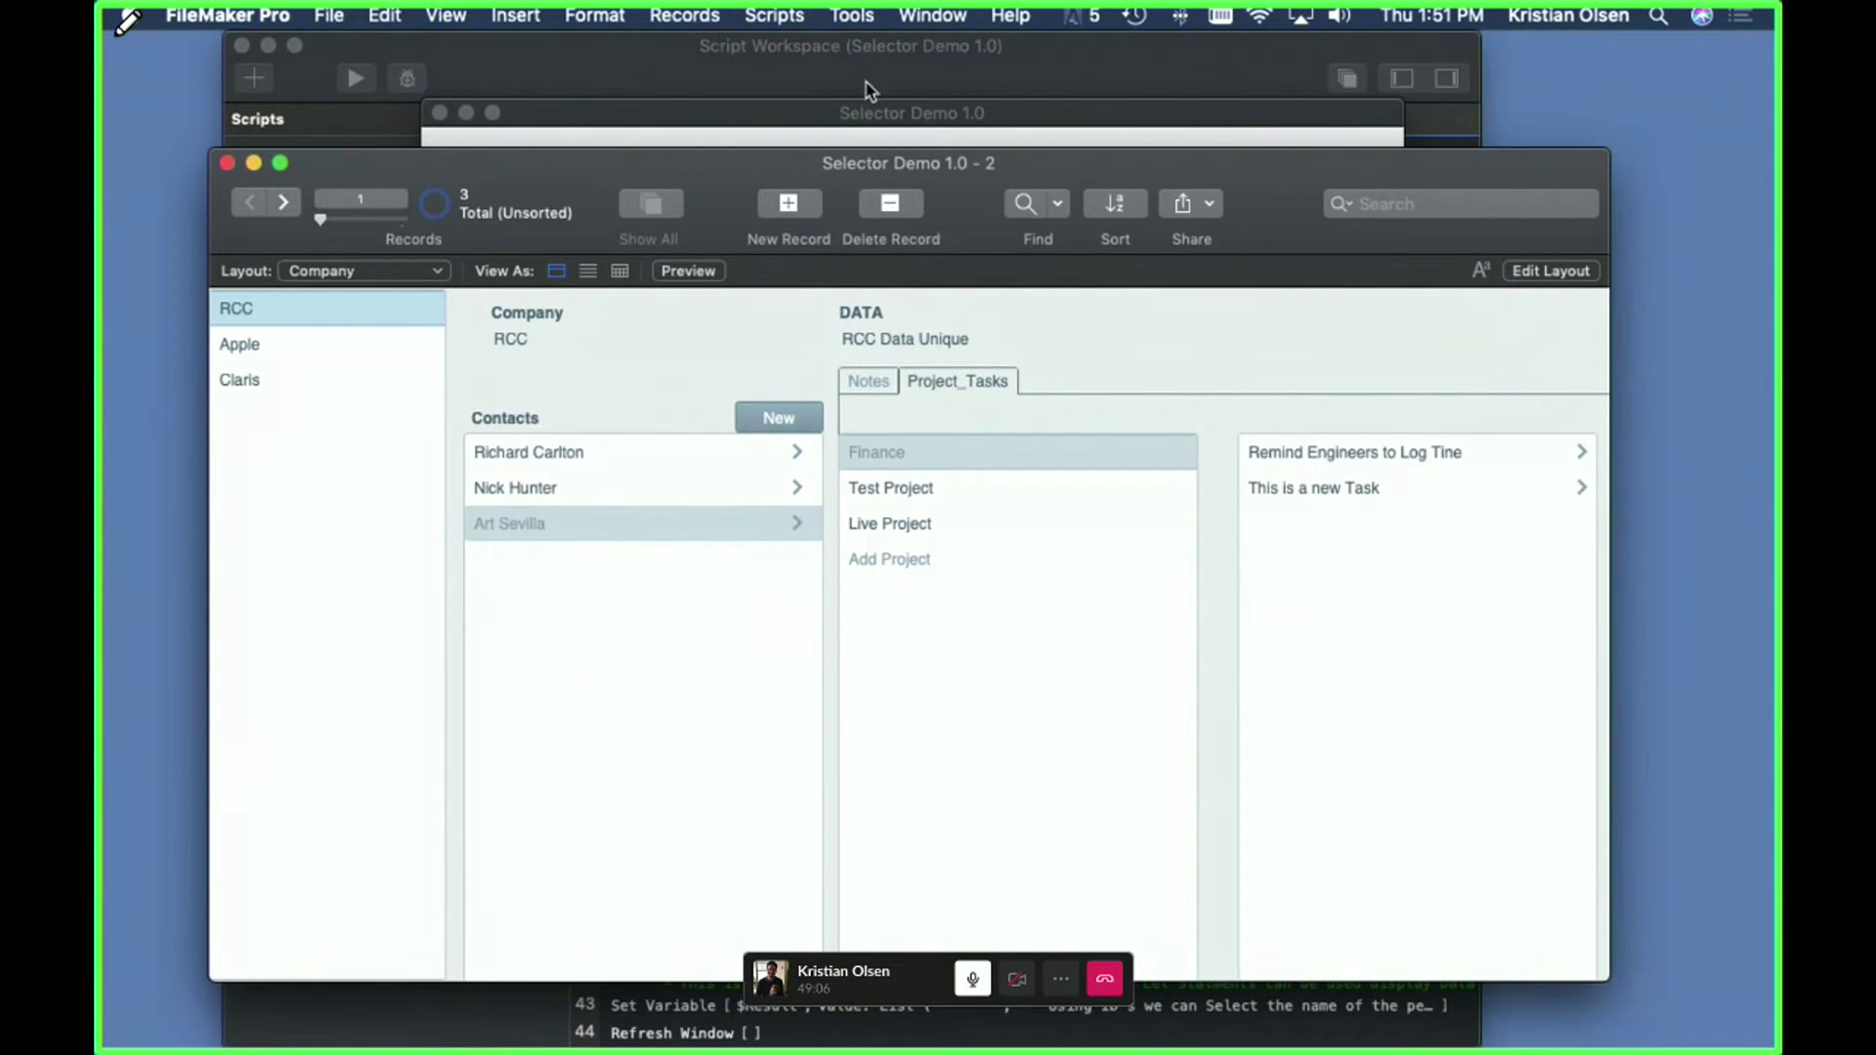
key(super+shift+s)
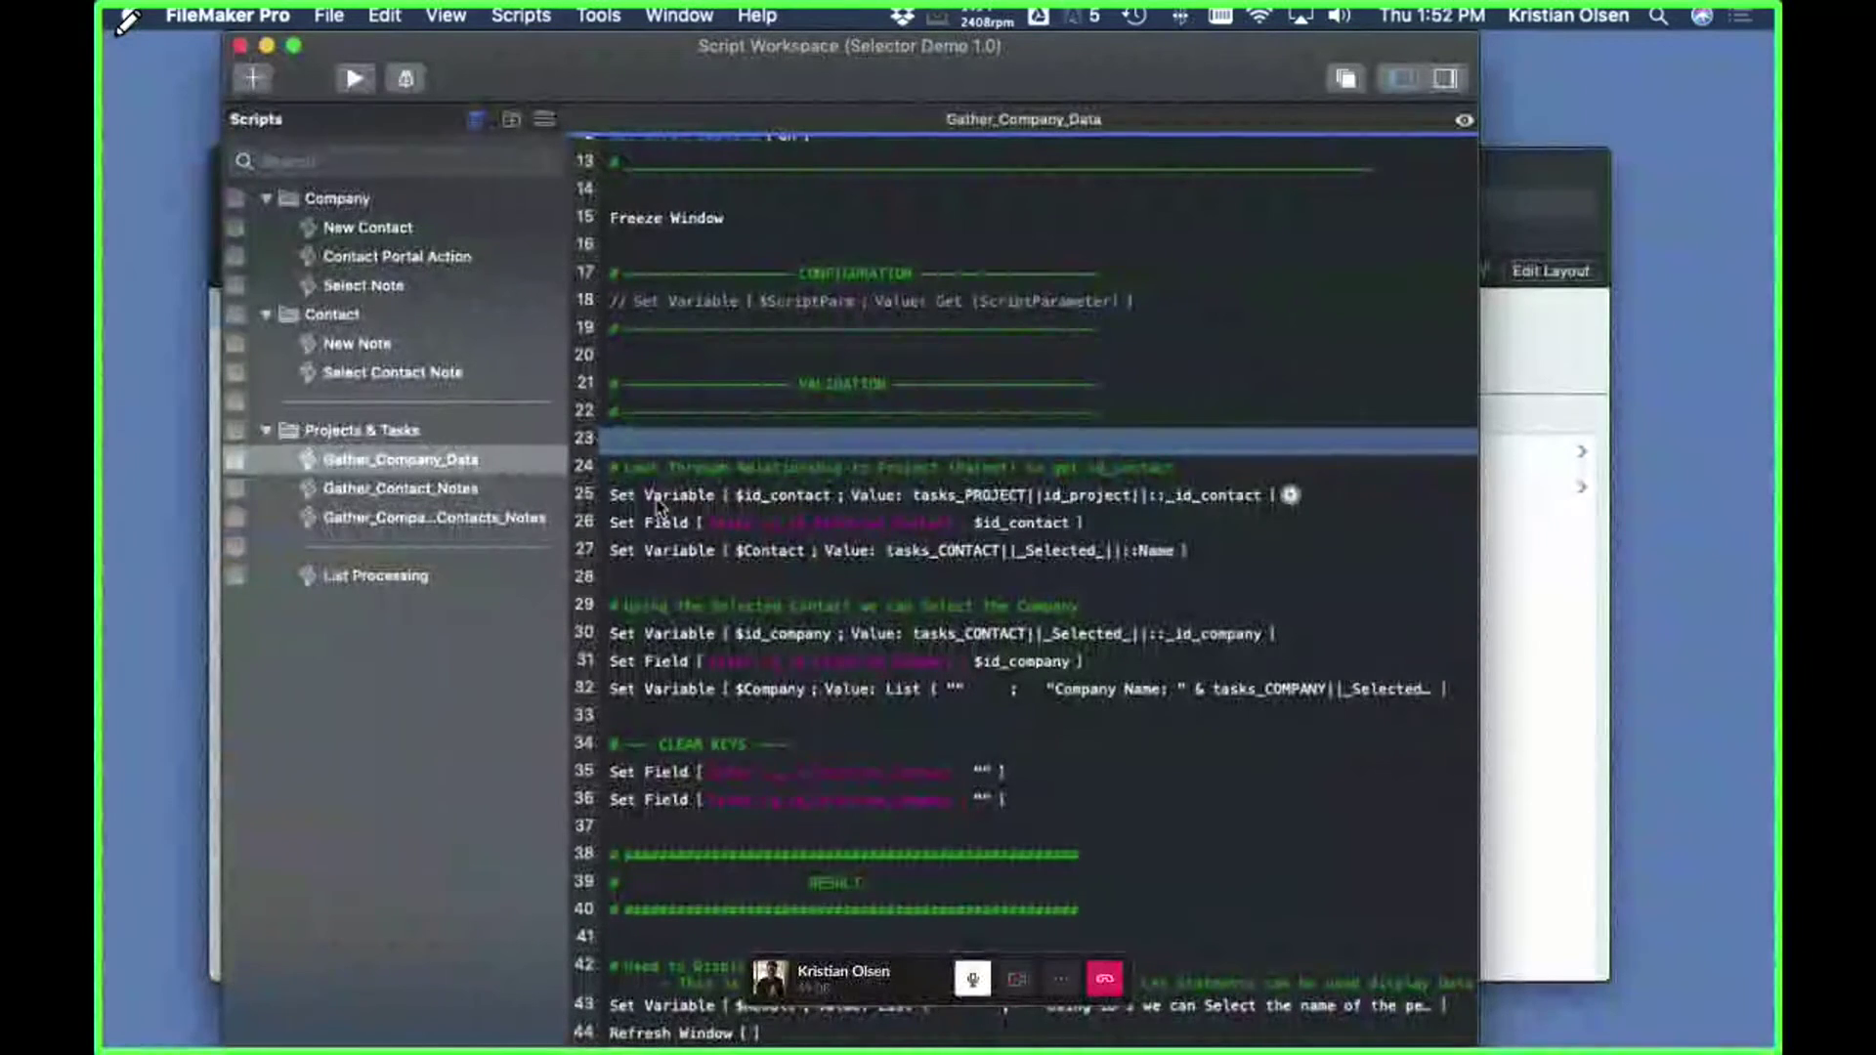
click(662, 501)
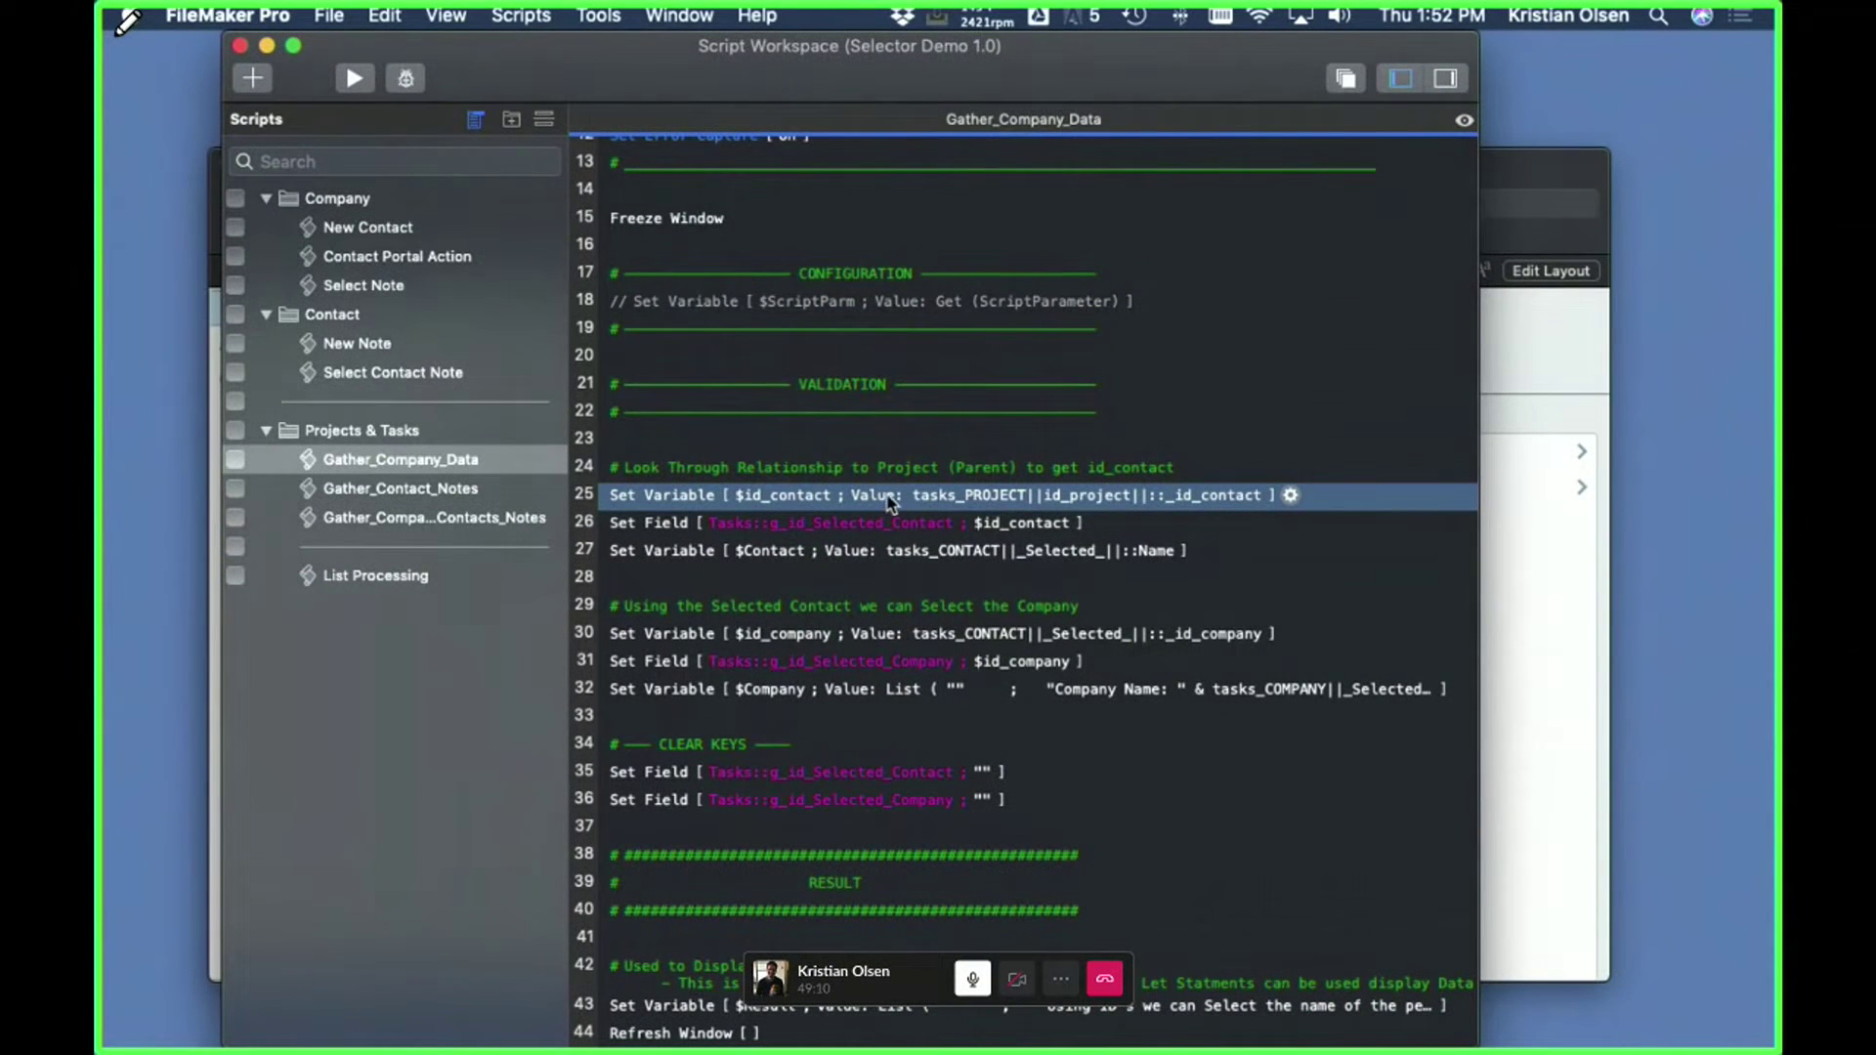
key(super+shift+d)
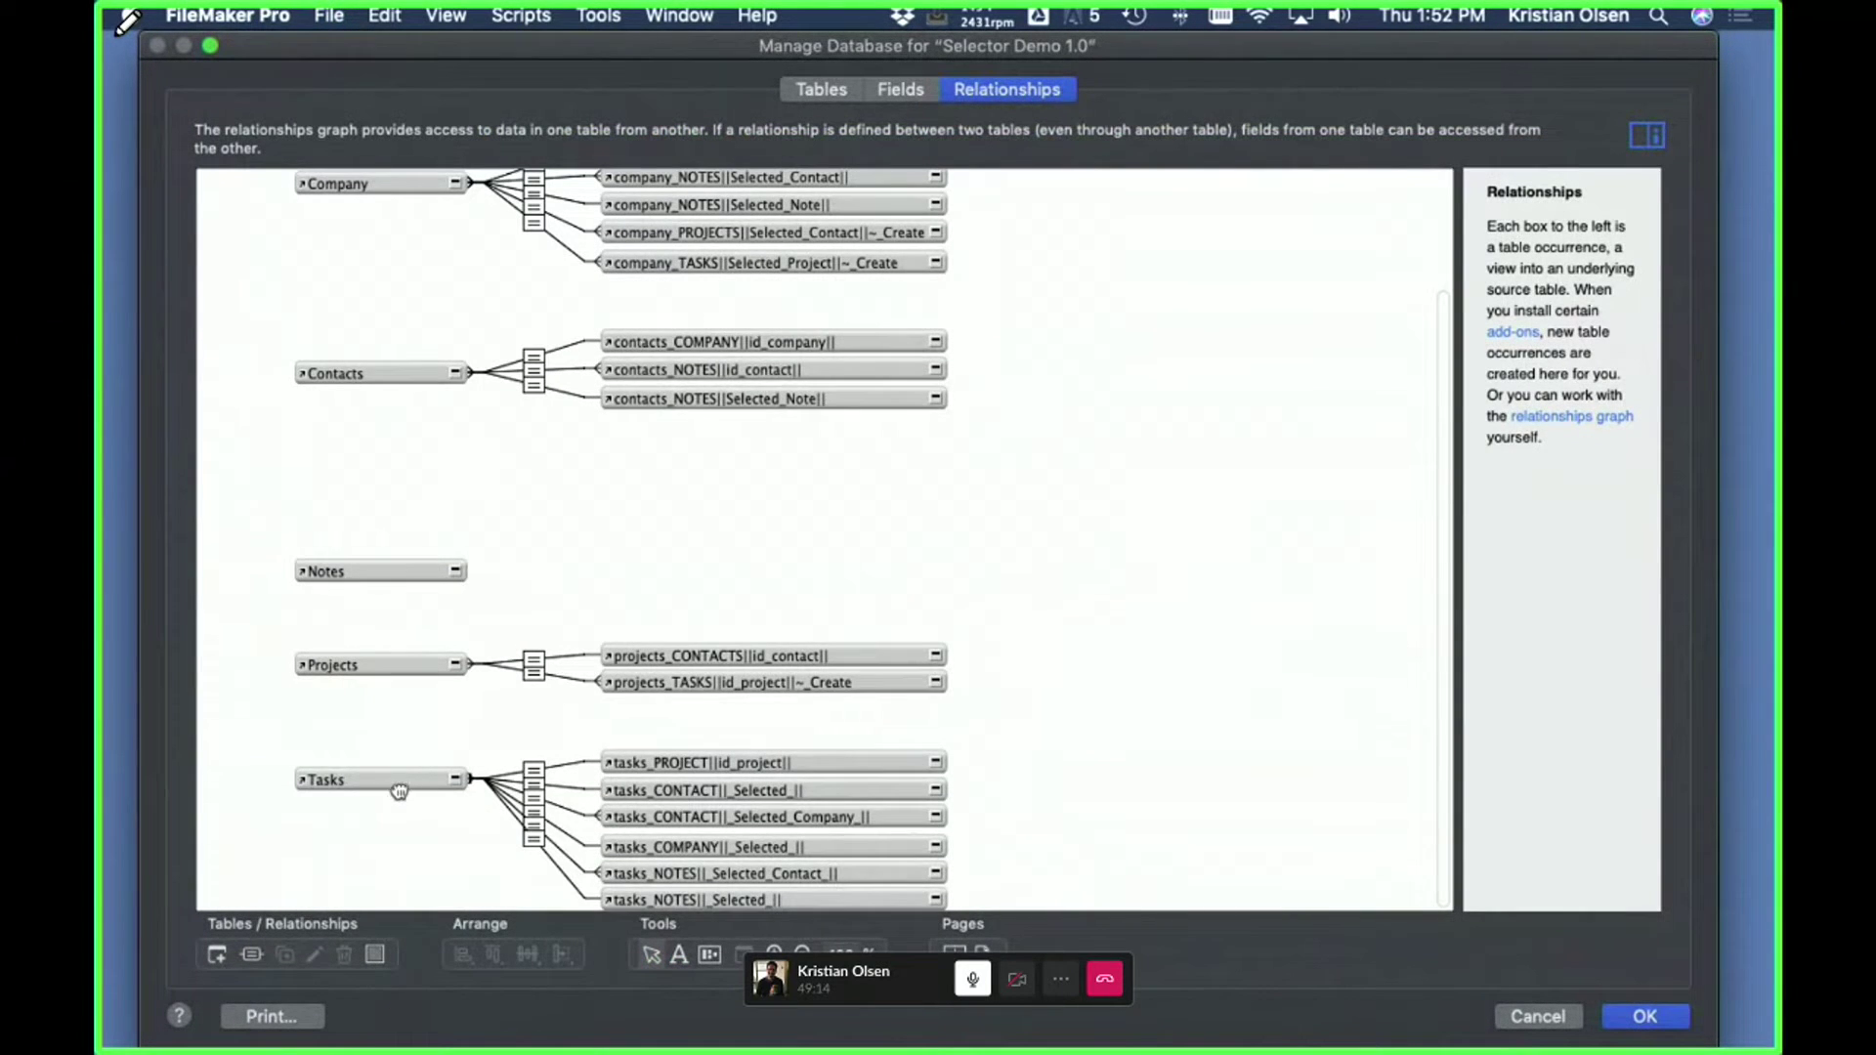
click(391, 780)
click(816, 770)
drag(815, 769, 729, 727)
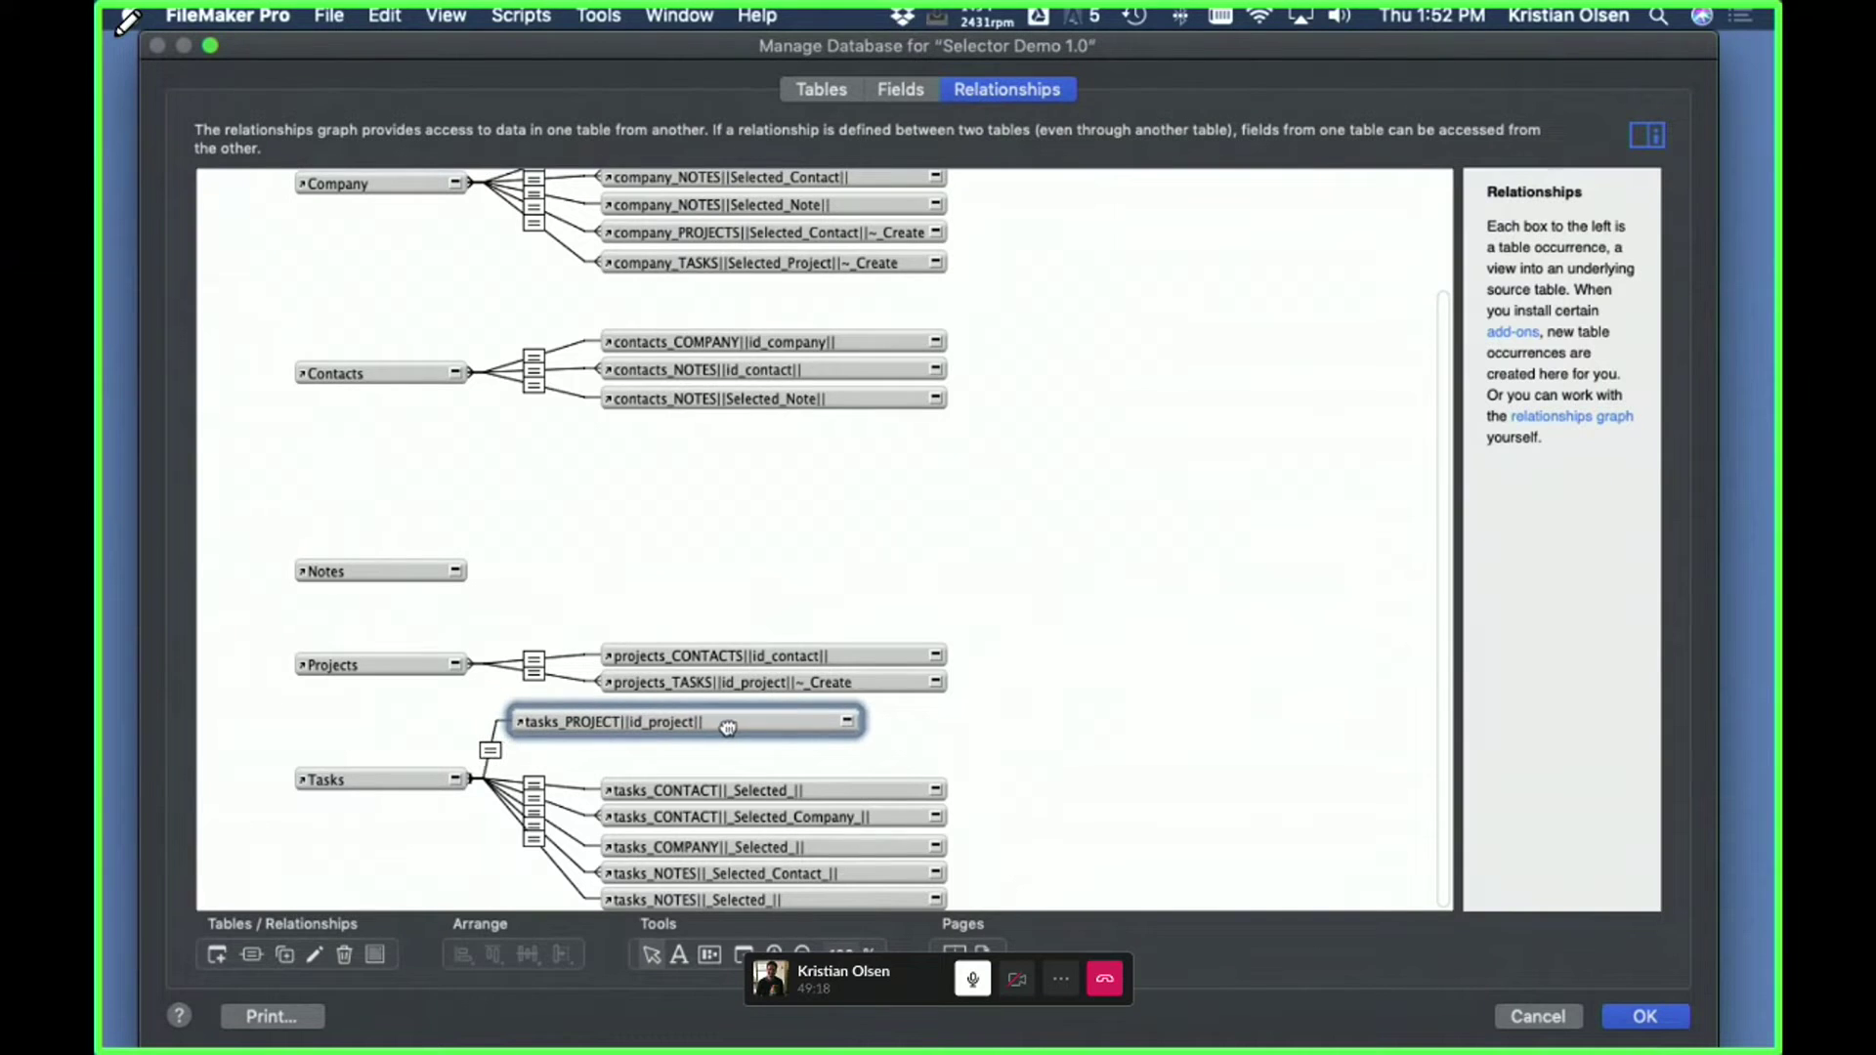
click(490, 750)
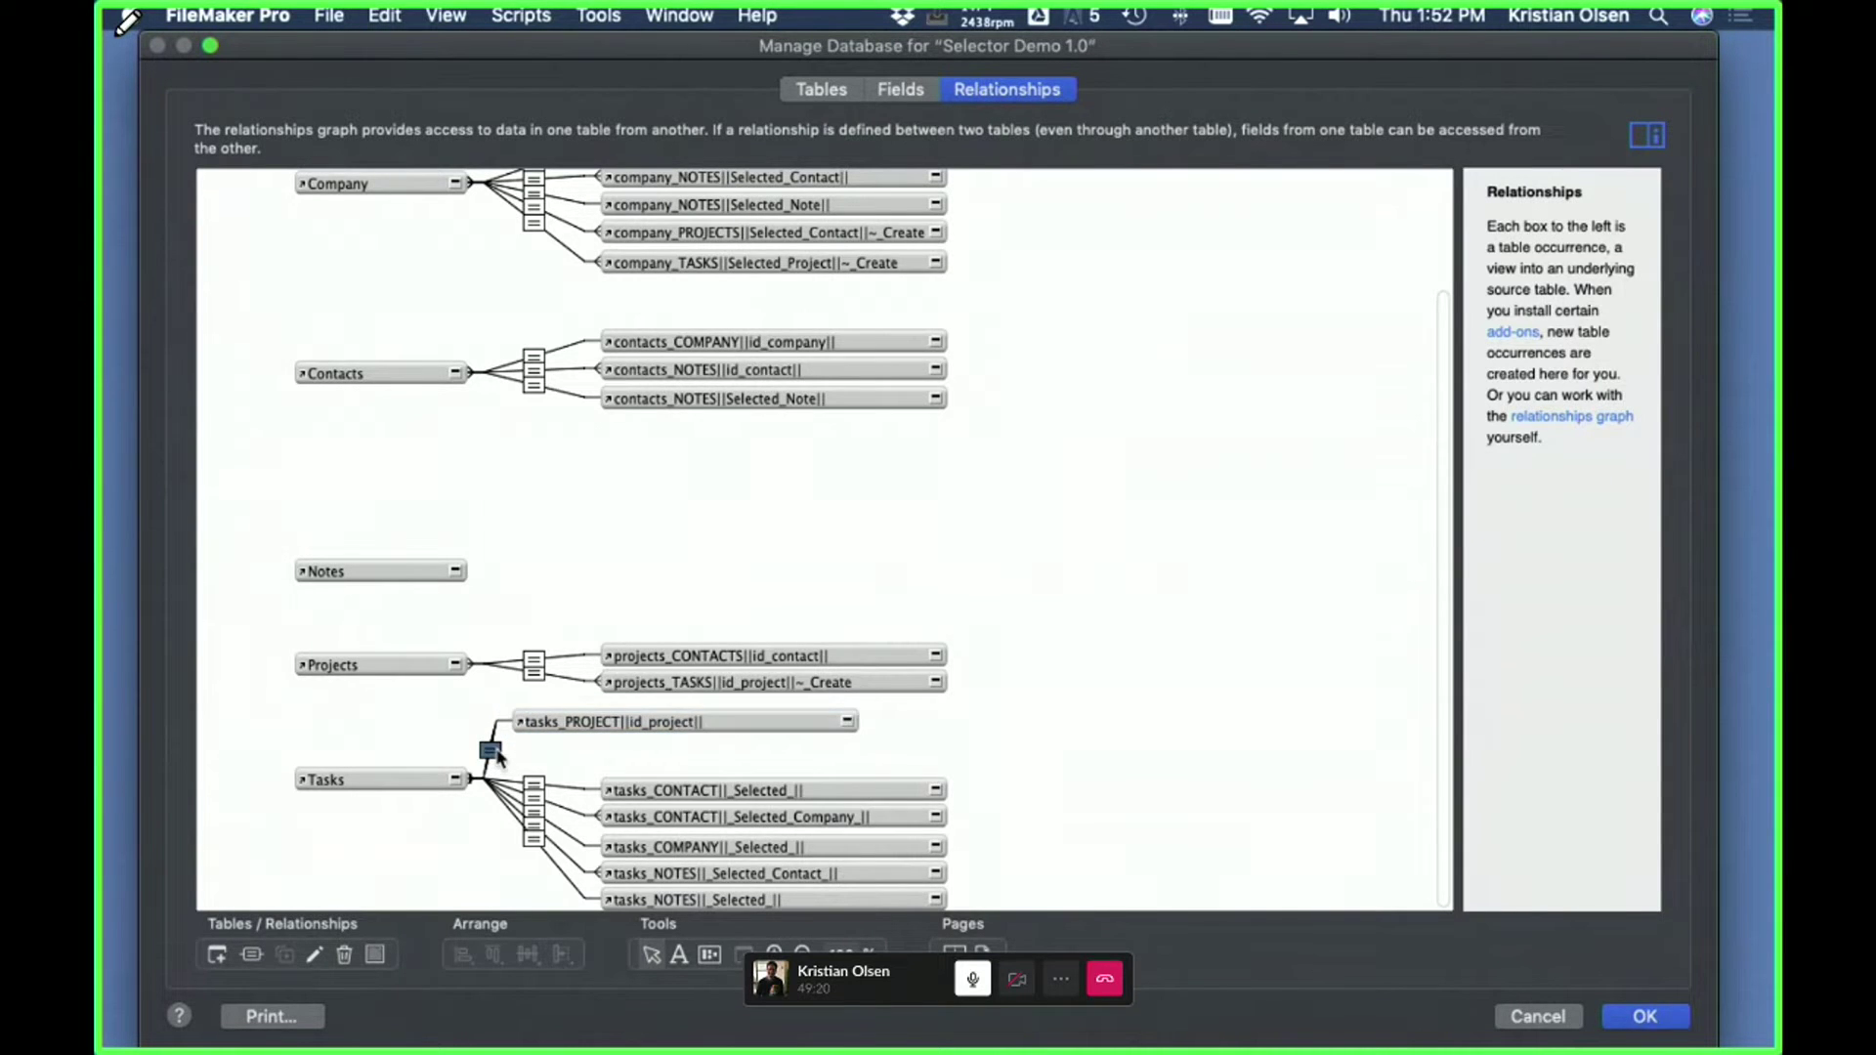
double_click(493, 752)
click(1161, 823)
click(1529, 1016)
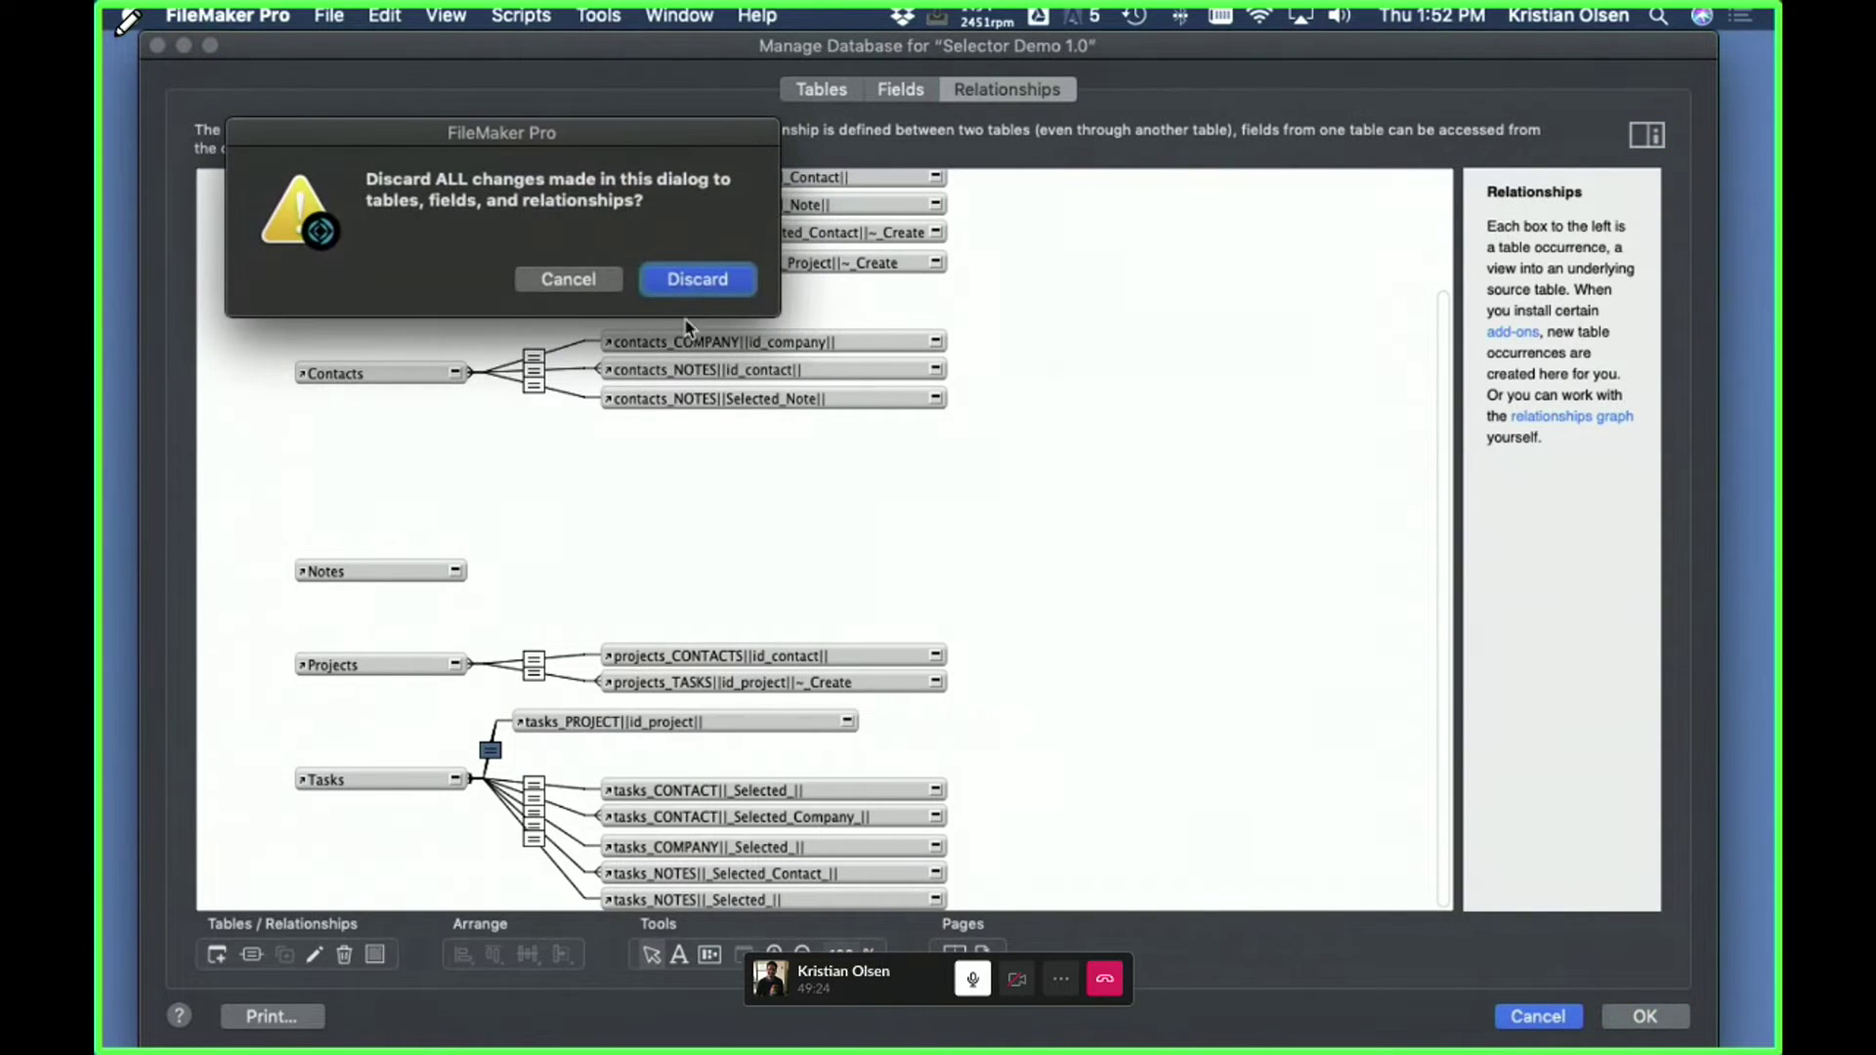
click(698, 284)
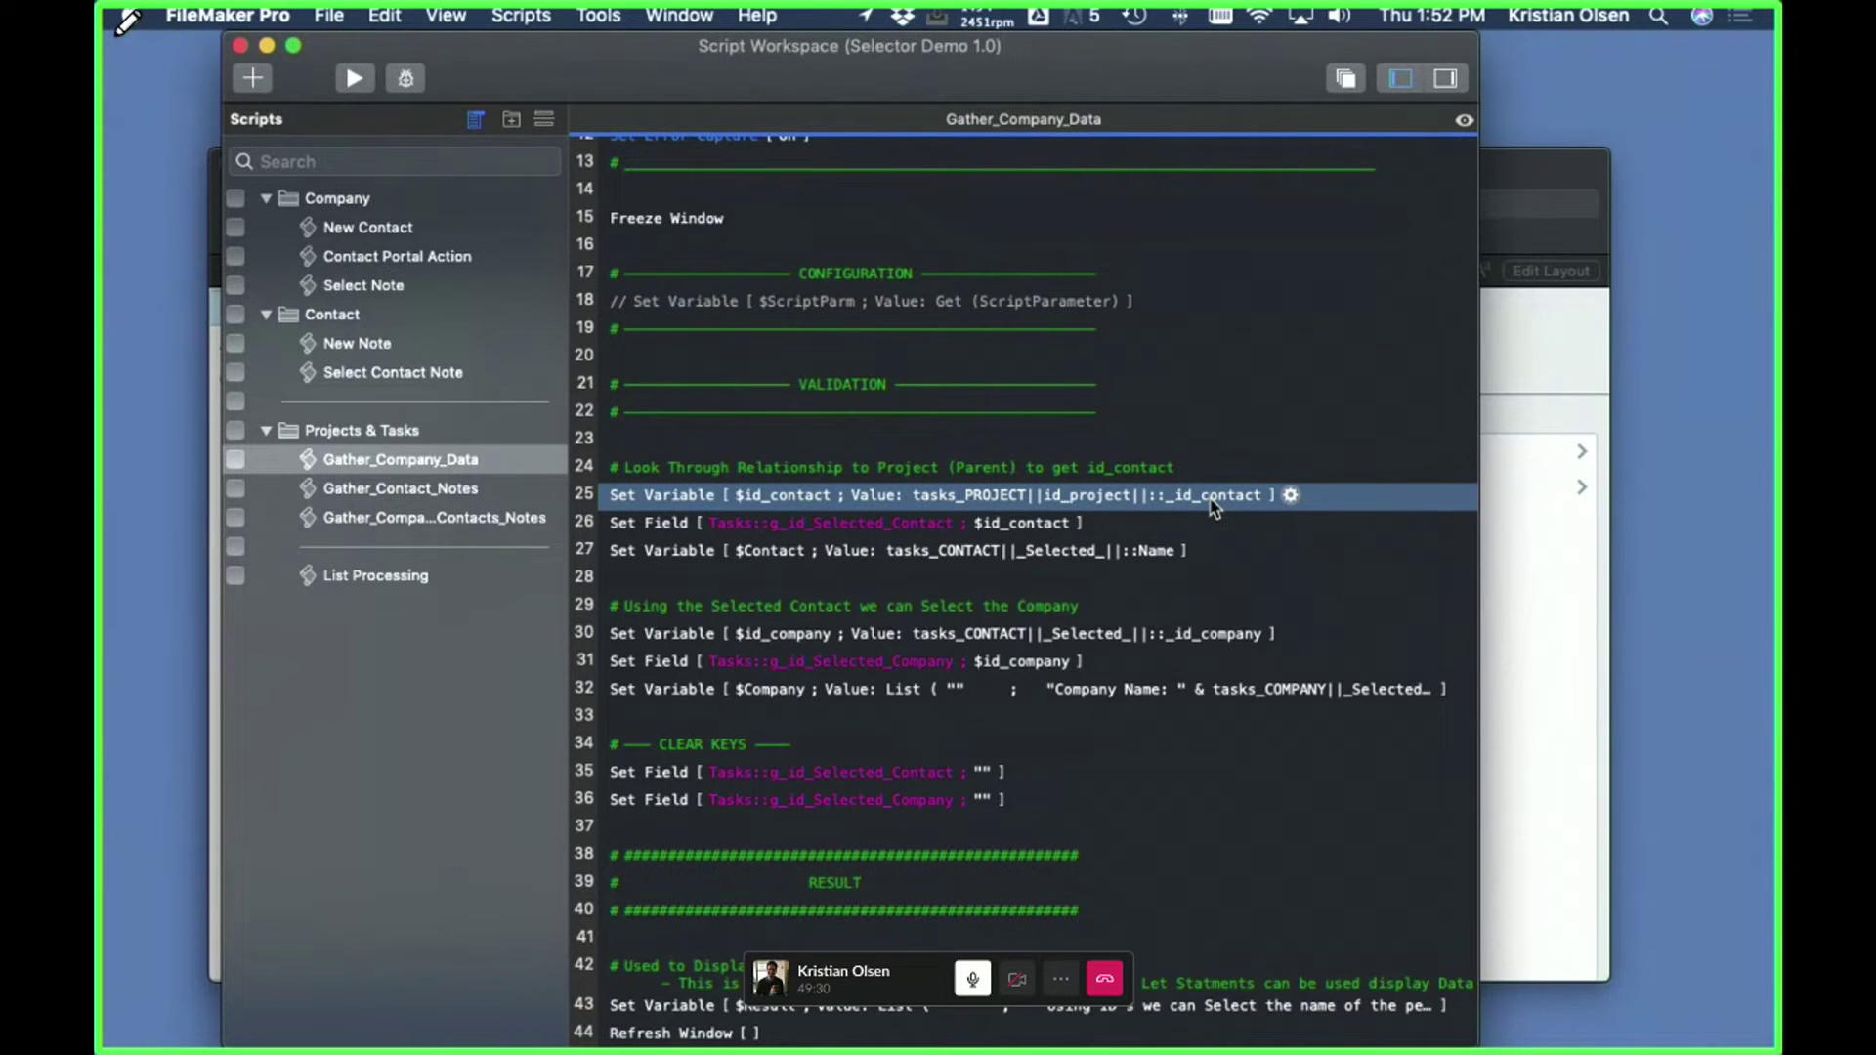
click(659, 527)
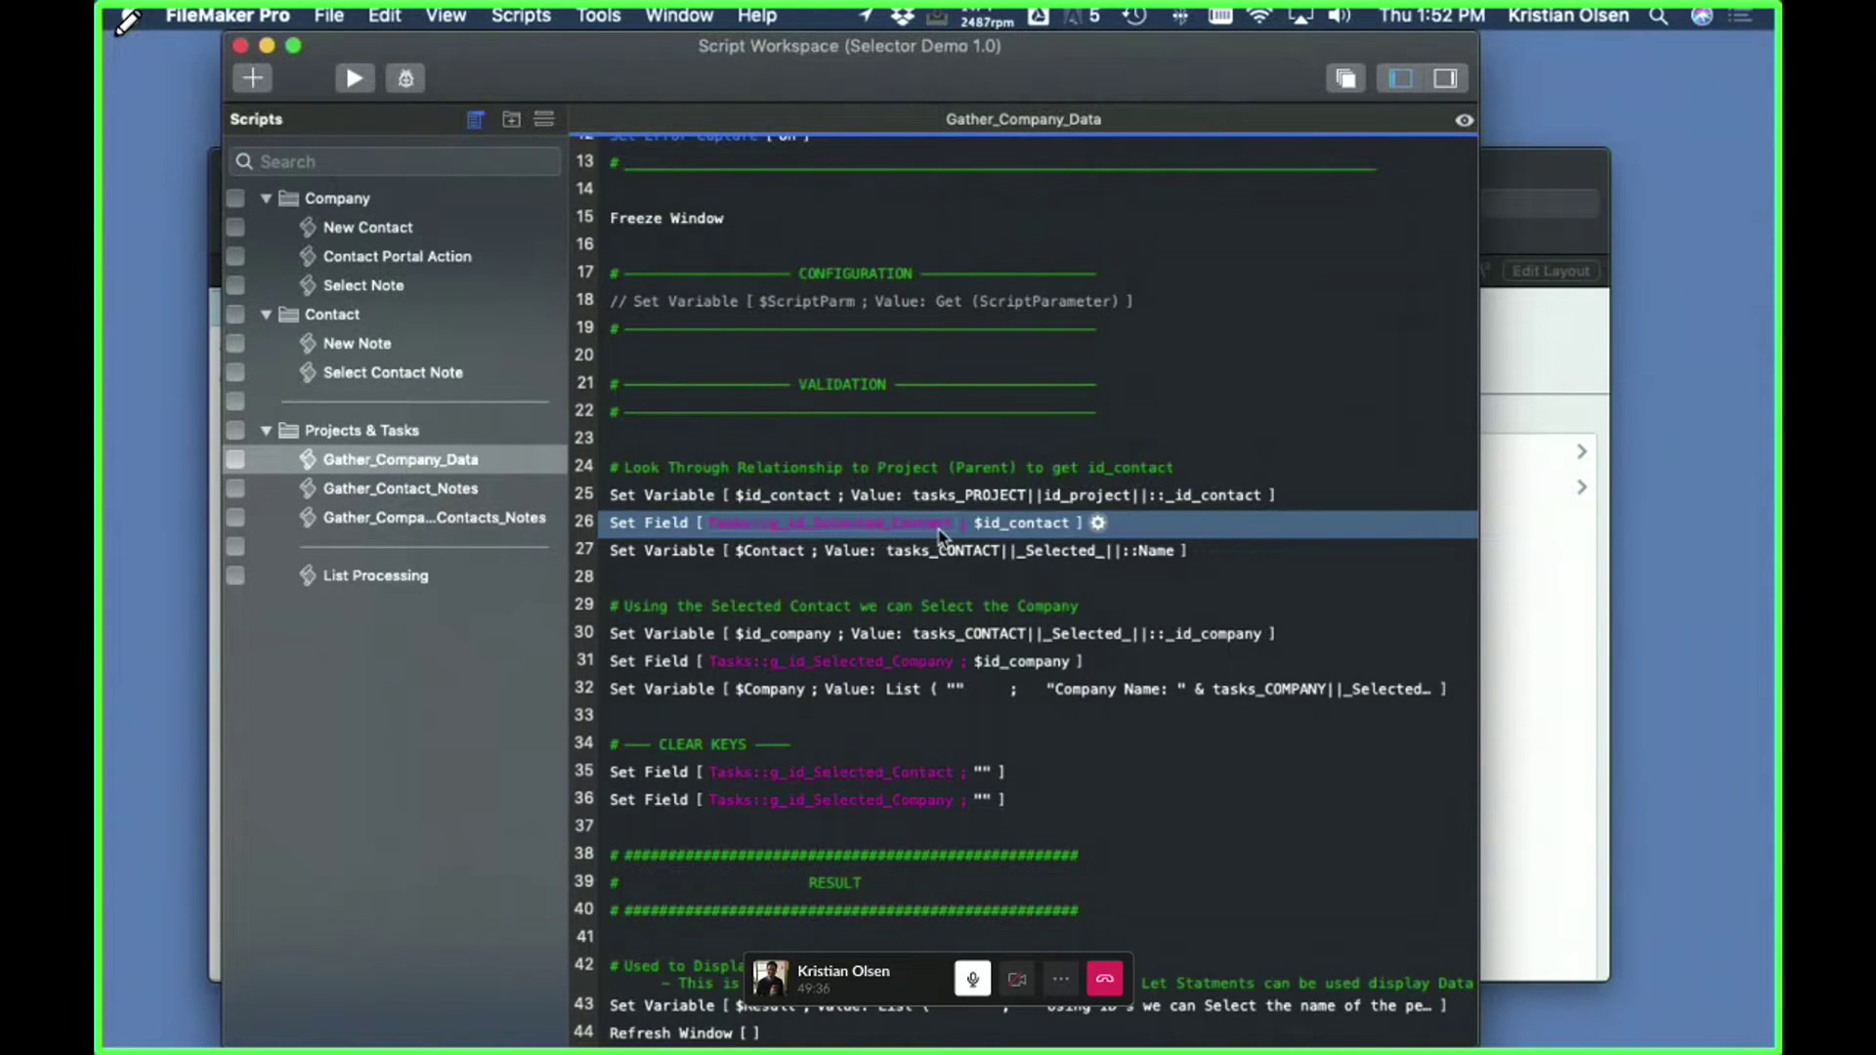
click(650, 559)
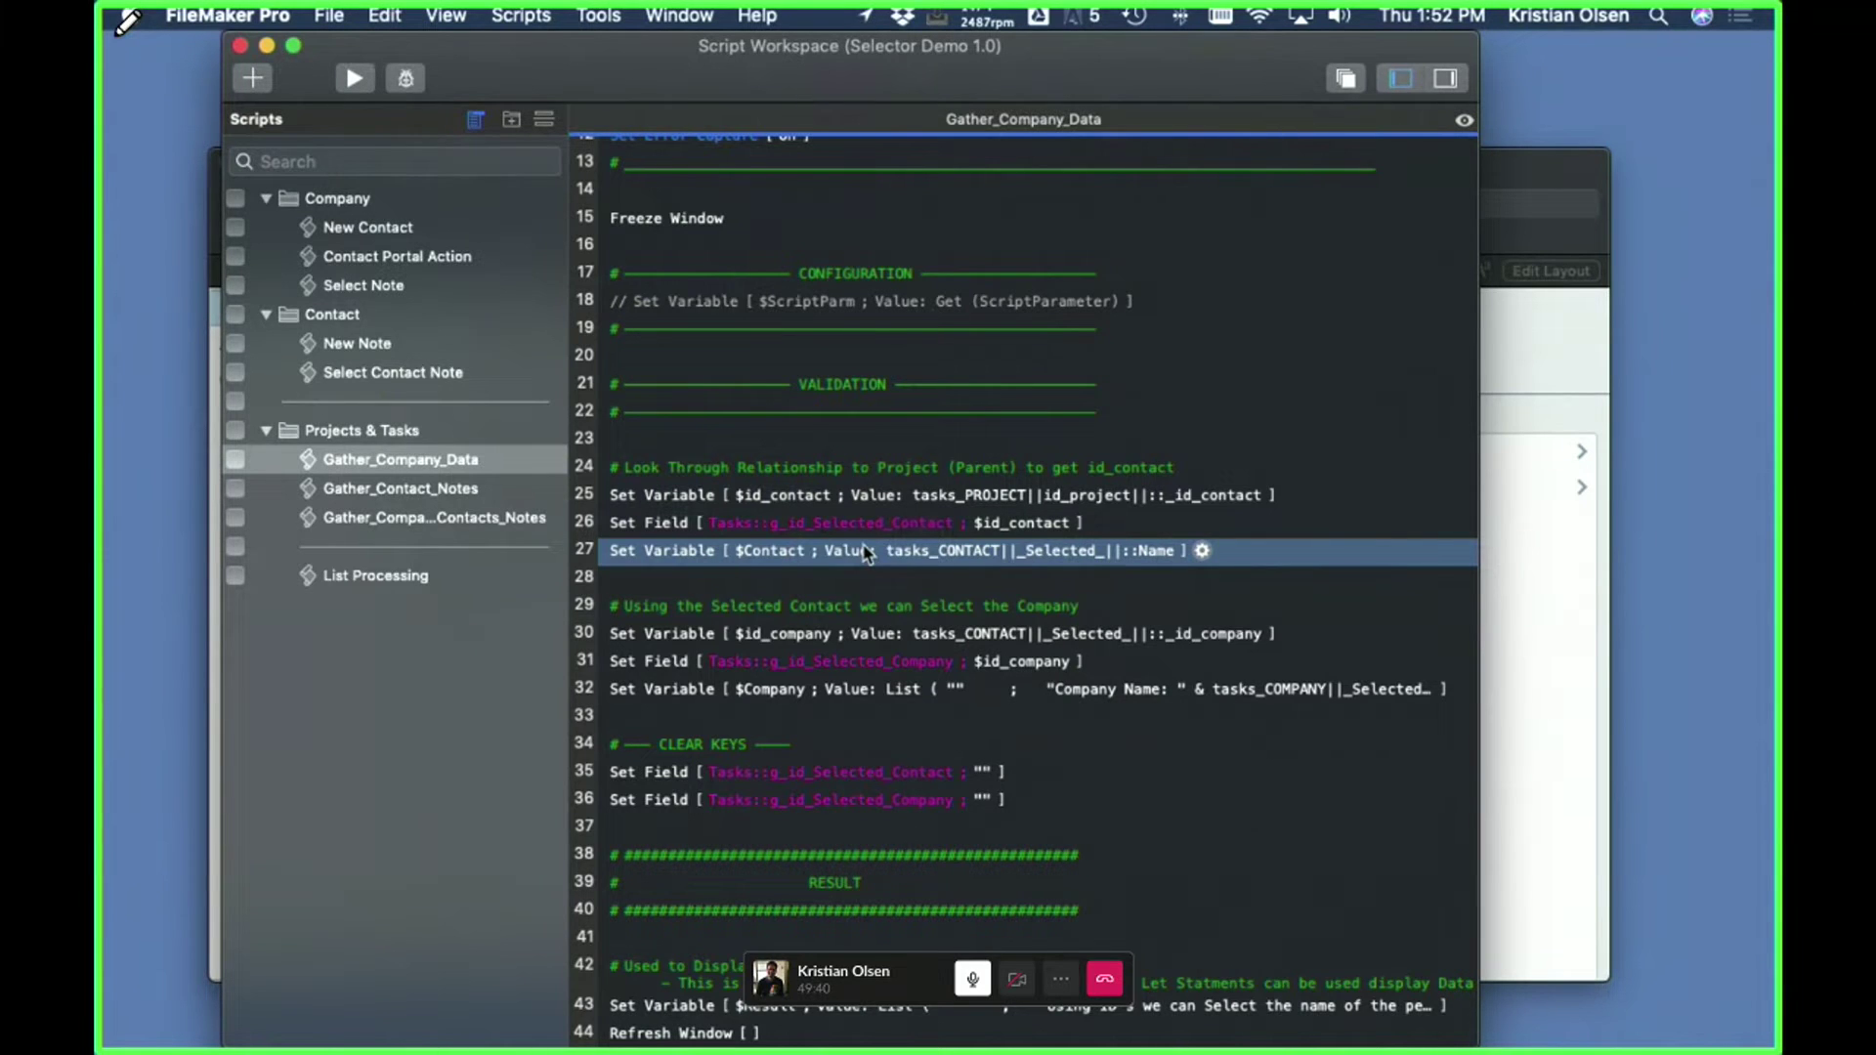
key(super+shift+d)
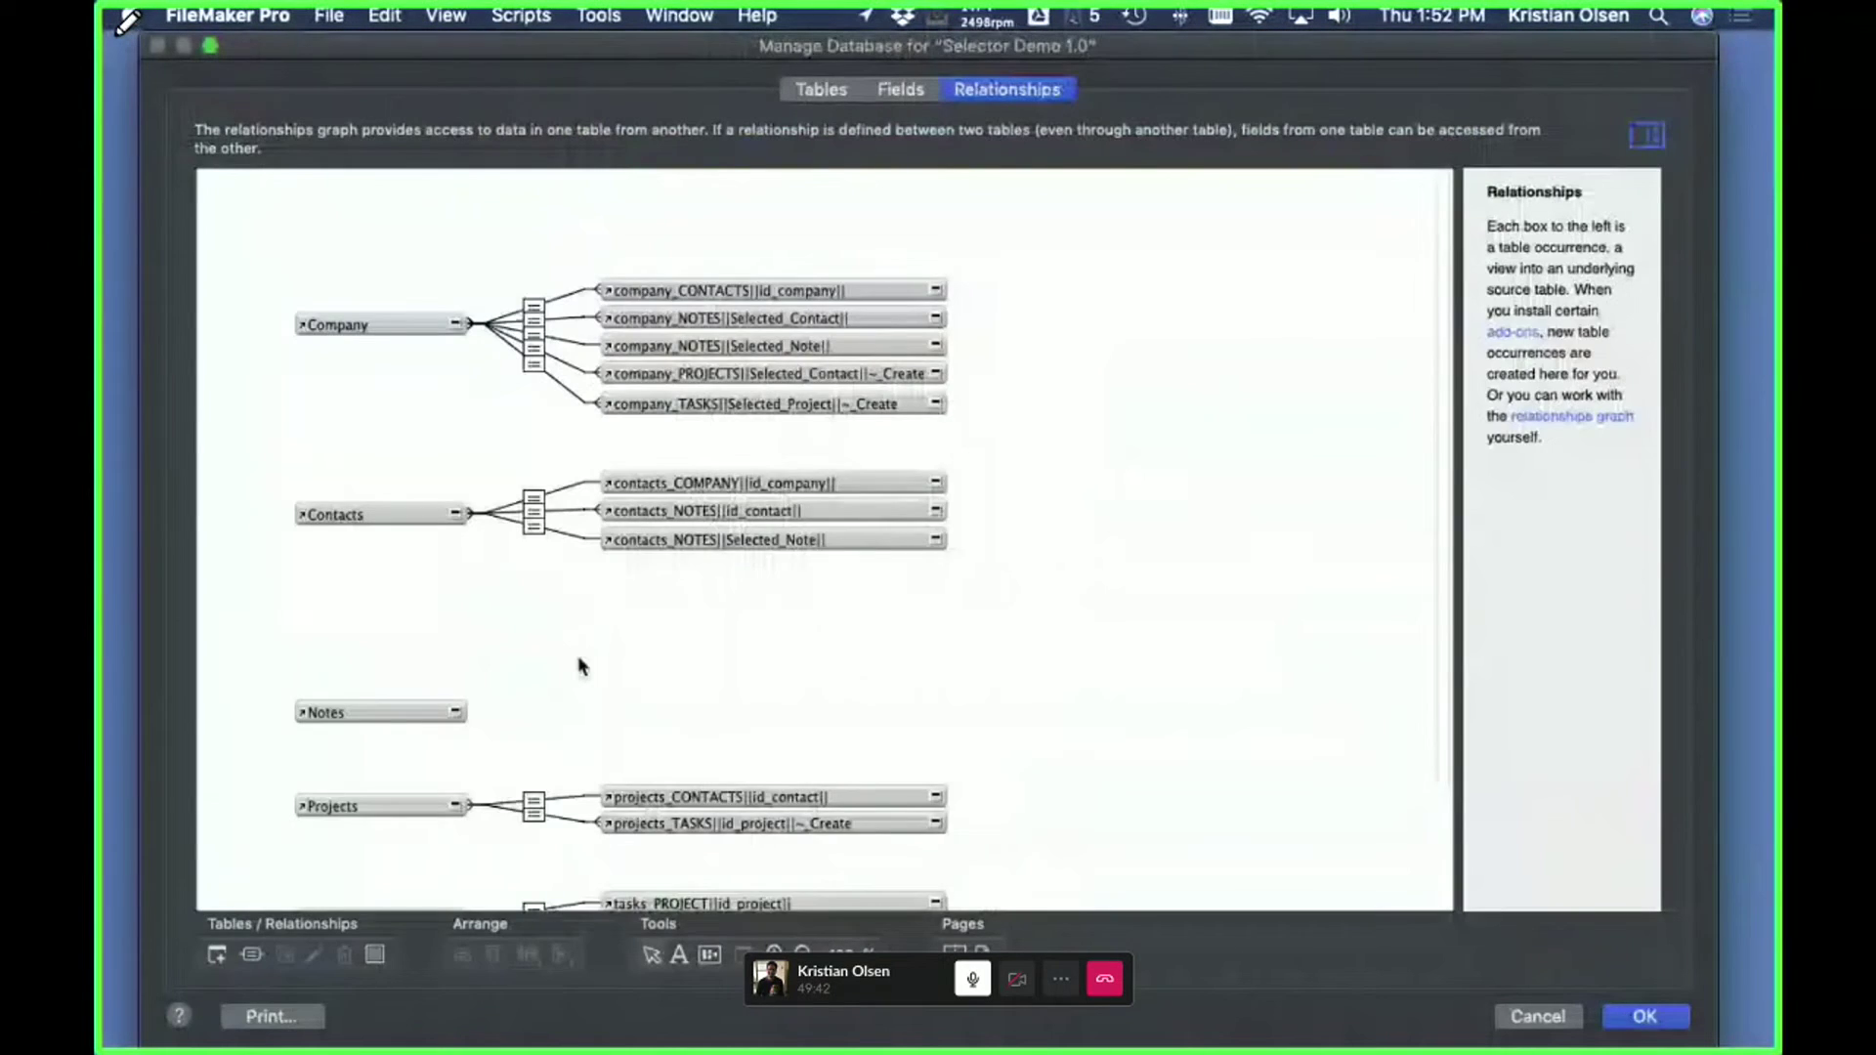
- Move tasks_PROJECT above the Tasks group and inspect the Tasks-to-tasks_CONTACT||_Selected_|| relationship
scroll(580, 666, down, 3)
click(356, 778)
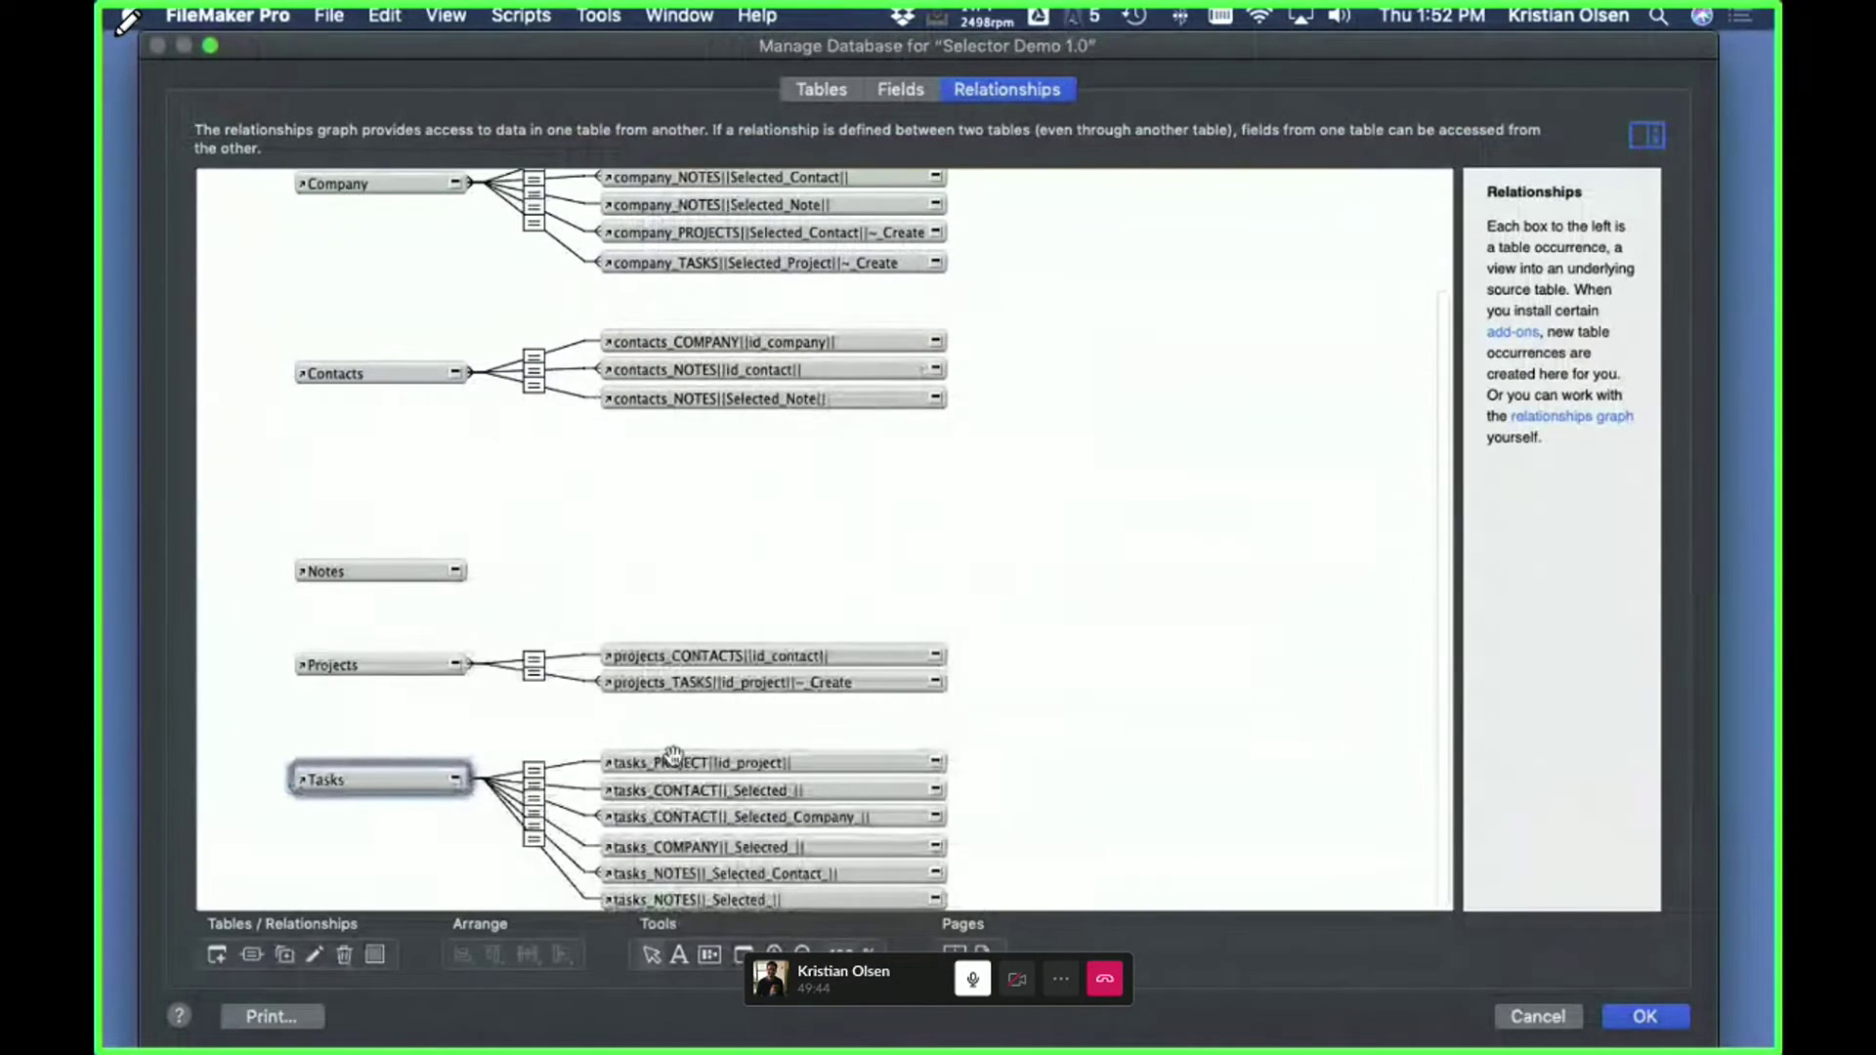
click(664, 754)
drag(664, 755, 578, 716)
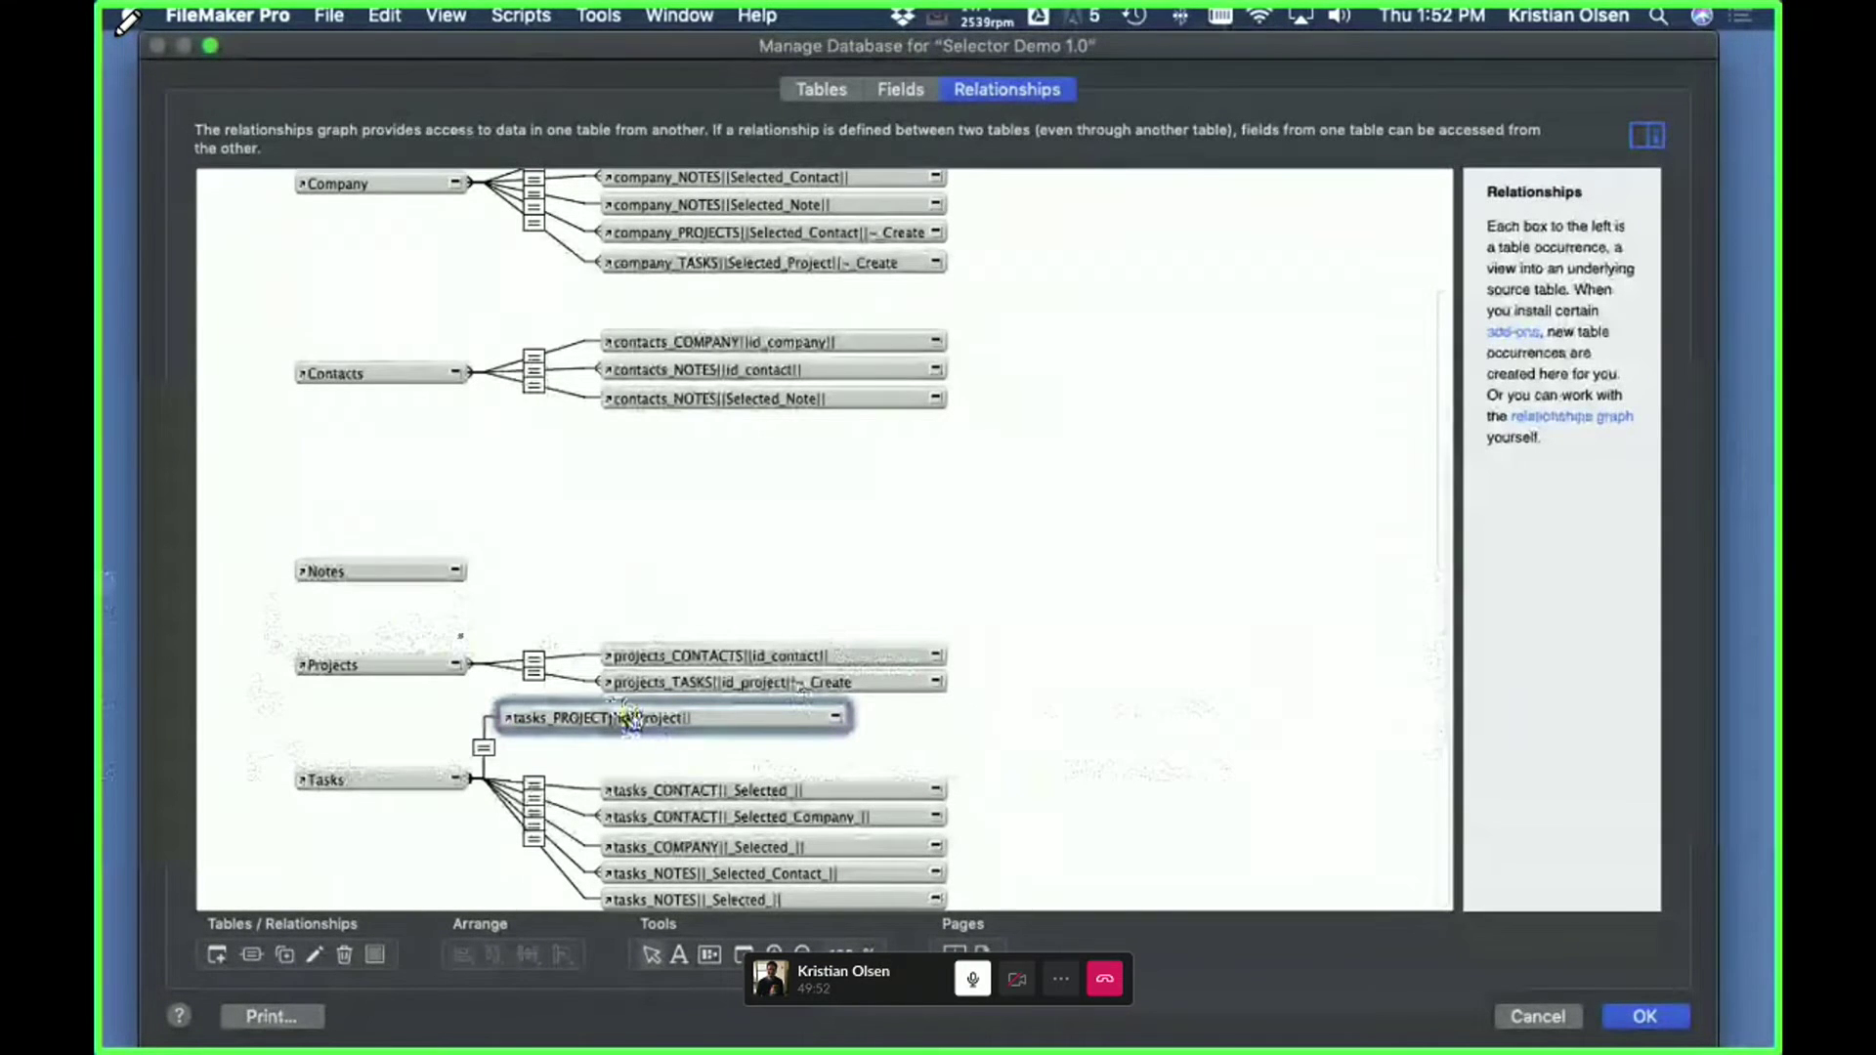
double_click(534, 784)
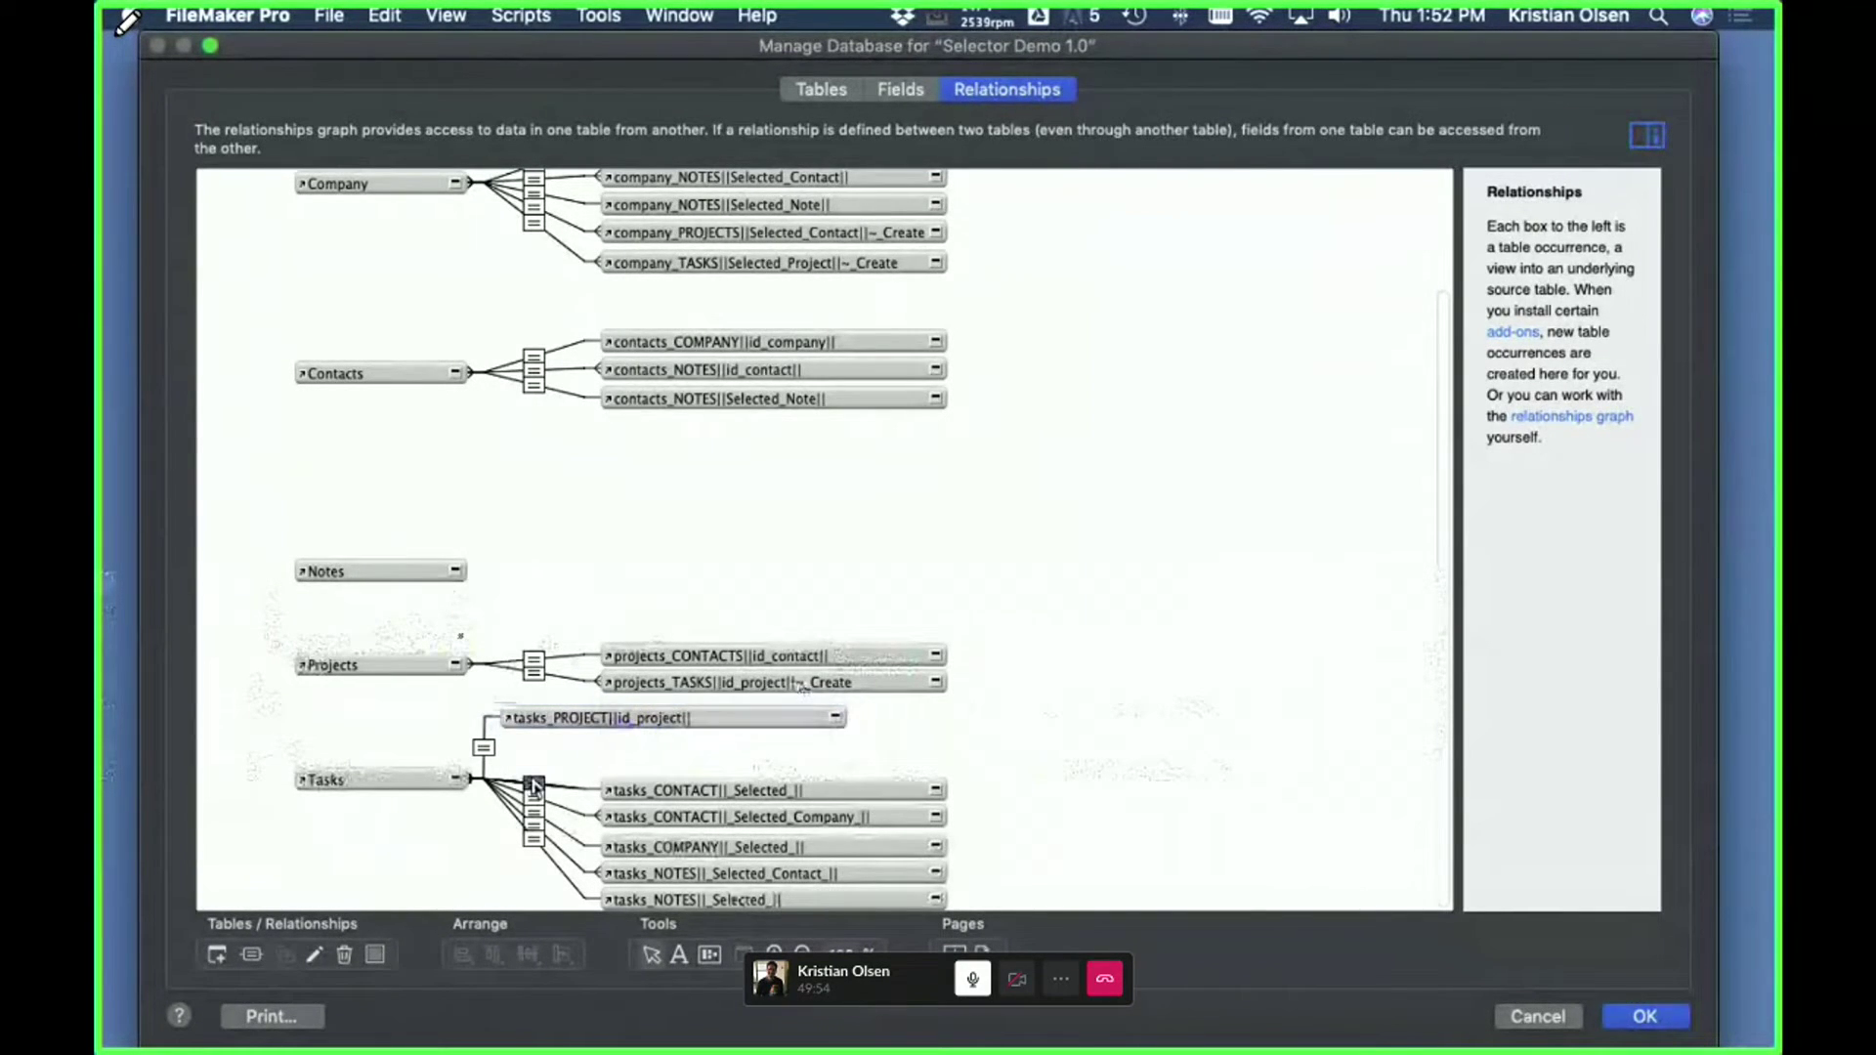
click(1153, 819)
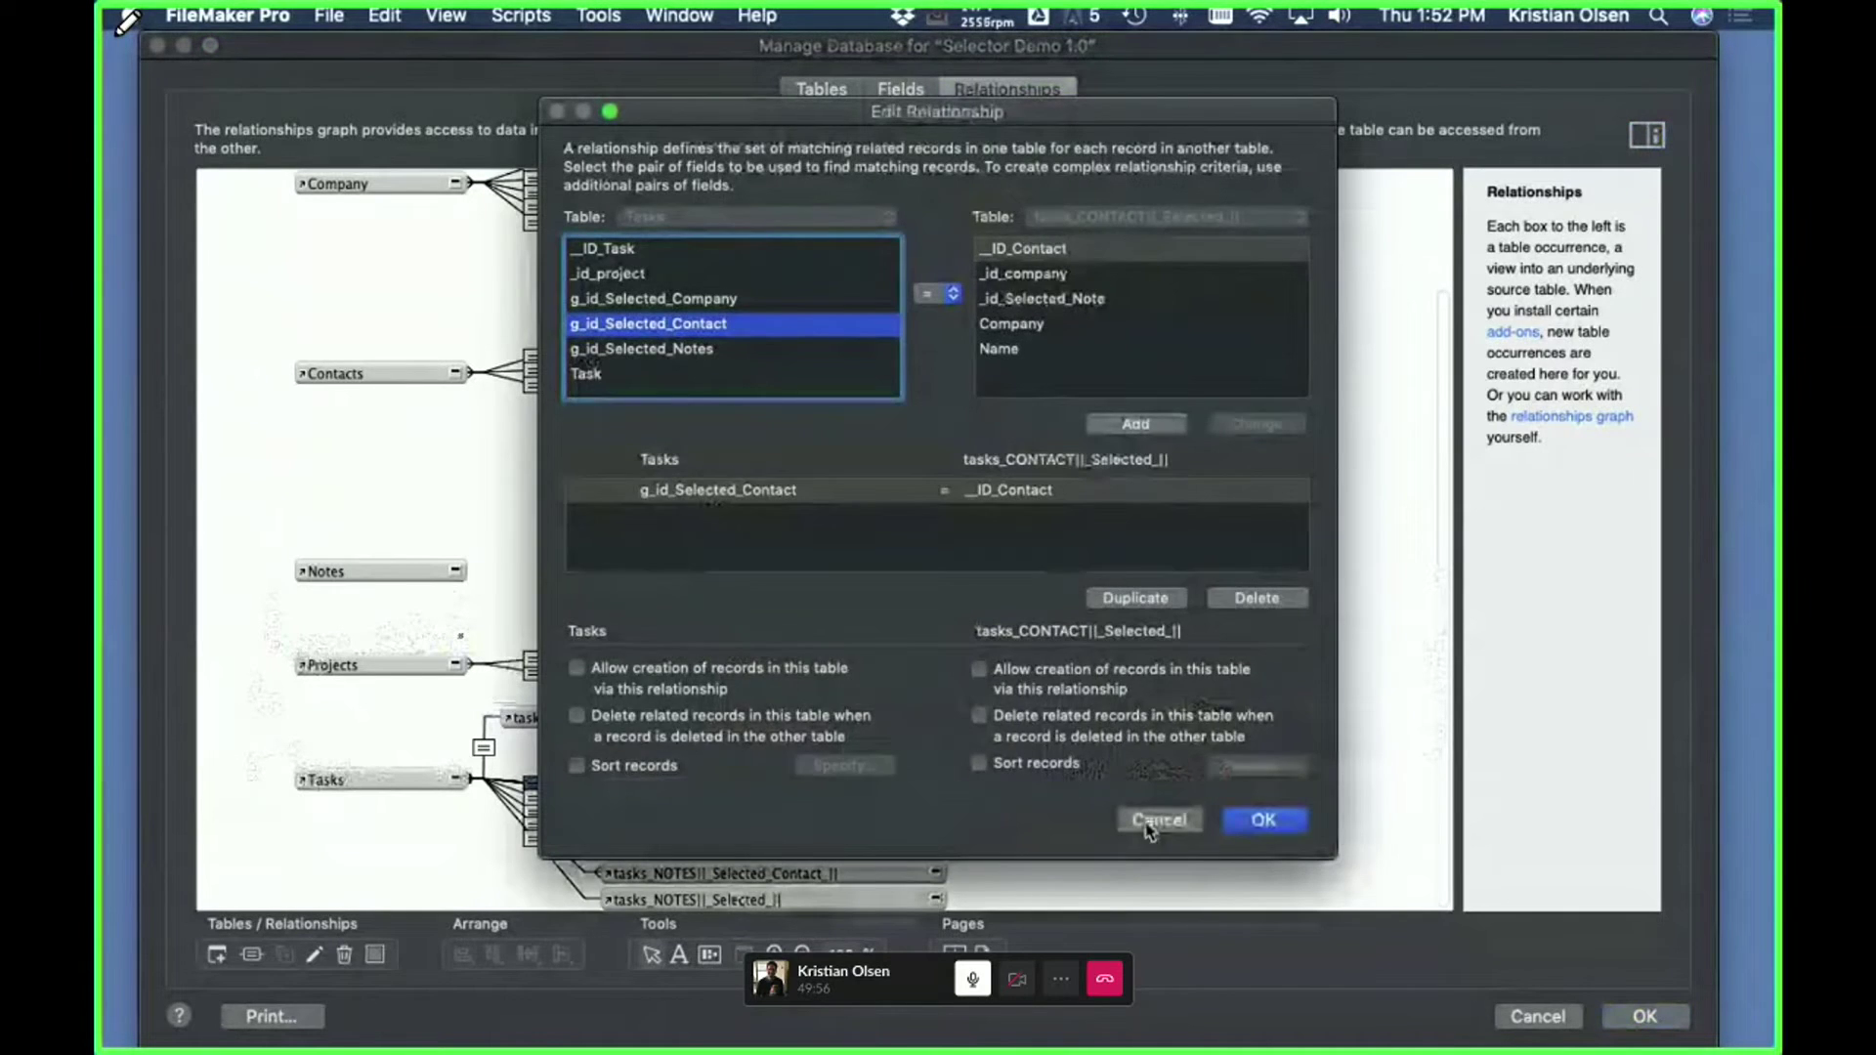
- Move tasks_CONTACT||_Selected_|| below tasks_PROJECT, then leave Manage Database discarding all changes
drag(803, 786, 735, 759)
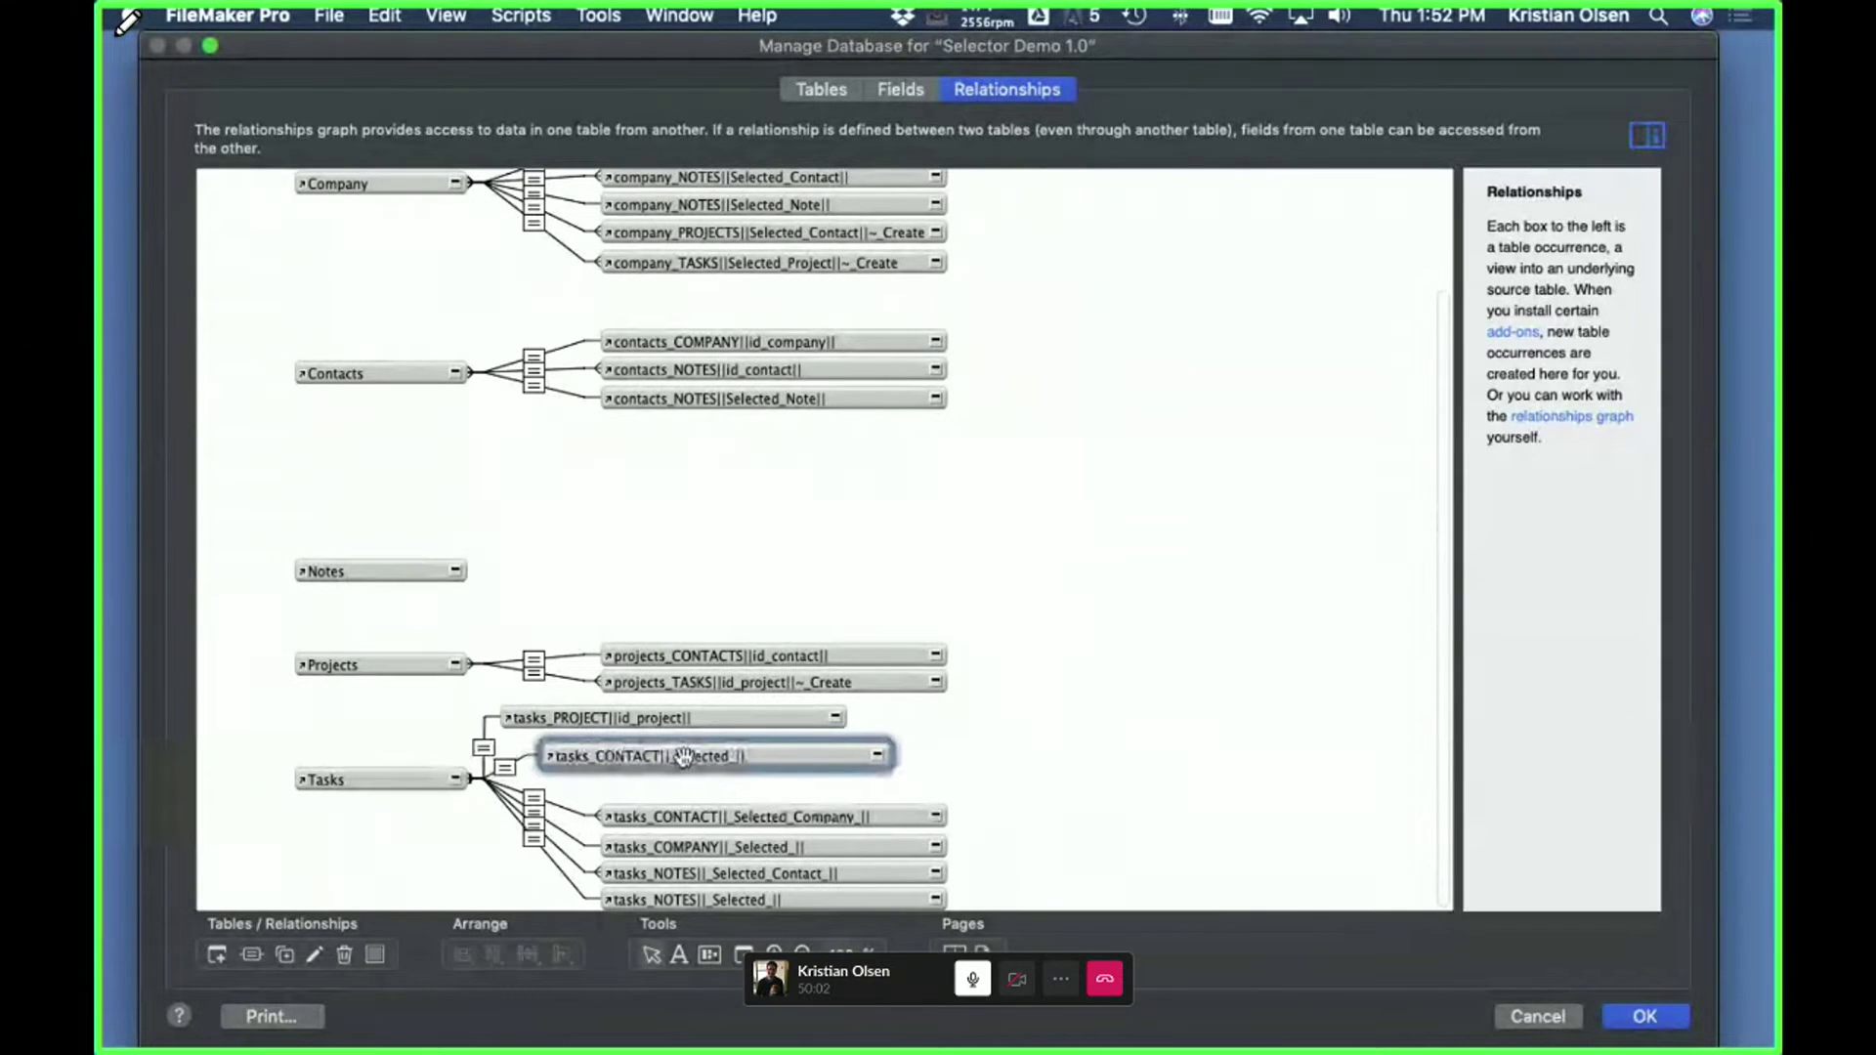
key(Escape)
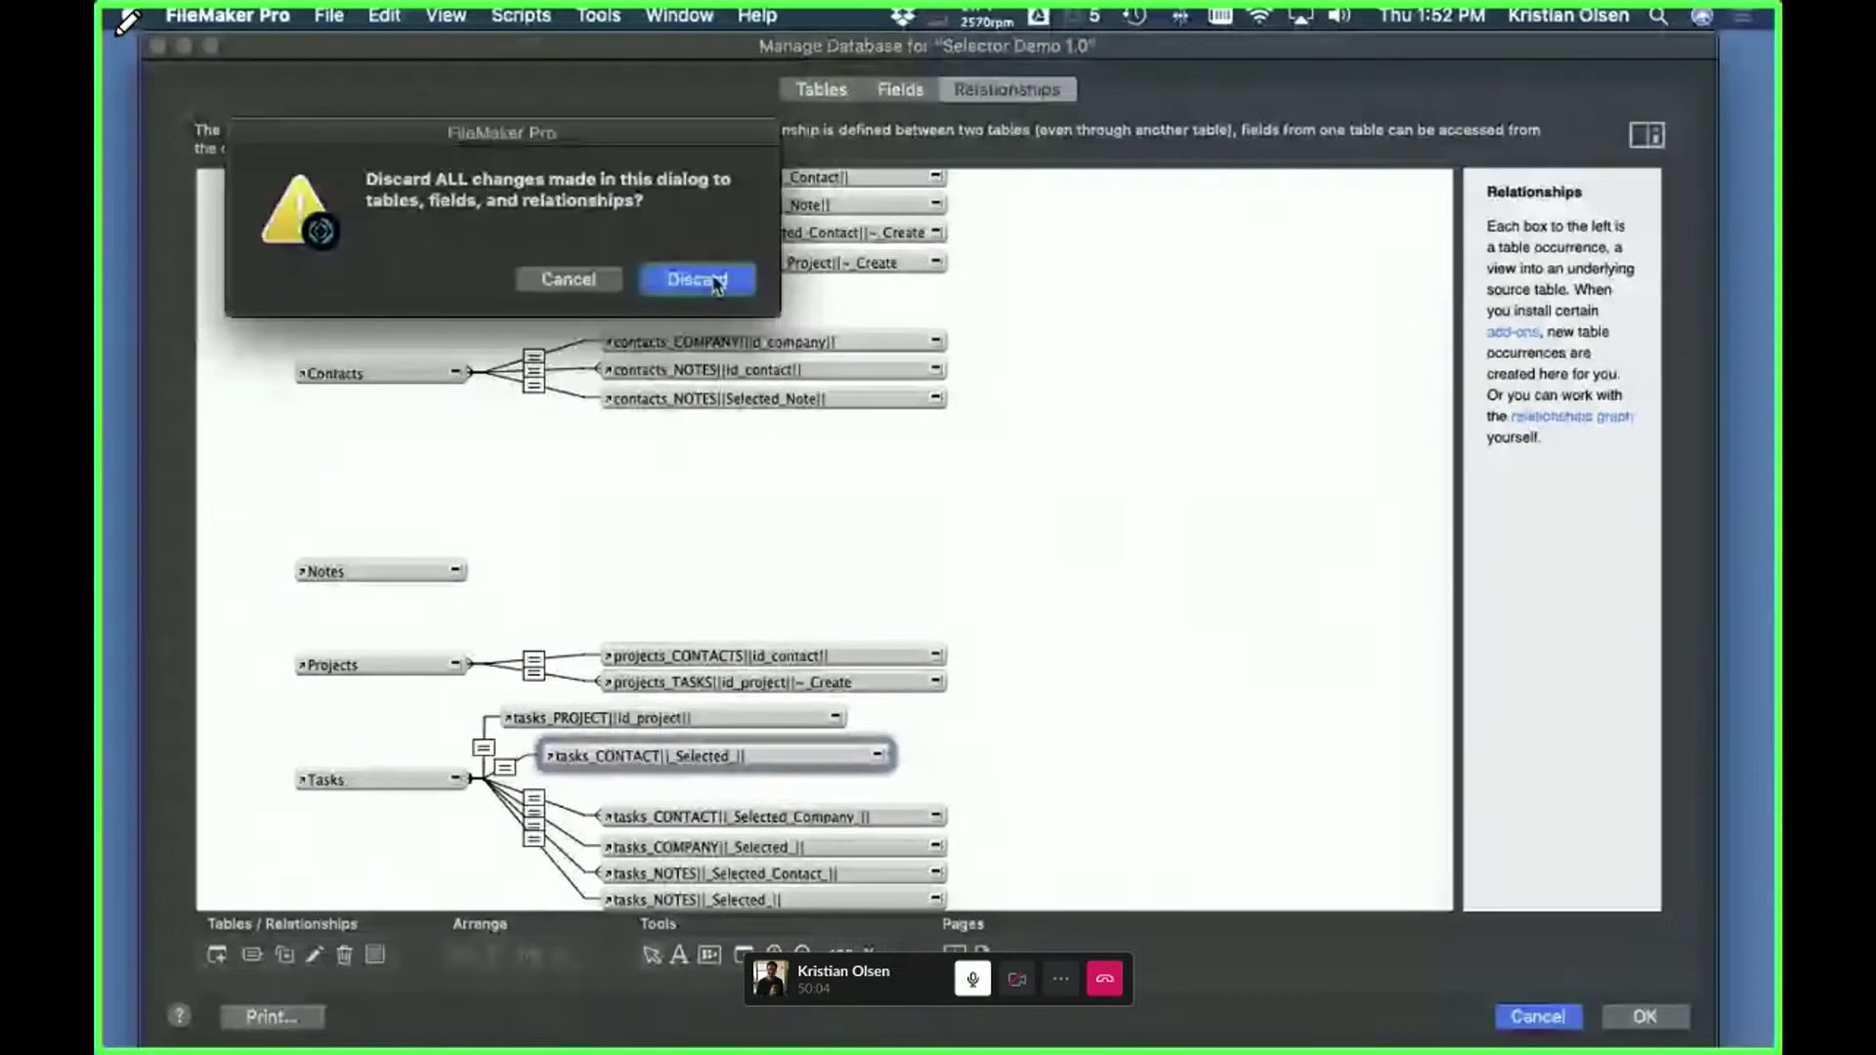
click(706, 280)
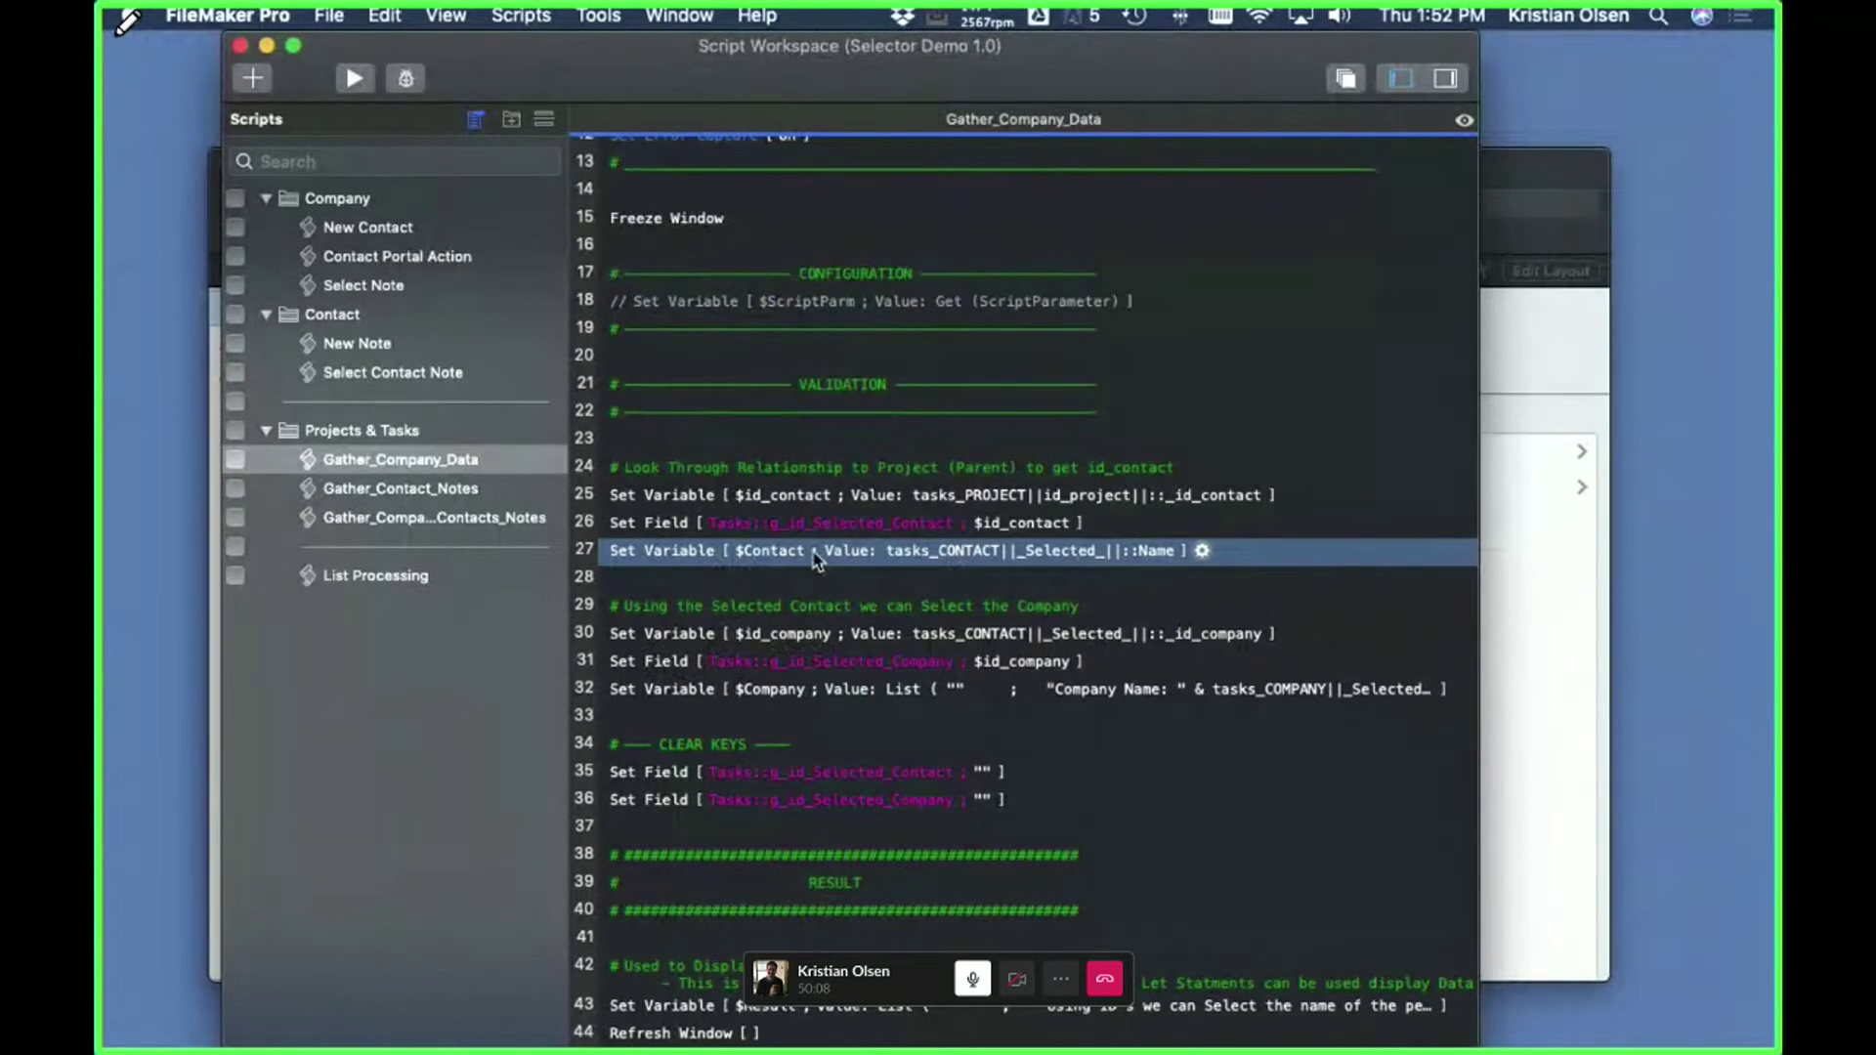
- Run Gather Company Data in the Selector Demo window to show the contact and company result
key(ctrl+Up)
click(1268, 348)
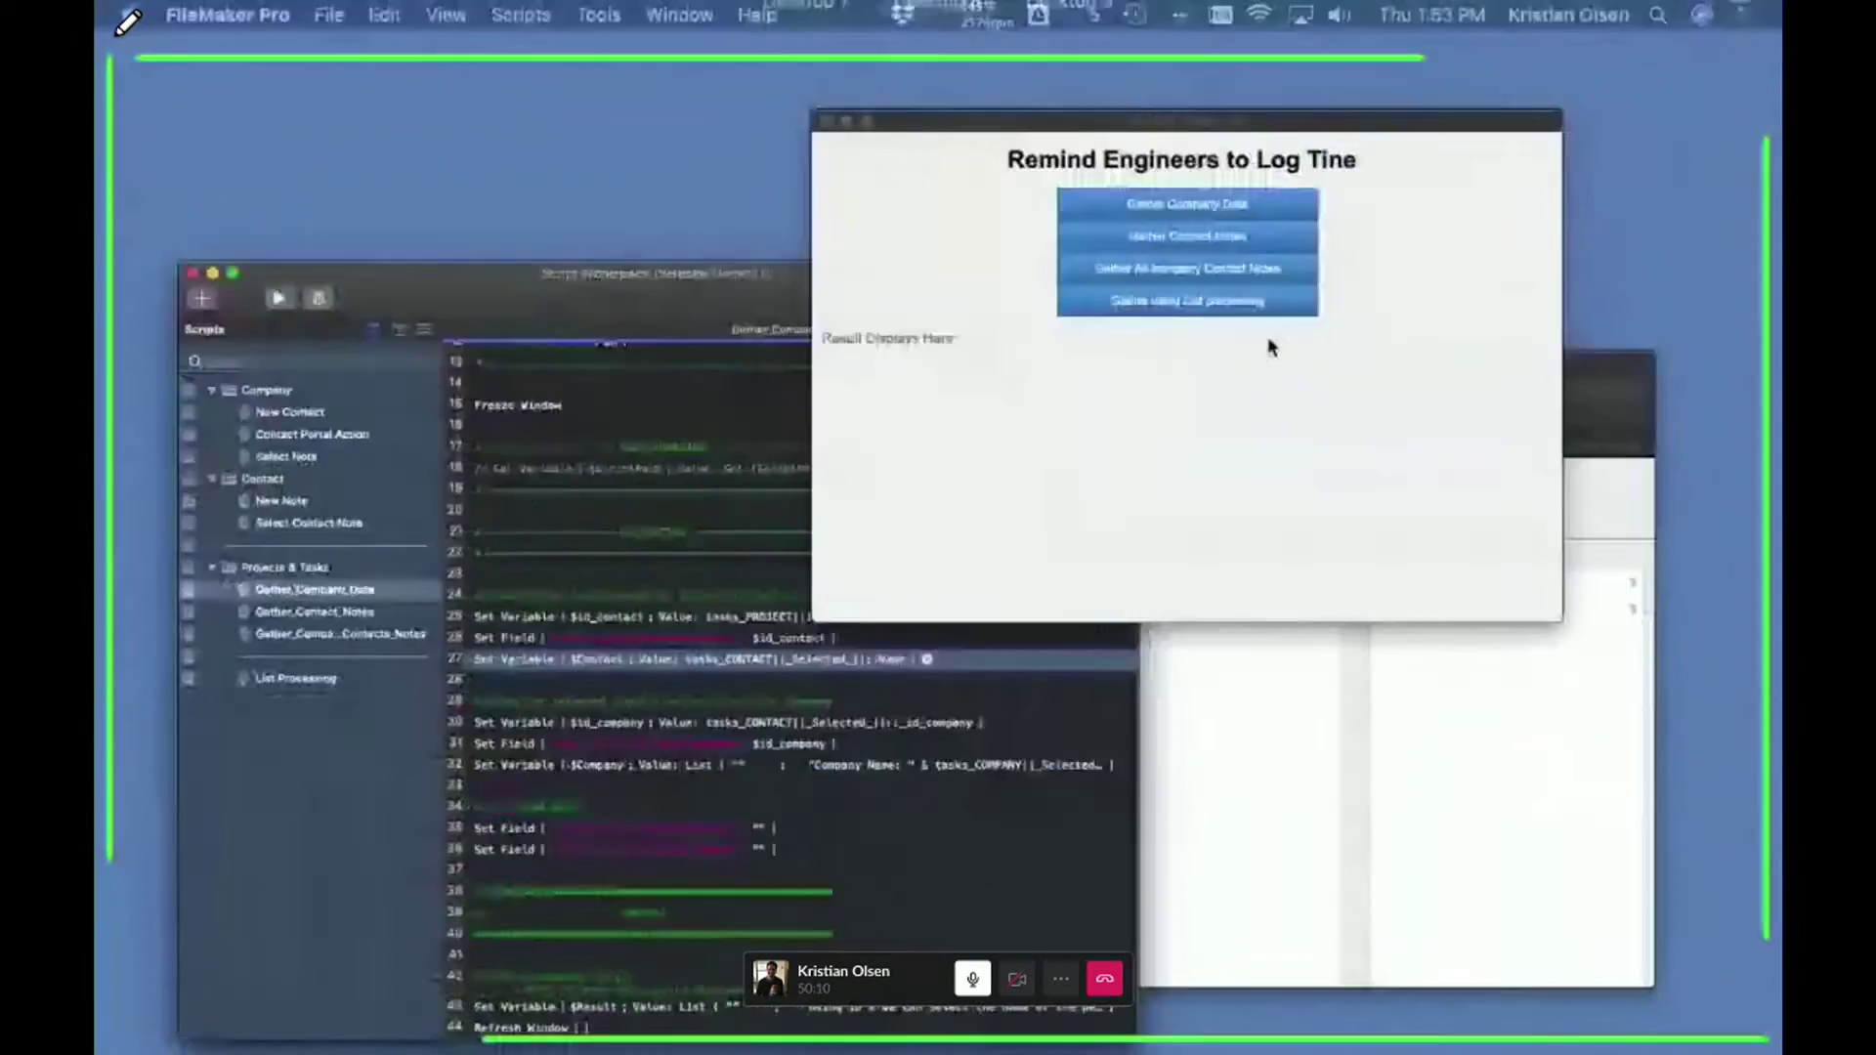
click(982, 234)
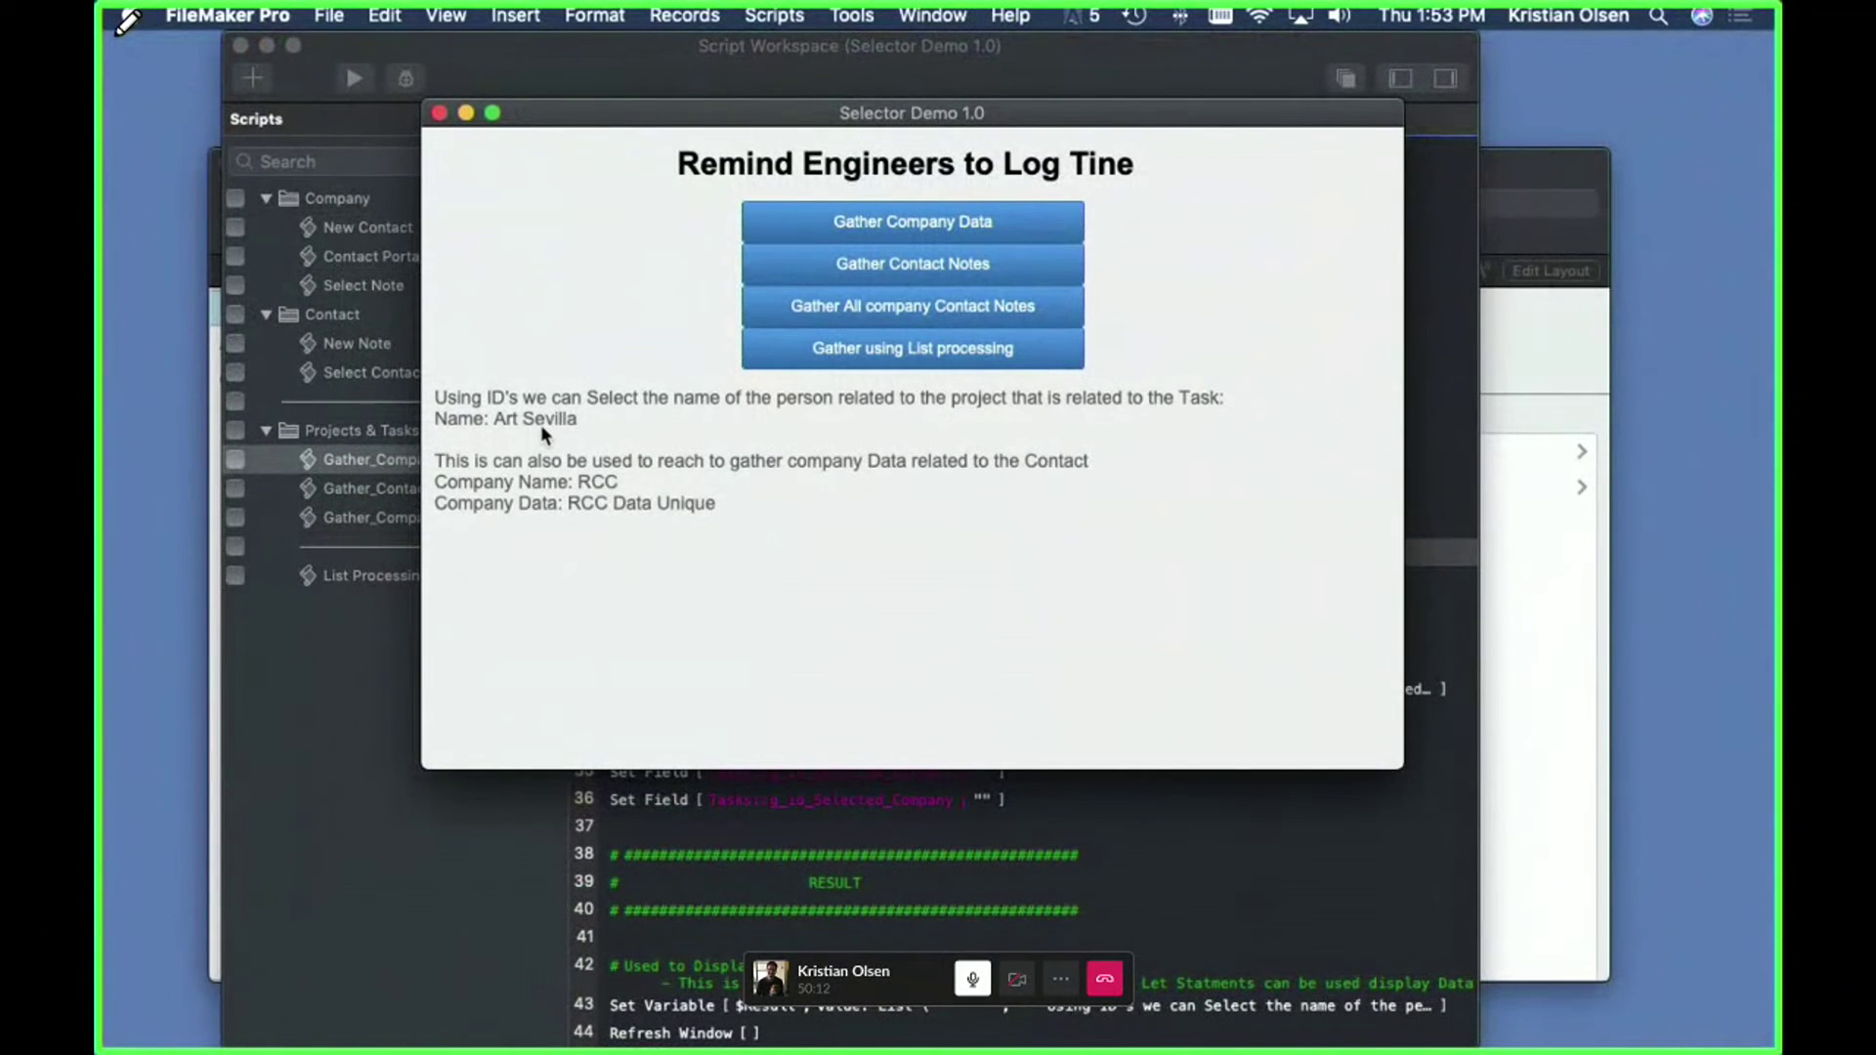
- Back in the script, select line 30 setting $id_company and reopen the relationships graph
click(618, 83)
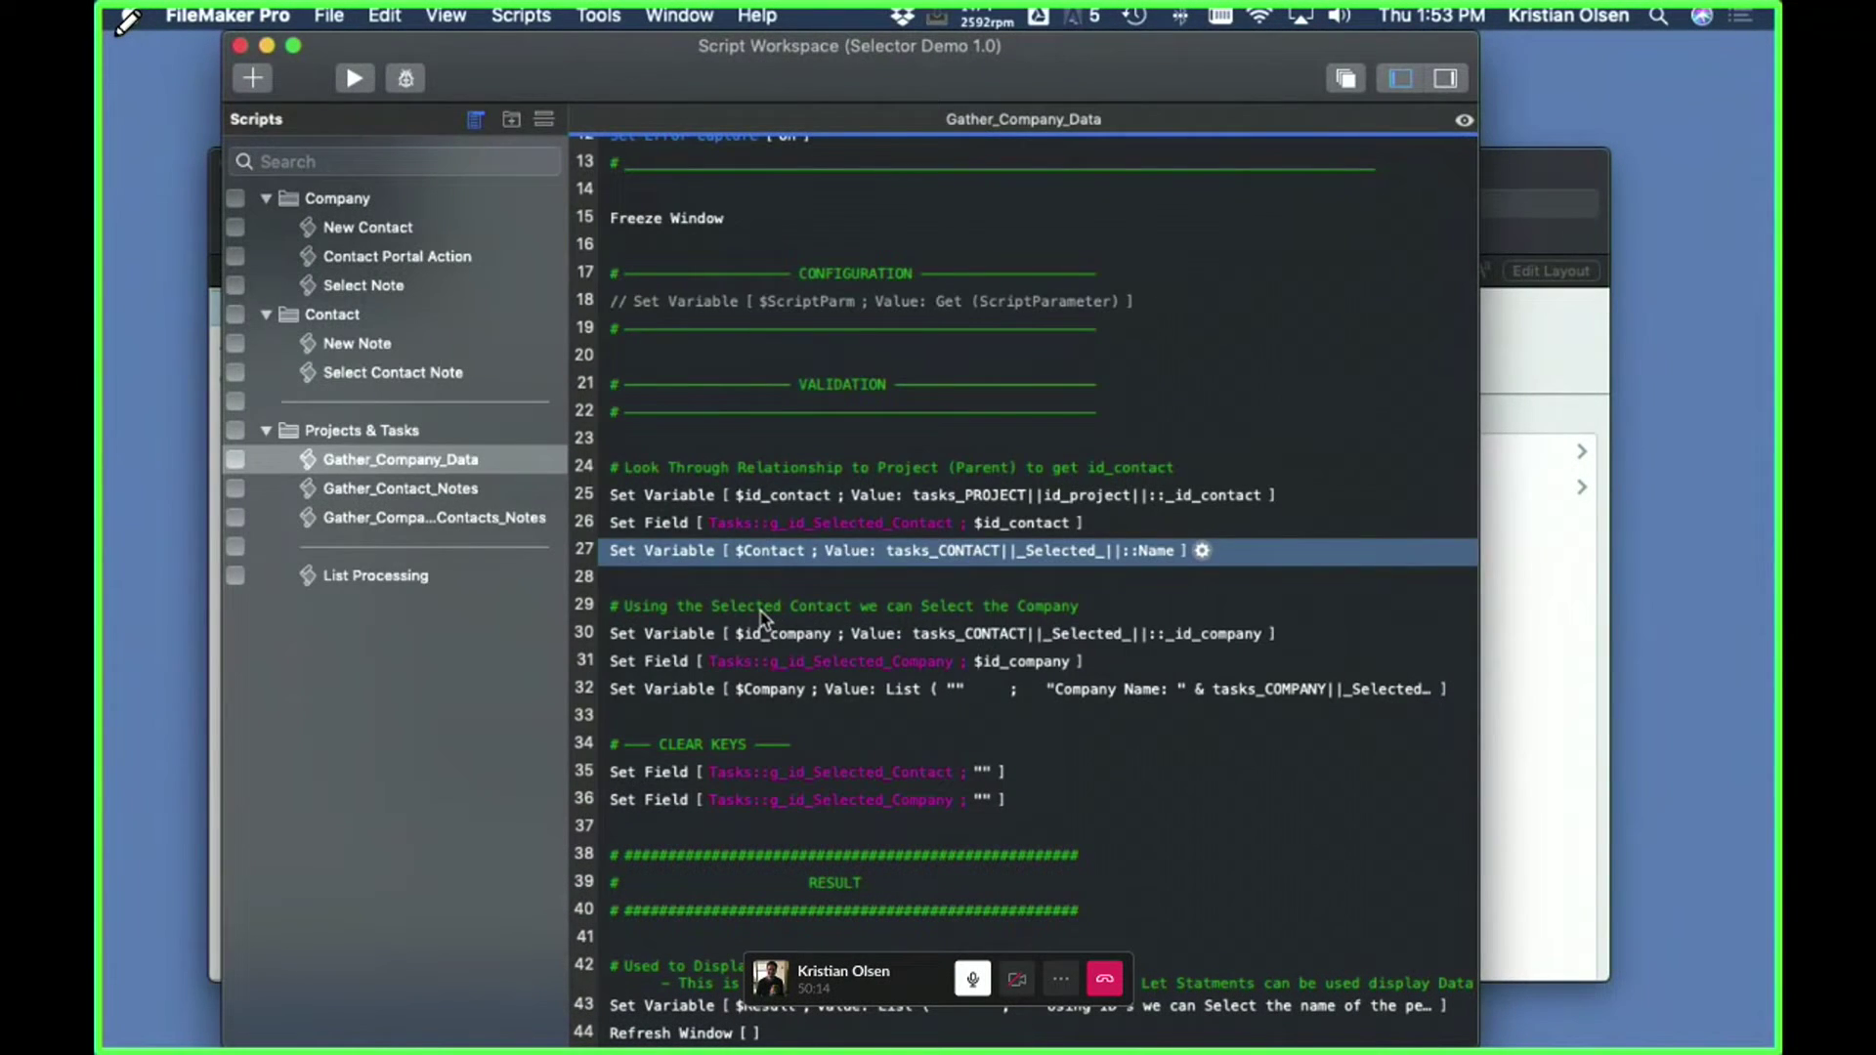
click(657, 637)
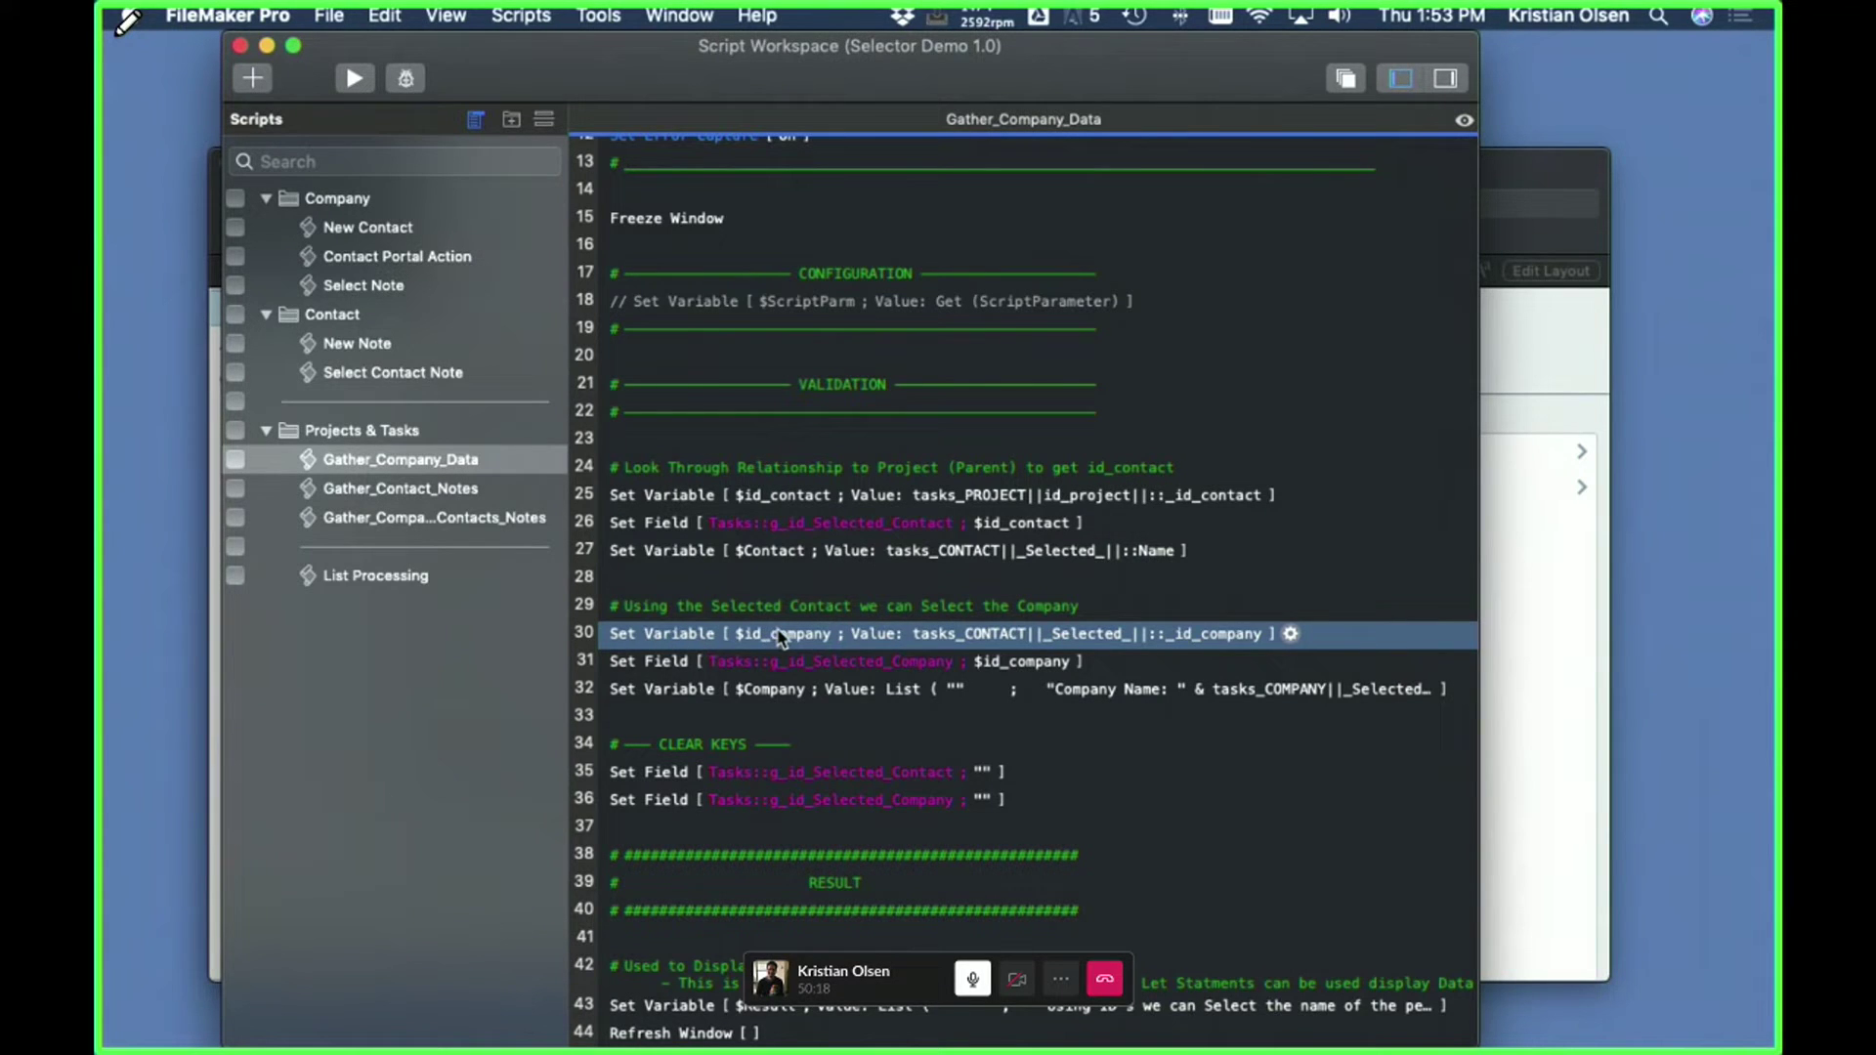
key(super+shift+d)
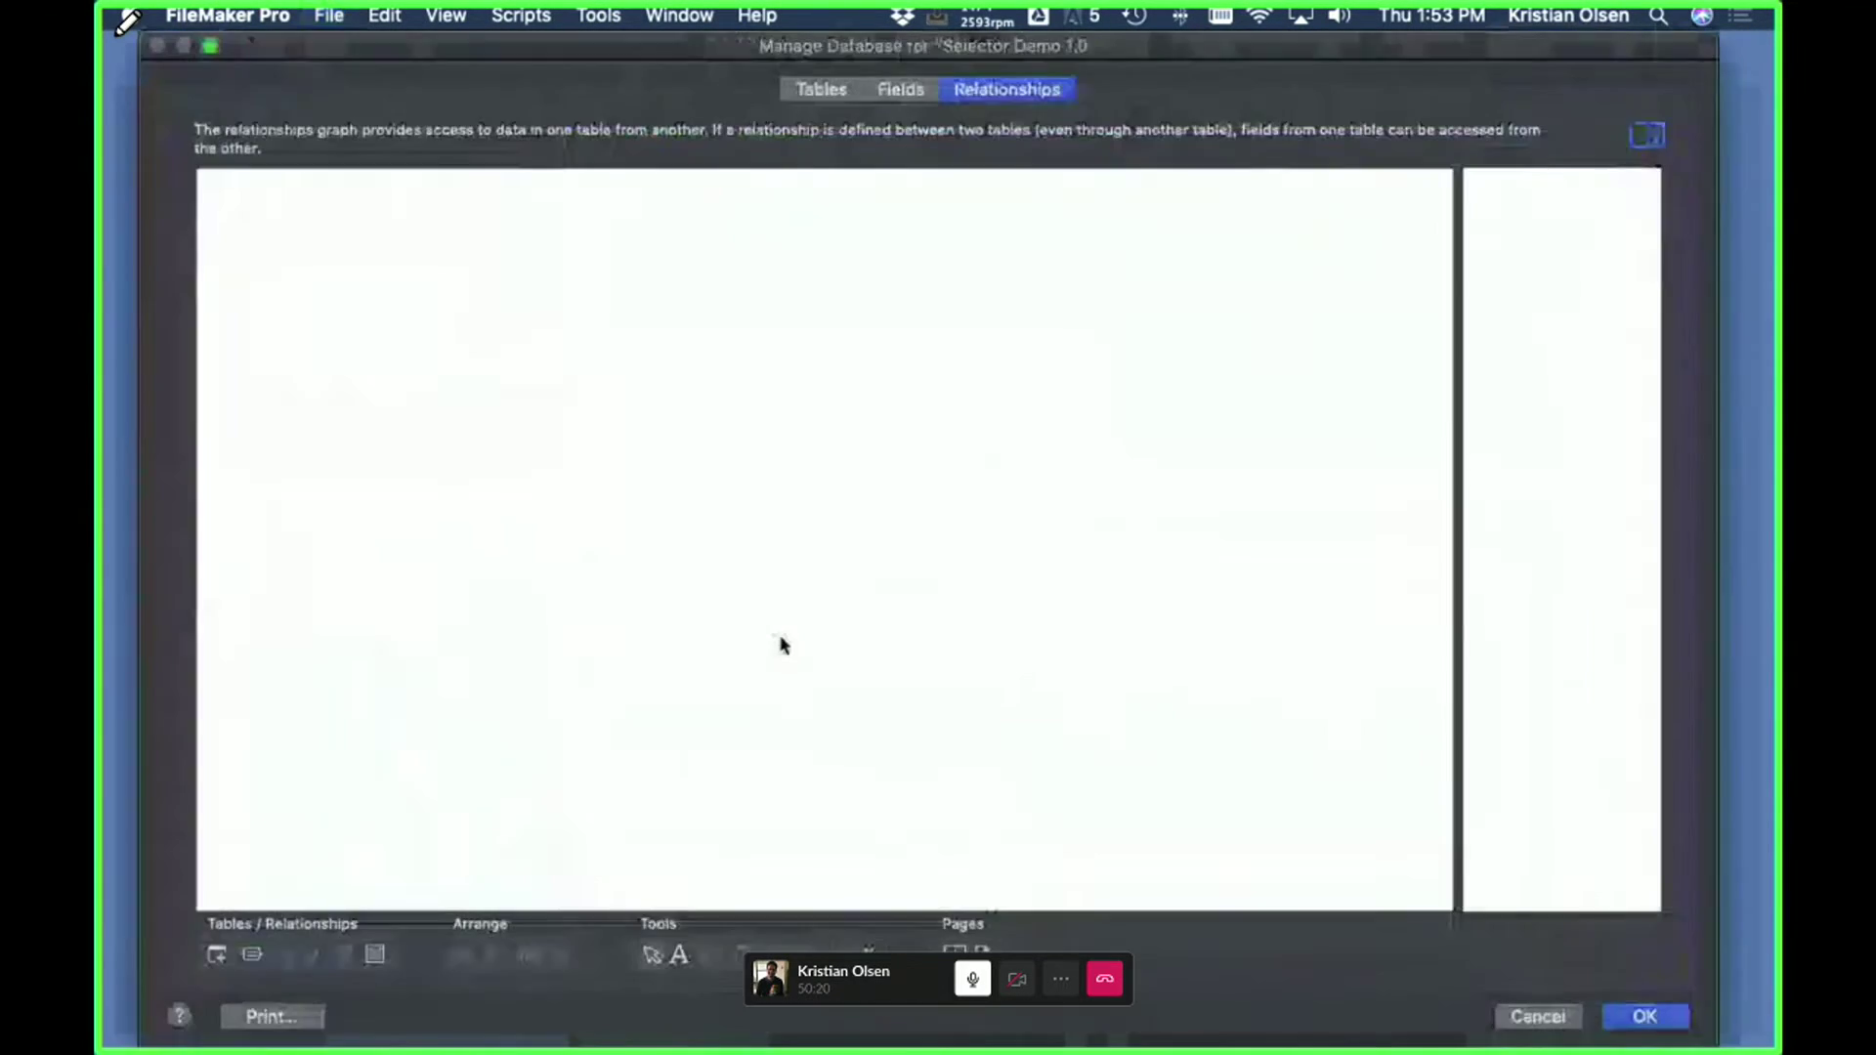
- Drag tasks_PROJECT, tasks_CONTACT||_Selected_|| and tasks_CONTACT||_Selected_Company_|| up-left into a staircase chain
scroll(747, 670, down, 3)
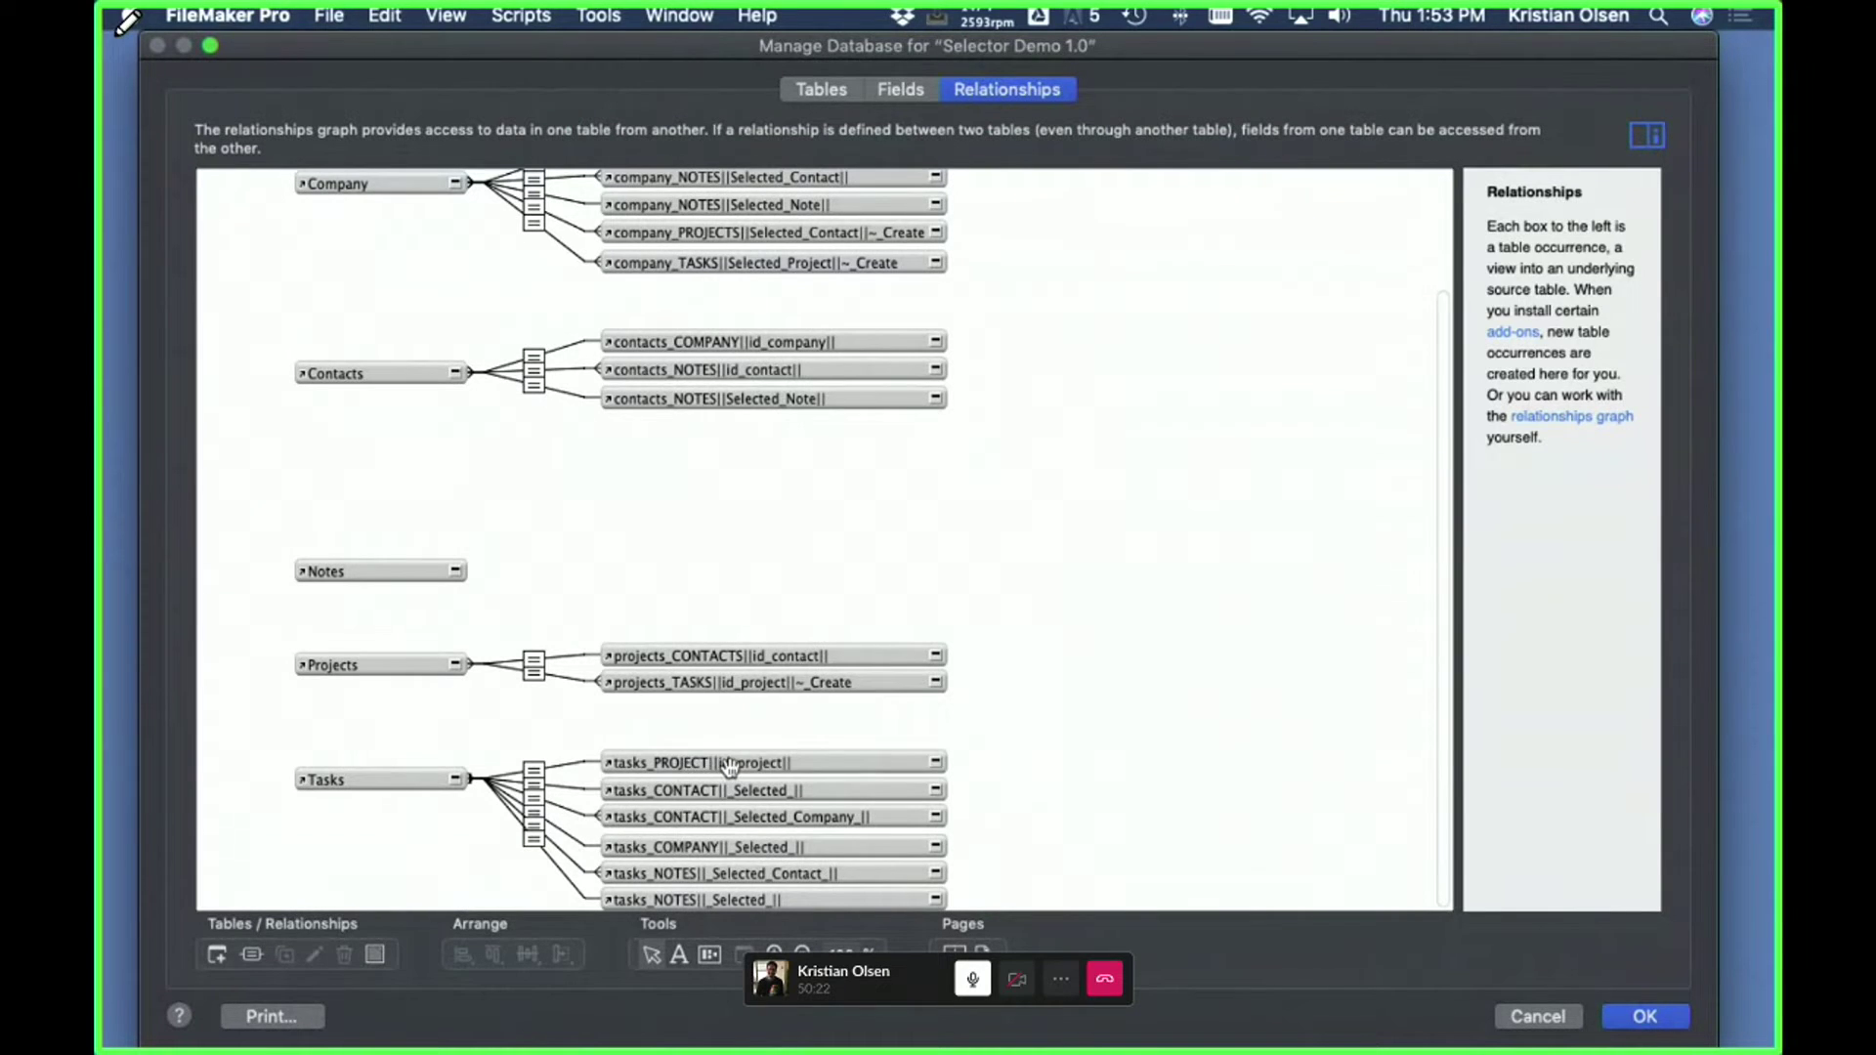
drag(691, 767, 589, 720)
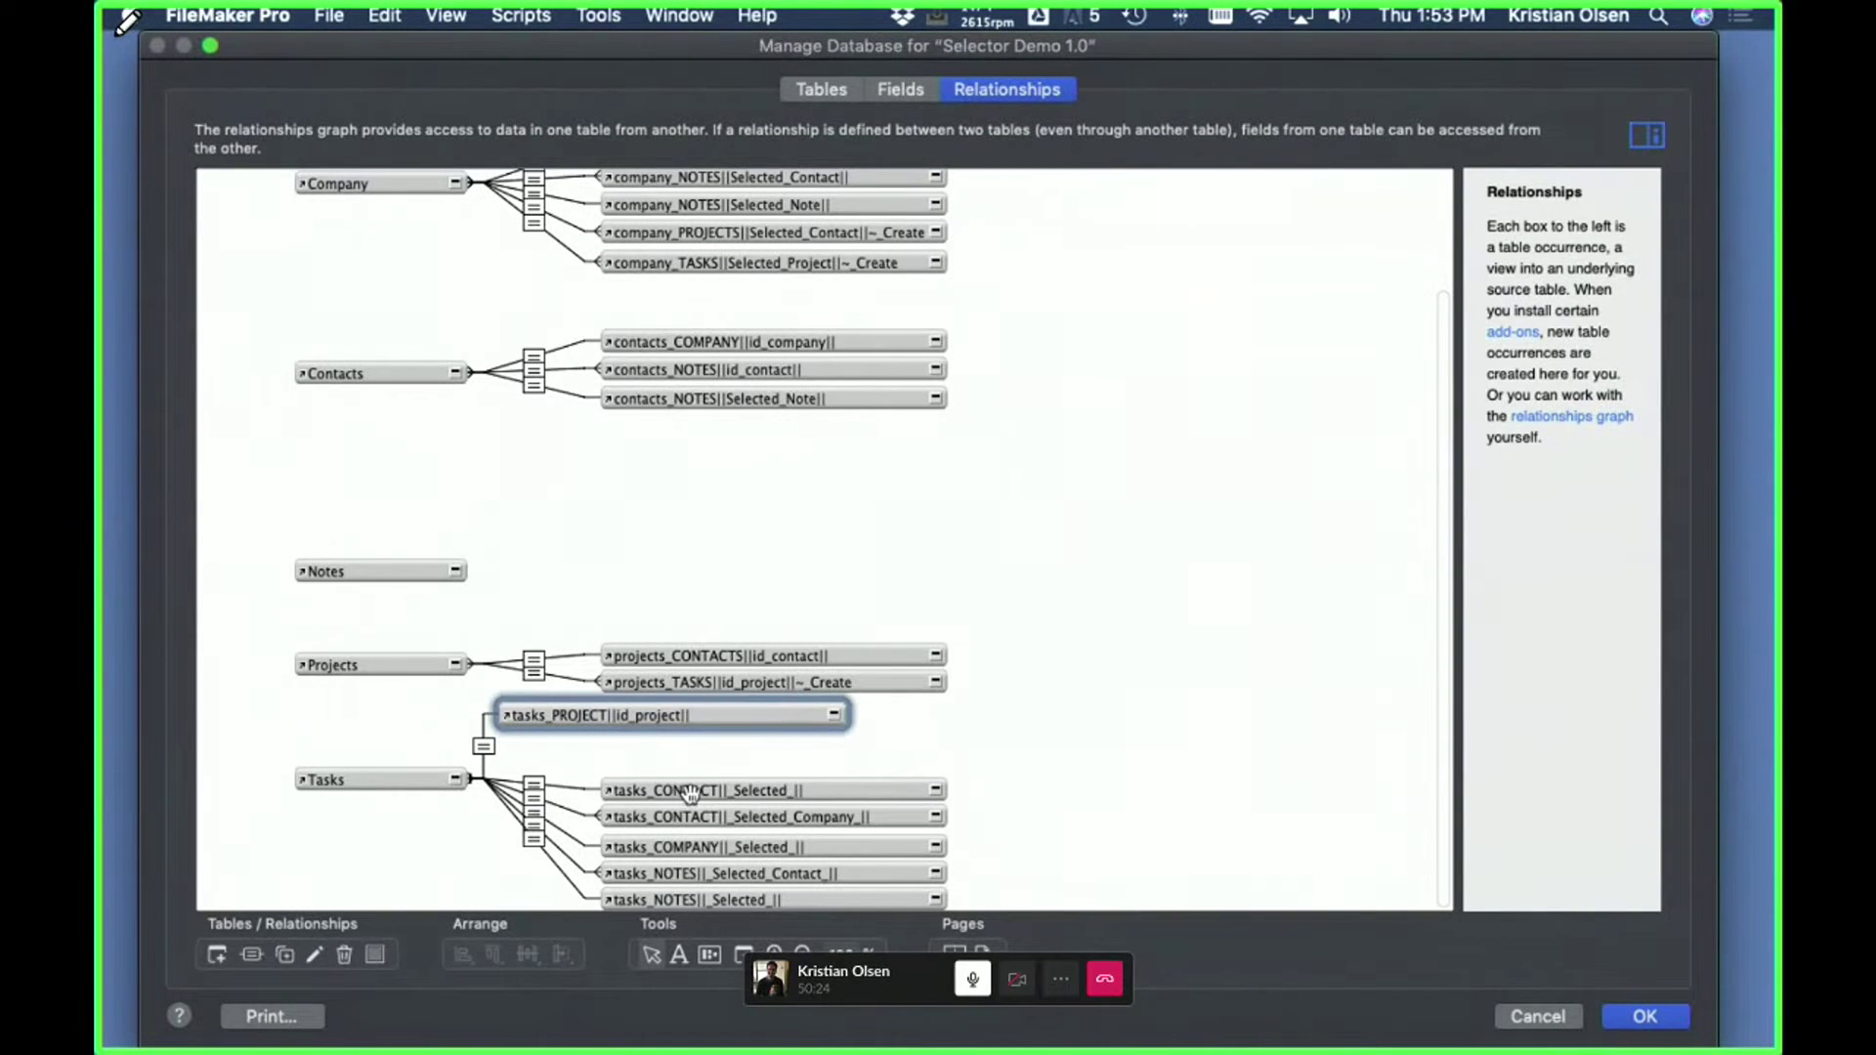
drag(674, 786, 621, 748)
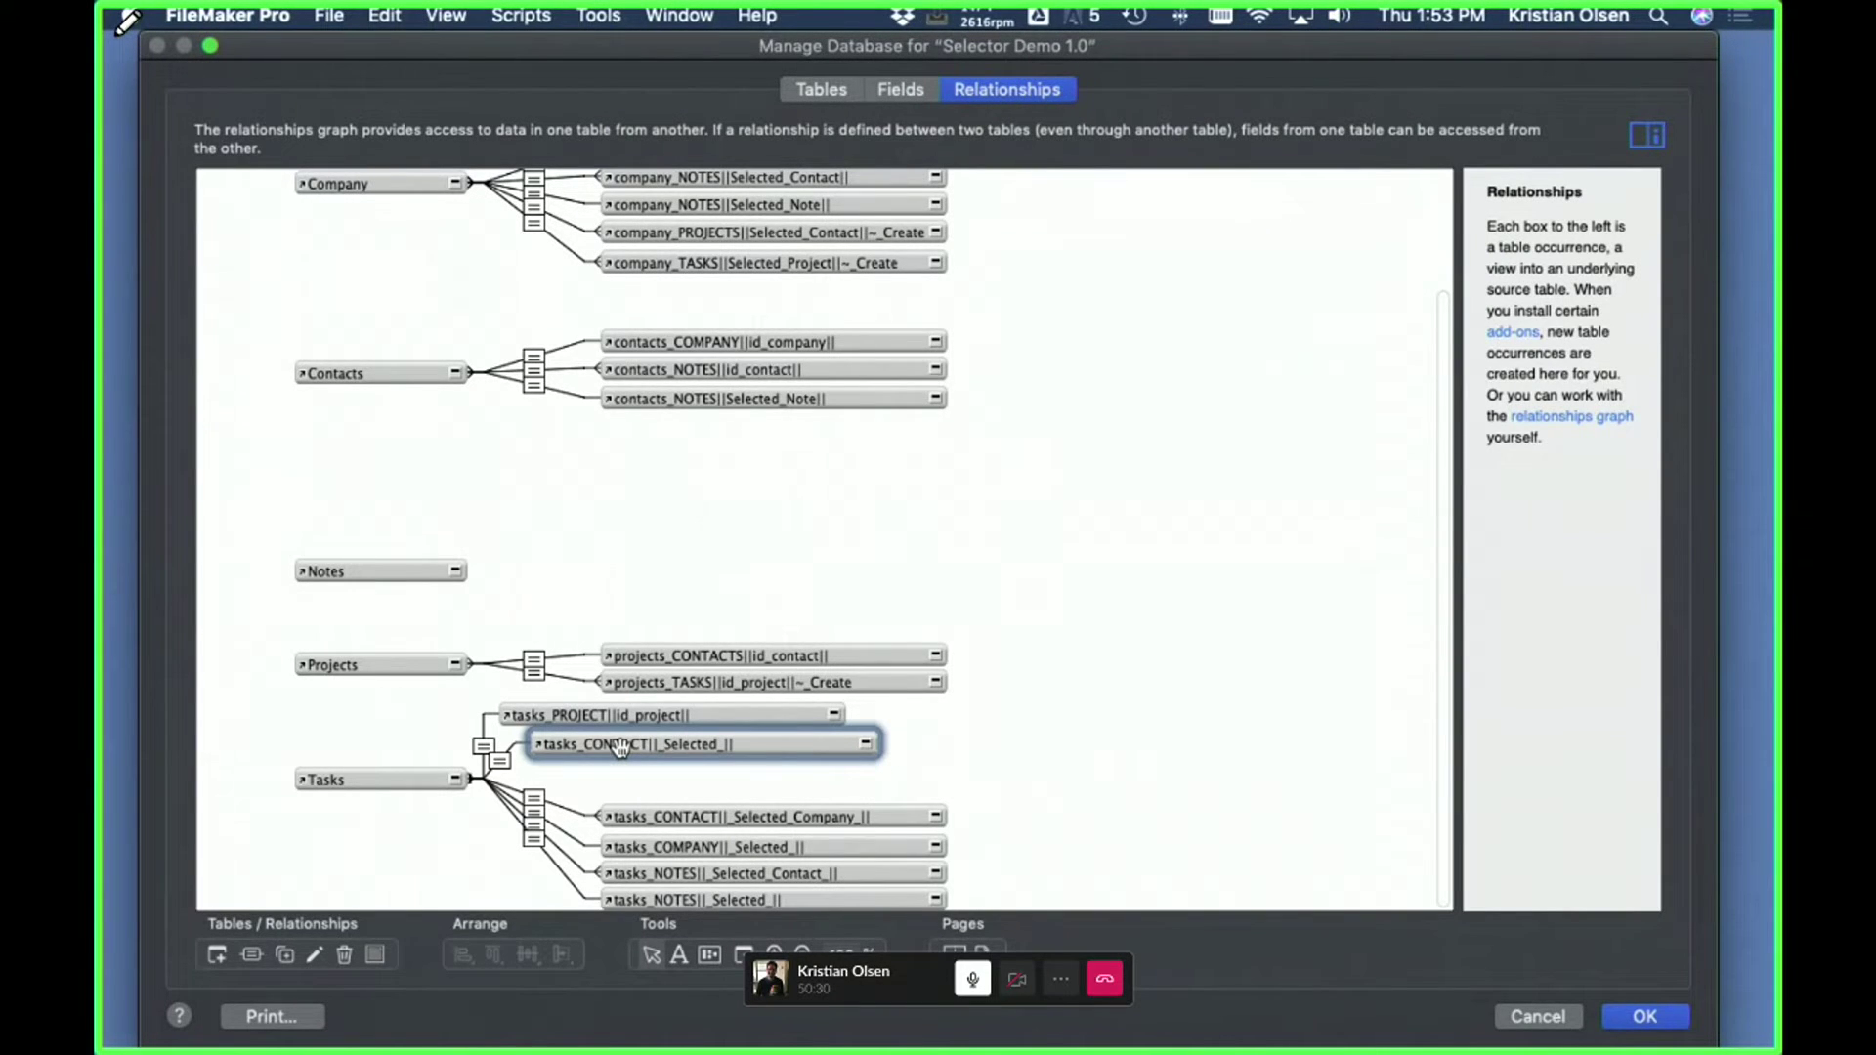
click(1061, 759)
drag(869, 816, 846, 782)
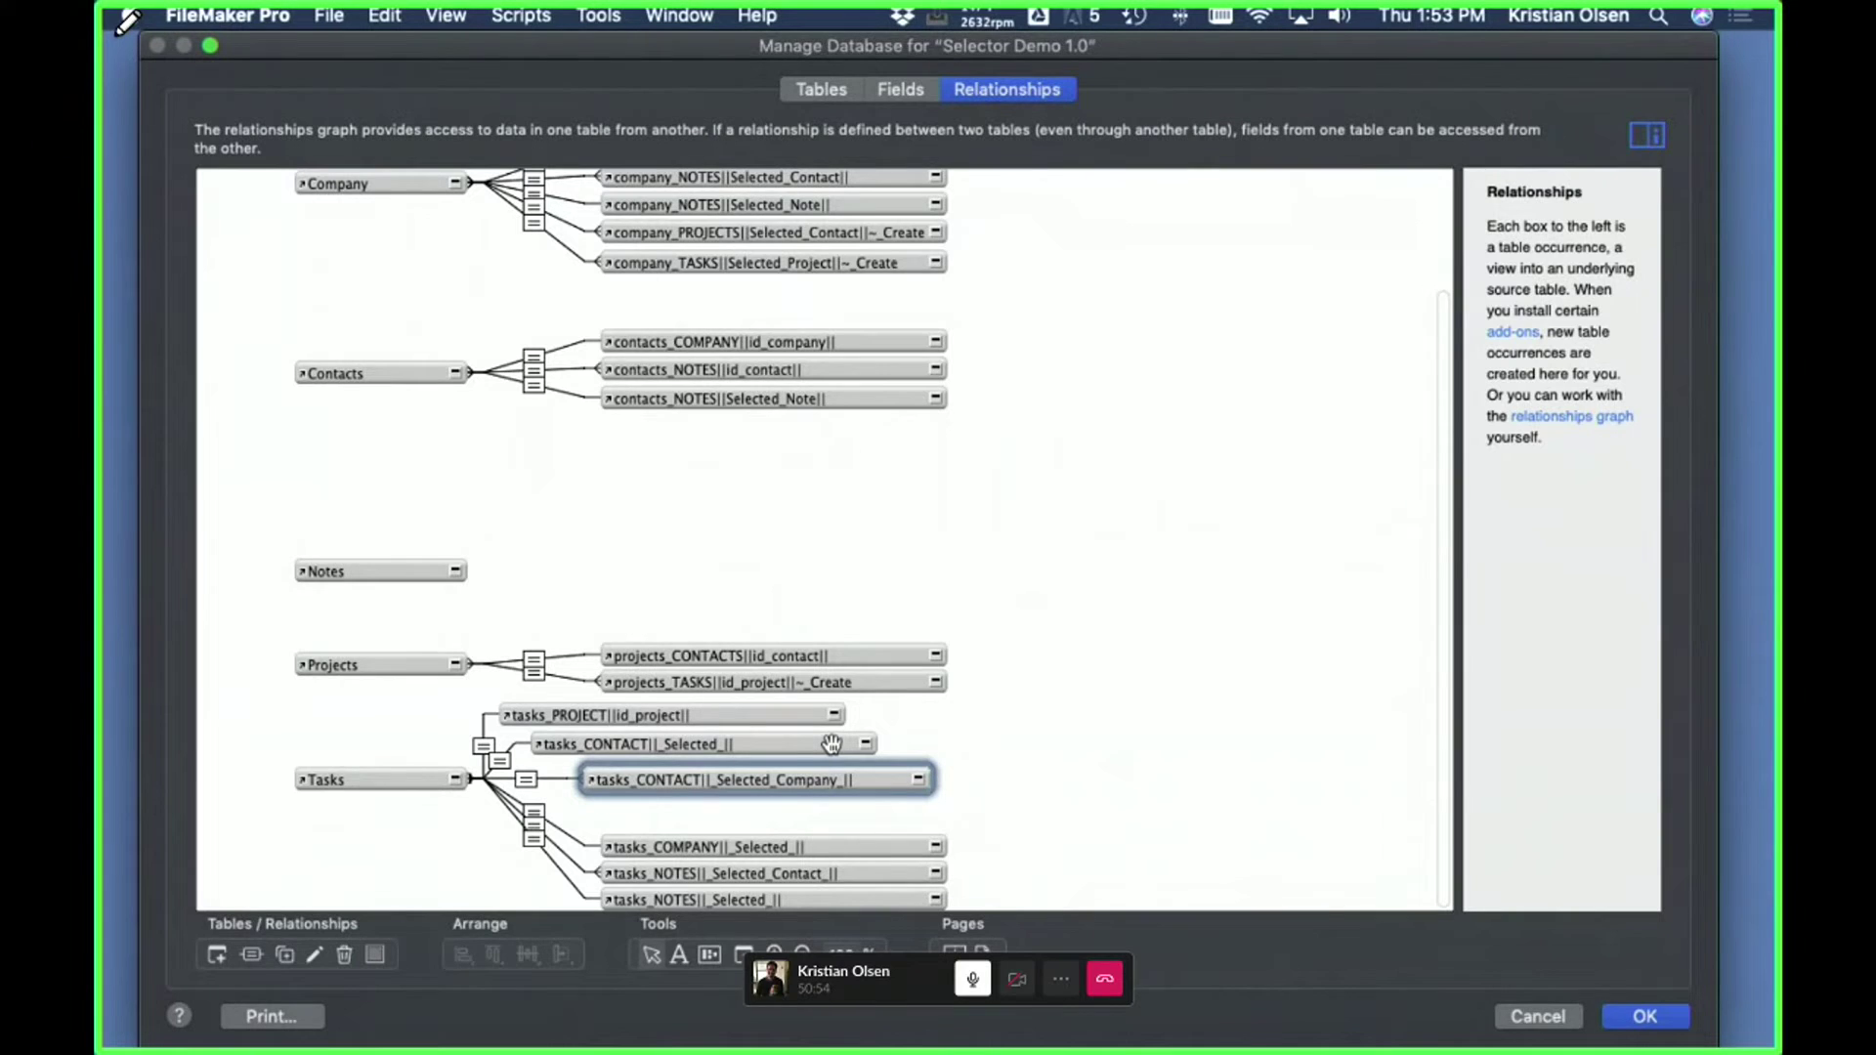
- Inspect the tasks_CONTACT||_Selected_Company_|| match (g_id_Selected_Company = _id_company), then discard database changes
click(643, 744)
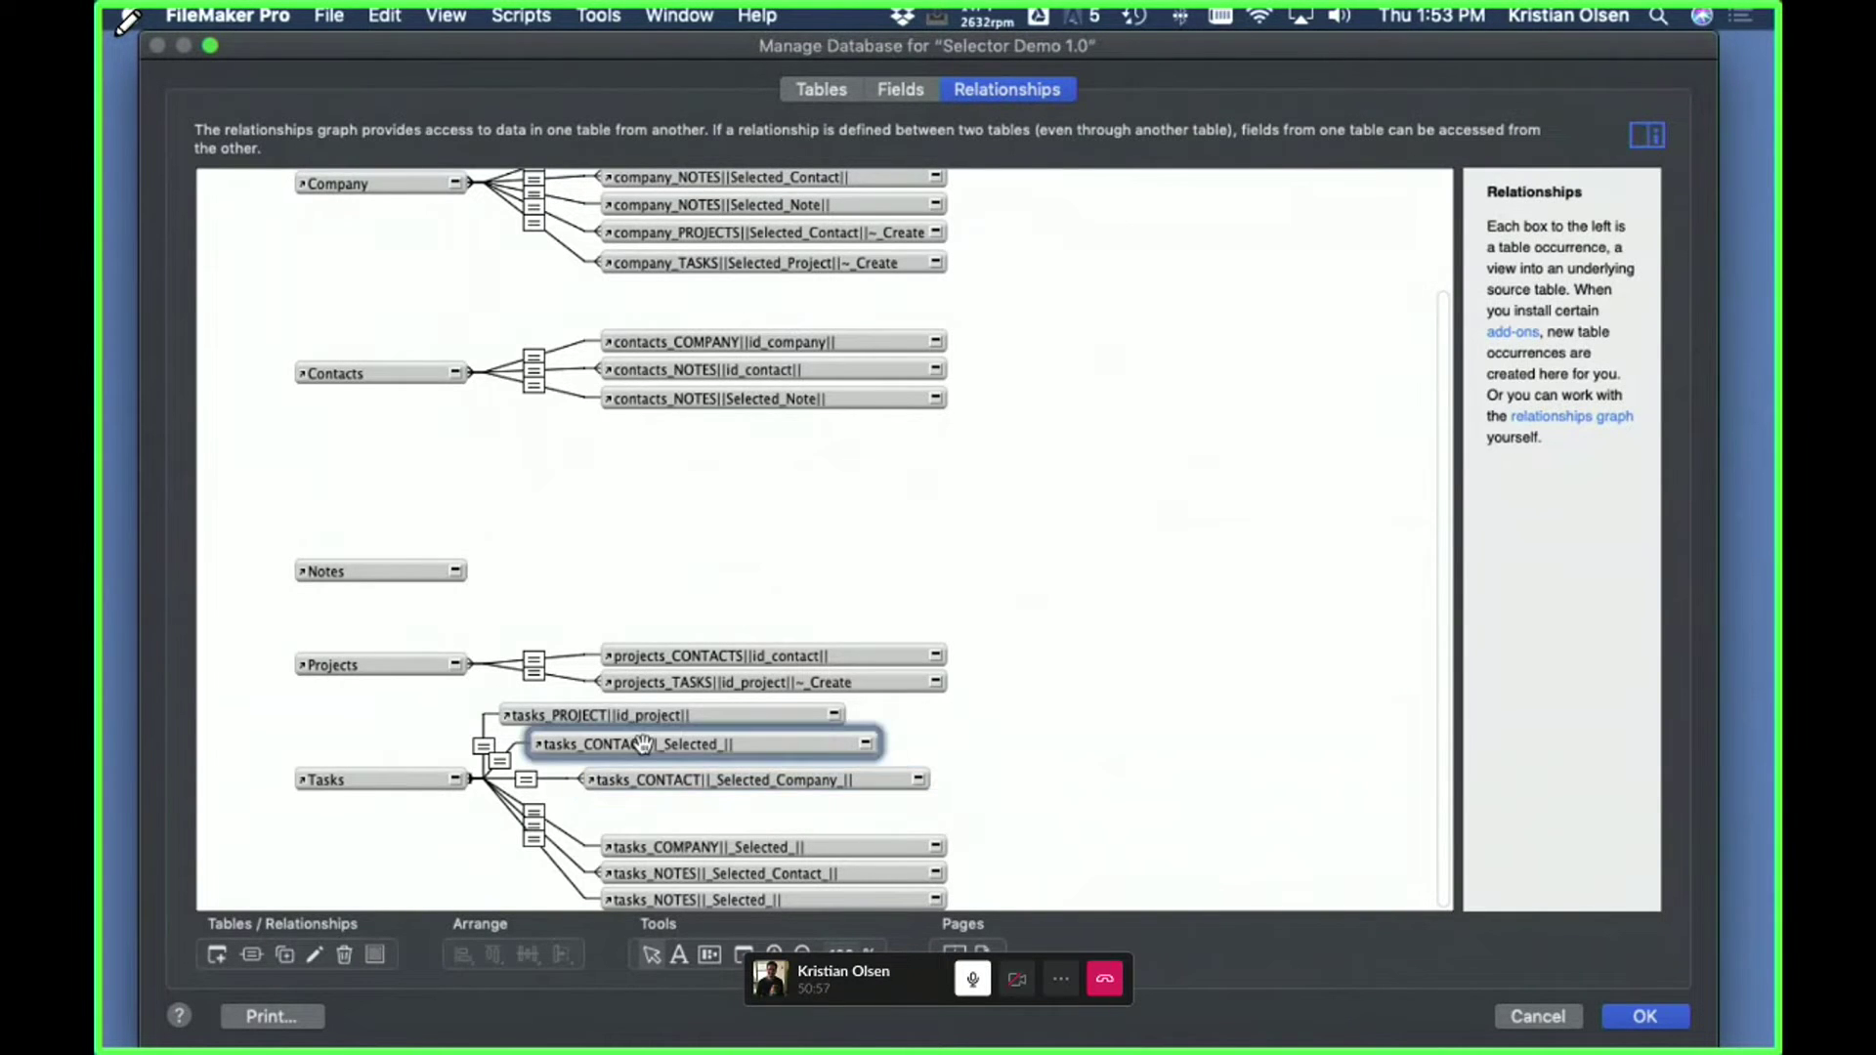
double_click(525, 778)
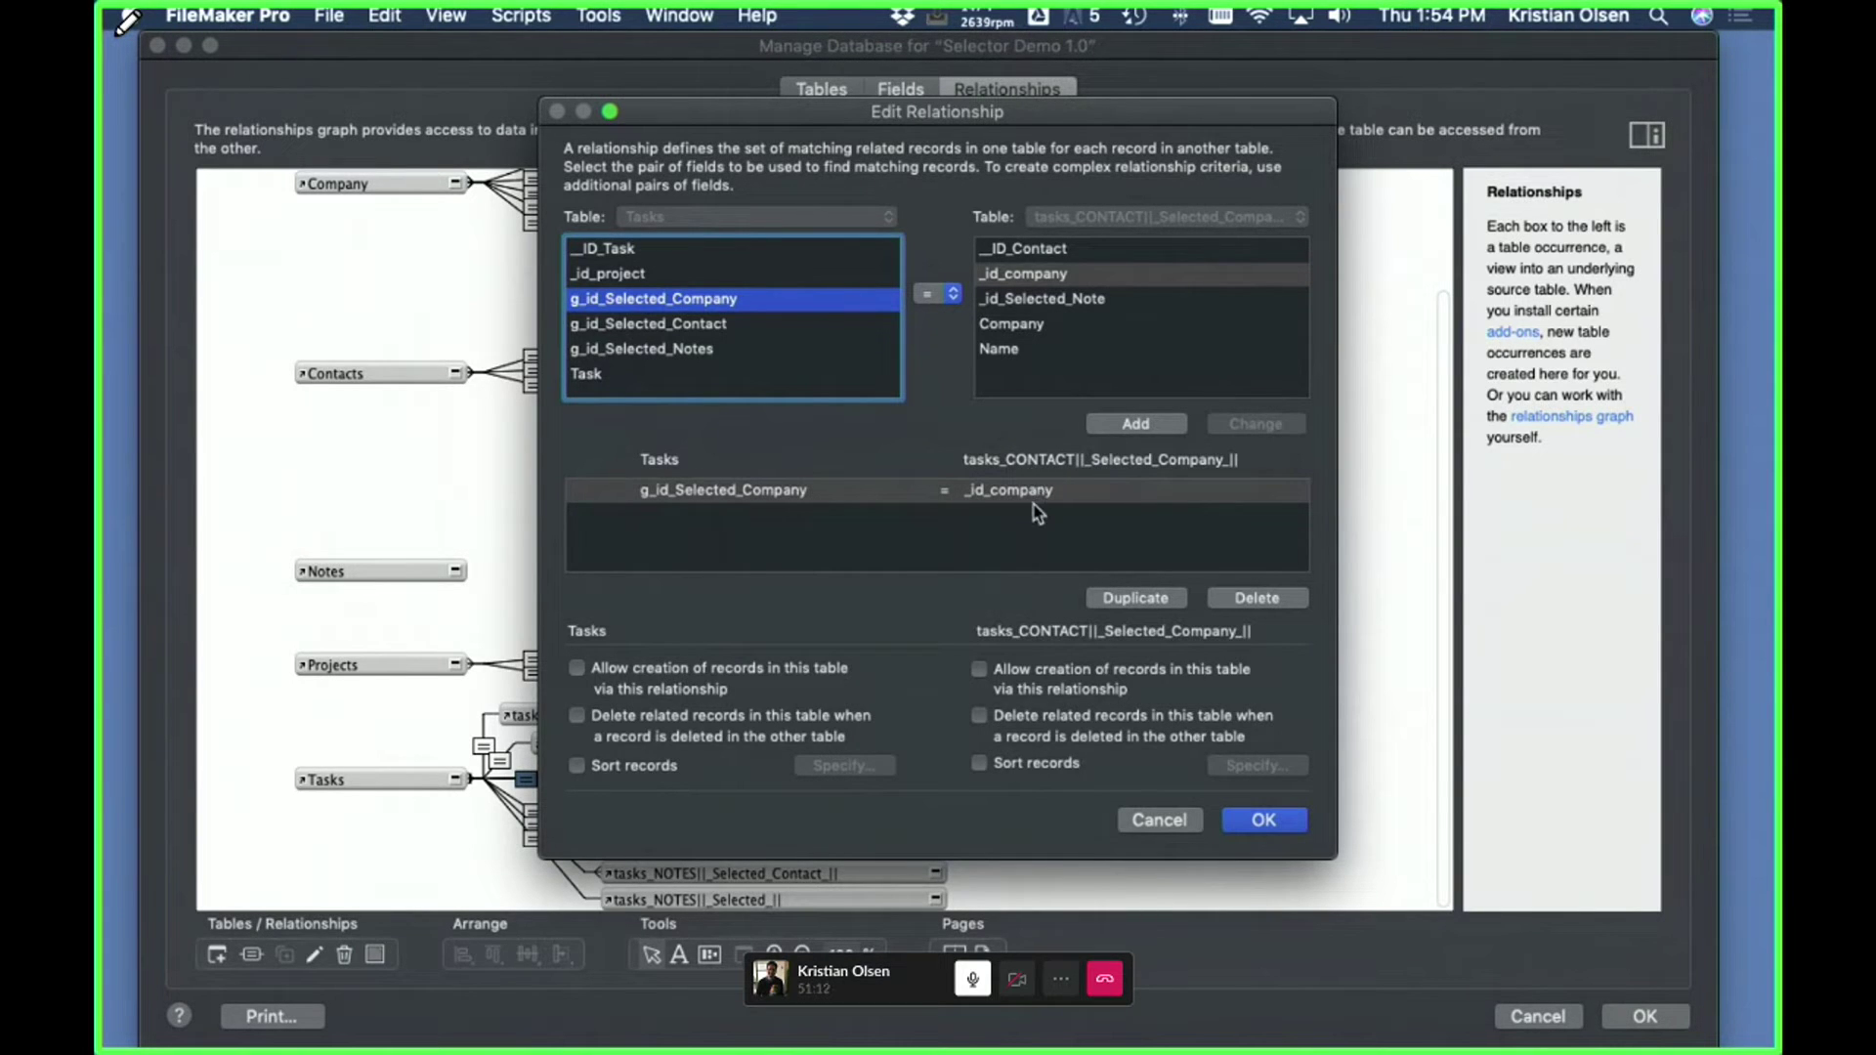
click(1263, 820)
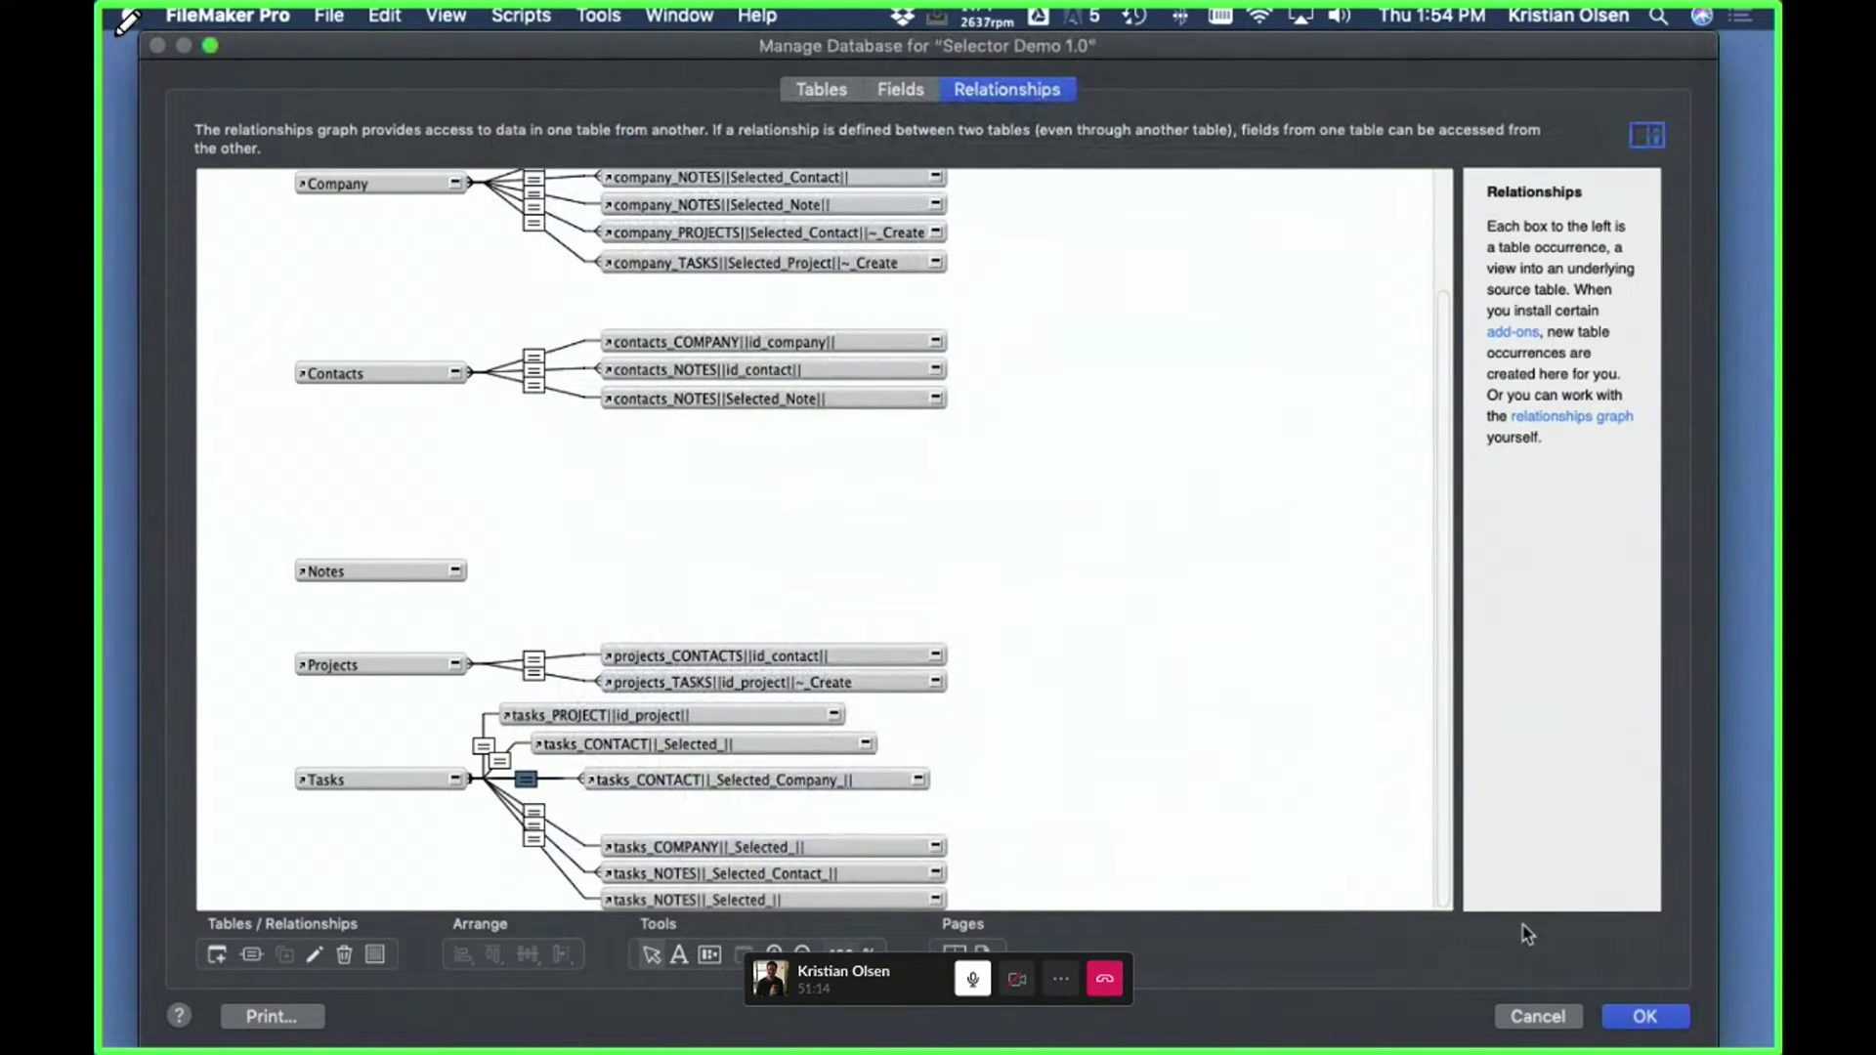
click(1537, 1016)
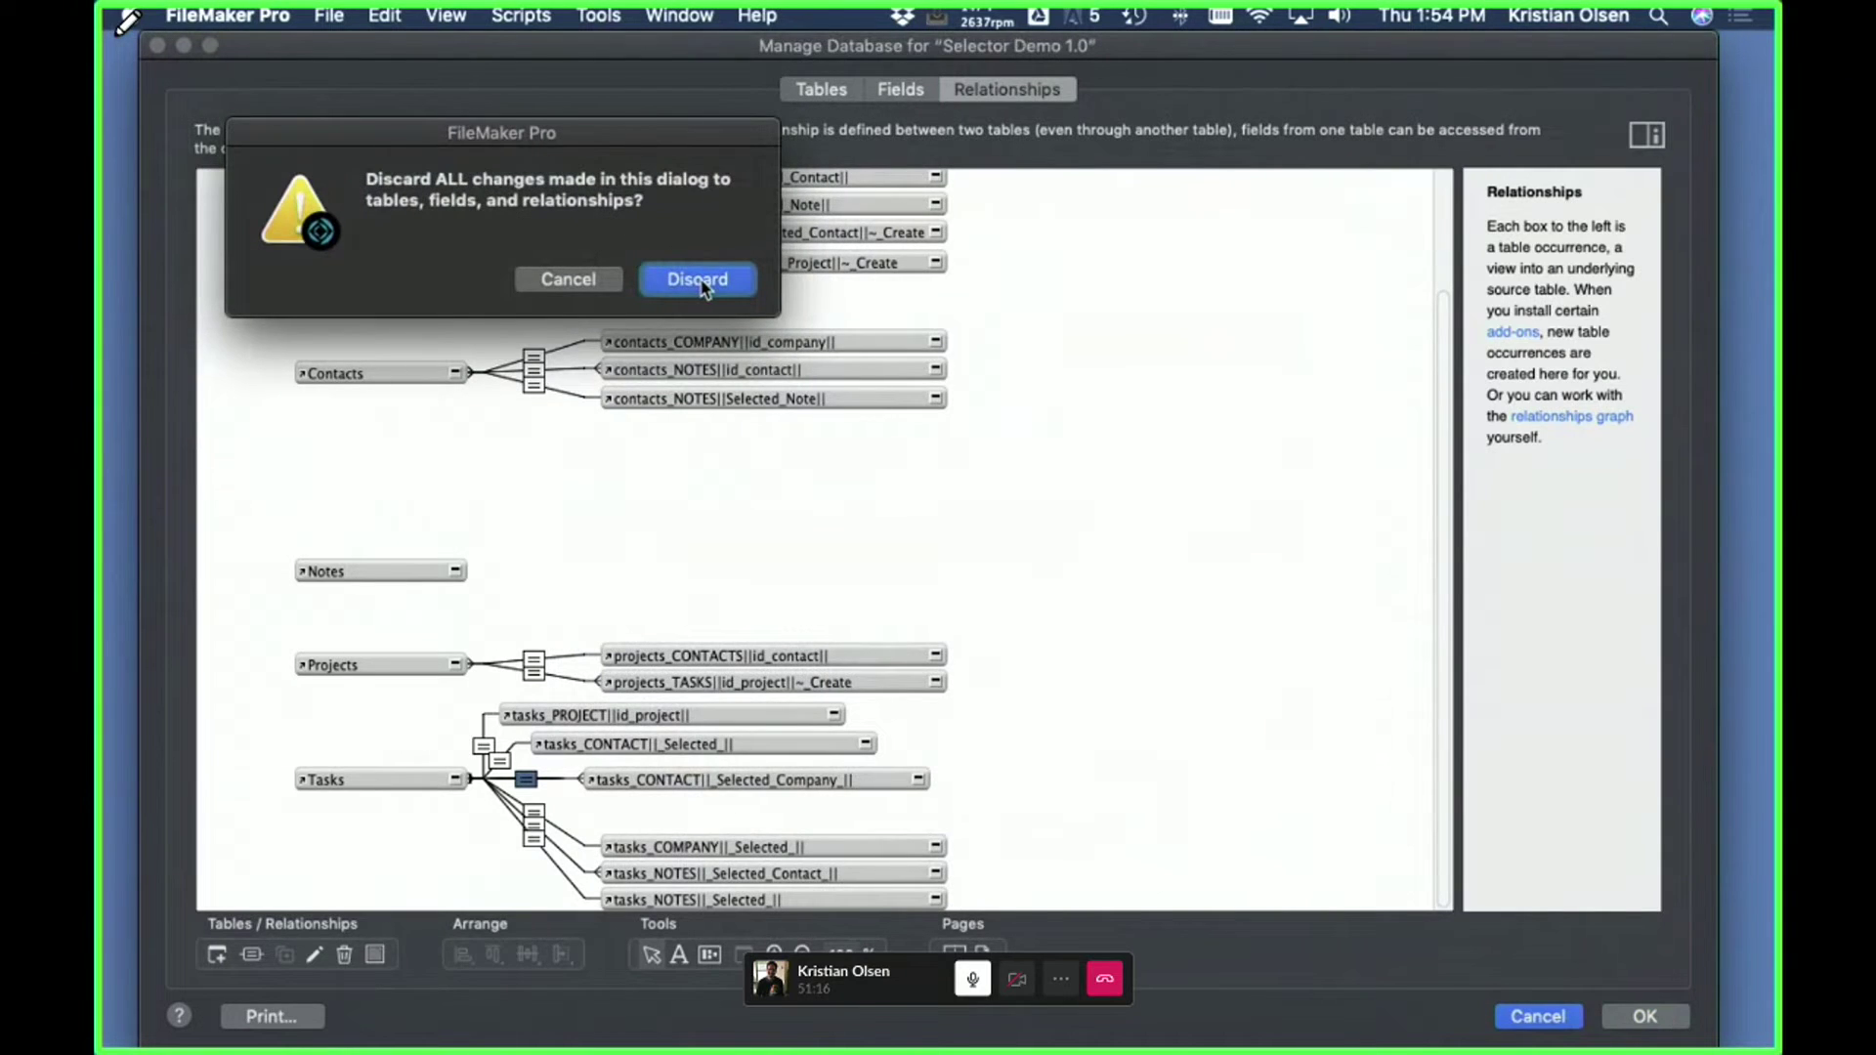
click(700, 281)
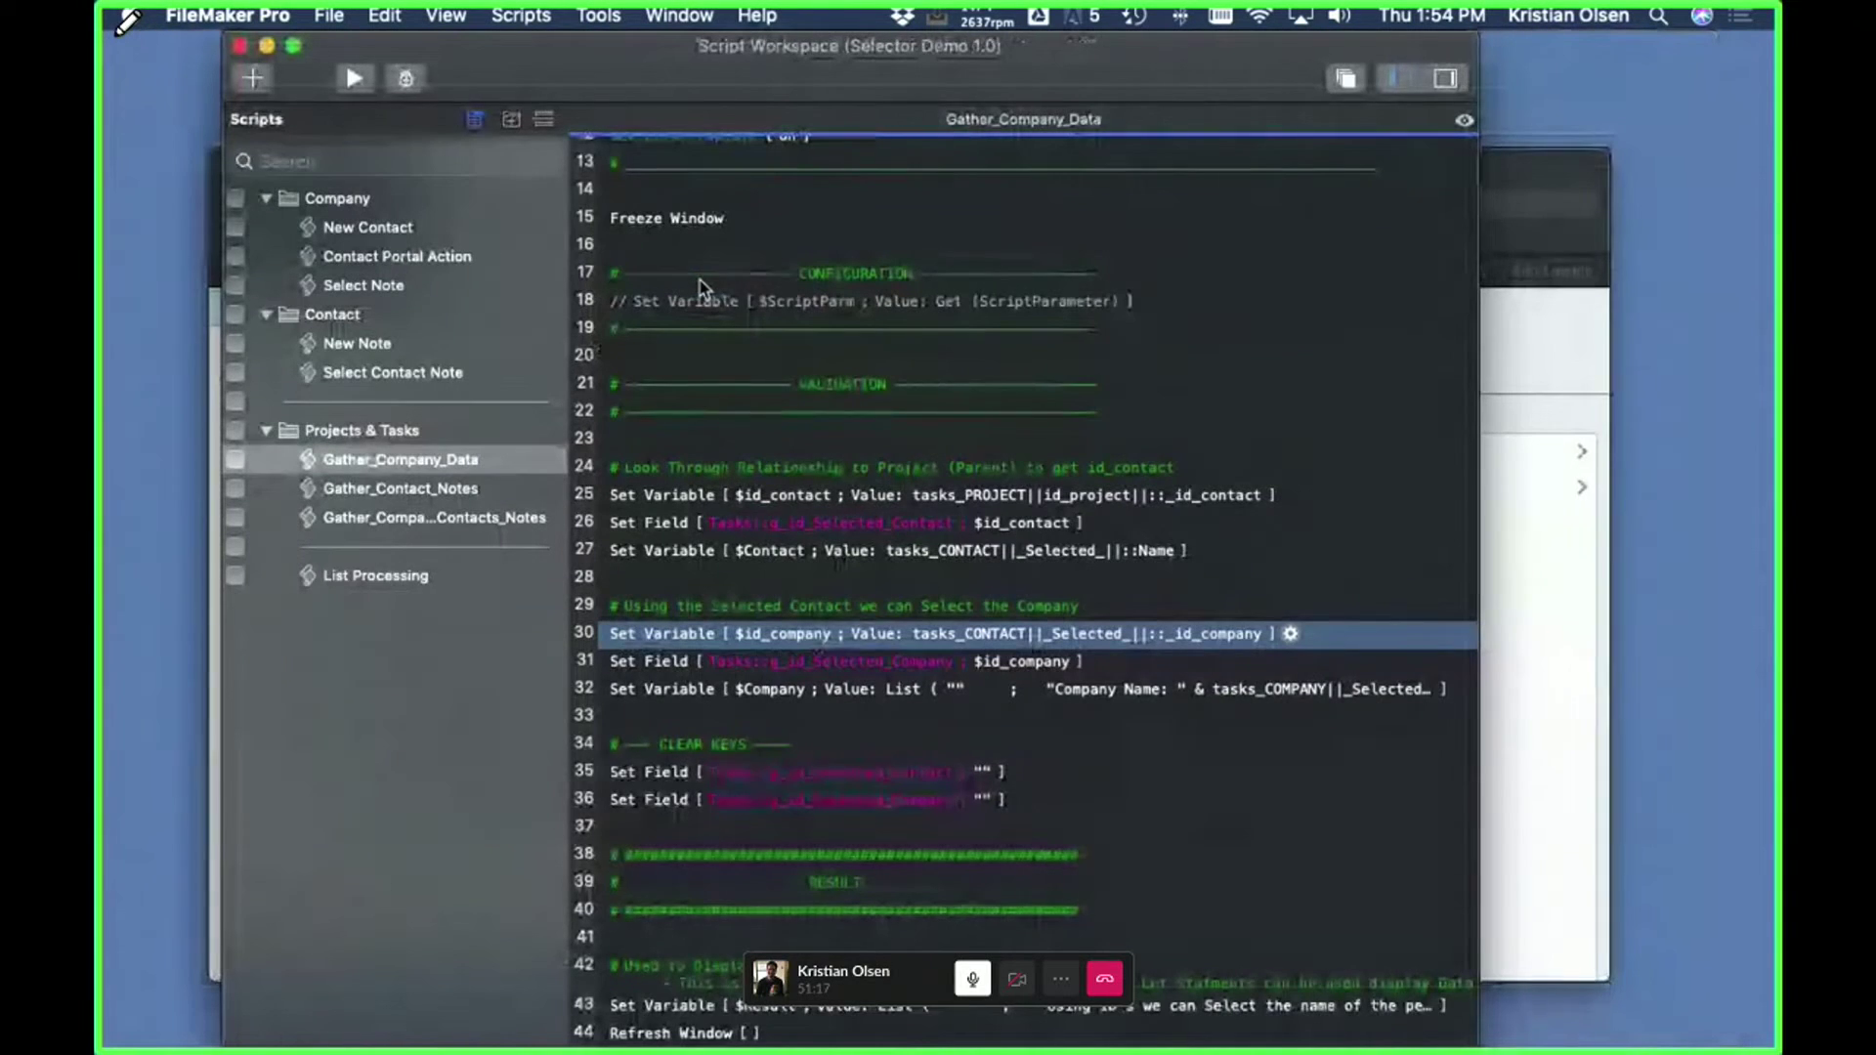
- Review the $Company calculation, highlighting its Company Name and Company Data lines, and close it unchanged
double_click(742, 700)
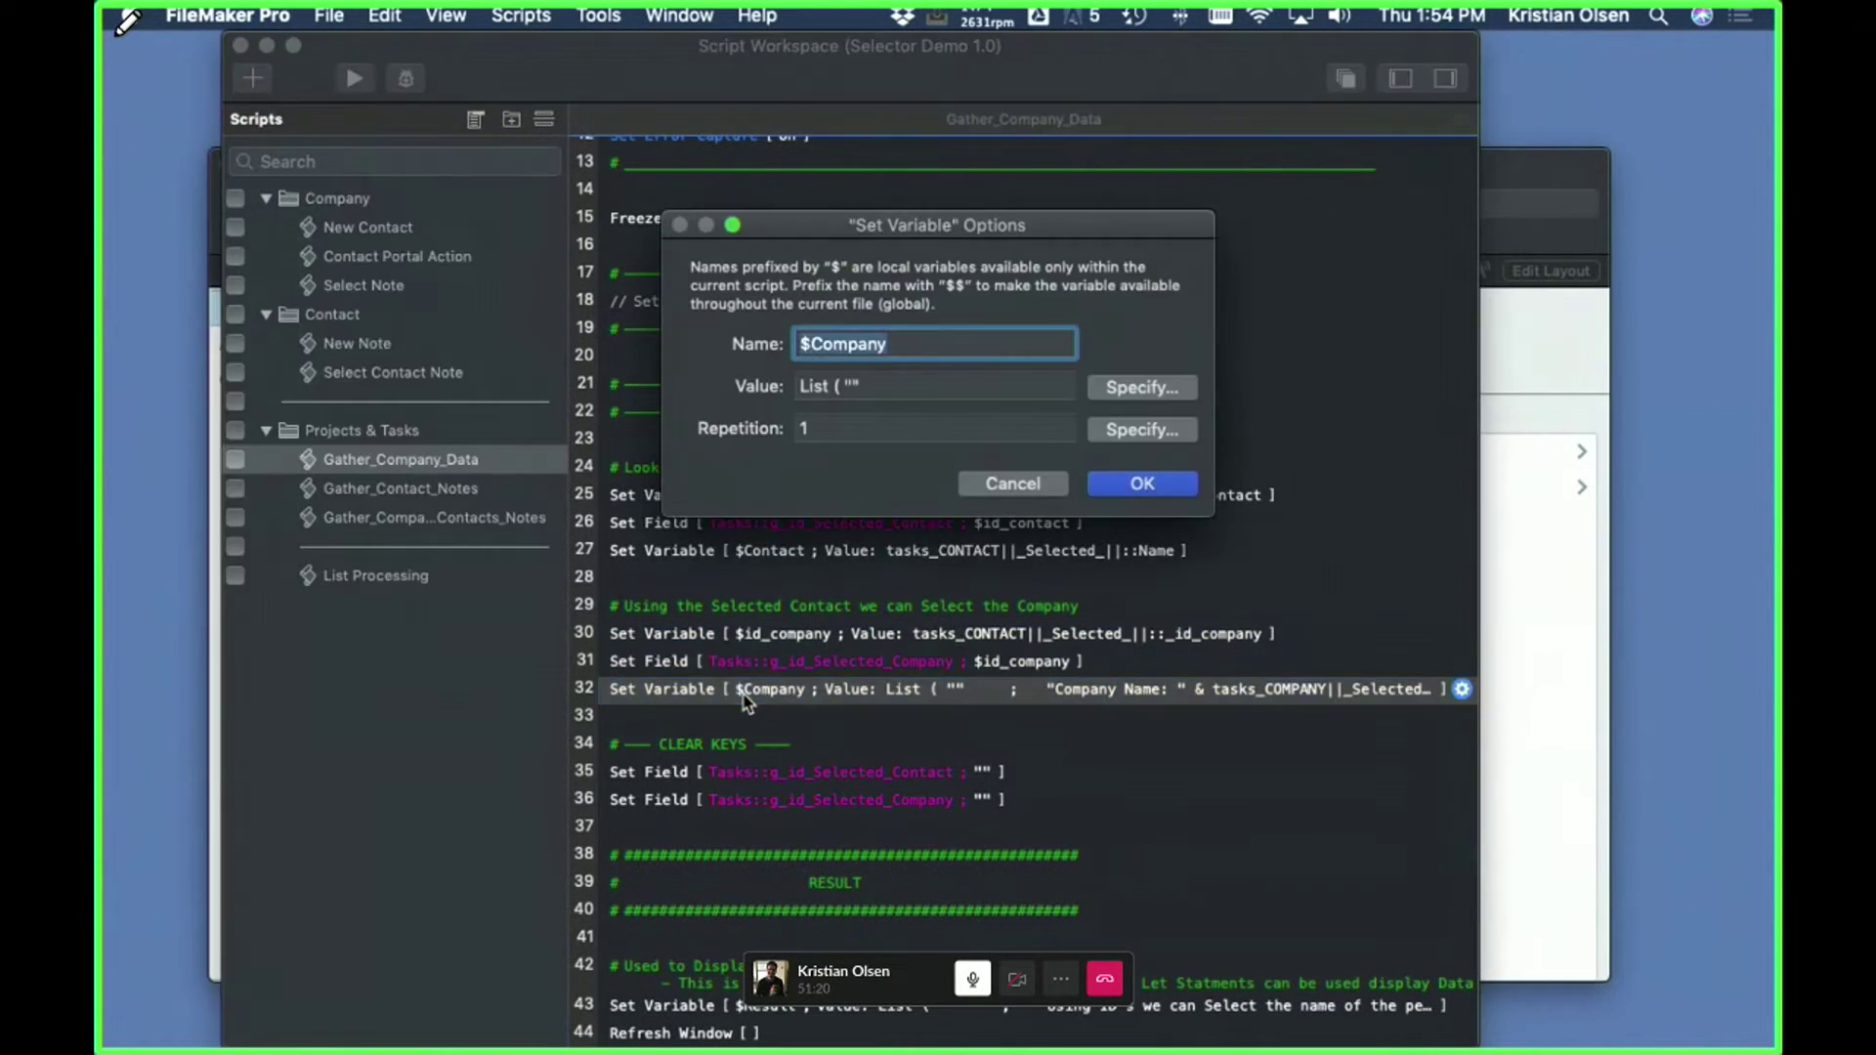
click(1136, 390)
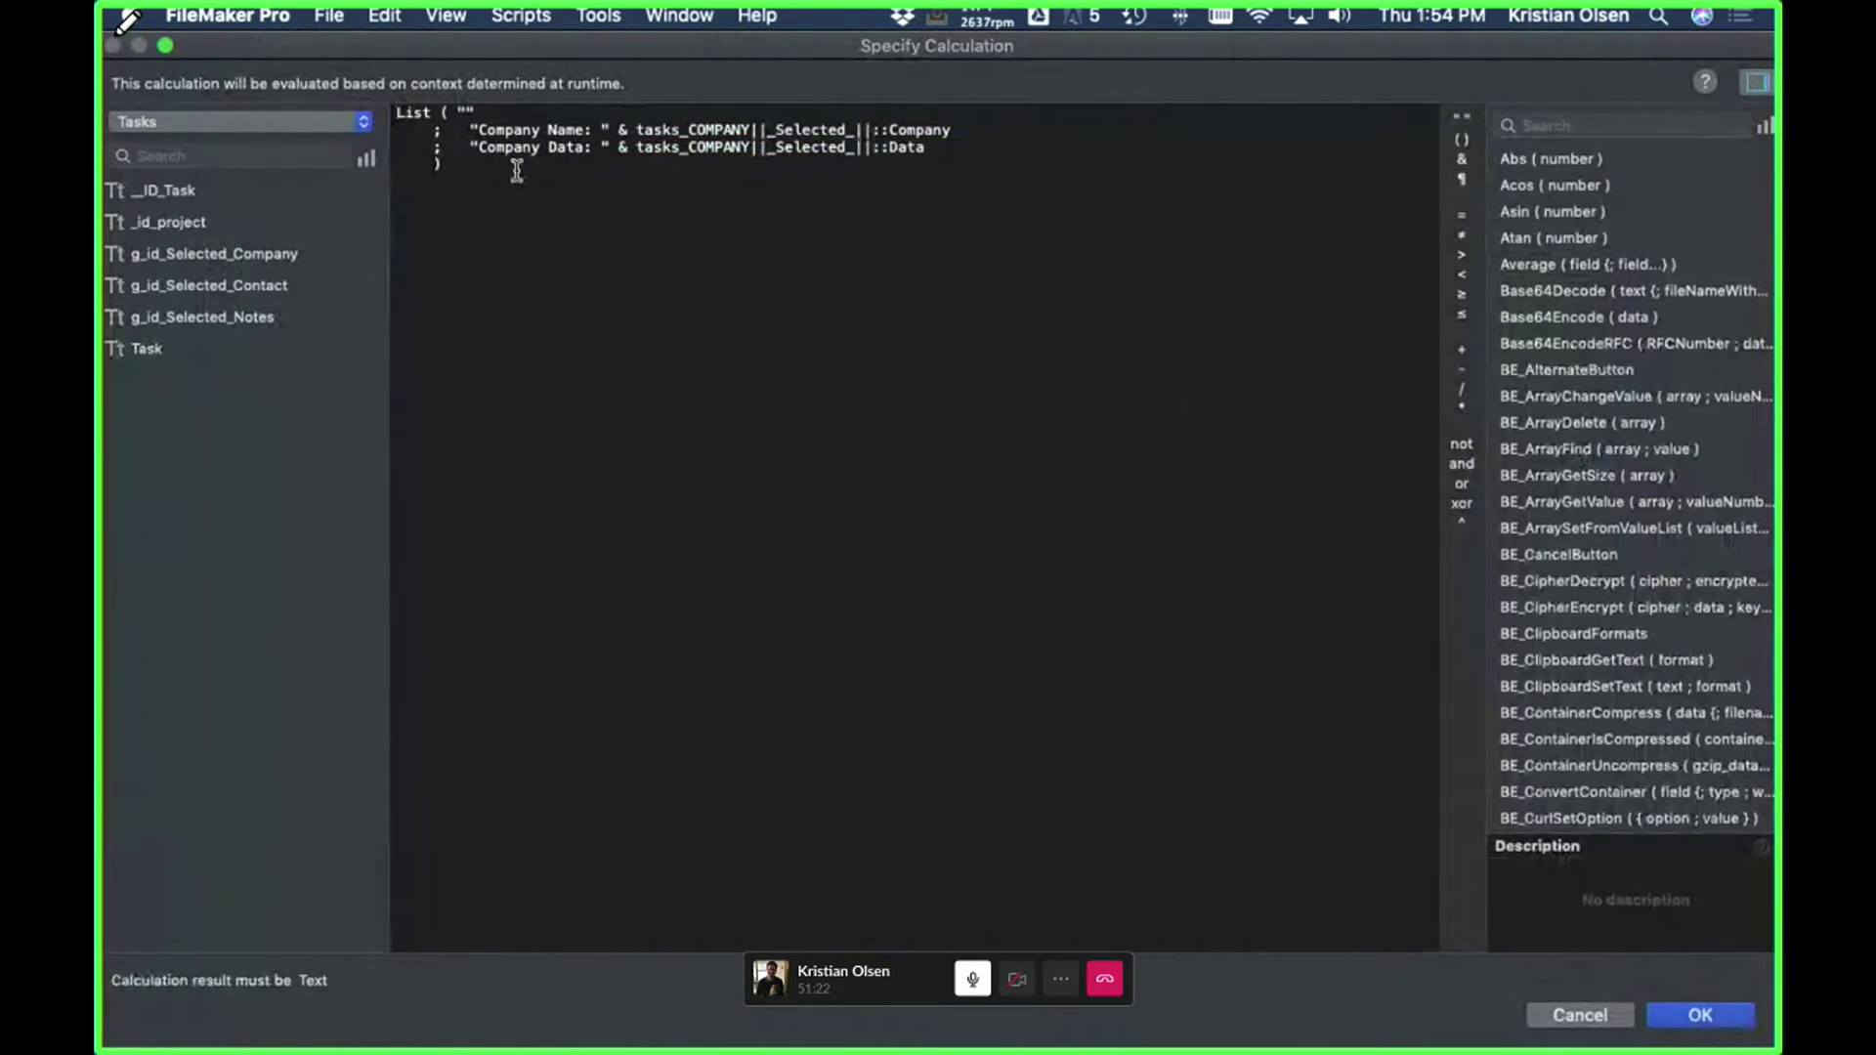
shift+click(954, 132)
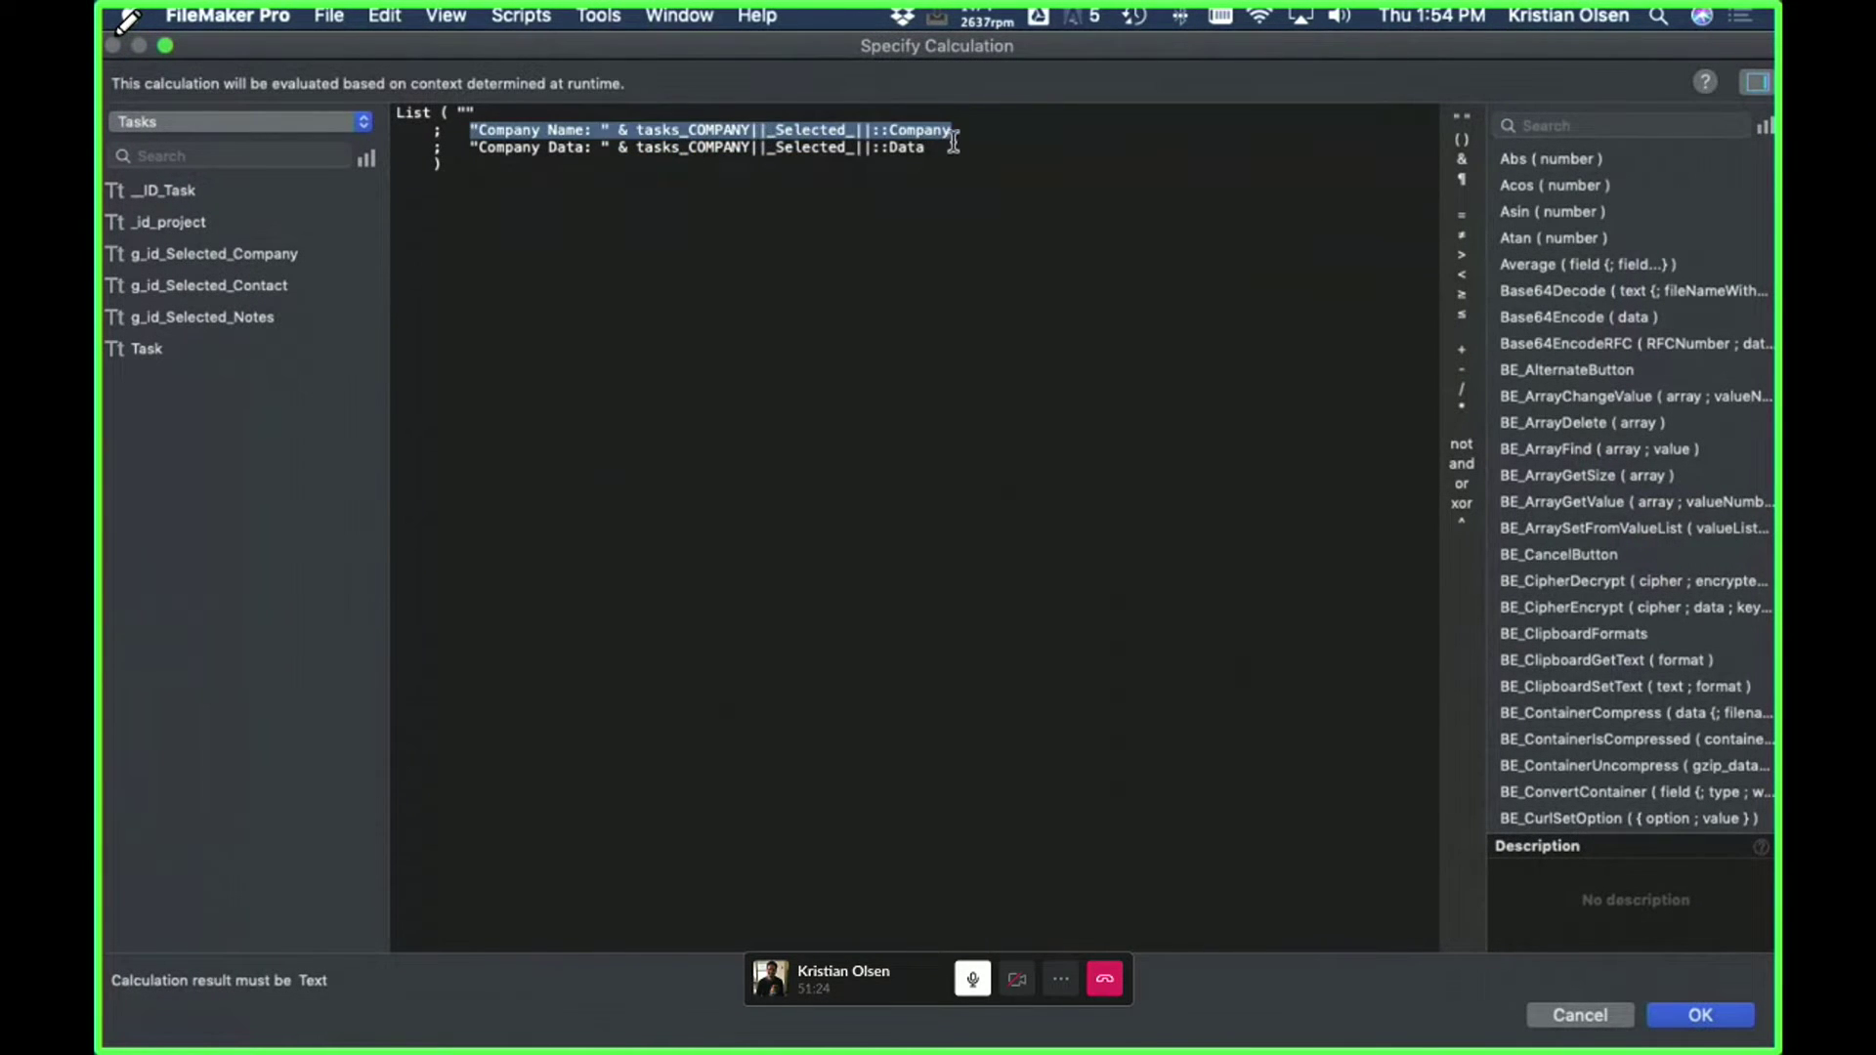
drag(926, 147, 788, 140)
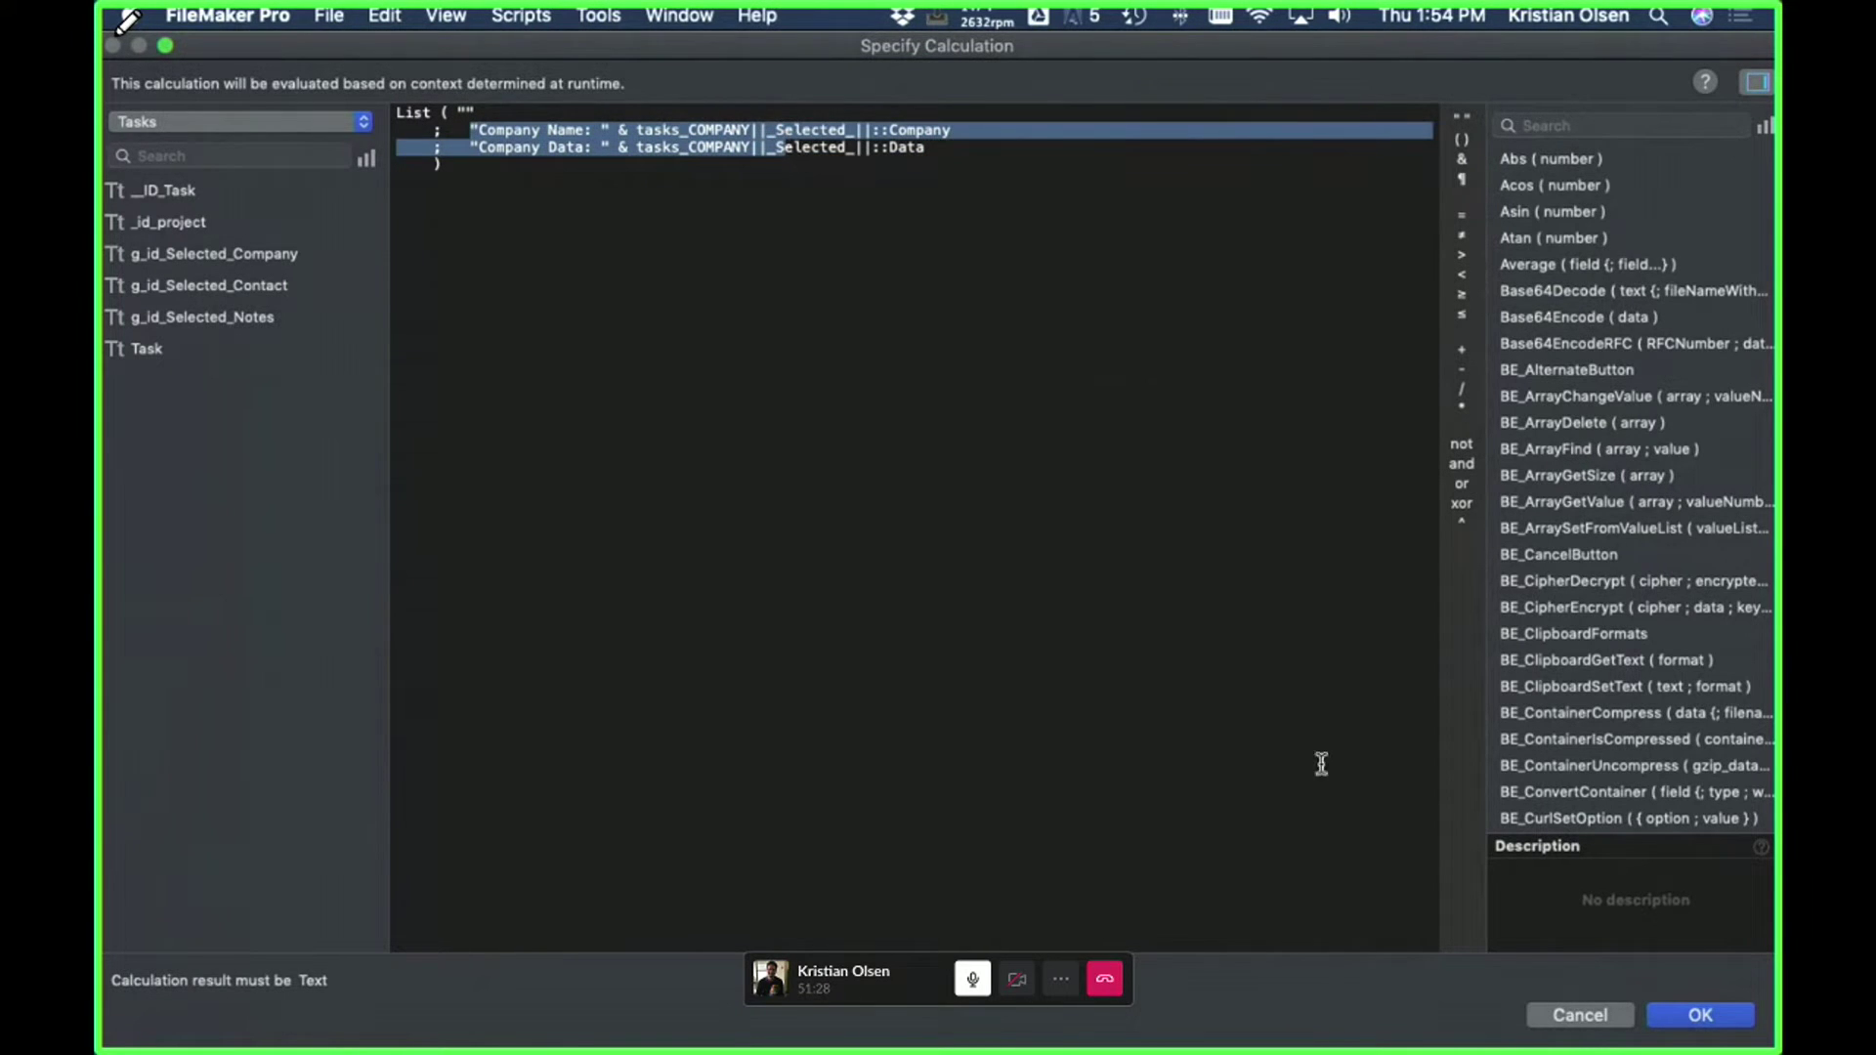
click(1700, 1015)
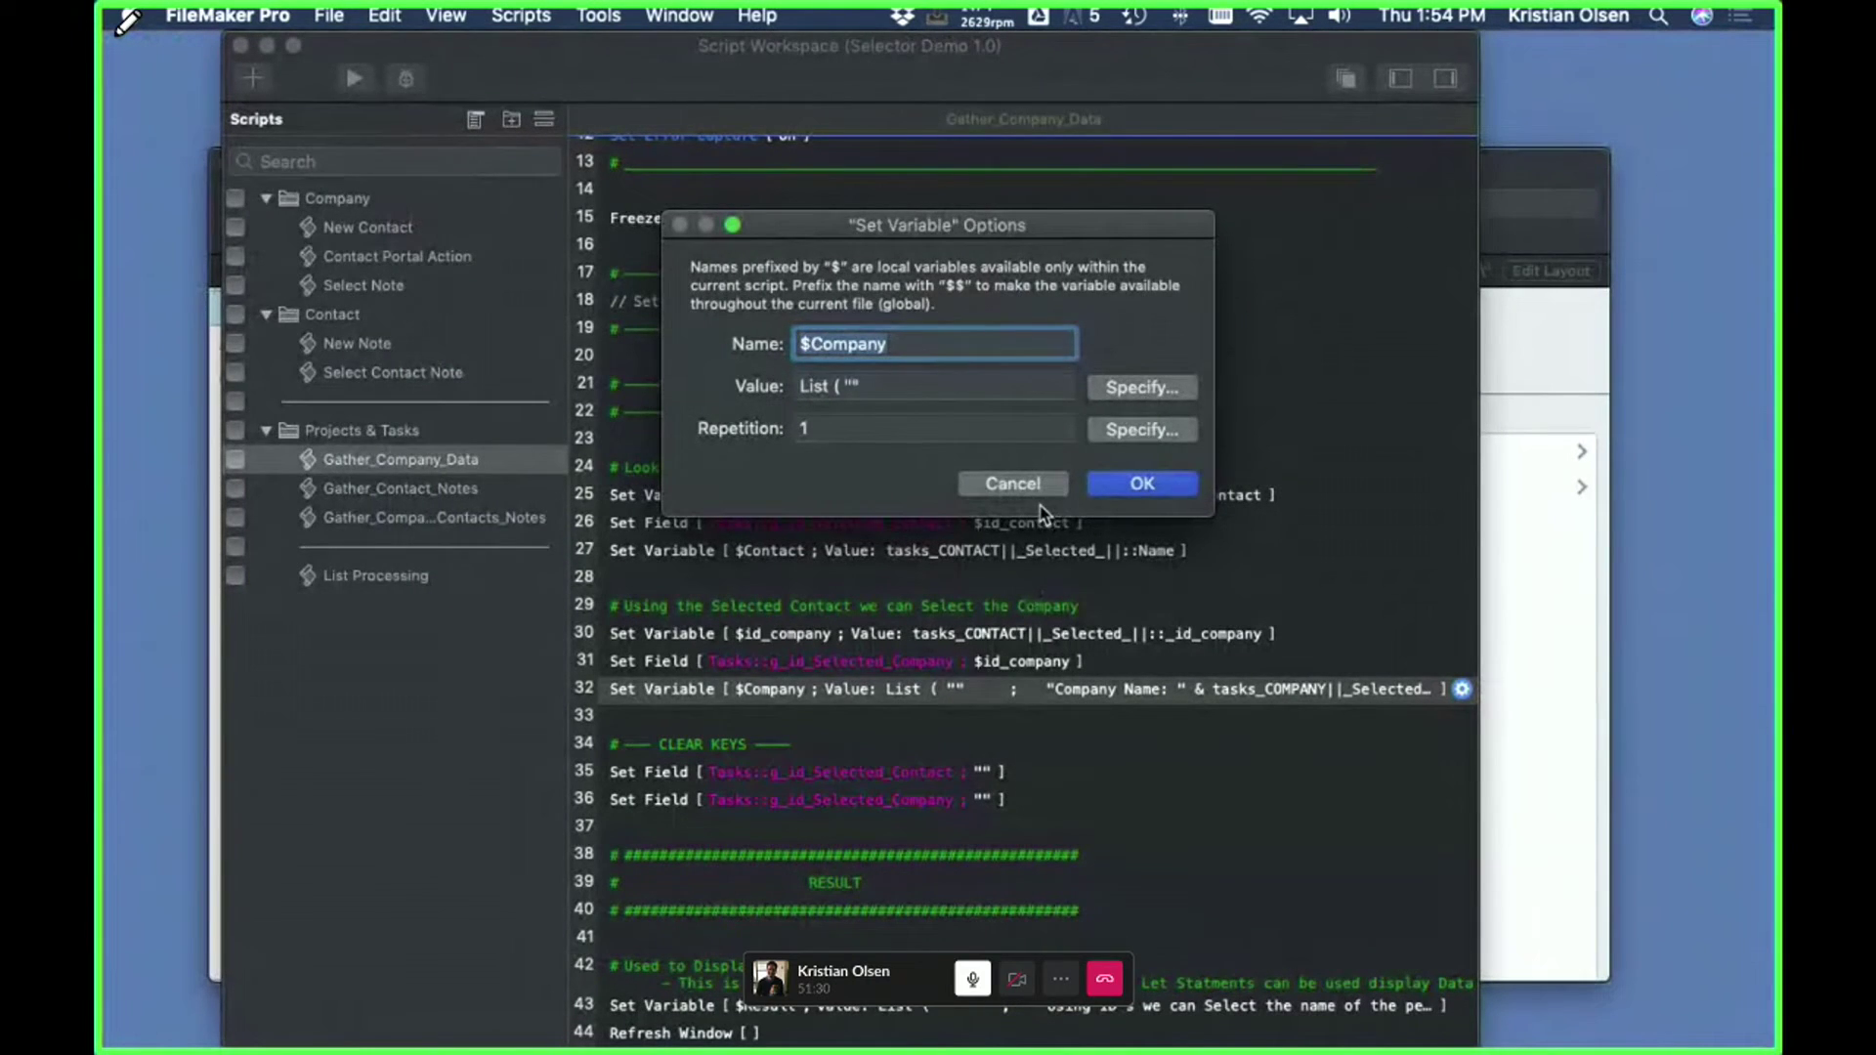
key(Return)
- Review the $Result calculation without changes, then show all open windows
scroll(662, 753, down, 1)
scroll(663, 752, up, 1)
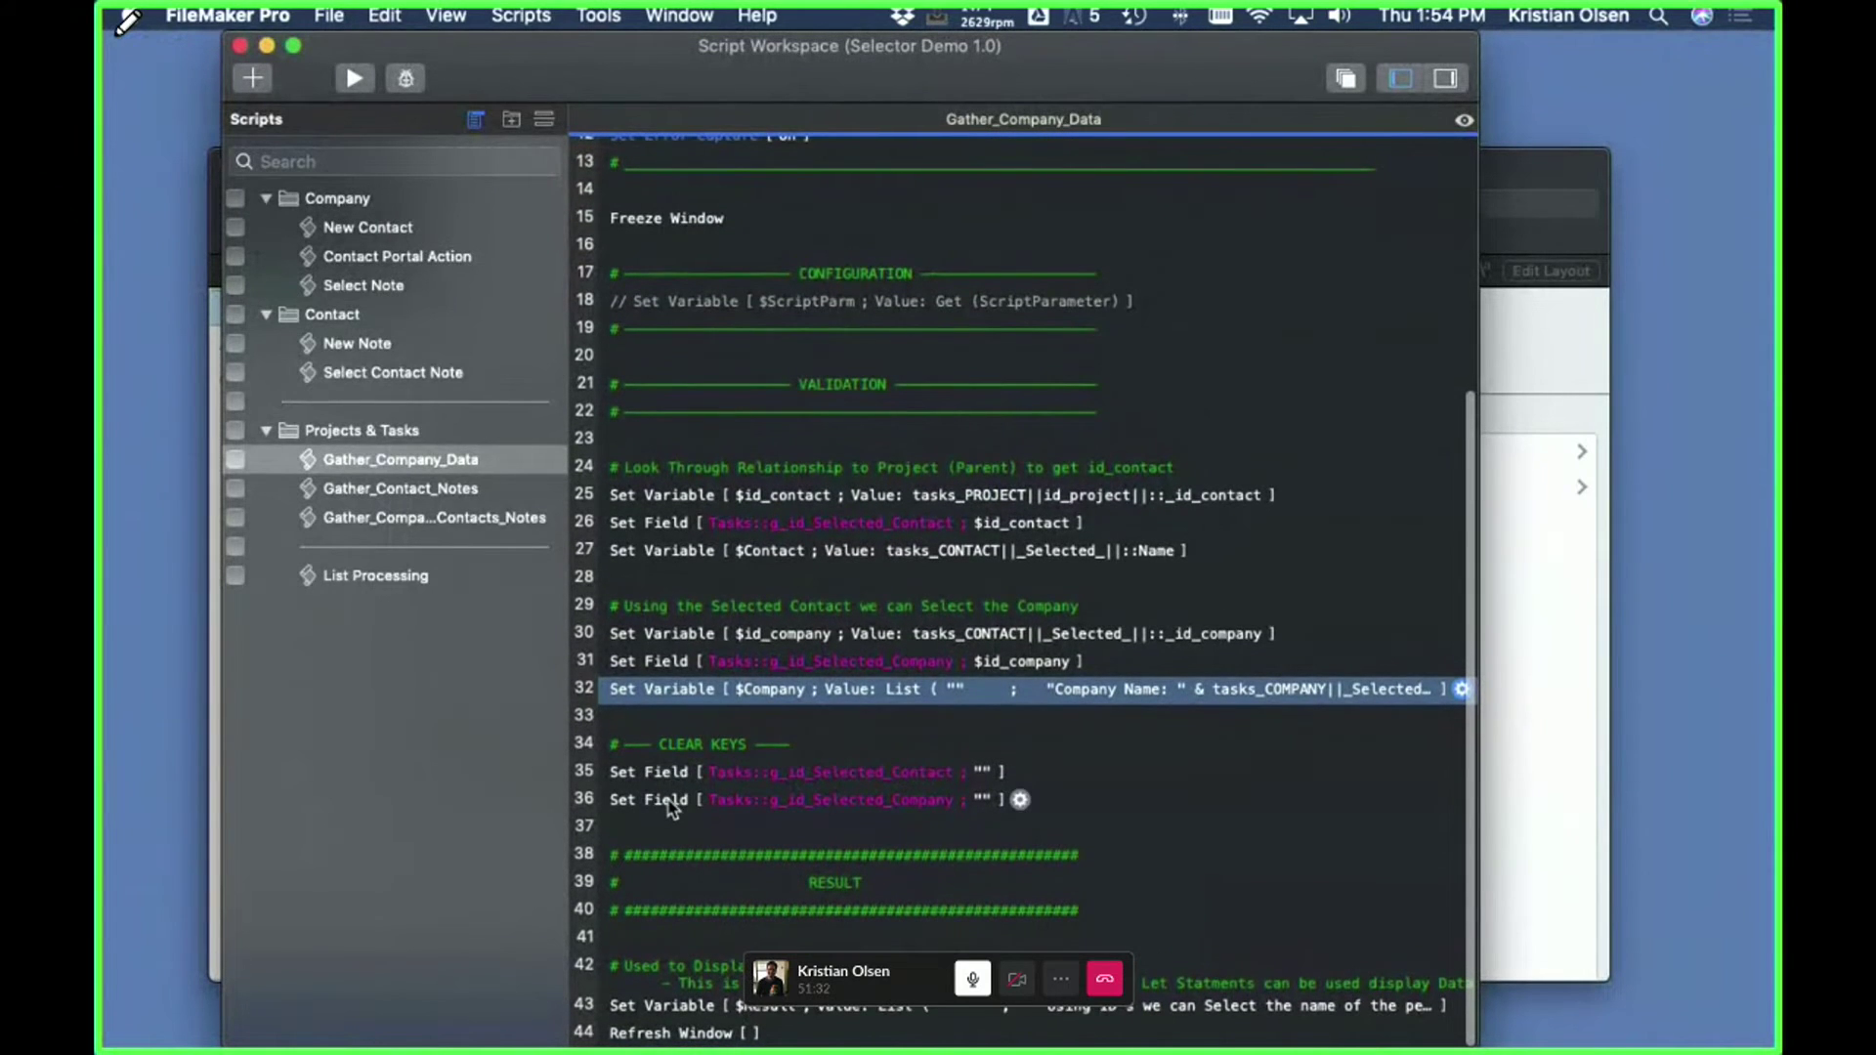
double_click(674, 1005)
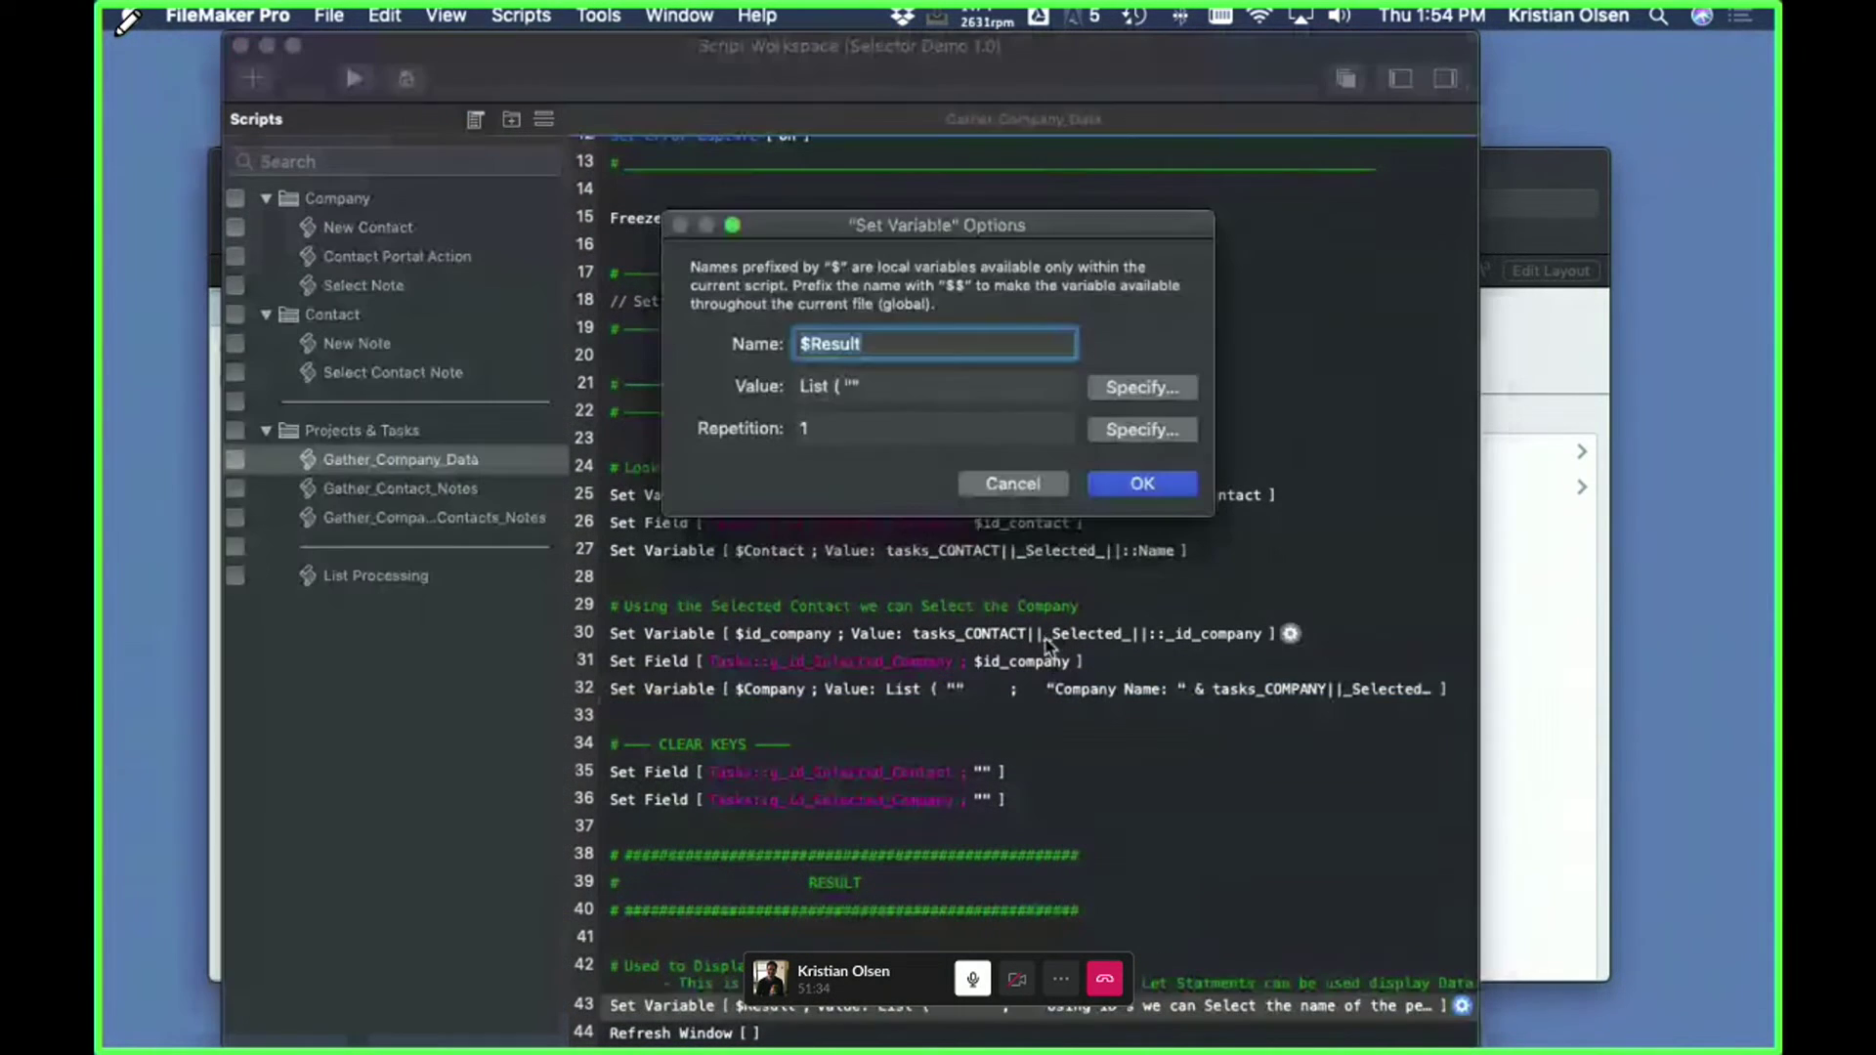
click(1094, 385)
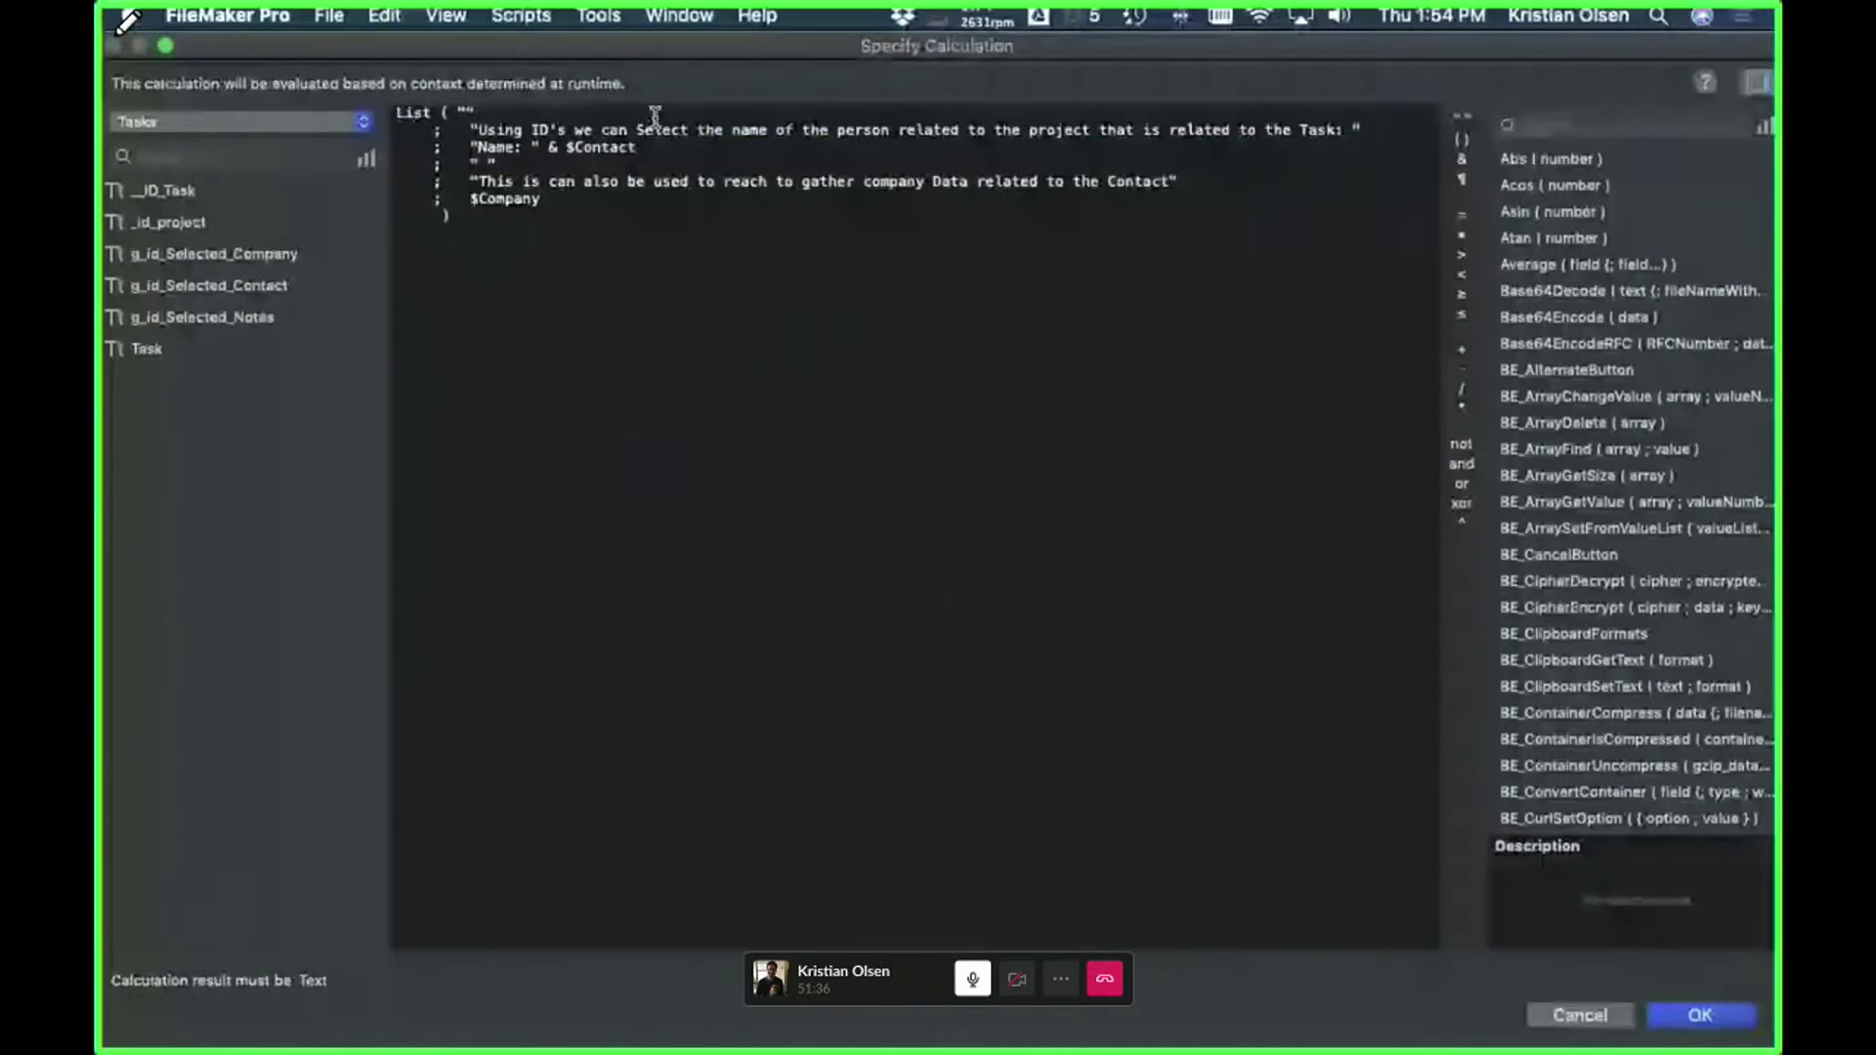
click(1612, 1016)
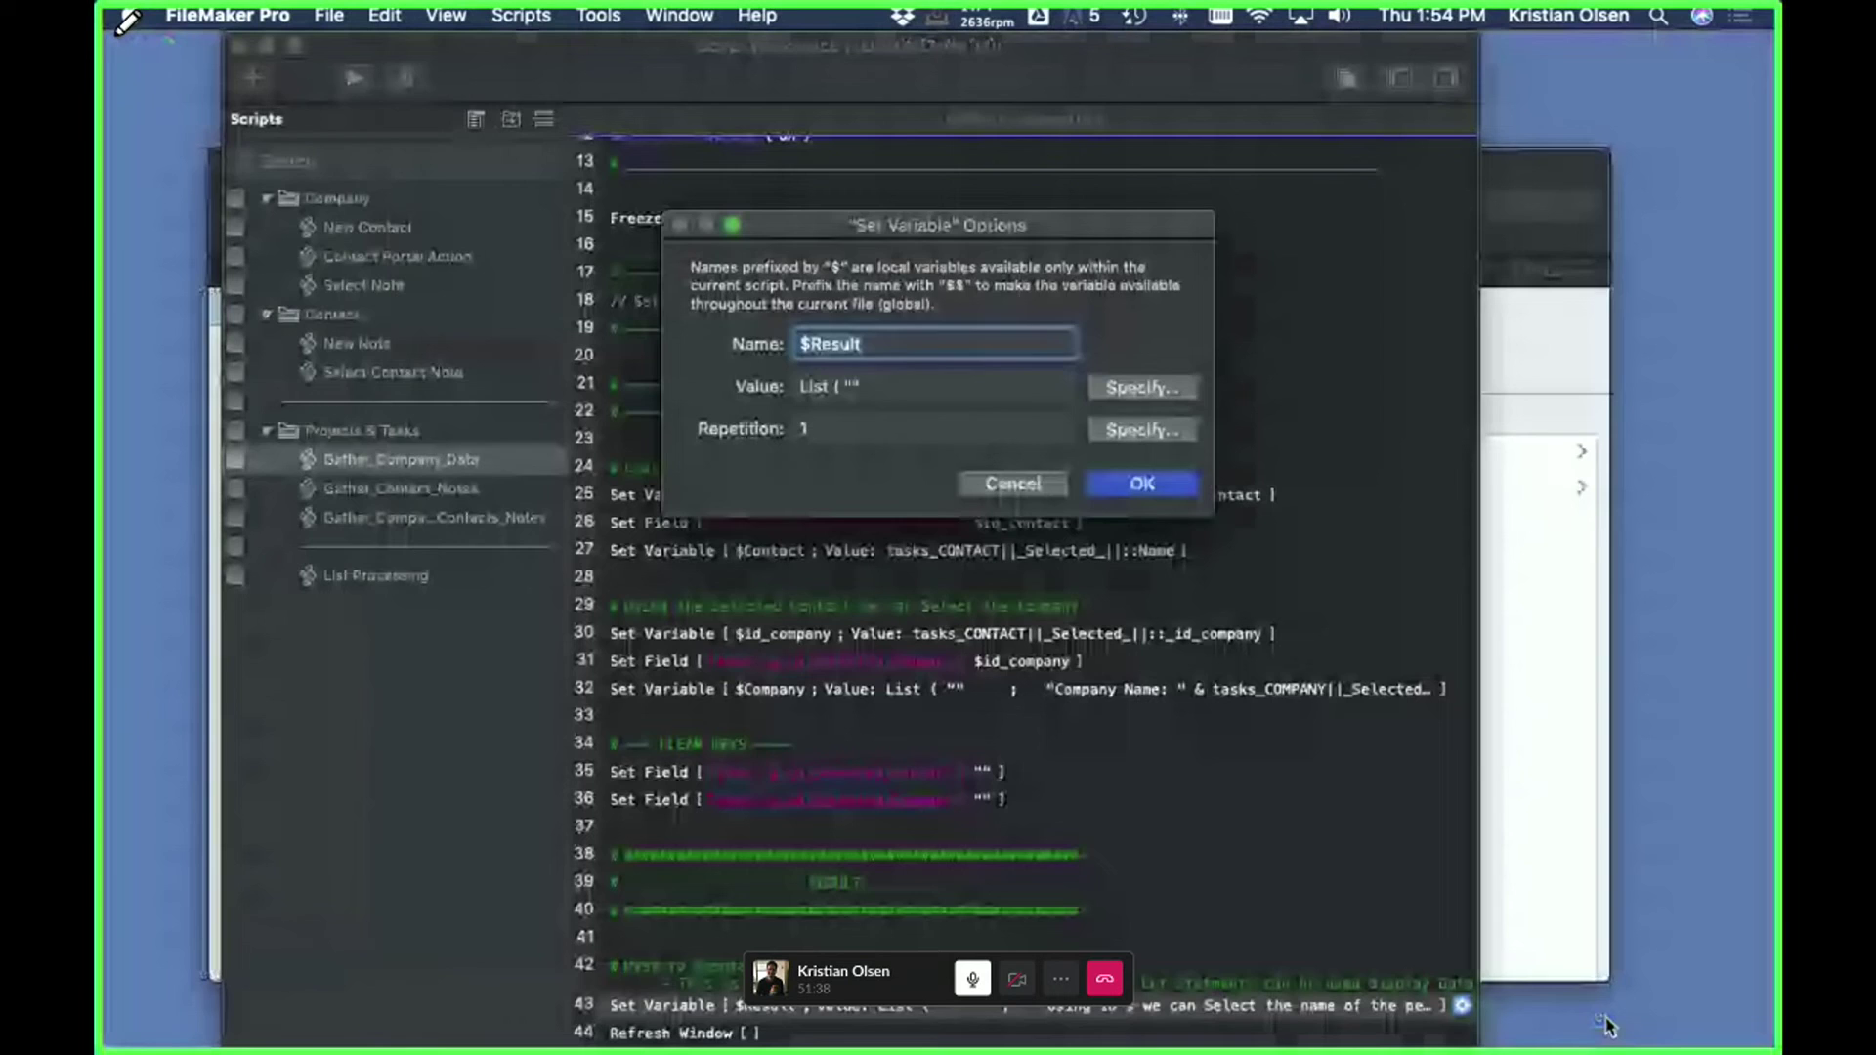
click(1022, 492)
key(ctrl+Up)
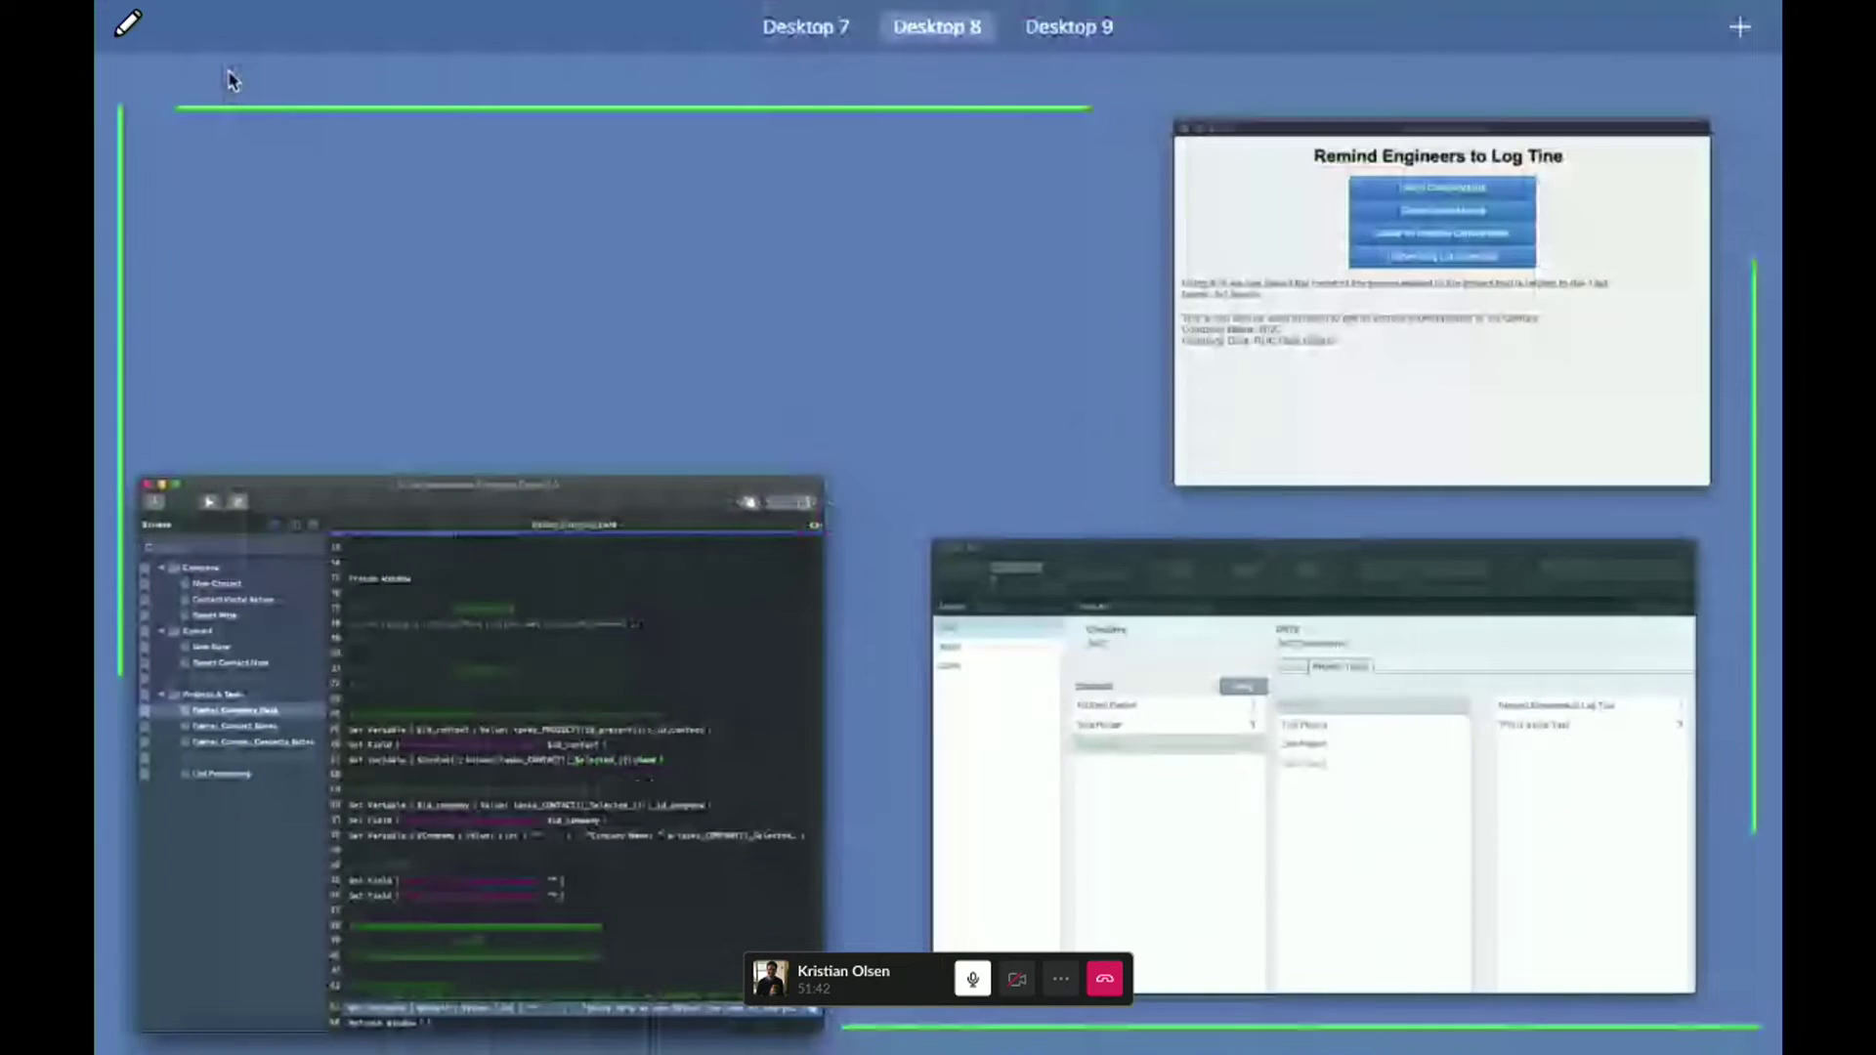
- In the Selector Demo layout, inspect the <<$Text>> result object, then run Gather Company Data
click(1511, 306)
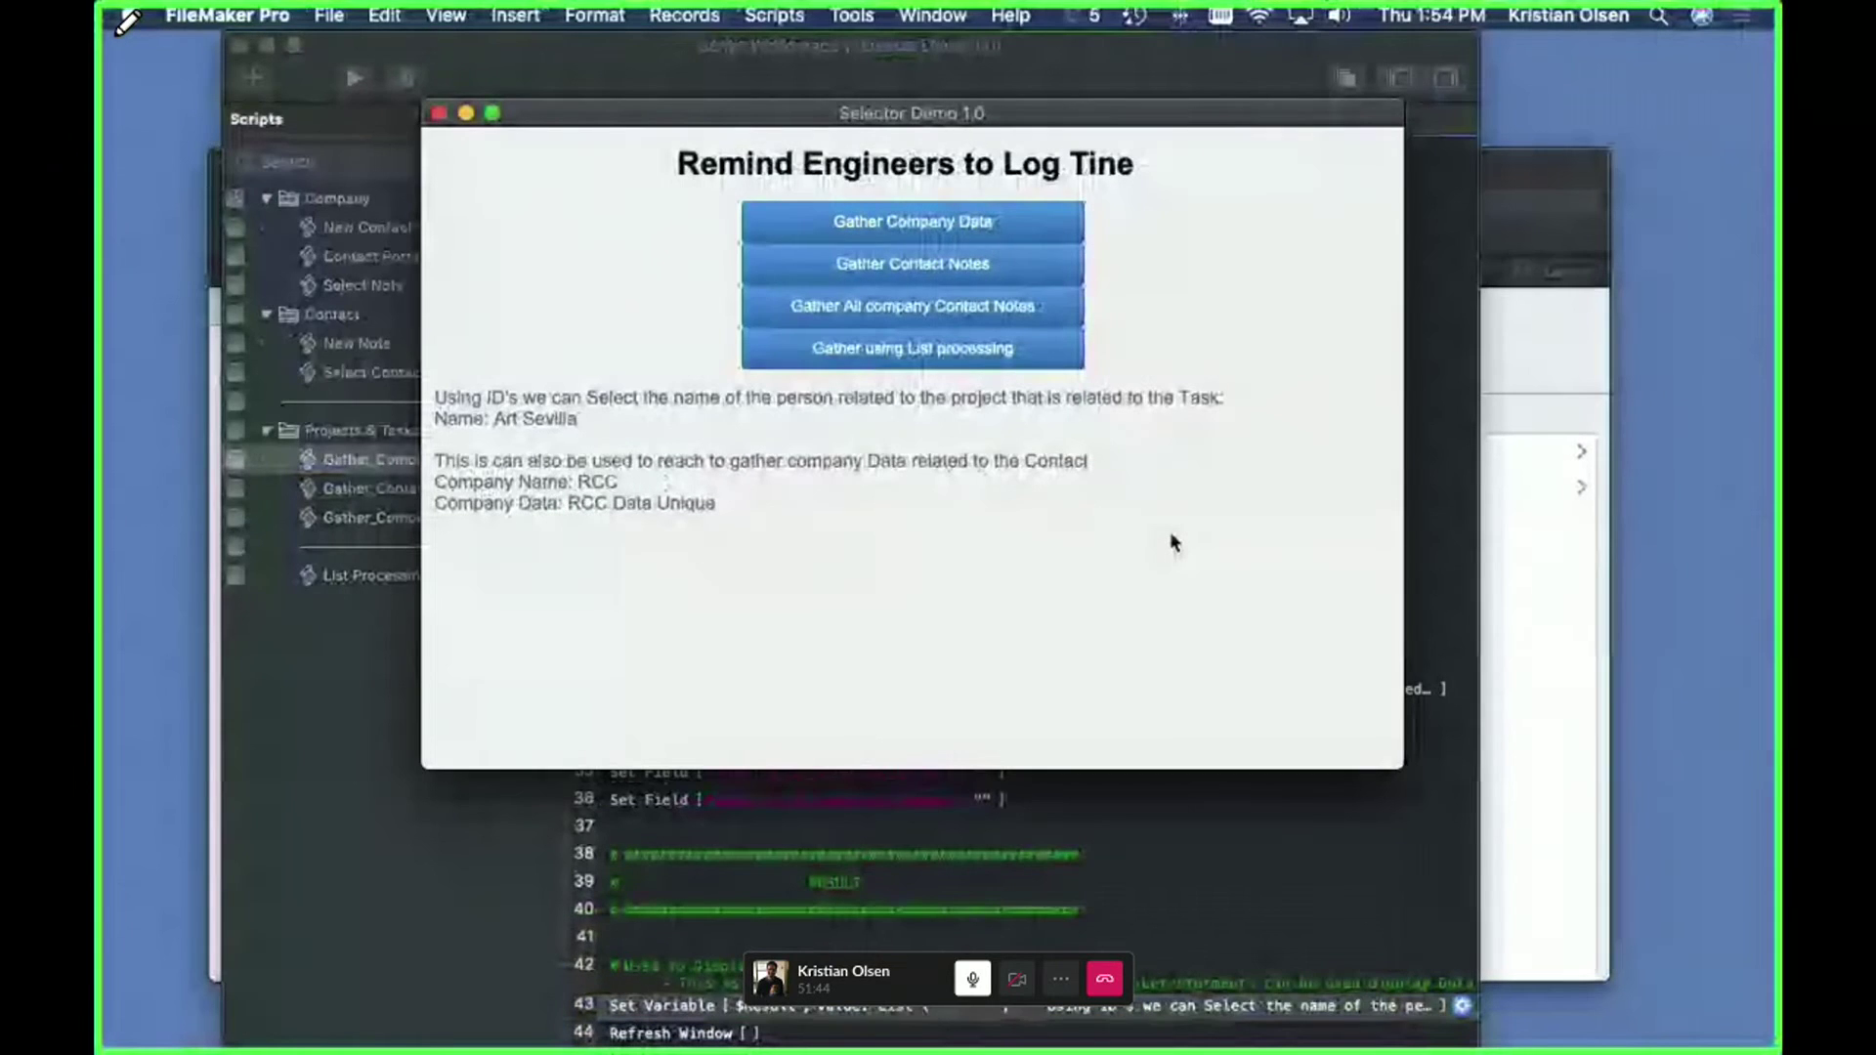
key(super+l)
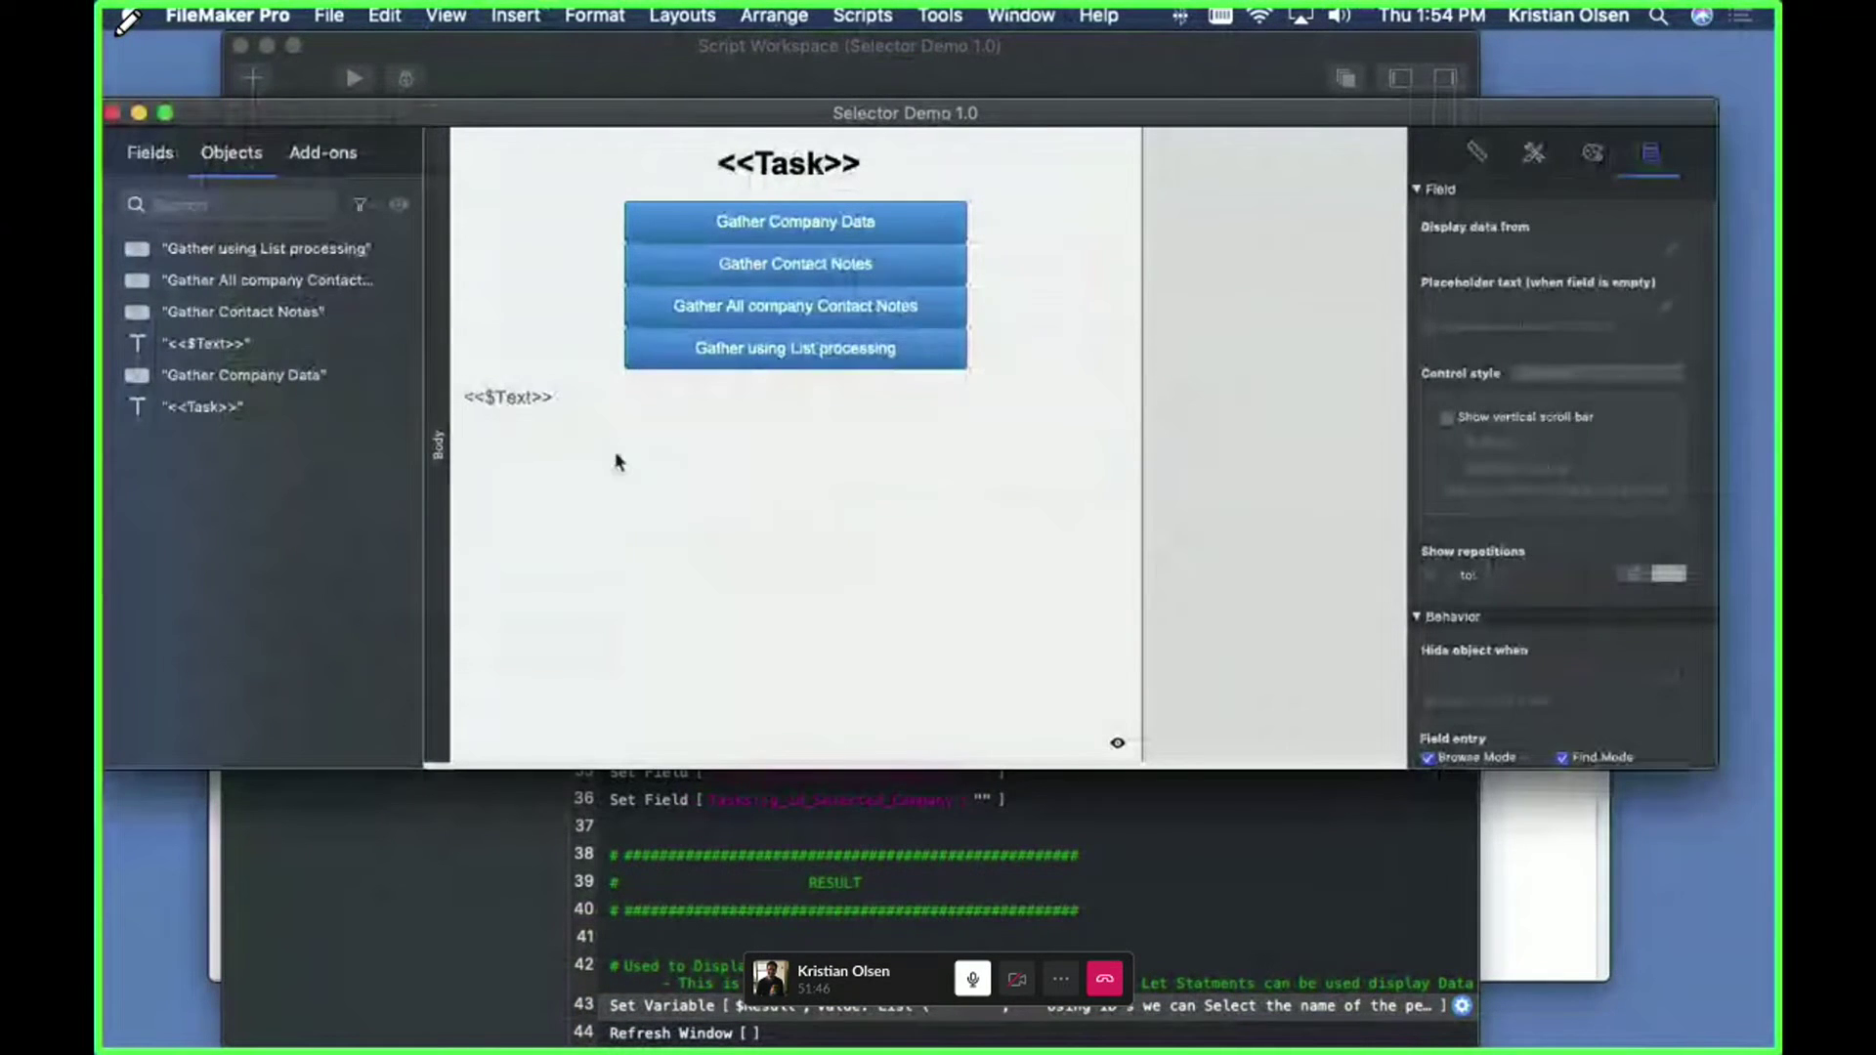
click(812, 483)
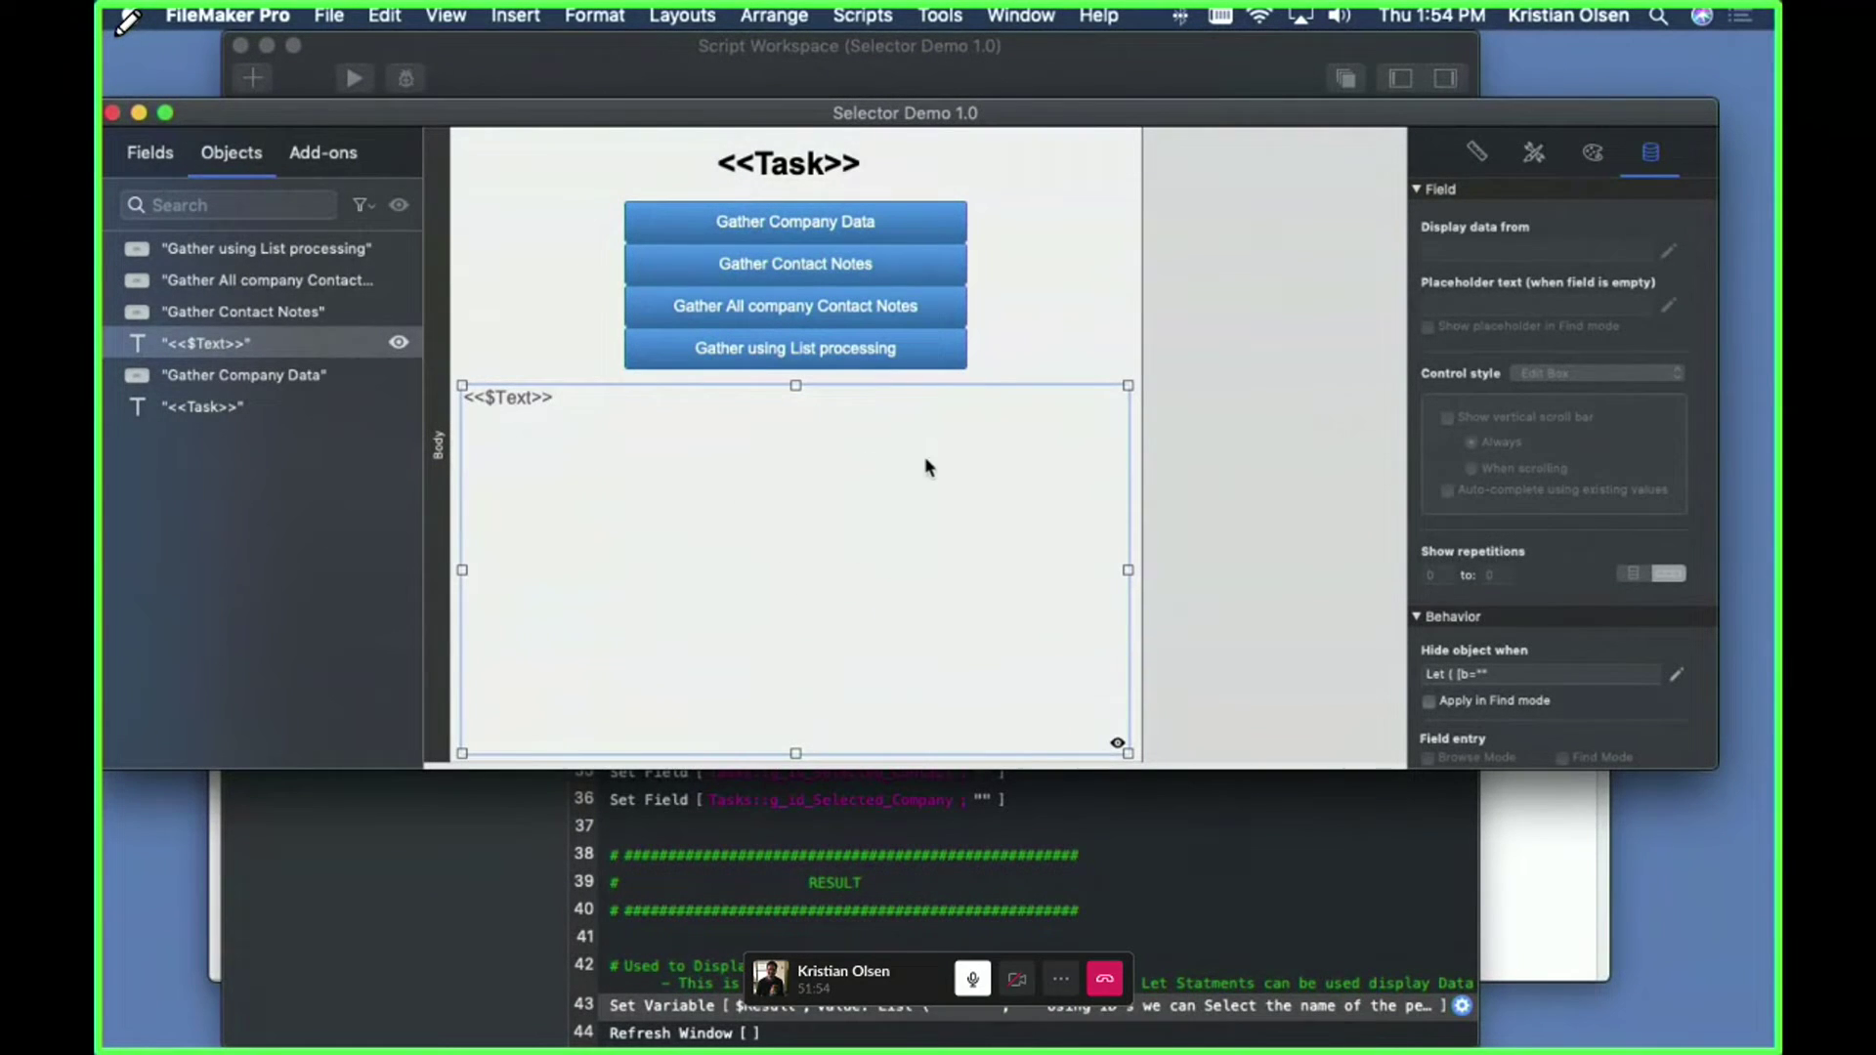
click(1242, 313)
key(super+b)
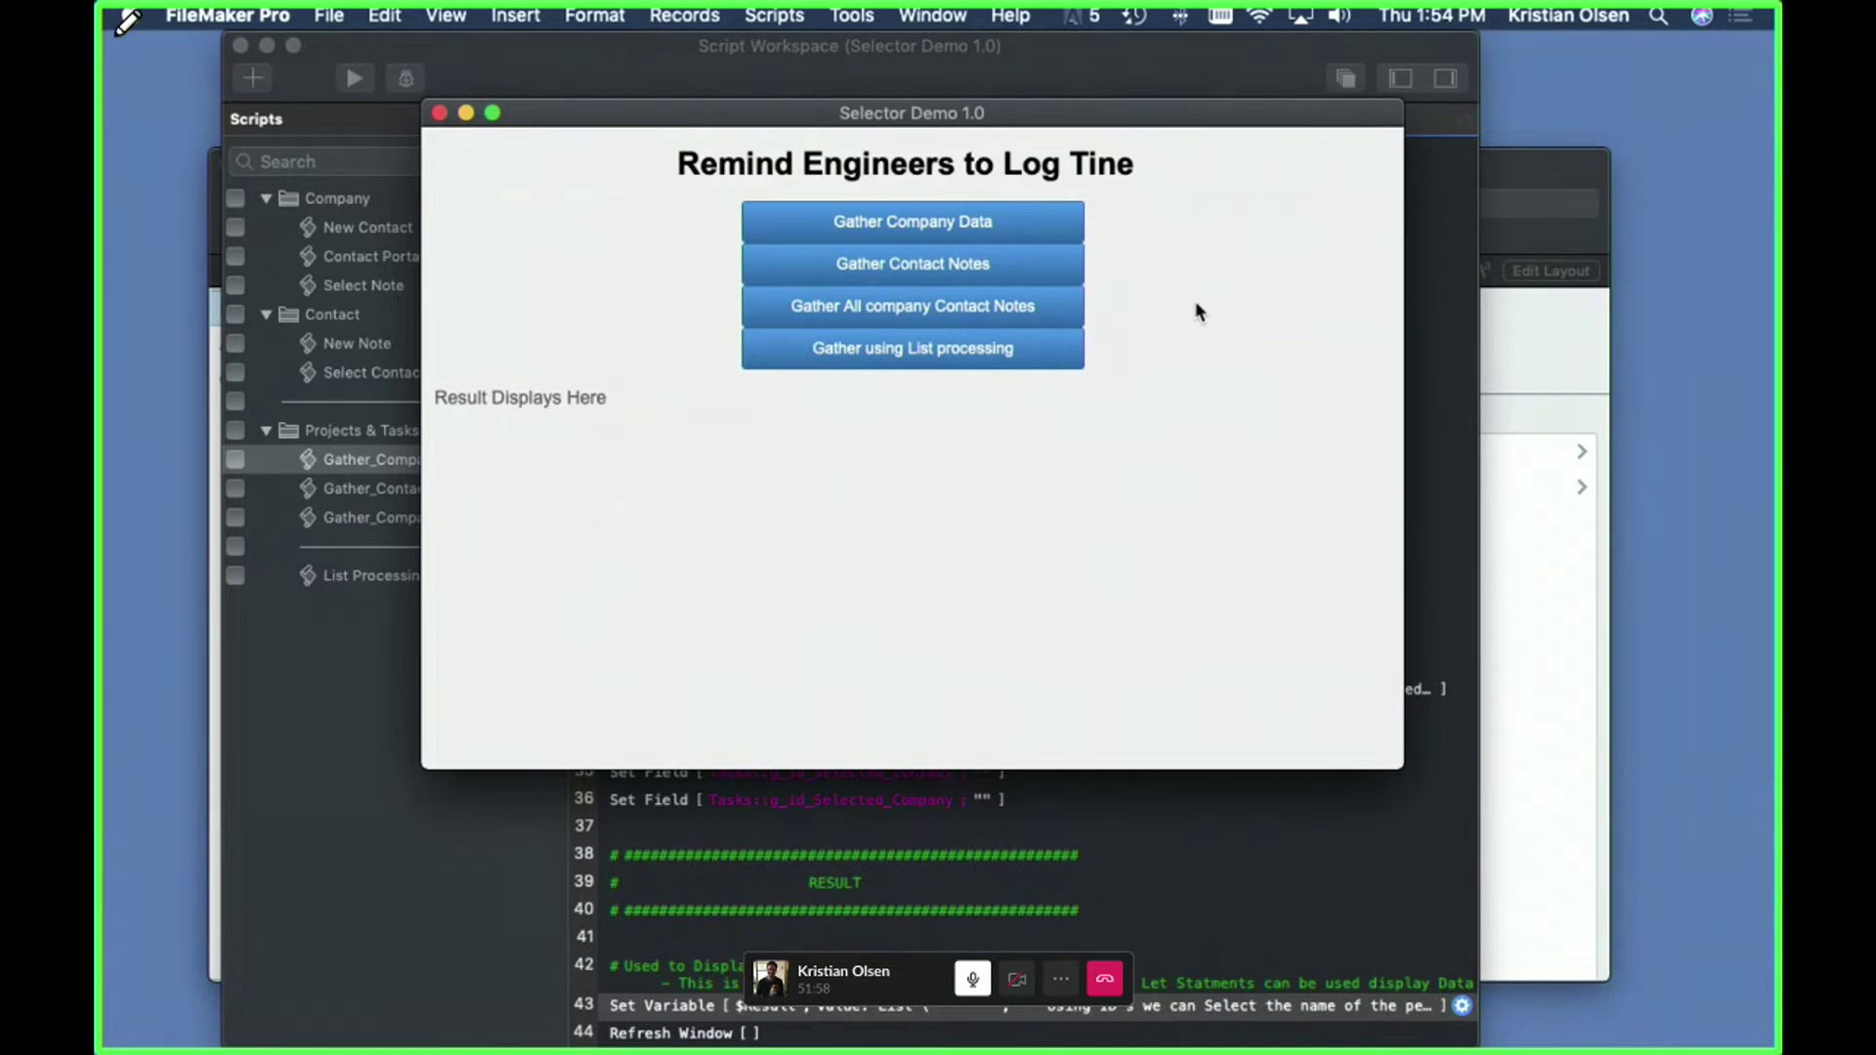
click(1023, 225)
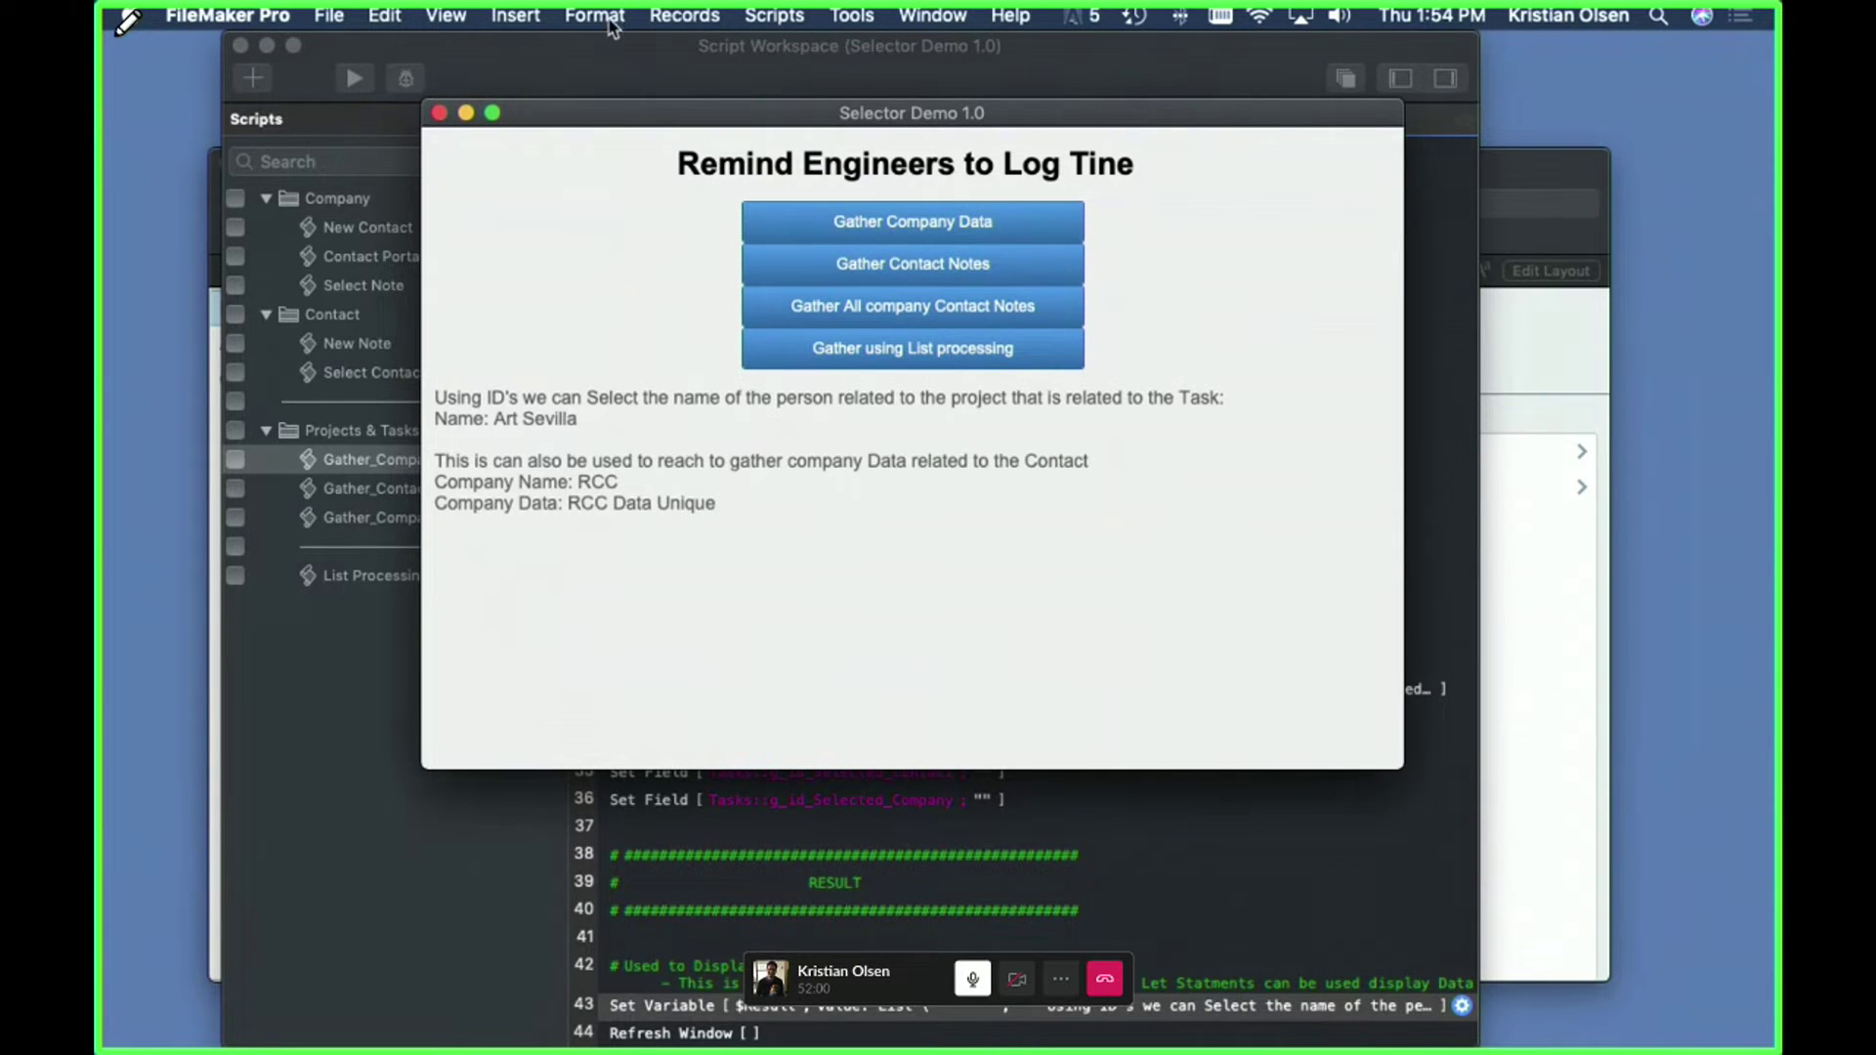
- In the script, point out steps 25 and 27 and the lines setting $id_company and $Company
click(613, 57)
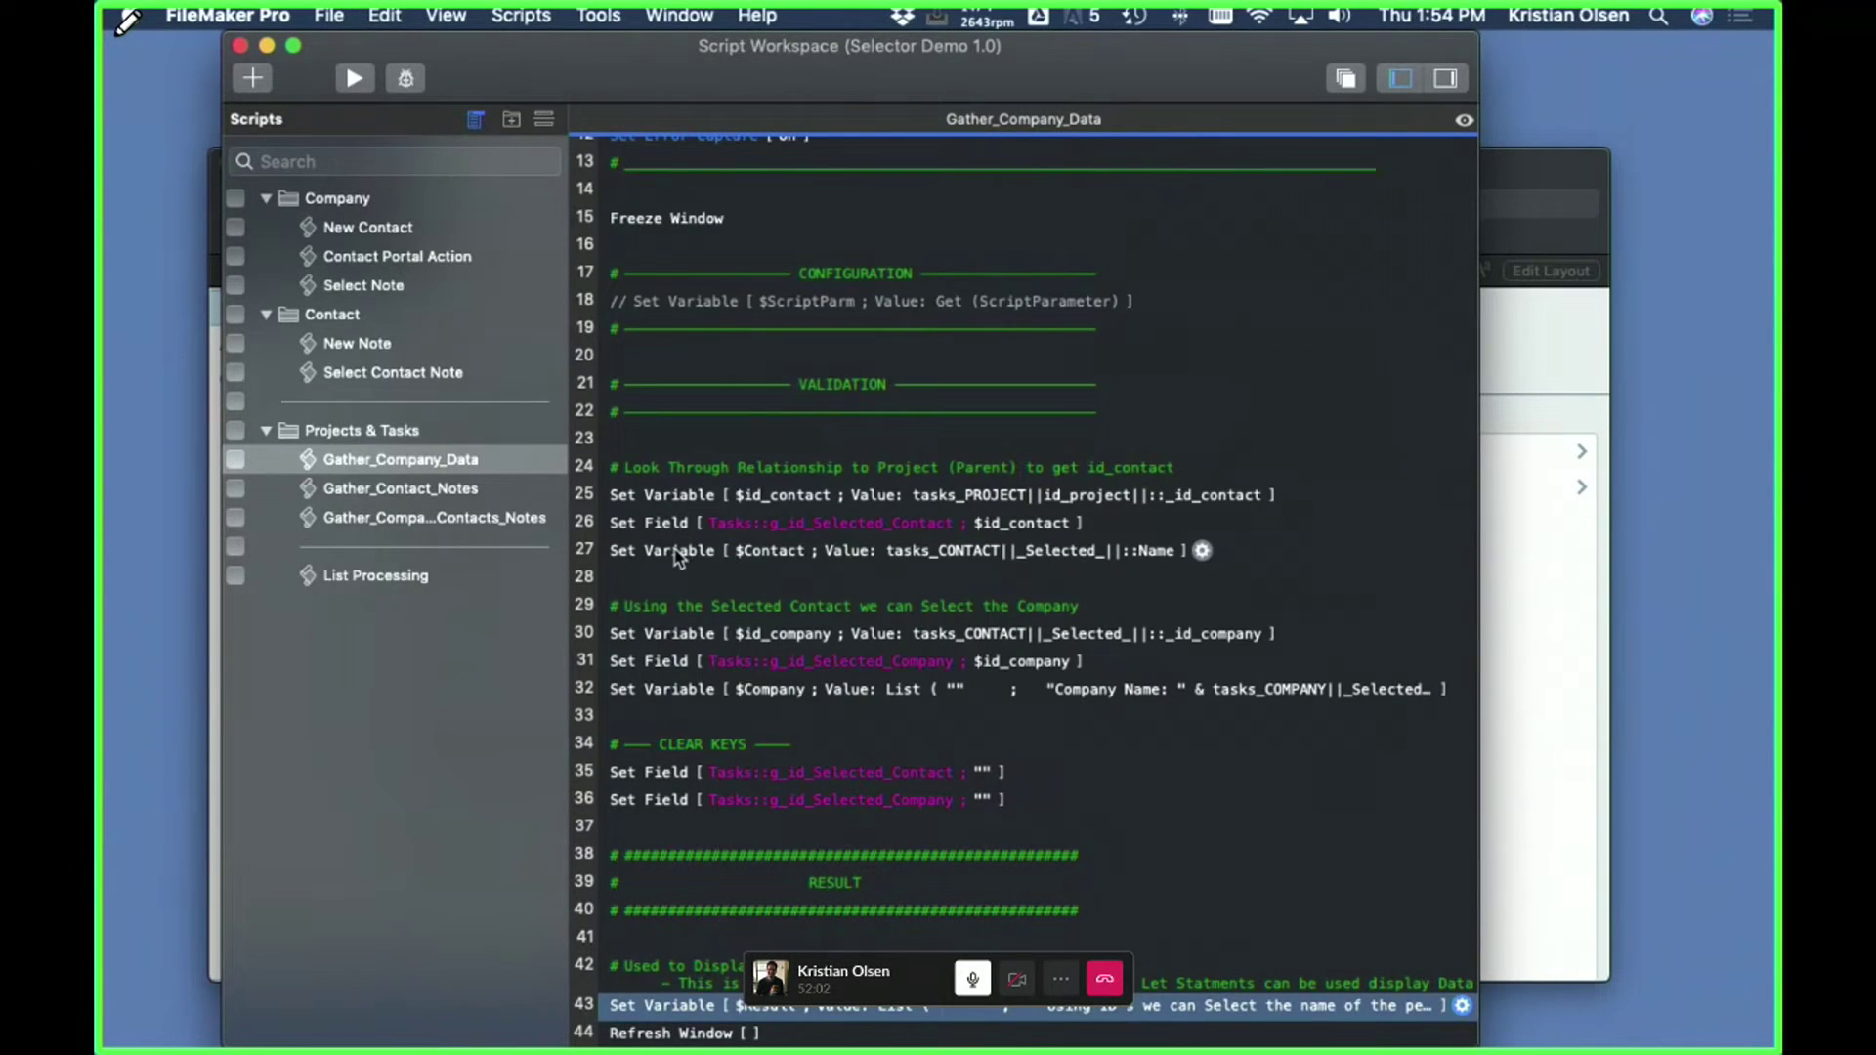
click(679, 559)
click(670, 493)
click(659, 562)
scroll(659, 567, up, 1)
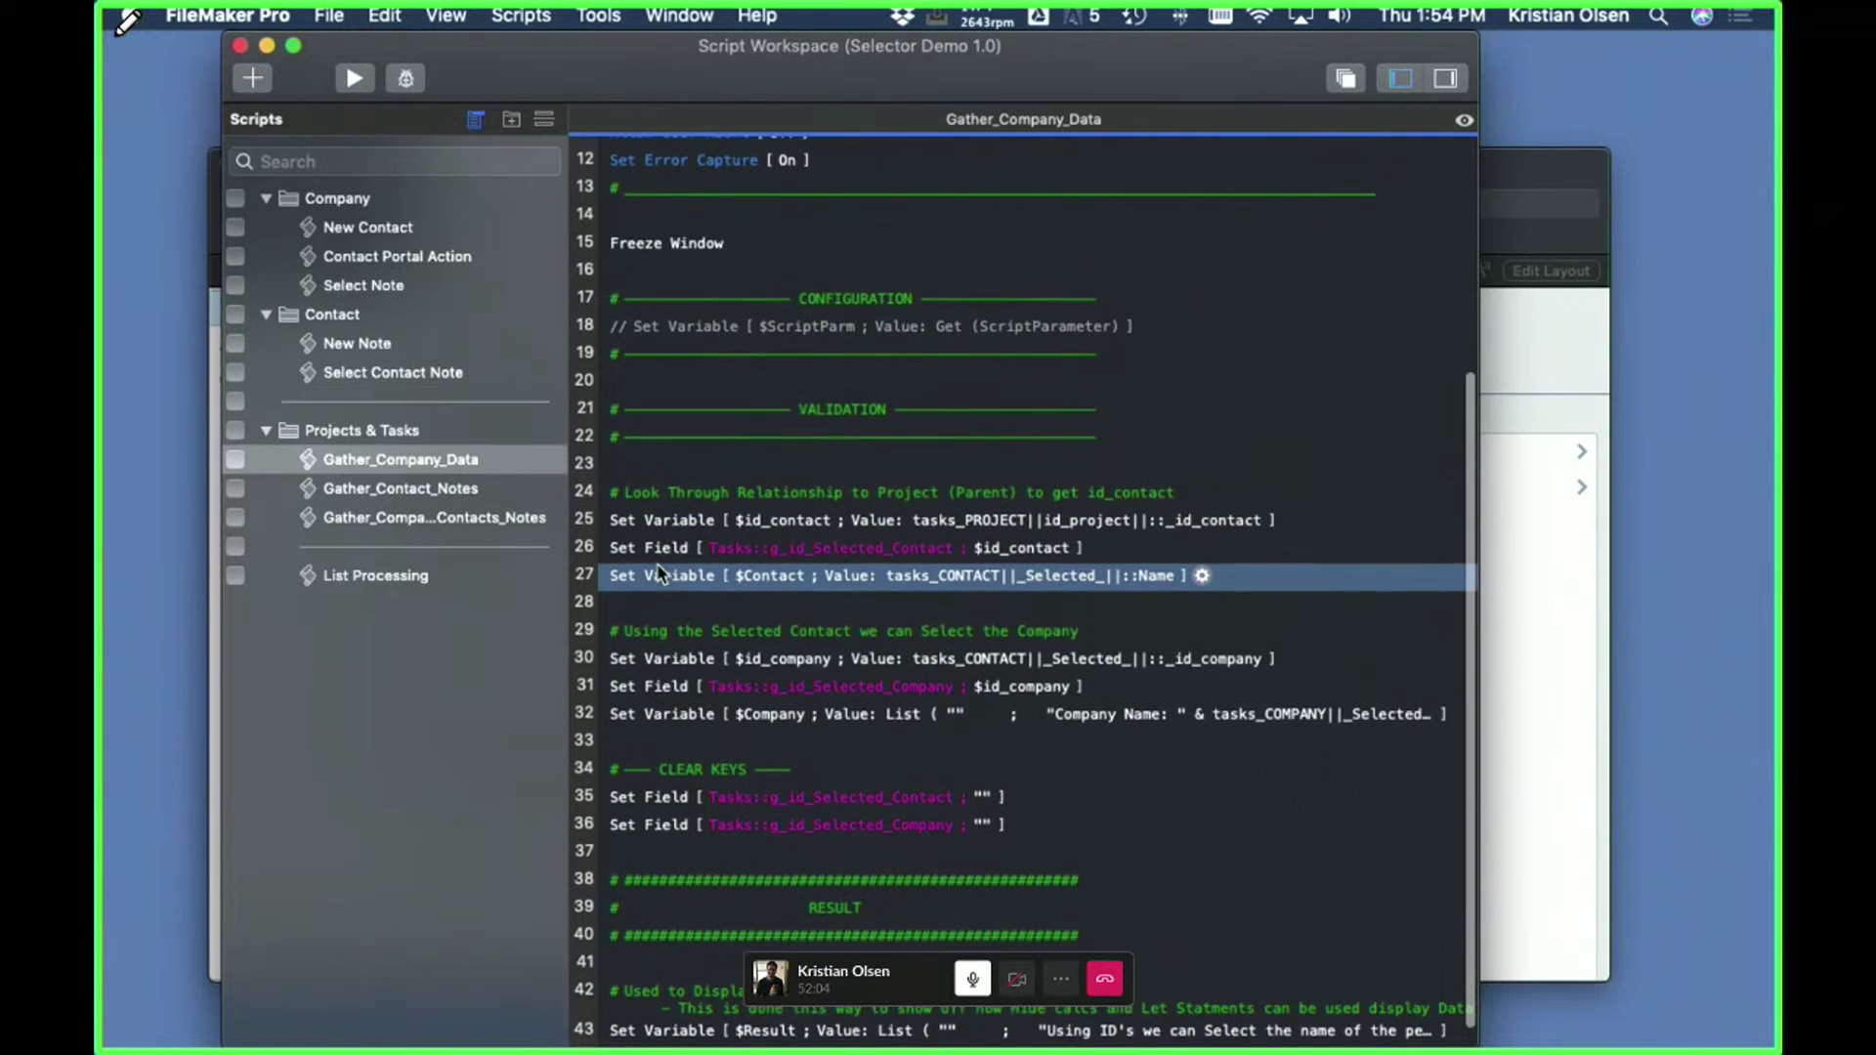
scroll(663, 636, down, 1)
click(655, 635)
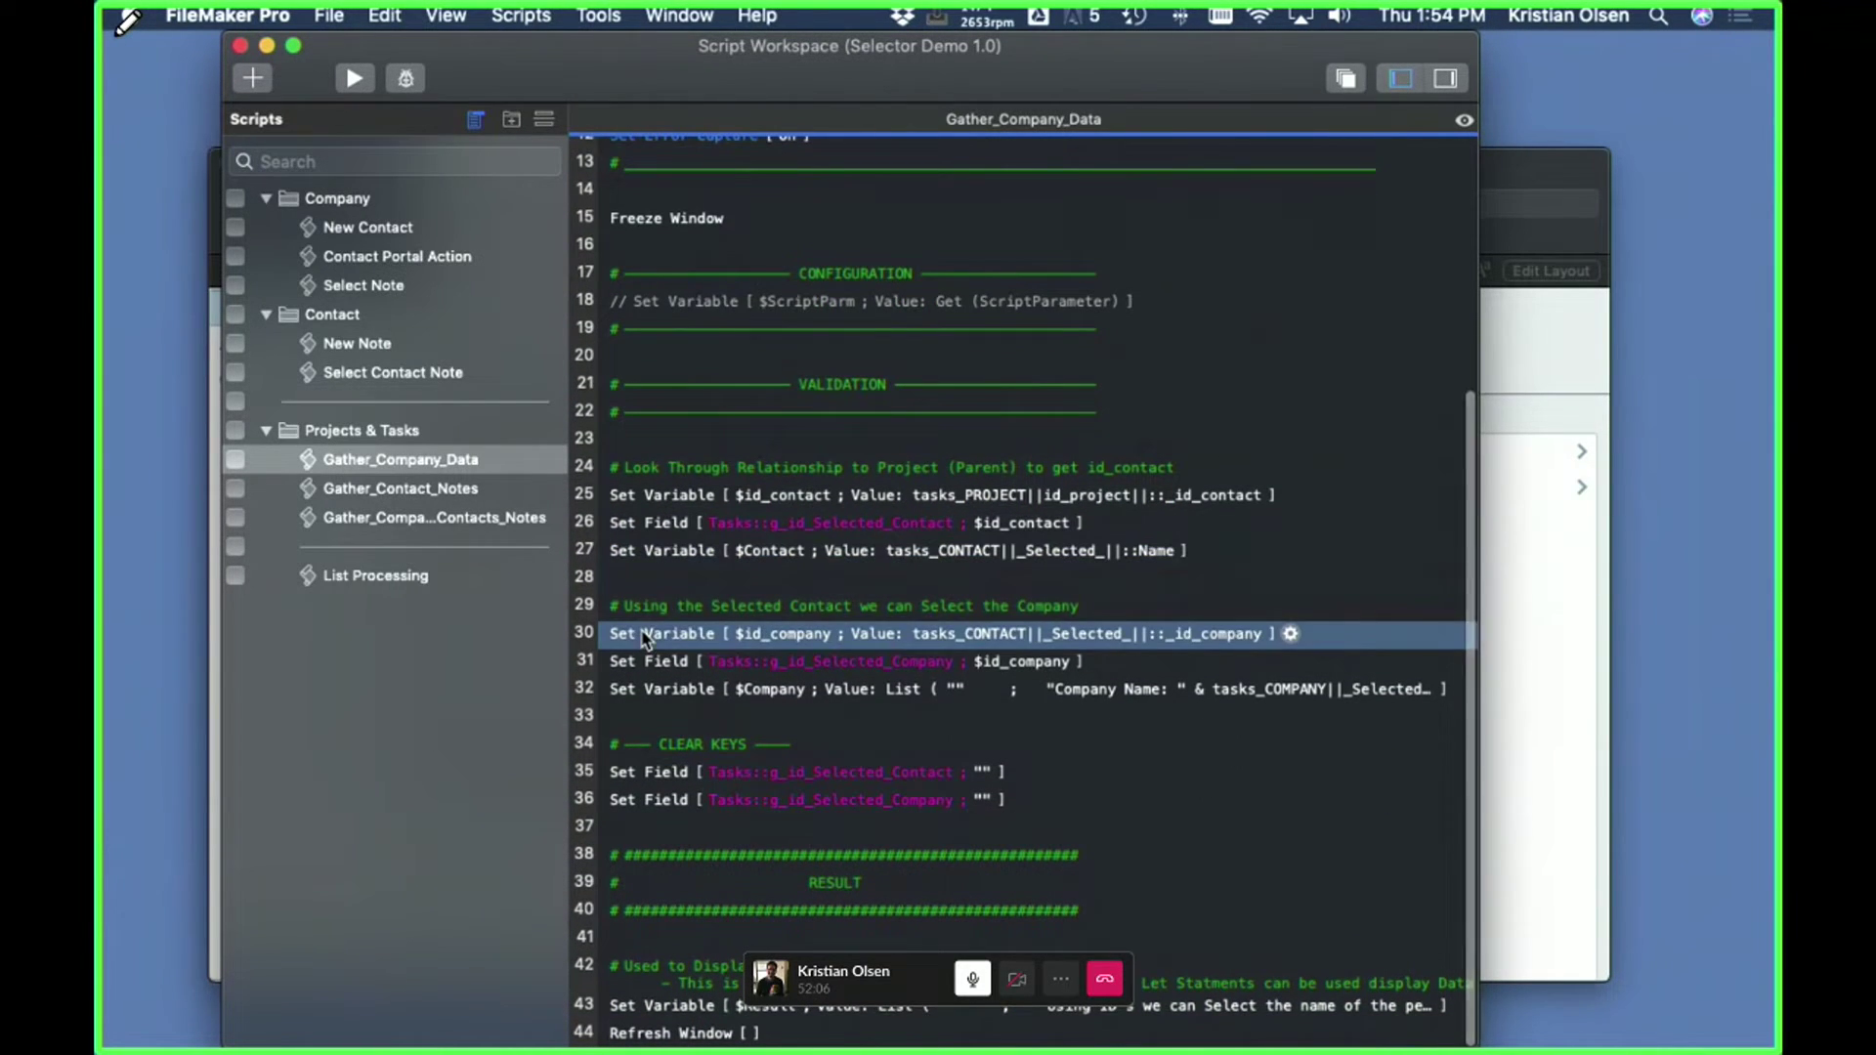
click(649, 689)
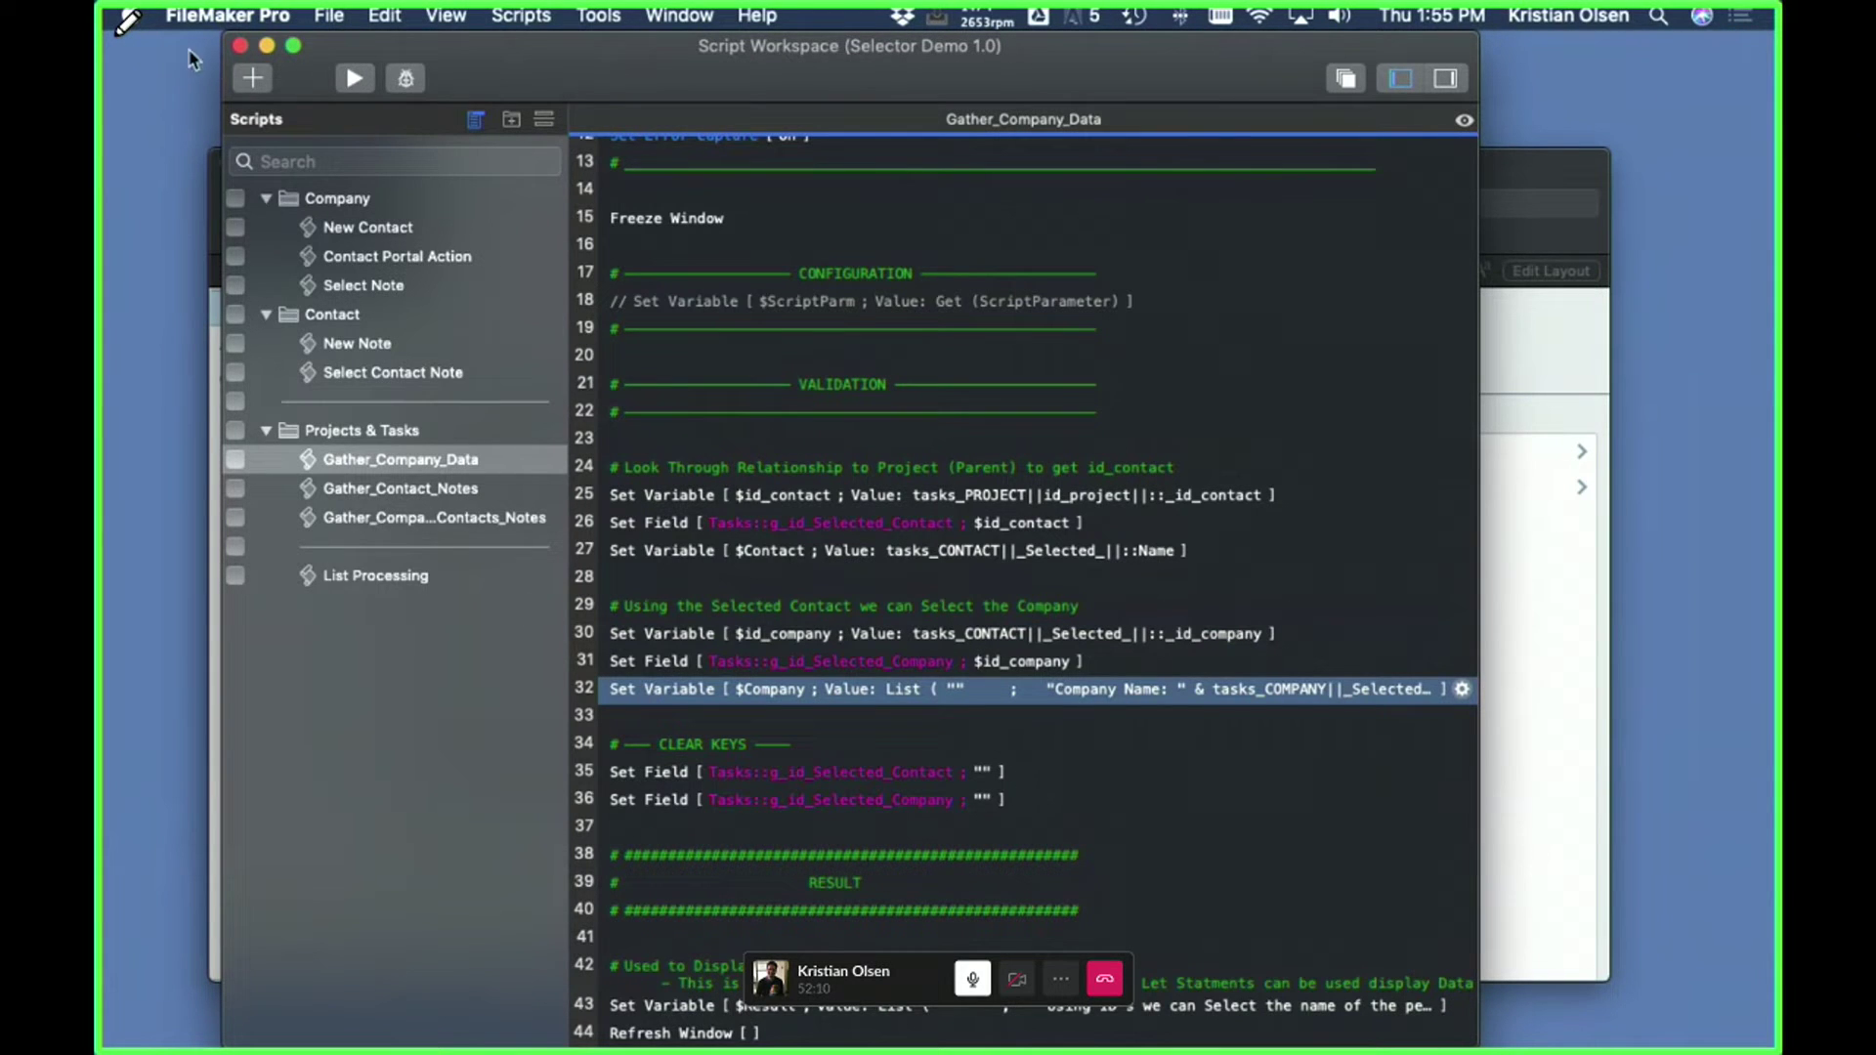
- Run Gather Contact Notes to list Meeting, Call and Email notes, then reopen the Script Workspace
click(239, 45)
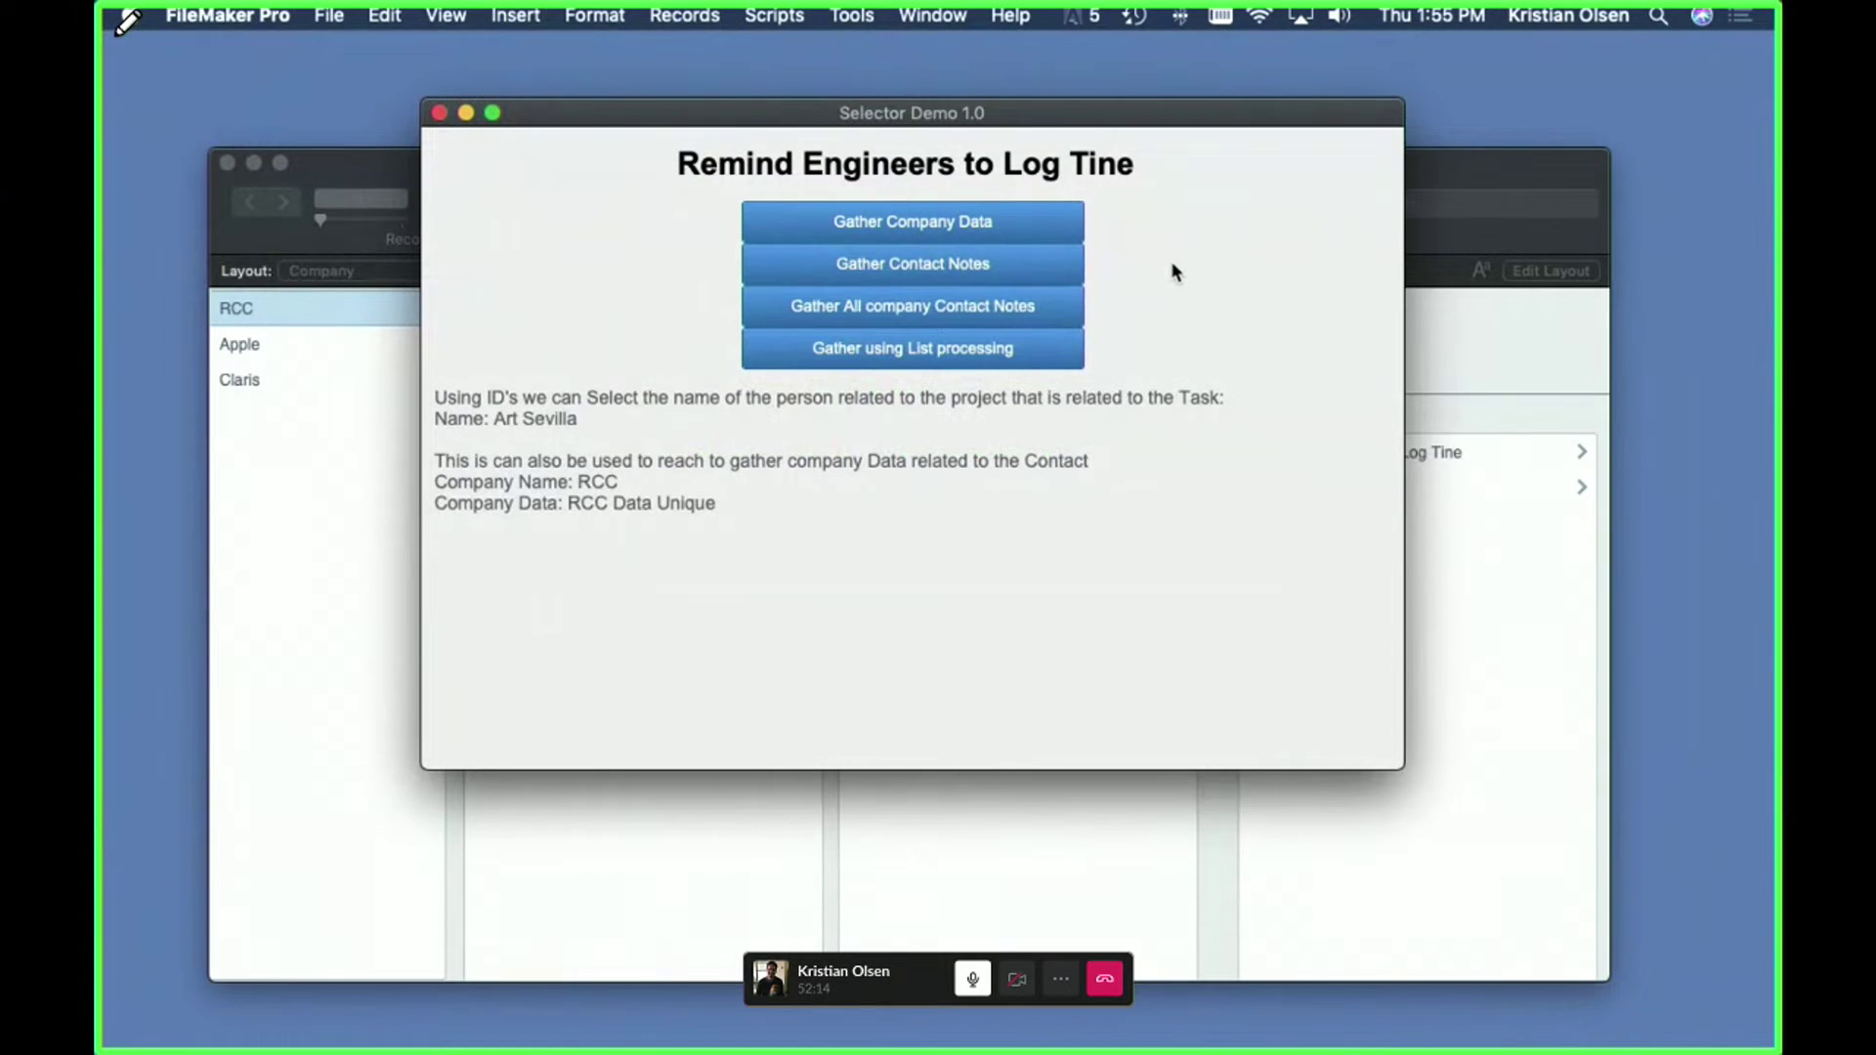
click(912, 272)
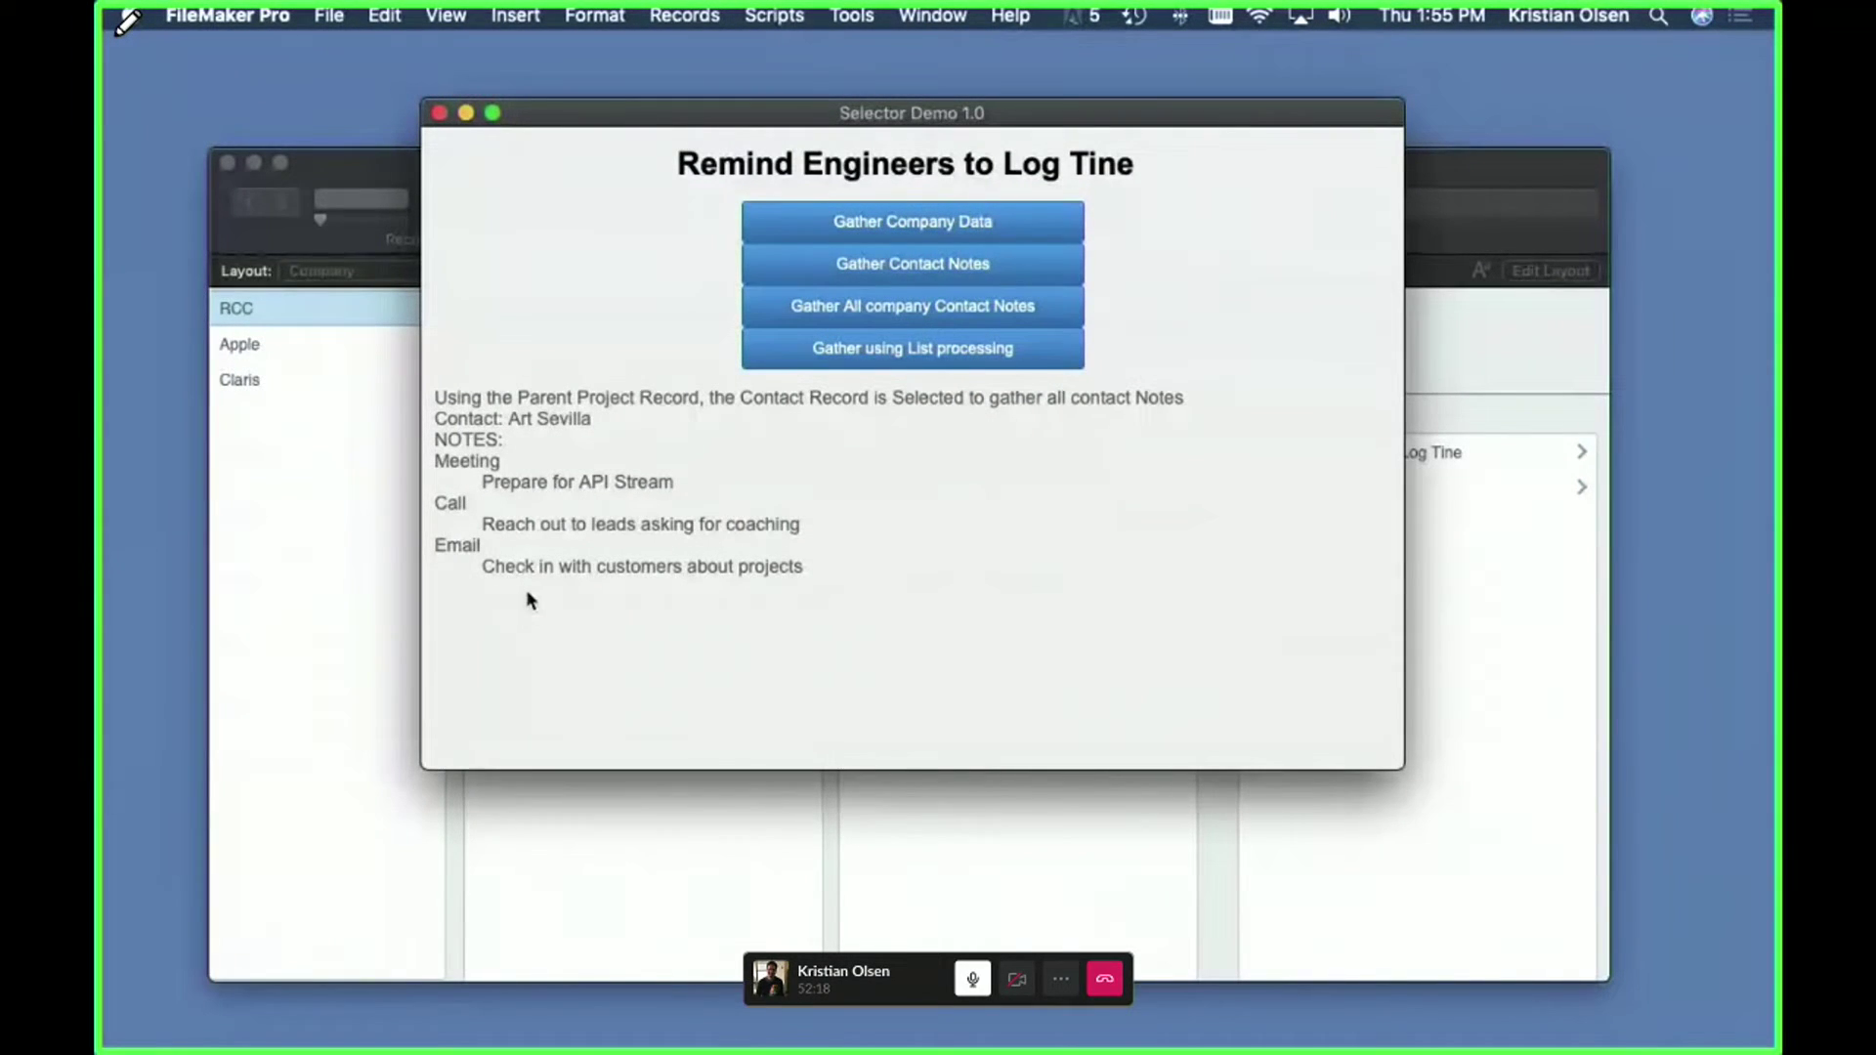
key(super+shift+s)
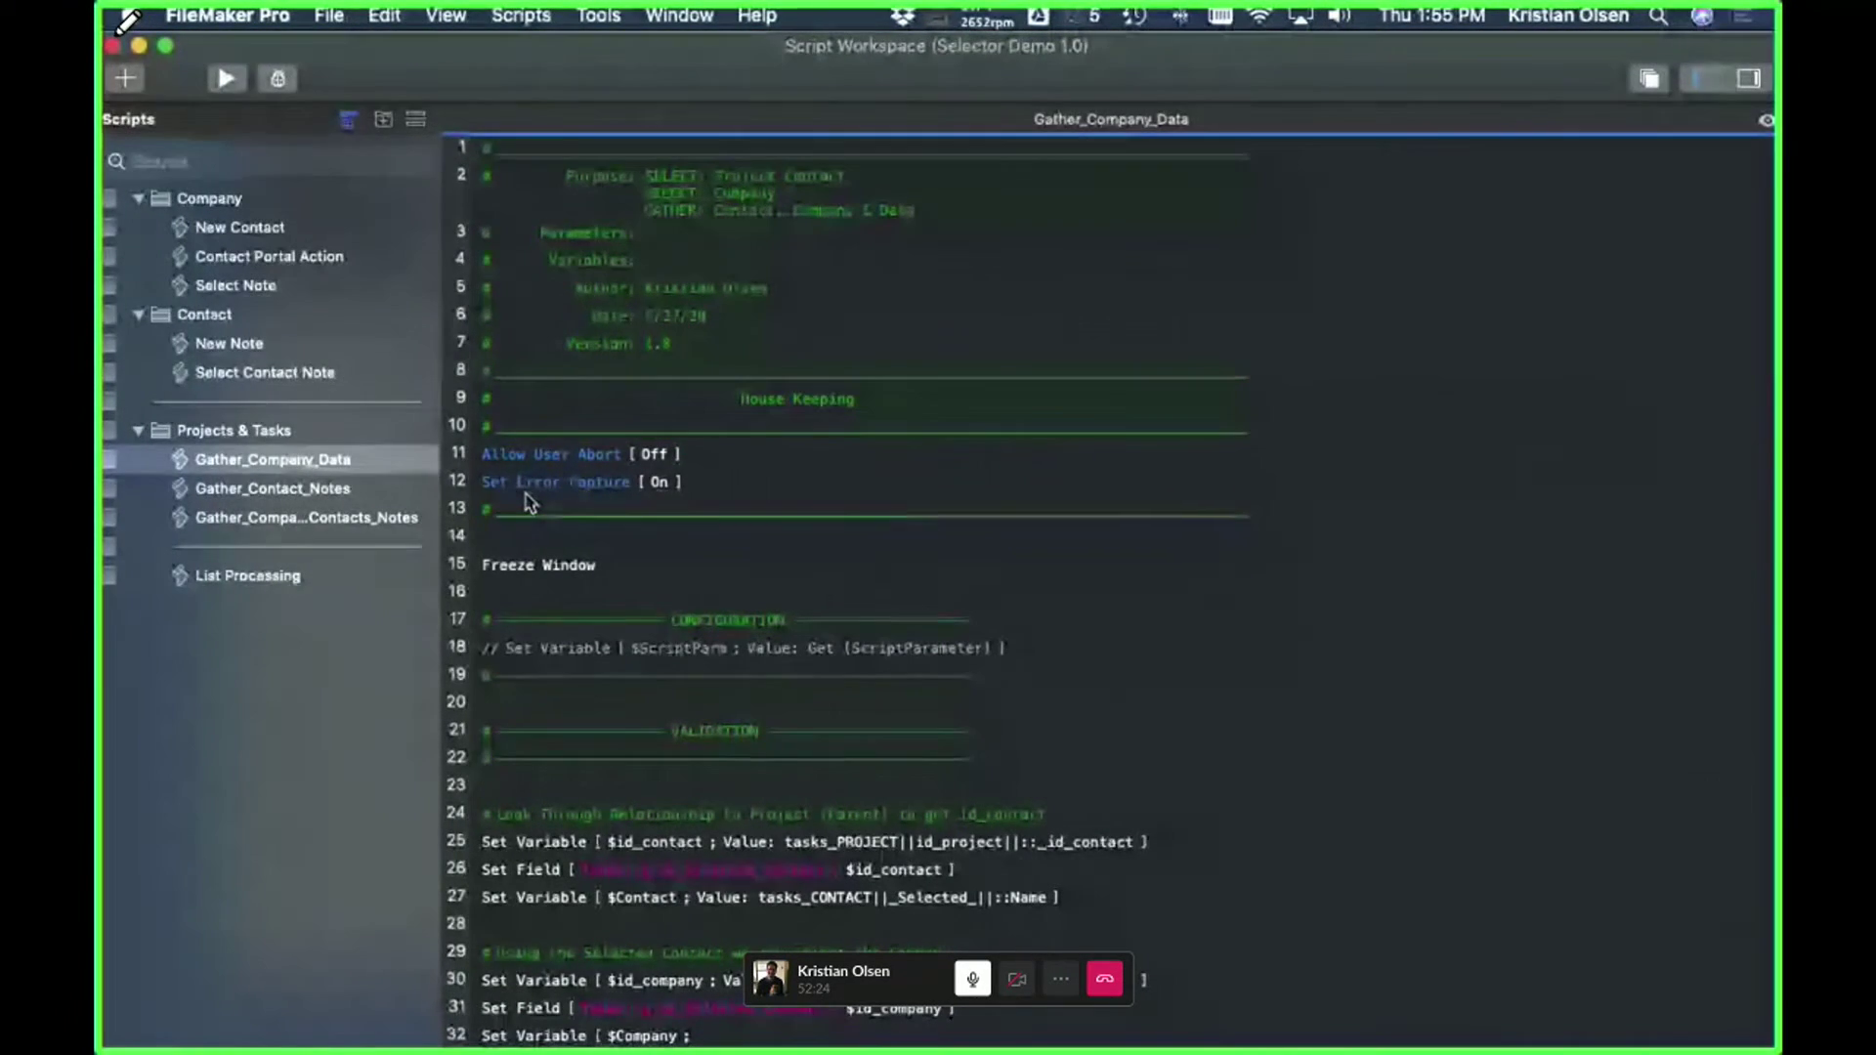
- Show the Gather_Contact_Notes script and point out its Parameters comment
click(364, 488)
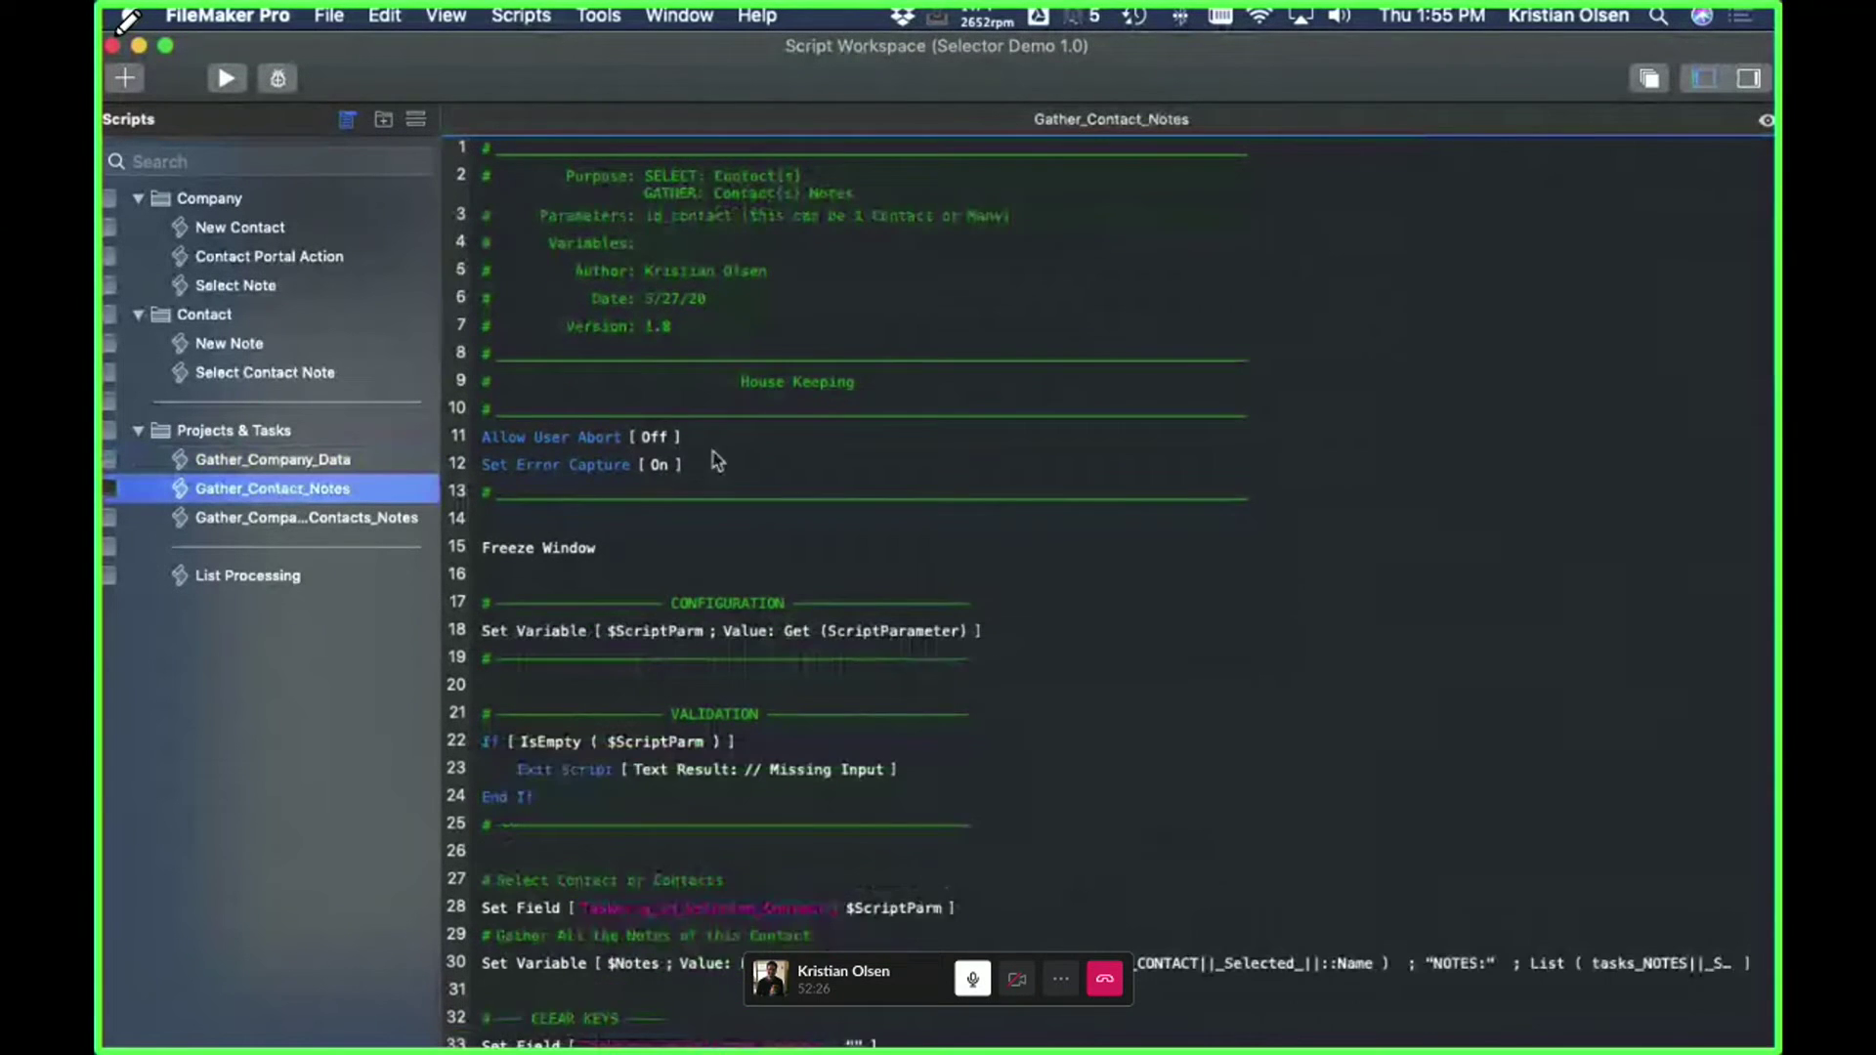
scroll(977, 479, down, 5)
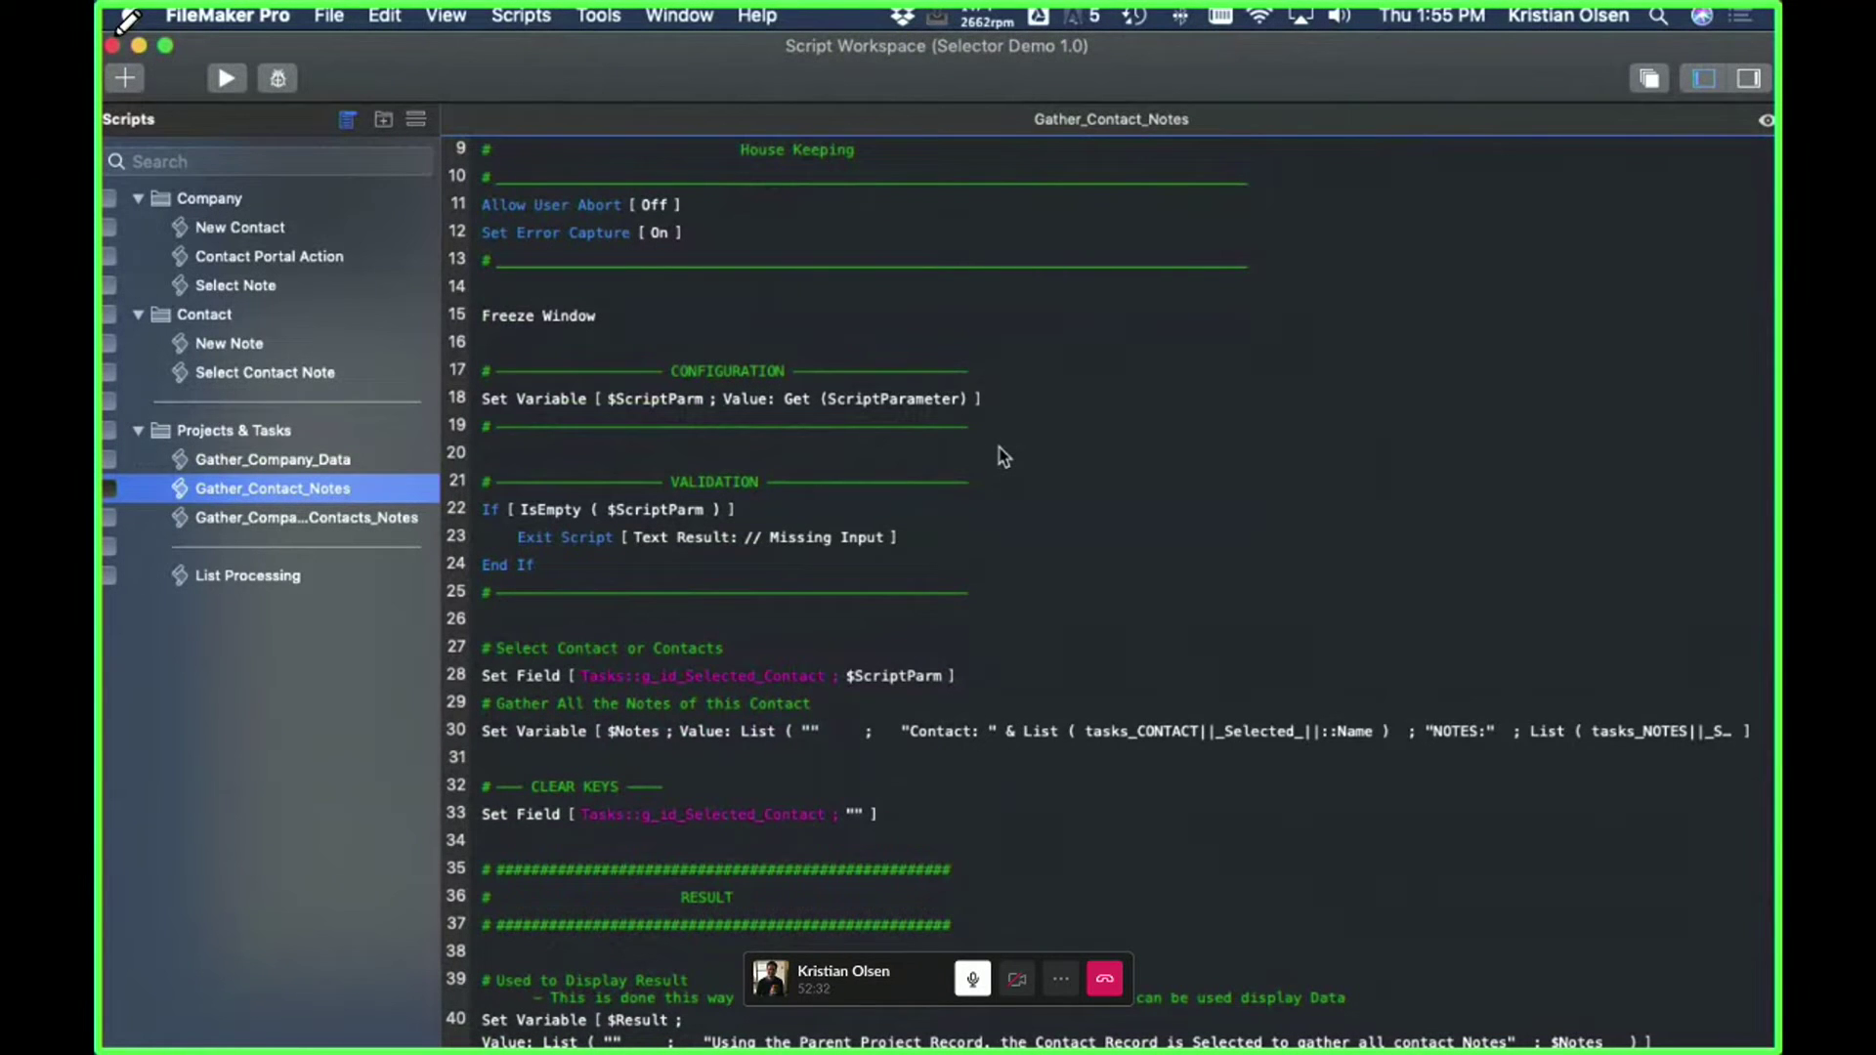
scroll(1001, 455, up, 5)
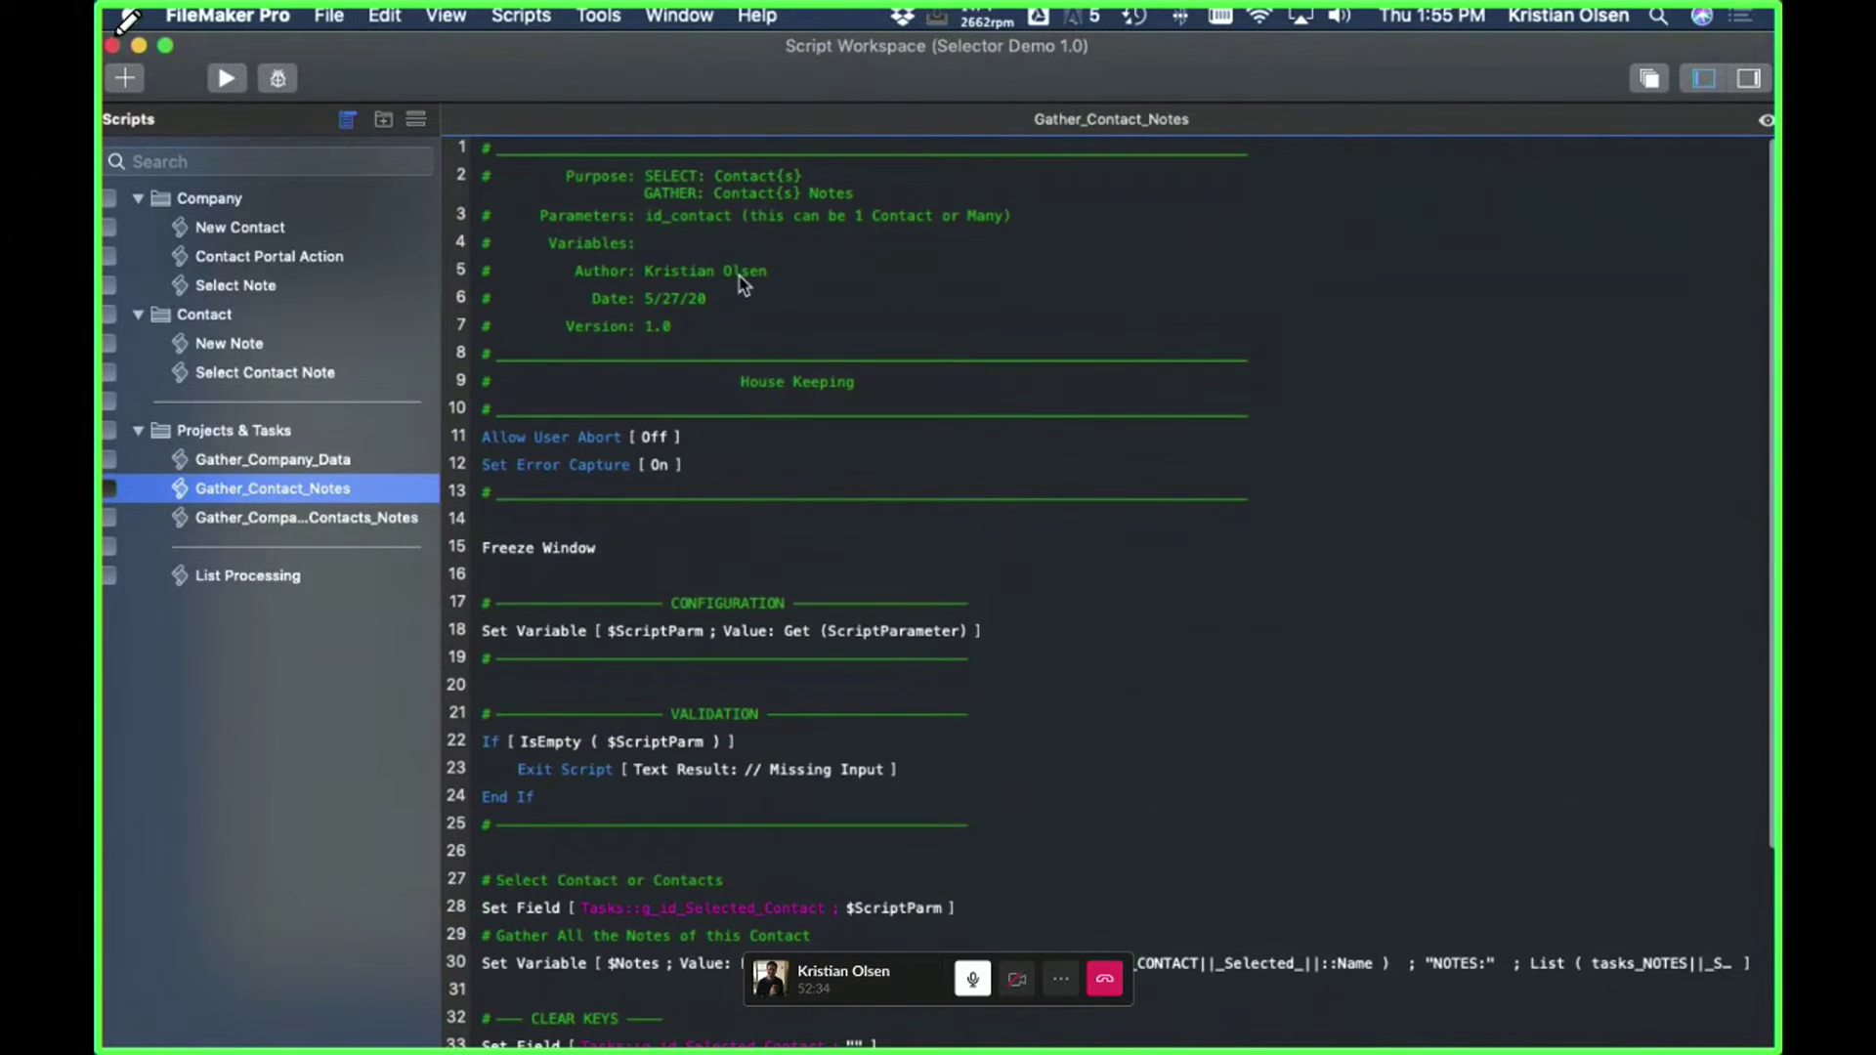
click(664, 220)
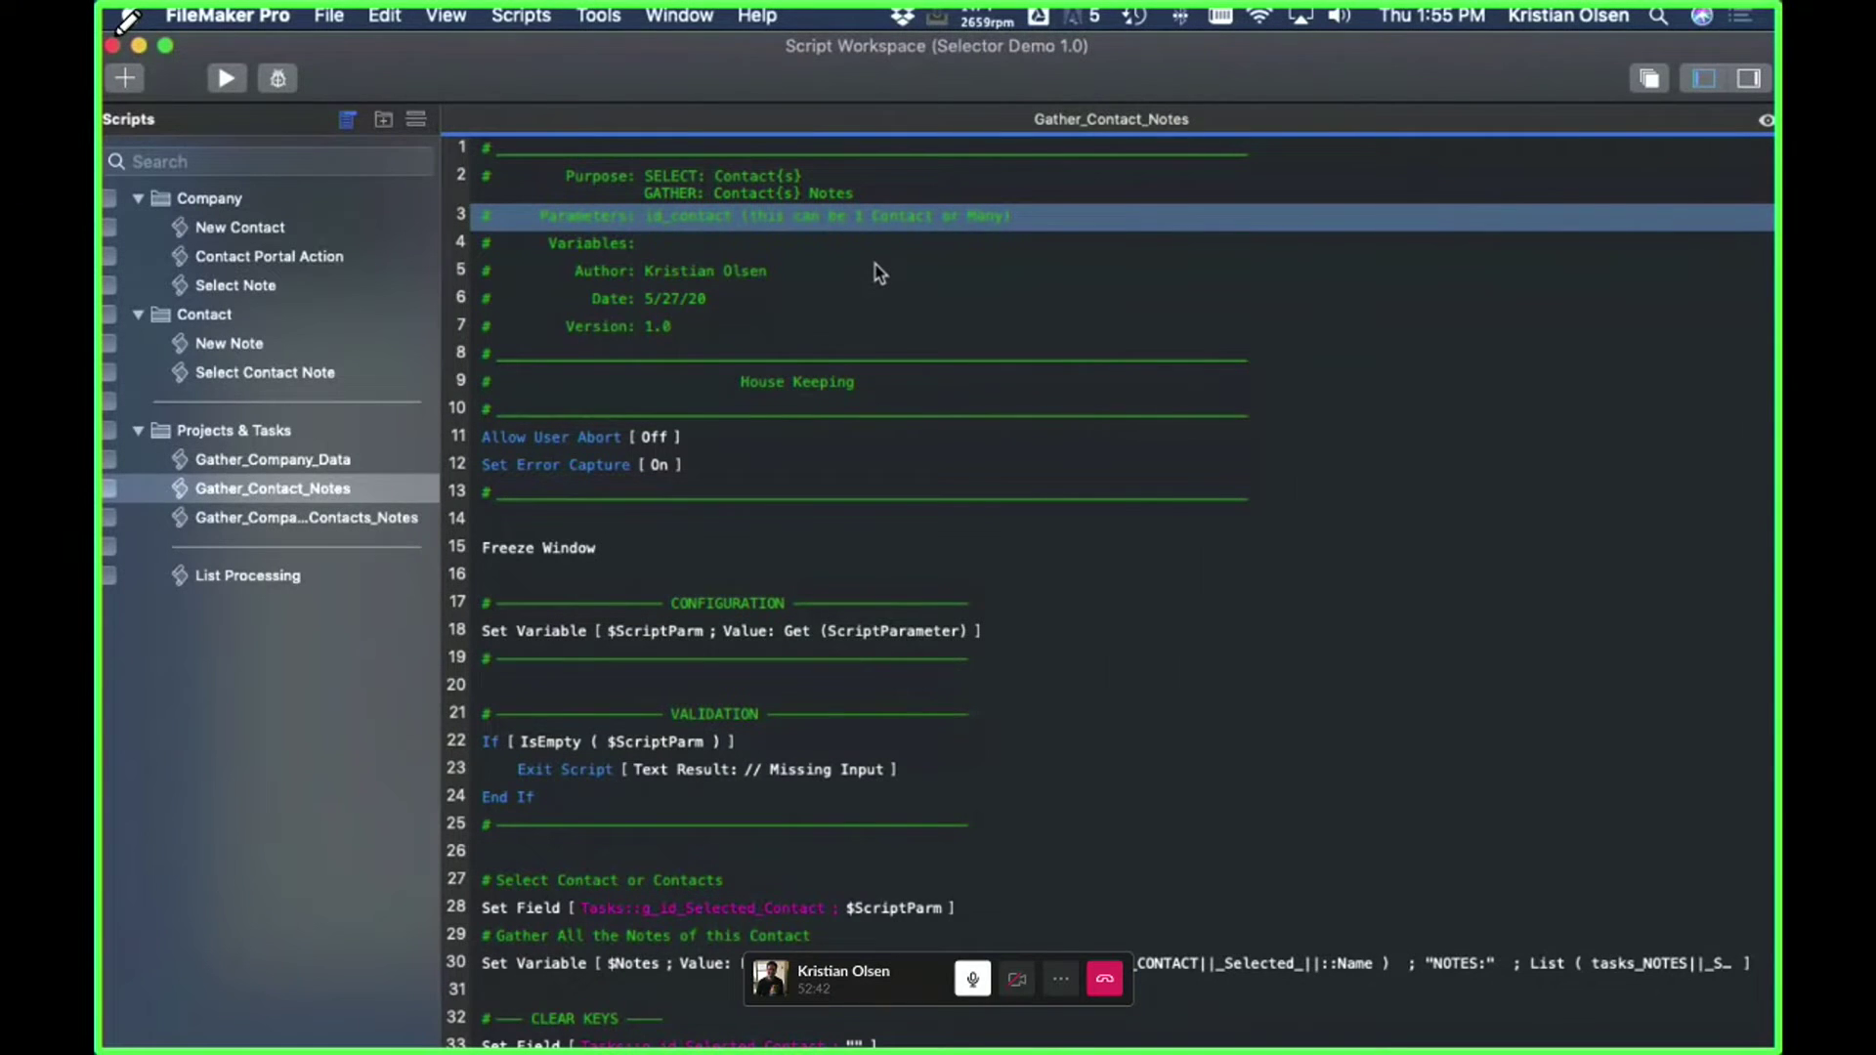
scroll(877, 269, down, 2)
- Confirm the Gather Contact Notes button passes tasks_PROJECT||id_project||::_id_contact, leaving the layout unsaved
key(ctrl+Up)
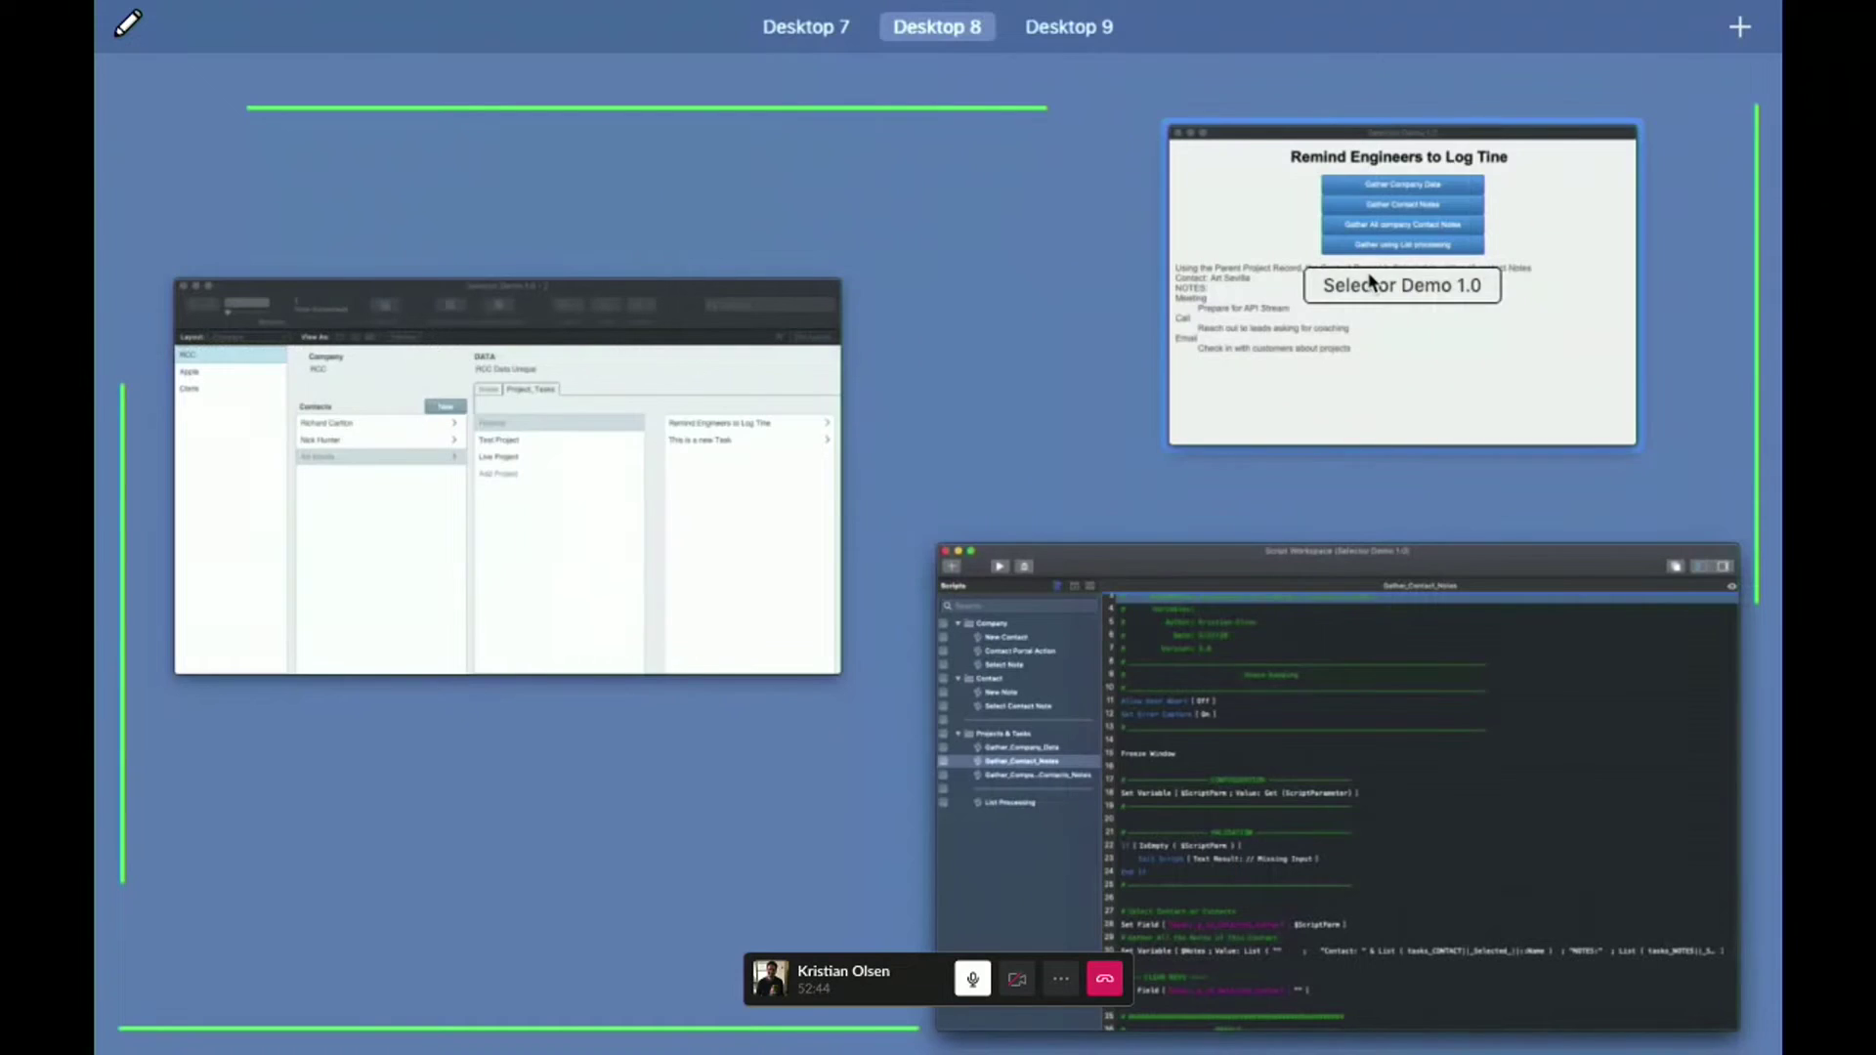
click(1370, 282)
key(super+l)
double_click(767, 266)
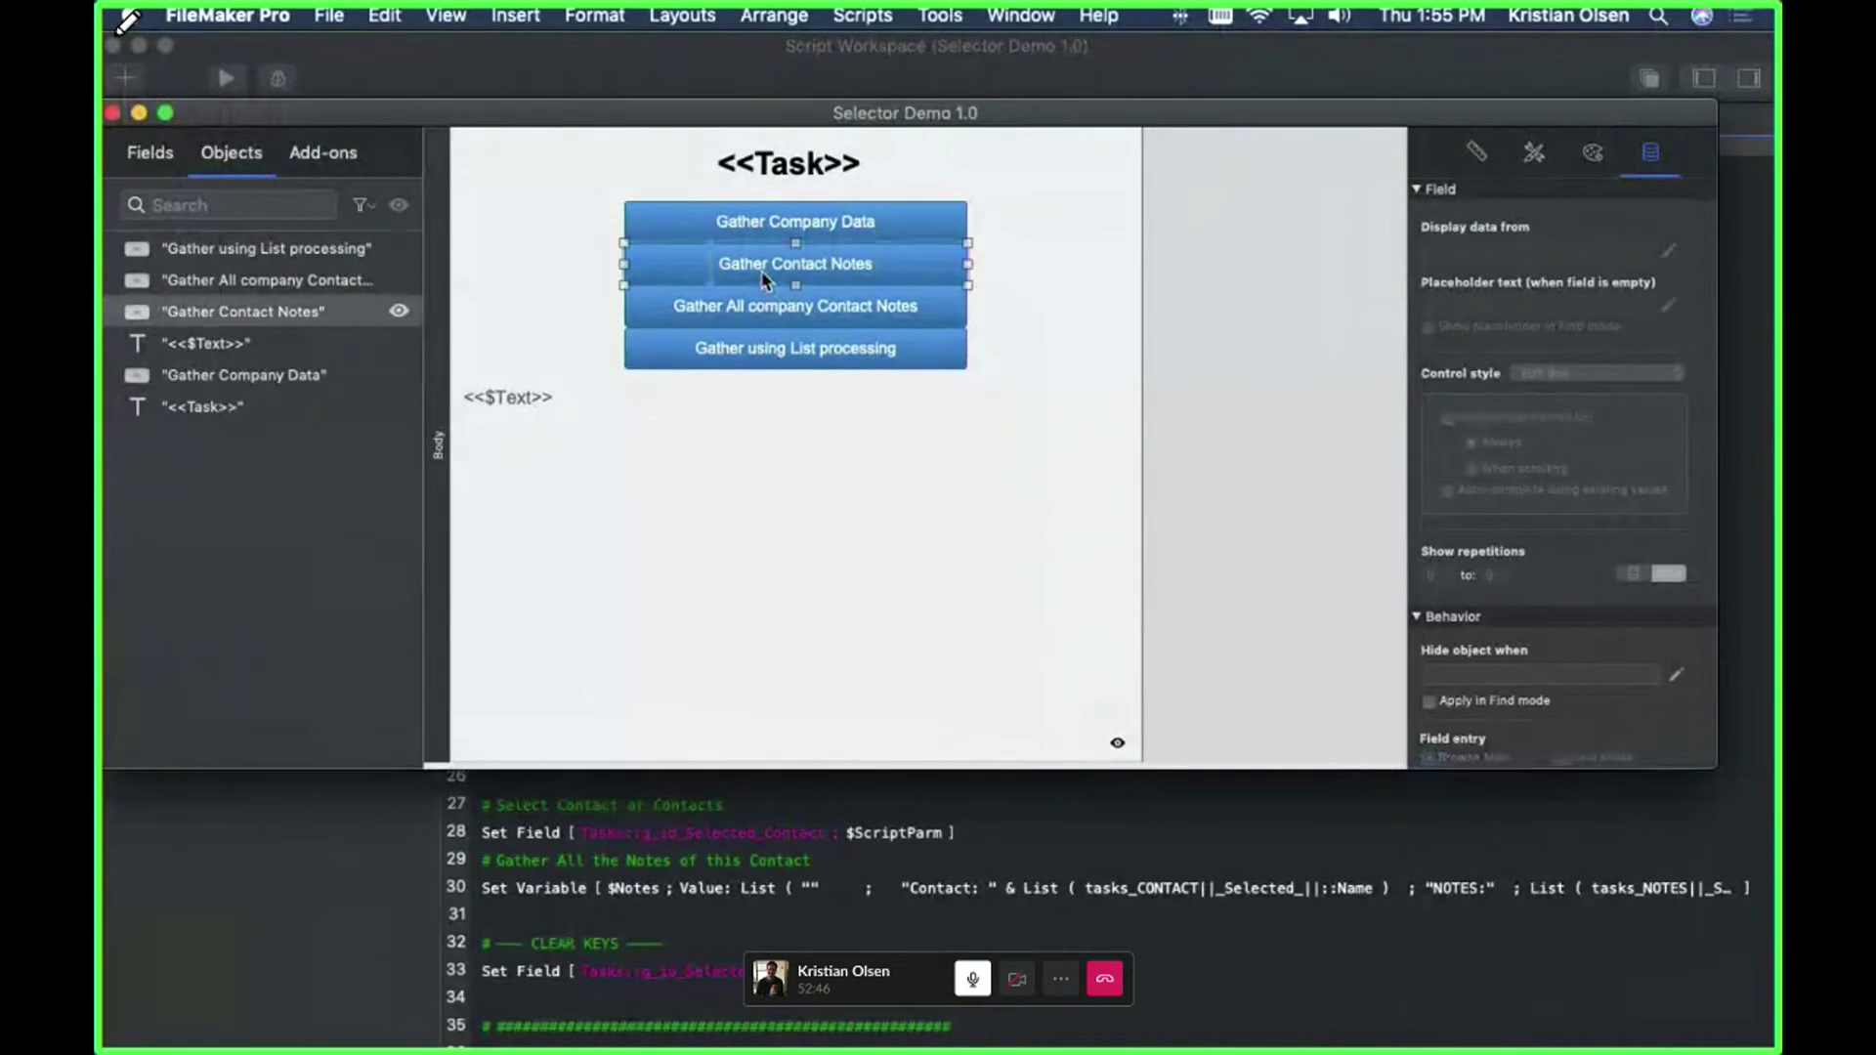
click(1145, 583)
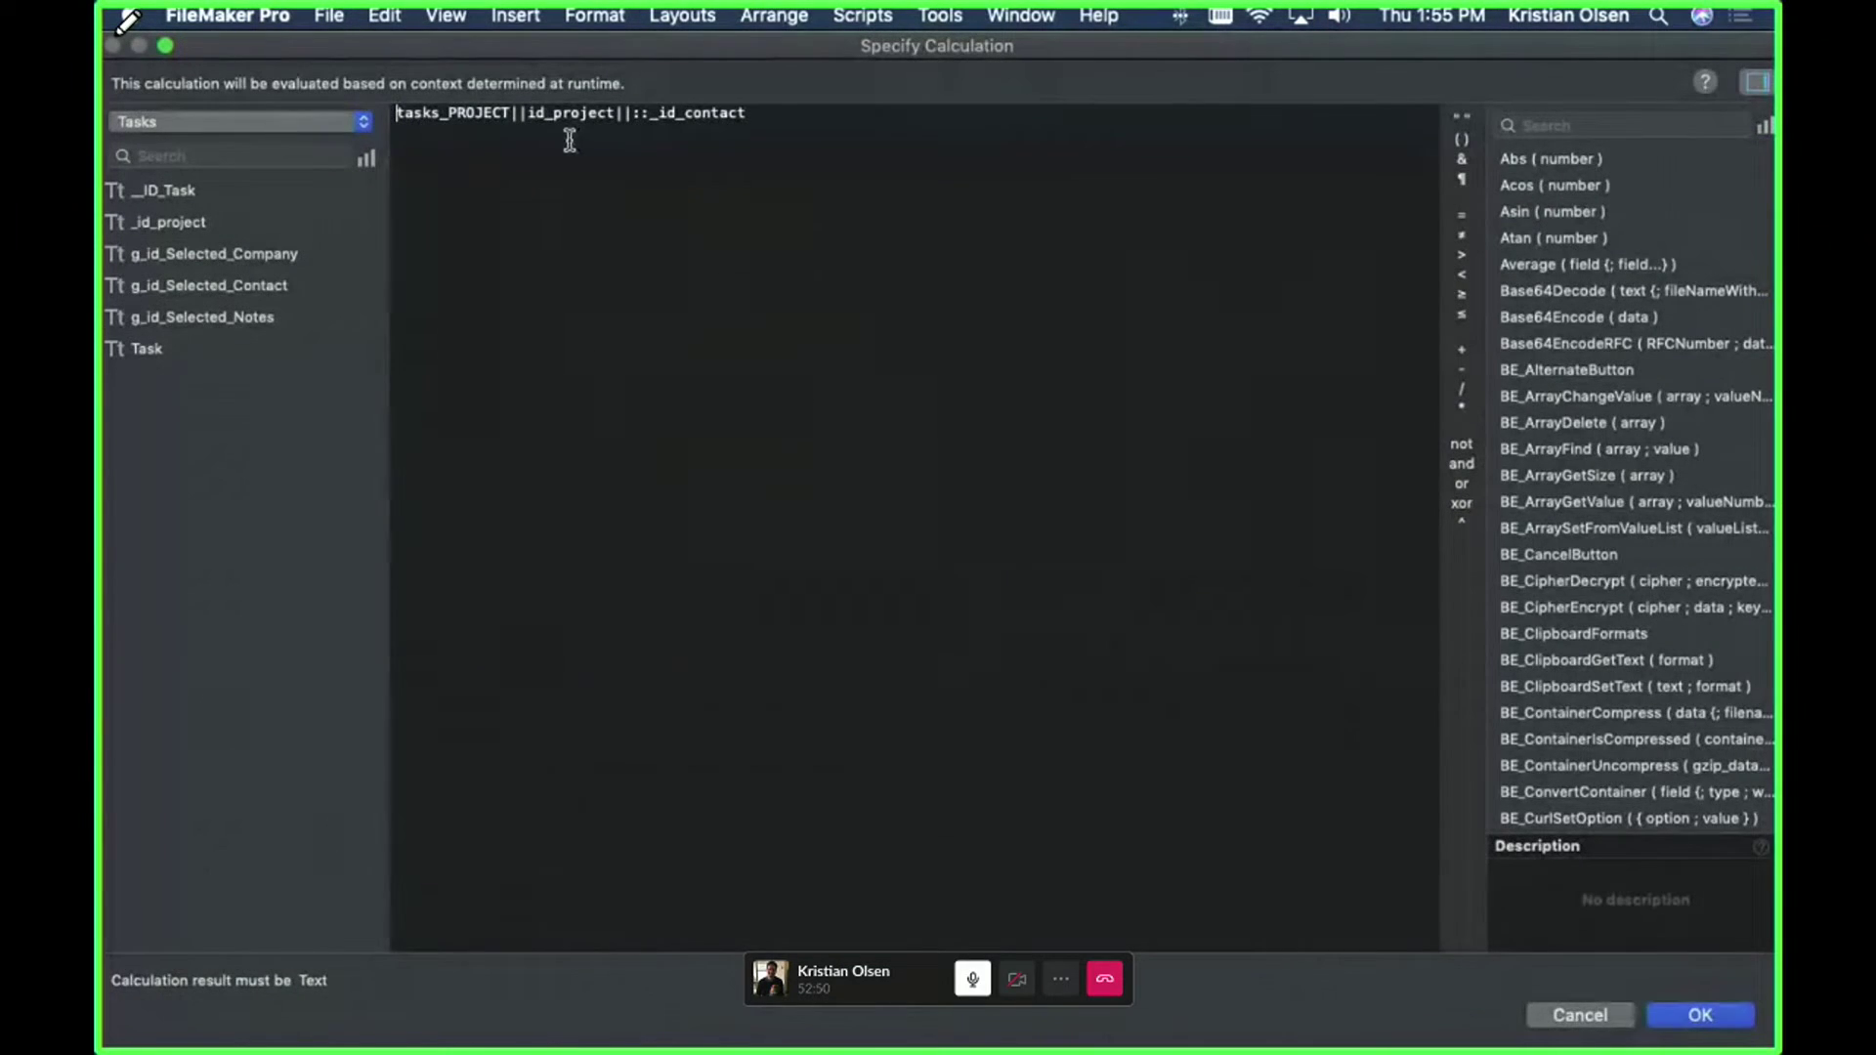
drag(854, 113, 326, 105)
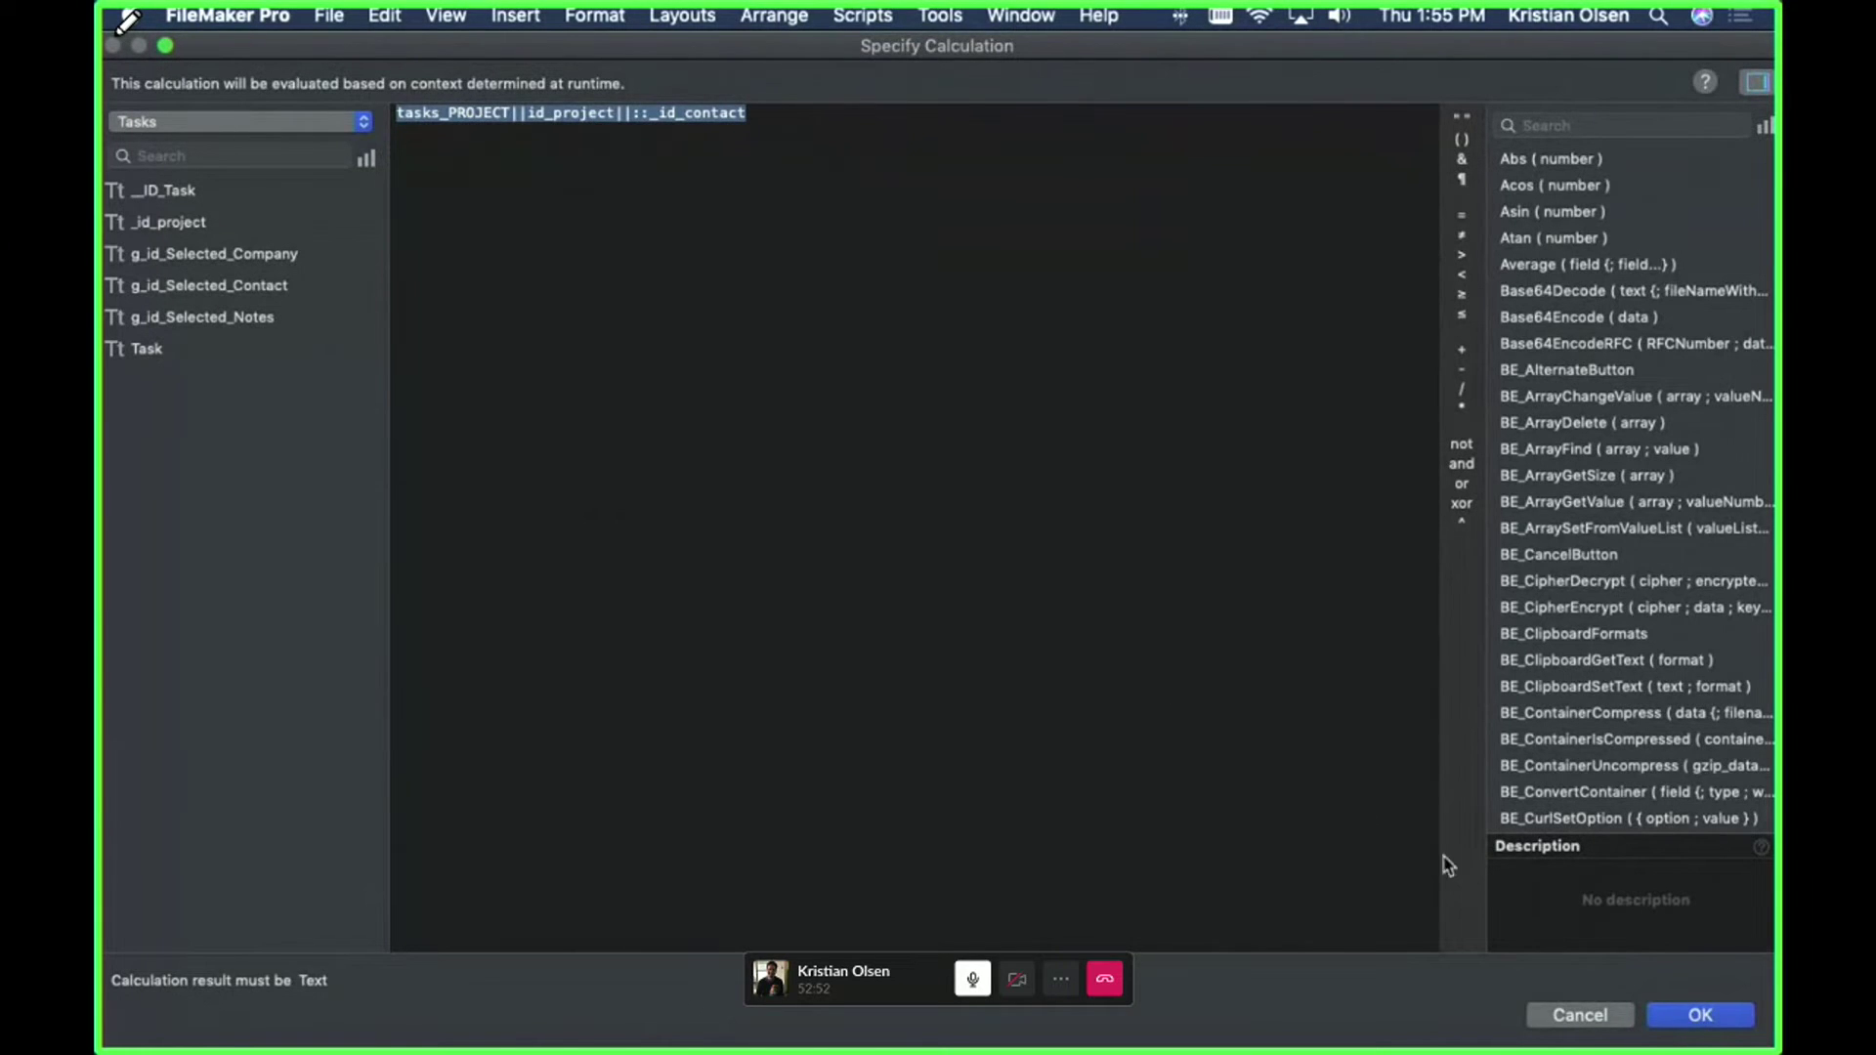
click(1580, 1015)
click(1227, 193)
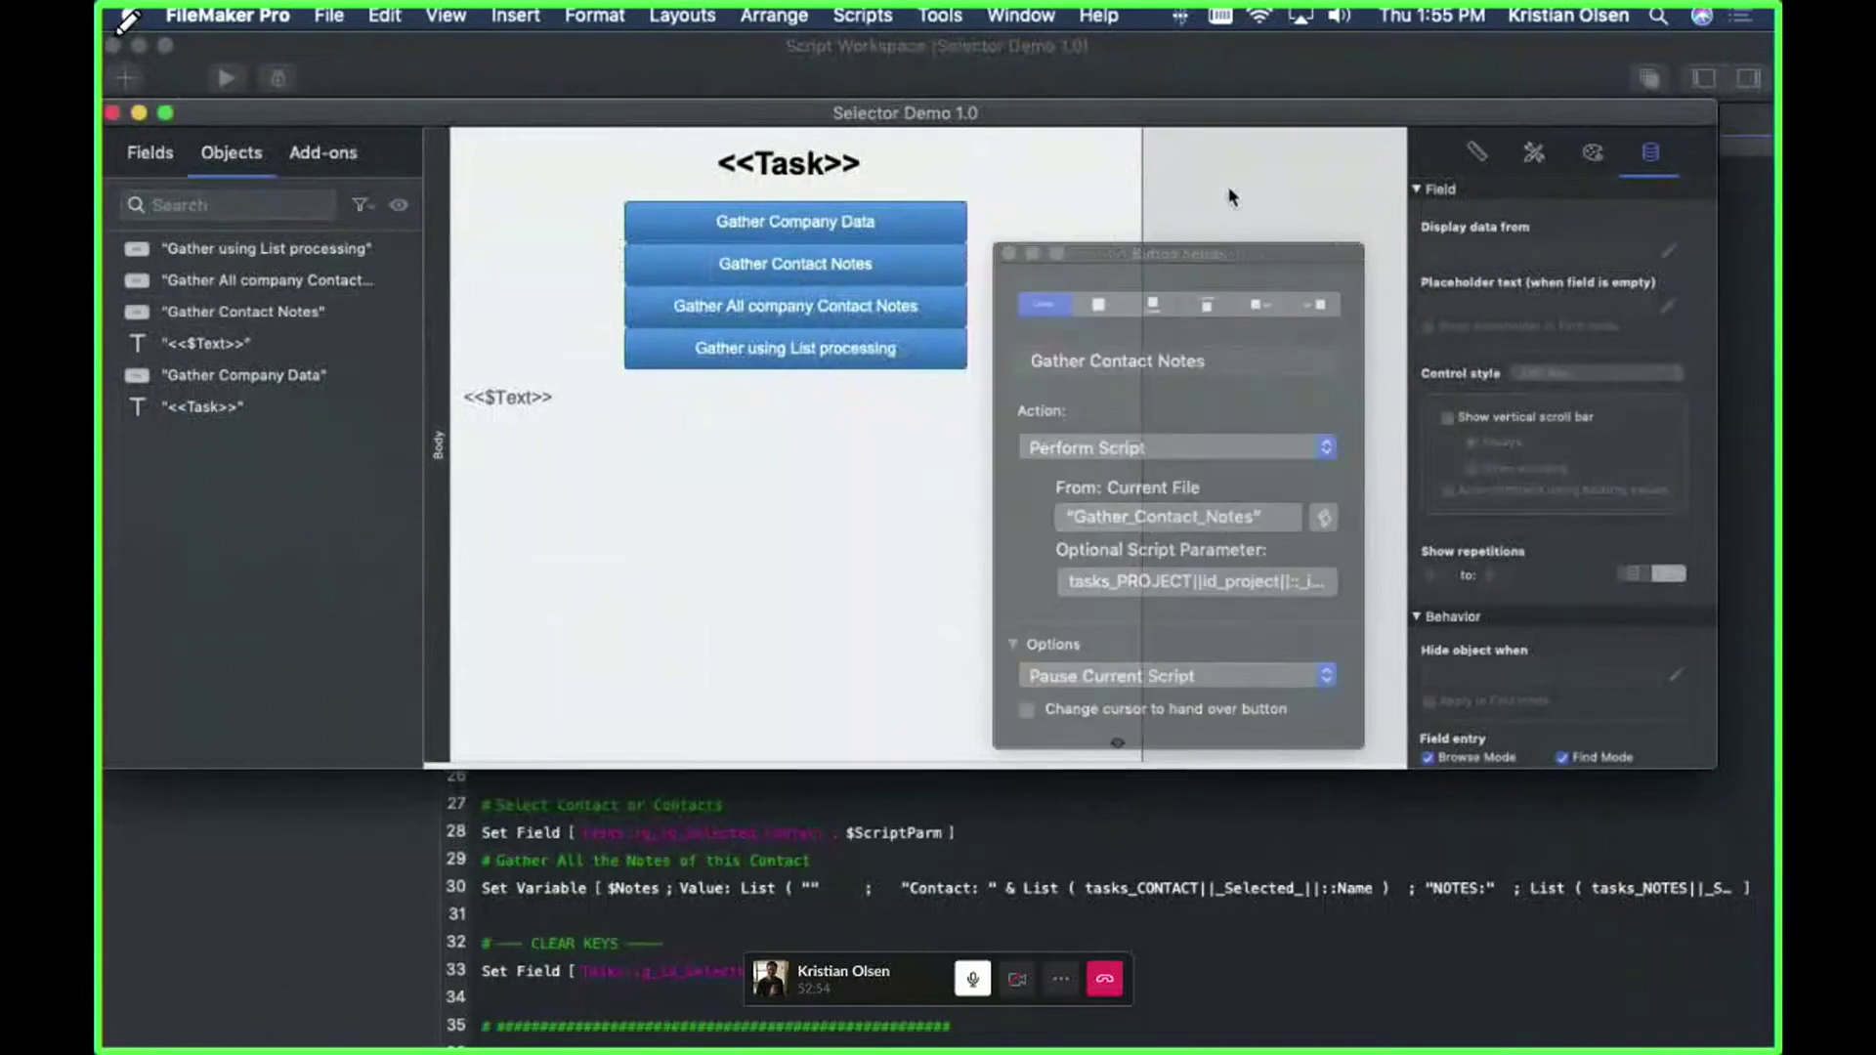
key(super+b)
click(846, 399)
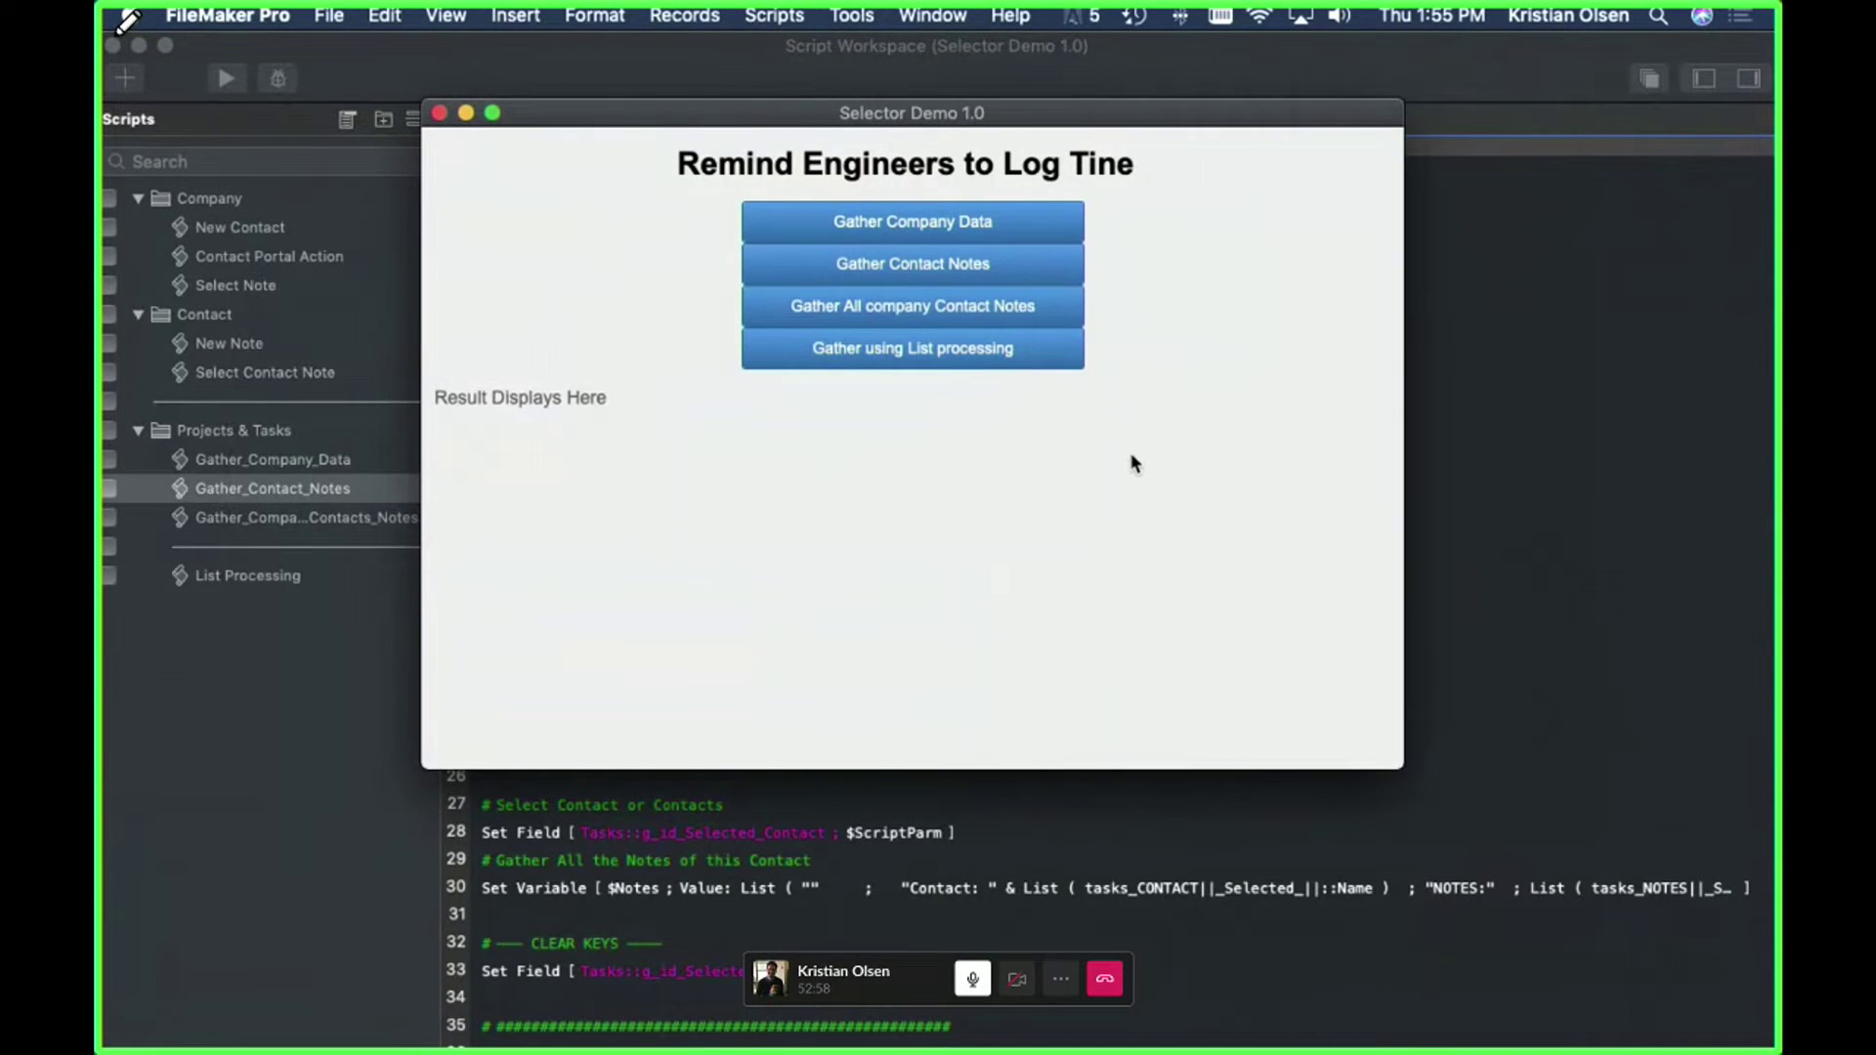
click(926, 75)
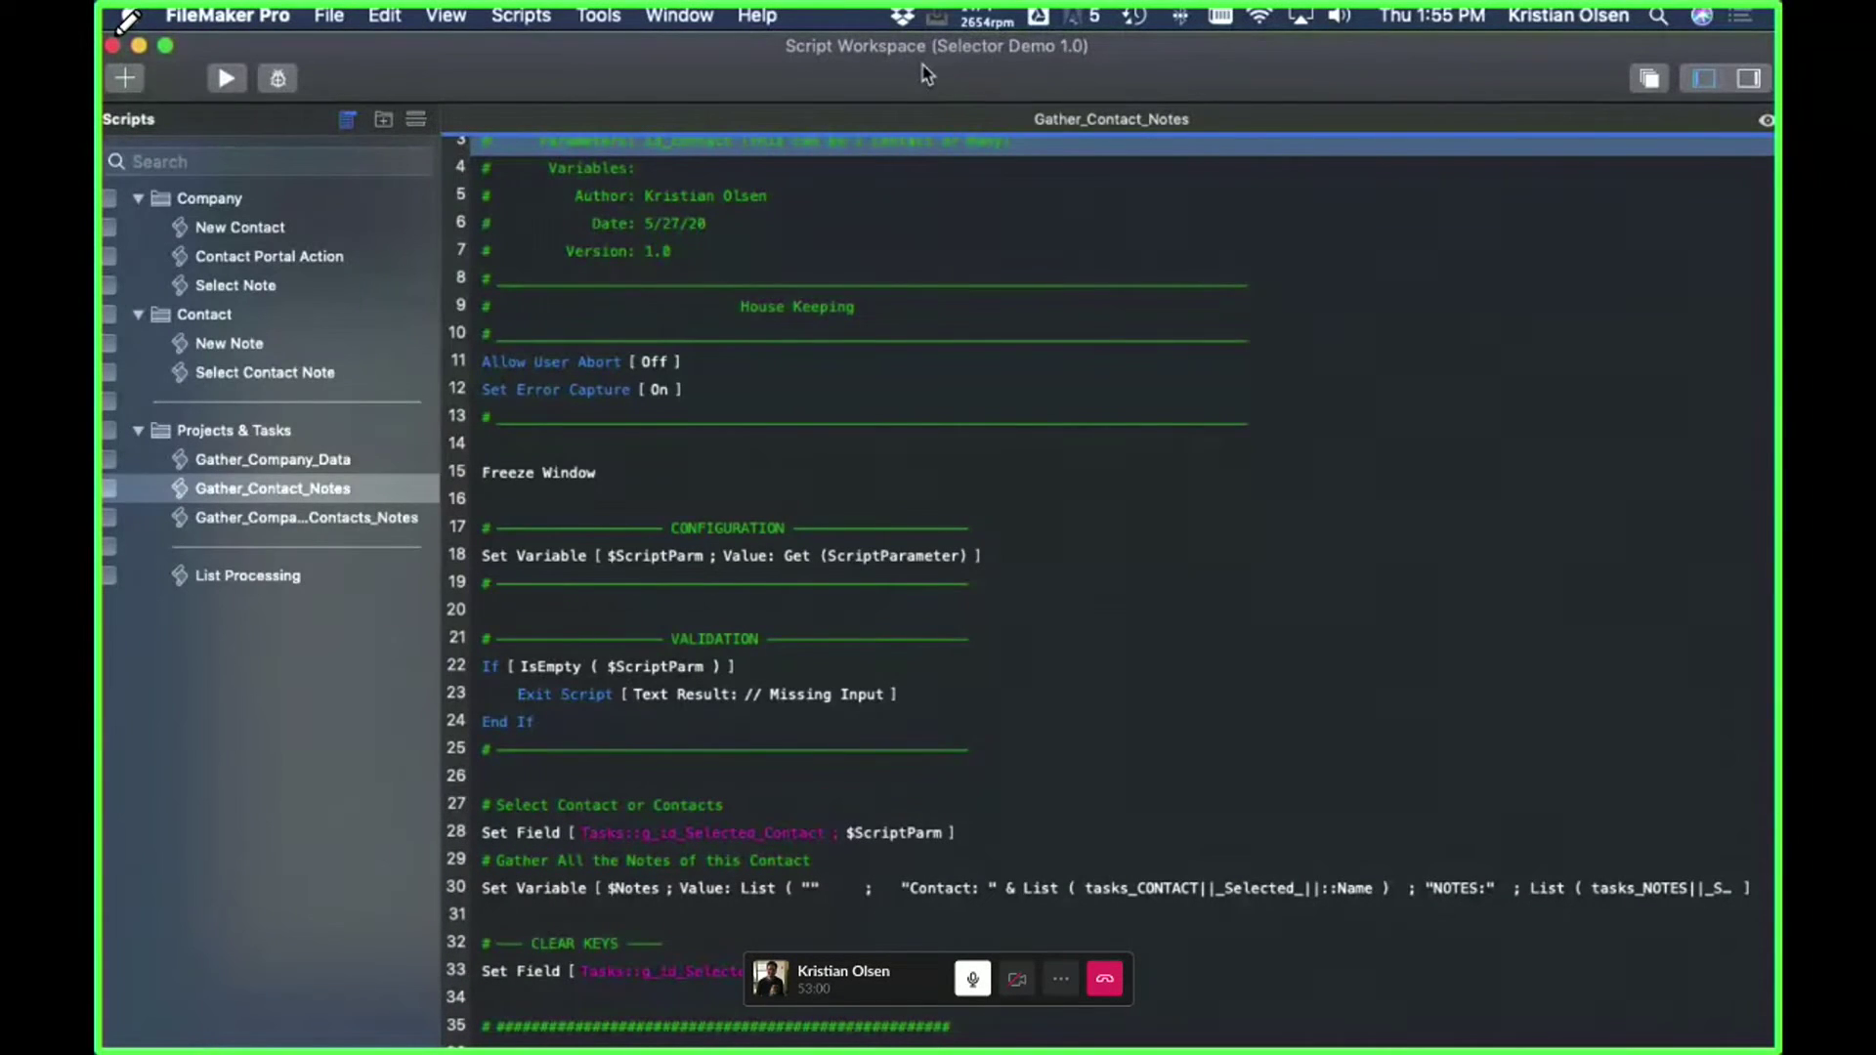
scroll(846, 419, up, 3)
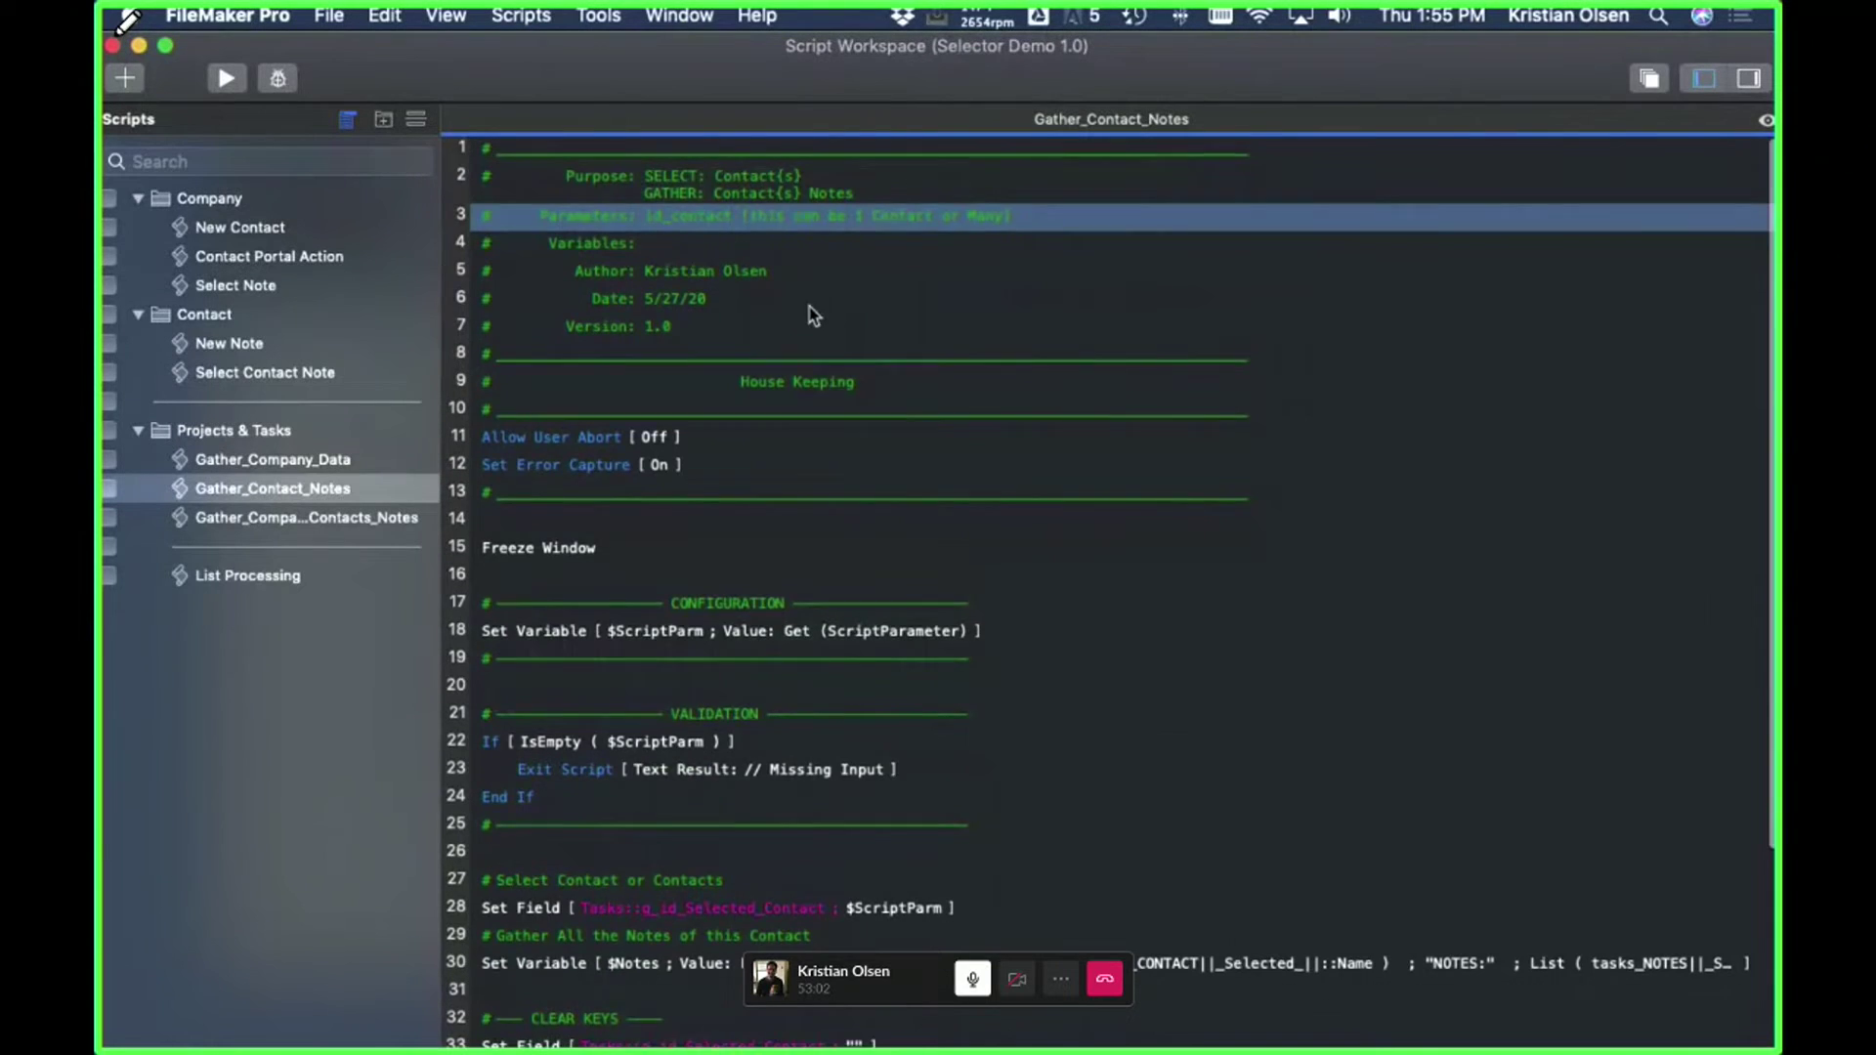
scroll(813, 314, down, 10)
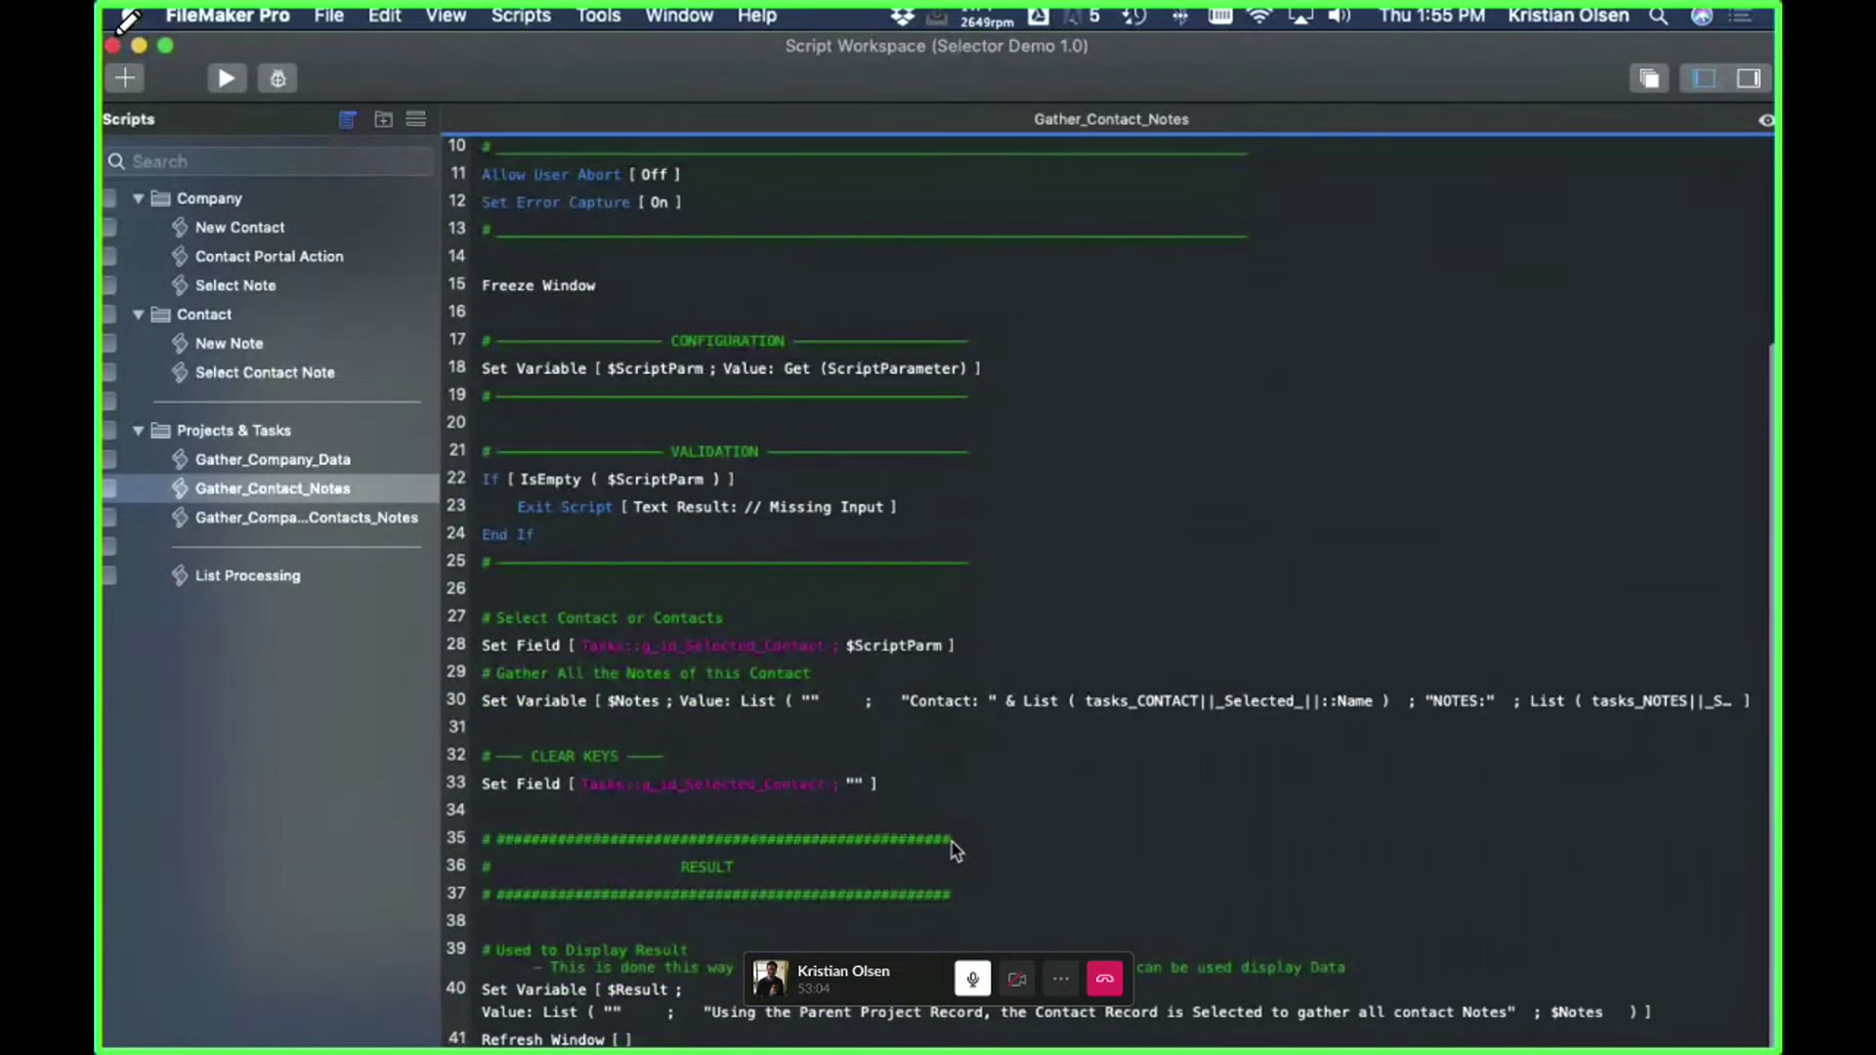
scroll(962, 807, up, 5)
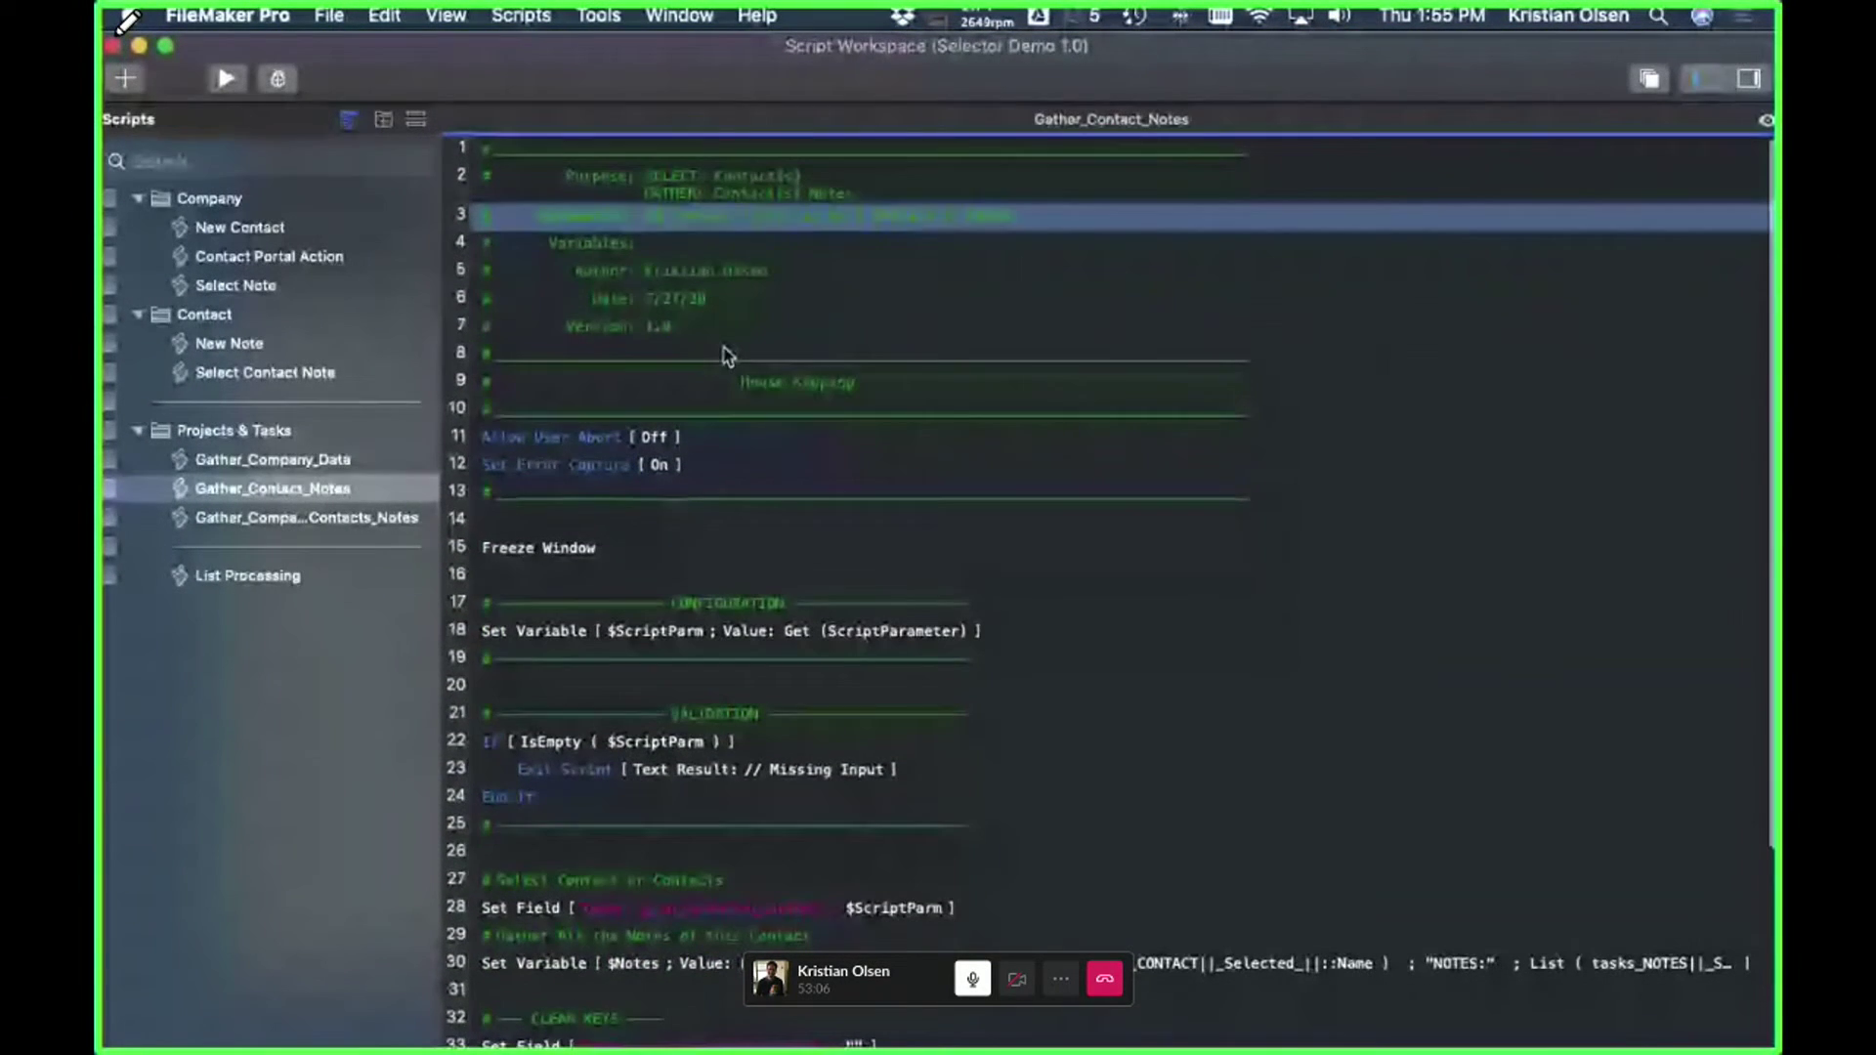
scroll(767, 271, down, 5)
scroll(850, 502, up, 1)
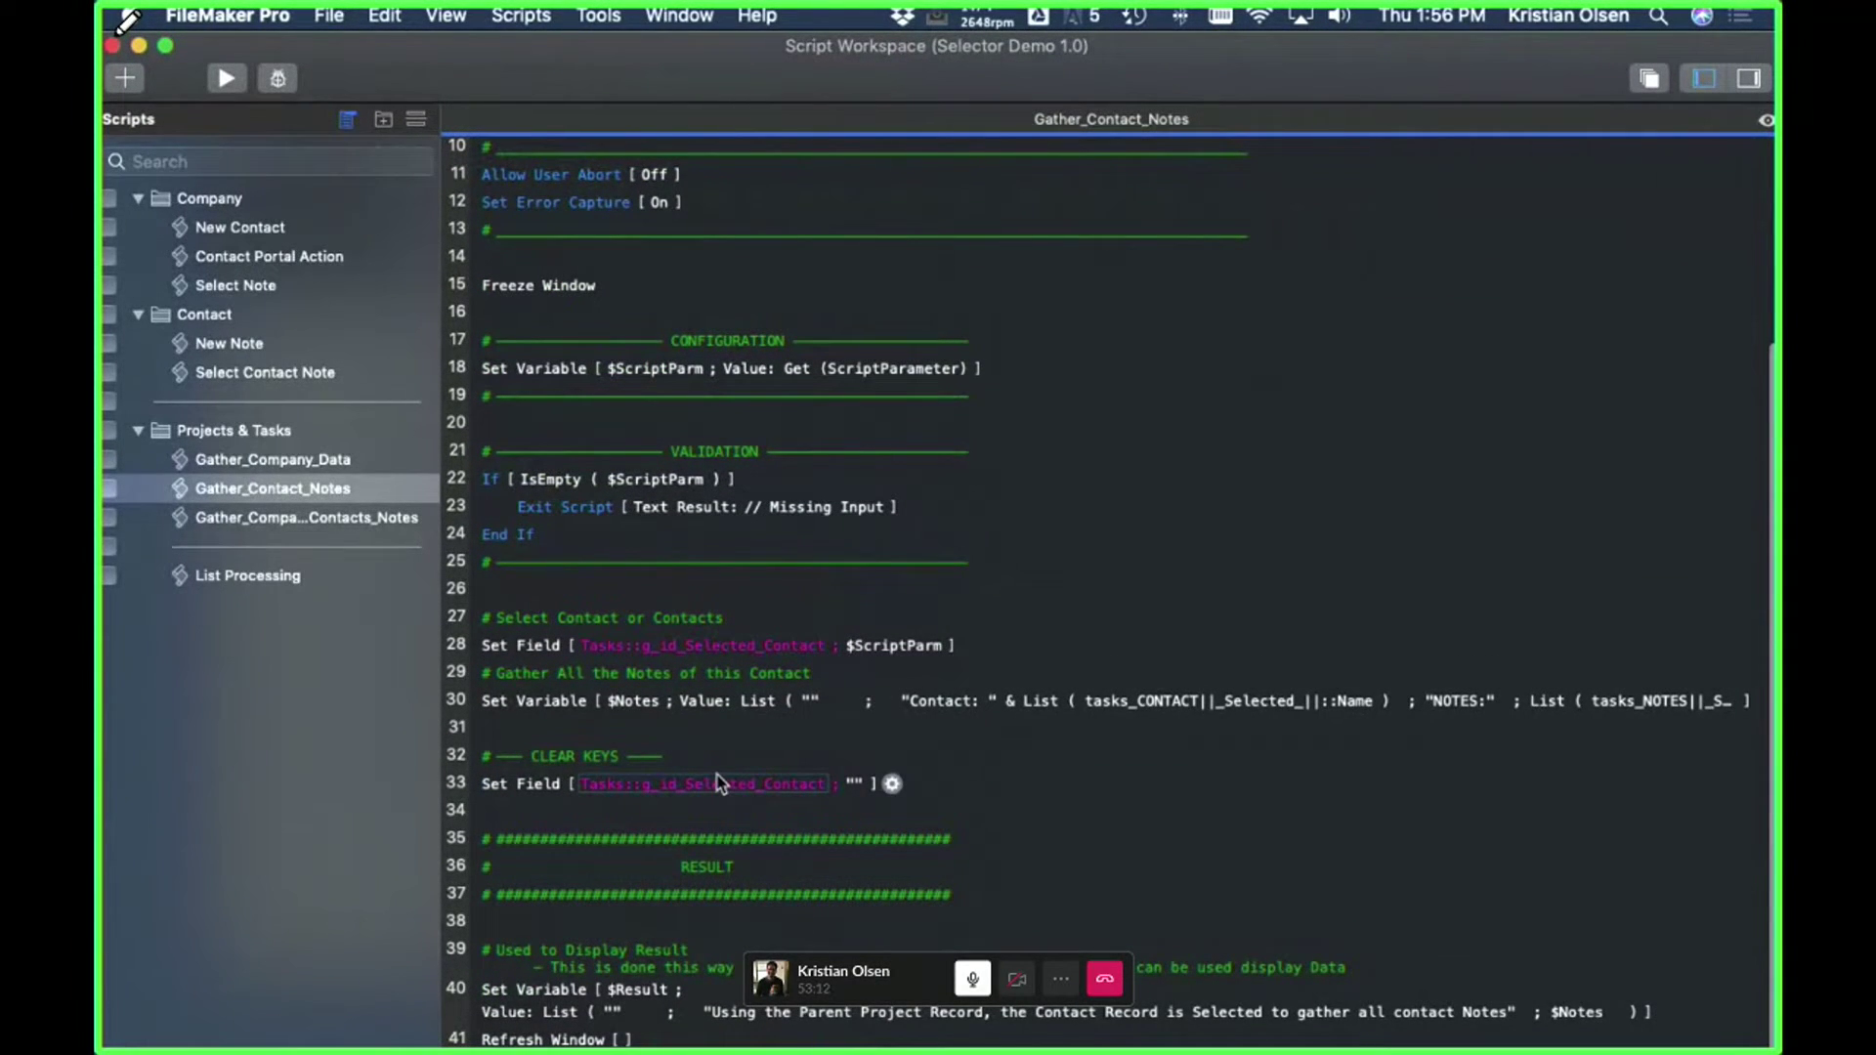
click(1093, 653)
- In the relationships graph, move the first four tasks_ occurrences above Projects
key(shift+super+d)
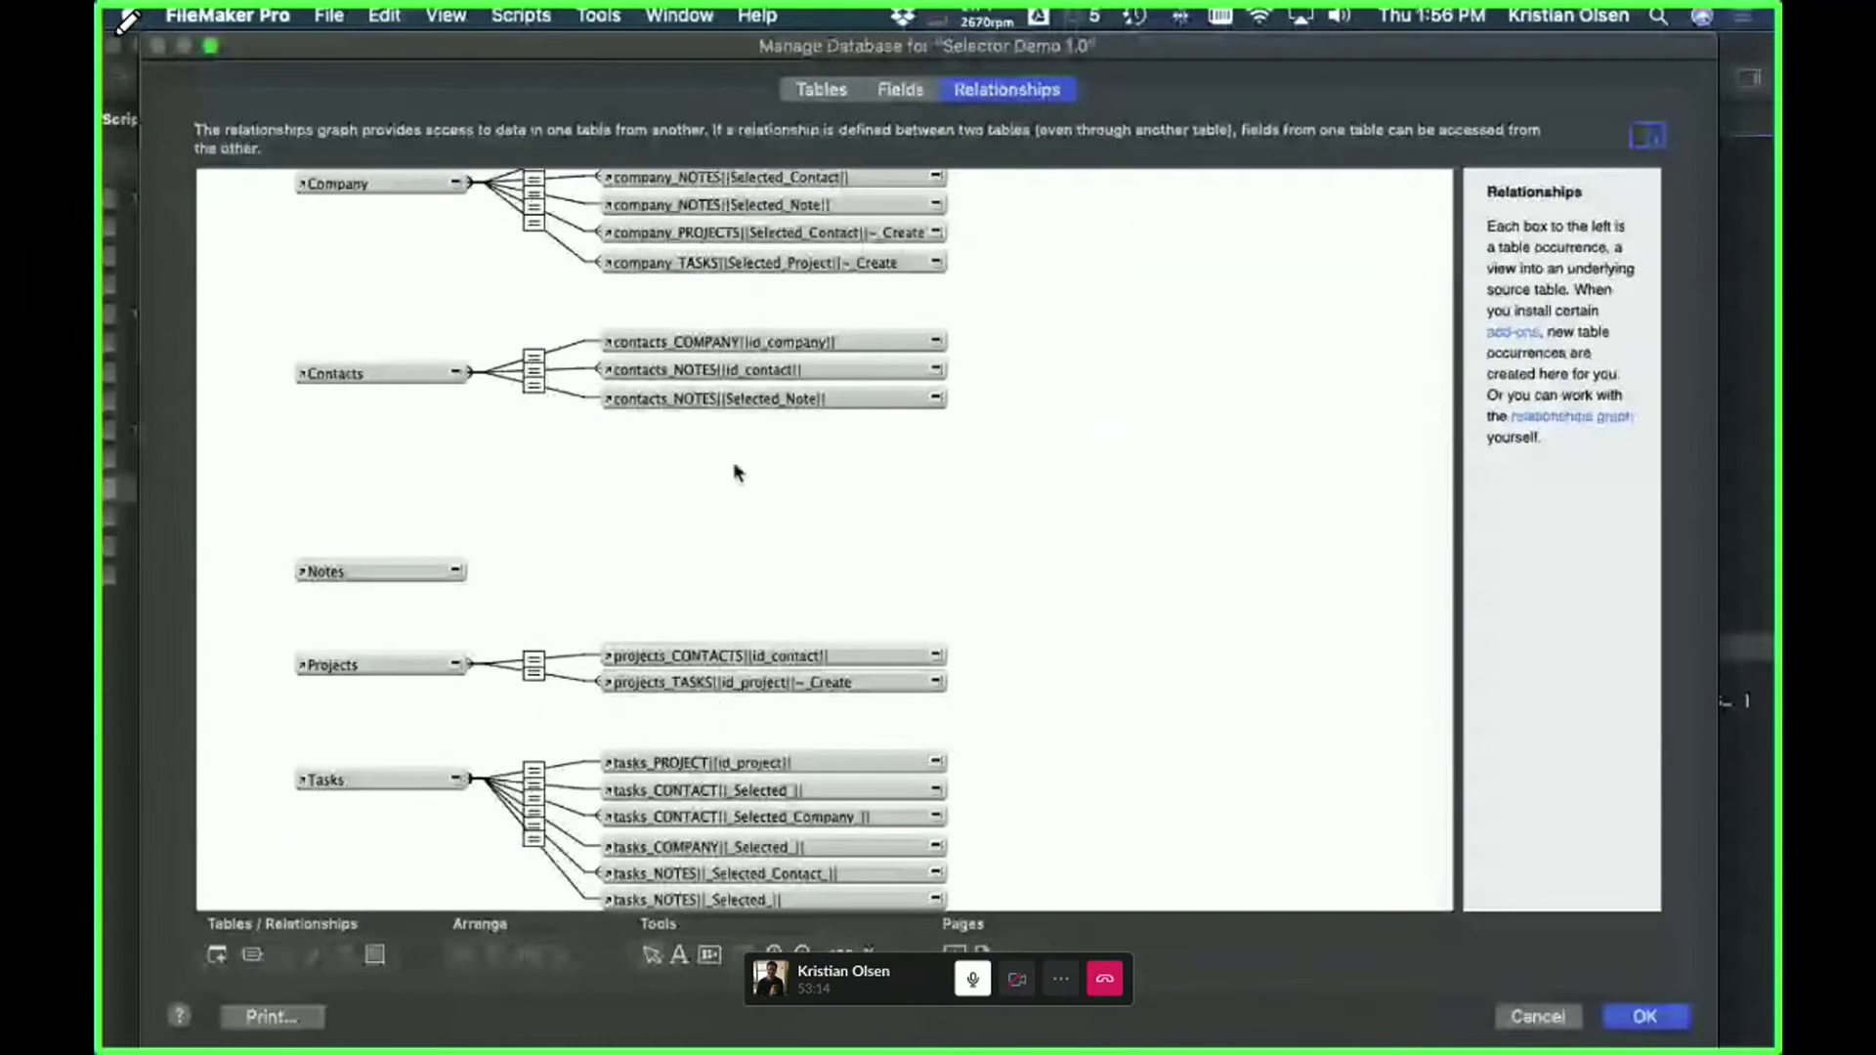
drag(595, 722, 648, 551)
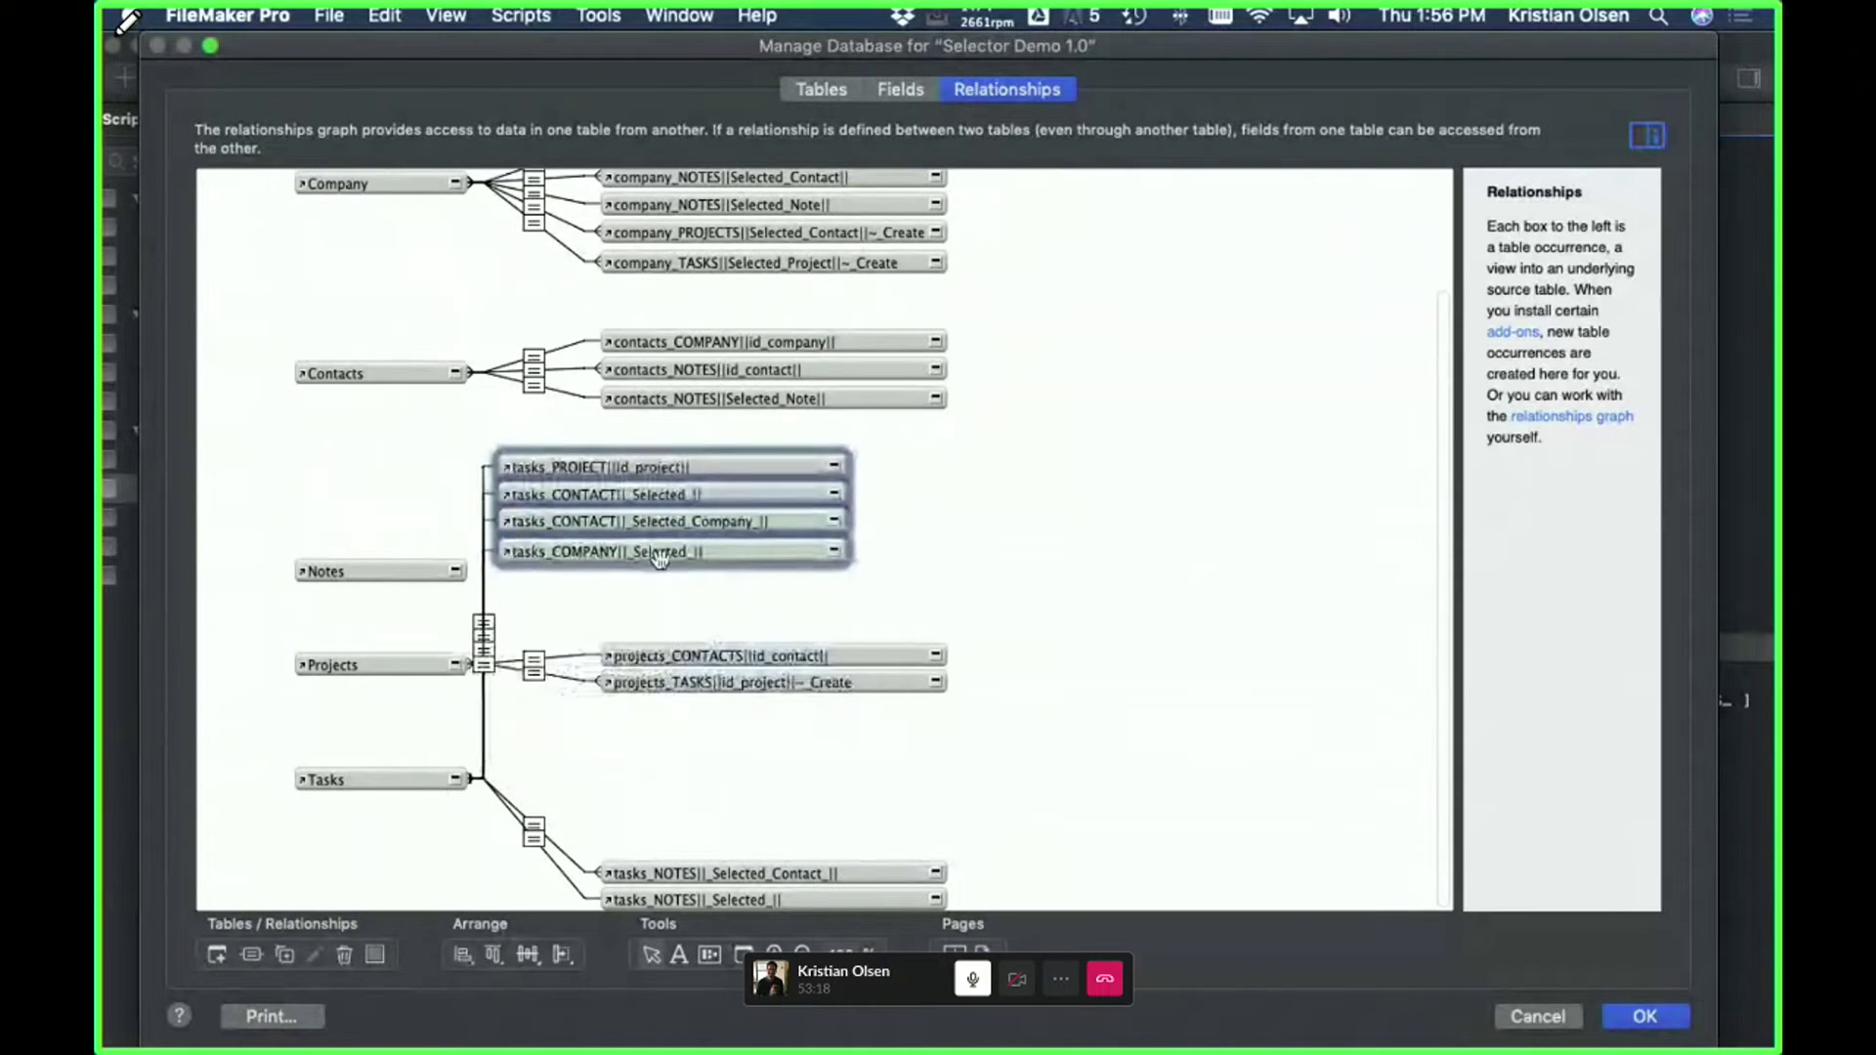
drag(755, 876, 783, 787)
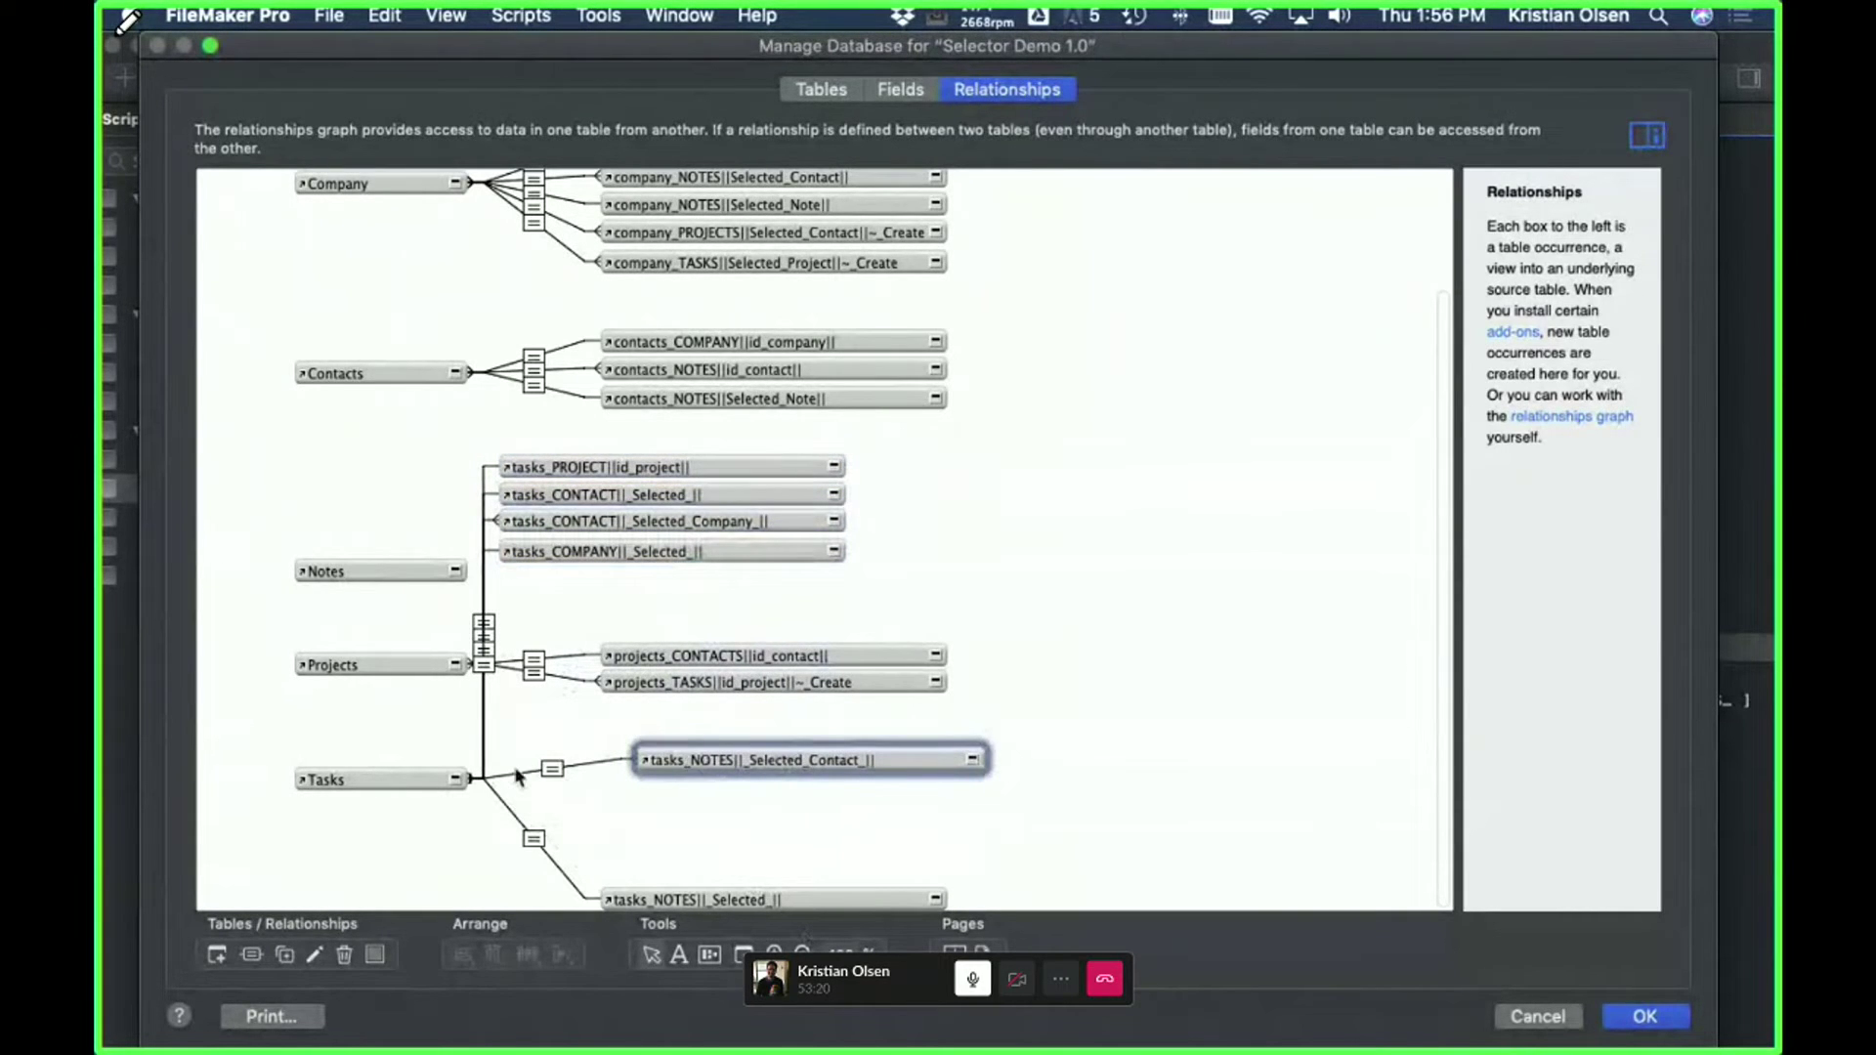
- Inspect the Tasks to tasks_NOTES||_Selected_Contact_|| match g_id_Selected_Contact = _id_contact, then discard changes
double_click(548, 780)
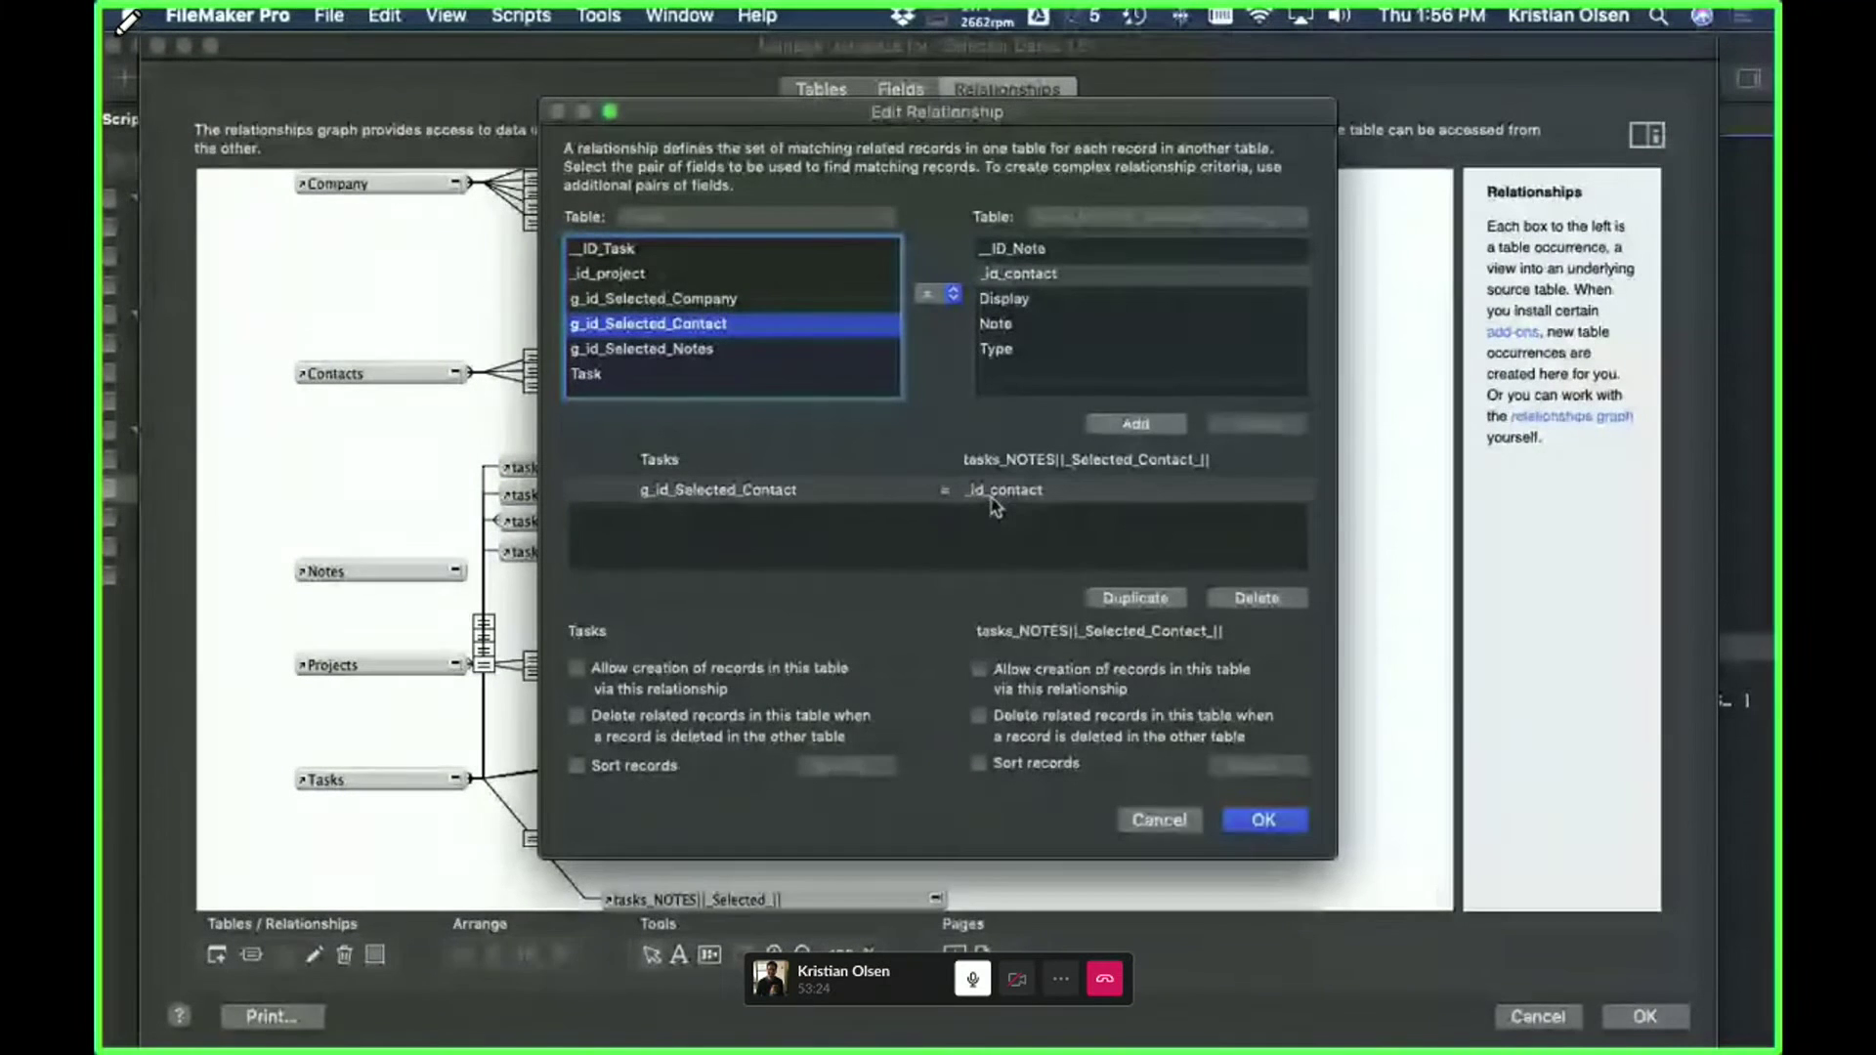
click(1159, 819)
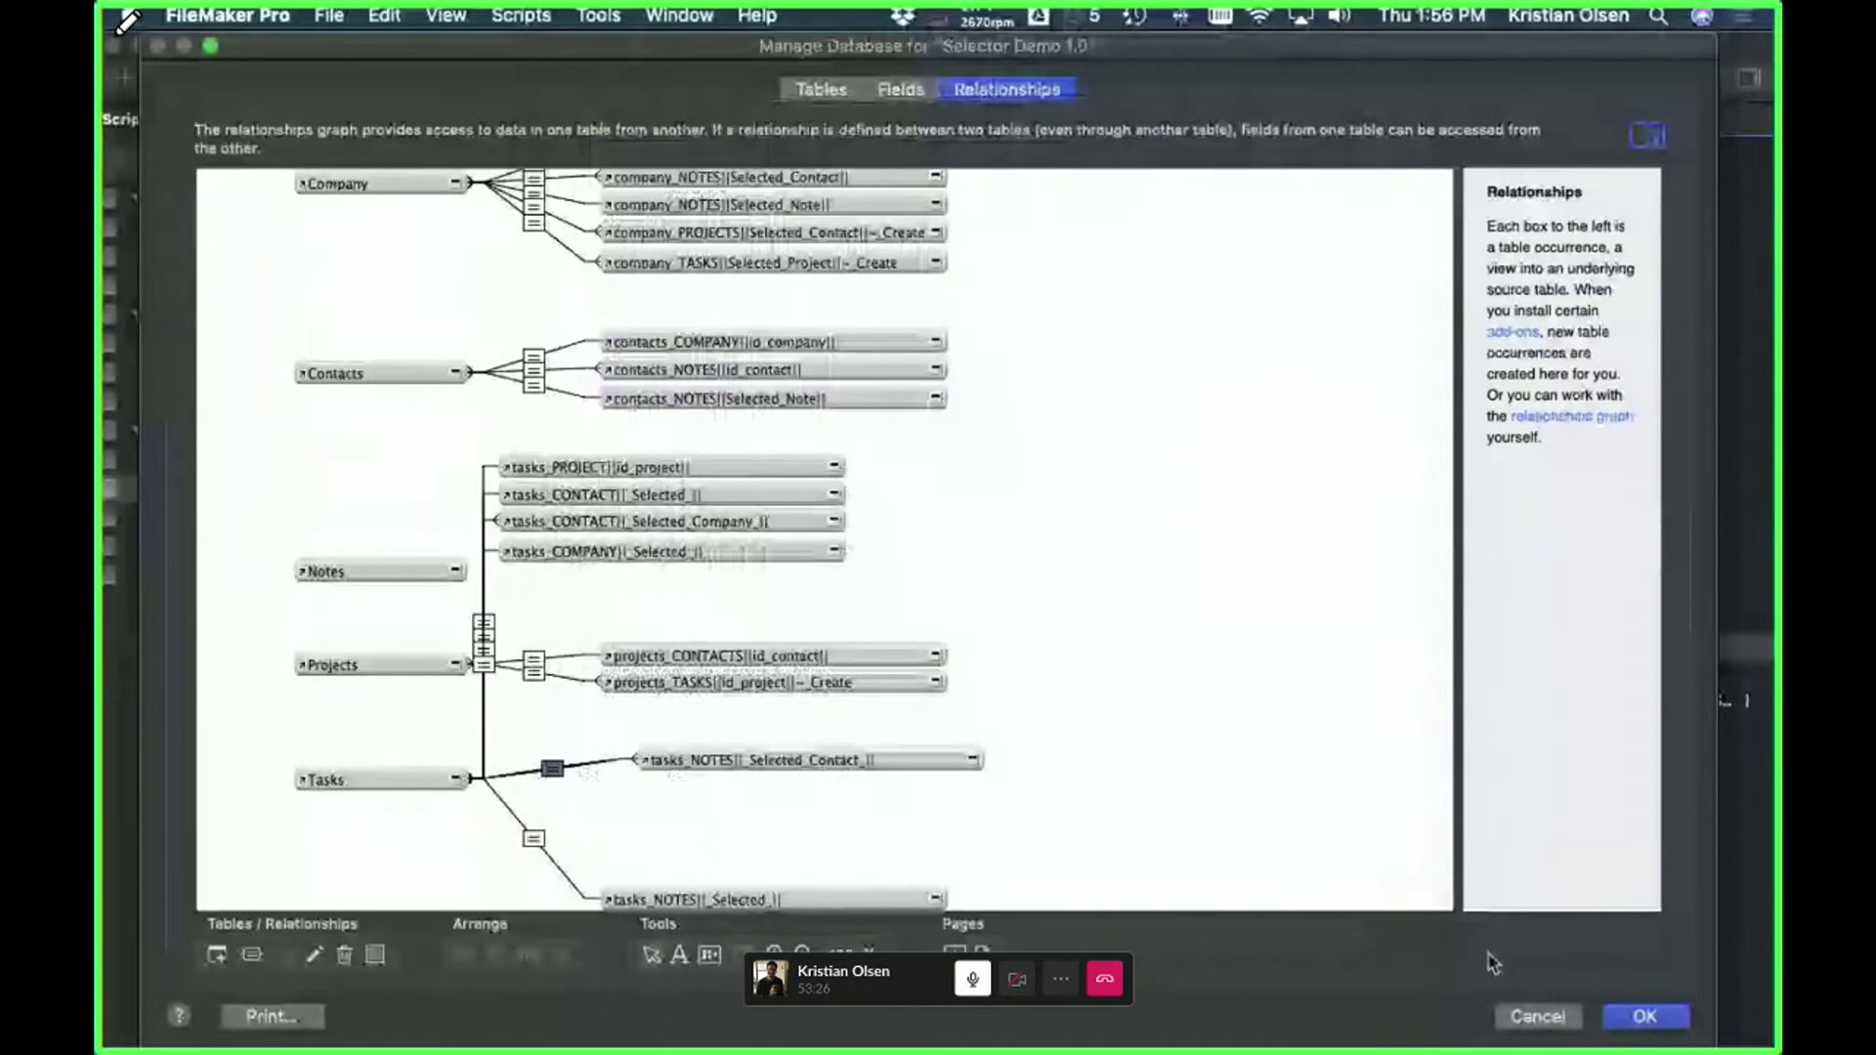
click(1537, 1016)
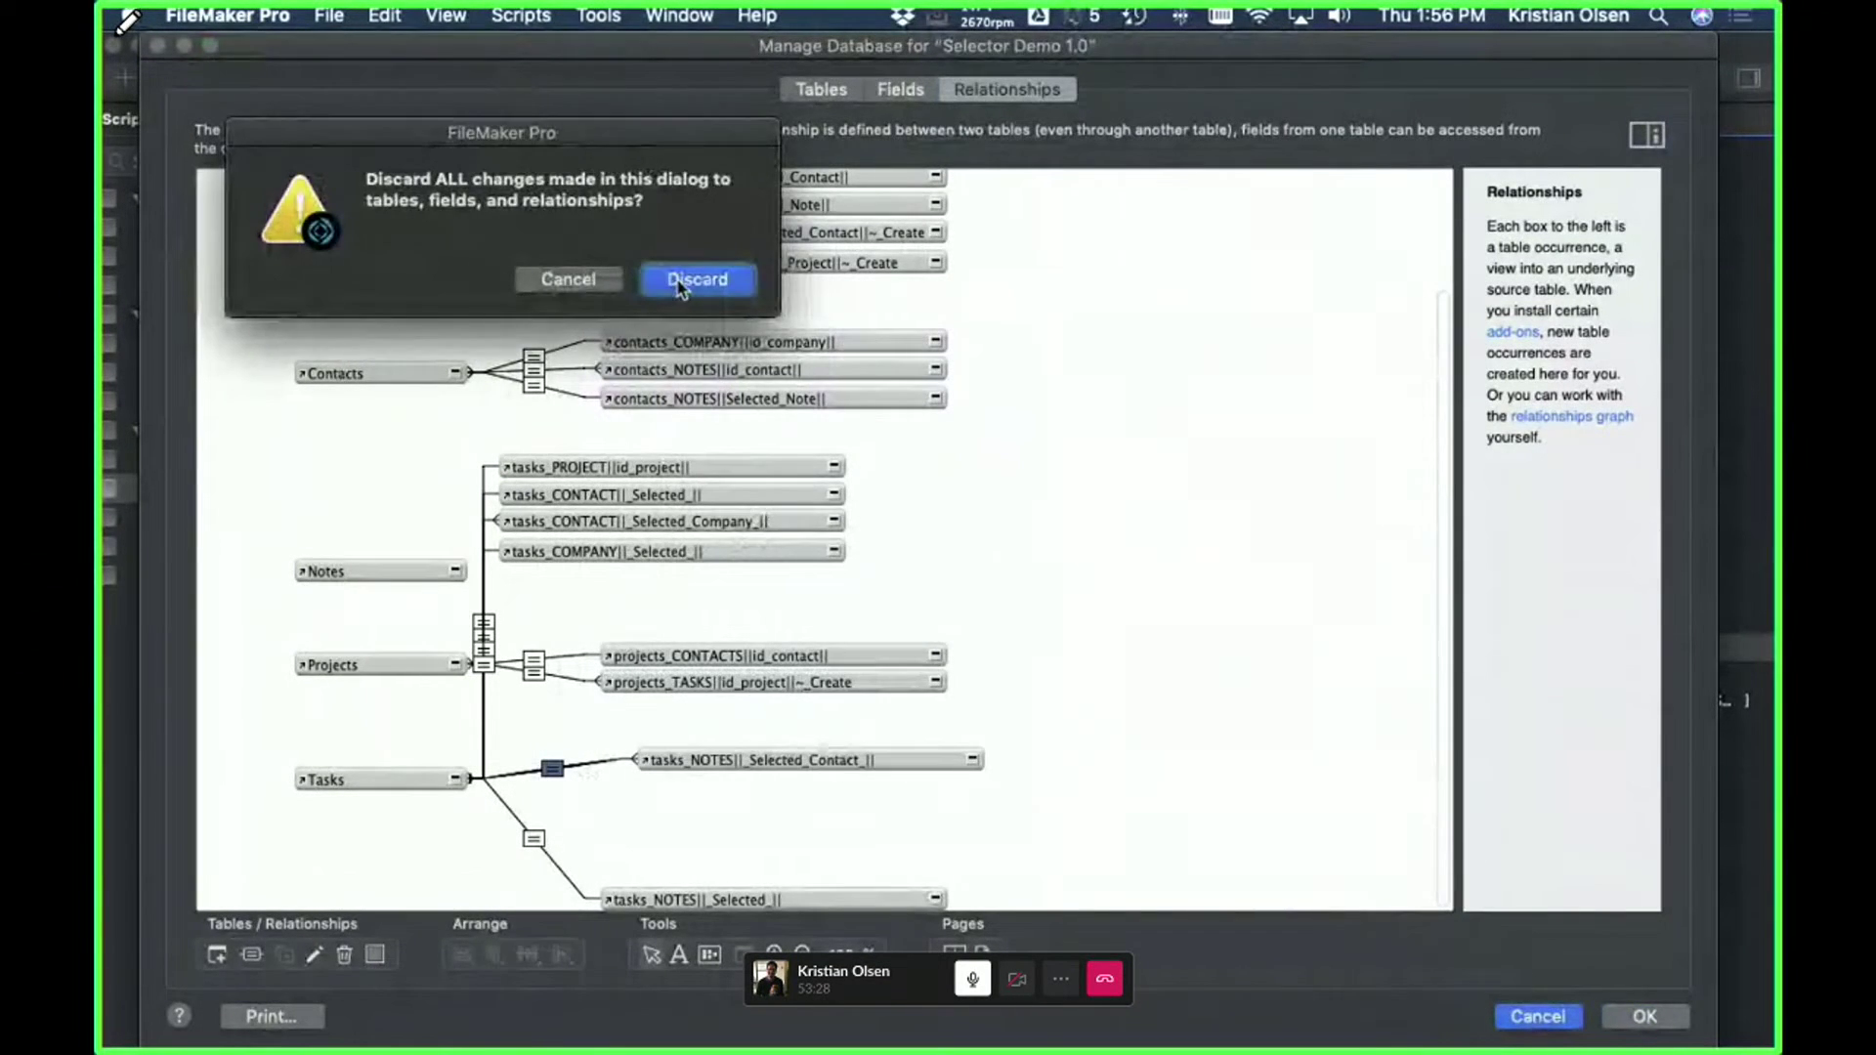
click(684, 281)
- Open the $Notes step on line 30 and highlight the List line gathering all contact notes
double_click(904, 698)
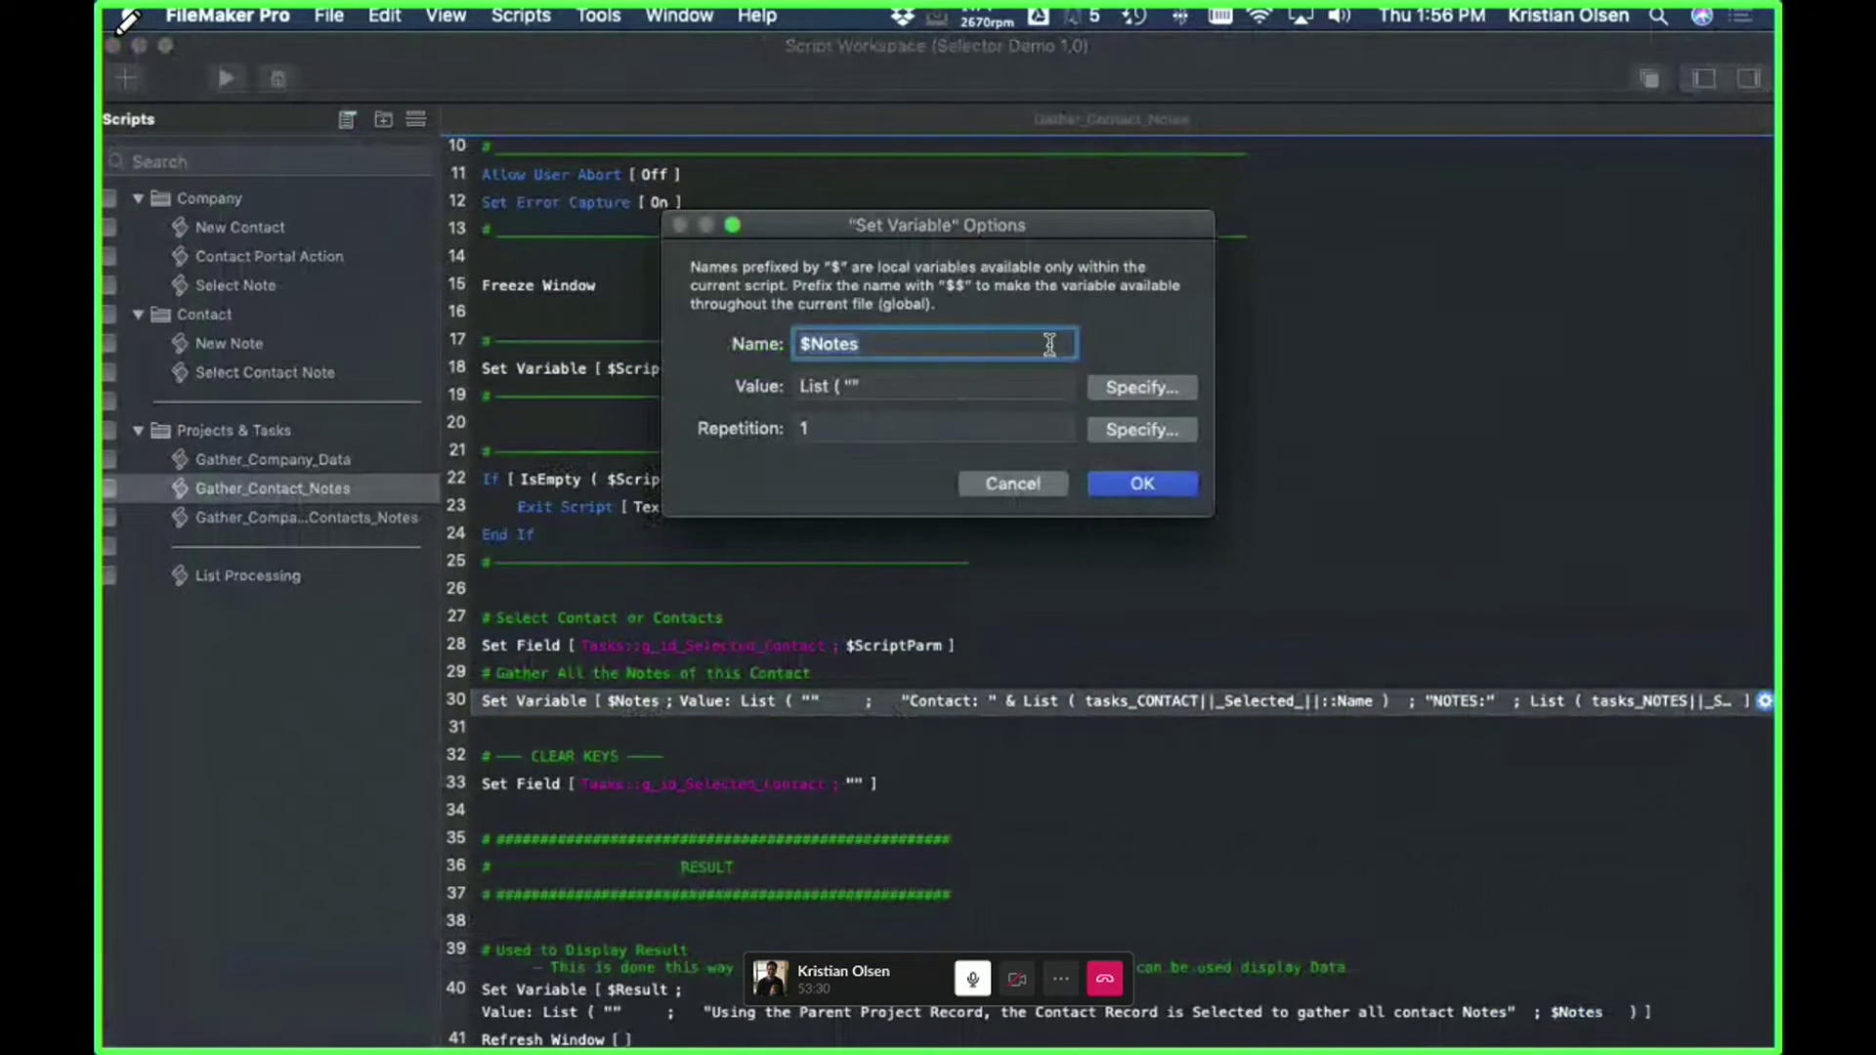
click(1109, 386)
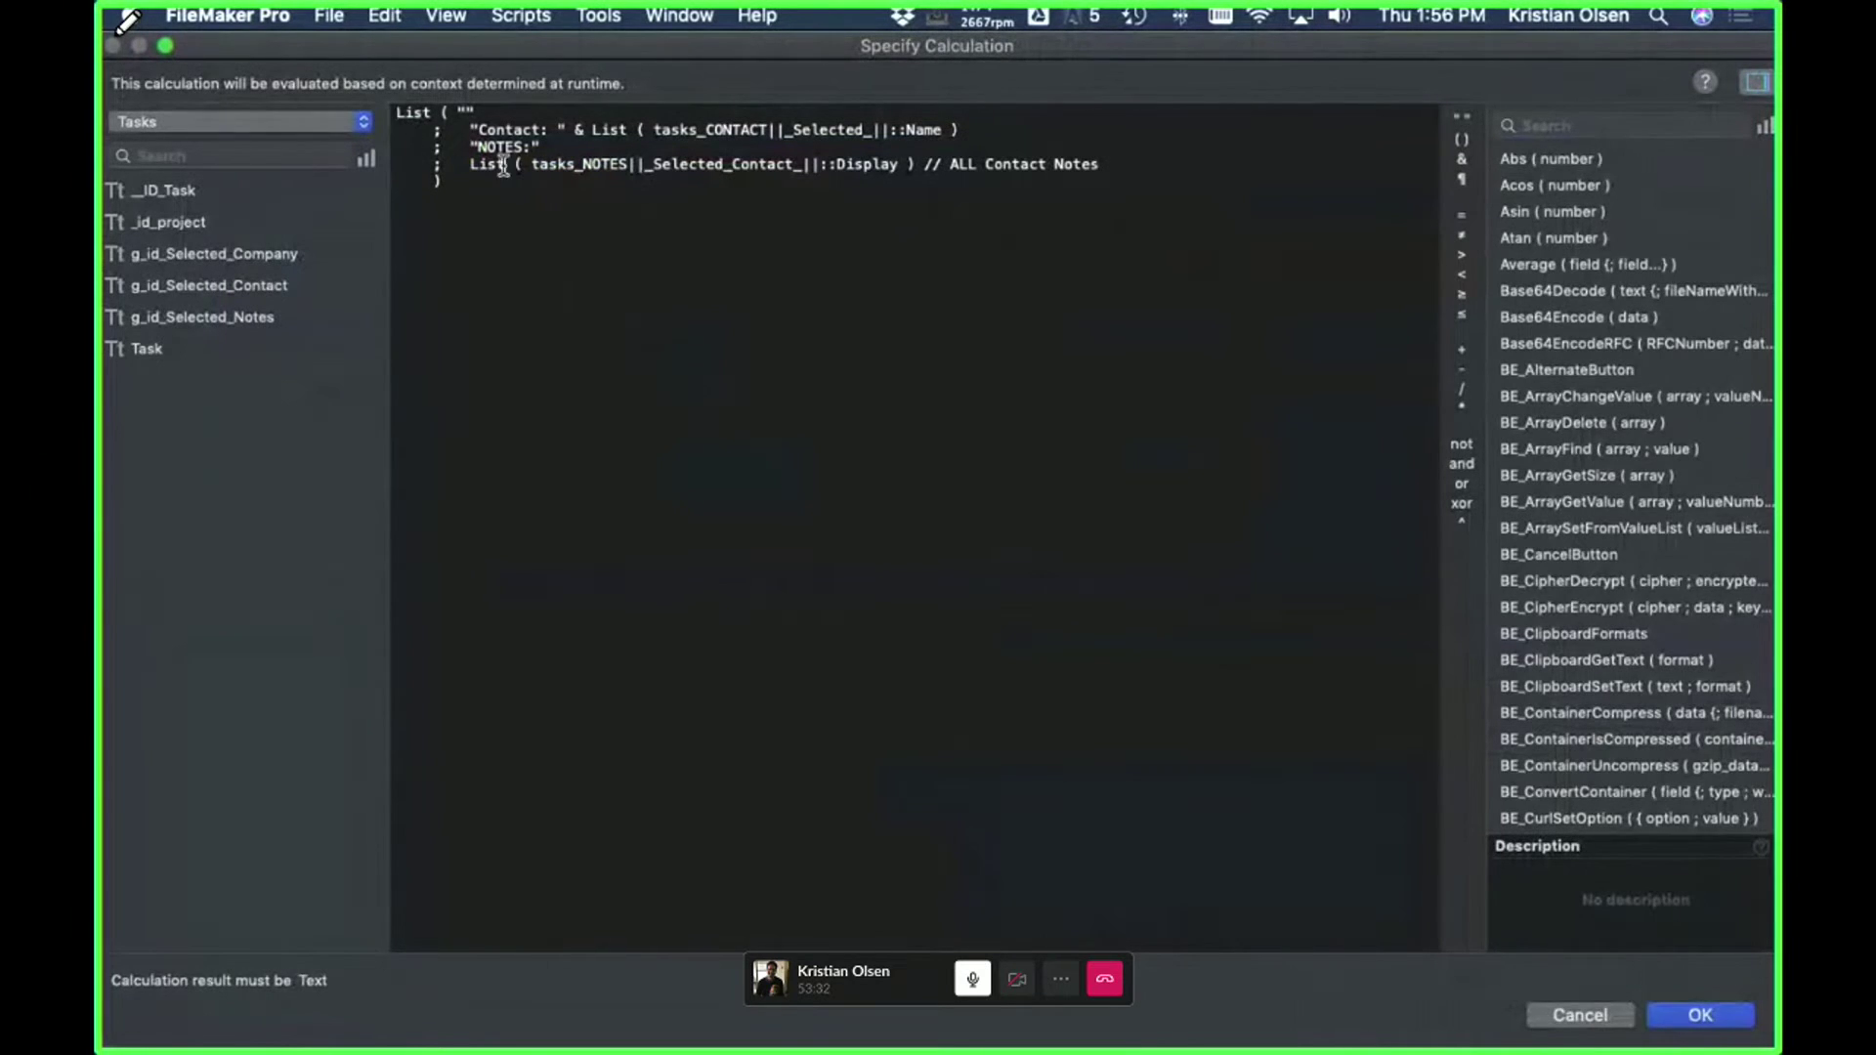
drag(1103, 164, 457, 166)
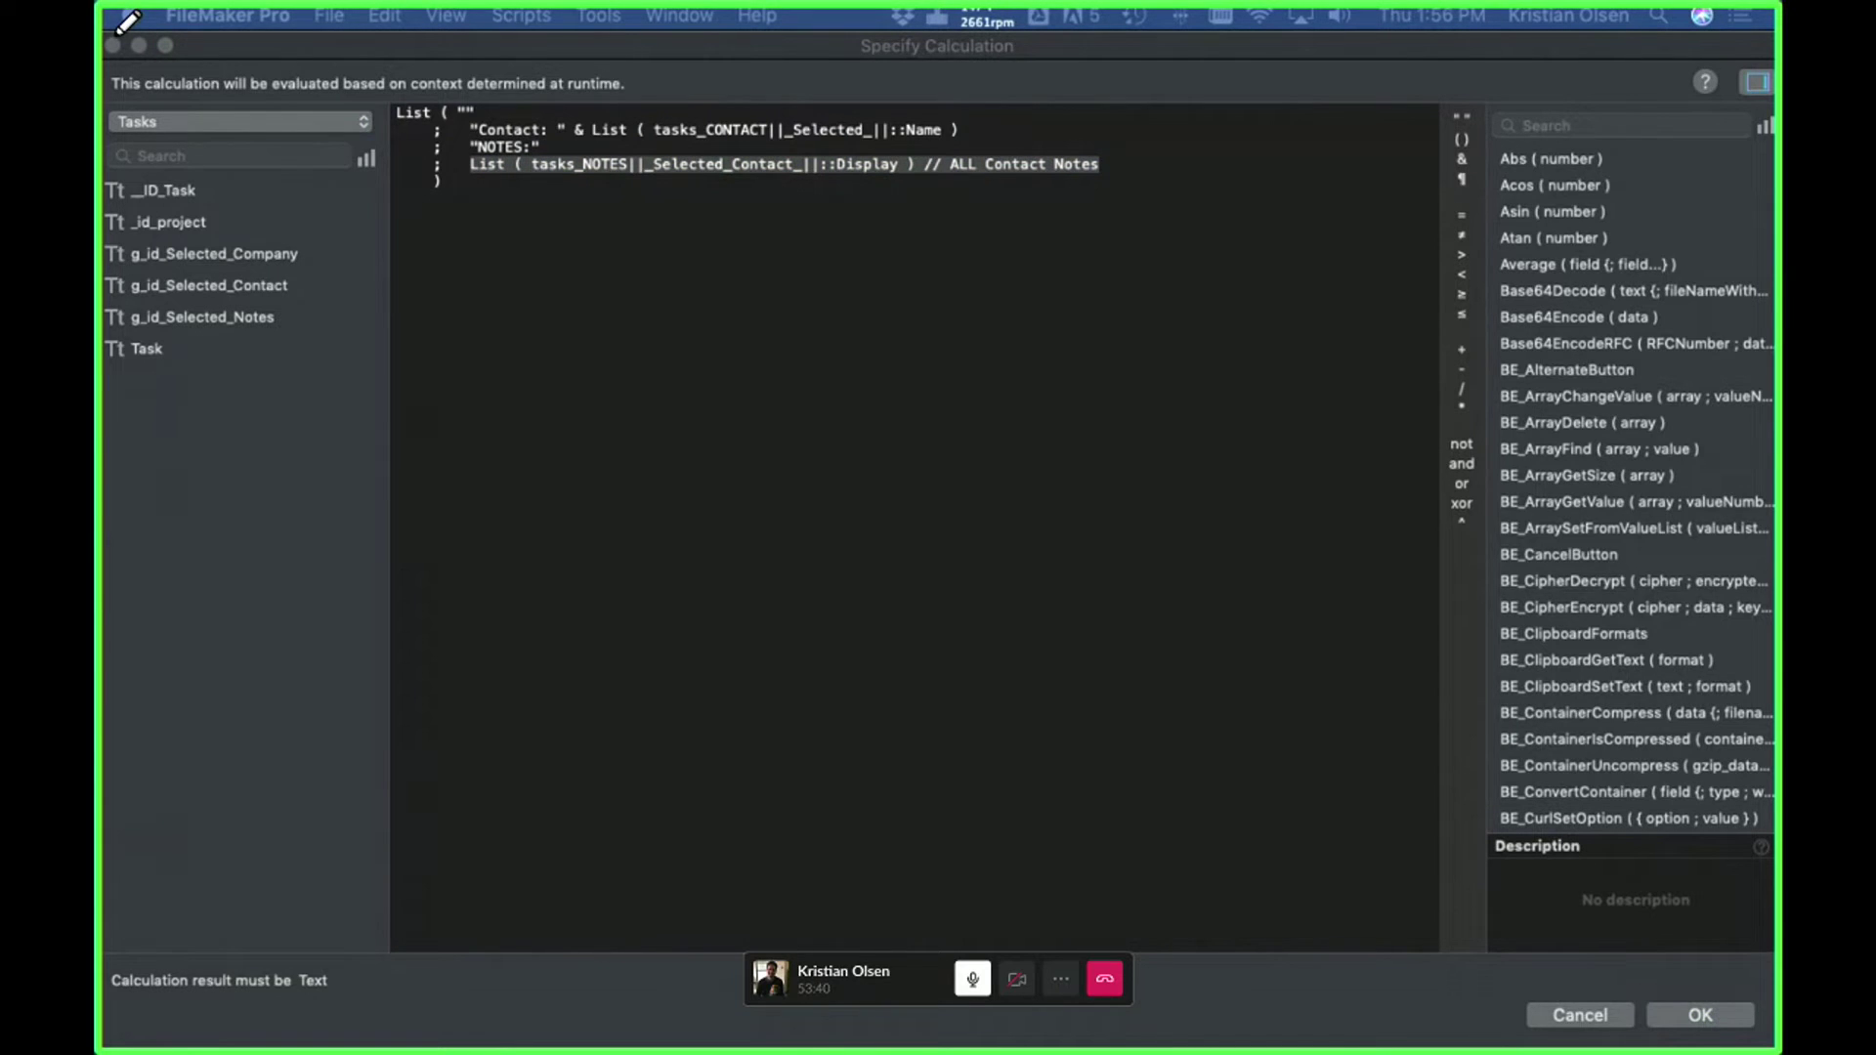
click(508, 1037)
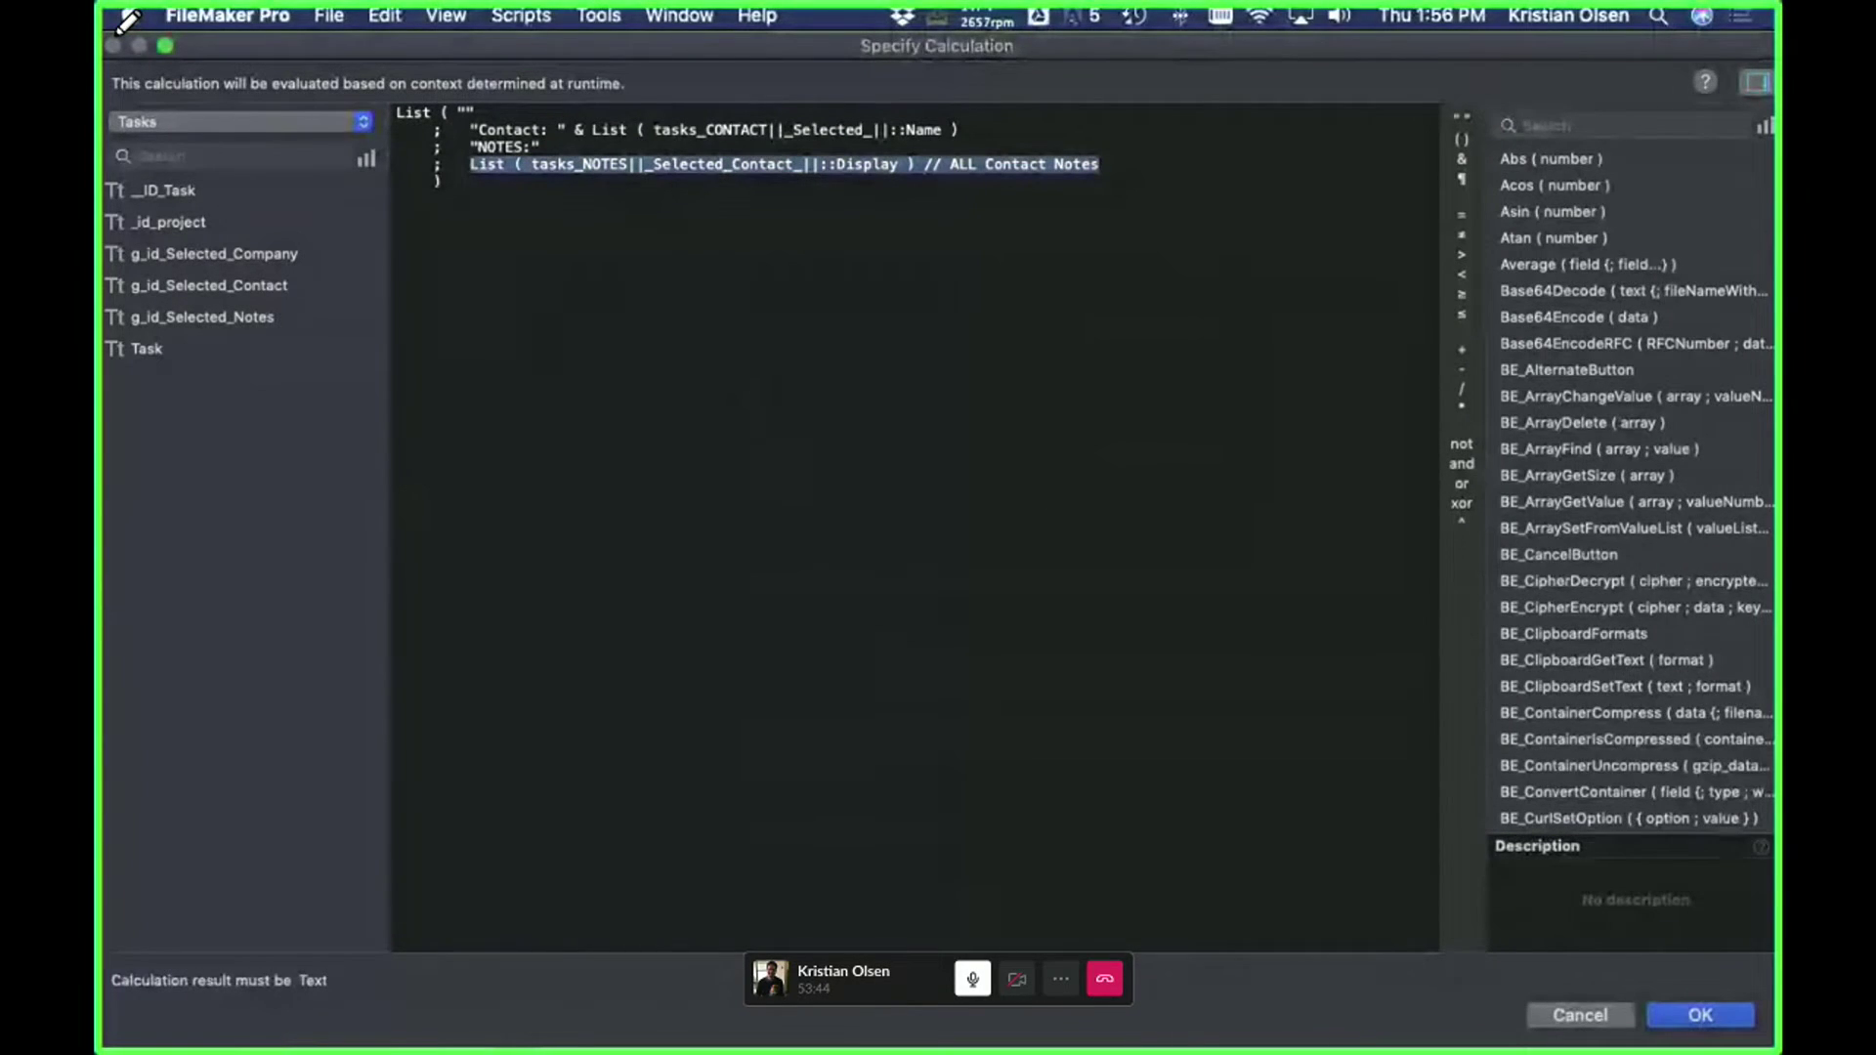
click(1579, 1018)
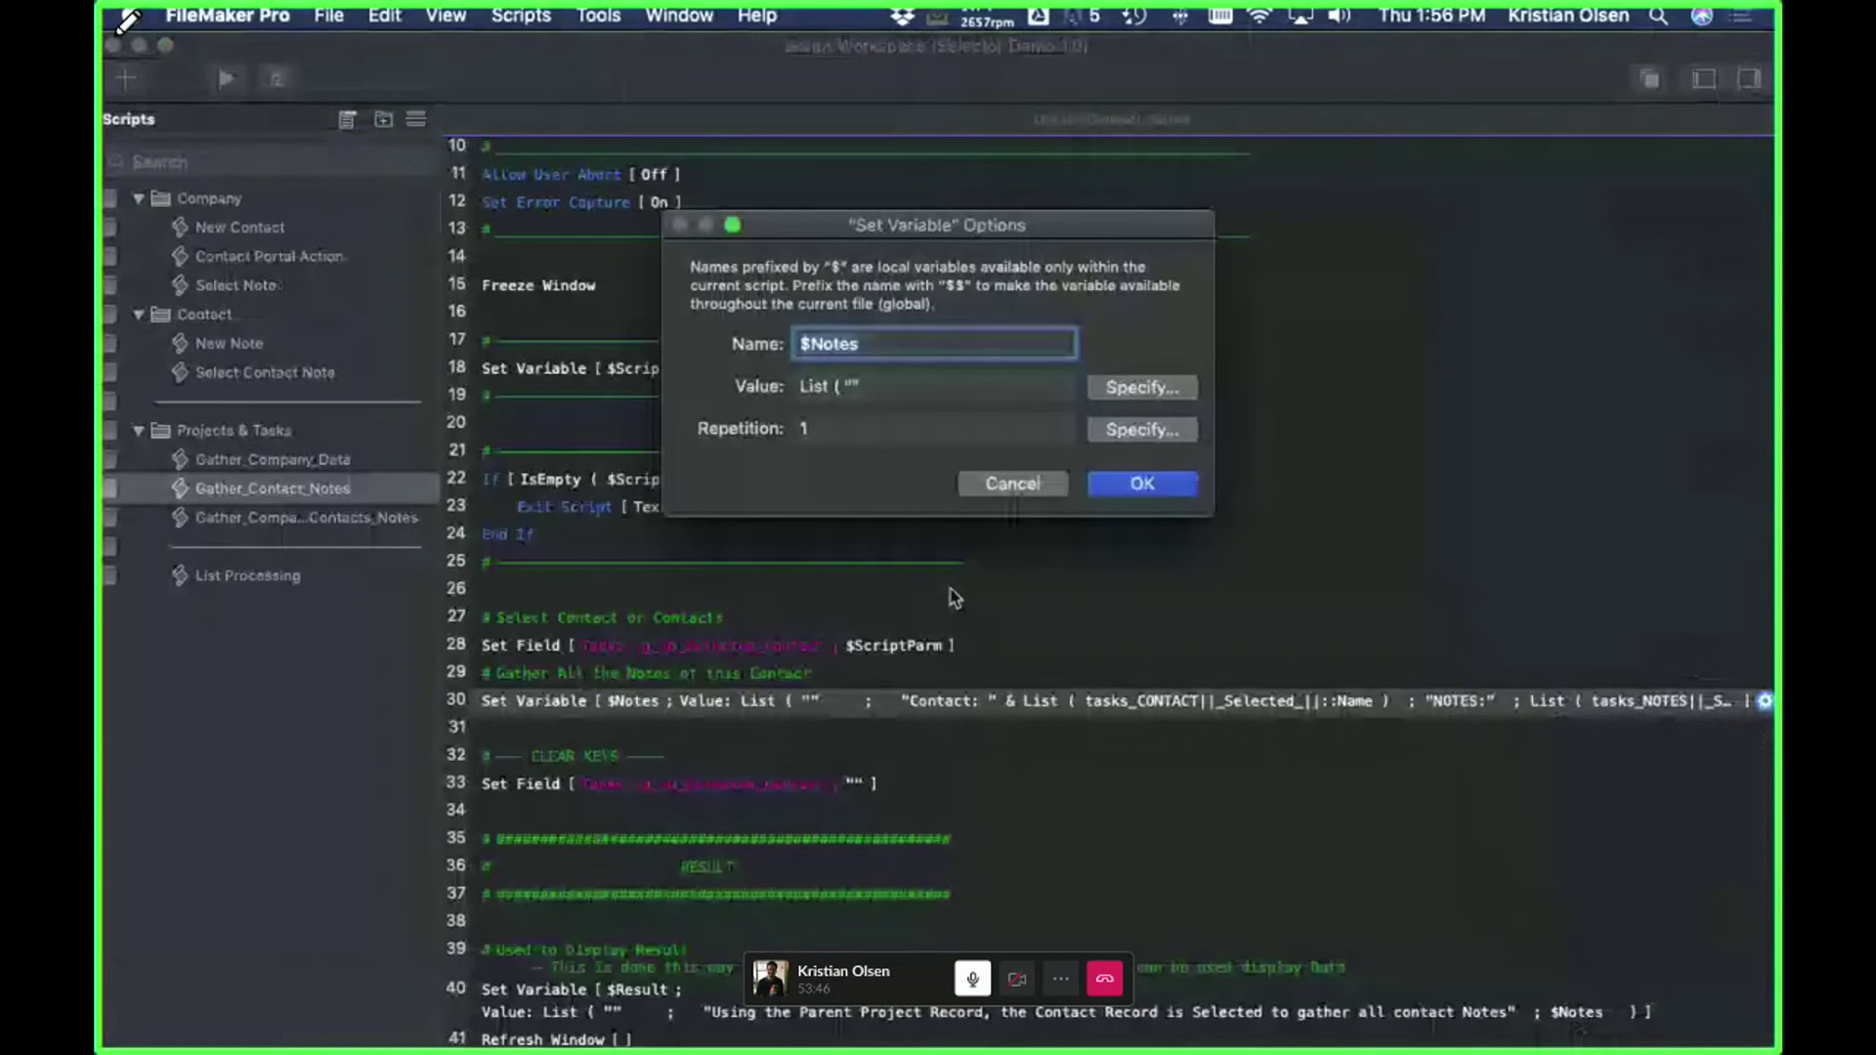
- Drag the tasks_NOTES||_Selected_Contact_|| occurrence up and right in the graph, then discard the changes
key(super+shift+d)
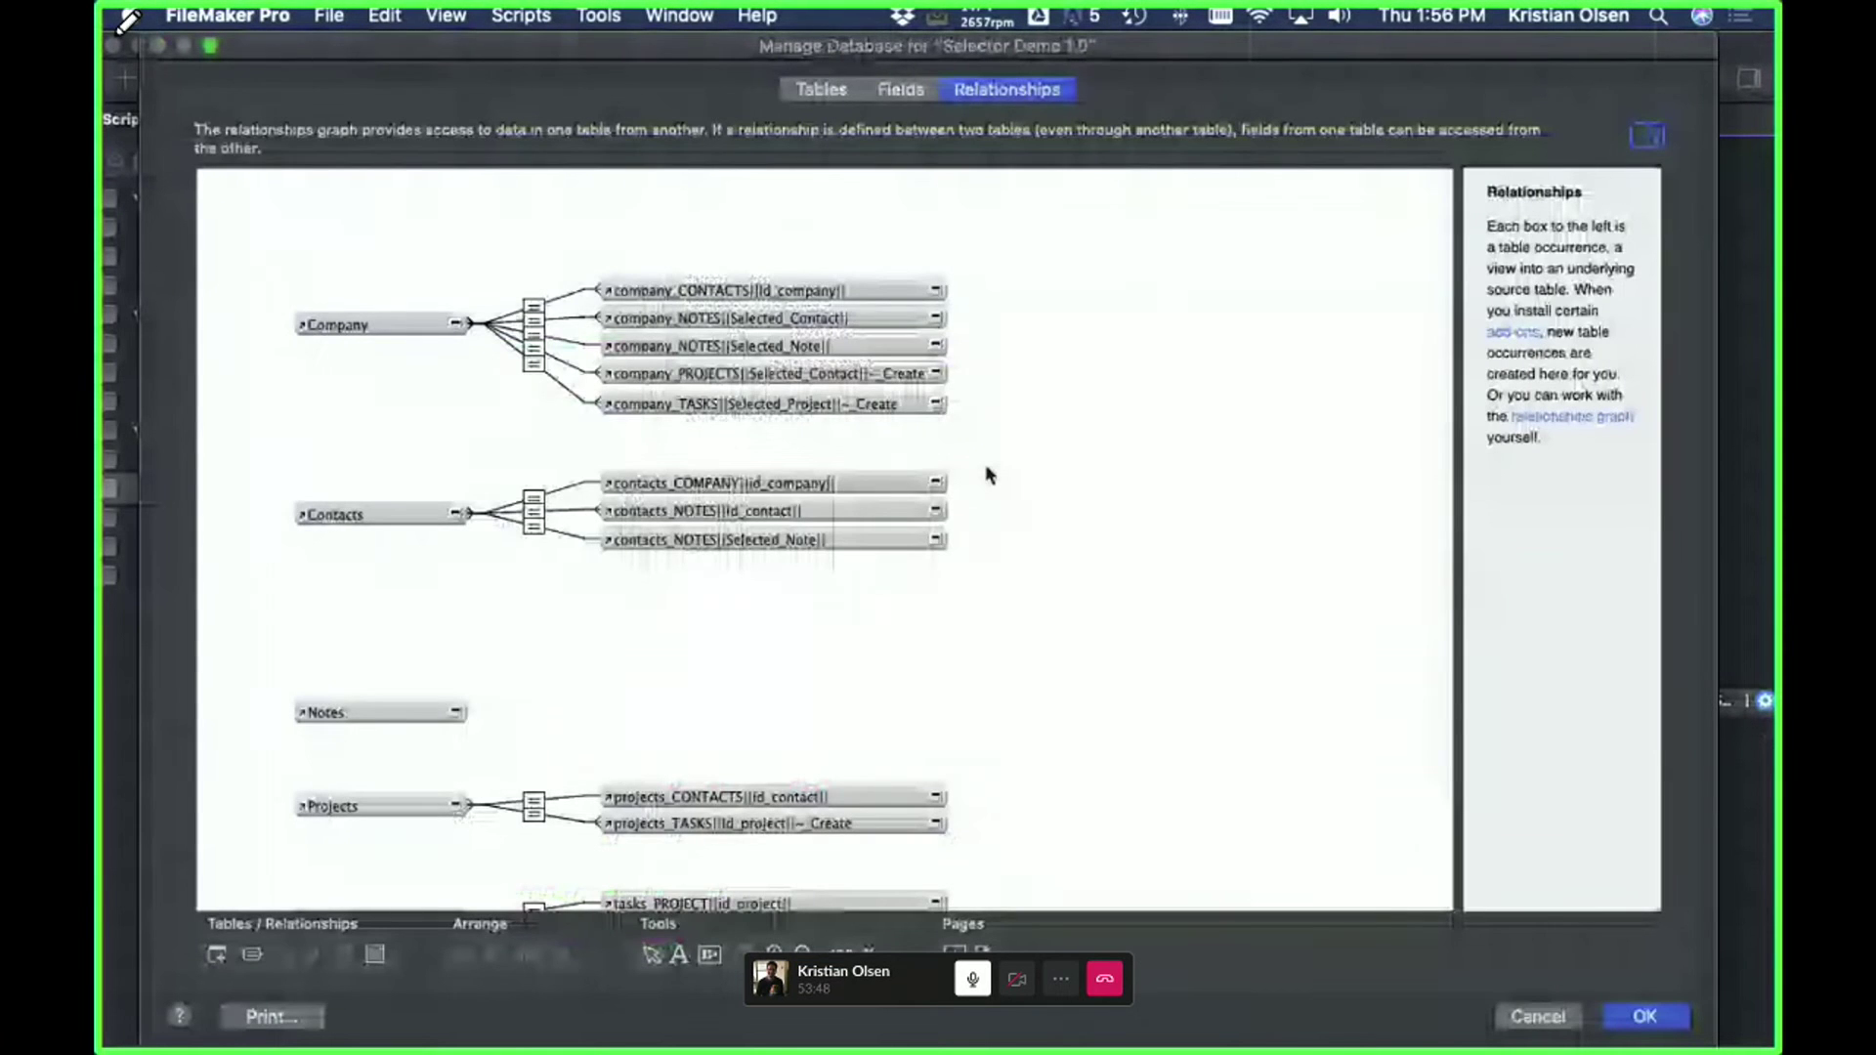
scroll(986, 474, down, 3)
drag(573, 741, 668, 550)
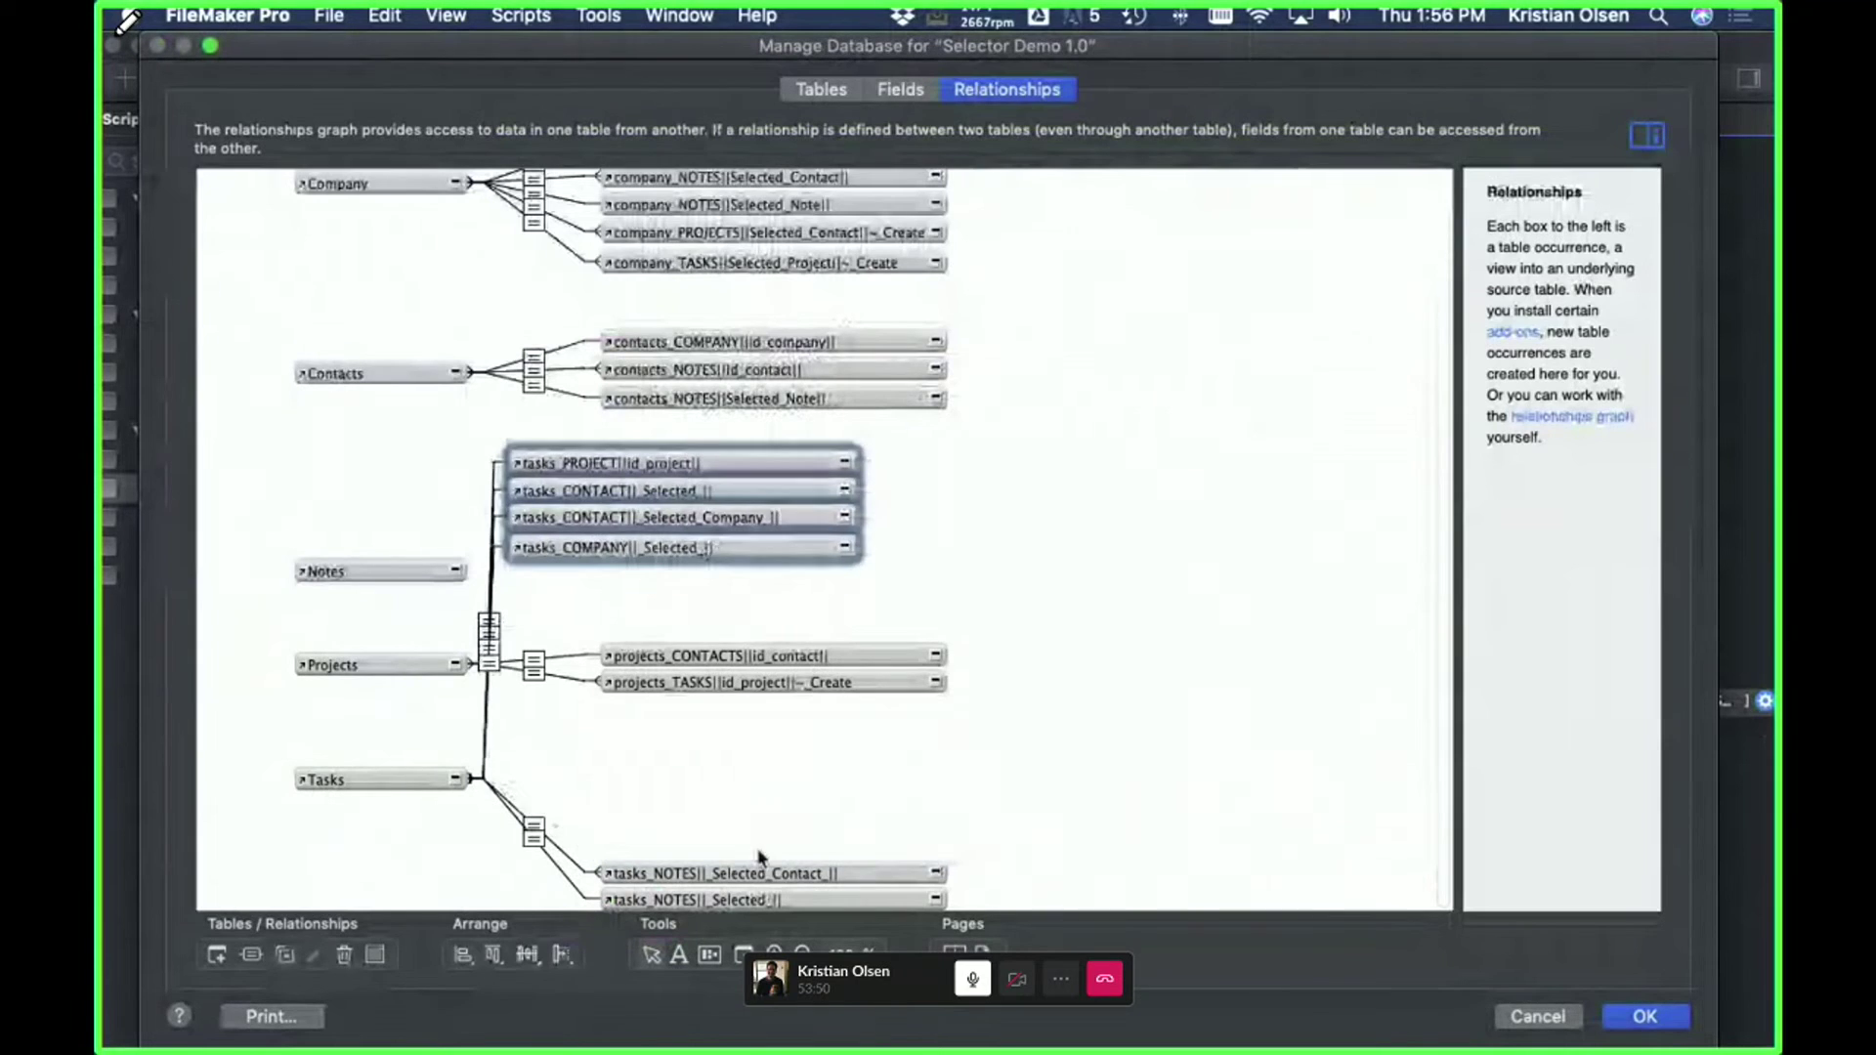
drag(733, 874, 798, 762)
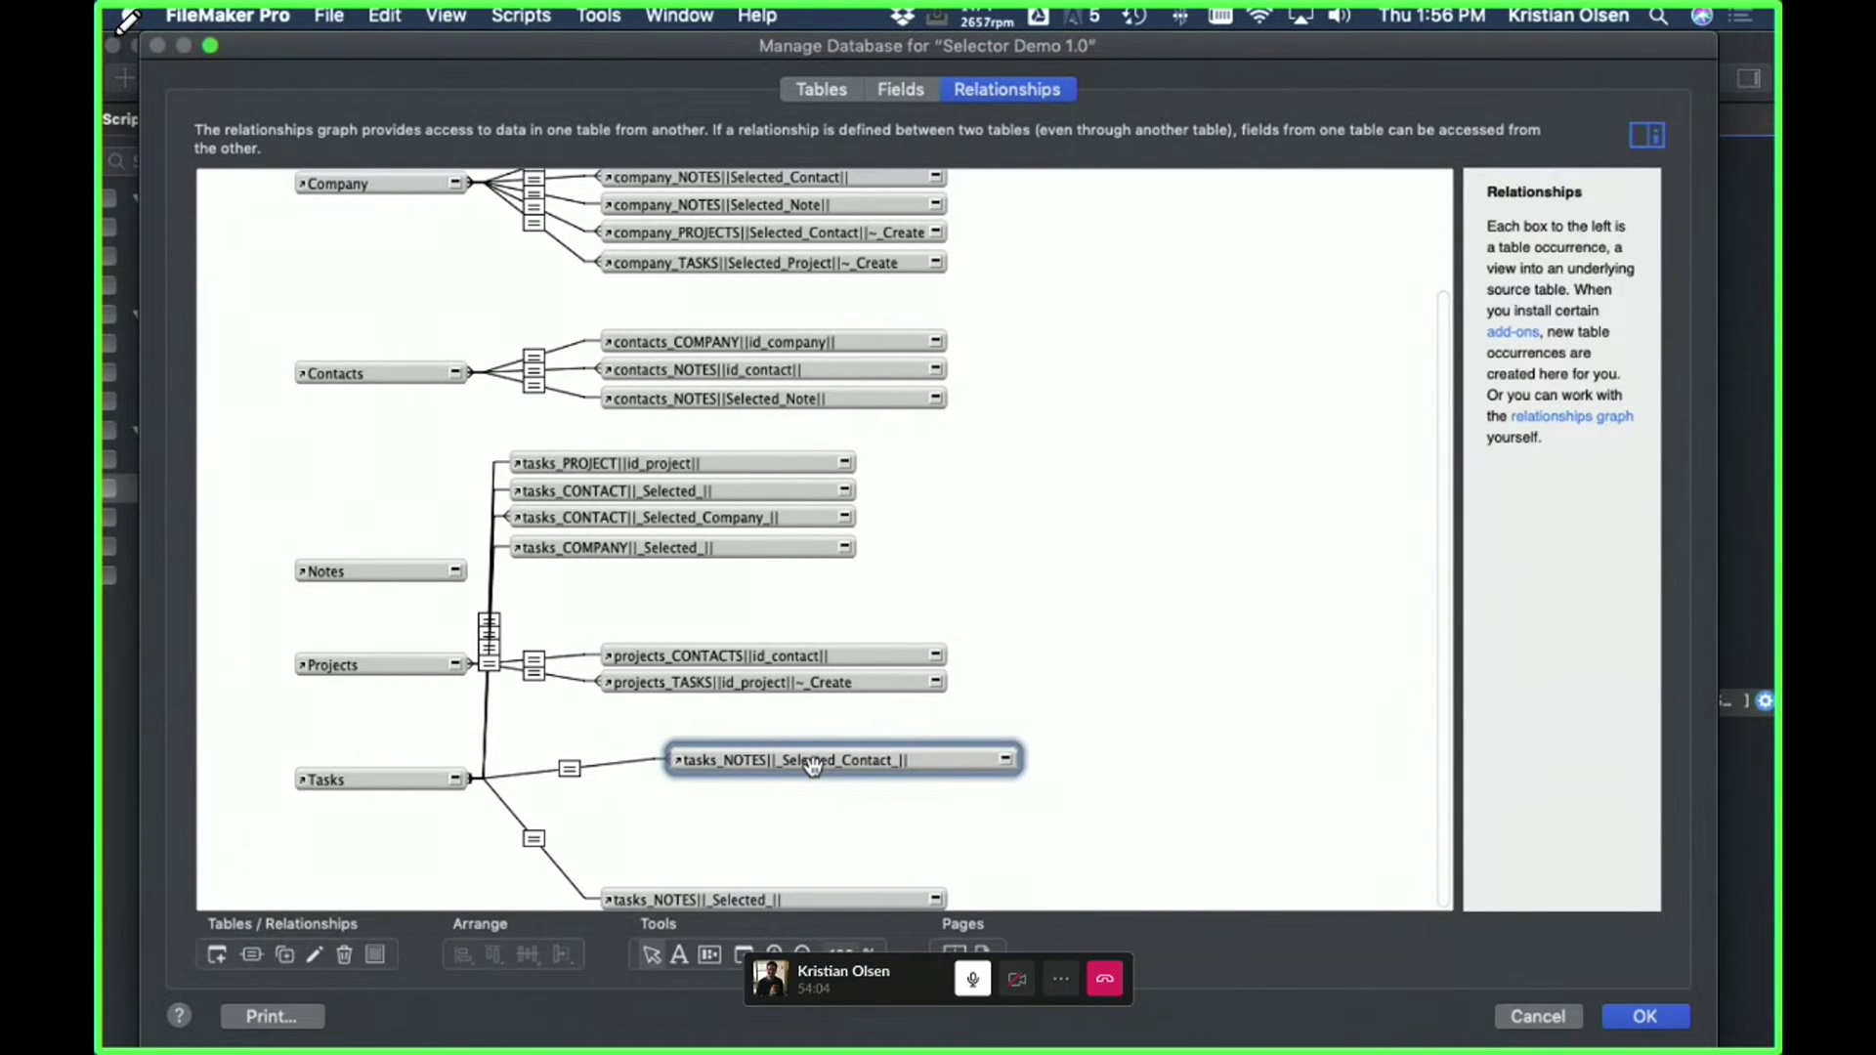
drag(650, 720, 1084, 821)
click(1539, 1016)
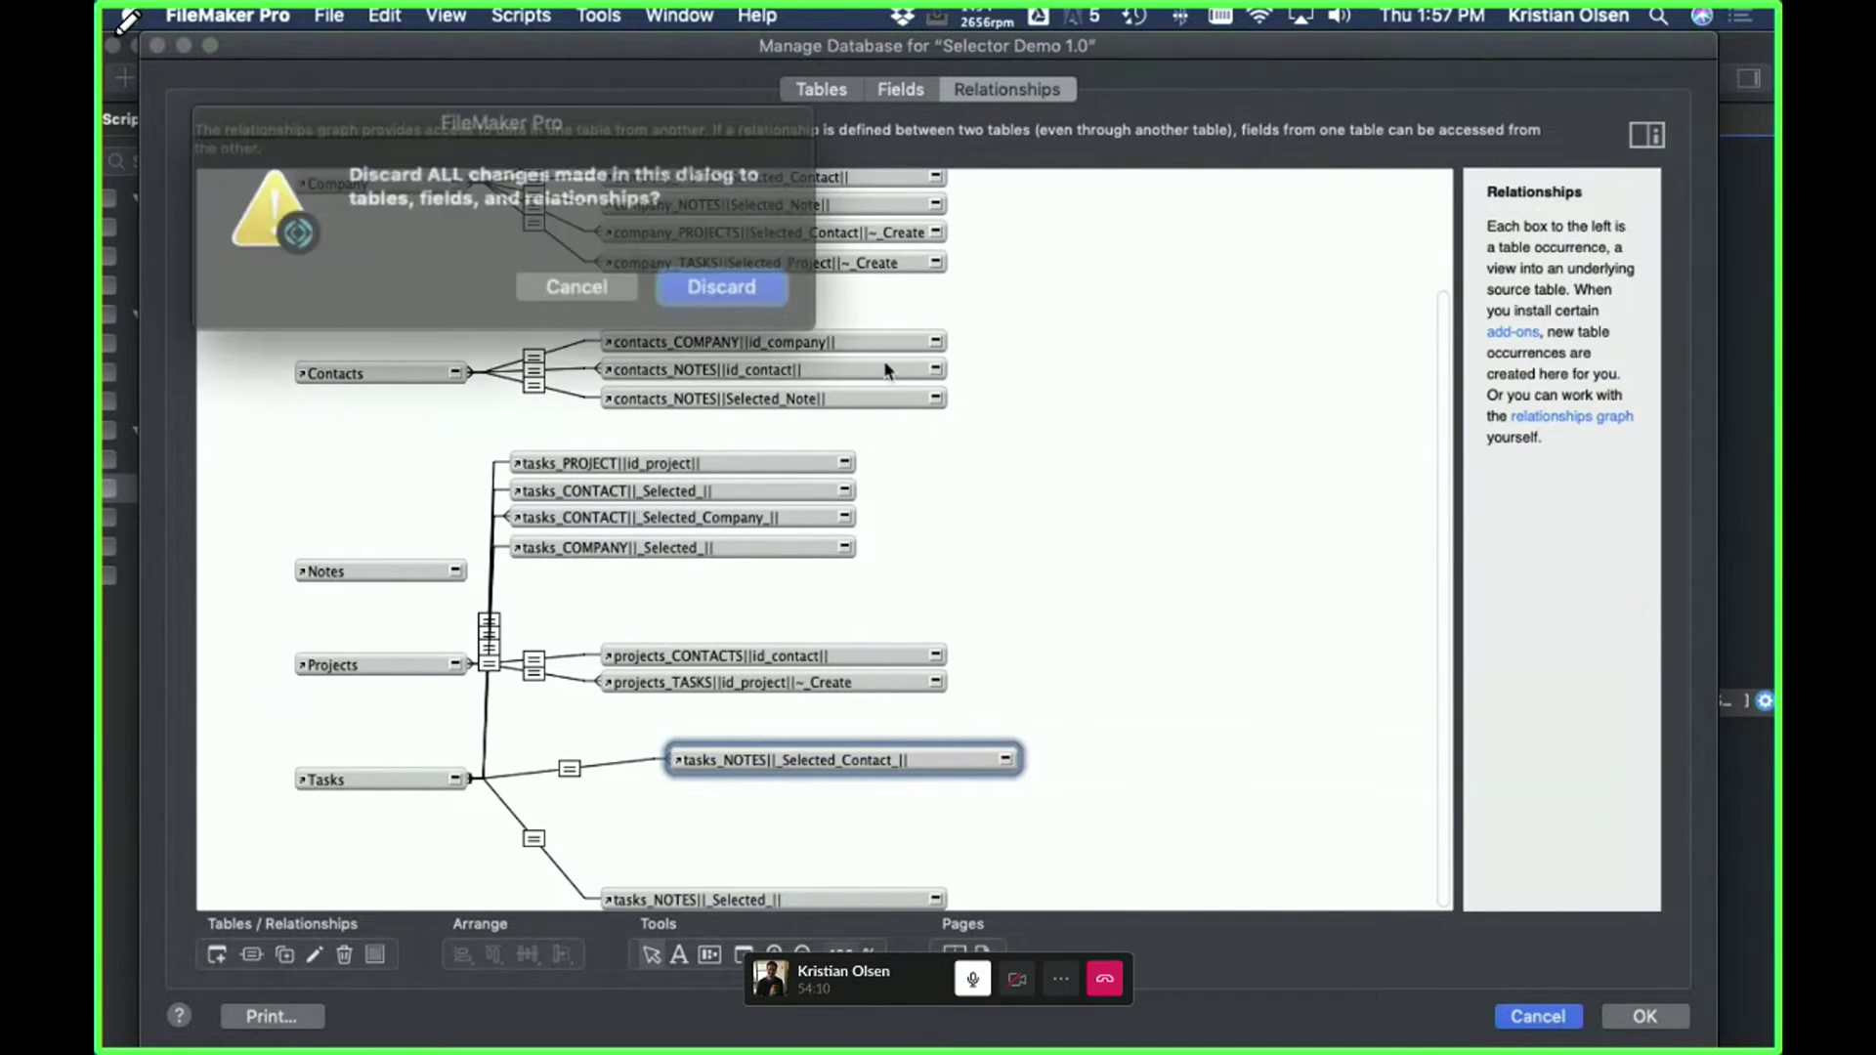
click(692, 285)
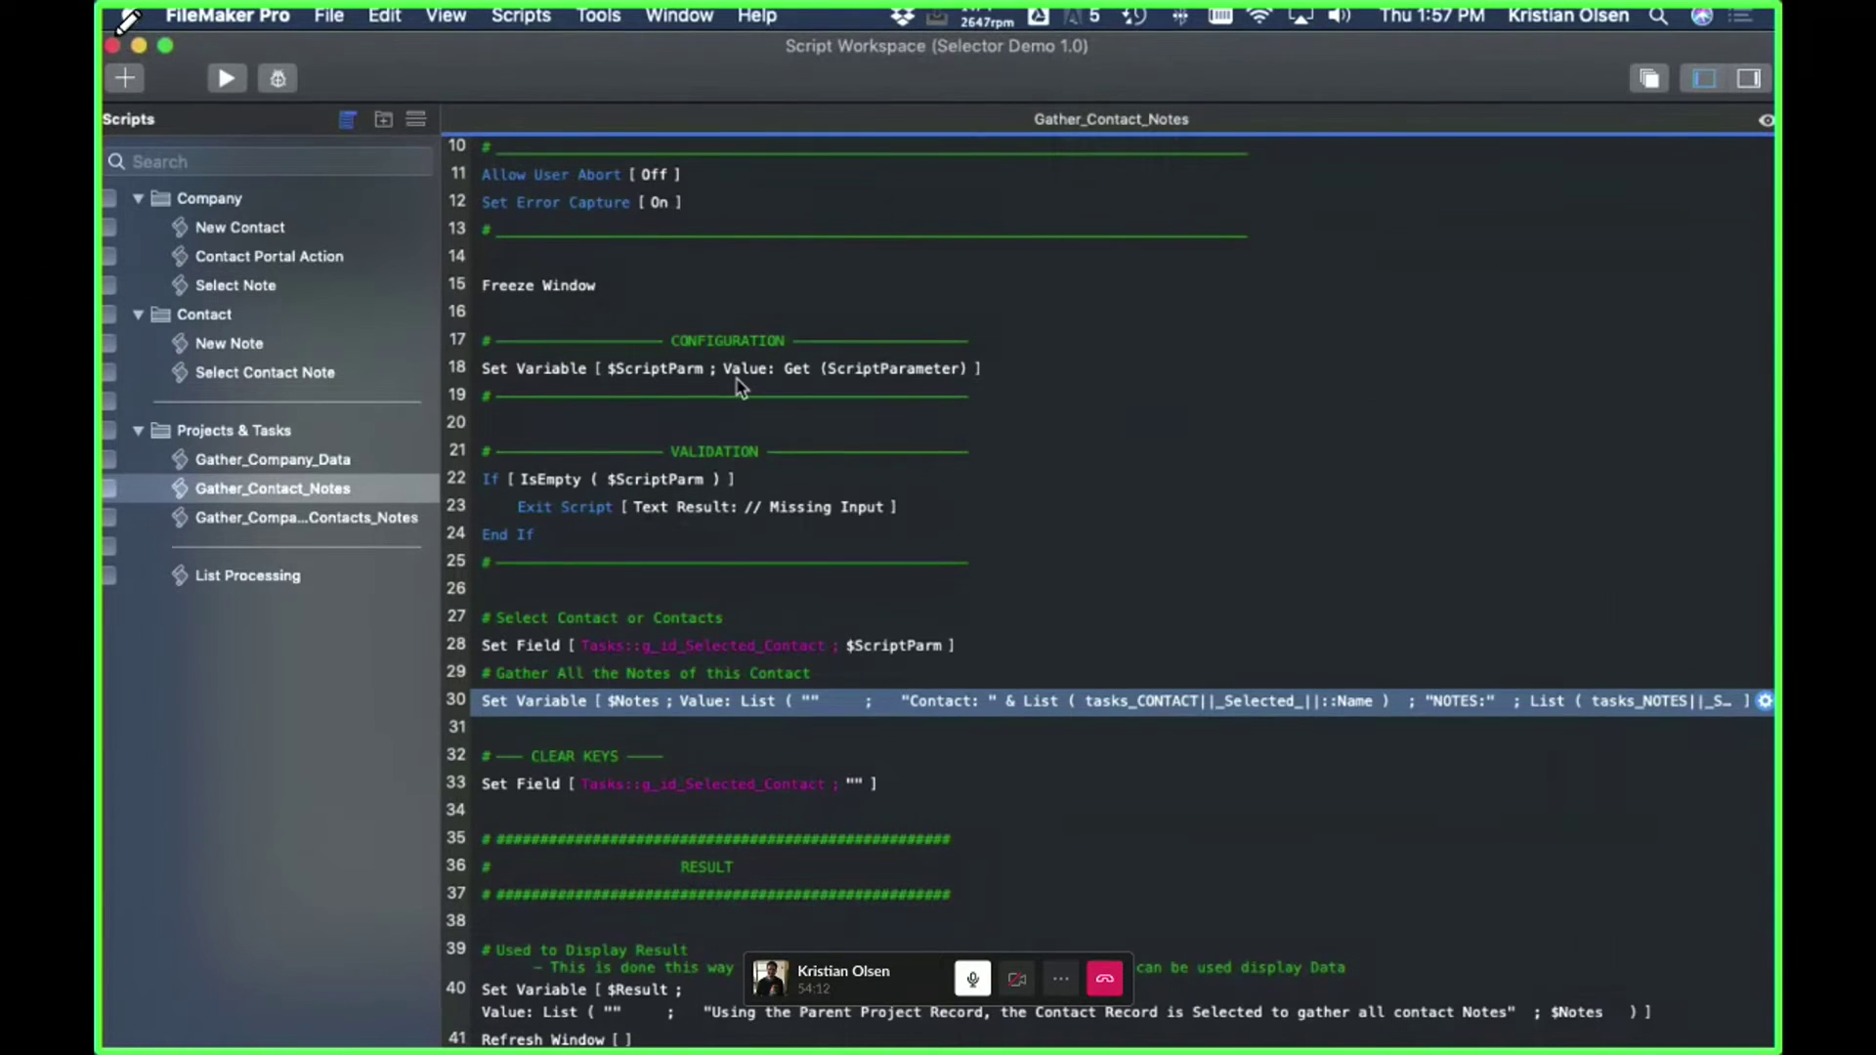
- Reopen the $Notes calculation, narrow its window, highlight the all-contact-notes line, then open the relationships graph
double_click(977, 700)
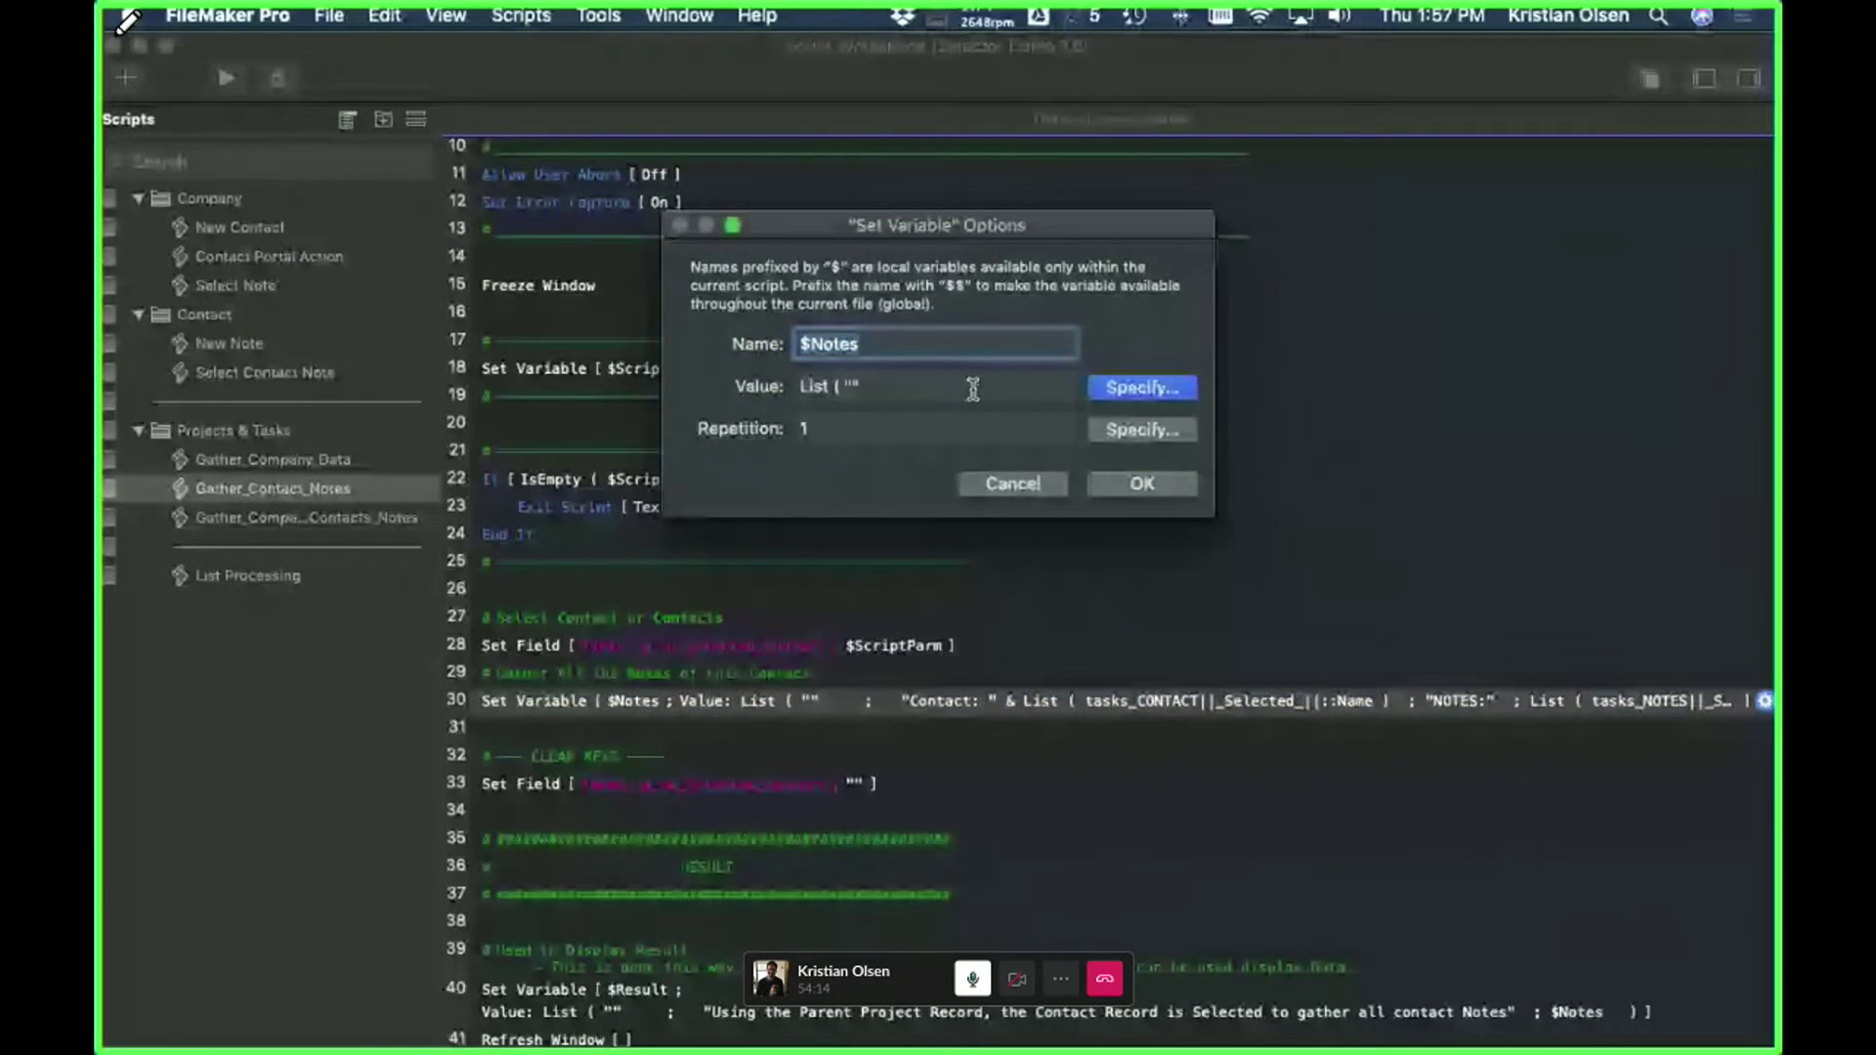
key(Return)
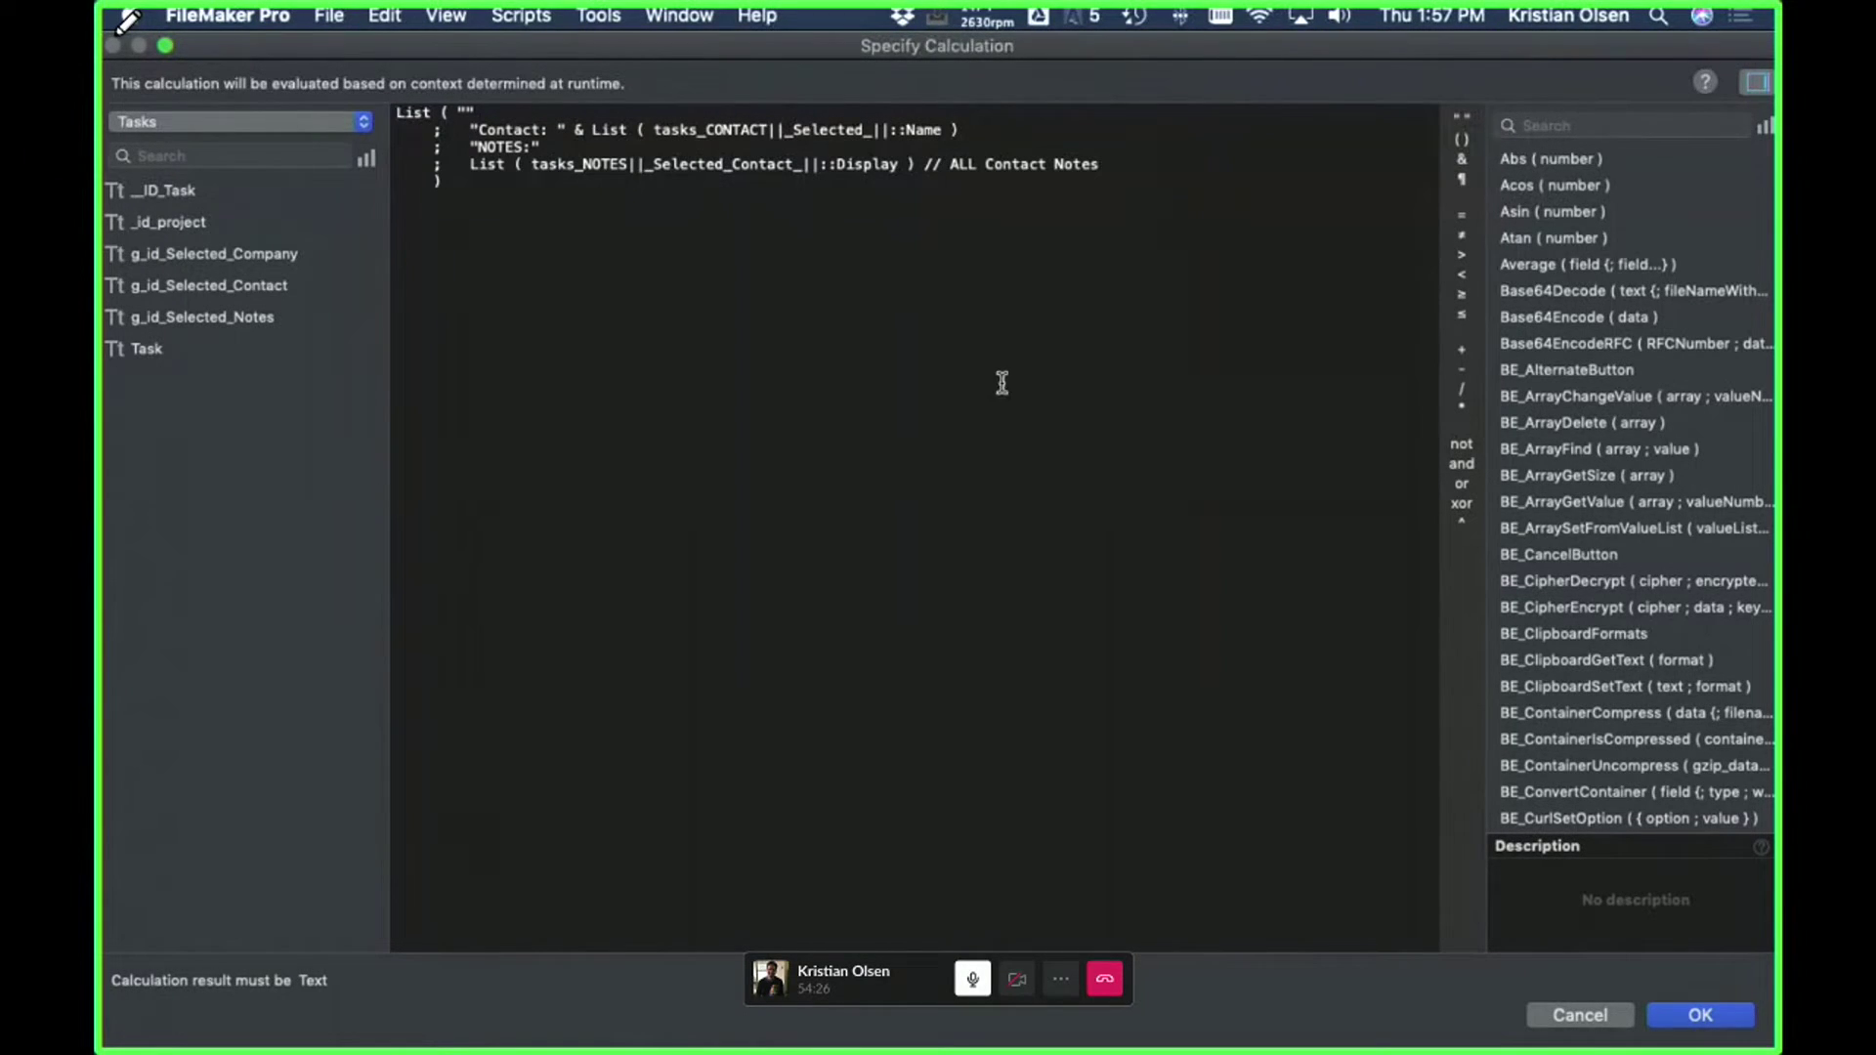
drag(1510, 58, 1415, 64)
drag(1687, 39, 1311, 37)
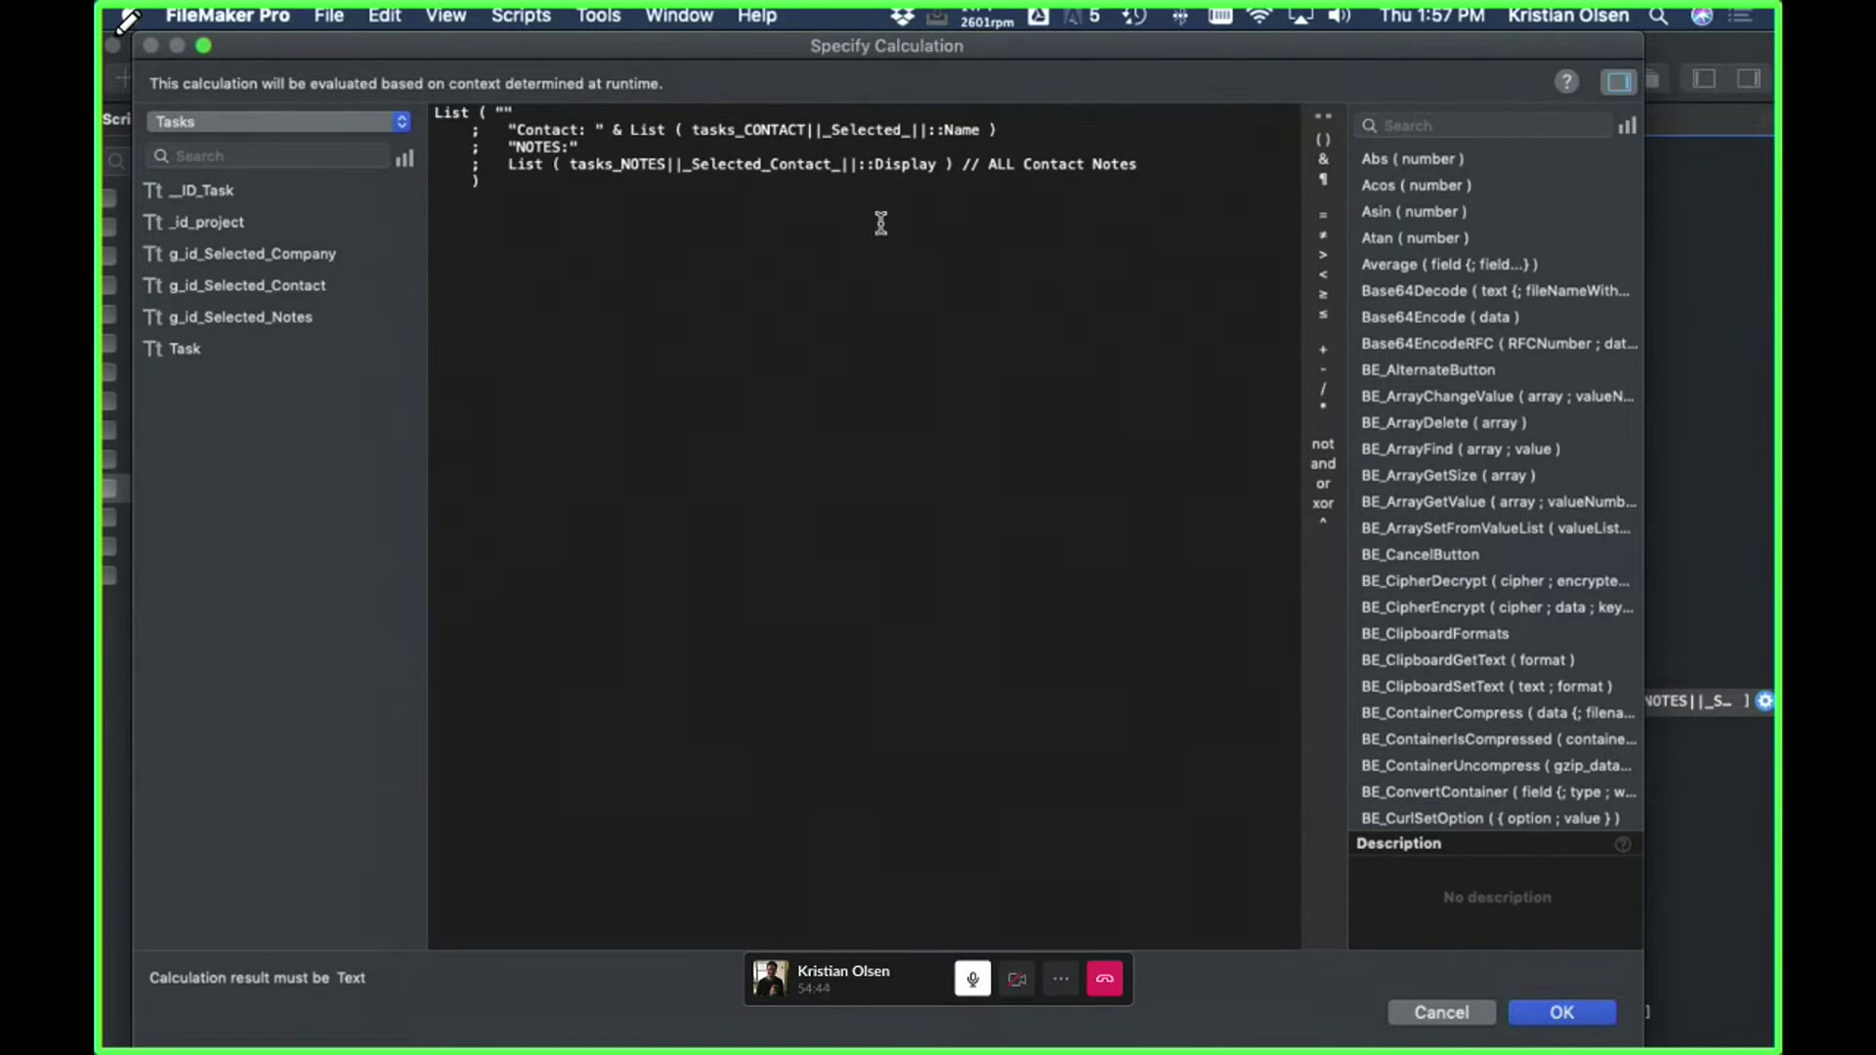
drag(1194, 162, 335, 163)
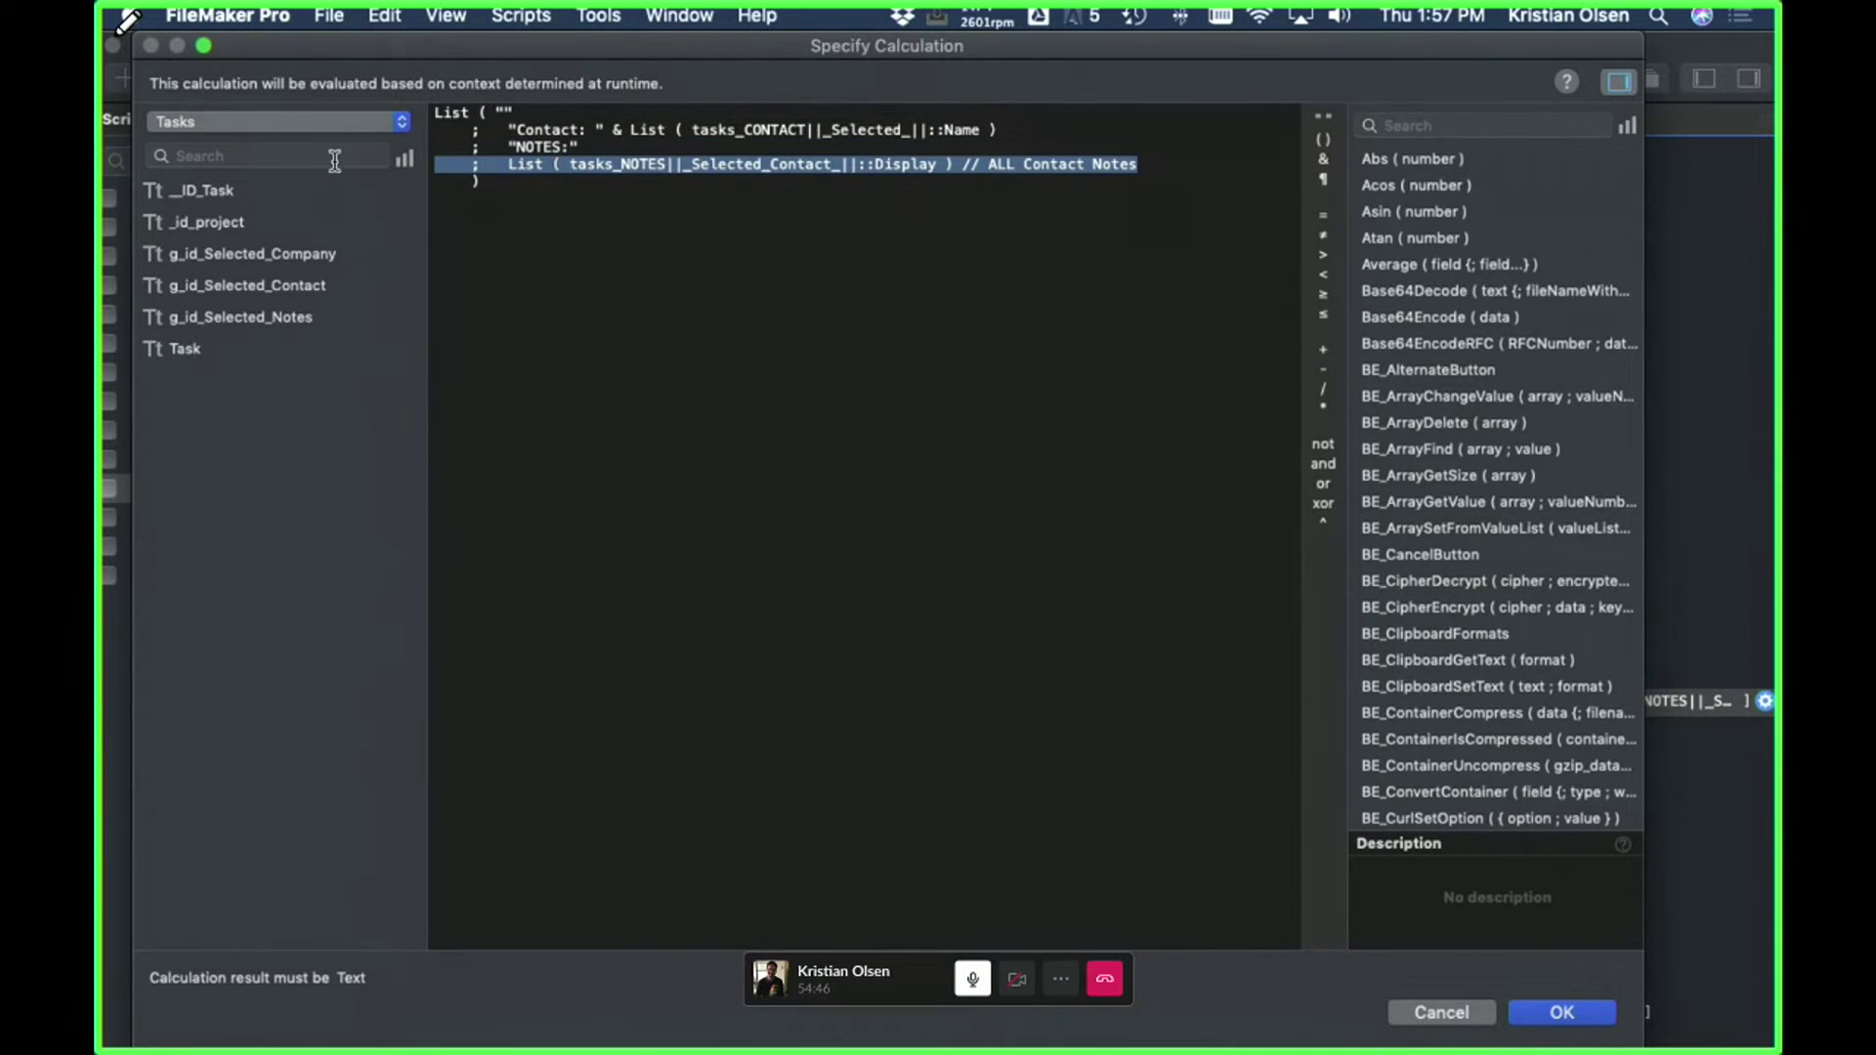
click(1462, 1021)
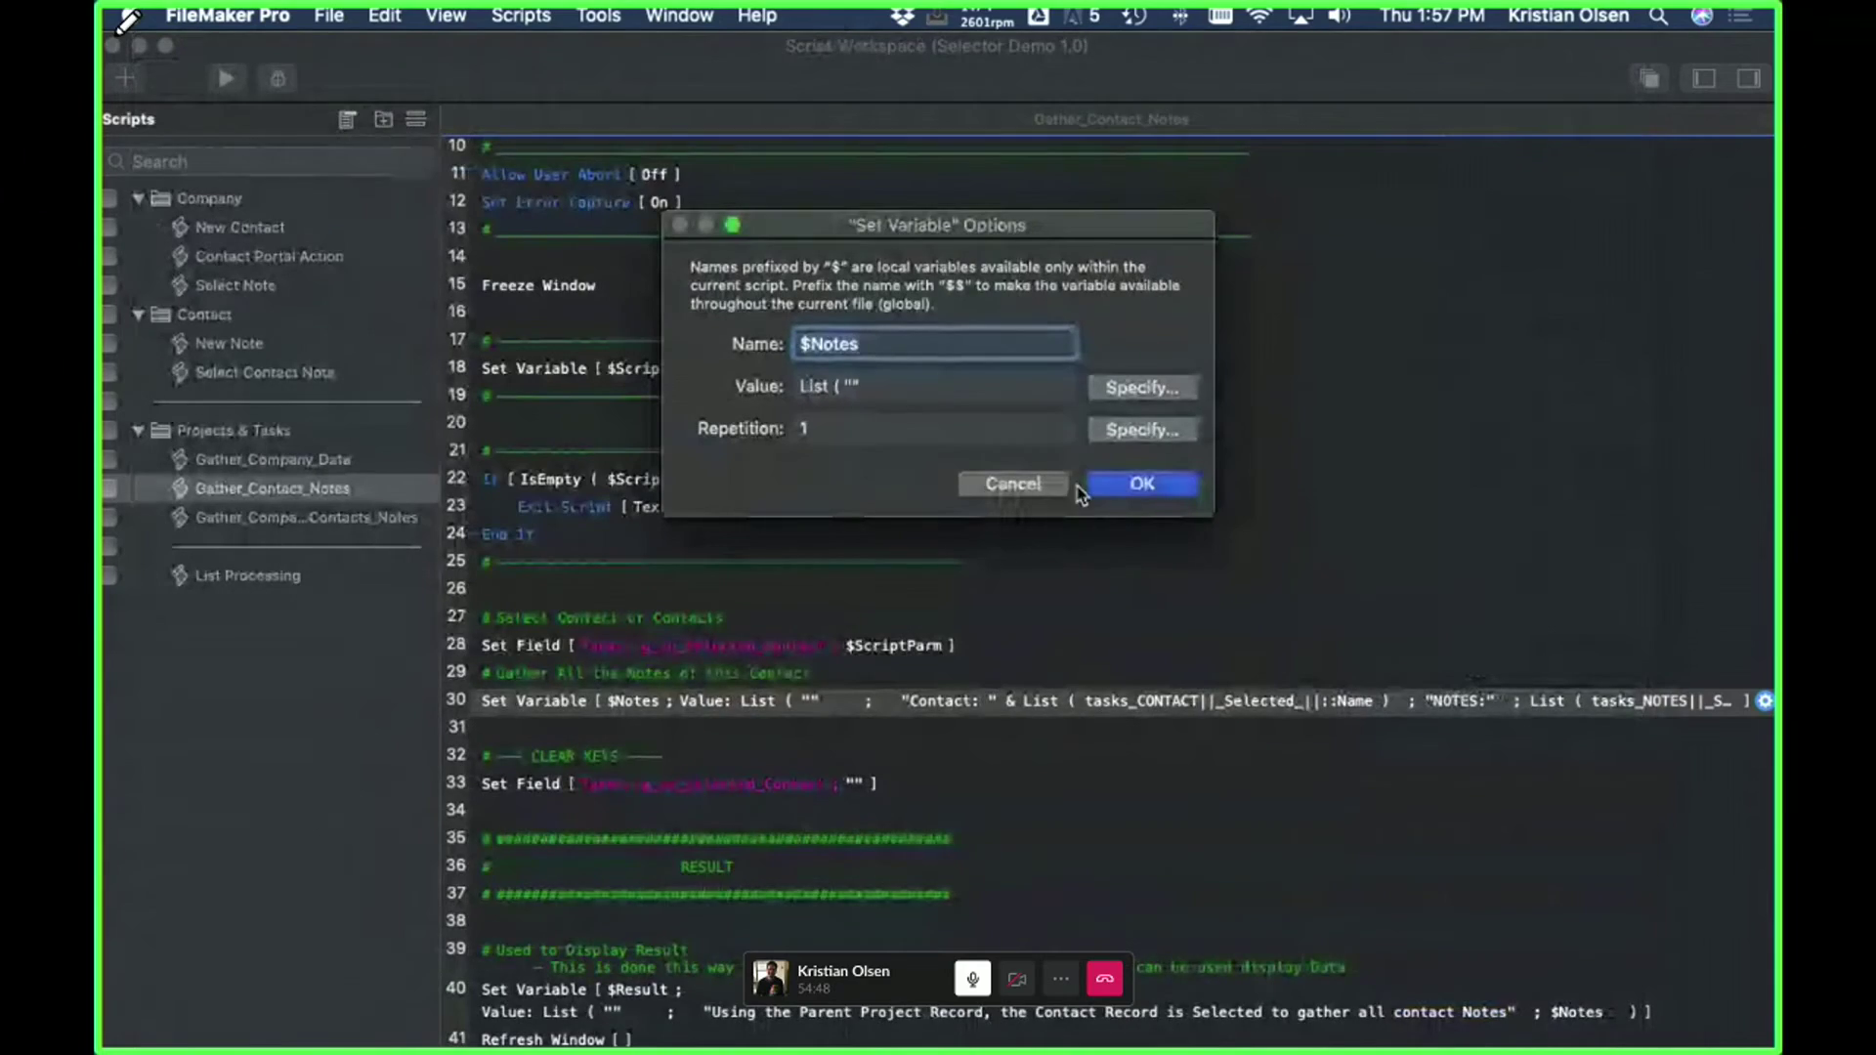
click(1006, 494)
key(super+shift+d)
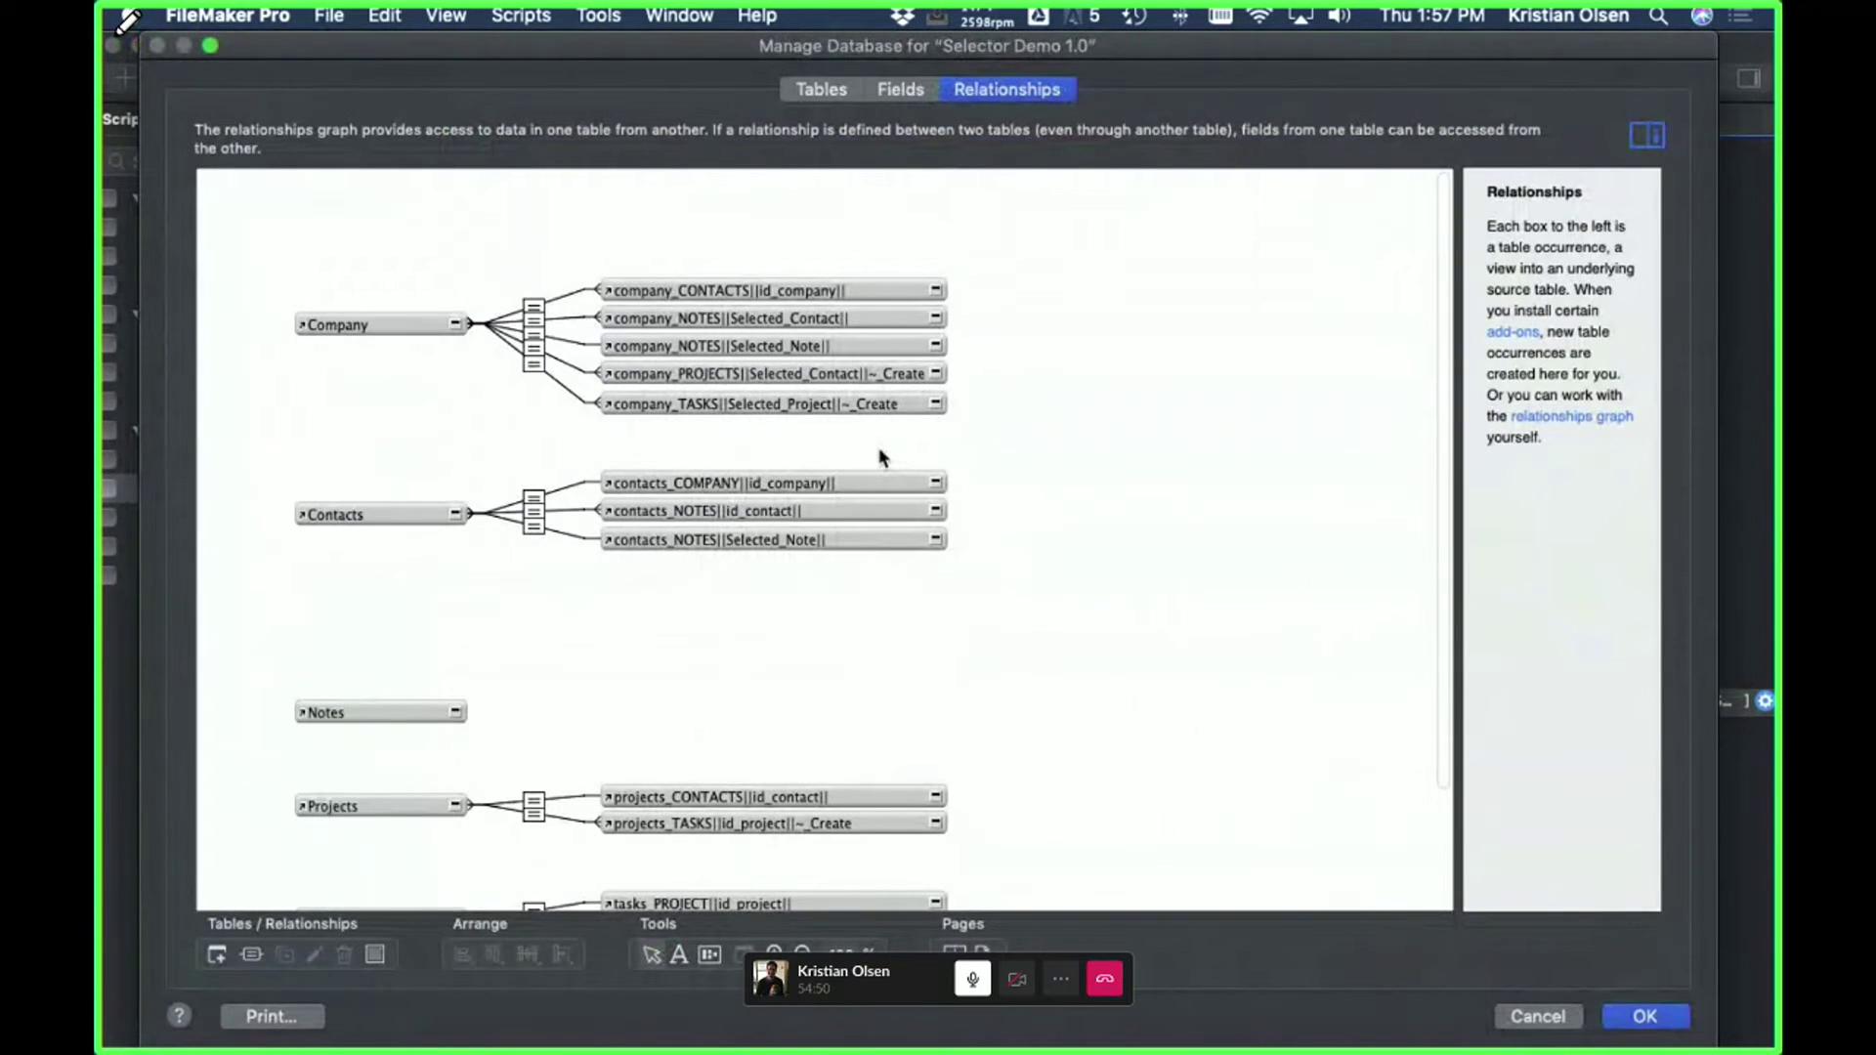
- Scroll through the relationships graph down to the Tasks occurrences
scroll(880, 448, down, 1)
scroll(879, 449, down, 3)
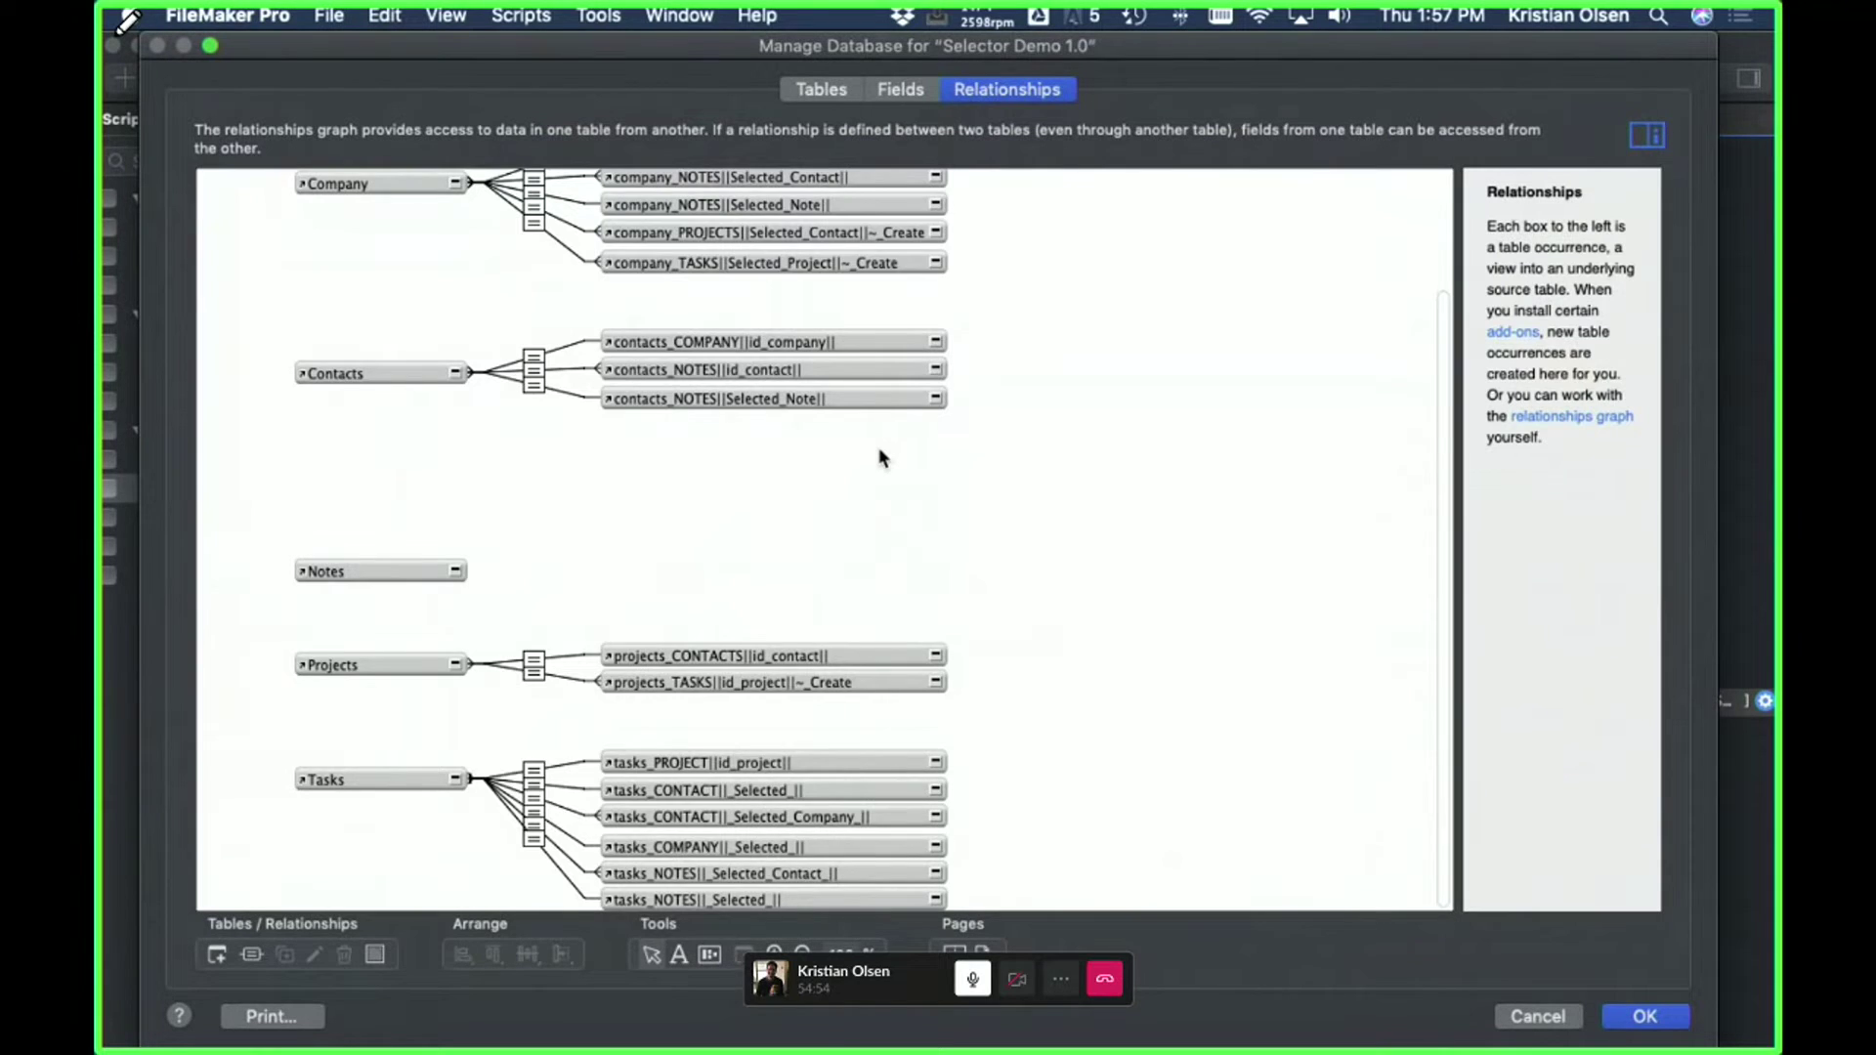
scroll(879, 457, up, 4)
scroll(882, 458, down, 4)
- Exit the shared screen's full screen and switch to Safari showing Webinar_Target_Users.png
mouse_move(291, 5)
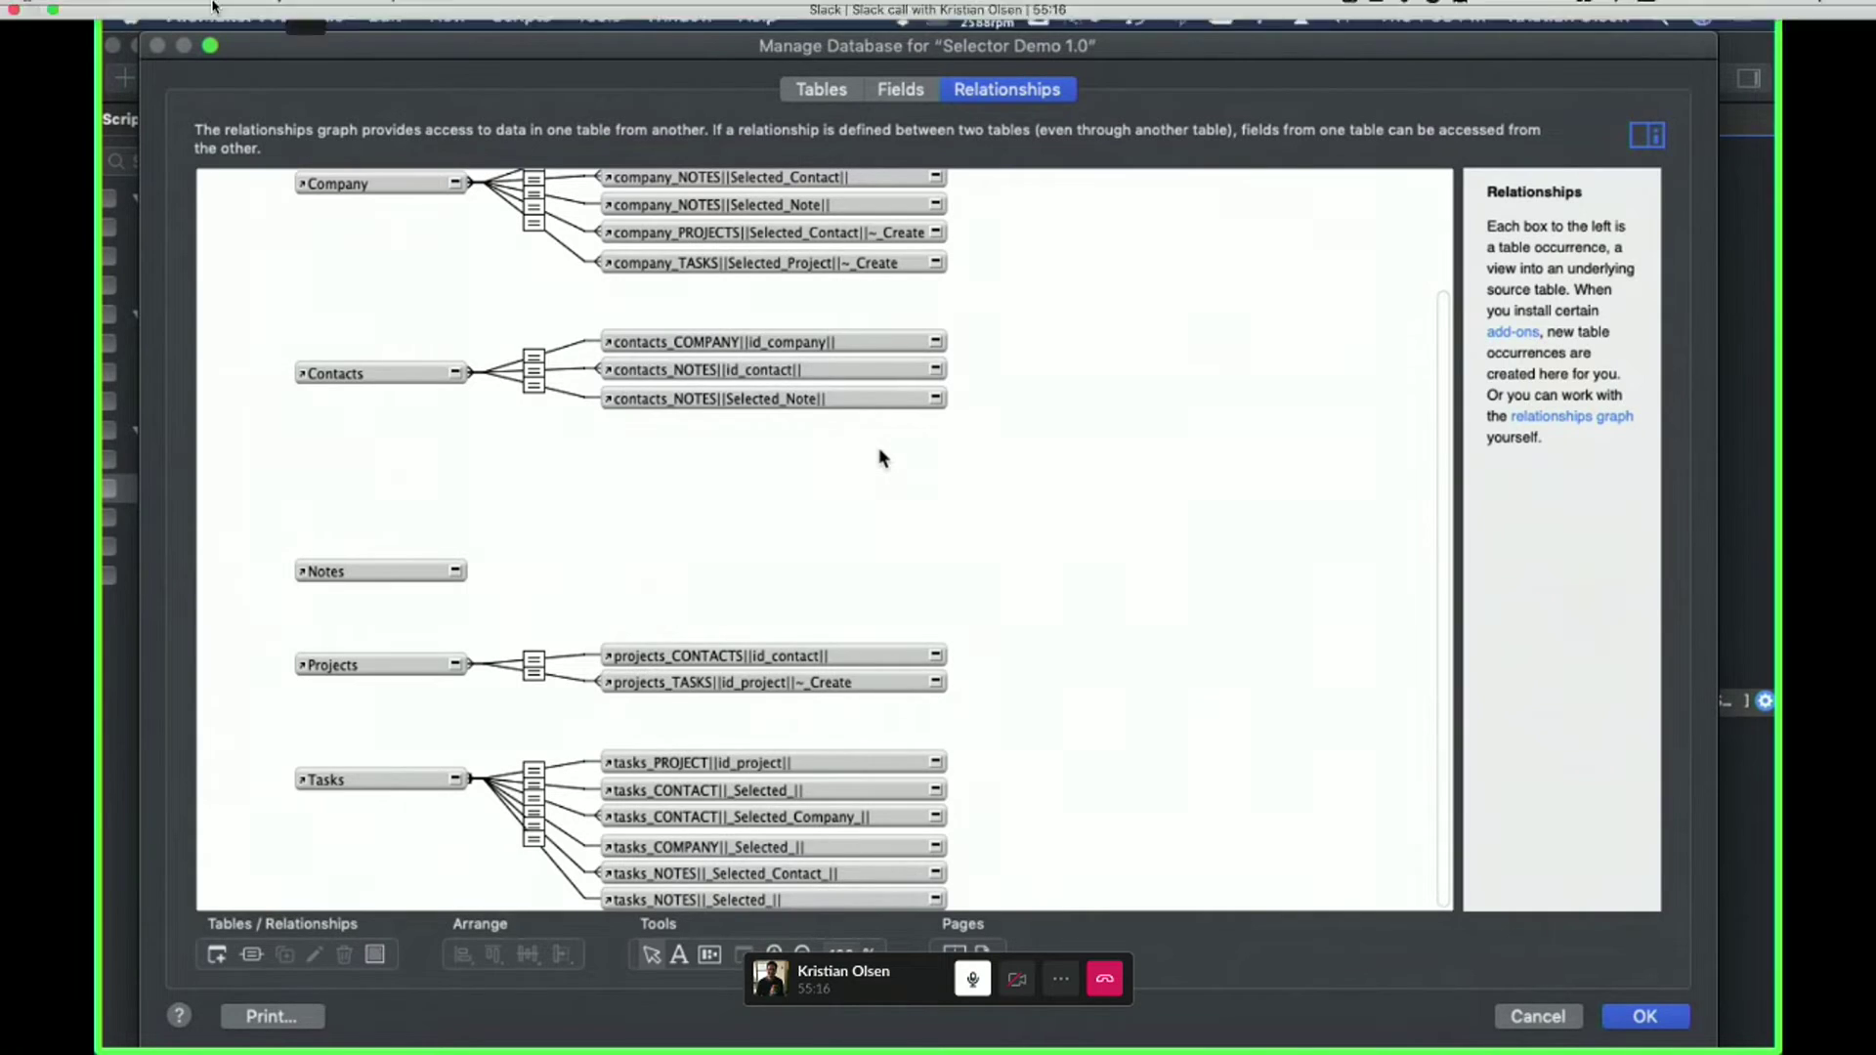
click(54, 33)
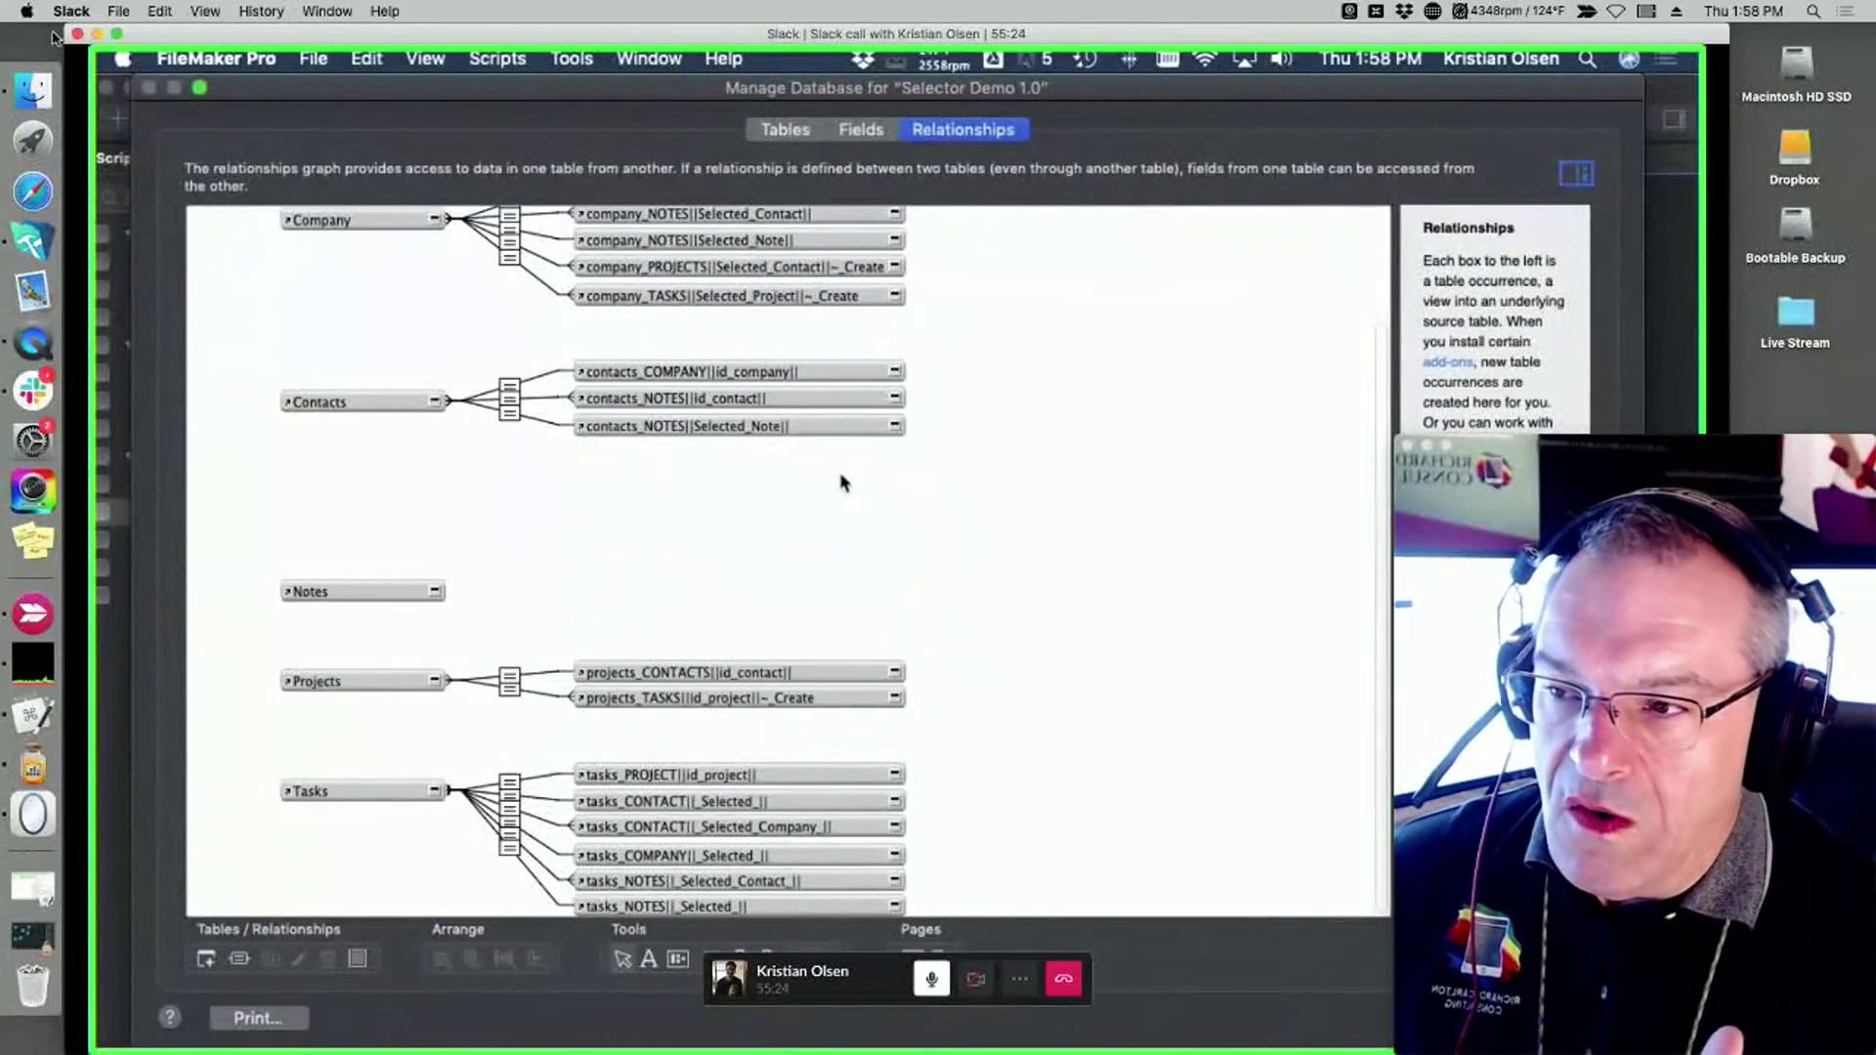
key(super+Tab)
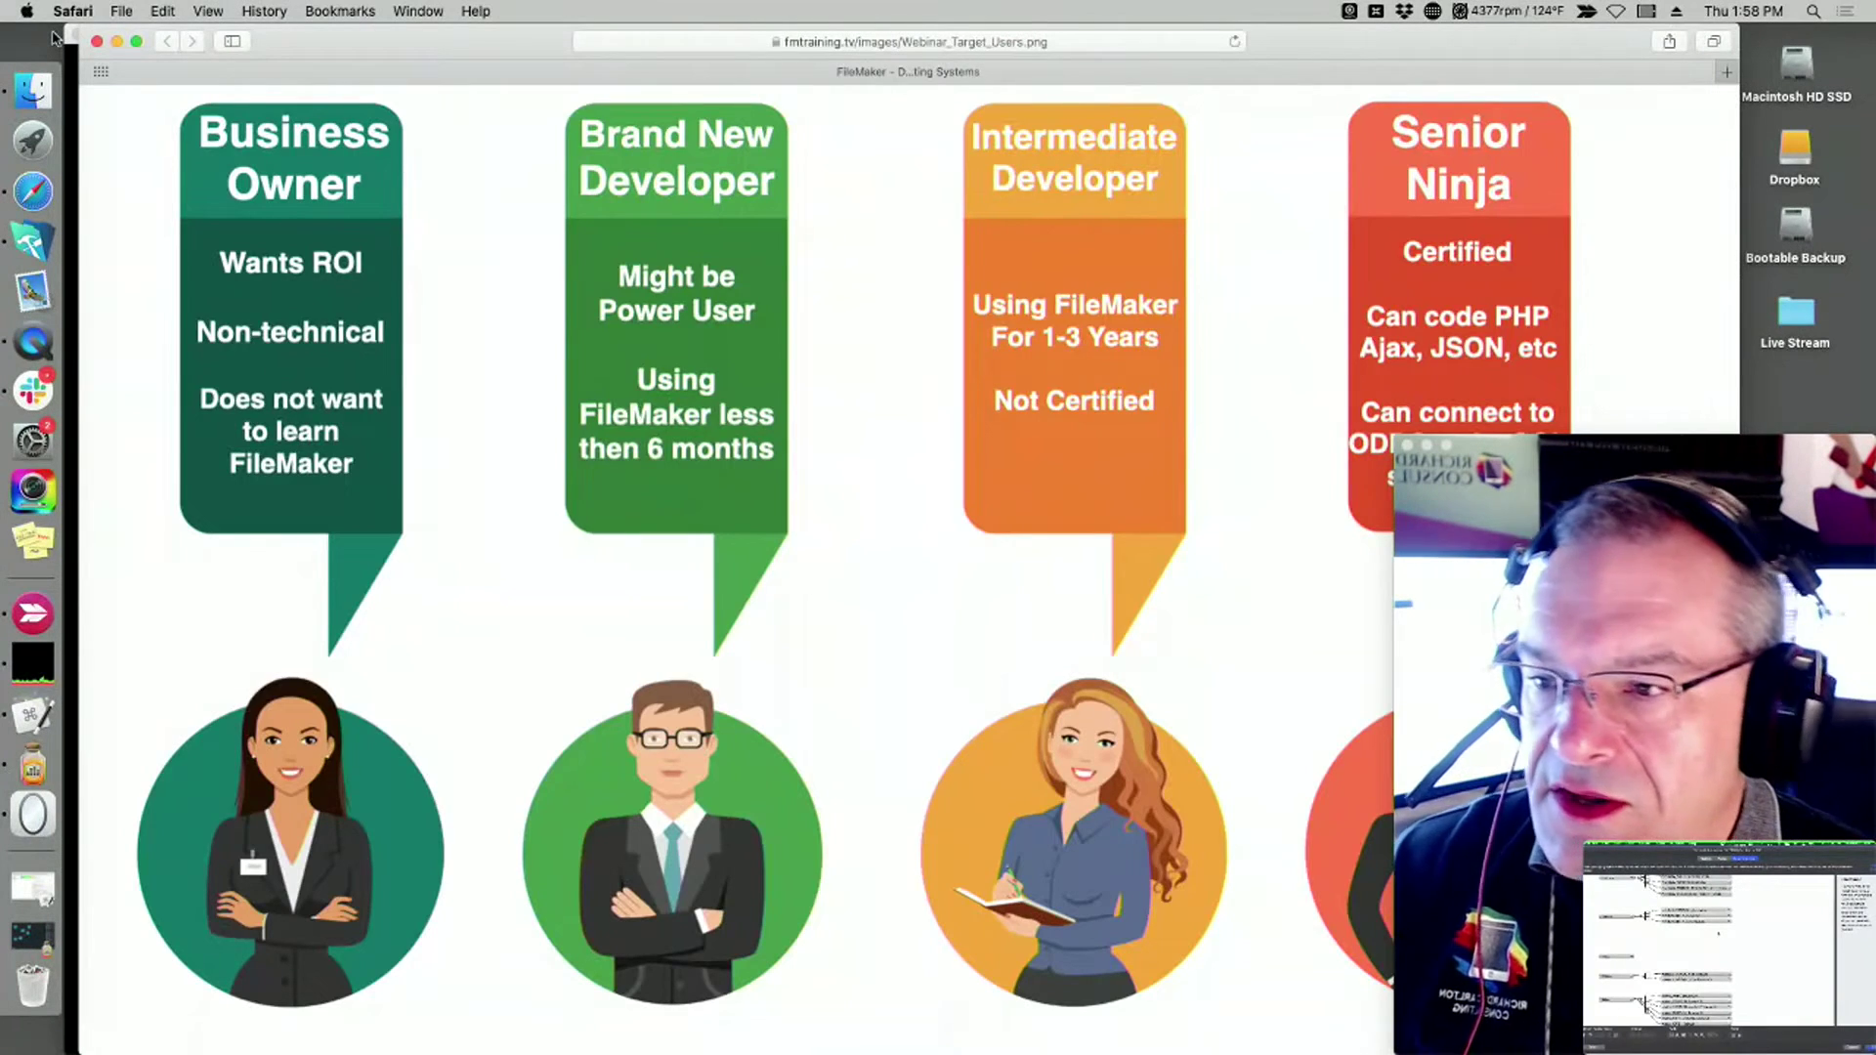